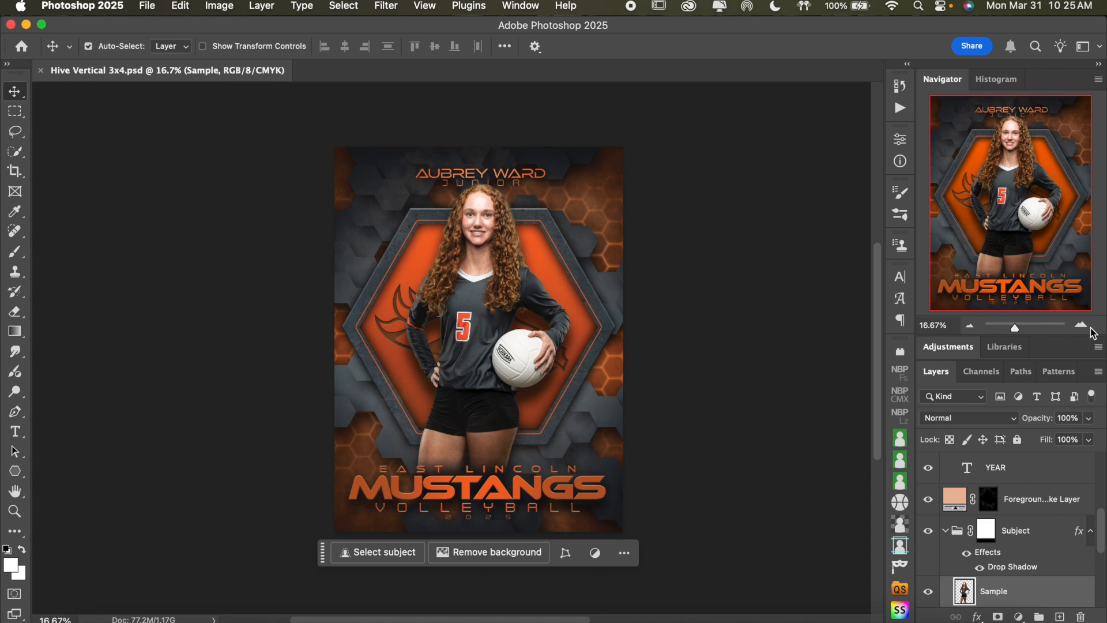
Collapse the Bottom Text and Subject layer groups and examine the layer stack down to the Background group
{"action": "left_click", "coordinate": [969, 327]}
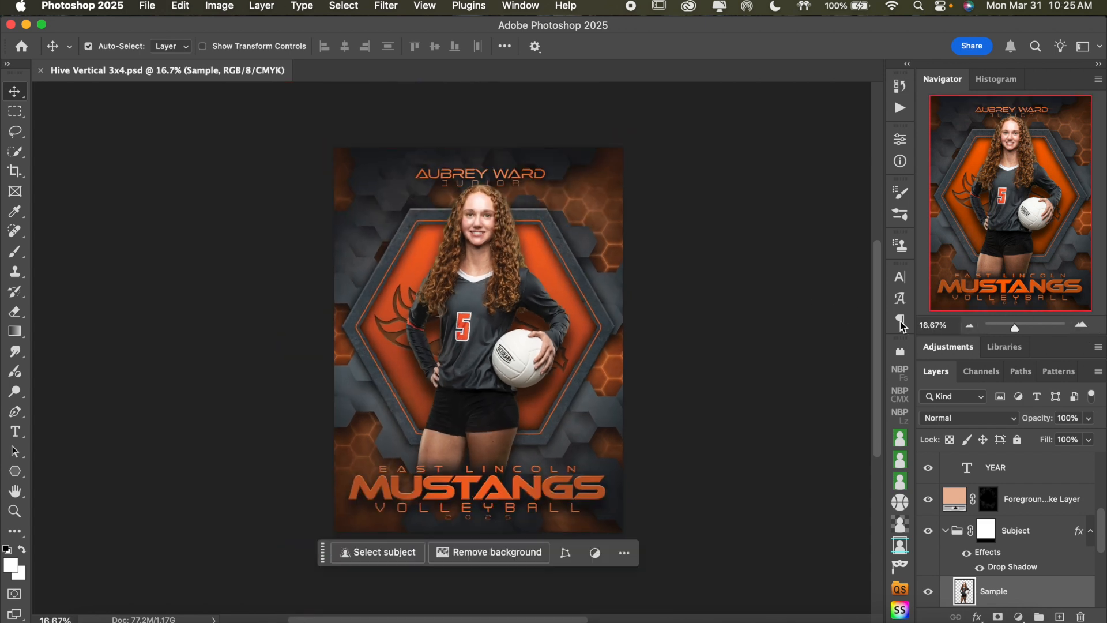
{"action": "scroll", "coordinate": [1045, 523], "scroll_direction": "up", "scroll_amount": 5}
{"action": "left_click", "coordinate": [1045, 524]}
{"action": "left_click", "coordinate": [946, 462]}
{"action": "scroll", "coordinate": [1049, 512], "scroll_direction": "down", "scroll_amount": 3}
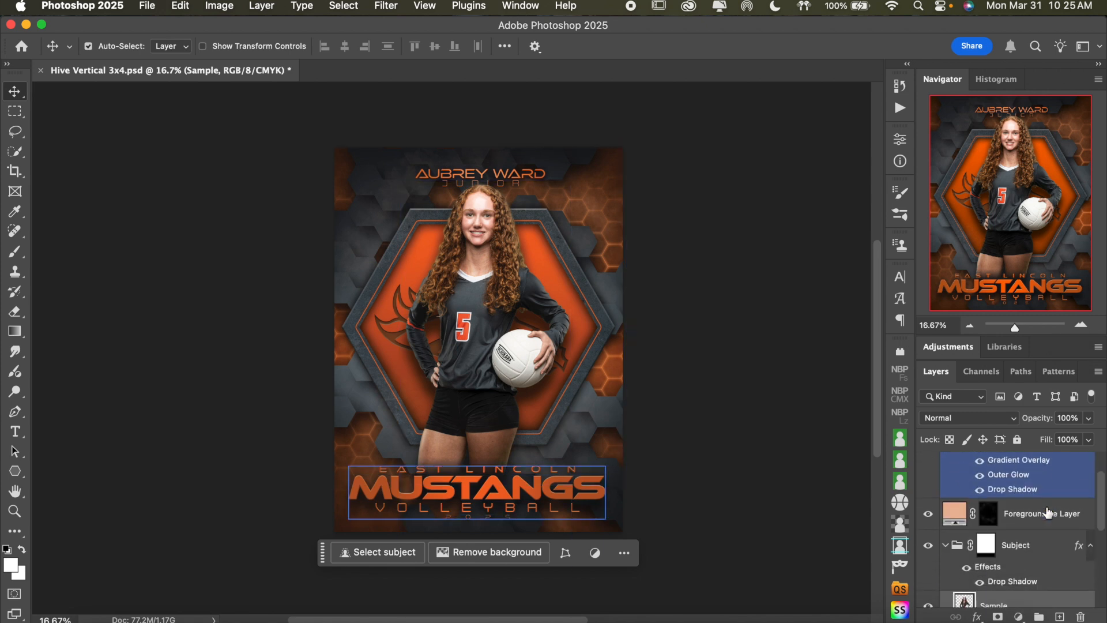
{"action": "left_click", "coordinate": [1007, 516]}
{"action": "left_click", "coordinate": [947, 517]}
{"action": "scroll", "coordinate": [992, 522], "scroll_direction": "down", "scroll_amount": 3}
{"action": "left_click", "coordinate": [999, 522]}
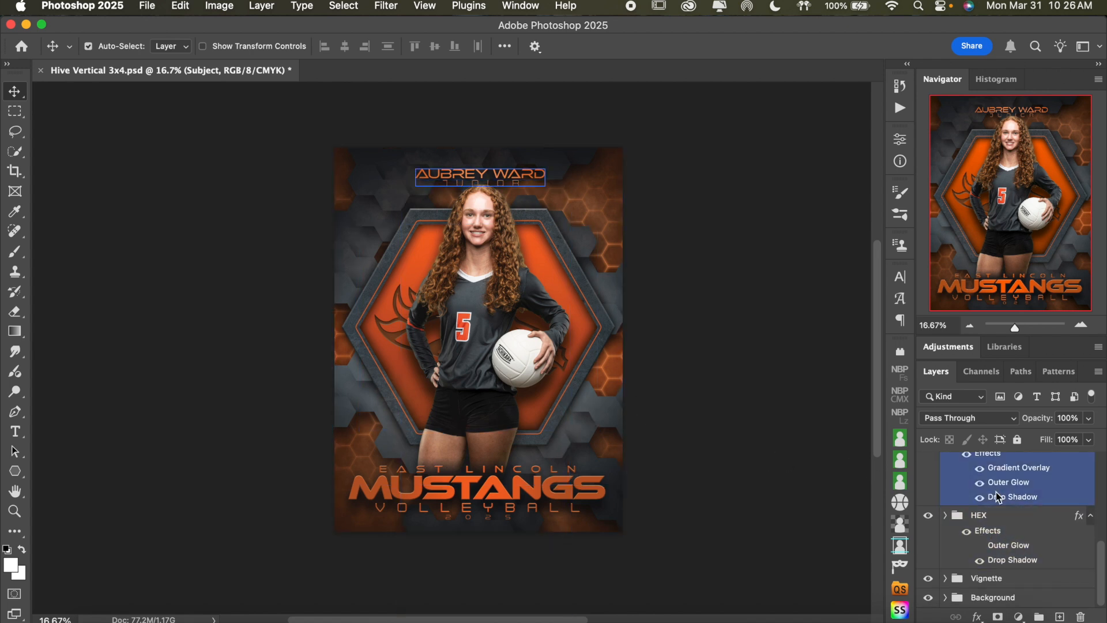
{"action": "scroll", "coordinate": [1027, 526], "scroll_direction": "up", "scroll_amount": 5}
{"action": "scroll", "coordinate": [1028, 526], "scroll_direction": "down", "scroll_amount": 3}
{"action": "scroll", "coordinate": [1029, 526], "scroll_direction": "up", "scroll_amount": 5}
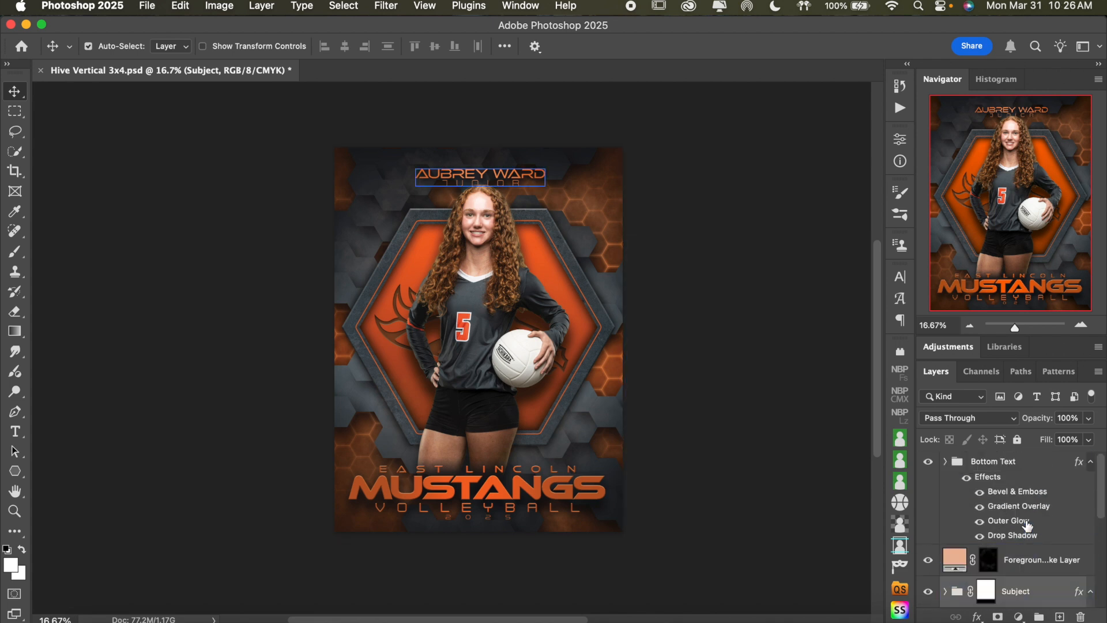
Toggle the Bottom Text group's visibility off and back on to check which artwork it contains
{"action": "left_click", "coordinate": [1030, 461]}
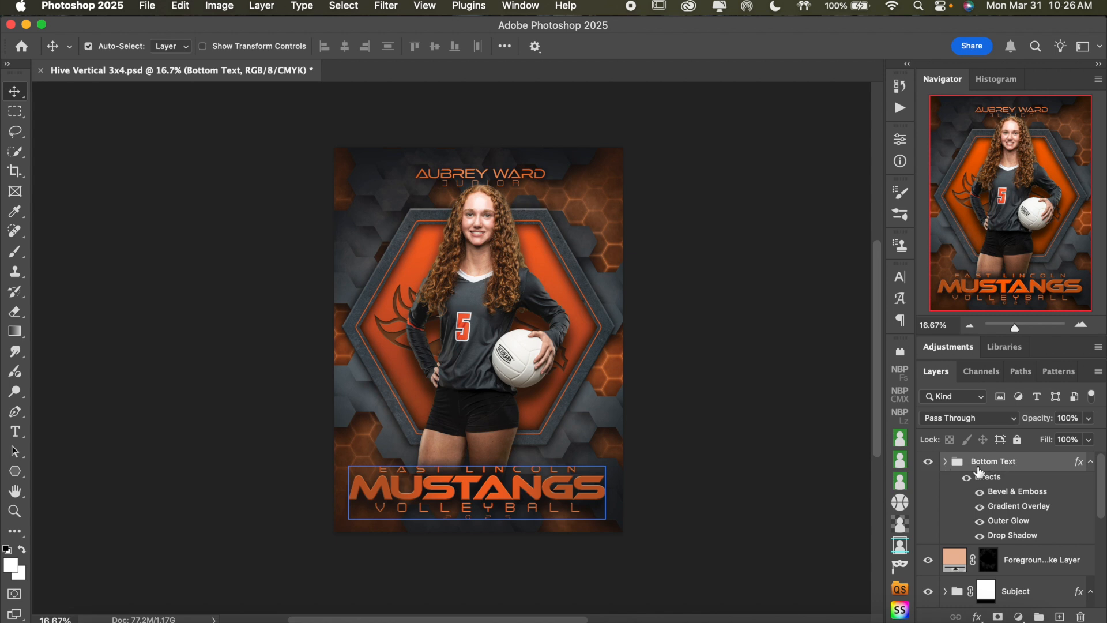
{"action": "left_click", "coordinate": [929, 462]}
{"action": "left_click", "coordinate": [929, 462]}
Replace the large team name "MUSTANGS" near the poster's lower edge with "RIVER RATS" and commit the text
{"action": "left_click", "coordinate": [1083, 326]}
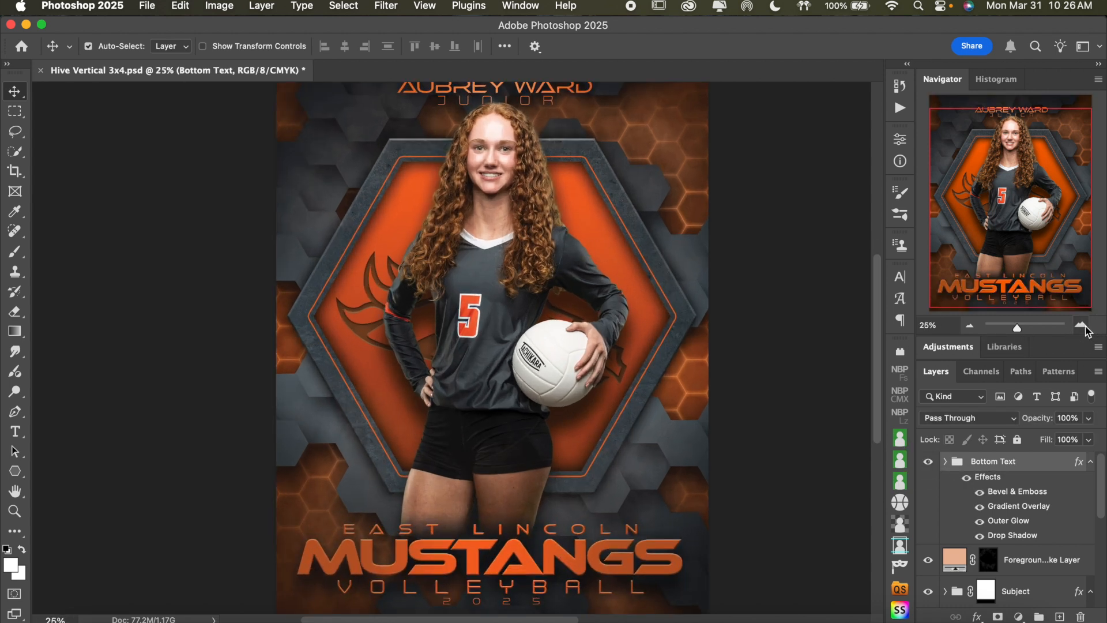
{"action": "scroll", "coordinate": [790, 305], "scroll_direction": "down", "scroll_amount": 3}
{"action": "scroll", "coordinate": [790, 306], "scroll_direction": "up", "scroll_amount": 3}
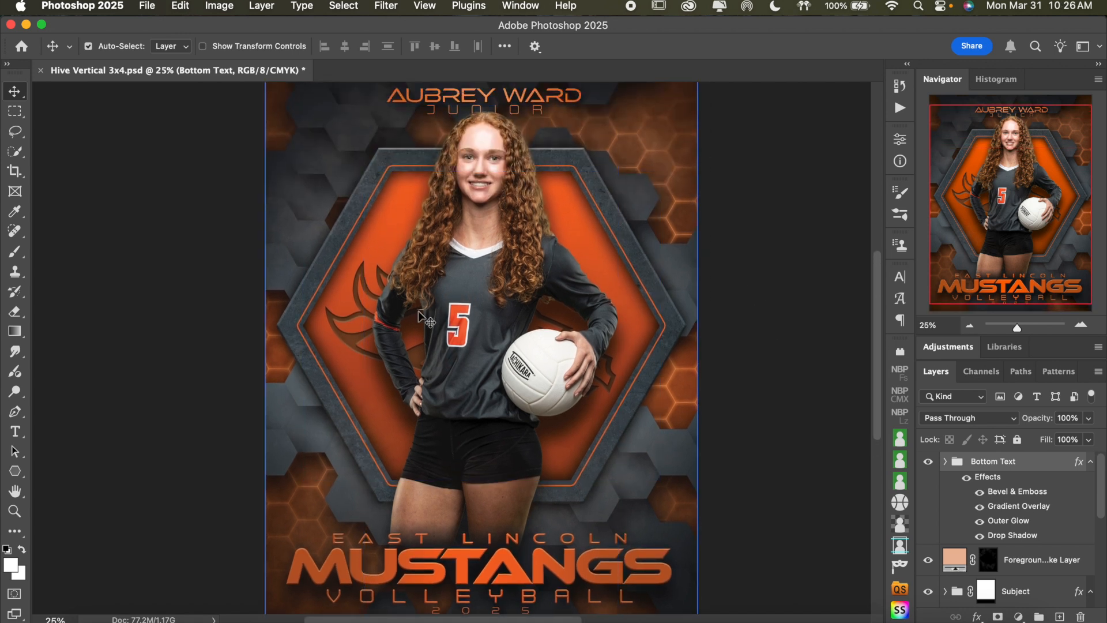
{"action": "scroll", "coordinate": [740, 311], "scroll_direction": "down", "scroll_amount": 2}
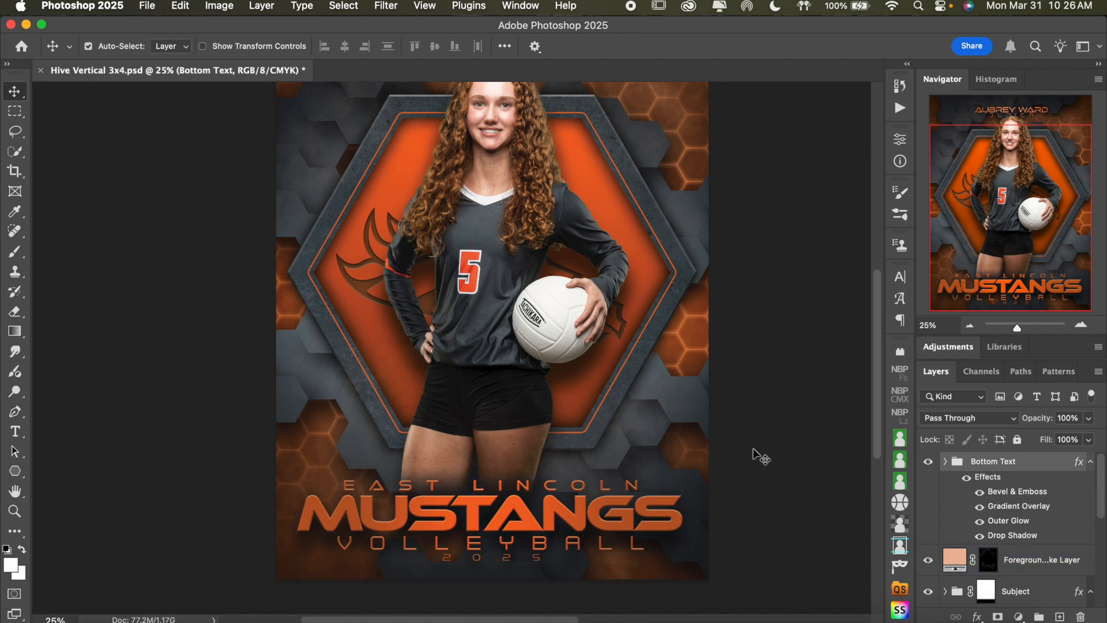
{"action": "scroll", "coordinate": [760, 456], "scroll_direction": "down", "scroll_amount": 2}
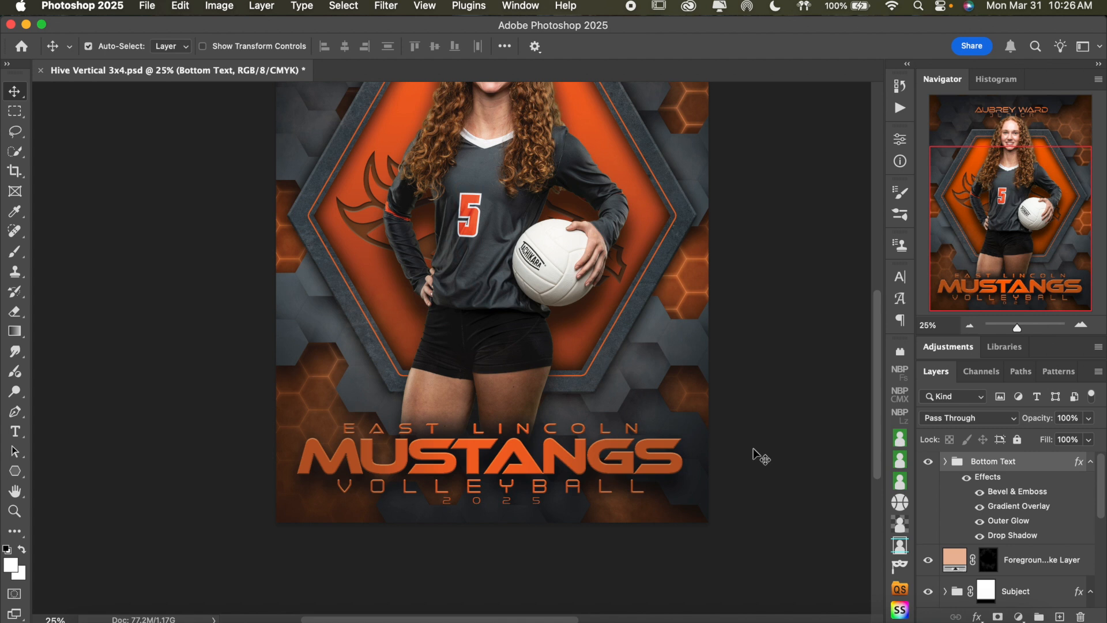
{"action": "left_click", "coordinate": [544, 458]}
{"action": "double_click", "coordinate": [543, 459]}
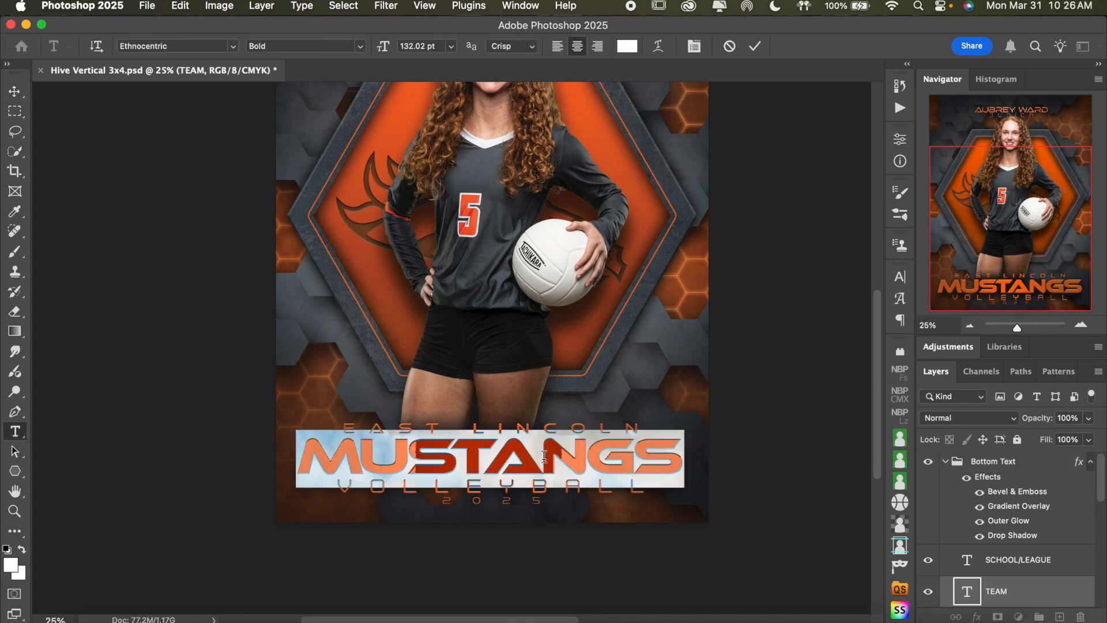
{"action": "type", "text": "RIVER"}
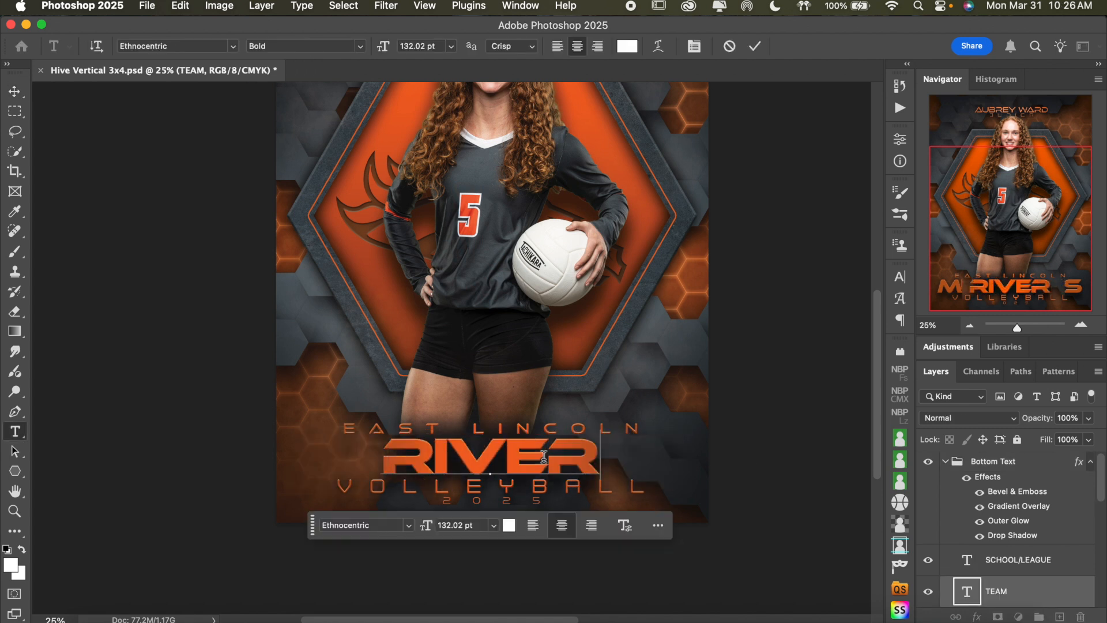
{"action": "type", "text": " RATS"}
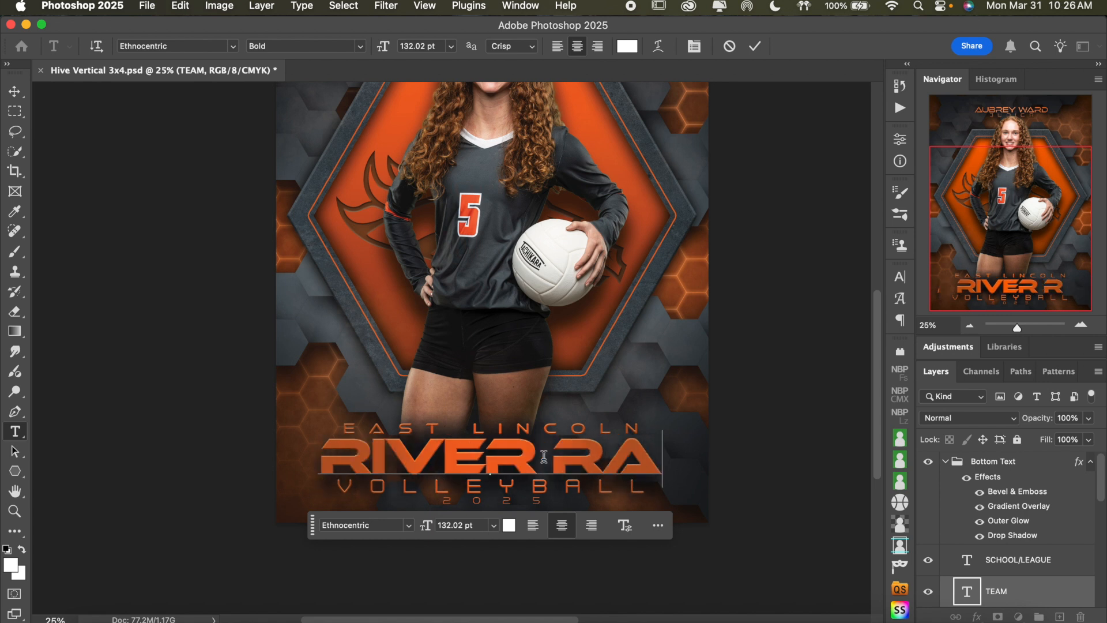
{"action": "left_click", "coordinate": [755, 46]}
{"action": "key", "text": "v"}
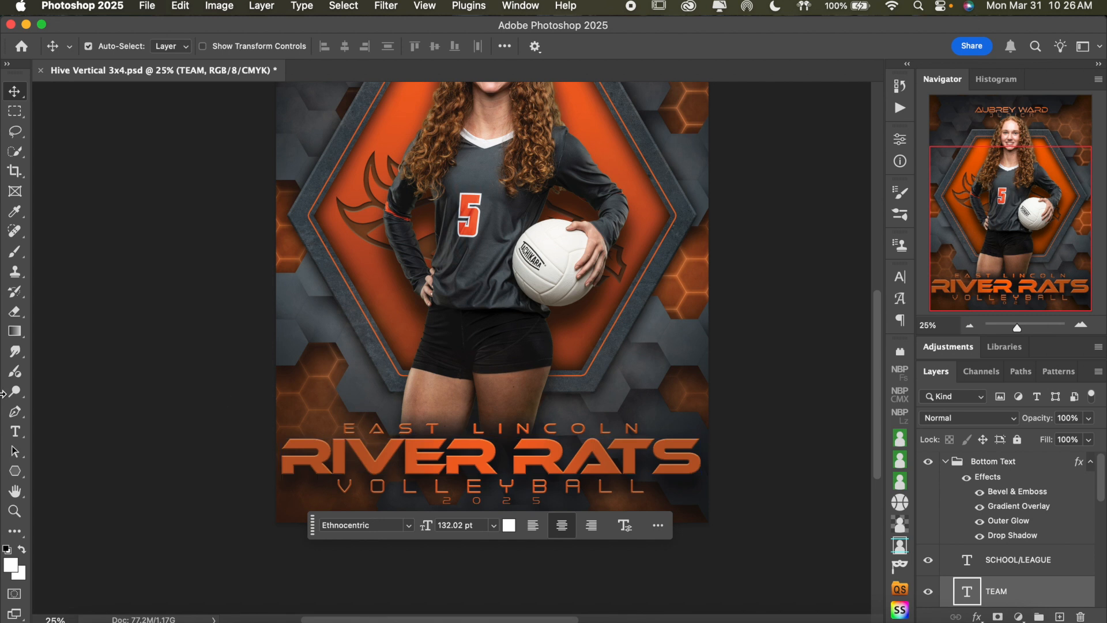
Select the whole team name with the Type tool and retype it as "RIVER RATS"
{"action": "left_click", "coordinate": [16, 433]}
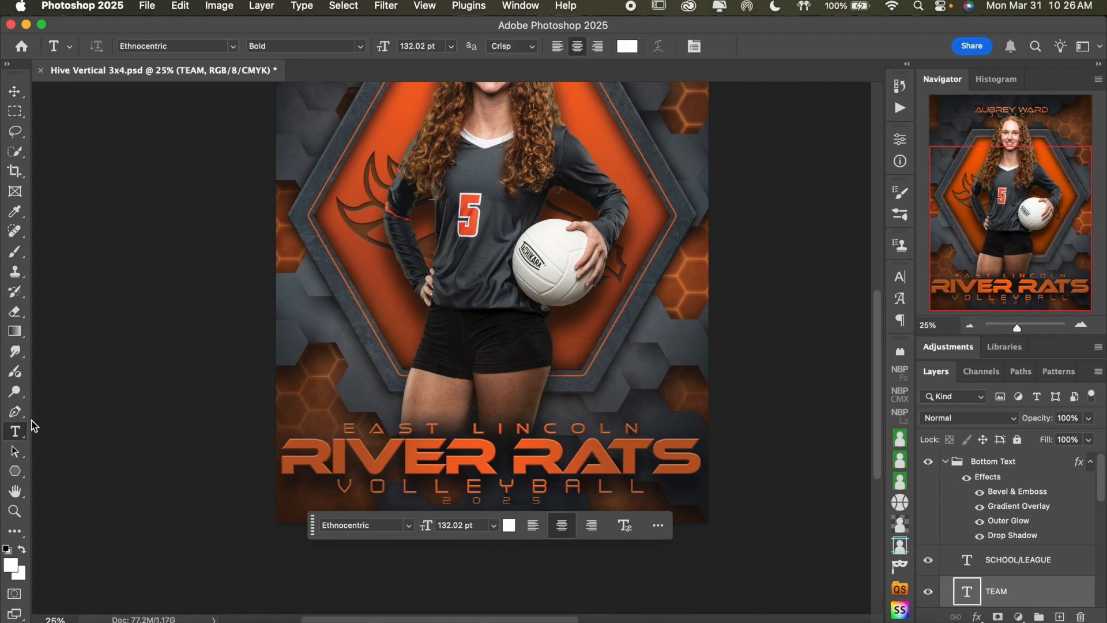
{"action": "left_click", "coordinate": [507, 453]}
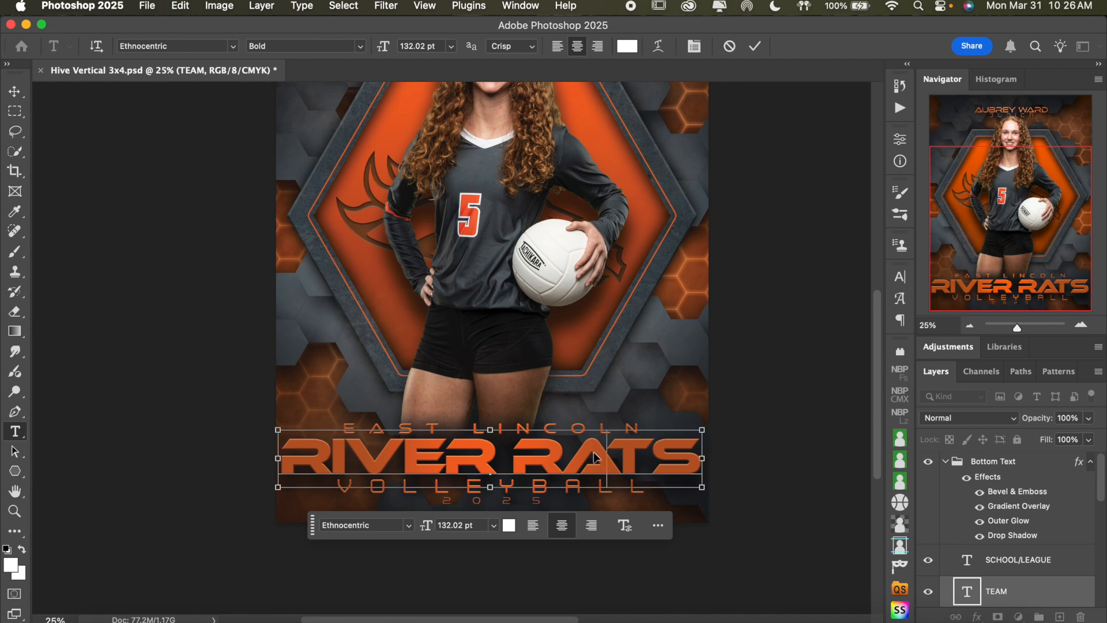
{"action": "key", "text": "super+a"}
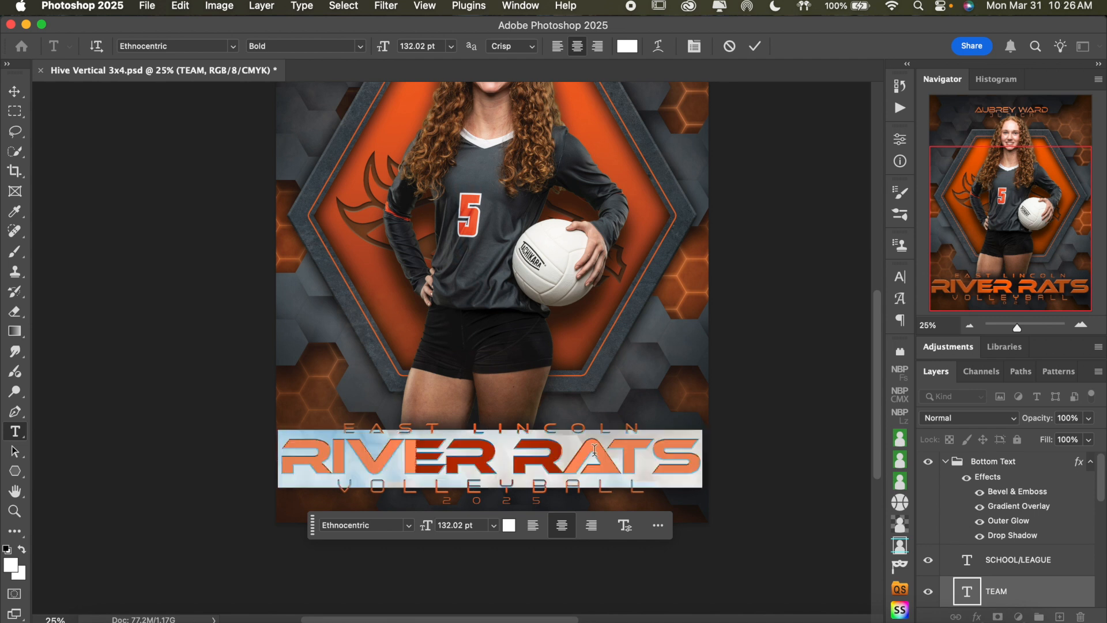
{"action": "type", "text": "RIVER RA"}
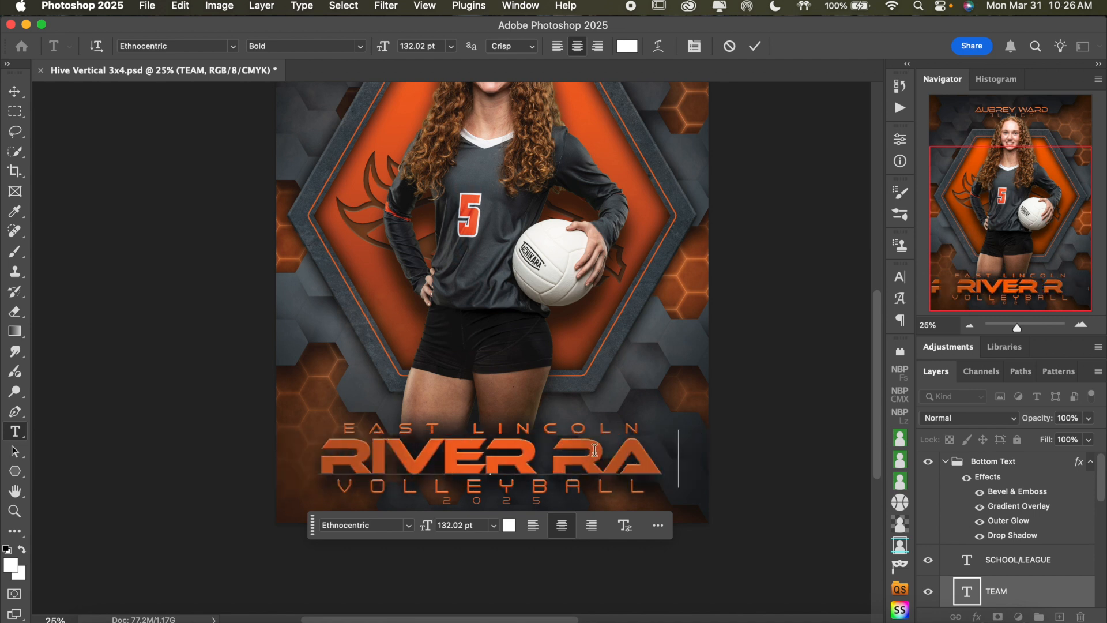
{"action": "type", "text": "TS"}
{"action": "left_click", "coordinate": [755, 46]}
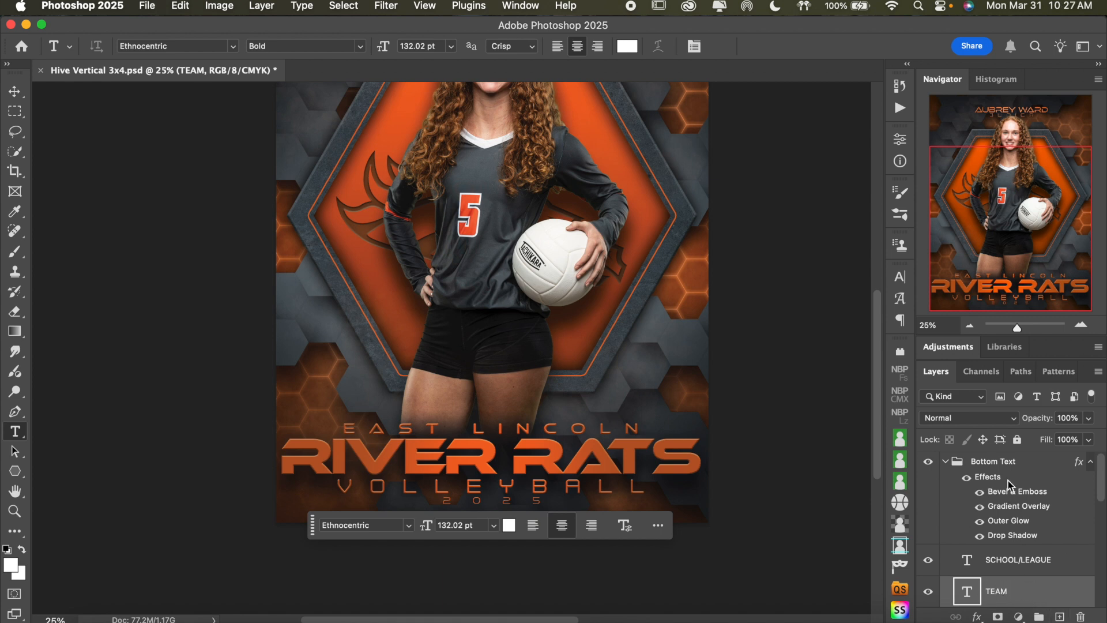
Free-transform the team name text proportionally to about 93.6% so it fits within the poster's width
{"action": "scroll", "coordinate": [1027, 492], "scroll_direction": "down", "scroll_amount": 2}
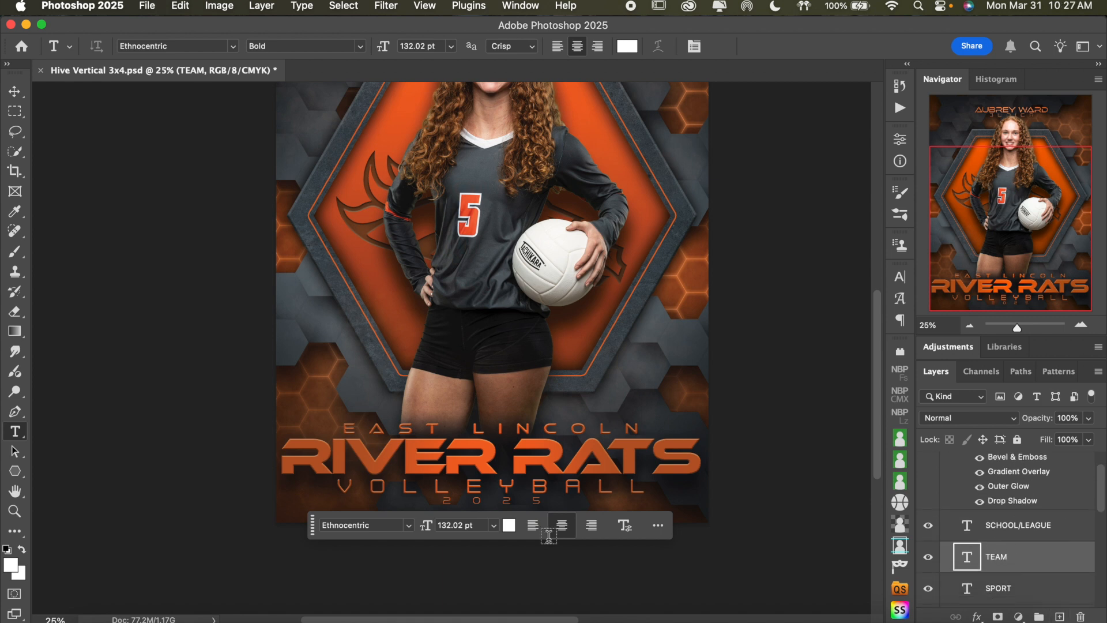
{"action": "key", "text": "super+t"}
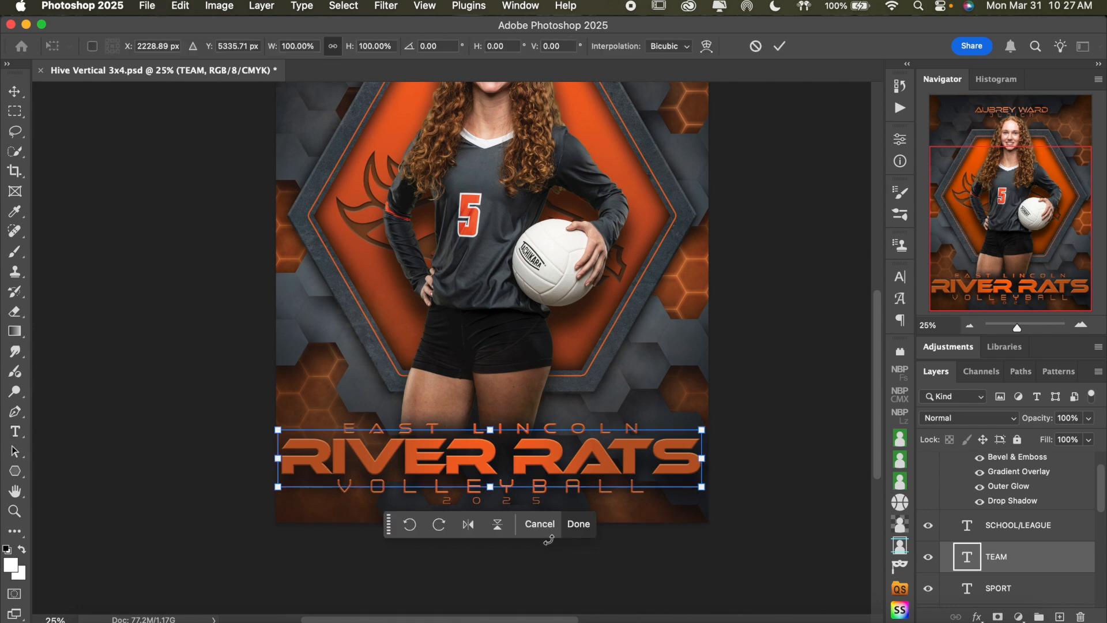
{"action": "left_click_drag", "start_coordinate": [492, 433], "coordinate": [490, 434]}
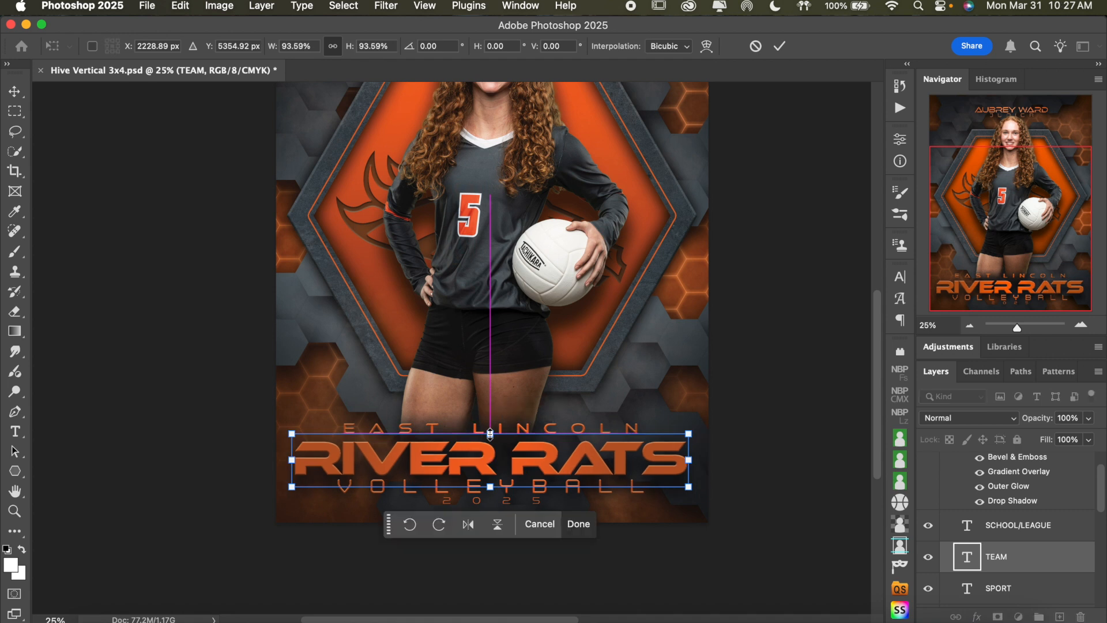
{"action": "left_click", "coordinate": [779, 46]}
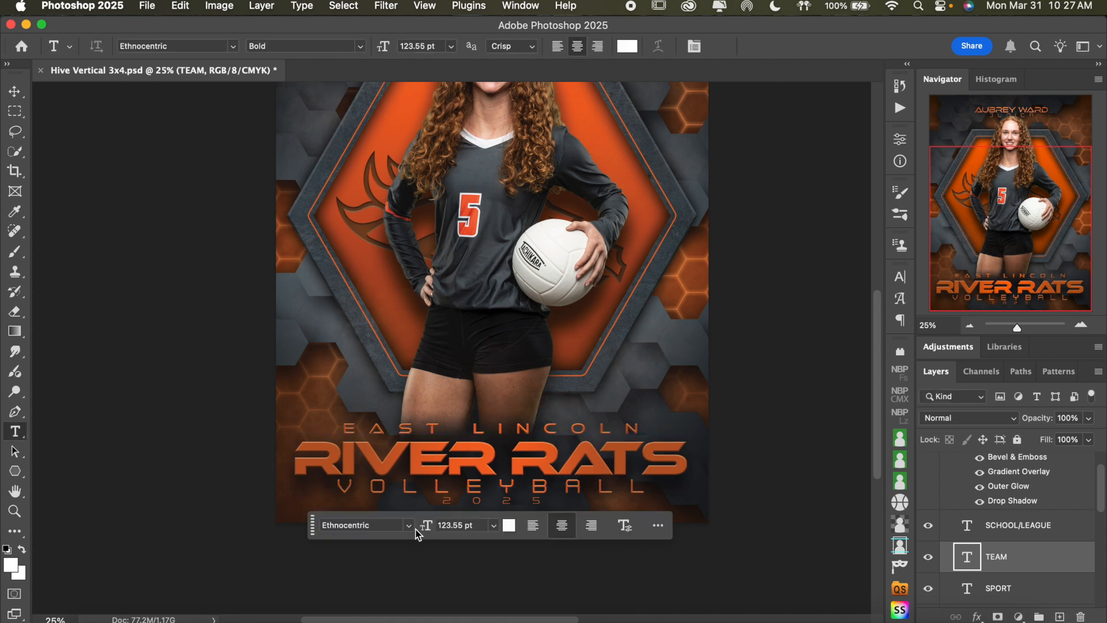
{"action": "left_click", "coordinate": [521, 427]}
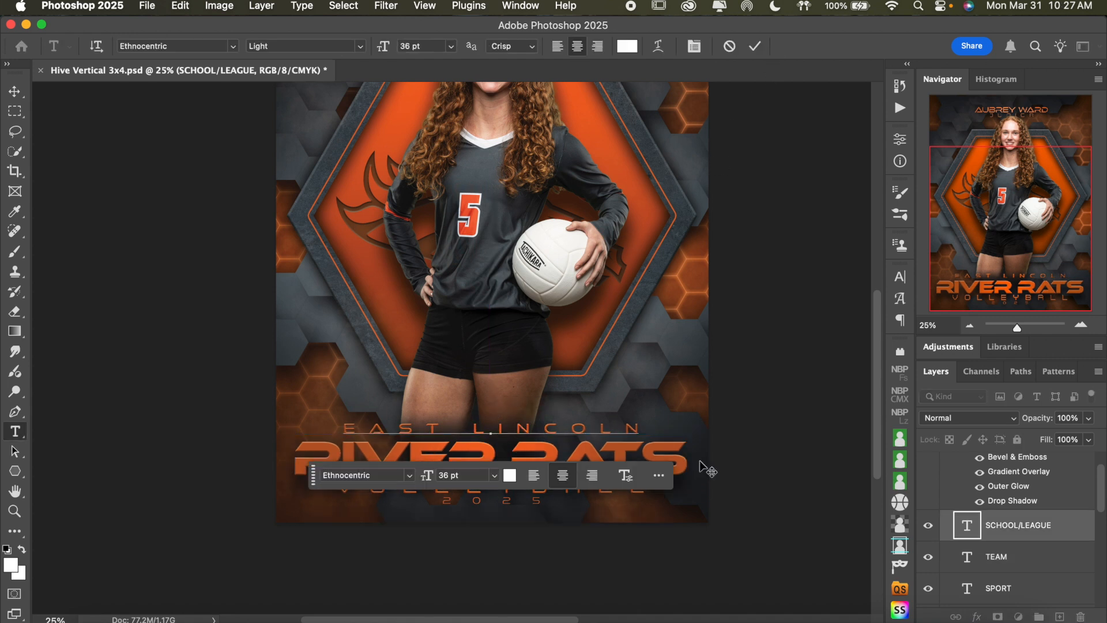
{"action": "key", "text": "super+a"}
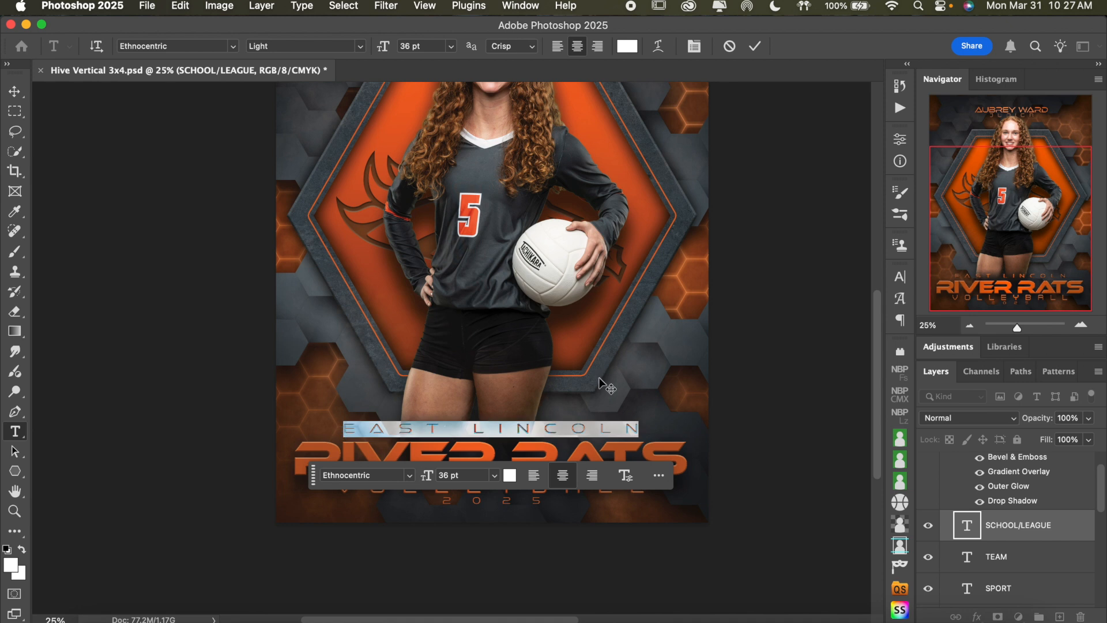
{"action": "type", "text": "K"}
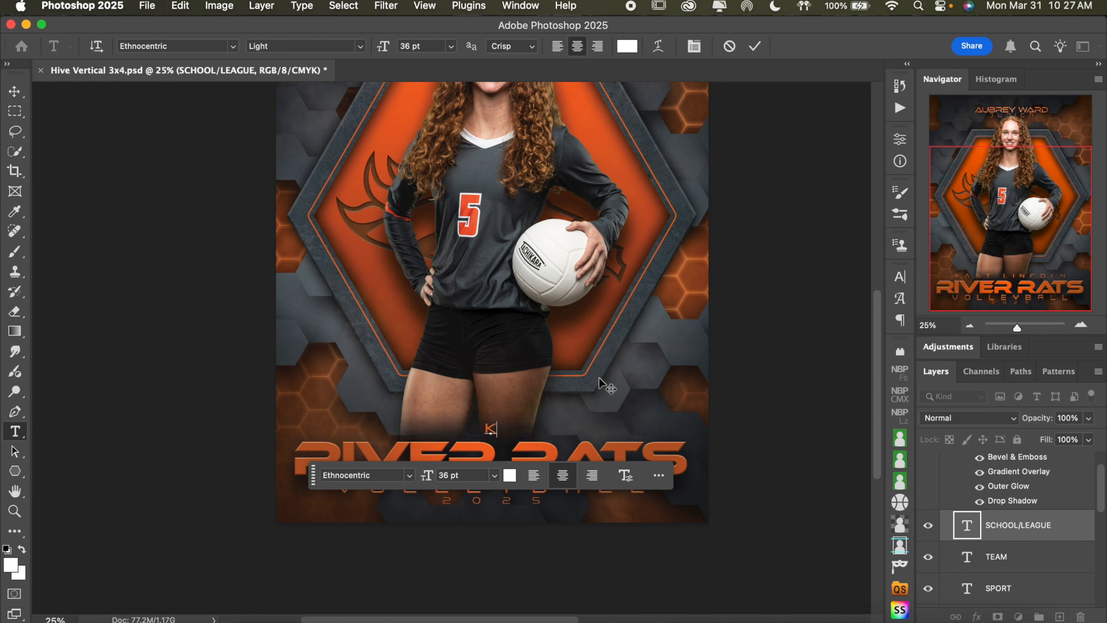
{"action": "type", "text": "LAKE NORMAN"}
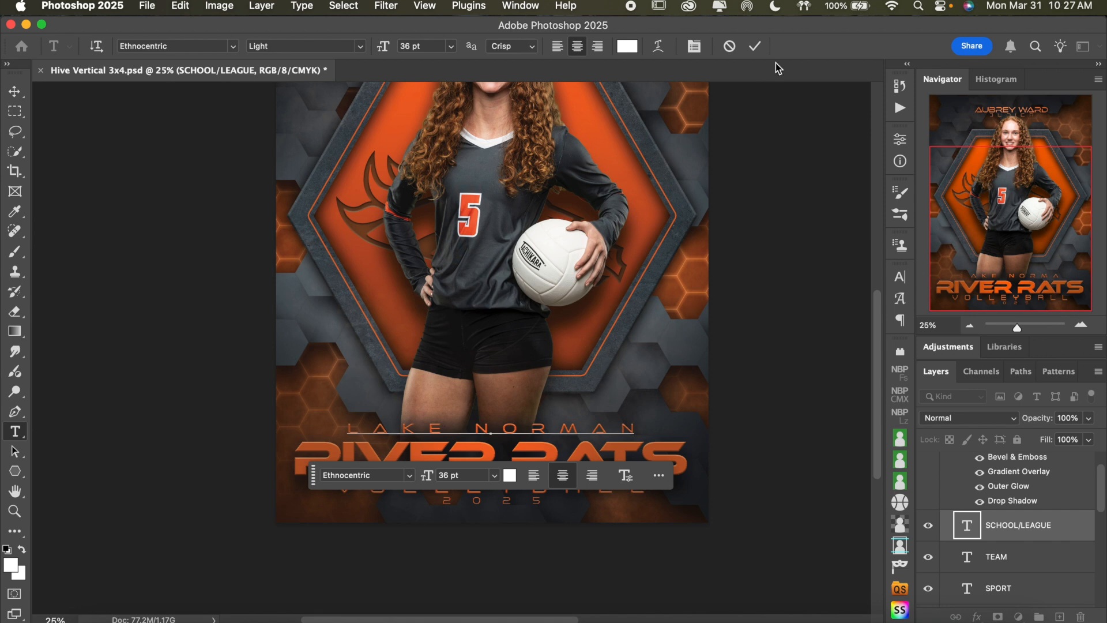
{"action": "left_click", "coordinate": [730, 47]}
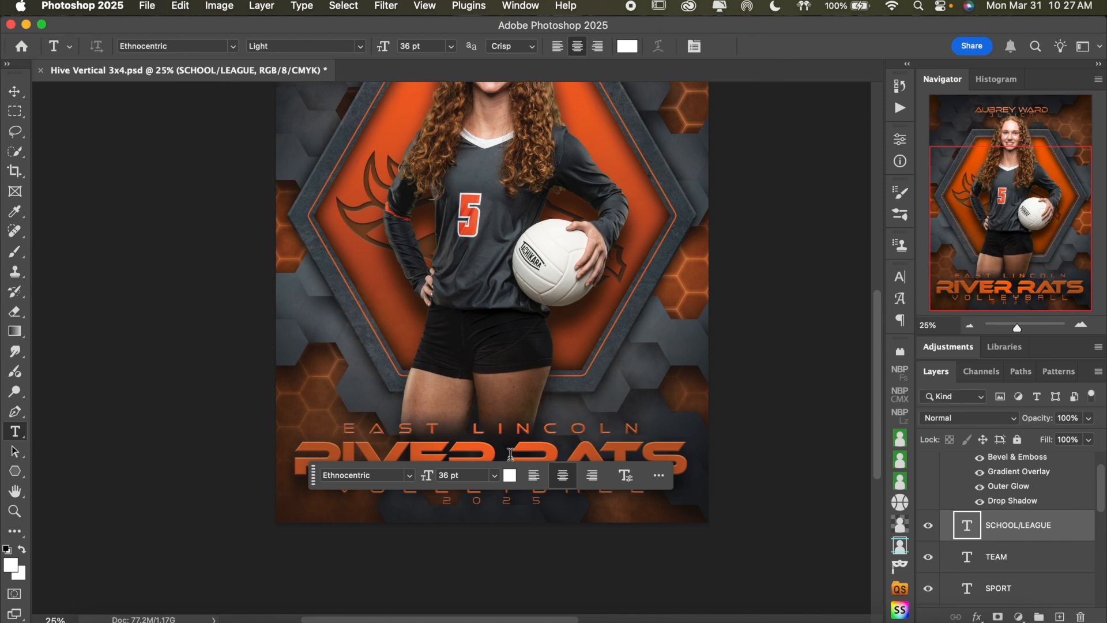
Replace the school line "EAST LINCOLN" above the team name with "LAKE NORMAN" and commit the text
{"action": "left_click", "coordinate": [540, 429]}
{"action": "key", "text": "super+a"}
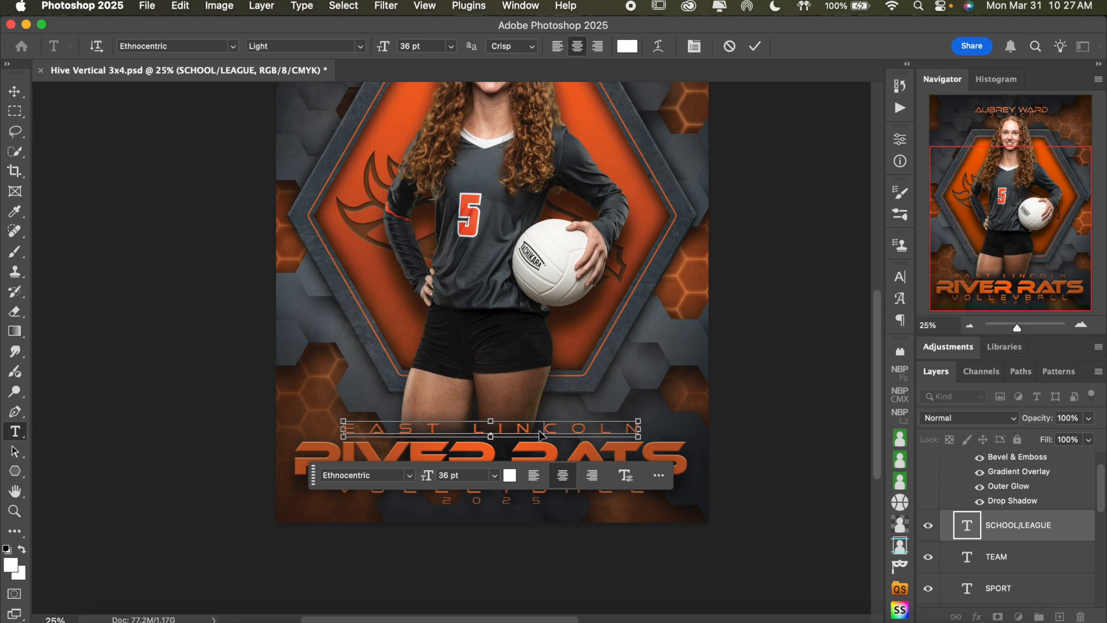
{"action": "type", "text": "LAKE"}
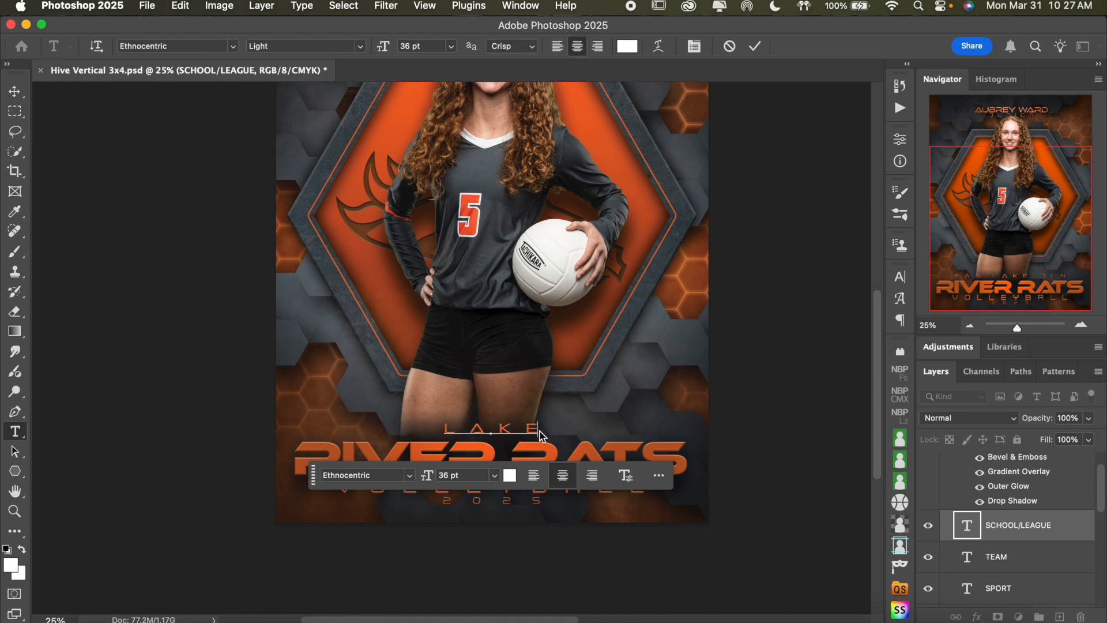
{"action": "type", "text": " NORMAN"}
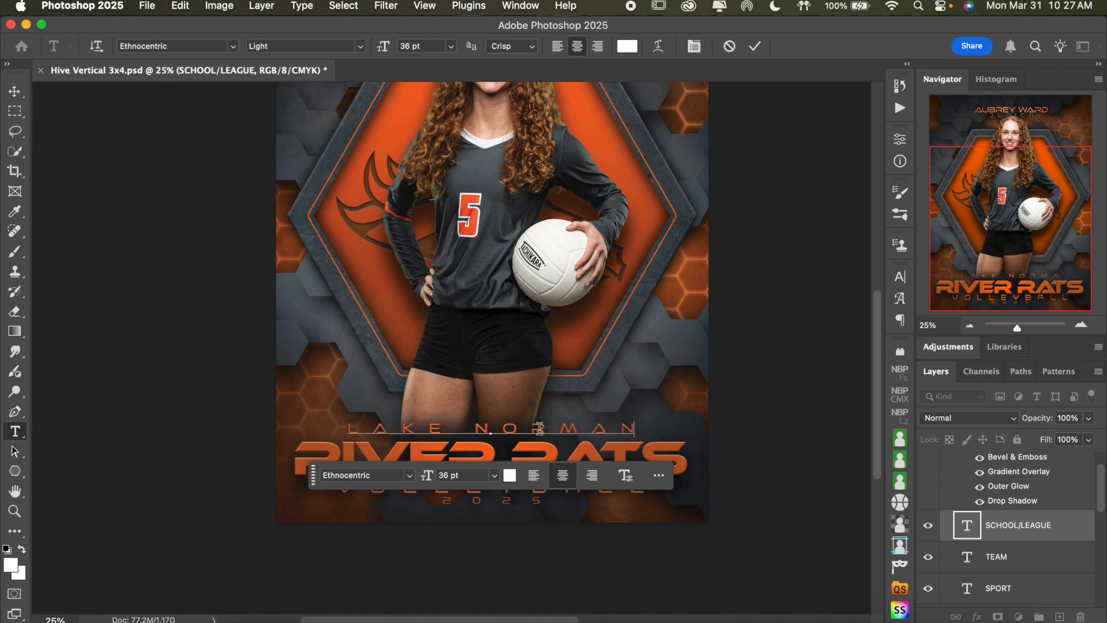
{"action": "left_click", "coordinate": [755, 46]}
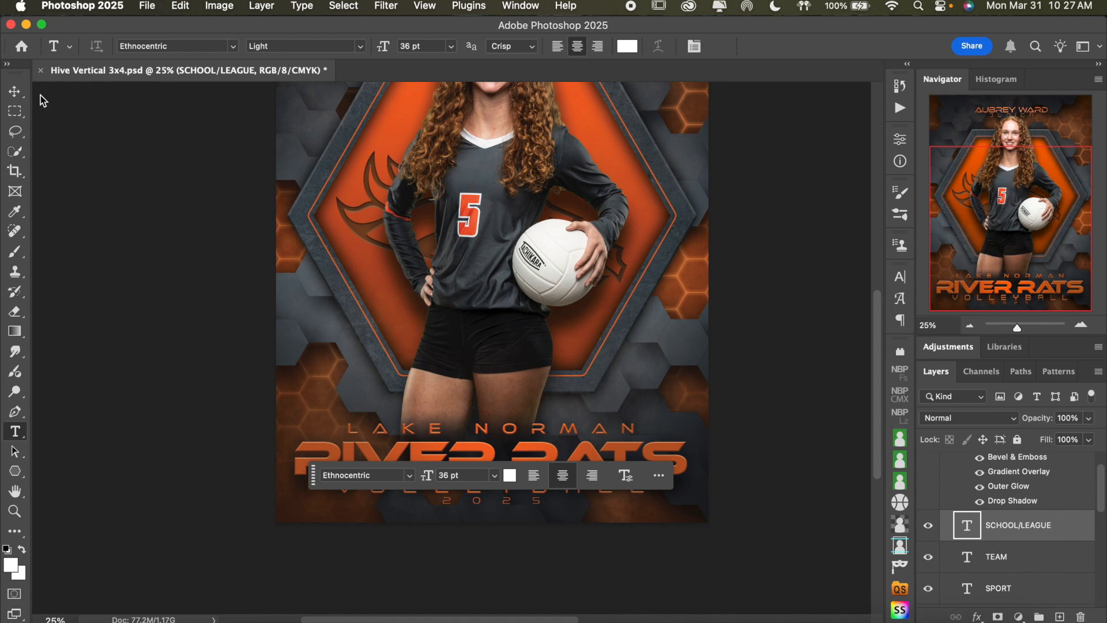
Nudge the school line down slightly with the Move tool so it sits closer to the team name
{"action": "left_click", "coordinate": [14, 92]}
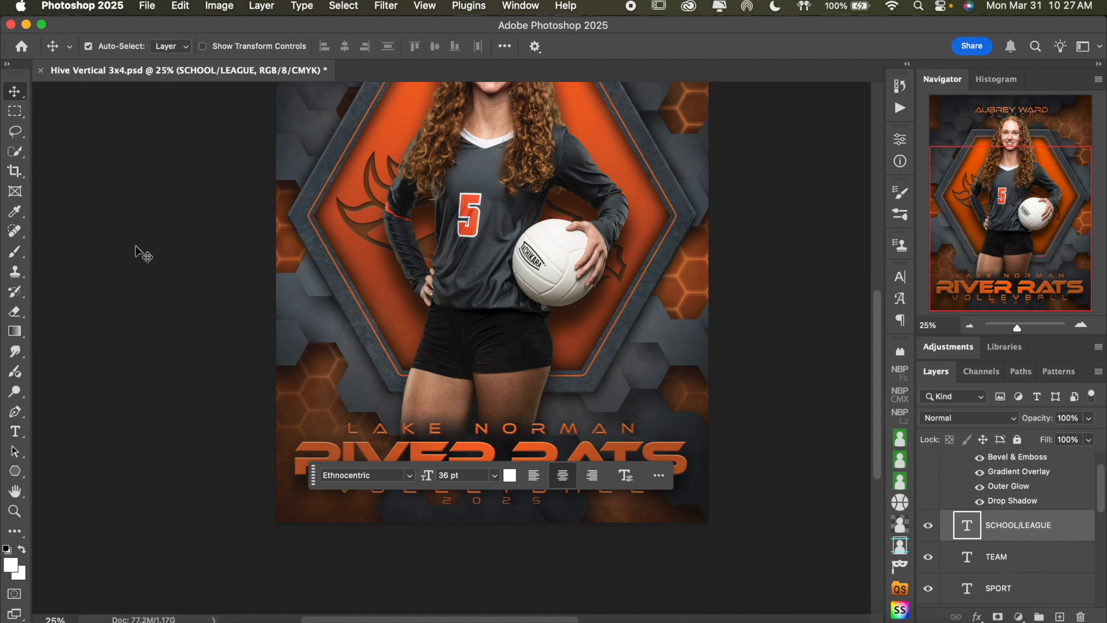
{"action": "key", "text": "shift+Down"}
{"action": "key", "text": "shift+Down"}
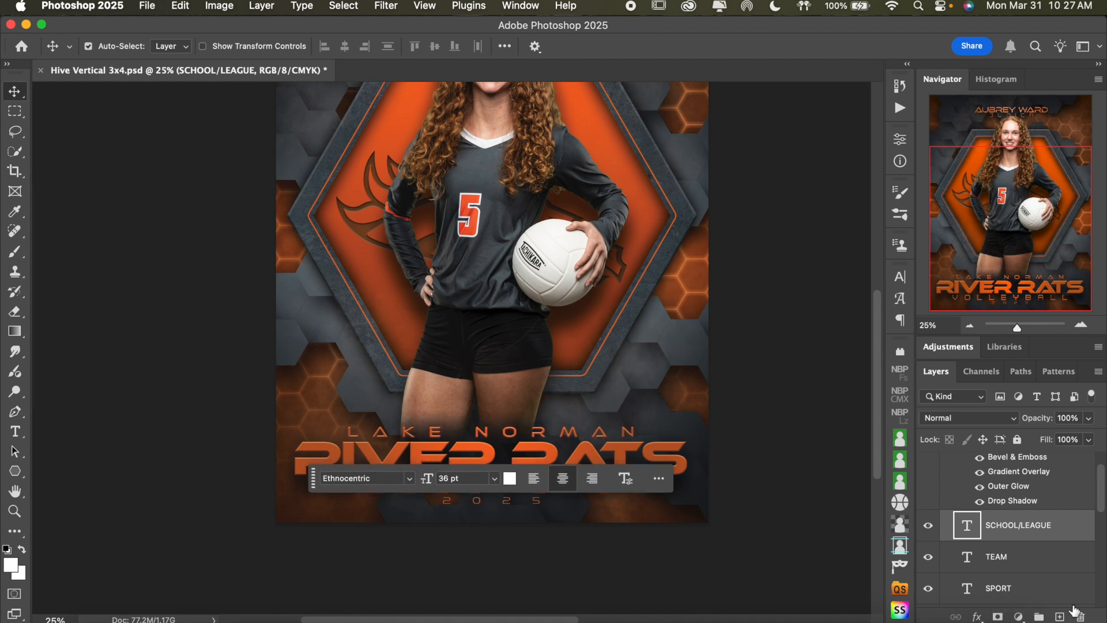
Replace the sport line "VOLLEYBALL" below the team name with "BASEBALL"
{"action": "left_click", "coordinate": [1059, 564]}
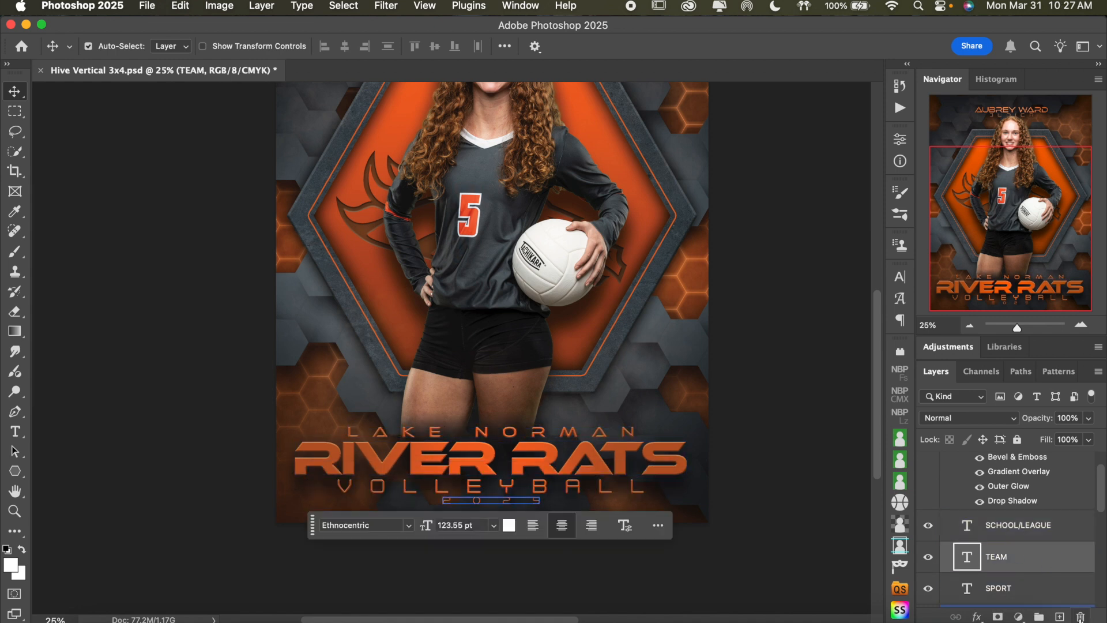
{"action": "double_click", "coordinate": [606, 487]}
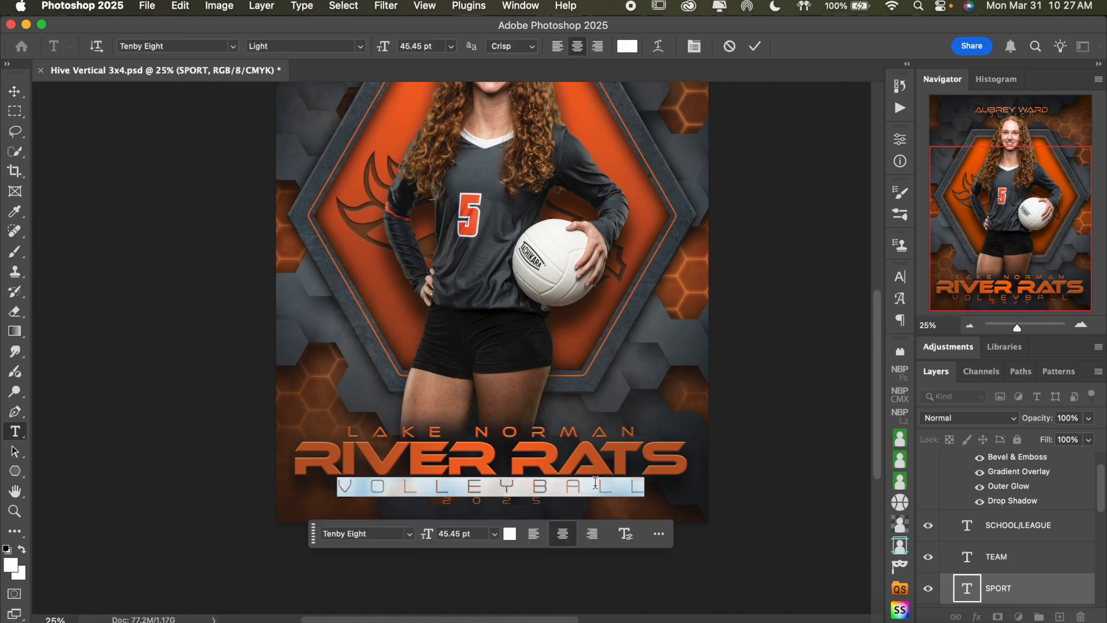
{"action": "type", "text": "BASEBALL"}
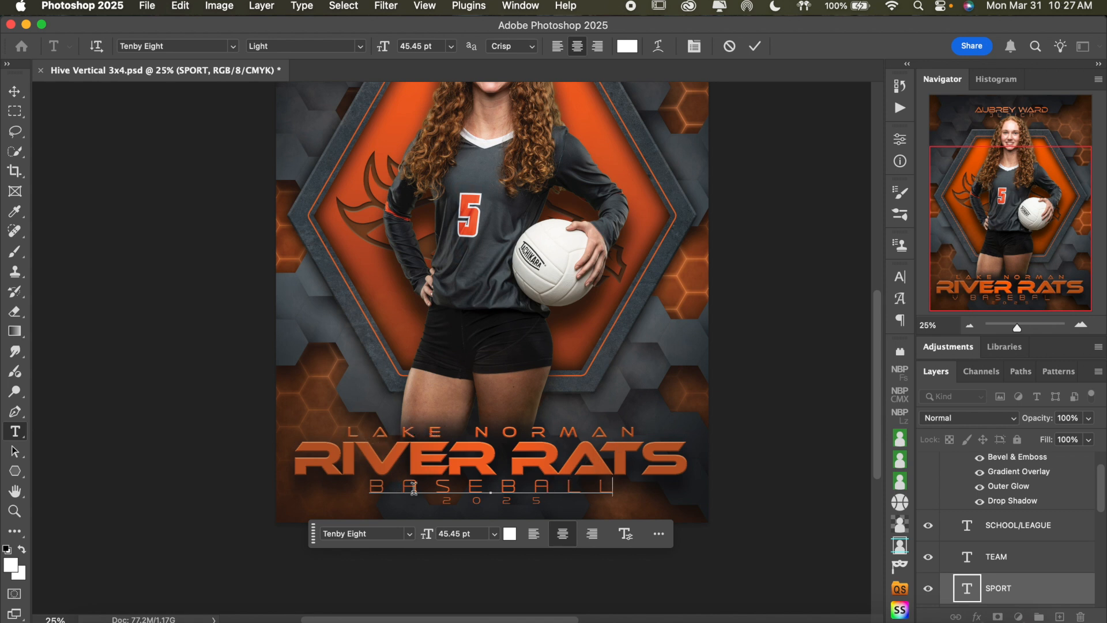
{"action": "key", "text": "super"}
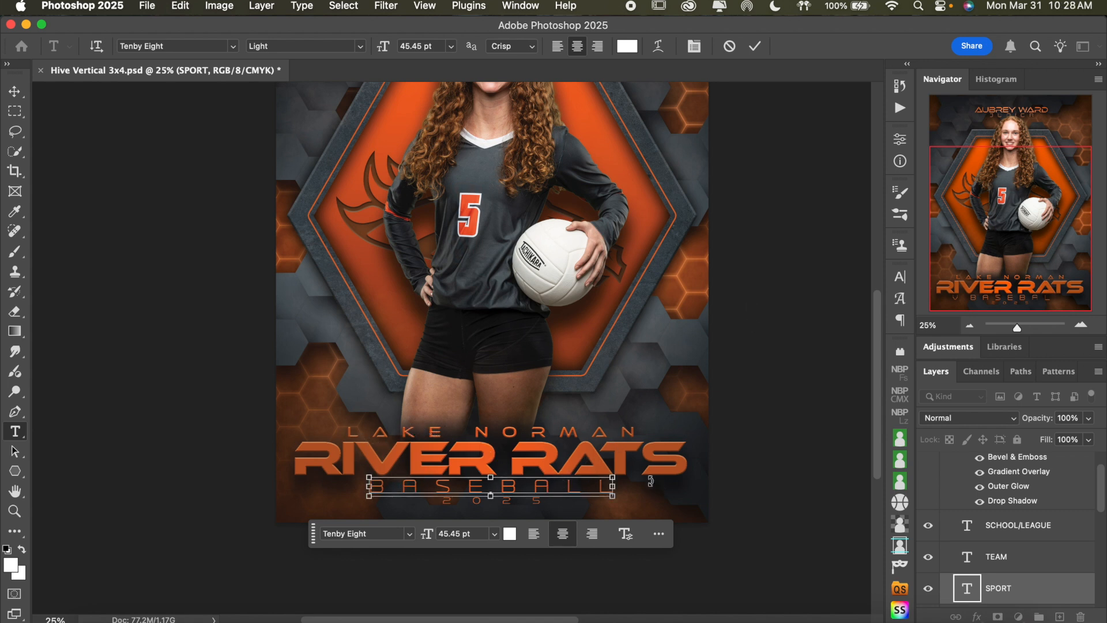
Try a tracking of 980 on the whole "BASEBALL" text in the Character settings and return it to 1000
{"action": "key", "text": "super+a"}
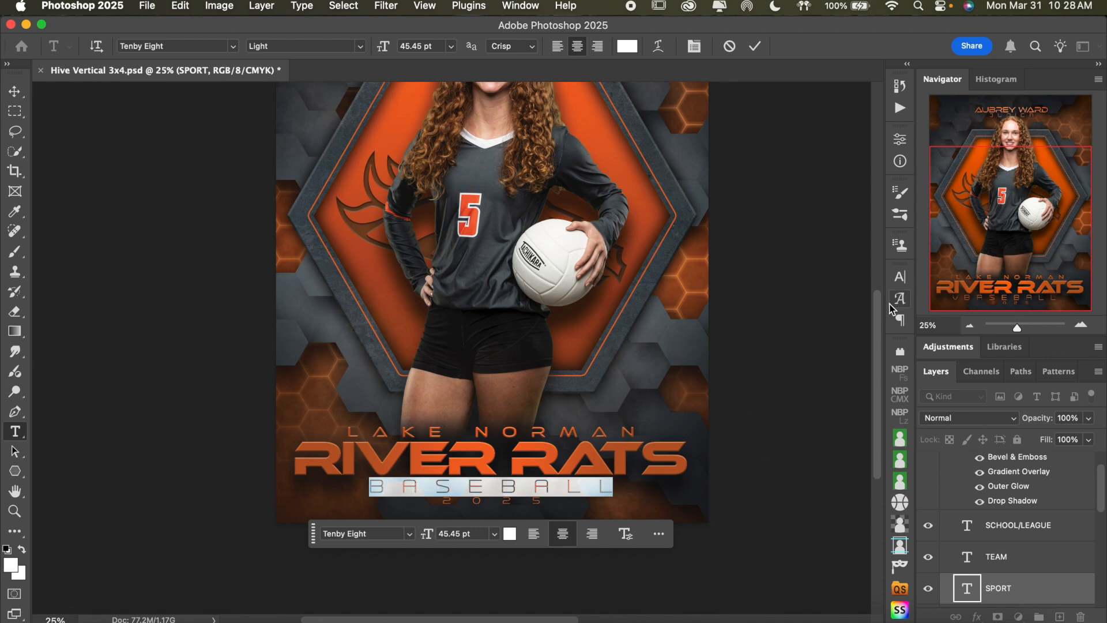
{"action": "left_click", "coordinate": [900, 278]}
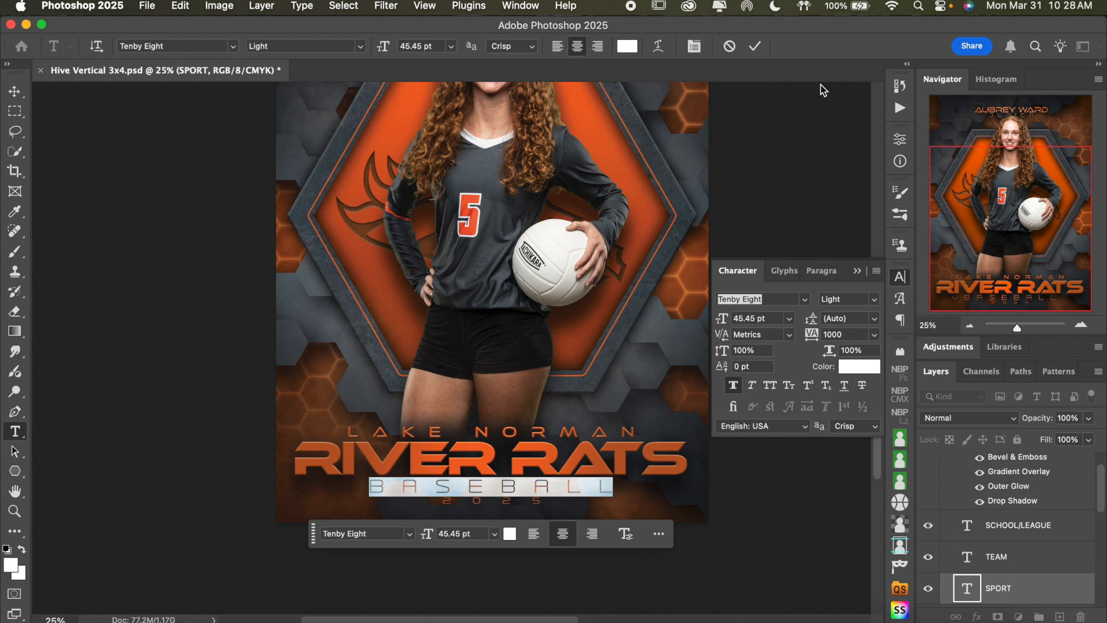
{"action": "left_click", "coordinate": [522, 8]}
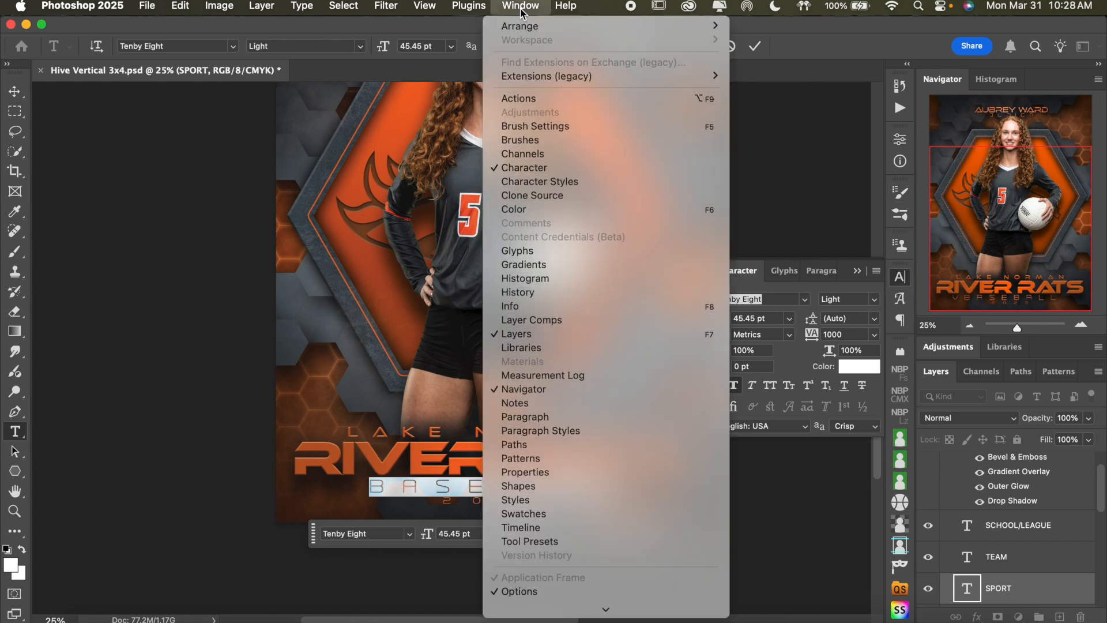
{"action": "left_click", "coordinate": [876, 32]}
{"action": "left_click", "coordinate": [844, 334]}
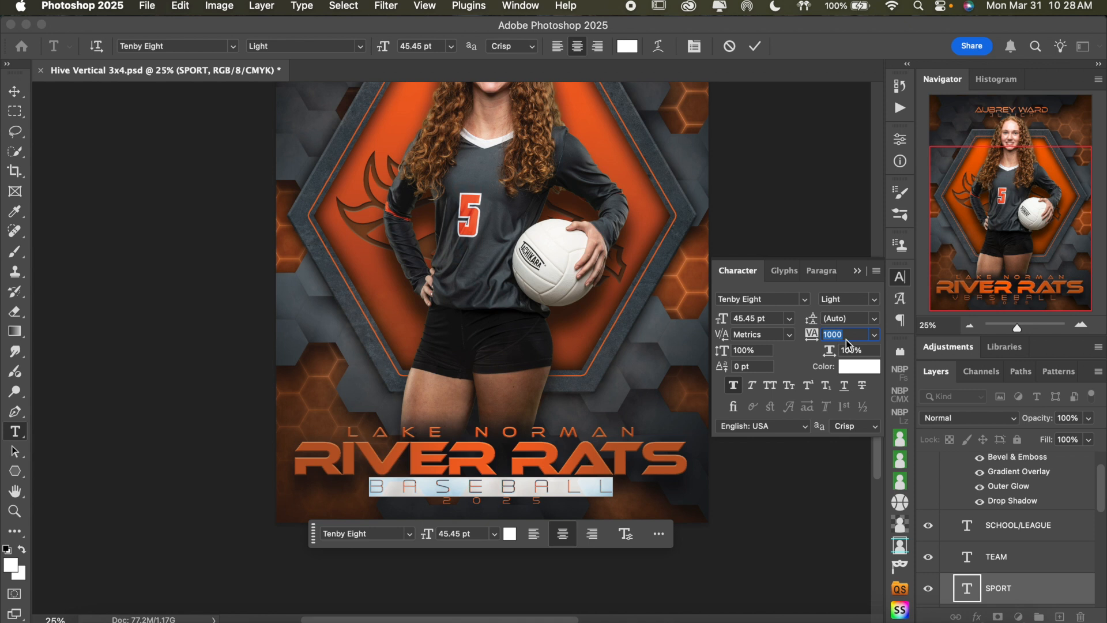
{"action": "key", "text": "Up"}
{"action": "key", "text": "Up"}
{"action": "key", "text": "Up"}
{"action": "key", "text": "Up"}
{"action": "key", "text": "Up"}
{"action": "key", "text": "Up"}
{"action": "key", "text": "Up"}
{"action": "key", "text": "Up"}
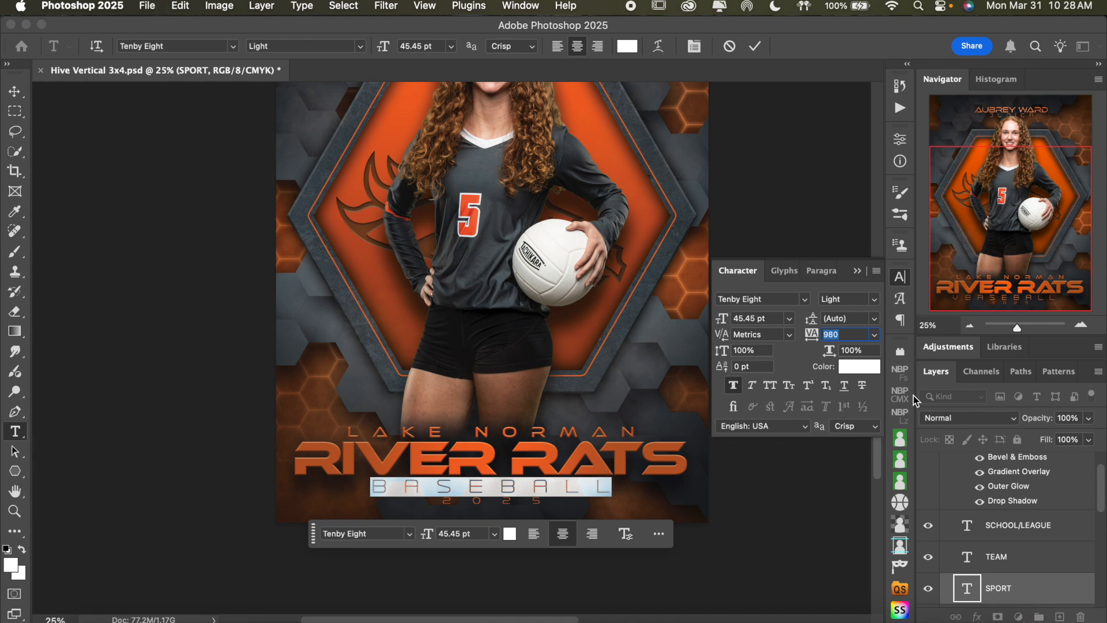
{"action": "key", "text": "Down"}
{"action": "key", "text": "Down"}
{"action": "key", "text": "Down"}
{"action": "key", "text": "Down"}
{"action": "key", "text": "Down"}
{"action": "key", "text": "Down"}
{"action": "key", "text": "Down"}
{"action": "key", "text": "Down"}
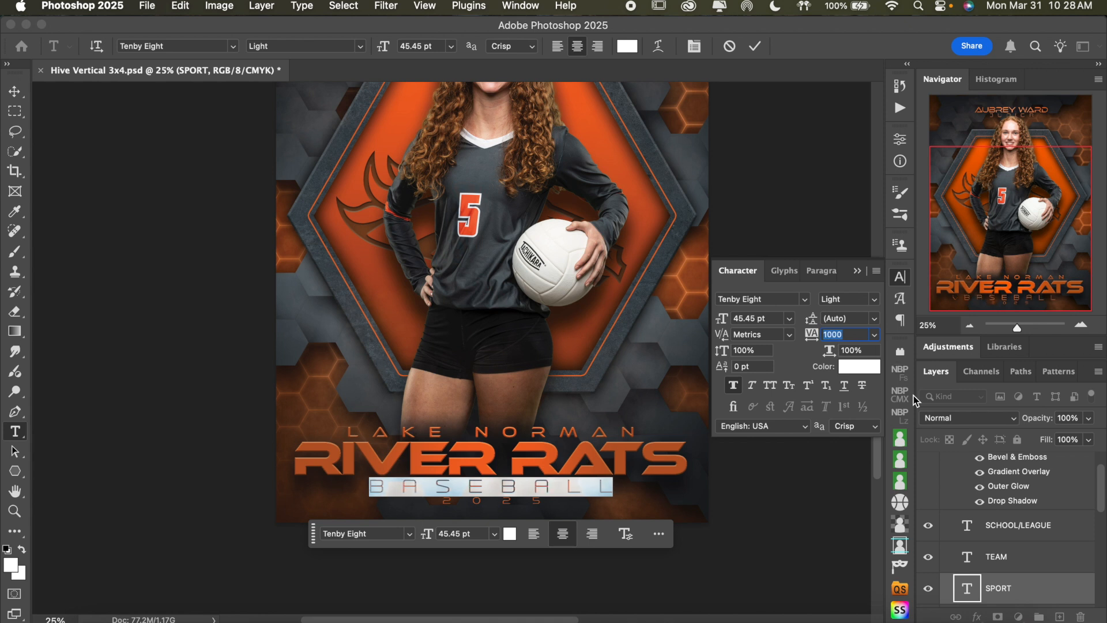
Try coarser tracking increments on the "BASEBALL" text, bring it back to 1000 and hide the Character settings
{"action": "key", "text": "shift+Up"}
{"action": "key", "text": "shift+Up"}
{"action": "key", "text": "shift+Up"}
{"action": "key", "text": "shift+Up"}
{"action": "key", "text": "shift+Down"}
{"action": "key", "text": "shift+Down"}
{"action": "key", "text": "shift+Down"}
{"action": "key", "text": "shift+Down"}
{"action": "left_click", "coordinate": [901, 279]}
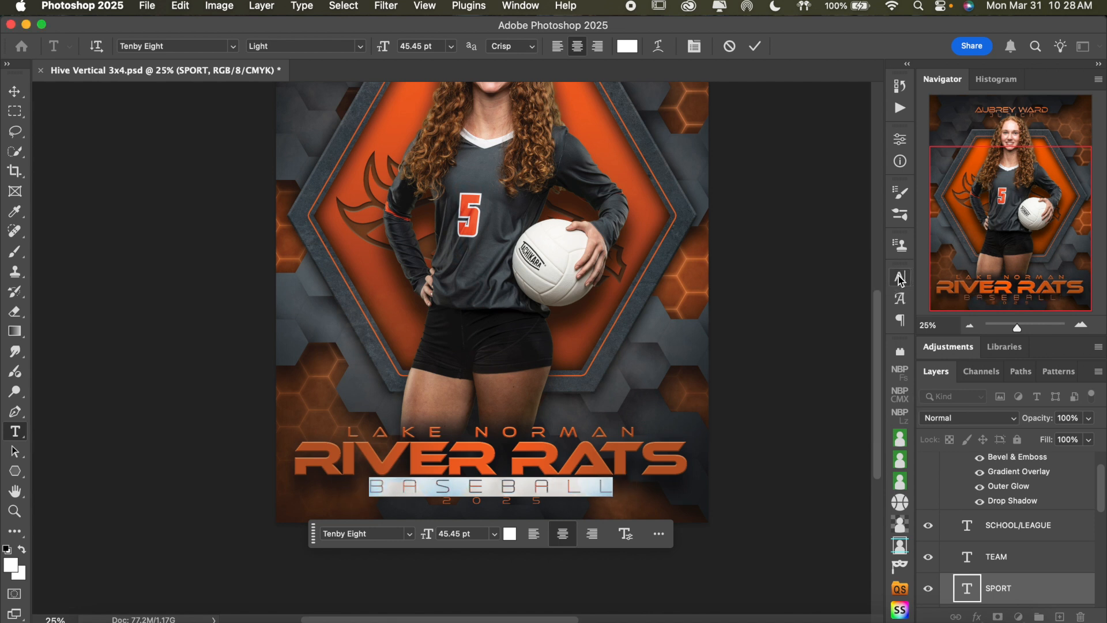
Commit the "BASEBALL" text, return to the Move tool and collapse the Bottom Text layer group
{"action": "left_click", "coordinate": [592, 488]}
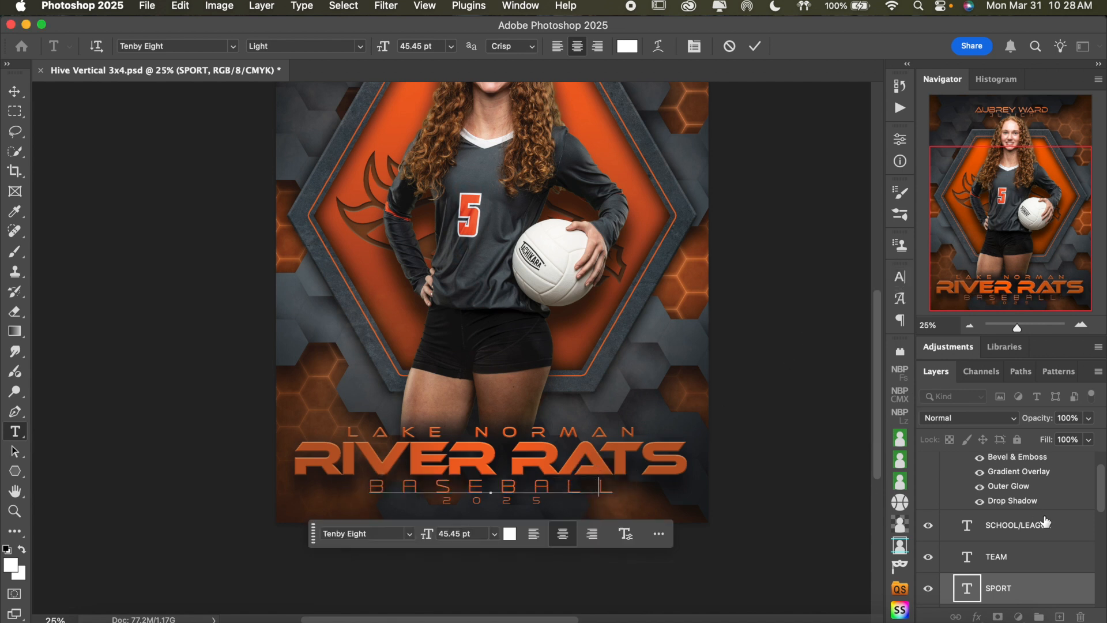
{"action": "left_click", "coordinate": [1032, 588]}
{"action": "key", "text": "v"}
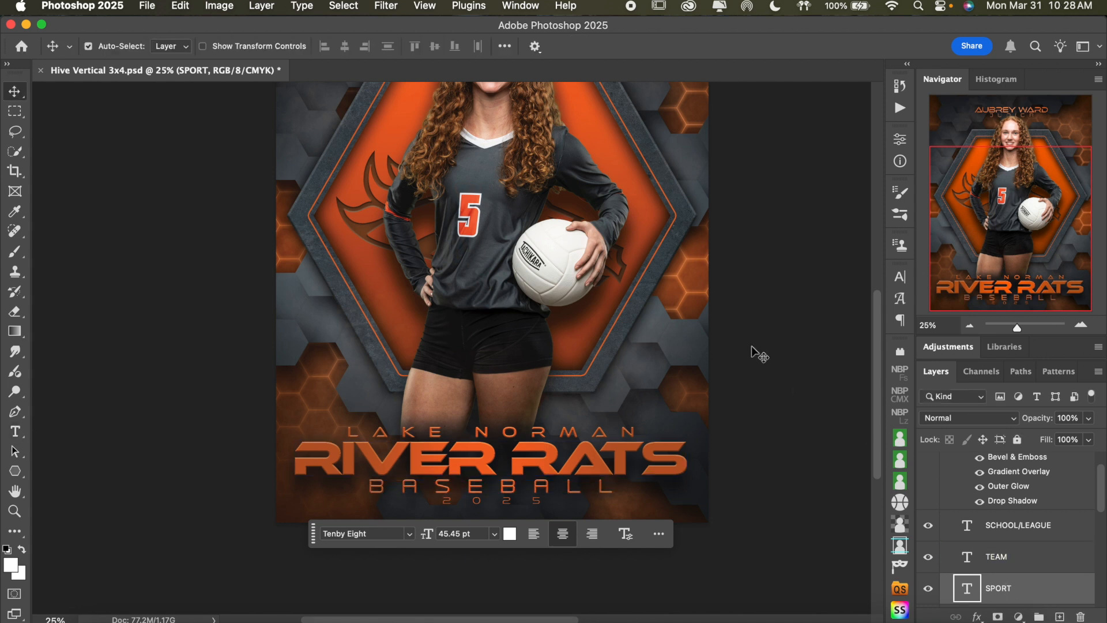
{"action": "scroll", "coordinate": [1034, 545], "scroll_direction": "up", "scroll_amount": 2}
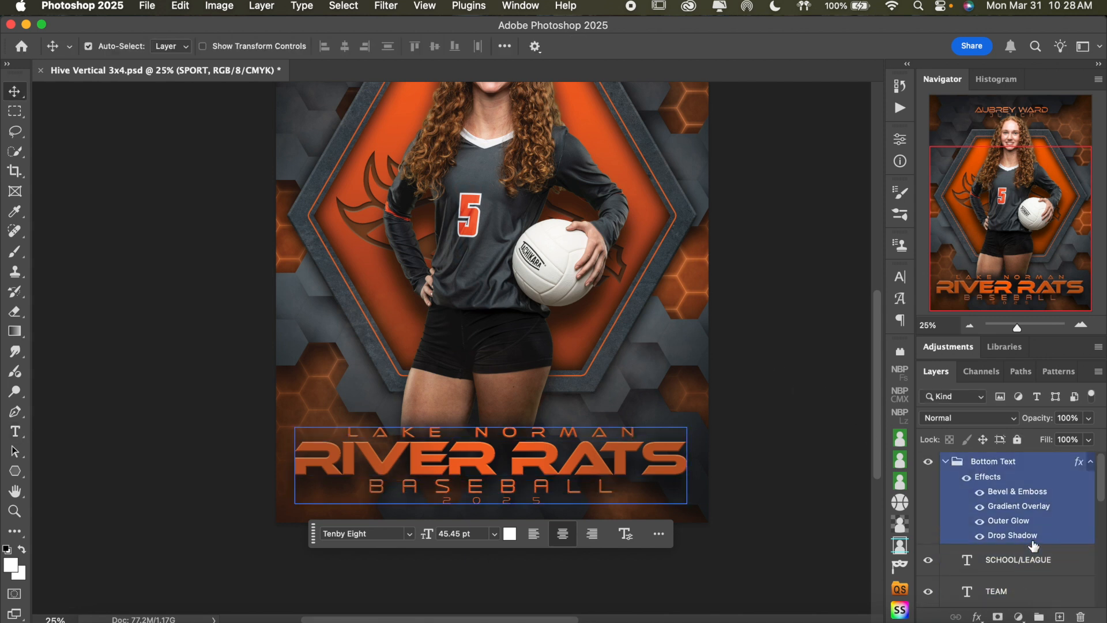
{"action": "left_click", "coordinate": [946, 463]}
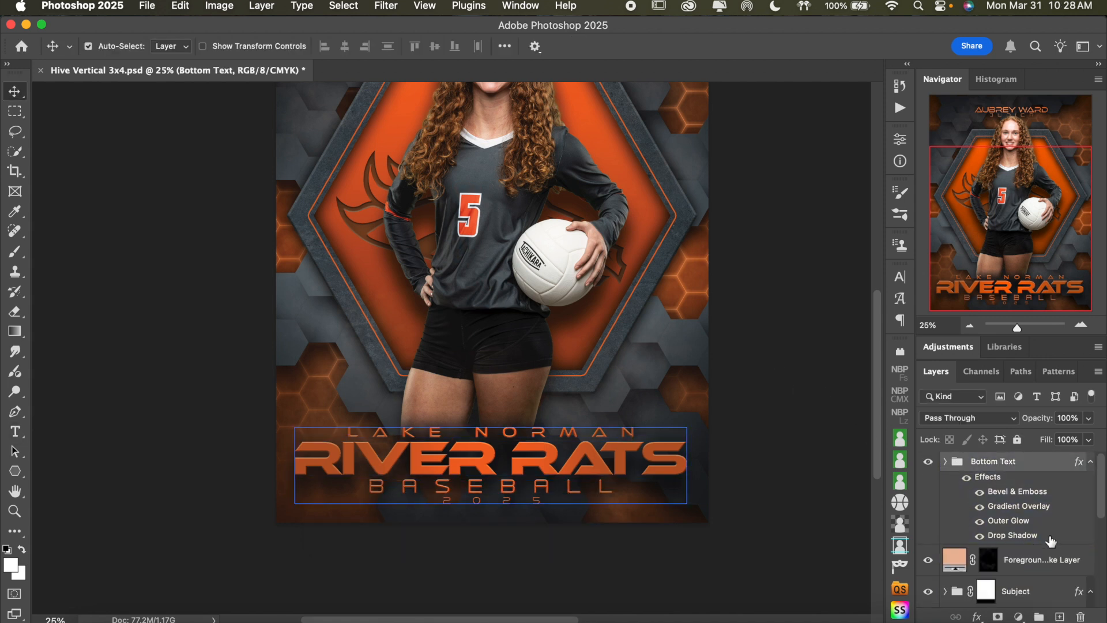
Toggle the visibility of the Foreground Smoke Layer to compare the whole poster with and without it
{"action": "scroll", "coordinate": [1020, 522], "scroll_direction": "down", "scroll_amount": 3}
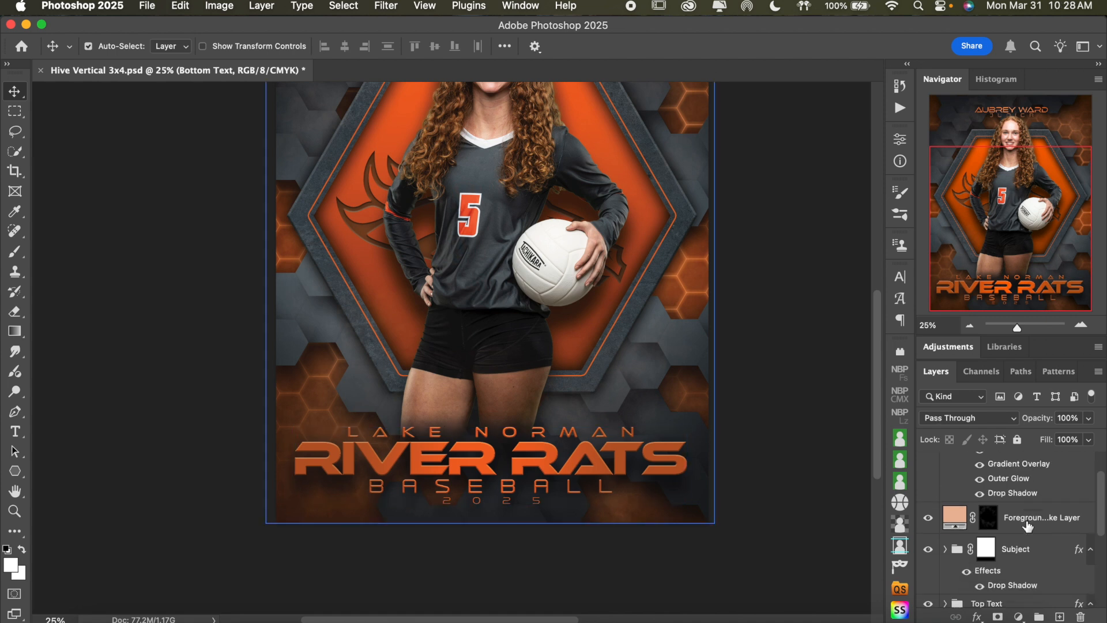
{"action": "left_click", "coordinate": [944, 517]}
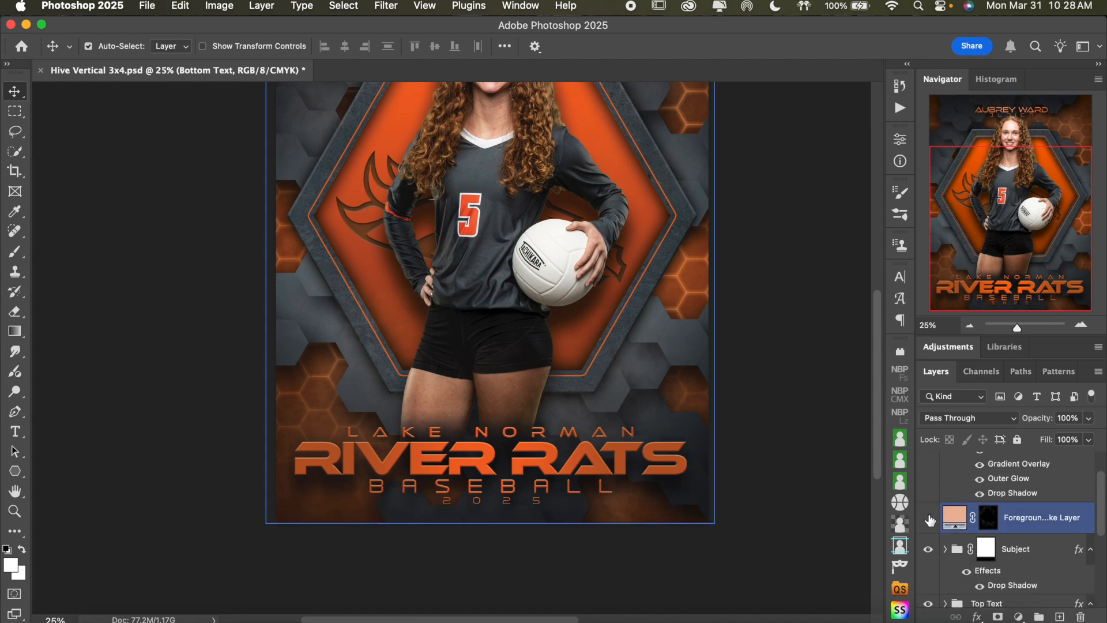
{"action": "left_click", "coordinate": [929, 518]}
{"action": "scroll", "coordinate": [777, 413], "scroll_direction": "up", "scroll_amount": 3}
{"action": "scroll", "coordinate": [776, 413], "scroll_direction": "up", "scroll_amount": 1}
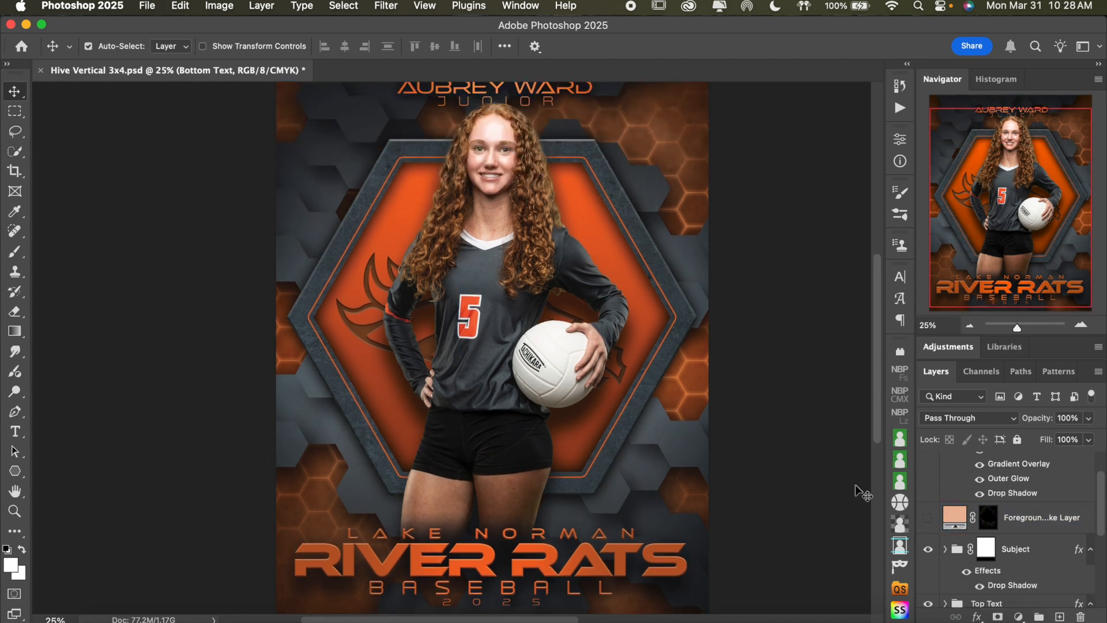
{"action": "left_click", "coordinate": [926, 522]}
{"action": "left_click", "coordinate": [926, 523]}
{"action": "left_click", "coordinate": [927, 523]}
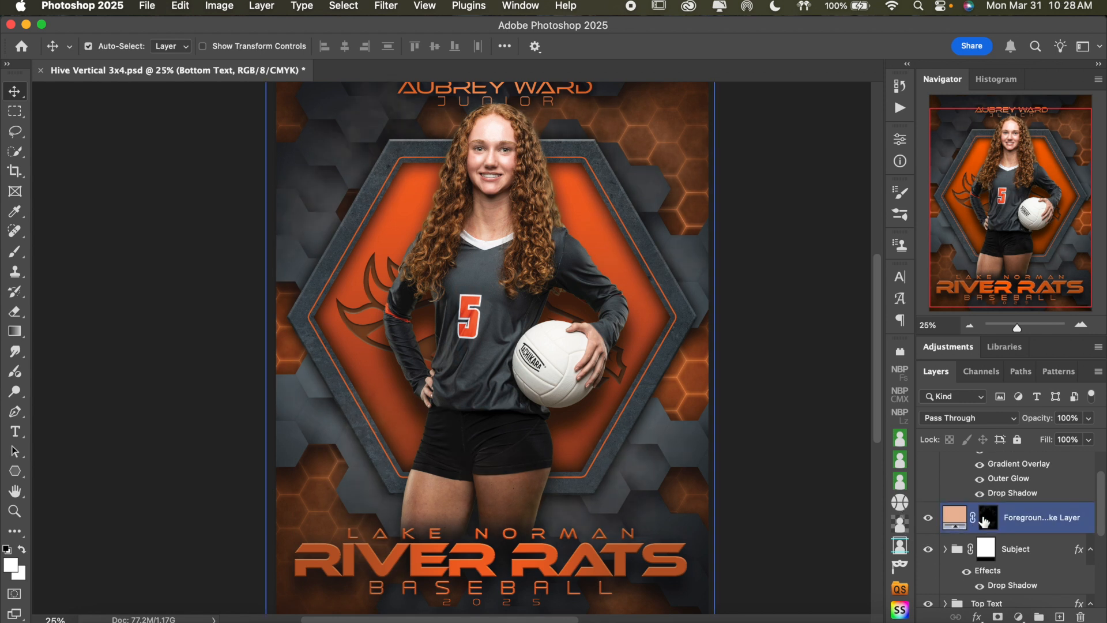
Change the Foreground Smoke Layer's solid color to light gray #dcdcdc
{"action": "left_click", "coordinate": [957, 518]}
{"action": "double_click", "coordinate": [956, 518]}
{"action": "mouse_move", "coordinate": [721, 160]}
{"action": "left_mouse_down"}
{"action": "mouse_move", "coordinate": [685, 160]}
{"action": "mouse_move", "coordinate": [708, 169]}
{"action": "mouse_move", "coordinate": [685, 165]}
{"action": "mouse_move", "coordinate": [696, 167]}
{"action": "left_mouse_up"}
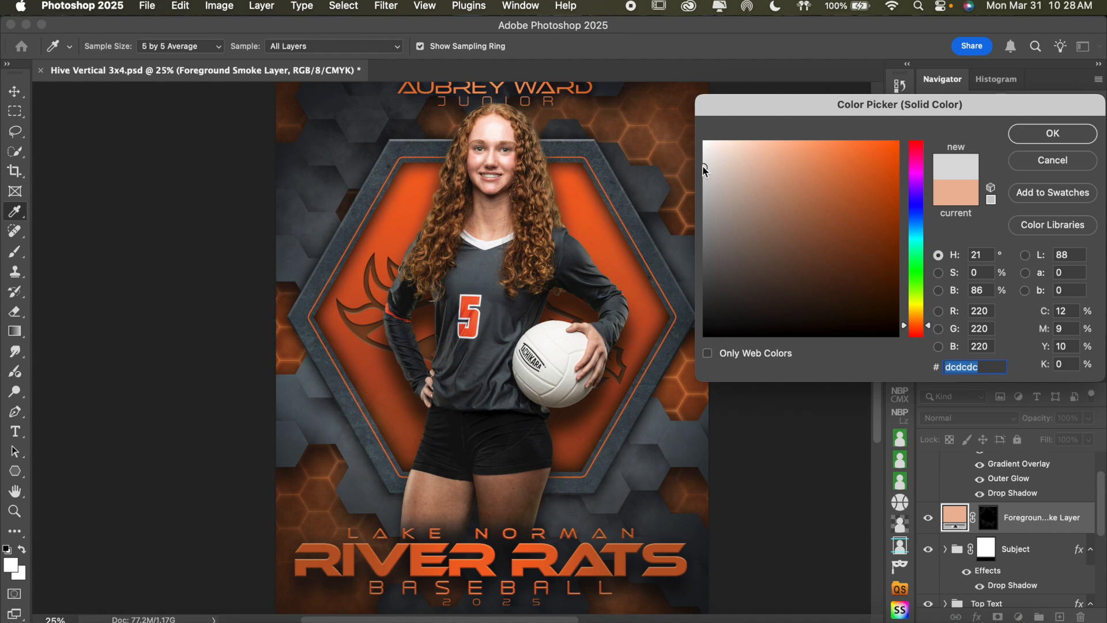
{"action": "left_click", "coordinate": [1028, 141]}
Expand the Subject layer group and select the Sample athlete layer inside it
{"action": "left_click", "coordinate": [1036, 582]}
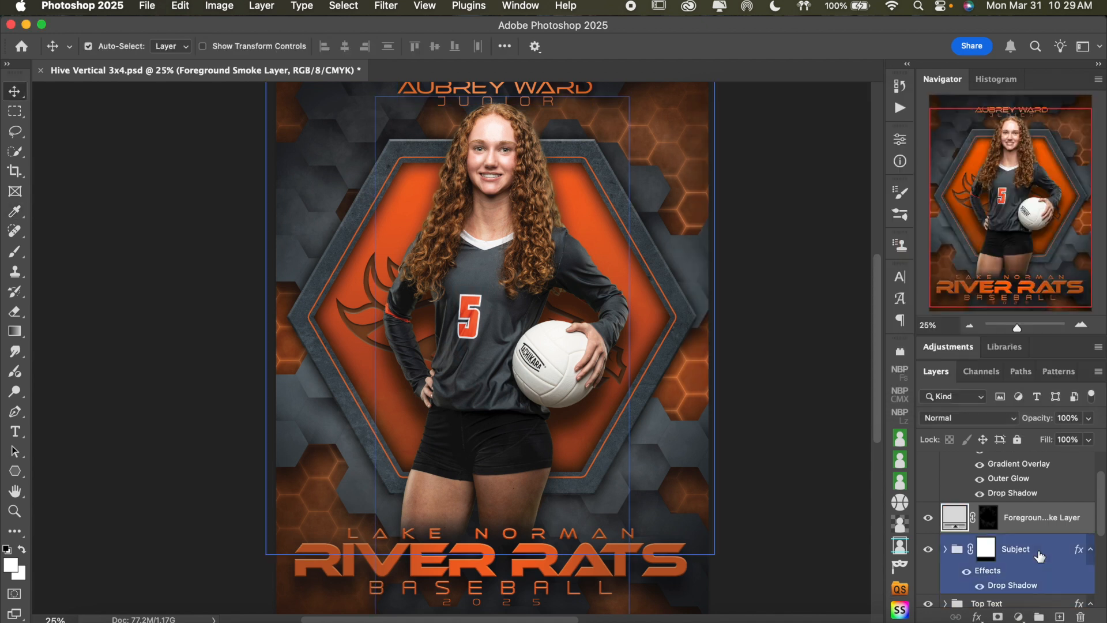
{"action": "scroll", "coordinate": [1040, 556], "scroll_direction": "down", "scroll_amount": 1}
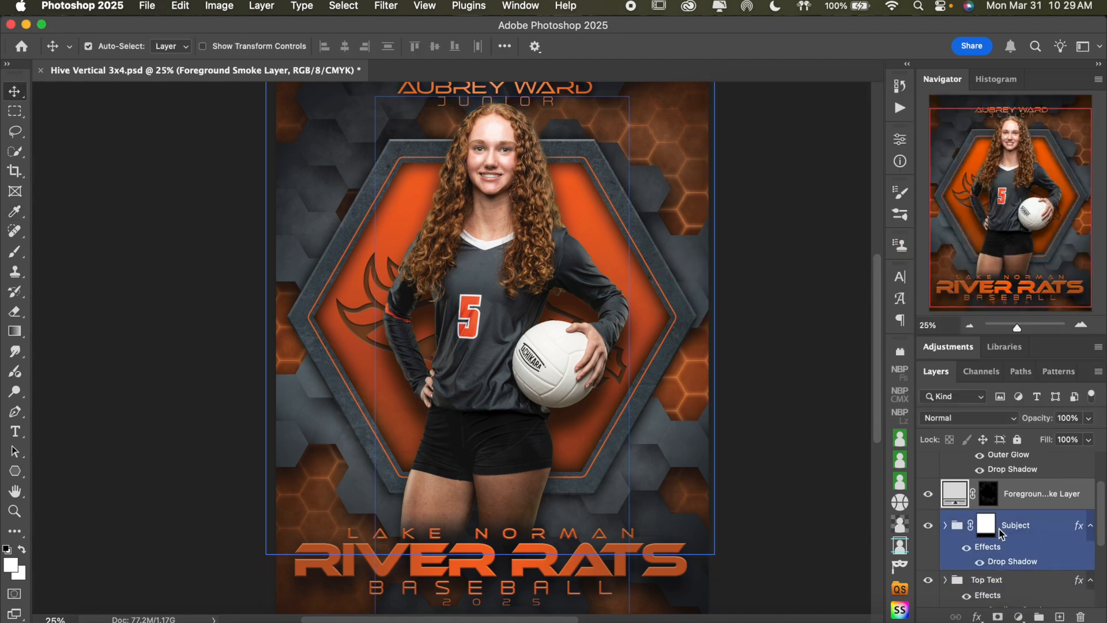
{"action": "left_click", "coordinate": [929, 525]}
{"action": "left_click", "coordinate": [946, 525]}
{"action": "scroll", "coordinate": [1013, 531], "scroll_direction": "down", "scroll_amount": 3}
{"action": "left_click", "coordinate": [1013, 514]}
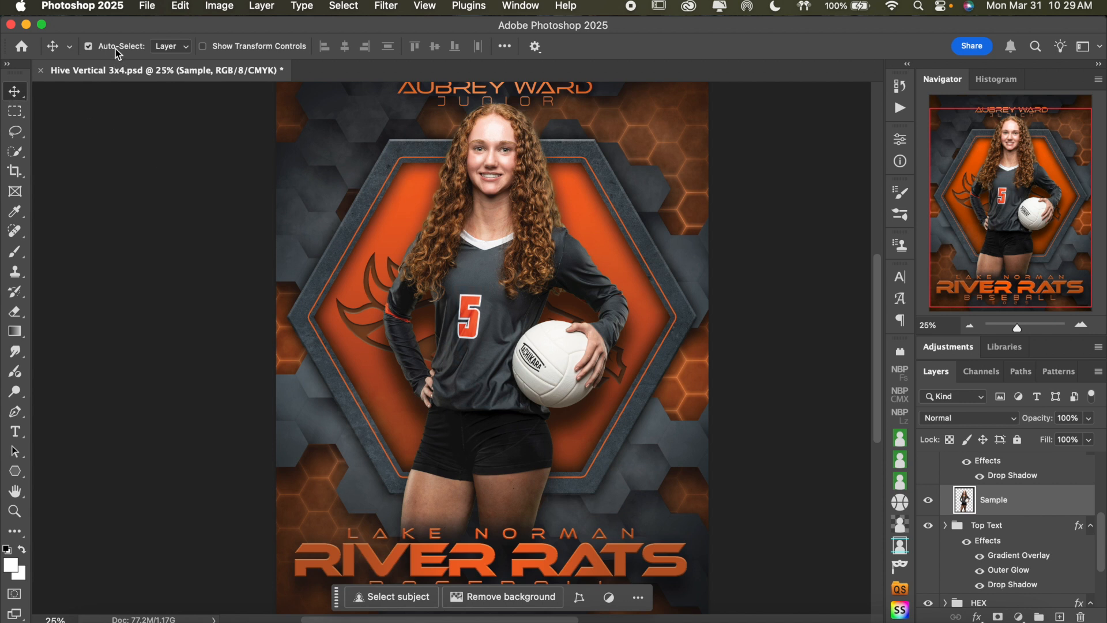
Examine how Auto-Select picks layers by selecting the background, hexagon and athlete on the canvas, ending on the Sample layer
{"action": "left_click", "coordinate": [640, 204]}
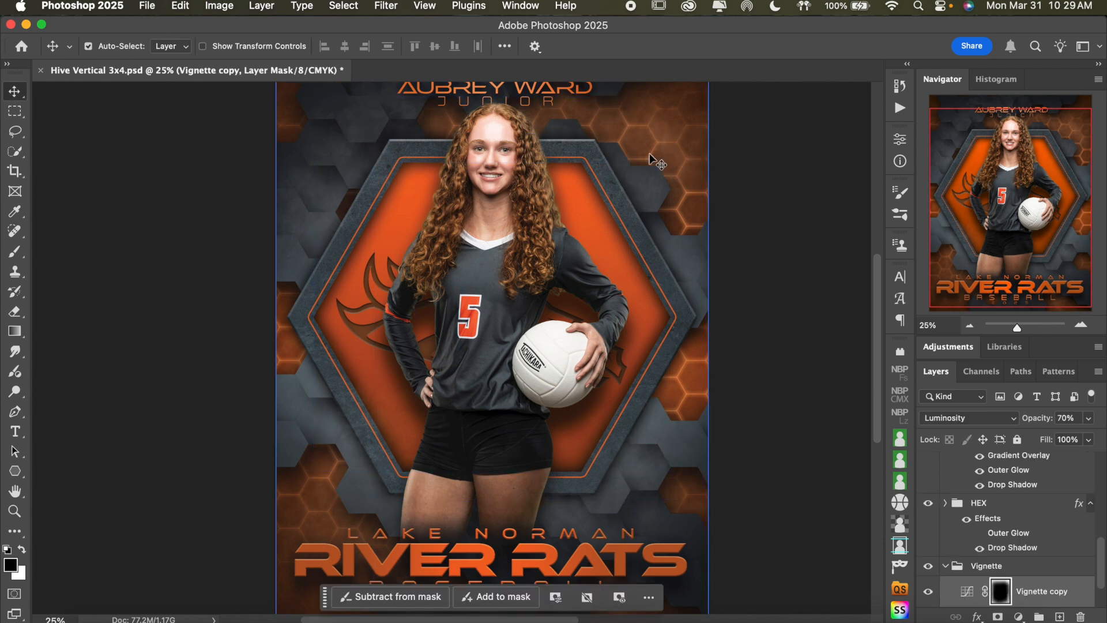
{"action": "left_click", "coordinate": [640, 179]}
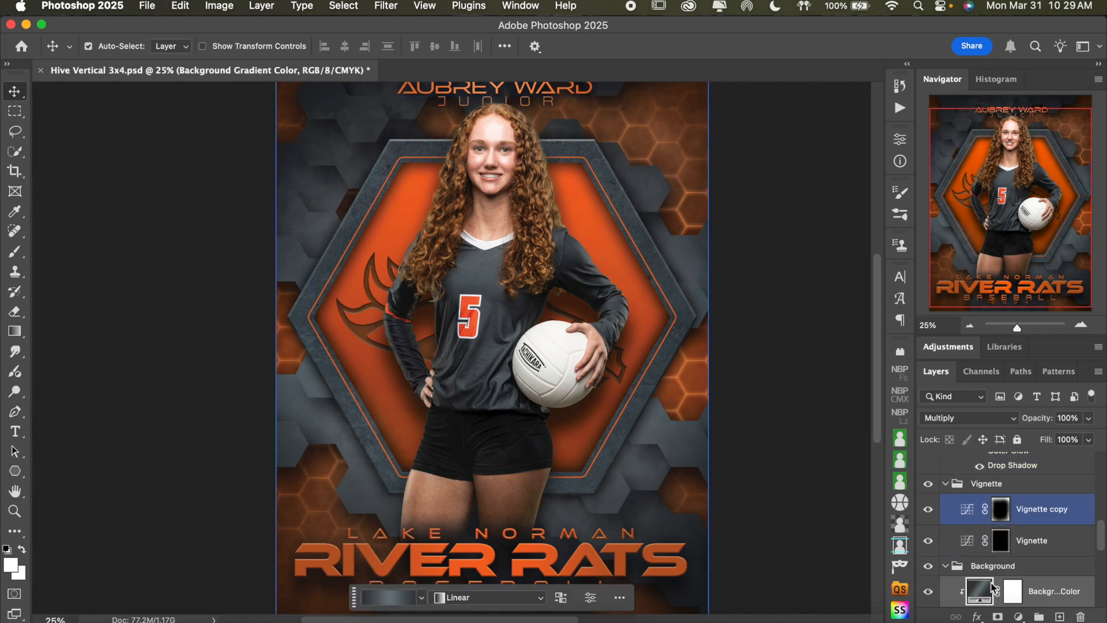
{"action": "left_click", "coordinate": [400, 227]}
{"action": "left_click", "coordinate": [488, 280]}
{"action": "left_click", "coordinate": [487, 280]}
{"action": "left_click", "coordinate": [488, 315]}
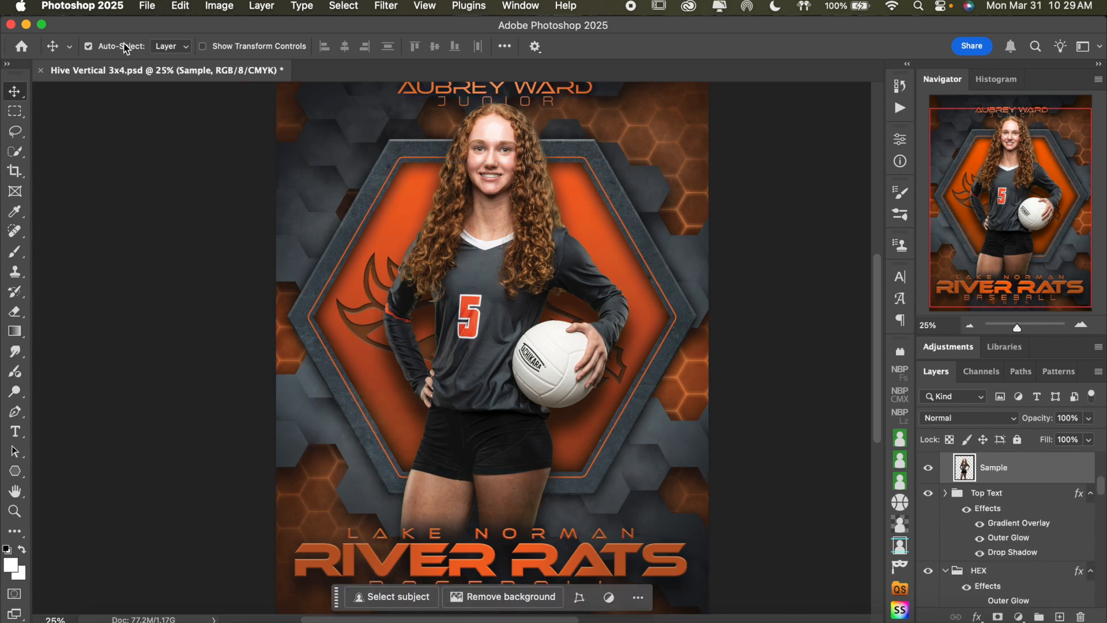
{"action": "left_click", "coordinate": [112, 53]}
{"action": "left_click", "coordinate": [122, 46]}
{"action": "left_click", "coordinate": [123, 45]}
{"action": "left_click", "coordinate": [122, 50]}
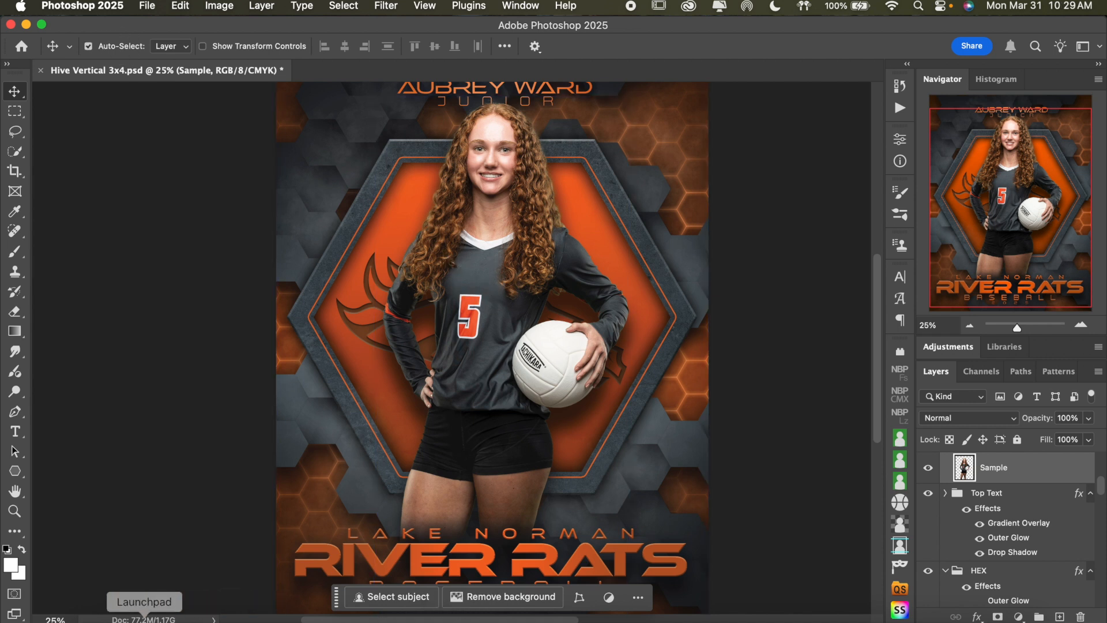
Place the MBP00189 baseball player cutout into the poster directly above the Sample layer and commit the placement
{"action": "left_click", "coordinate": [93, 618]}
{"action": "left_click_drag", "start_coordinate": [982, 274], "coordinate": [398, 358]}
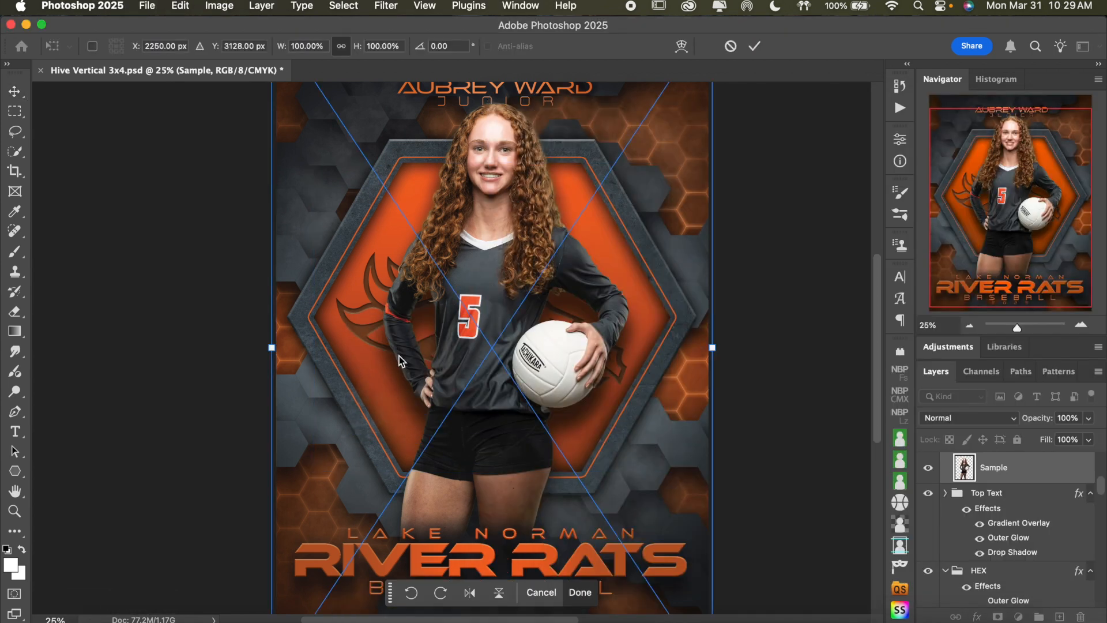
{"action": "left_click_drag", "start_coordinate": [597, 324], "coordinate": [600, 343]}
{"action": "left_click", "coordinate": [971, 326]}
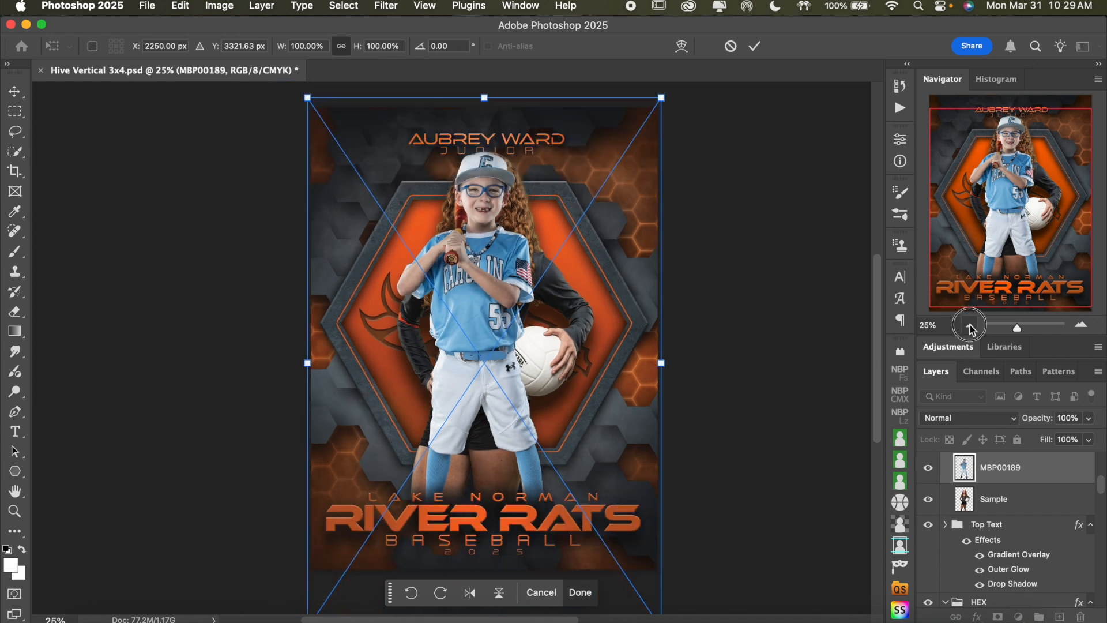
{"action": "left_click", "coordinate": [970, 326]}
{"action": "left_click", "coordinate": [971, 326]}
{"action": "left_click_drag", "start_coordinate": [538, 355], "coordinate": [577, 359]}
{"action": "key", "text": "Return"}
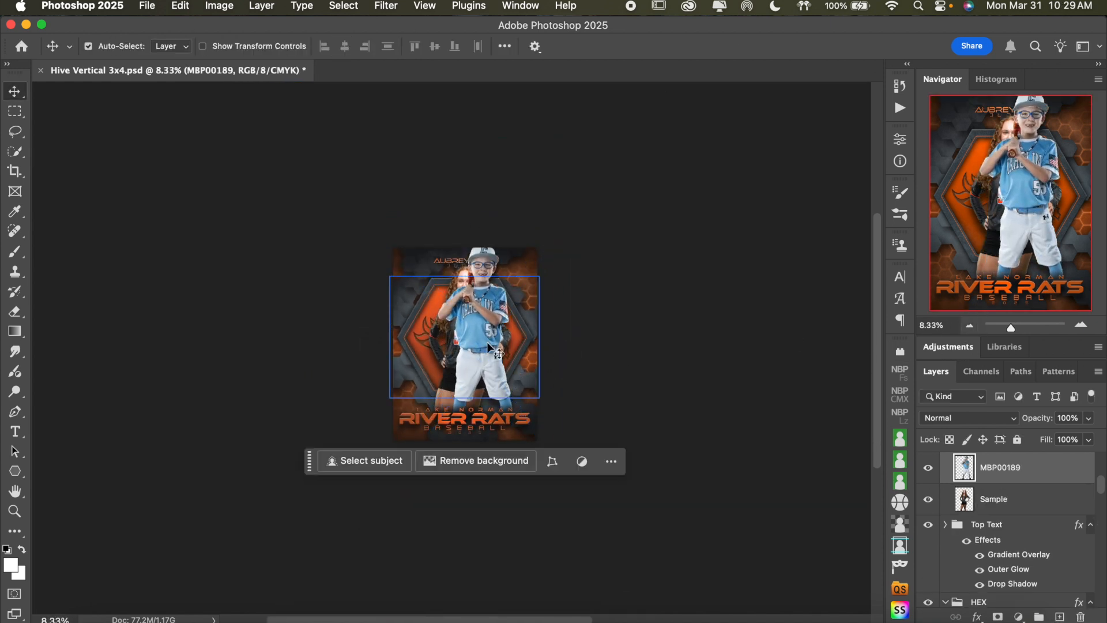
Start a free transform on the MBP00189 player and move him over the sample athlete, centered at about X 2139.50 px, Y 3938.61 px
{"action": "key", "text": "super+t"}
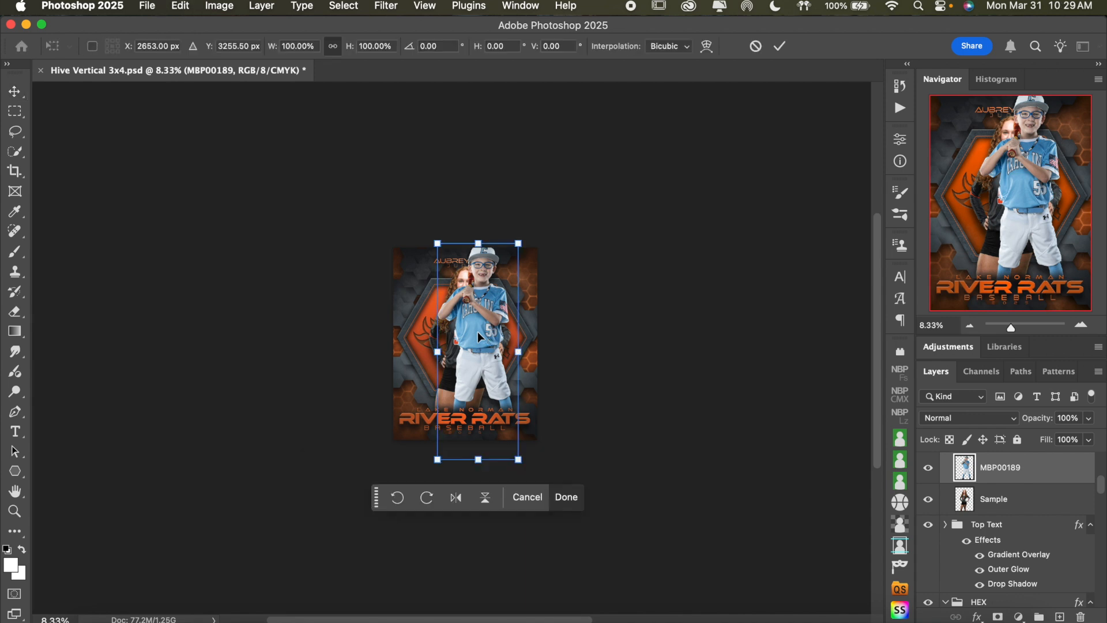
{"action": "left_click_drag", "start_coordinate": [479, 338], "coordinate": [466, 358]}
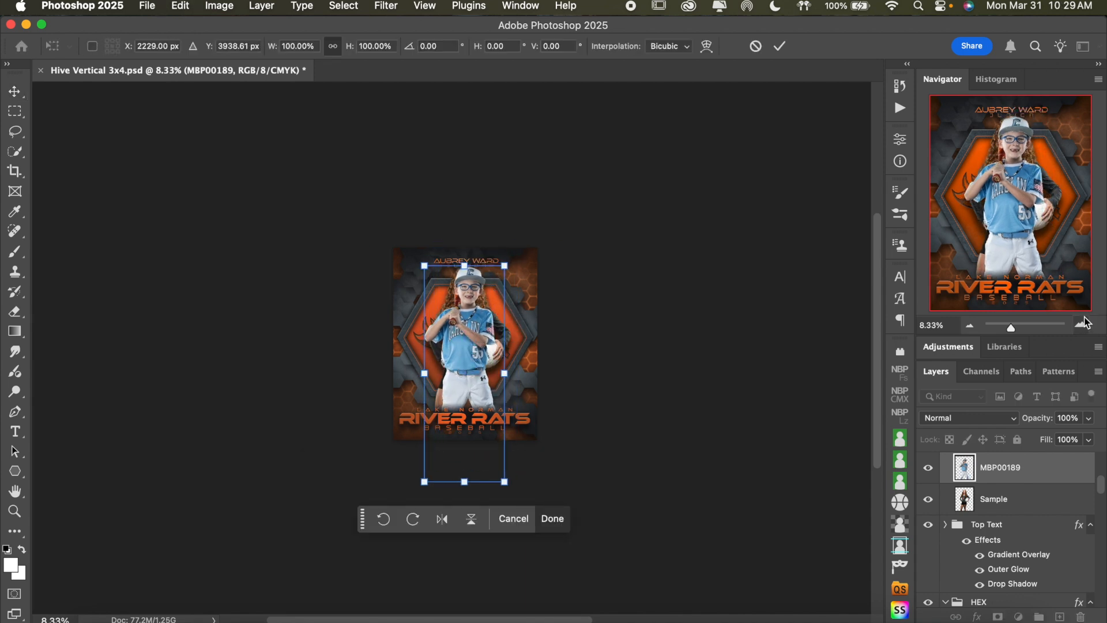
{"action": "left_click", "coordinate": [1081, 326]}
{"action": "left_click", "coordinate": [1083, 326]}
{"action": "left_click_drag", "start_coordinate": [510, 330], "coordinate": [501, 331]}
{"action": "scroll", "coordinate": [501, 332], "scroll_direction": "down", "scroll_amount": 2}
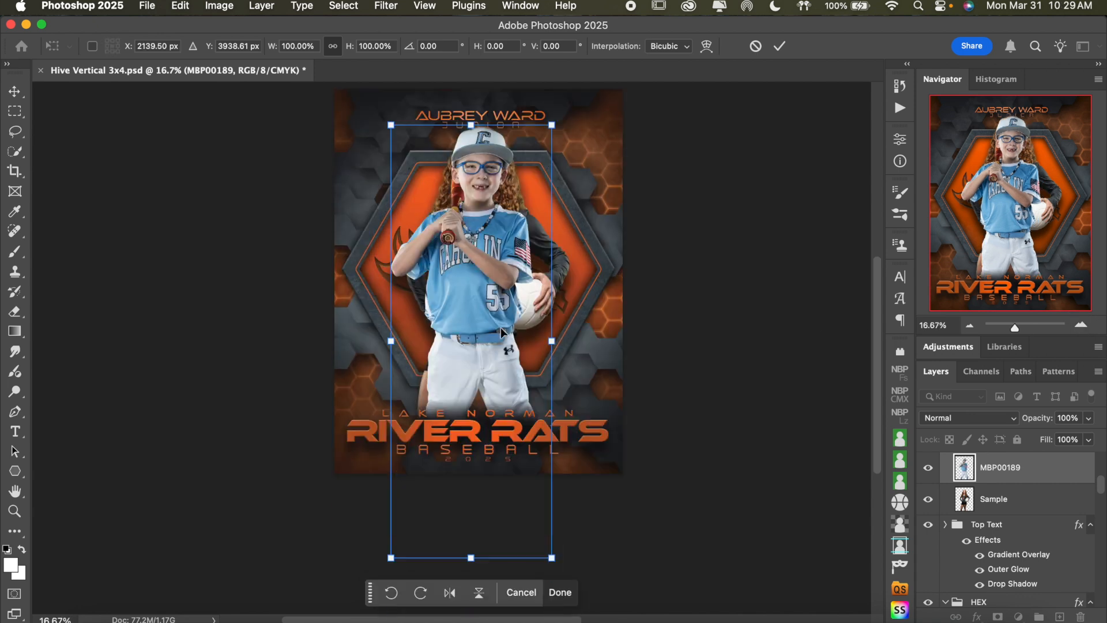
Scale the MBP00189 player to 95.89% at Y 3817.59 px, commit the transform, and hide the Sample layer beneath him
{"action": "left_click_drag", "start_coordinate": [470, 558], "coordinate": [476, 541]}
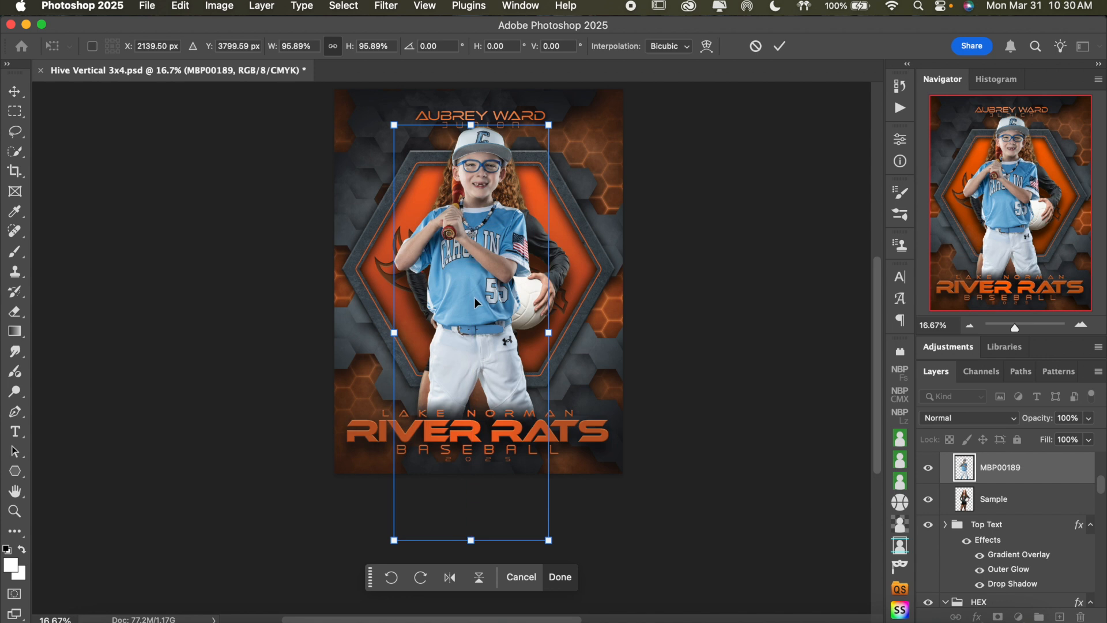
{"action": "key", "text": "Down"}
{"action": "key", "text": "Down"}
{"action": "key", "text": "Down"}
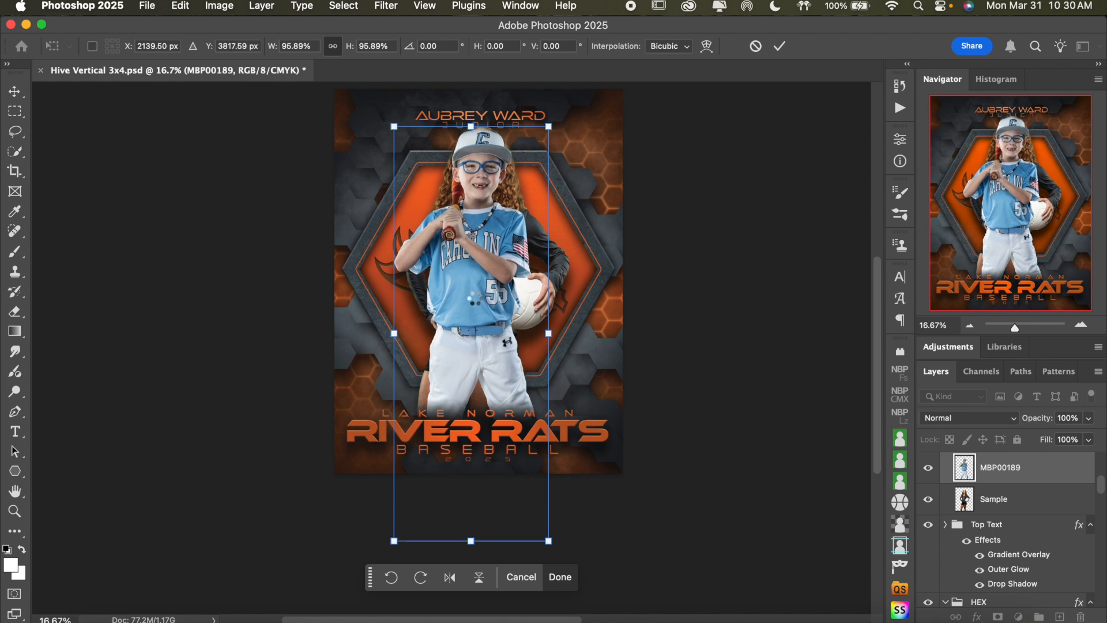
{"action": "key", "text": "Return"}
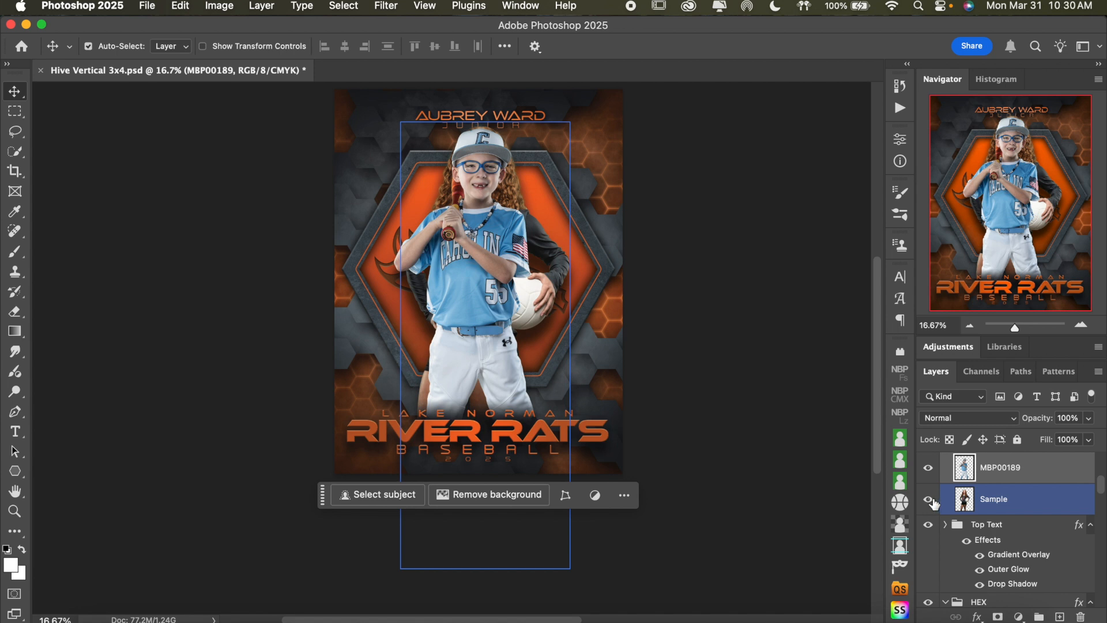
{"action": "left_click", "coordinate": [928, 501]}
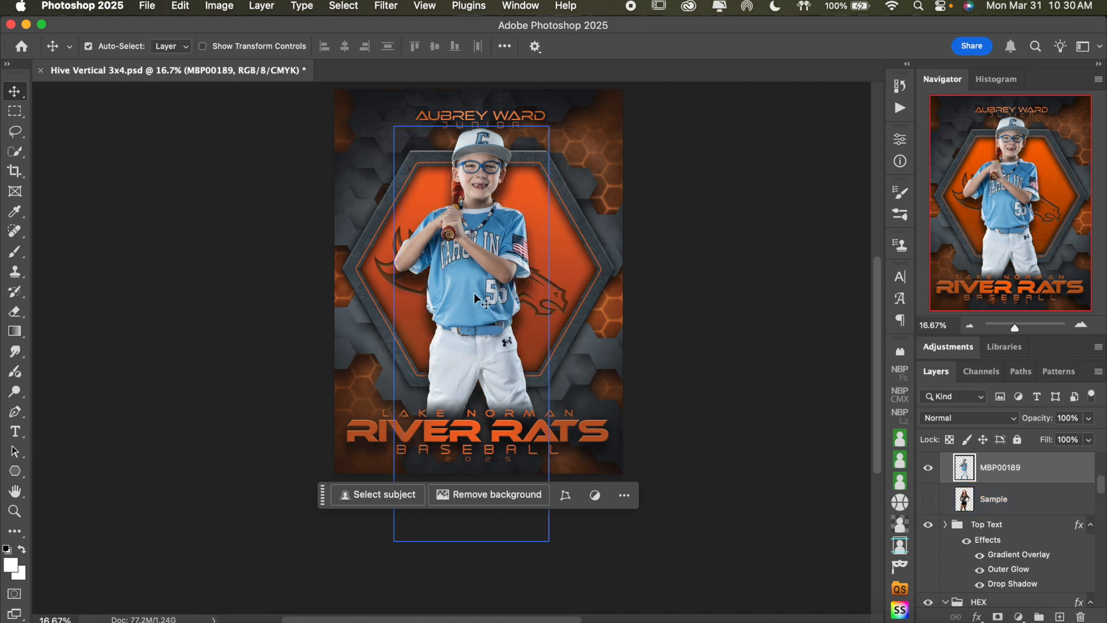
Toggle the Subject group's effects off and on to compare the player with and without the Drop Shadow
{"action": "scroll", "coordinate": [796, 354], "scroll_direction": "up", "scroll_amount": 1}
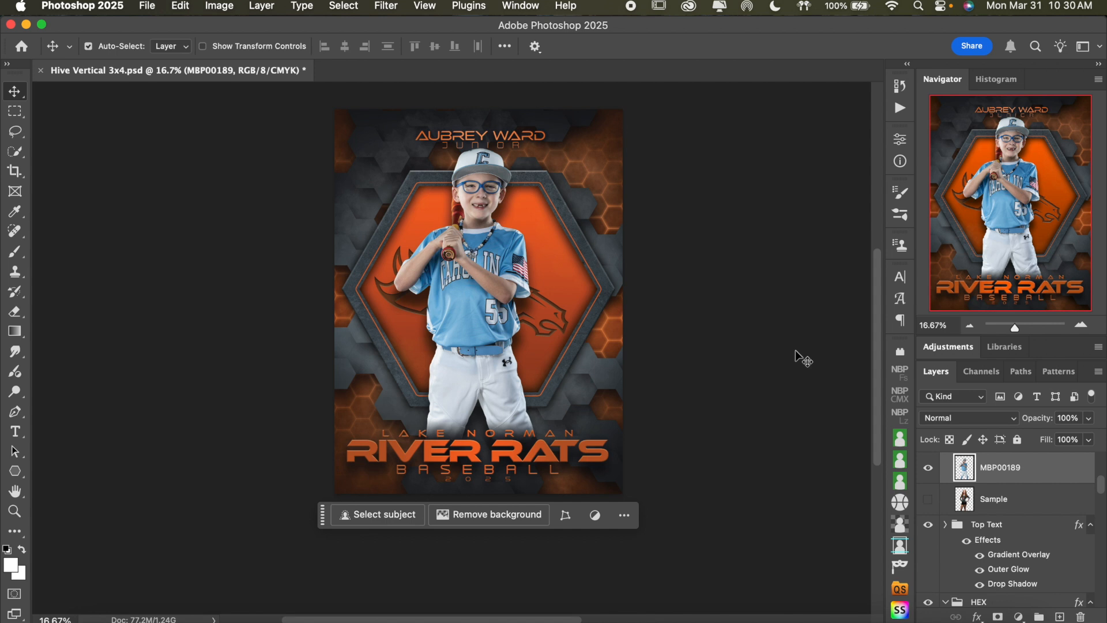
{"action": "scroll", "coordinate": [1032, 502], "scroll_direction": "up", "scroll_amount": 2}
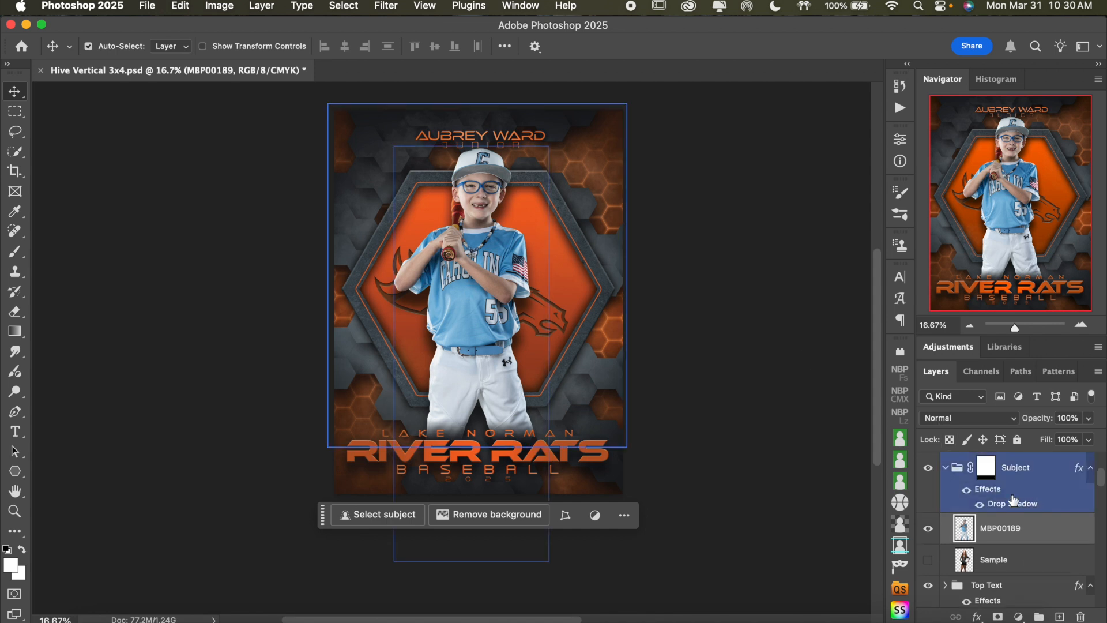
{"action": "left_click", "coordinate": [967, 490]}
{"action": "left_click", "coordinate": [967, 490]}
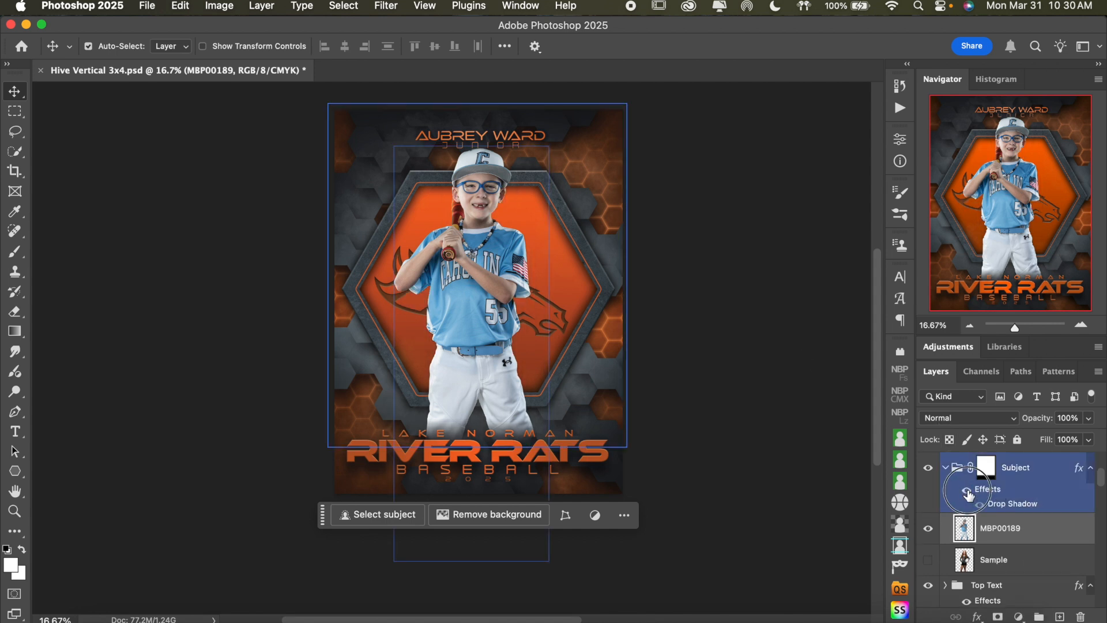
{"action": "left_click", "coordinate": [967, 490]}
{"action": "left_click", "coordinate": [967, 491]}
{"action": "left_click", "coordinate": [967, 491]}
{"action": "left_click", "coordinate": [967, 490]}
Try a lower layer opacity on the Subject group and return it to 100%
{"action": "left_click", "coordinate": [1025, 504]}
{"action": "left_click", "coordinate": [1090, 420]}
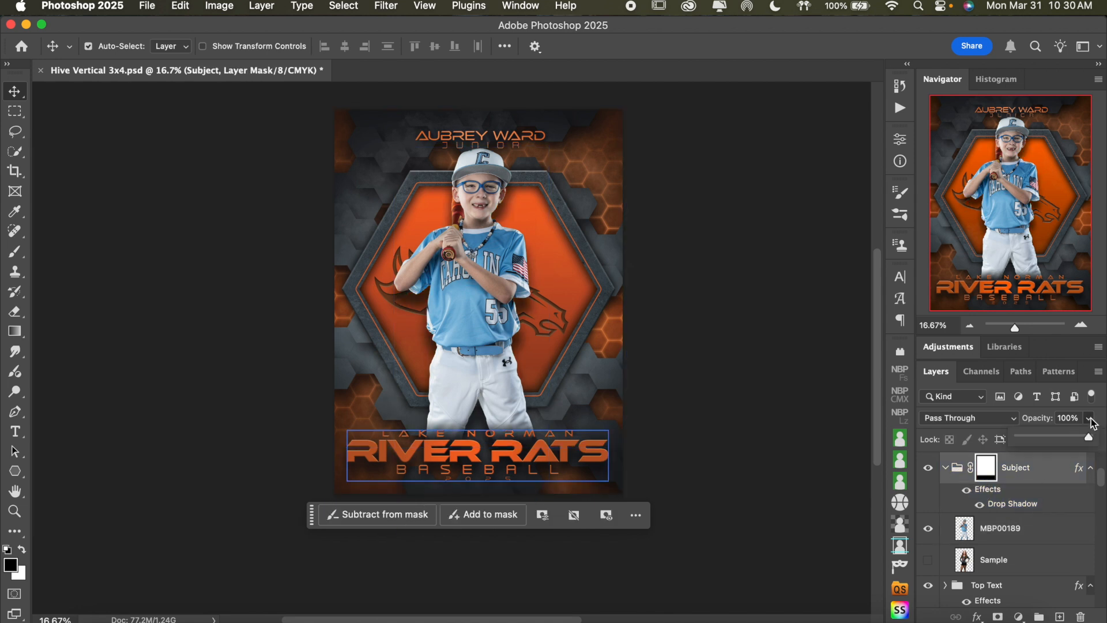
{"action": "left_click", "coordinate": [1071, 438]}
{"action": "left_click_drag", "start_coordinate": [1069, 436], "coordinate": [1102, 435]}
{"action": "left_click", "coordinate": [1072, 436]}
Try a Drop Shadow opacity of 52% on the Subject group
{"action": "double_click", "coordinate": [1026, 504]}
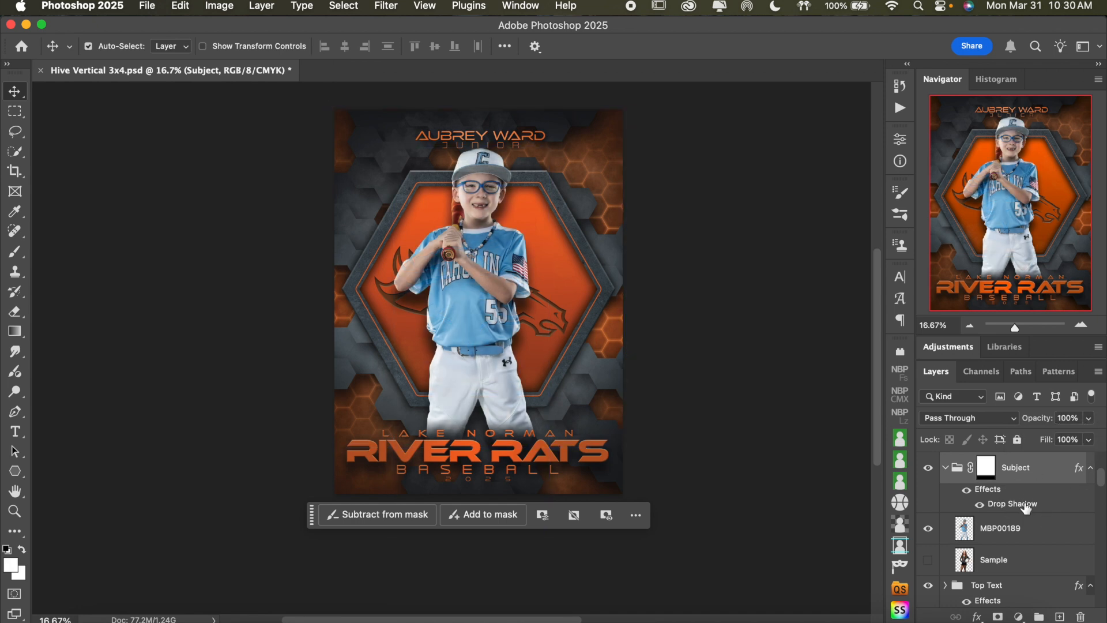
{"action": "left_click_drag", "start_coordinate": [754, 127], "coordinate": [859, 126]}
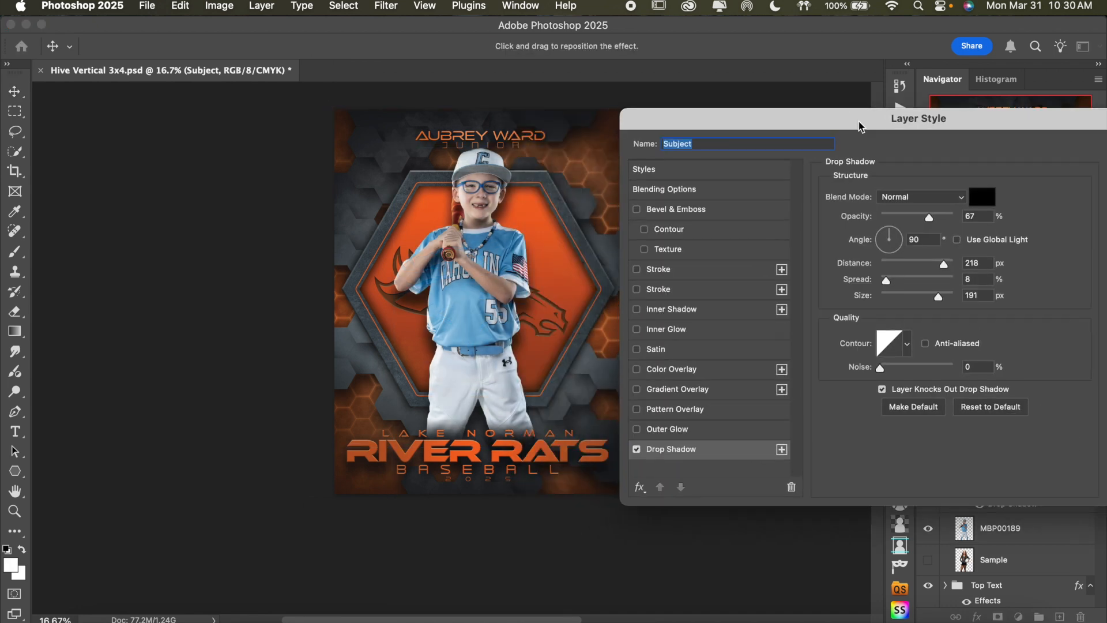
{"action": "left_click_drag", "start_coordinate": [930, 218], "coordinate": [921, 219]}
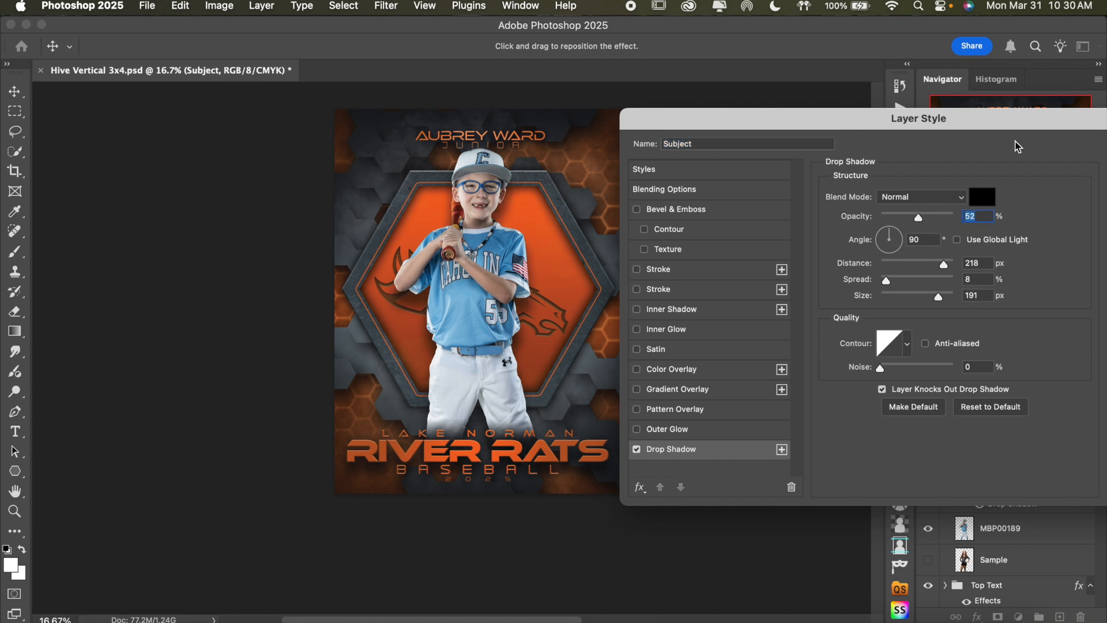
{"action": "left_click_drag", "start_coordinate": [1044, 116], "coordinate": [844, 117]}
{"action": "left_click", "coordinate": [957, 181]}
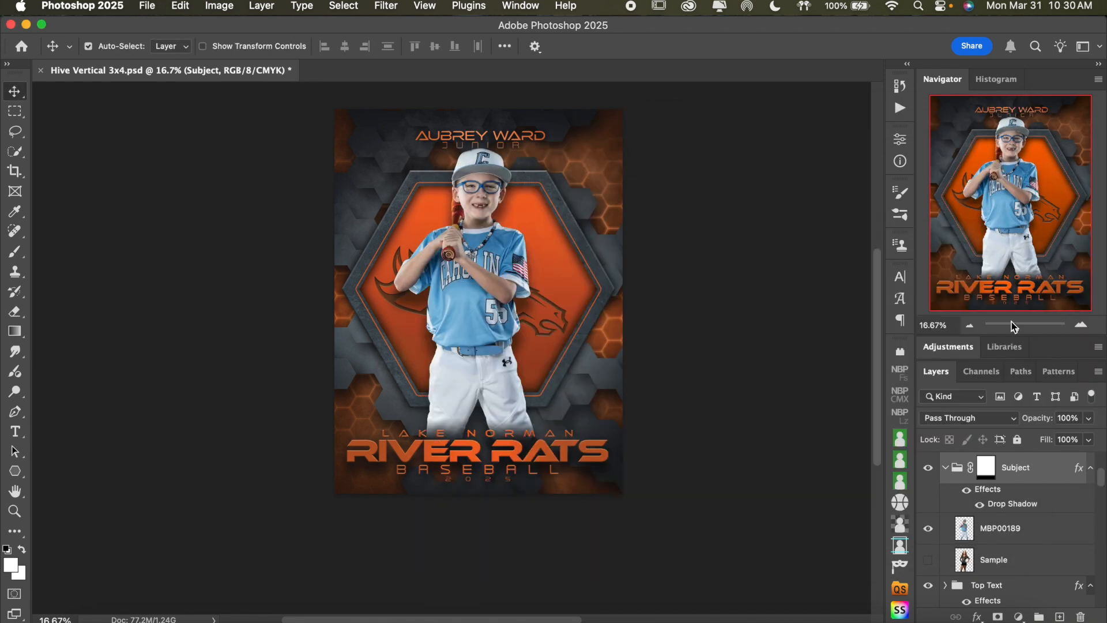
Collapse the Subject layer group and expand the Top Text group
{"action": "left_click", "coordinate": [947, 468]}
{"action": "left_click", "coordinate": [951, 523]}
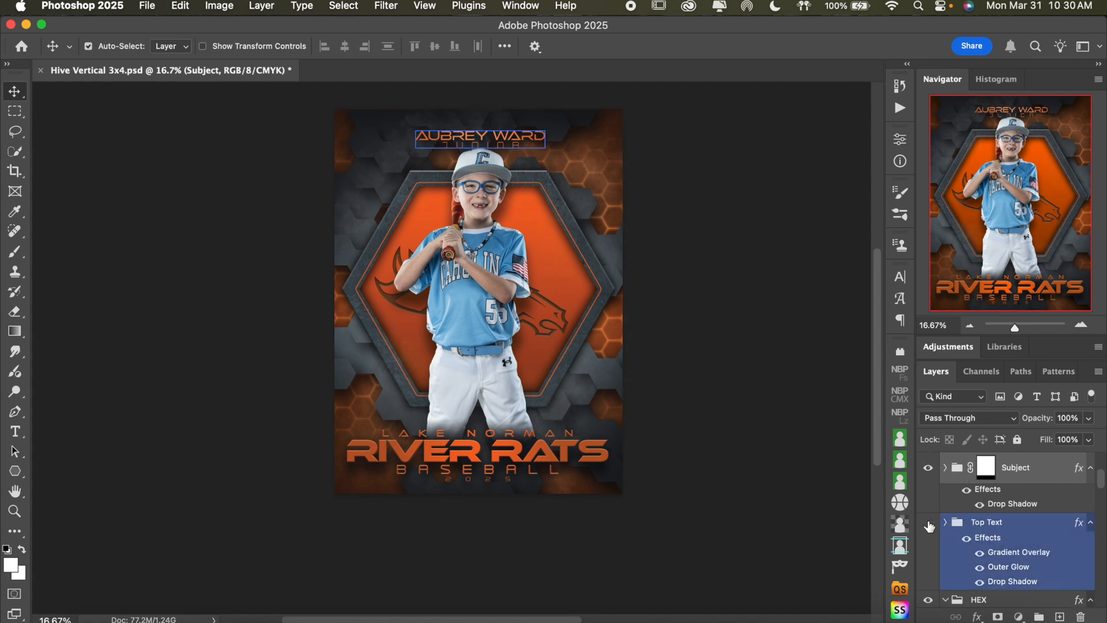
{"action": "left_click", "coordinate": [929, 522]}
{"action": "left_click", "coordinate": [946, 523]}
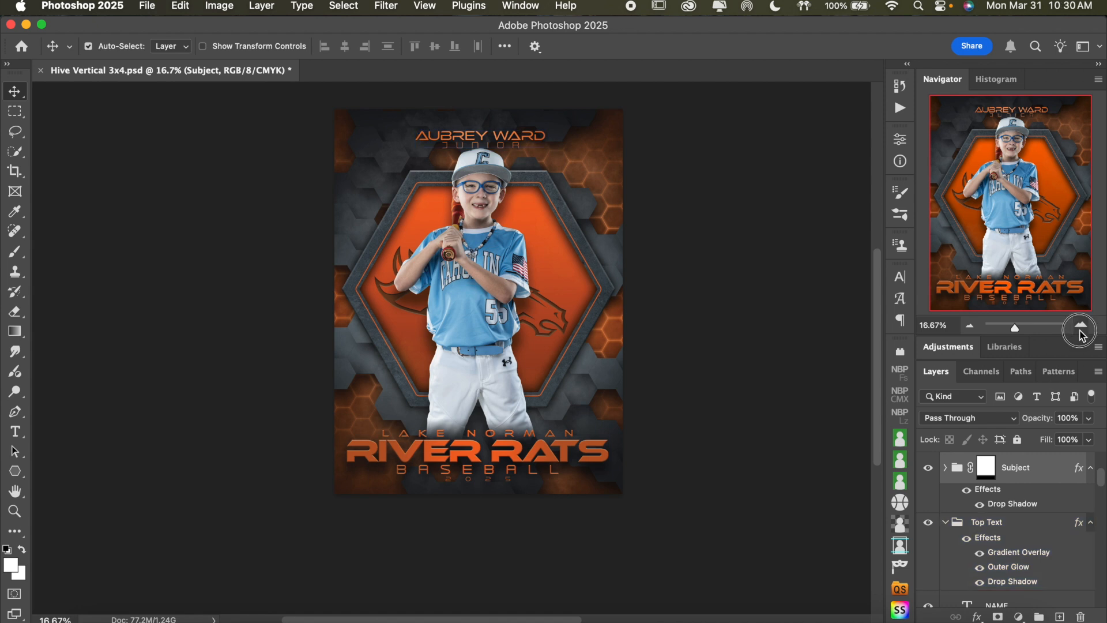
Replace the sample name at the poster's top with the baseball player's full name and commit the text
{"action": "left_click", "coordinate": [1082, 325]}
{"action": "scroll", "coordinate": [663, 344], "scroll_direction": "up", "scroll_amount": 3}
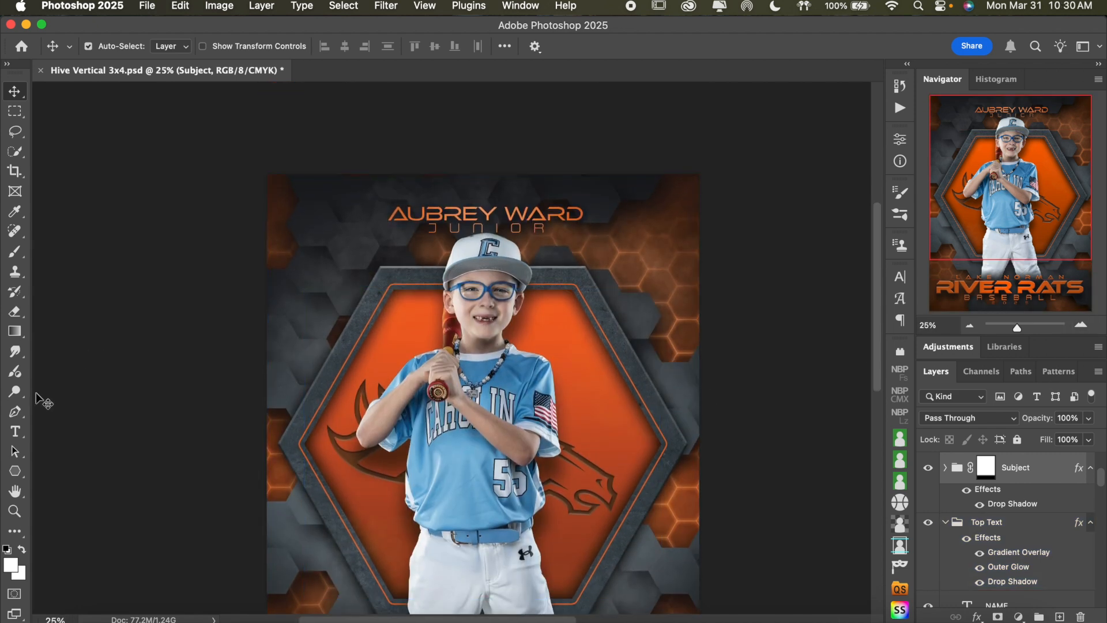
{"action": "left_click", "coordinate": [15, 431]}
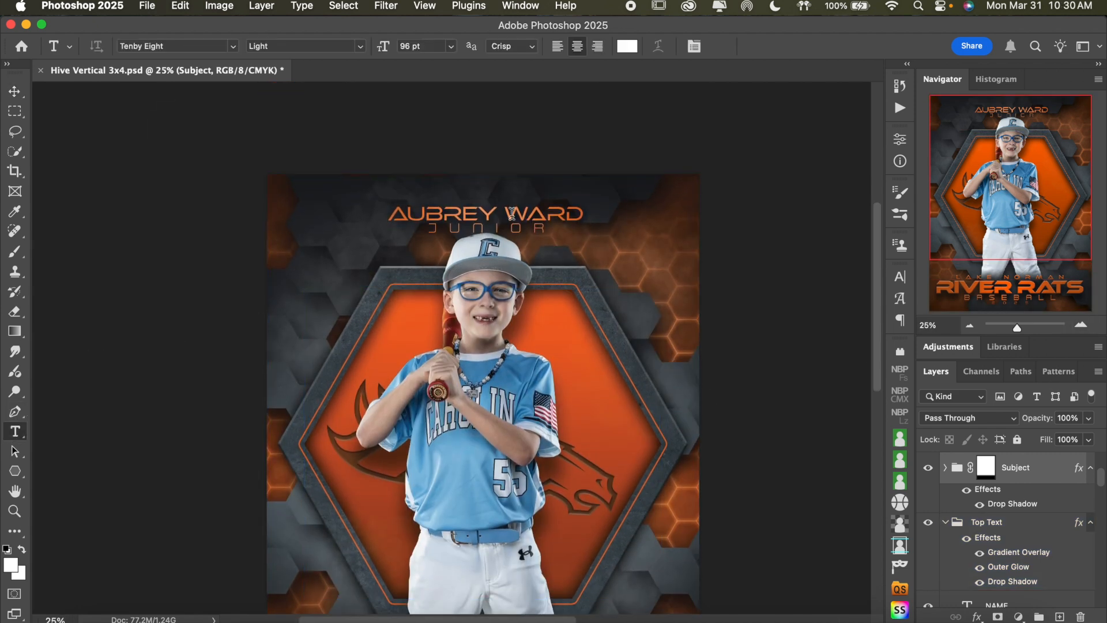
{"action": "left_click", "coordinate": [512, 214]}
{"action": "key", "text": "super+a"}
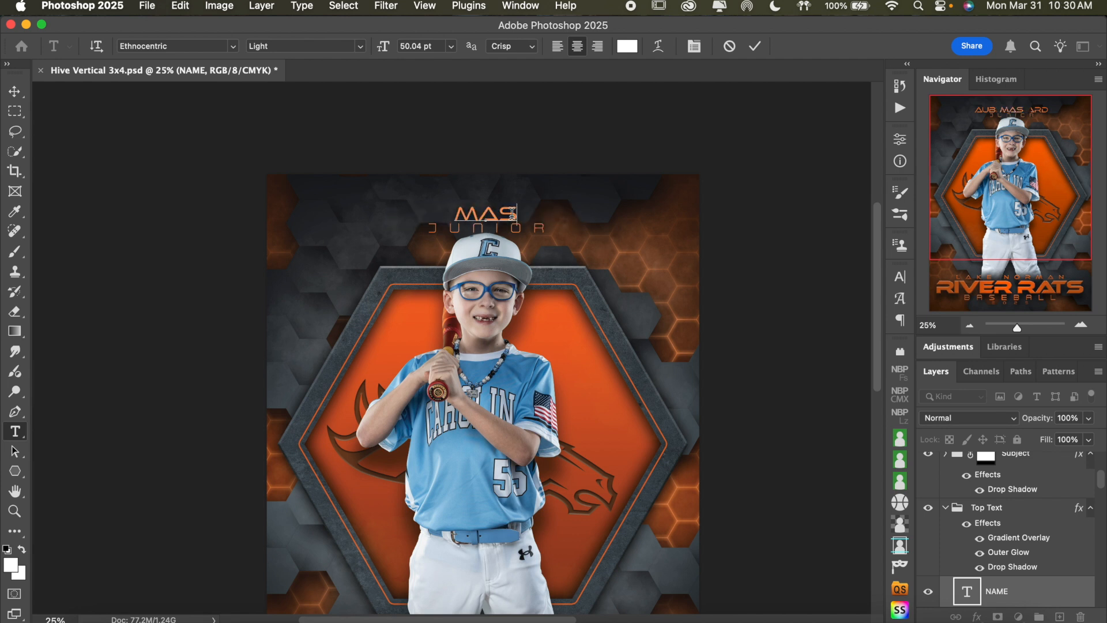
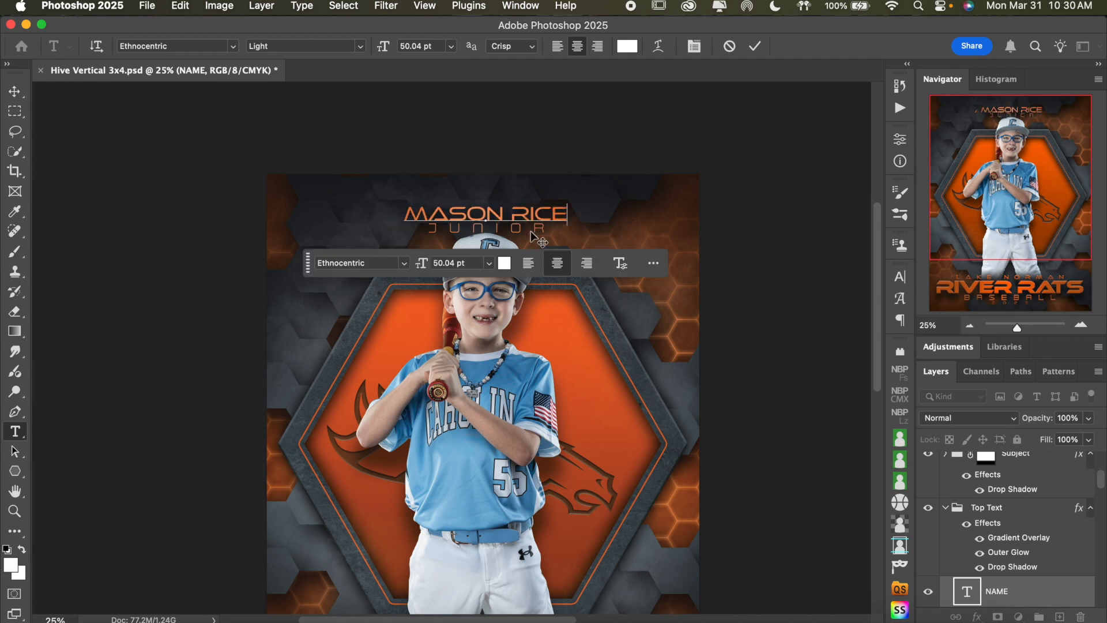
{"action": "left_click", "coordinate": [755, 46]}
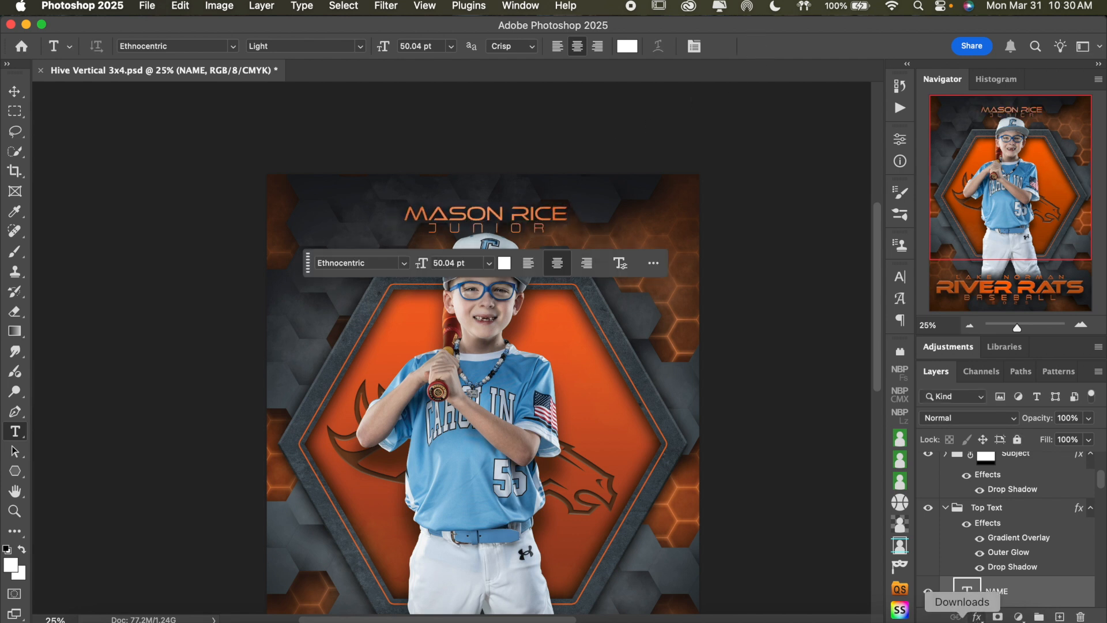
Hide the CLASS text layer in the Top Text group
{"action": "scroll", "coordinate": [996, 524], "scroll_direction": "down", "scroll_amount": 3}
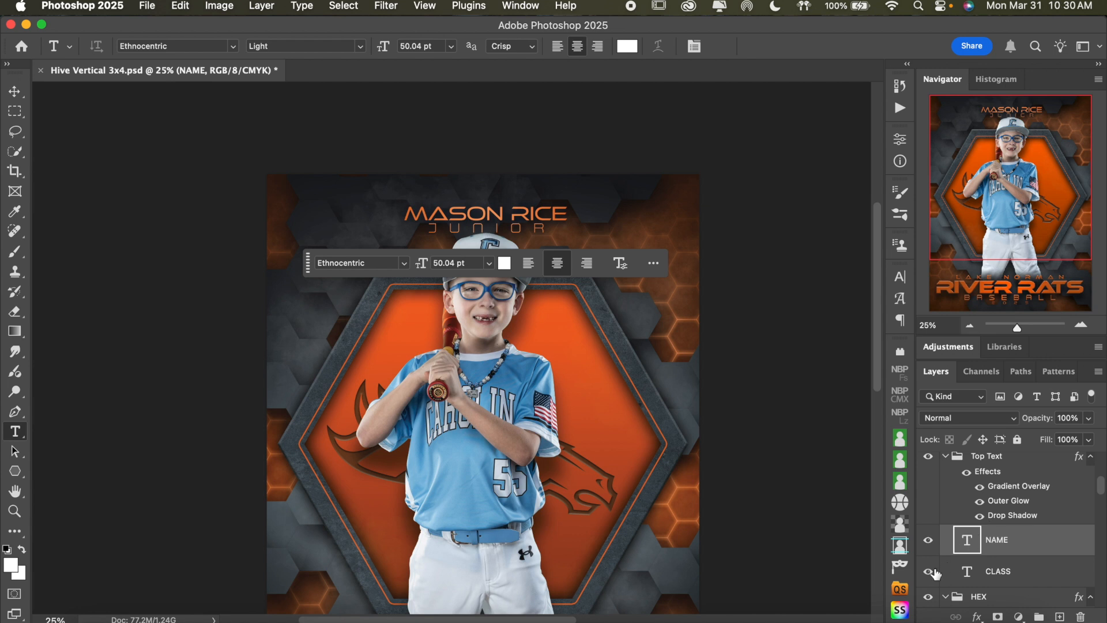
{"action": "left_click", "coordinate": [929, 573]}
{"action": "left_click", "coordinate": [954, 579]}
{"action": "left_click", "coordinate": [929, 577]}
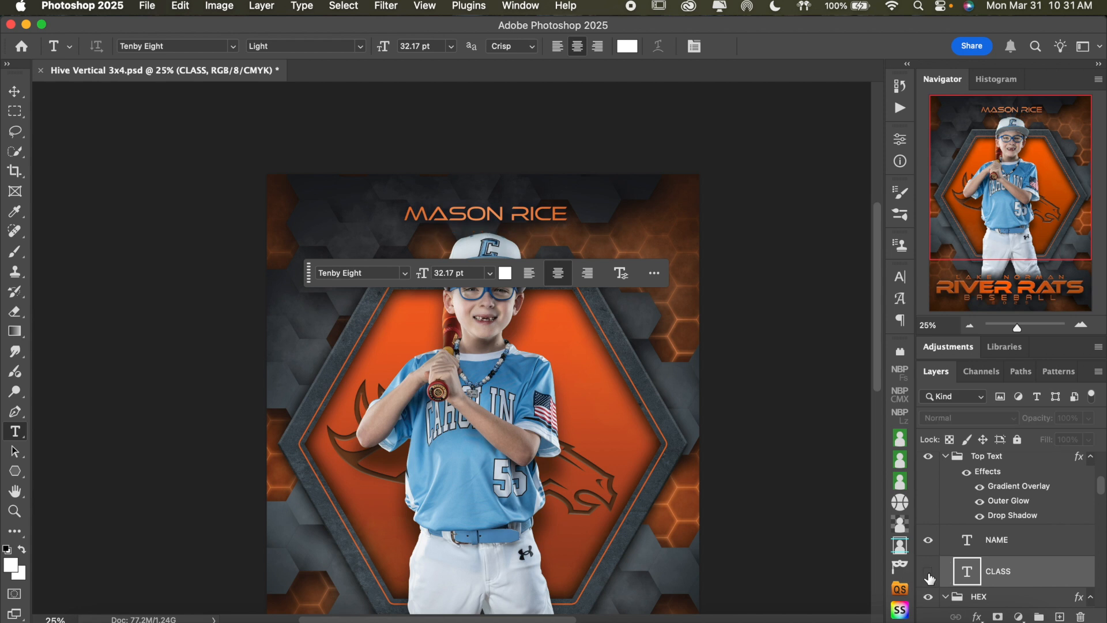
Select the MBP00189 player with the Move tool and nudge him up slightly closer to the name text
{"action": "left_click", "coordinate": [973, 327]}
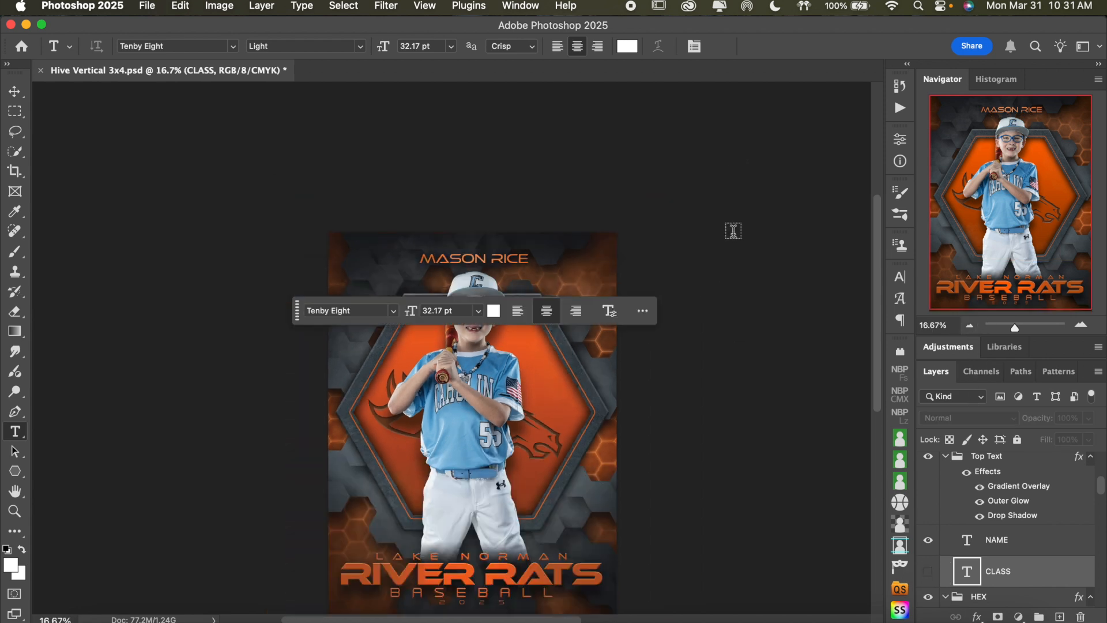
{"action": "left_click", "coordinate": [1034, 540]}
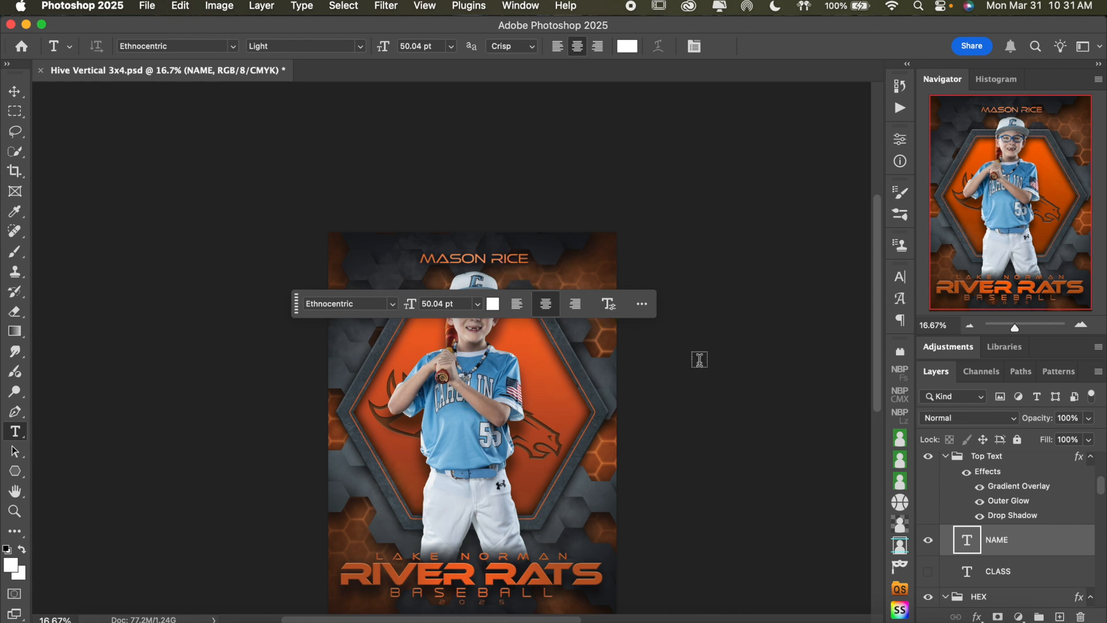
{"action": "left_click", "coordinate": [14, 91]}
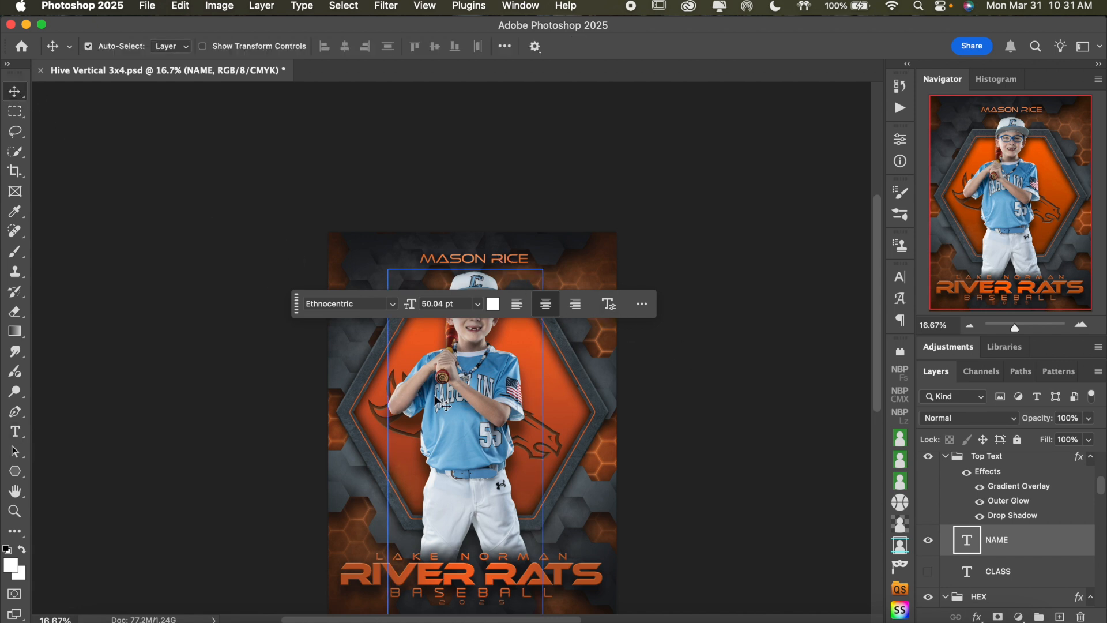
{"action": "left_click", "coordinate": [464, 407]}
{"action": "key", "text": "Up"}
{"action": "key", "text": "Up"}
{"action": "key", "text": "Up"}
{"action": "key", "text": "Up"}
{"action": "key", "text": "Up"}
{"action": "key", "text": "Up"}
{"action": "key", "text": "Up"}
{"action": "key", "text": "Up"}
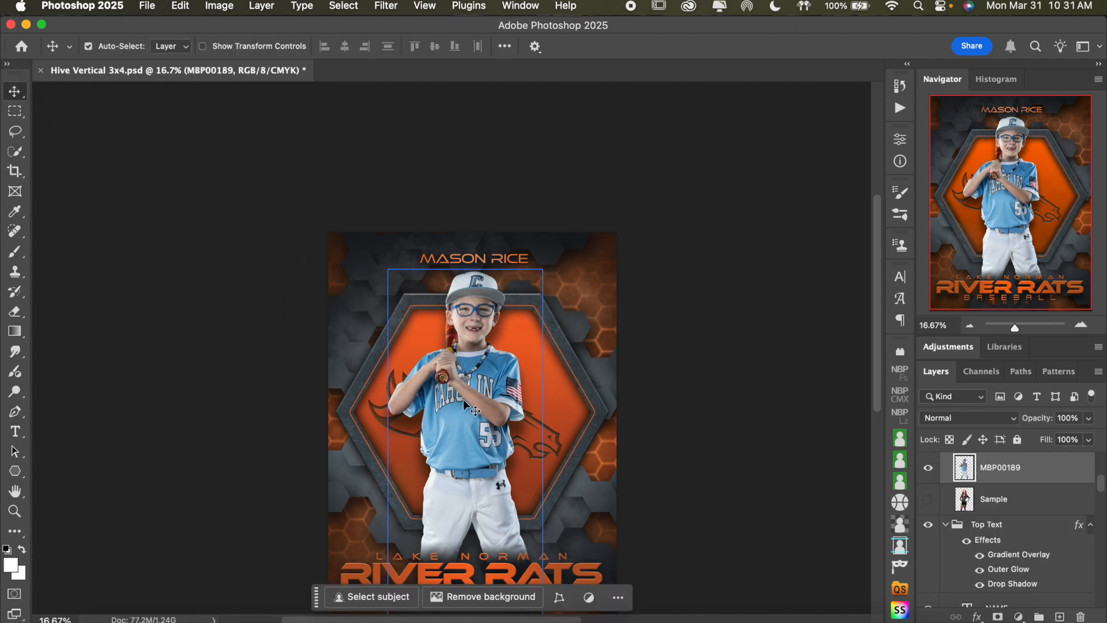
{"action": "key", "text": "Up"}
{"action": "key", "text": "Up"}
{"action": "key", "text": "Up"}
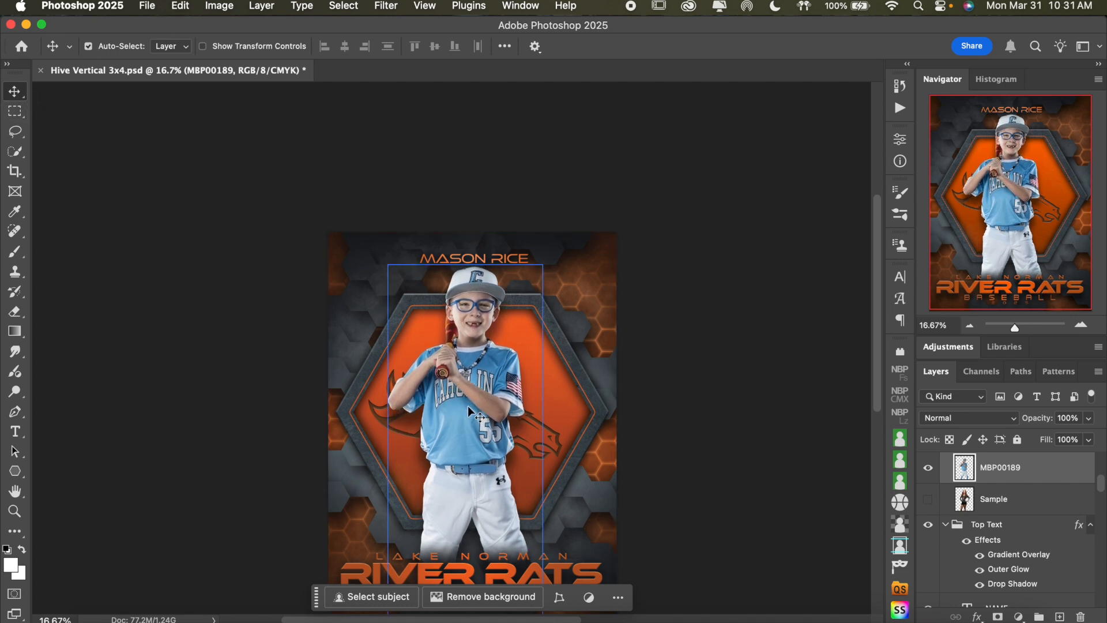
Collapse the Subject and Top Text layer groups
{"action": "left_click", "coordinate": [1025, 554]}
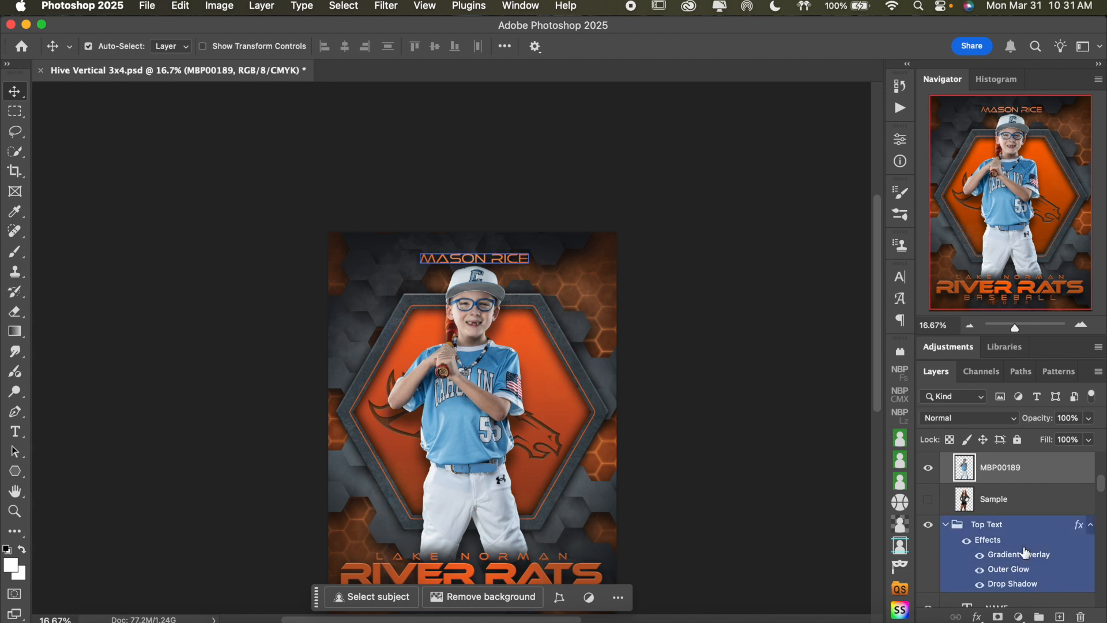
{"action": "scroll", "coordinate": [984, 506], "scroll_direction": "up", "scroll_amount": 3}
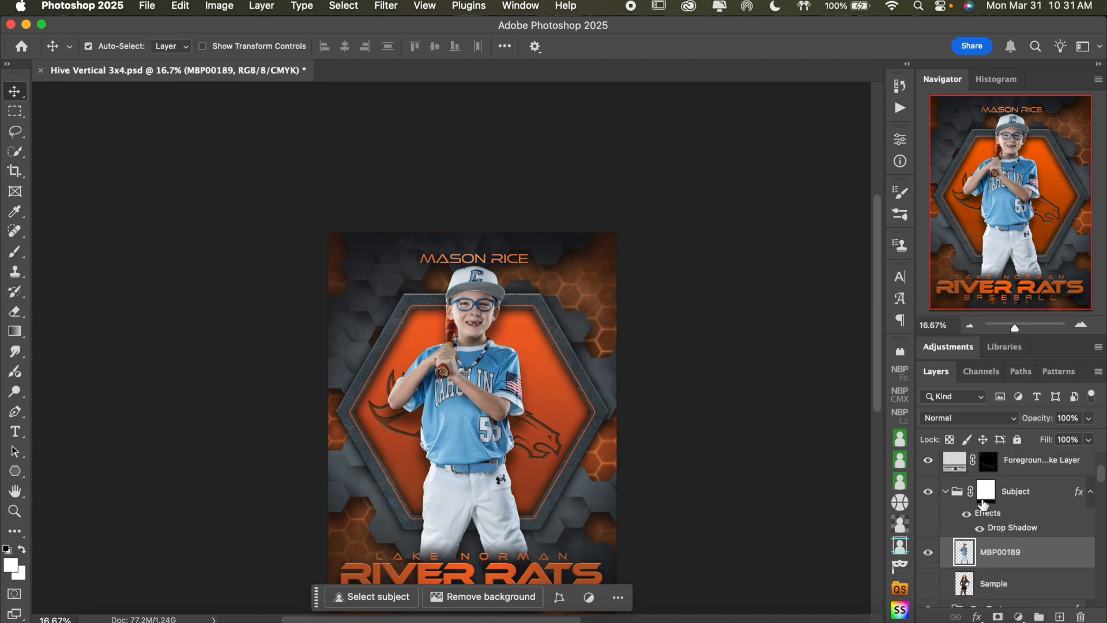
{"action": "left_click", "coordinate": [954, 507]}
{"action": "scroll", "coordinate": [1004, 525], "scroll_direction": "down", "scroll_amount": 2}
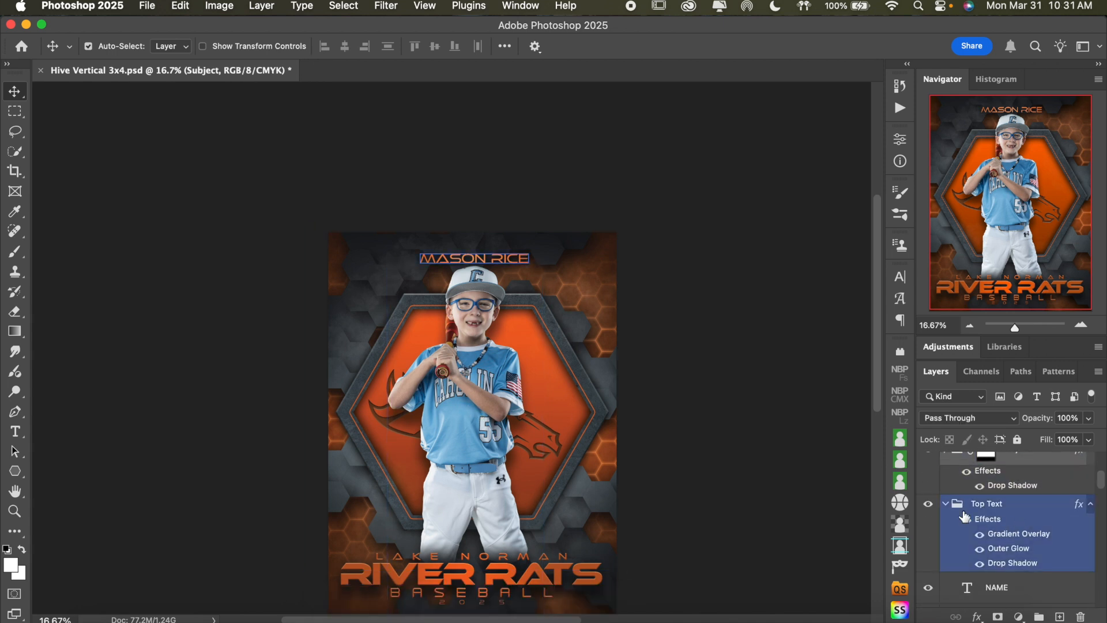
{"action": "left_click", "coordinate": [946, 505]}
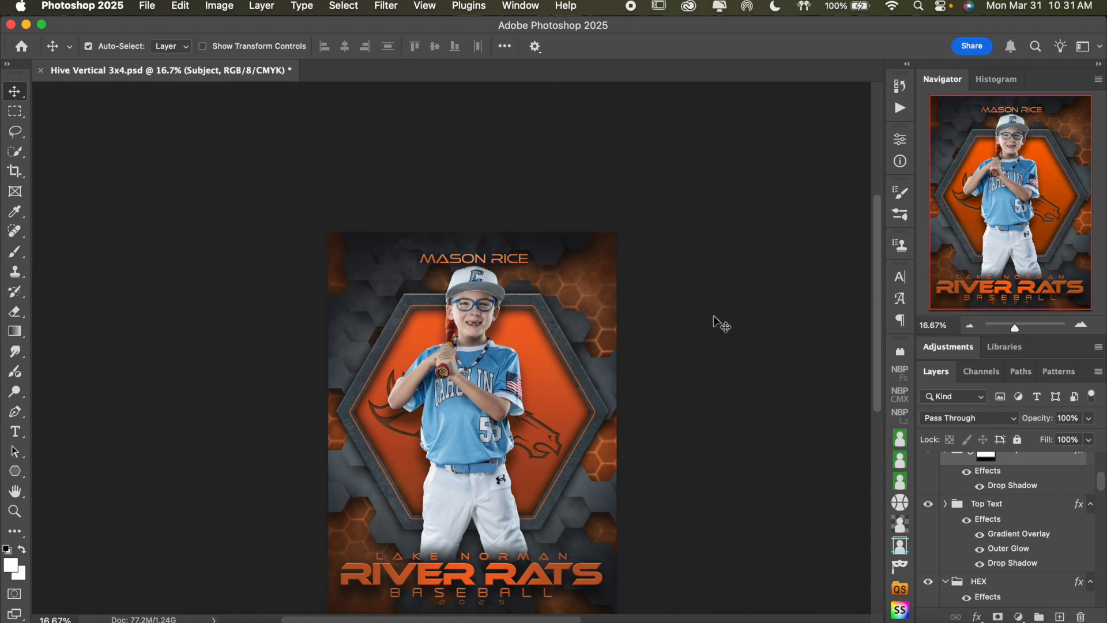
Open the Gradient Overlay settings of the Top Text group, keeping the poster's name text in view
{"action": "left_click", "coordinate": [1081, 325]}
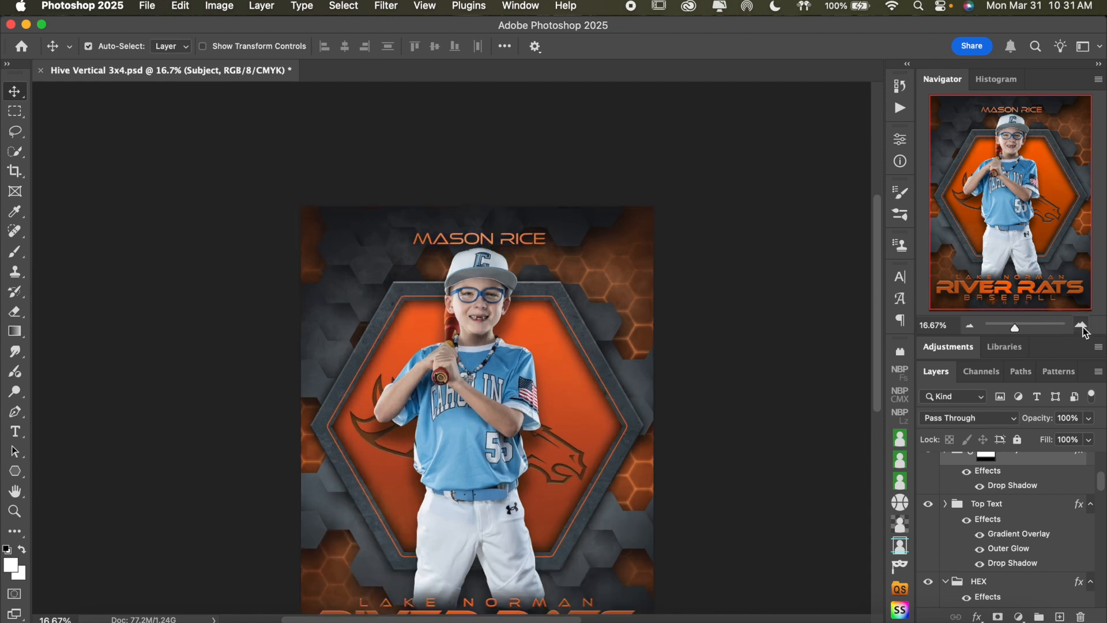
{"action": "scroll", "coordinate": [721, 297], "scroll_direction": "up", "scroll_amount": 2}
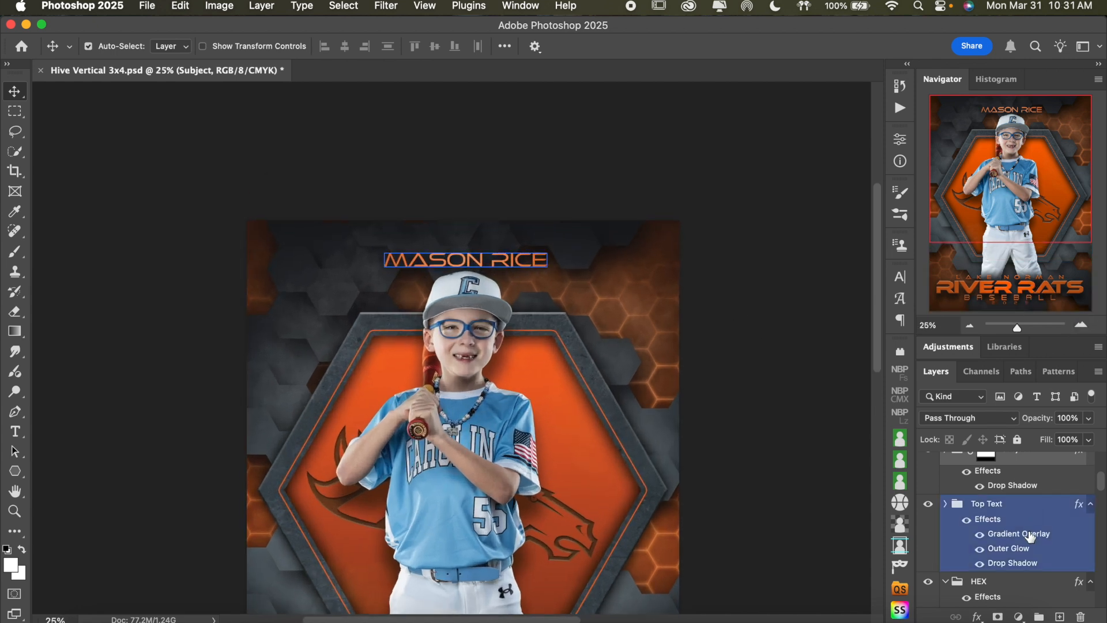
{"action": "double_click", "coordinate": [1032, 534]}
{"action": "left_click_drag", "start_coordinate": [702, 166], "coordinate": [894, 101]}
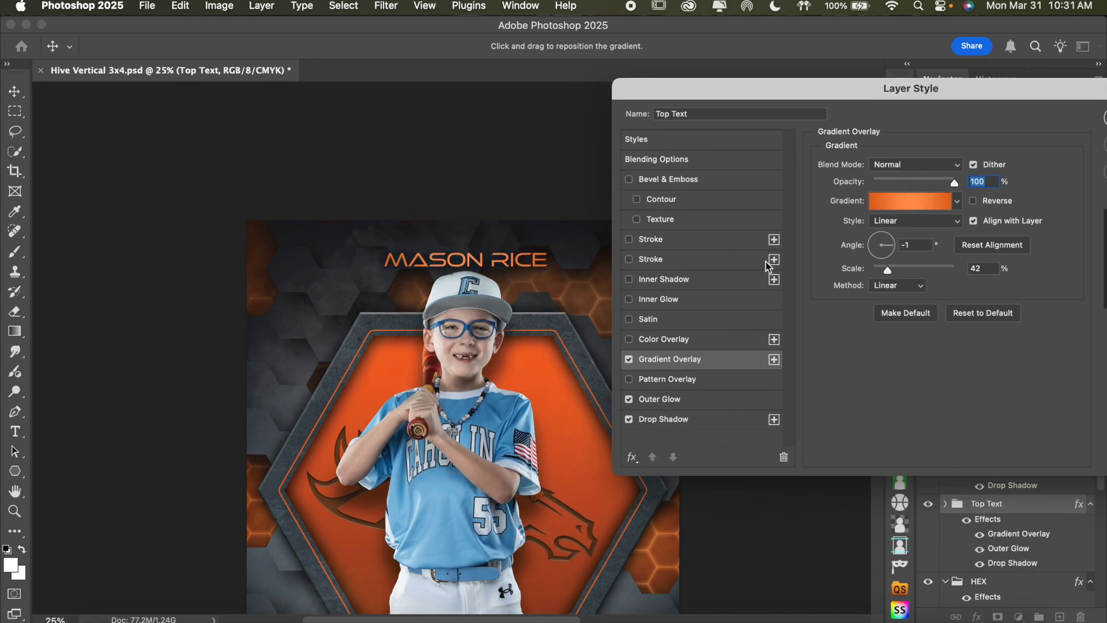
{"action": "left_click", "coordinate": [629, 341]}
{"action": "left_click", "coordinate": [629, 340]}
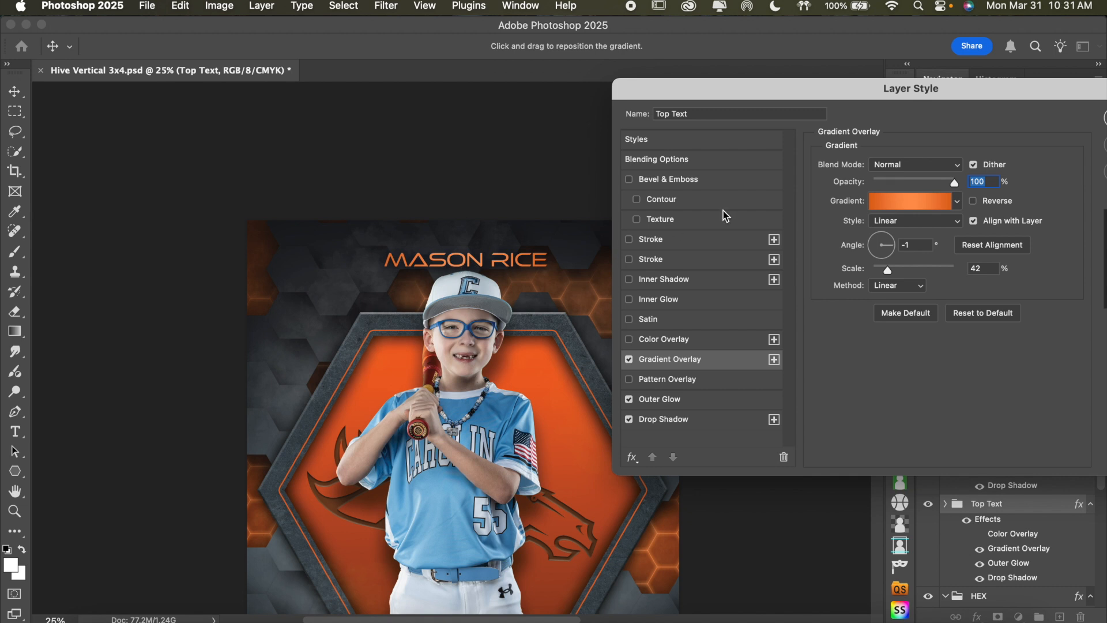
{"action": "left_click", "coordinate": [914, 202]}
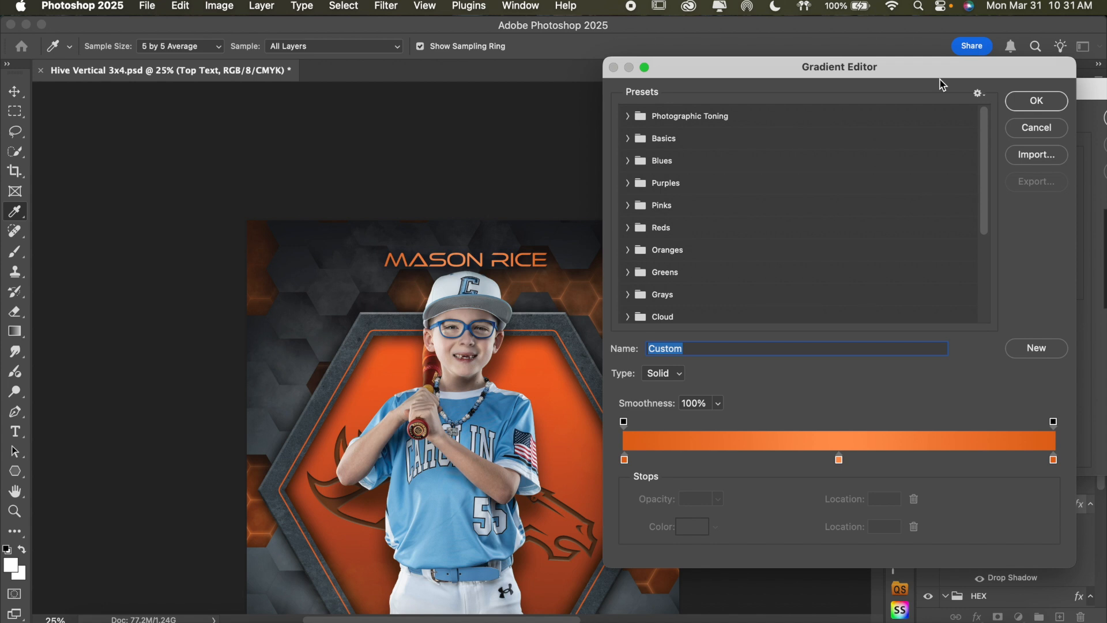
{"action": "left_click", "coordinate": [1031, 129]}
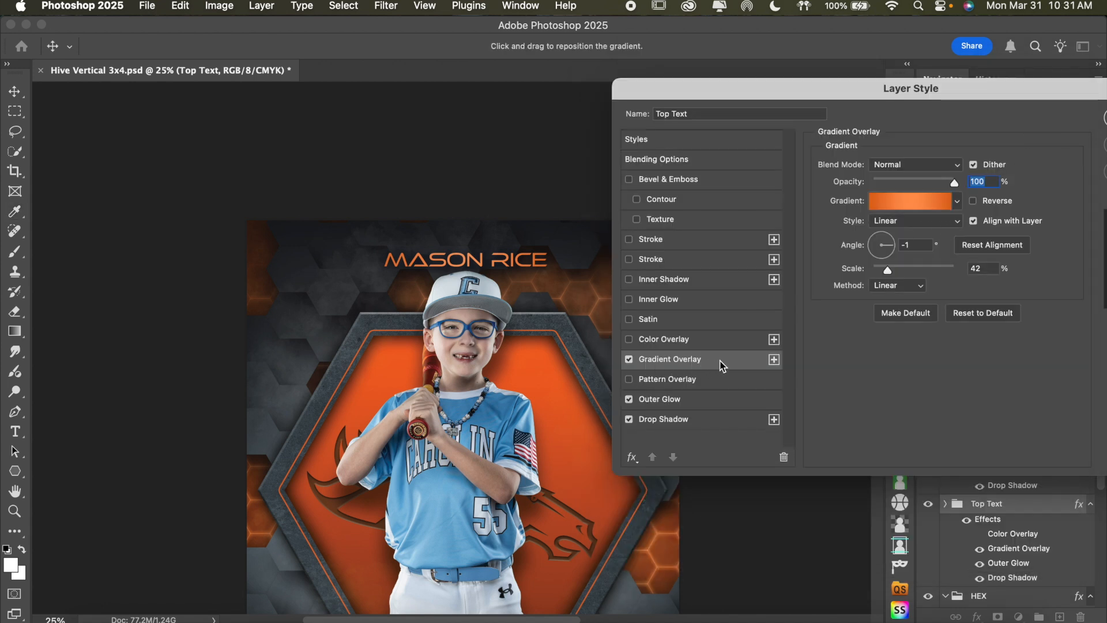
Set the middle color stop of the Top Text gradient to the light blue 7bb6d9 sampled from the player's jersey
{"action": "left_click_drag", "start_coordinate": [977, 91], "coordinate": [940, 87]}
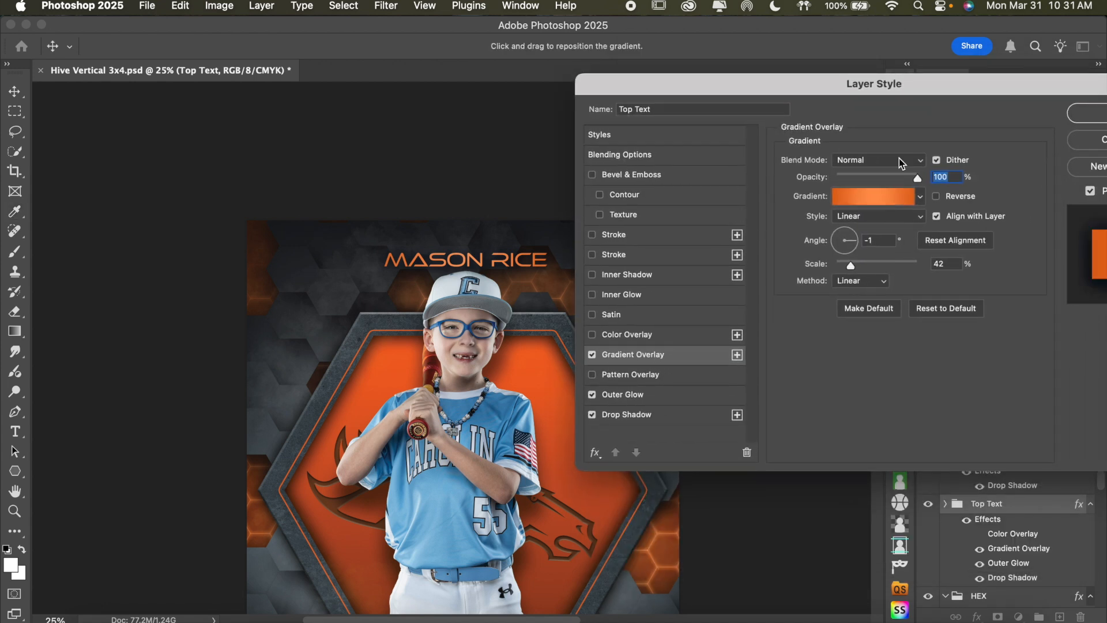
{"action": "left_click", "coordinate": [874, 202]}
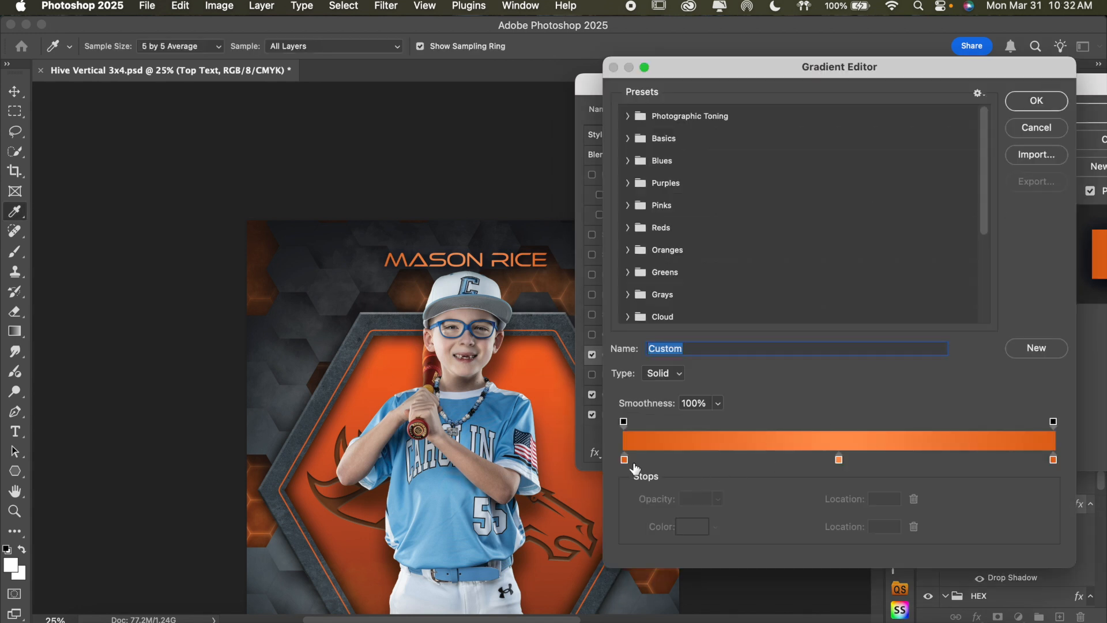
{"action": "scroll", "coordinate": [487, 456], "scroll_direction": "down", "scroll_amount": 3}
{"action": "scroll", "coordinate": [487, 455], "scroll_direction": "right", "scroll_amount": 2}
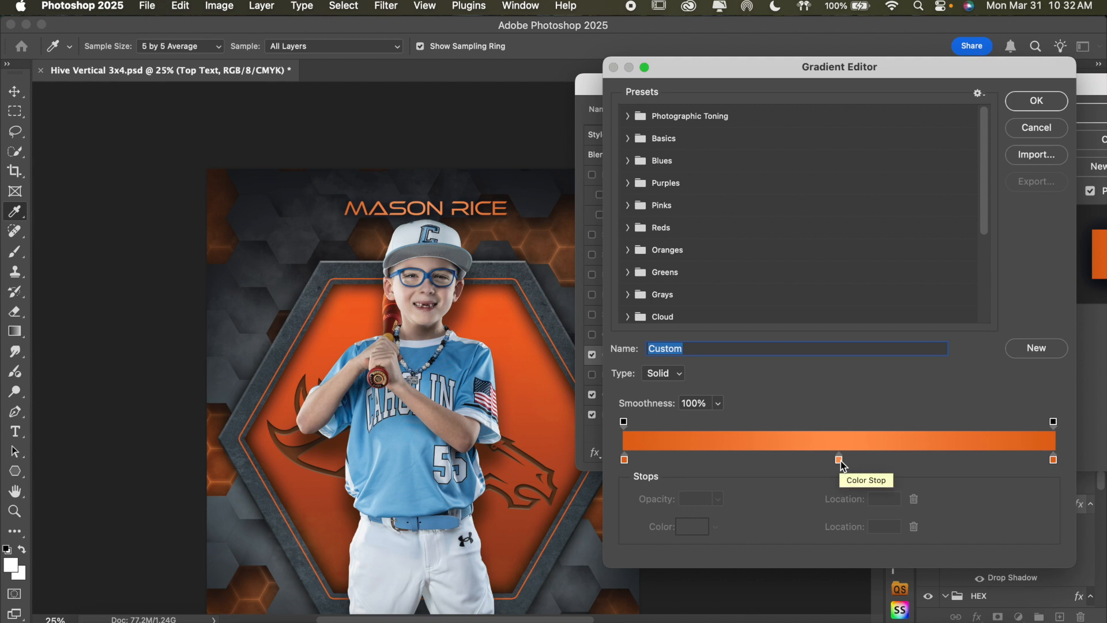
{"action": "left_click", "coordinate": [840, 460]}
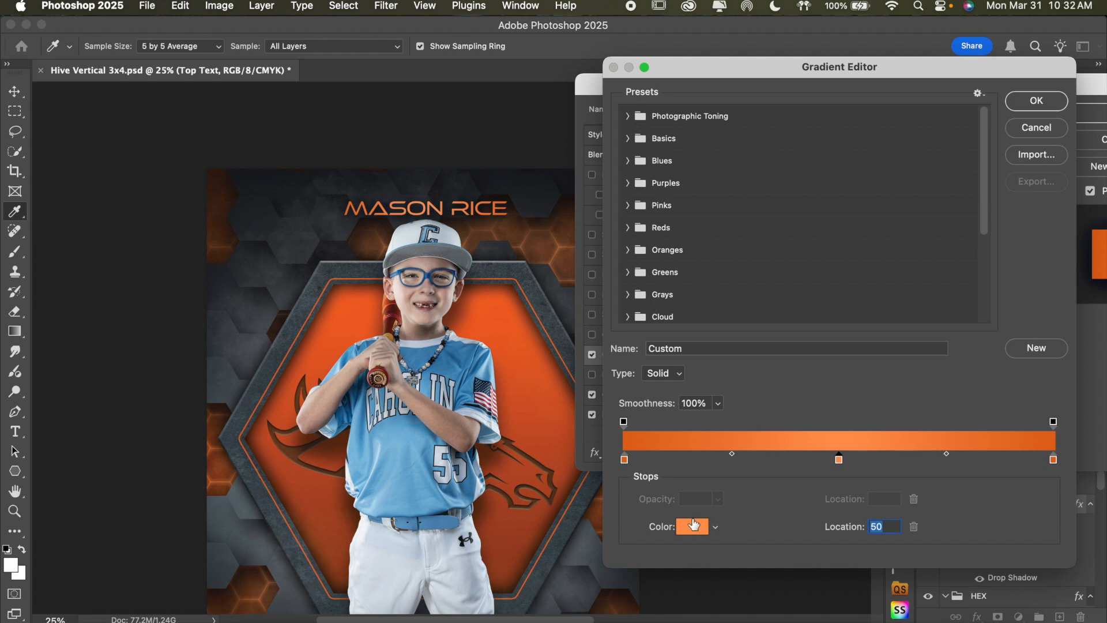
{"action": "left_click", "coordinate": [700, 525]}
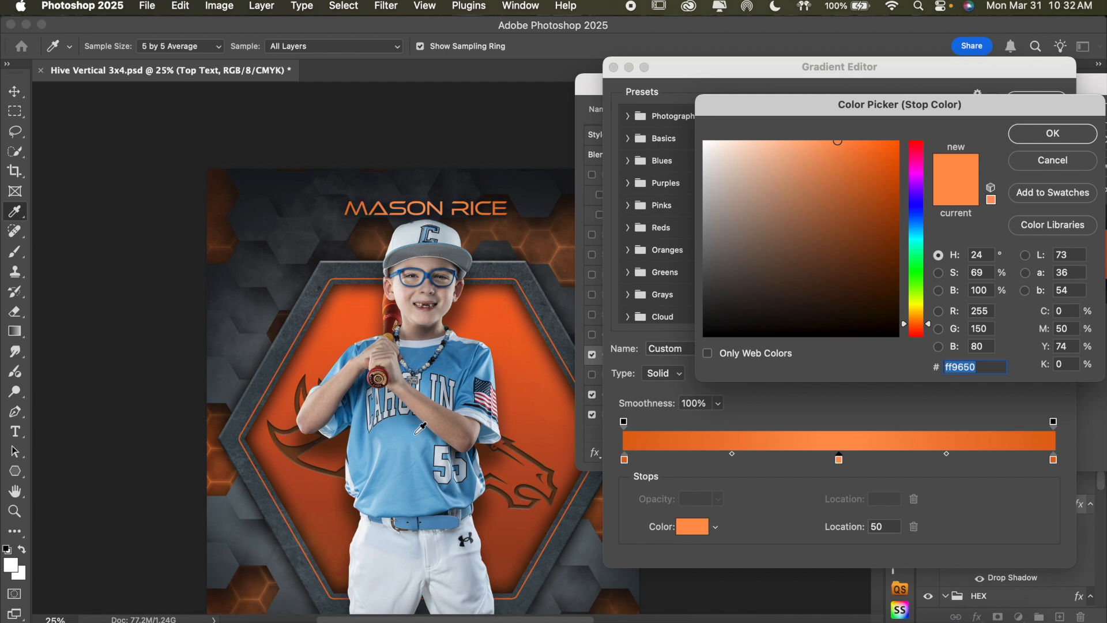
{"action": "left_click", "coordinate": [395, 491]}
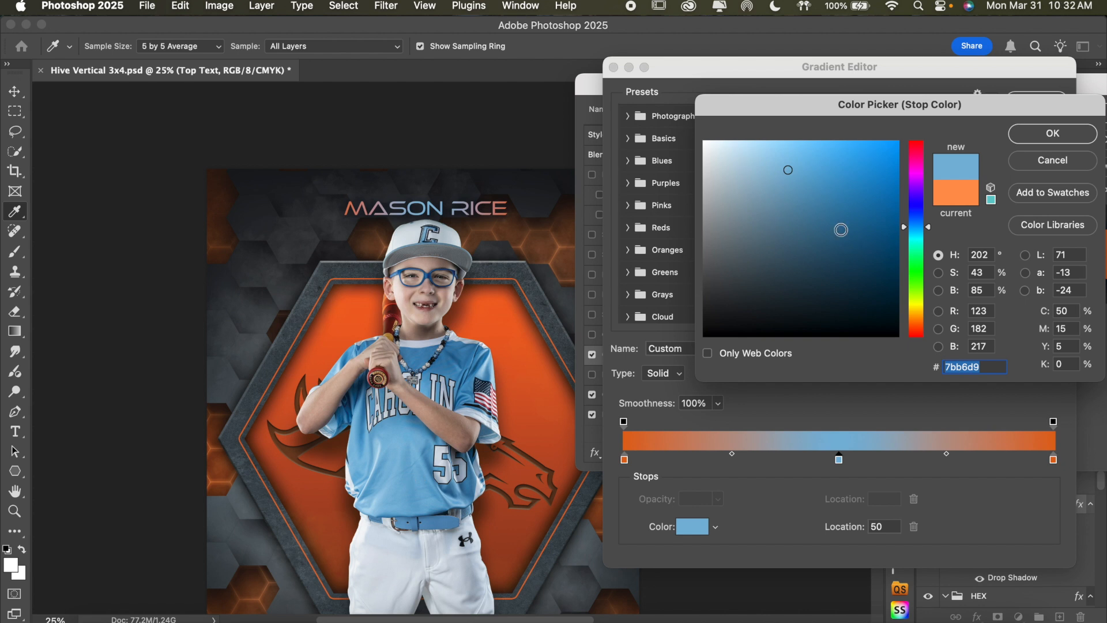
{"action": "left_click", "coordinate": [1046, 136]}
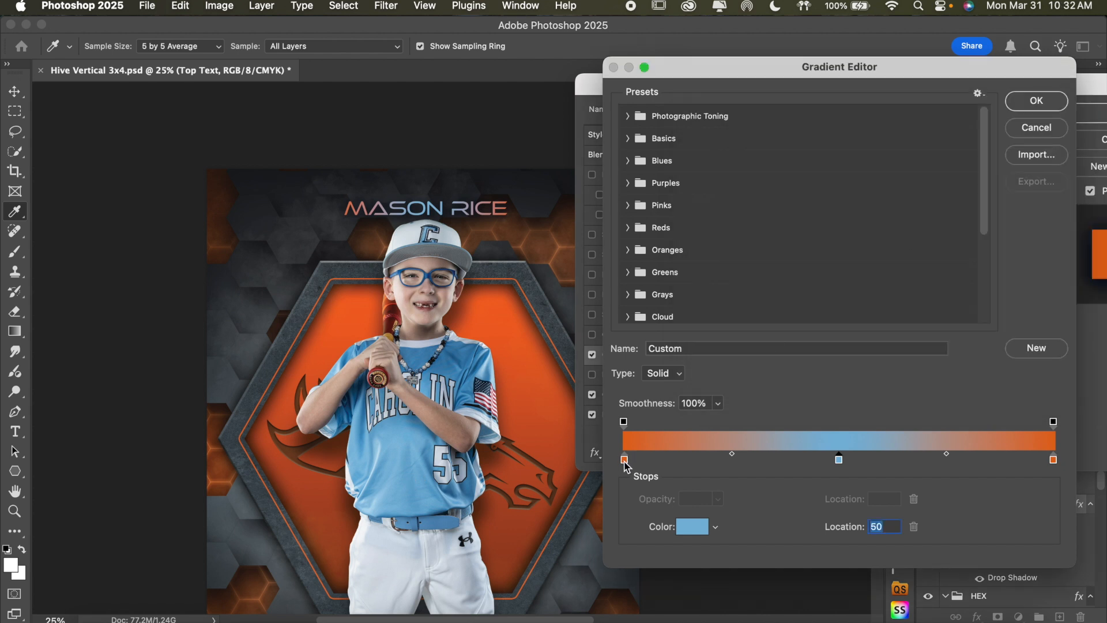
Set the gradient's color stop at location 0 to the darker blue 2a668e, starting from a shaded jersey sample
{"action": "left_click", "coordinate": [625, 460]}
{"action": "left_click", "coordinate": [692, 526]}
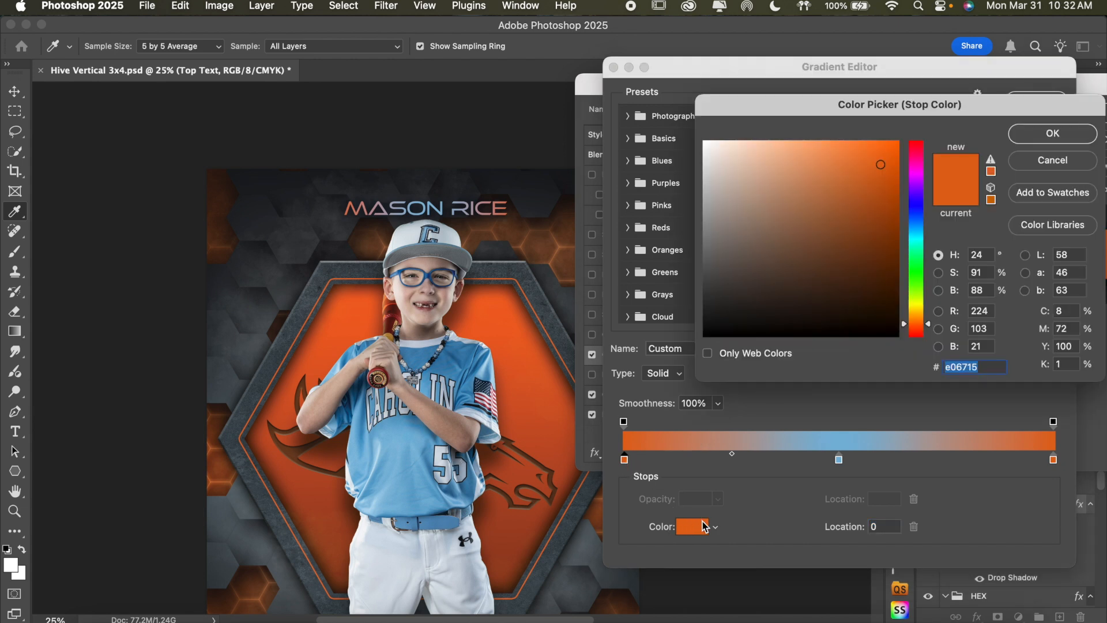
{"action": "left_click", "coordinate": [460, 349]}
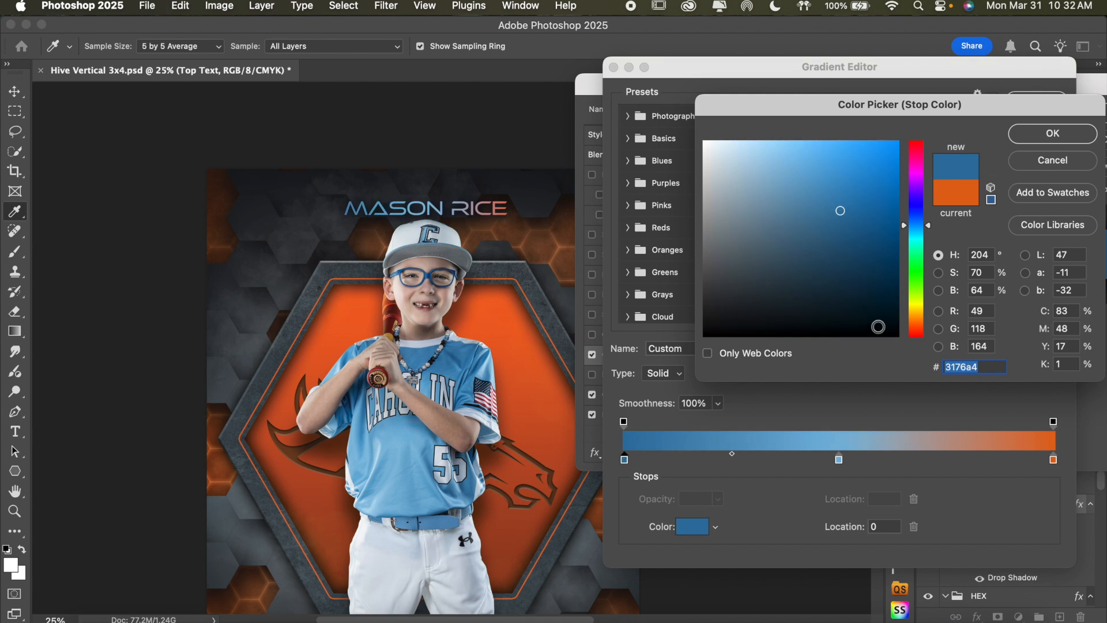
{"action": "left_click", "coordinate": [842, 227]}
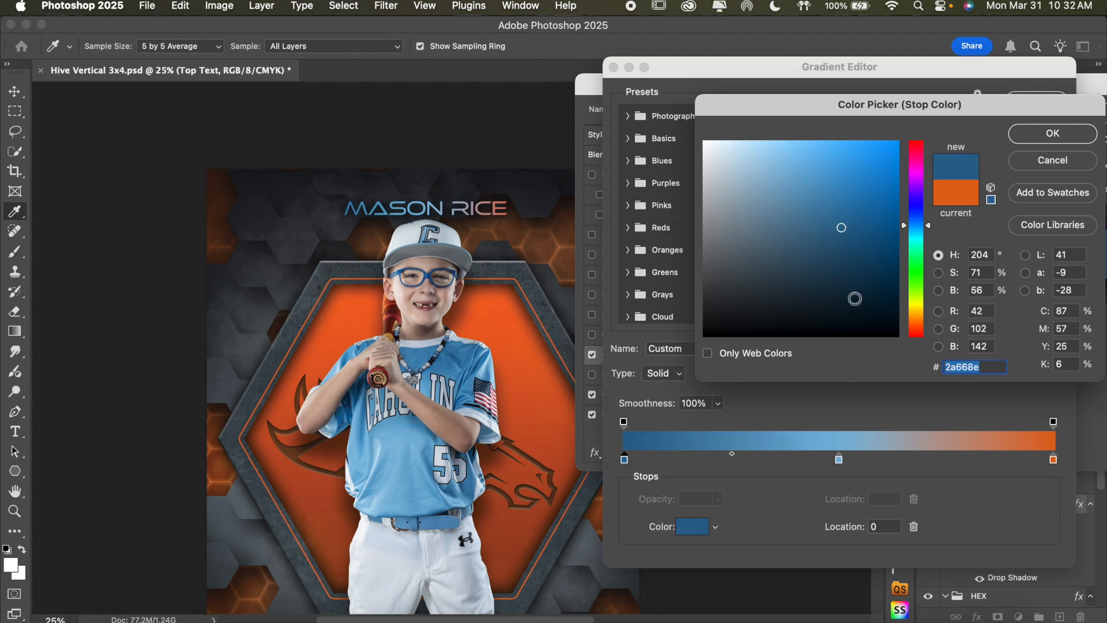
{"action": "left_click", "coordinate": [1035, 134]}
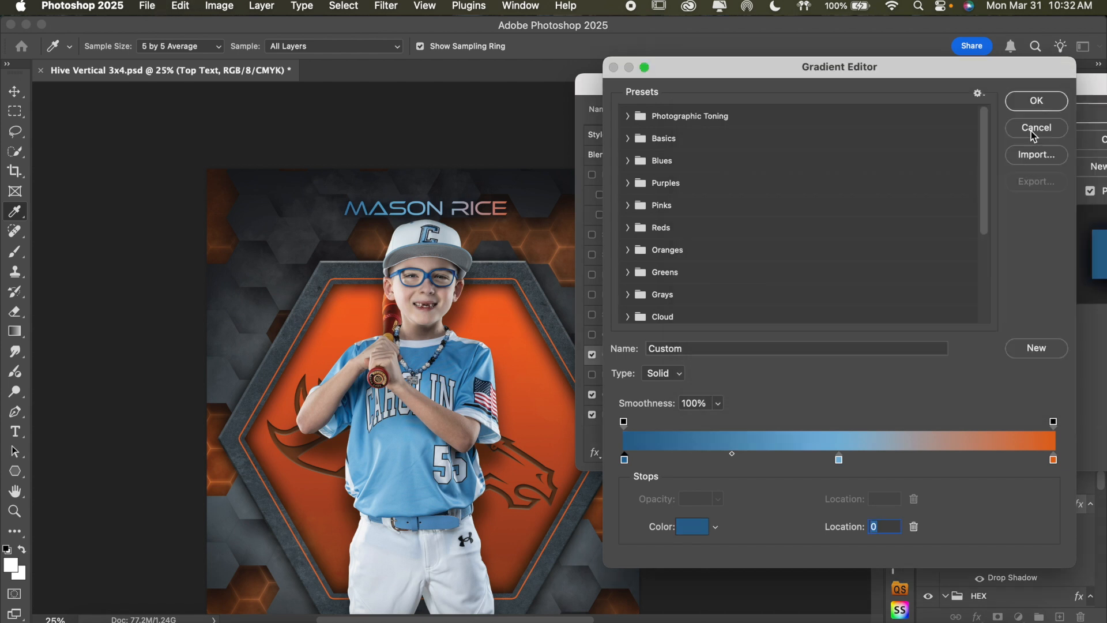
Set the gradient's color stop at location 100 to 2a668e and apply the Top Text layer style
{"action": "left_click", "coordinate": [1053, 460]}
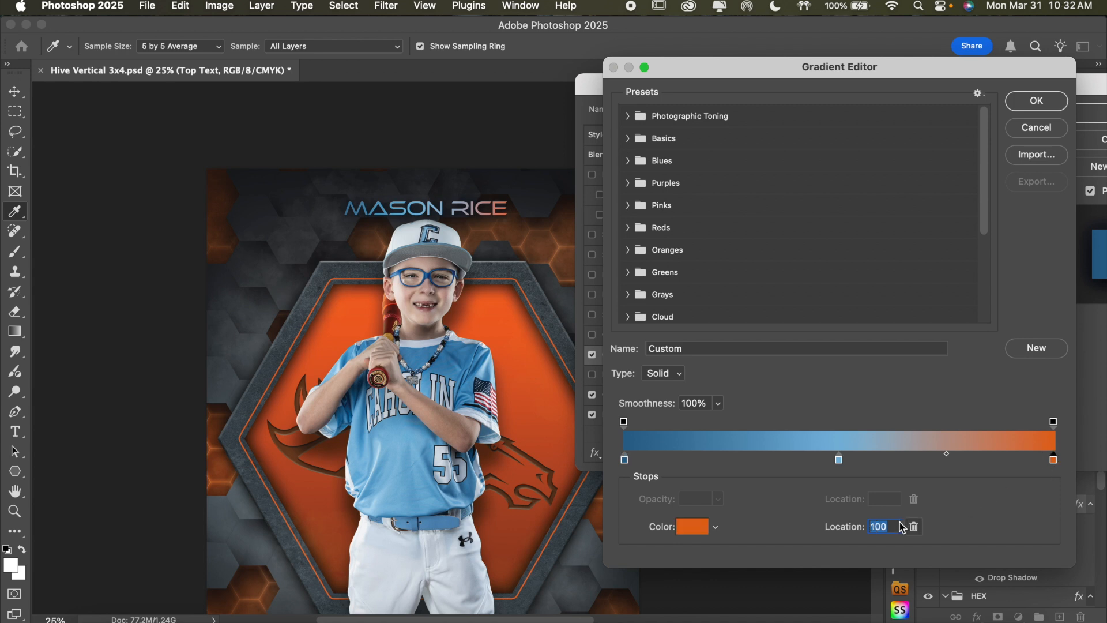
{"action": "left_click", "coordinate": [692, 528]}
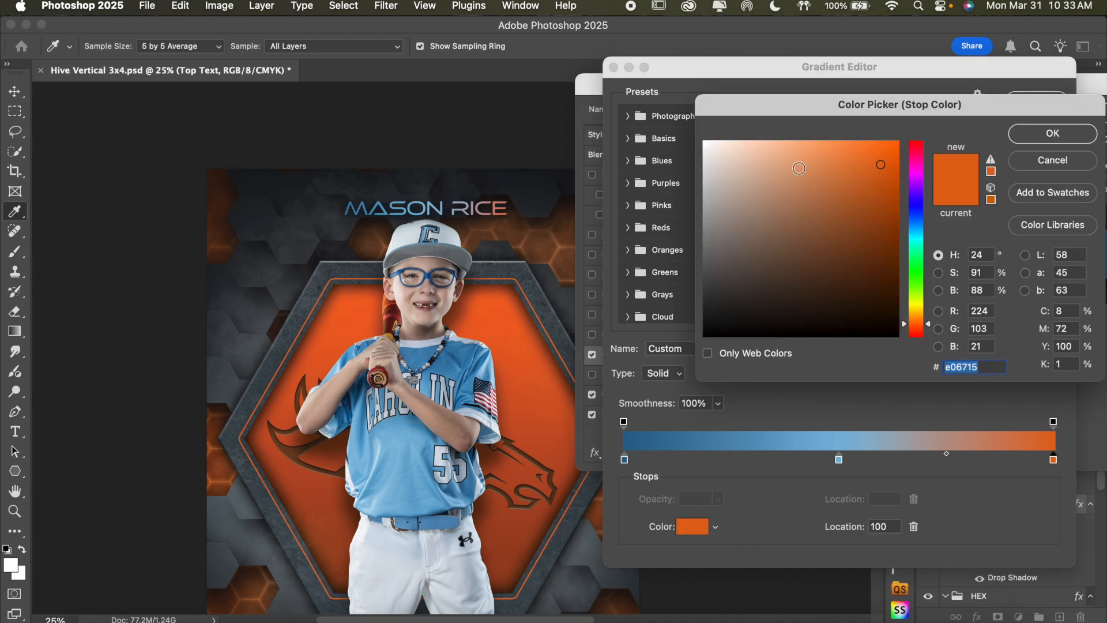
{"action": "type", "text": "2a668e"}
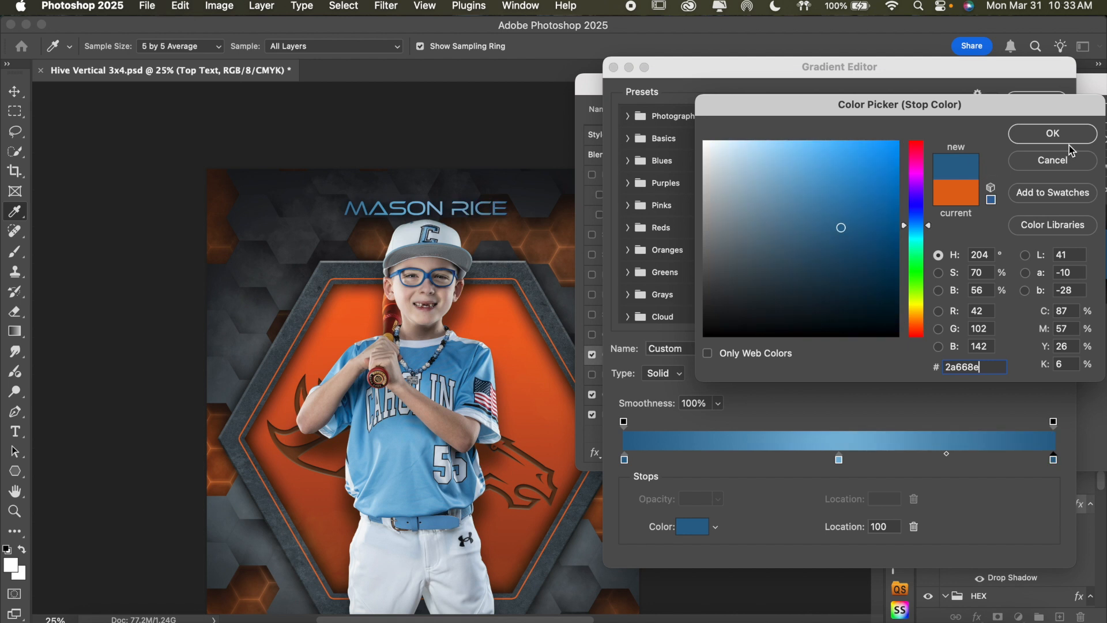
{"action": "left_click", "coordinate": [1055, 132]}
{"action": "left_click", "coordinate": [1041, 100]}
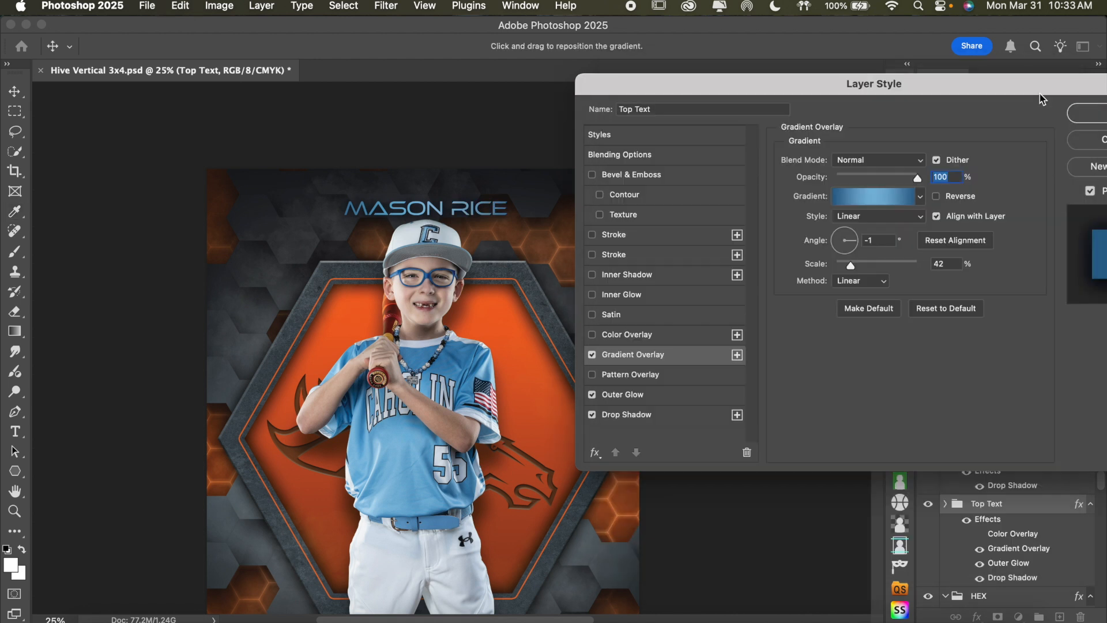
{"action": "left_click", "coordinate": [1087, 110]}
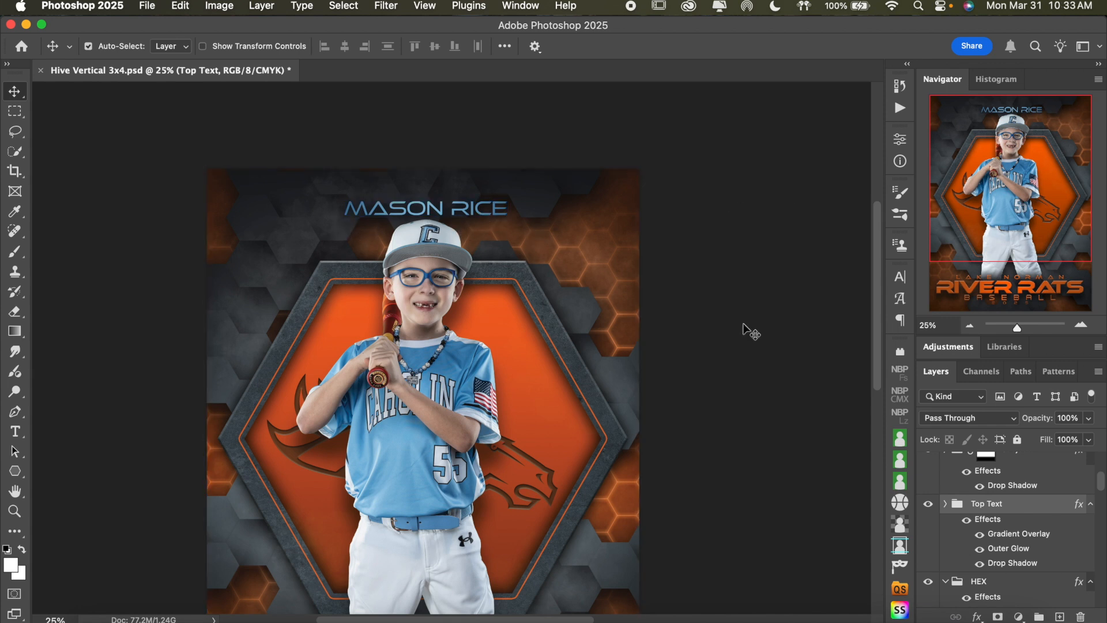
Open the Gradient Overlay settings of the Bottom Text group with the RIVER RATS text block enlarged in view
{"action": "scroll", "coordinate": [588, 372], "scroll_direction": "down", "scroll_amount": 5}
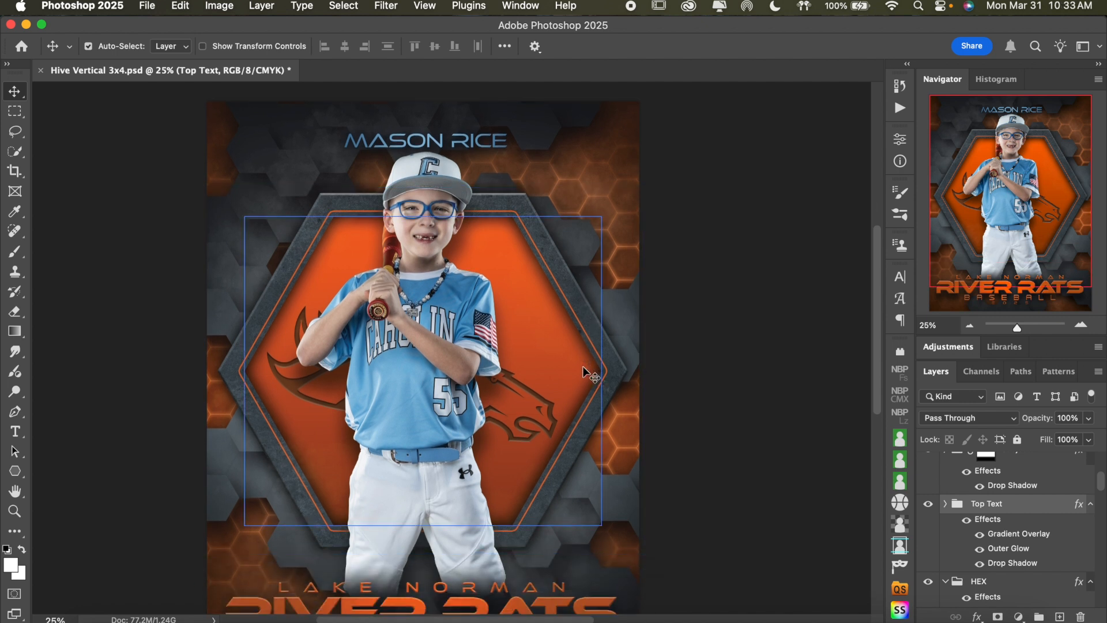
{"action": "scroll", "coordinate": [587, 372], "scroll_direction": "down", "scroll_amount": 2}
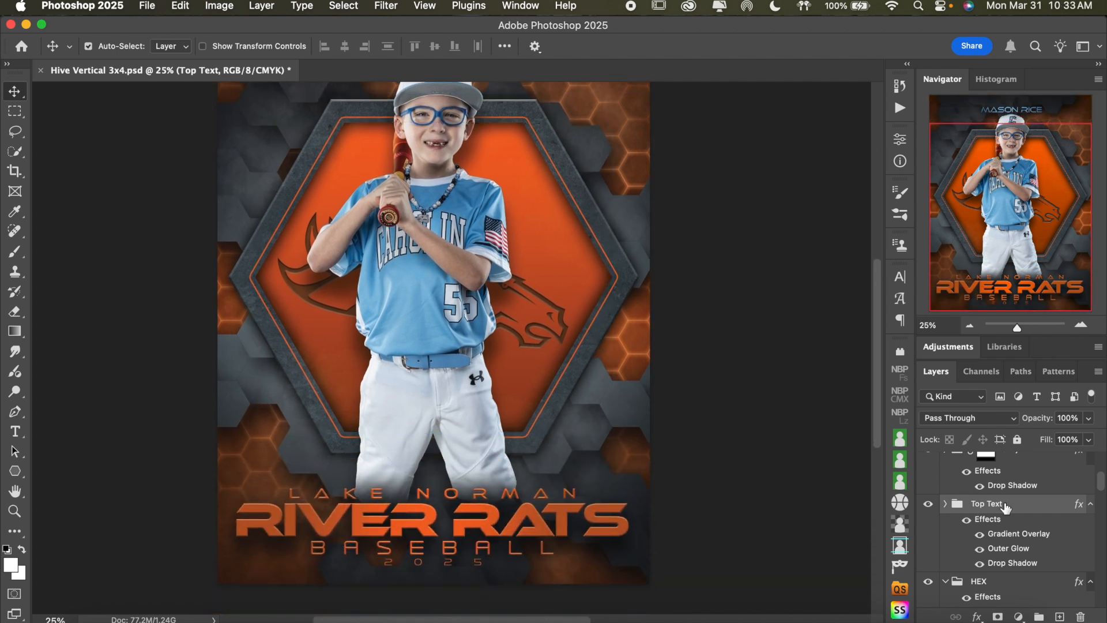
{"action": "scroll", "coordinate": [1007, 508], "scroll_direction": "down", "scroll_amount": 5}
{"action": "left_click", "coordinate": [1006, 508]}
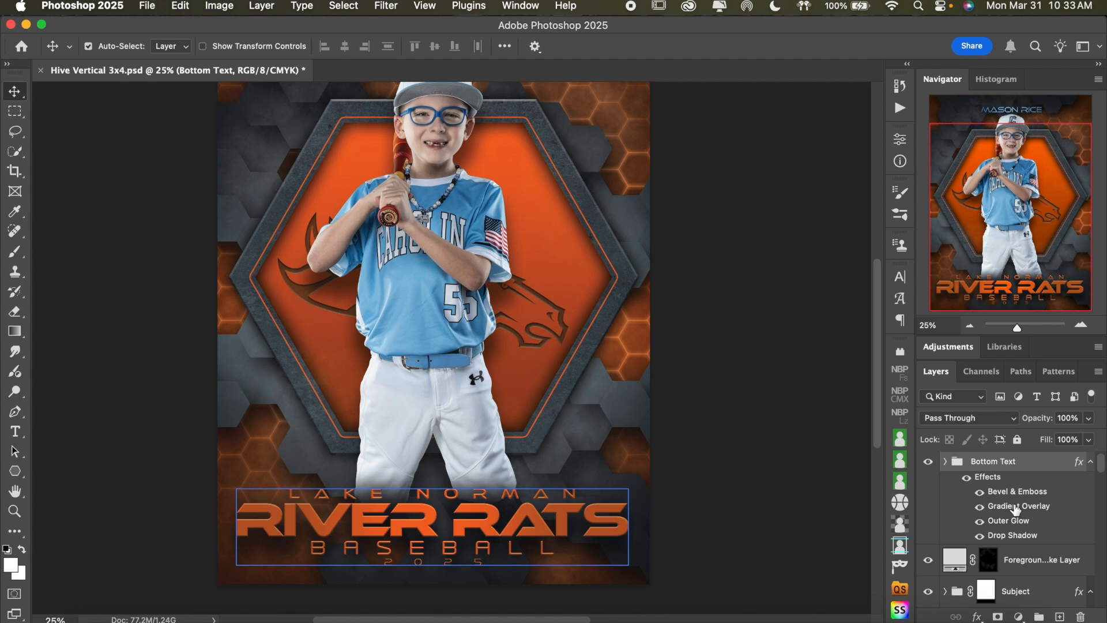
{"action": "double_click", "coordinate": [1017, 508]}
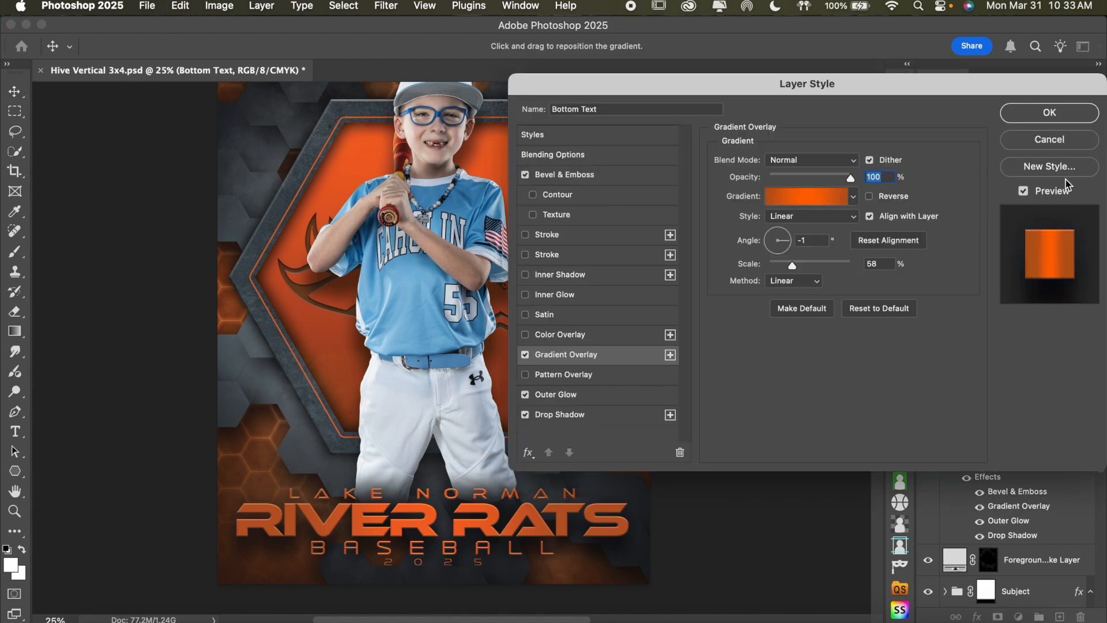
{"action": "left_click", "coordinate": [1066, 142]}
{"action": "left_click", "coordinate": [1080, 325]}
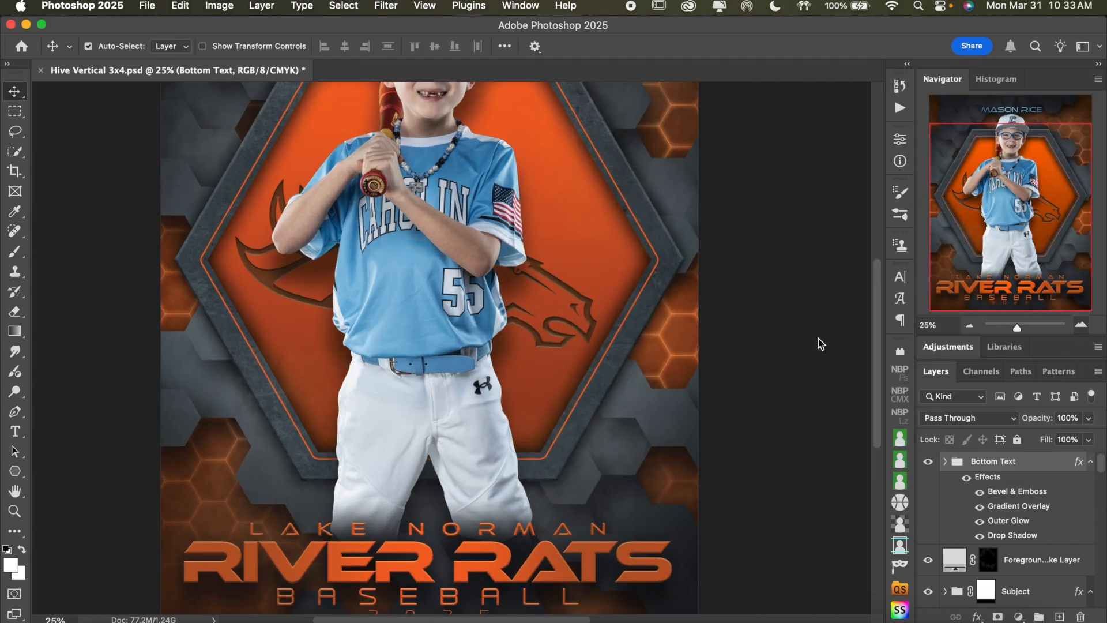
{"action": "key", "text": "super+equal"}
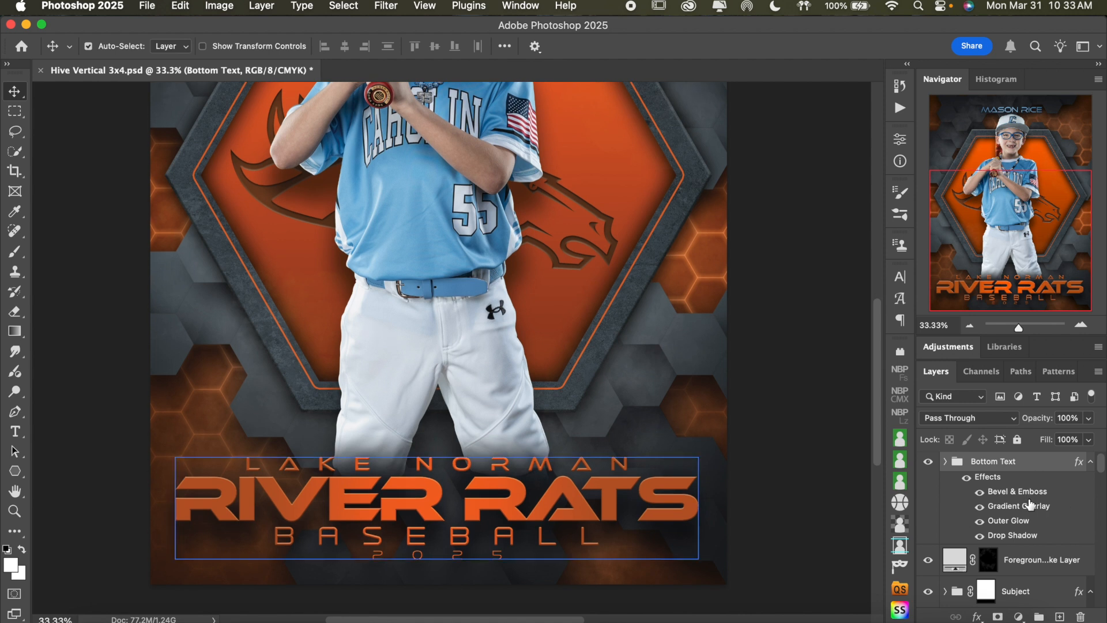
{"action": "double_click", "coordinate": [1033, 507]}
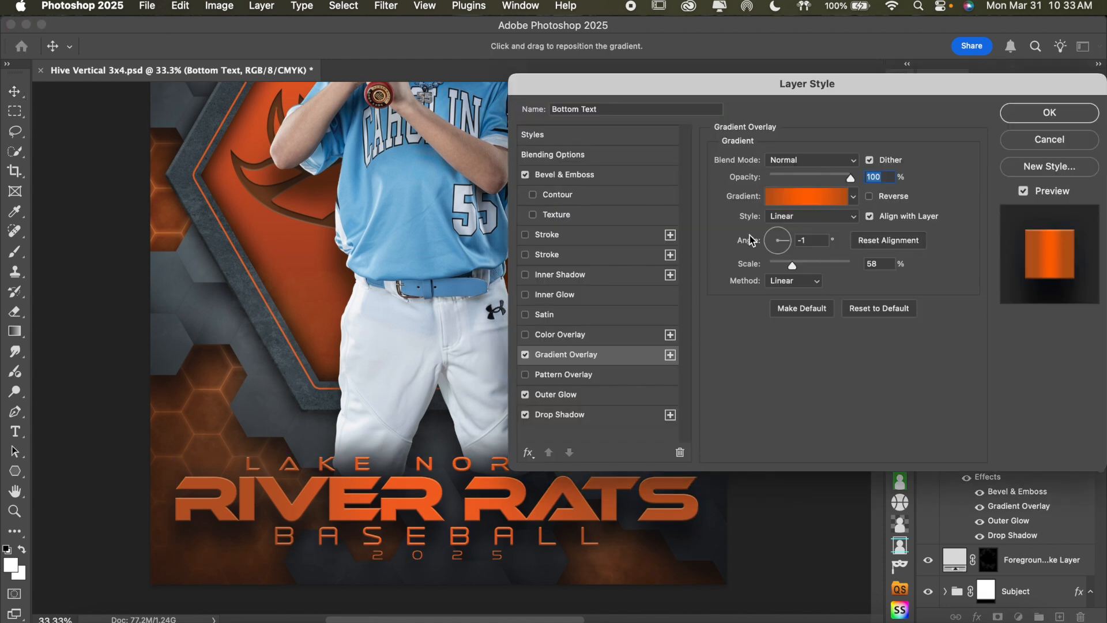
{"action": "left_click_drag", "start_coordinate": [709, 96], "coordinate": [758, 59]}
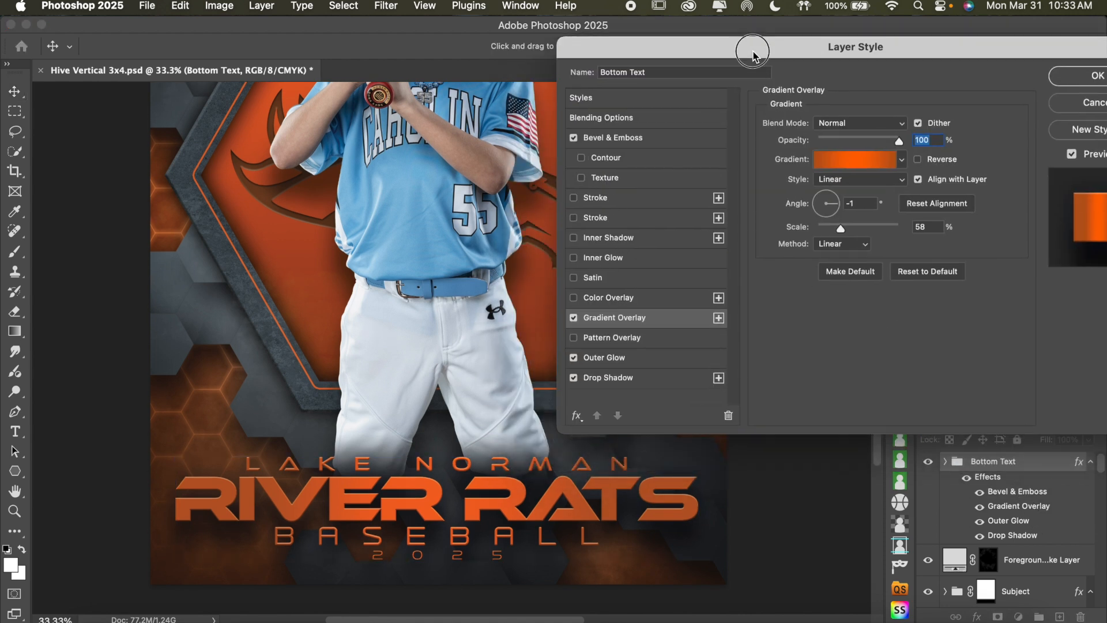
Compare the bottom text with and without its Bevel & Emboss, Outer Glow and Drop Shadow effects, leaving all three enabled
{"action": "left_click", "coordinate": [575, 137]}
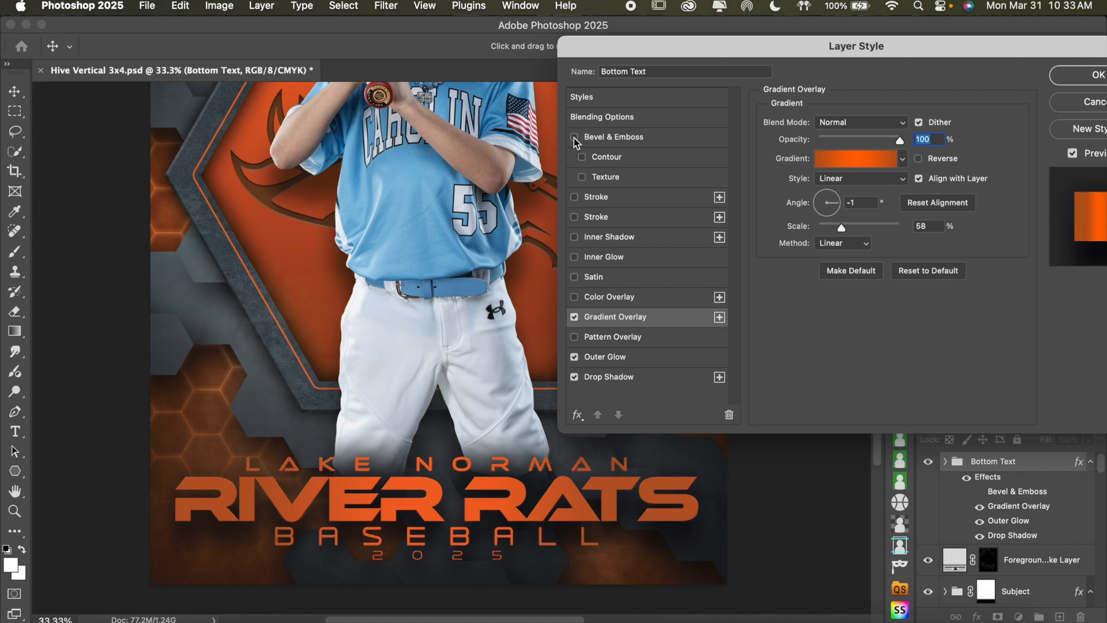
{"action": "left_click", "coordinate": [574, 137]}
{"action": "left_click", "coordinate": [575, 137]}
{"action": "left_click", "coordinate": [574, 137]}
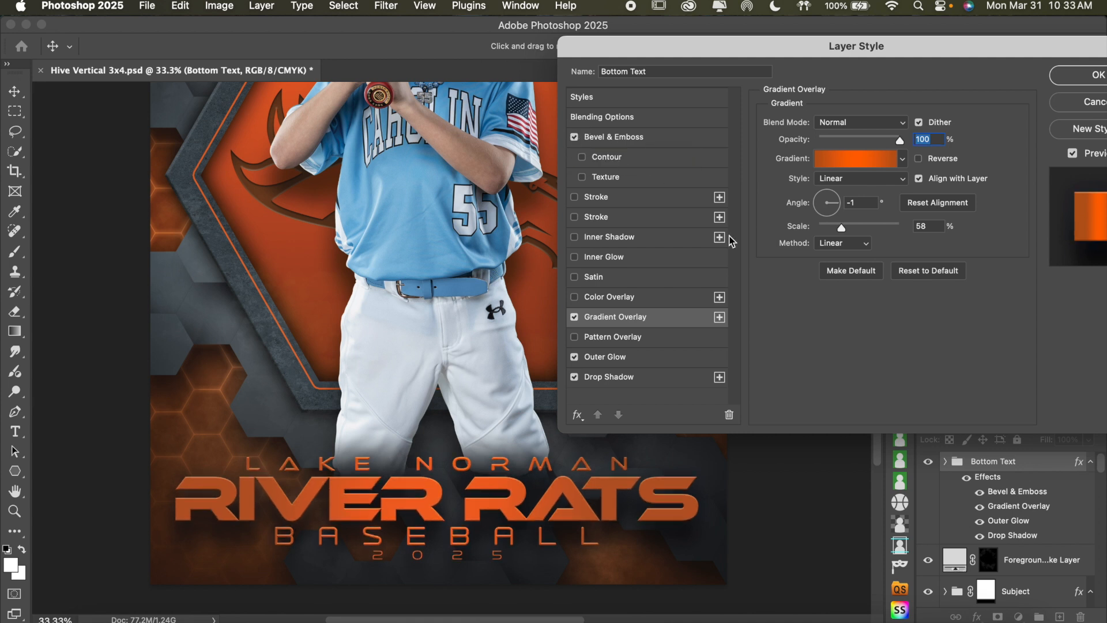
{"action": "left_click", "coordinate": [574, 357]}
{"action": "left_click", "coordinate": [575, 358]}
{"action": "left_click", "coordinate": [575, 357]}
{"action": "left_click", "coordinate": [575, 358]}
{"action": "left_click", "coordinate": [575, 378]}
{"action": "left_click", "coordinate": [575, 378]}
Set the middle color stop of the Bottom Text gradient to a light blue sampled from the jersey
{"action": "left_click", "coordinate": [856, 161]}
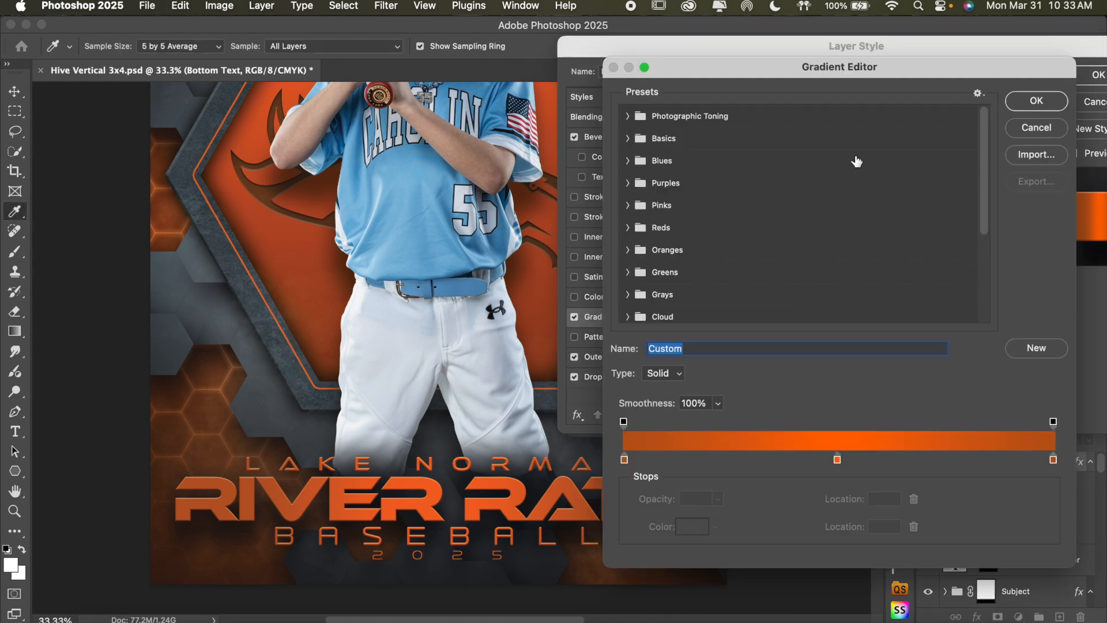
{"action": "left_click", "coordinate": [838, 460]}
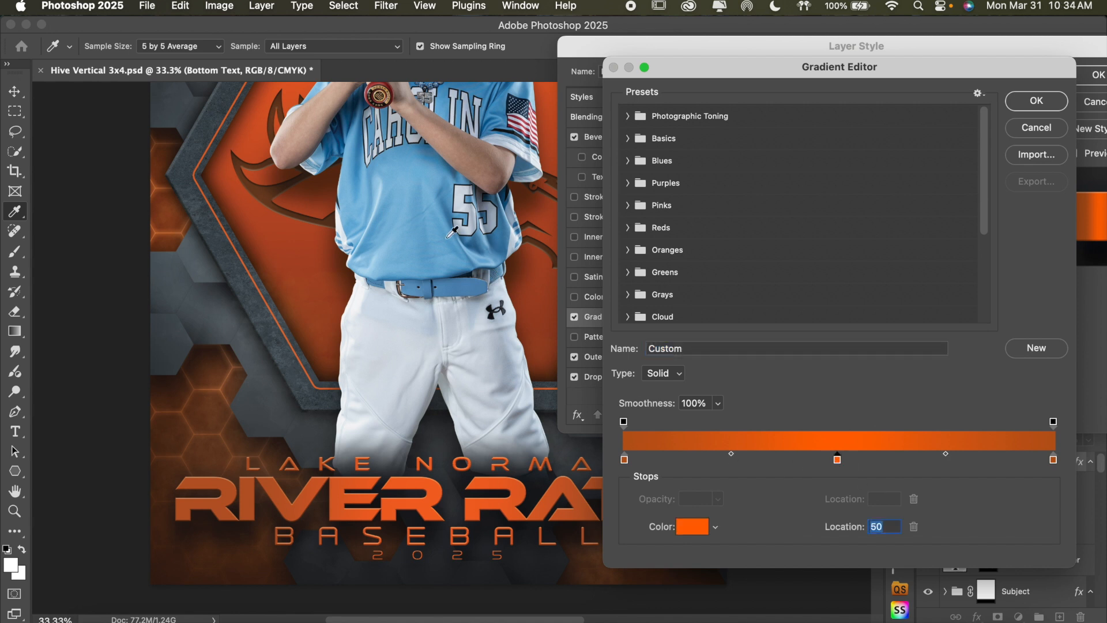
{"action": "left_click", "coordinate": [407, 240]}
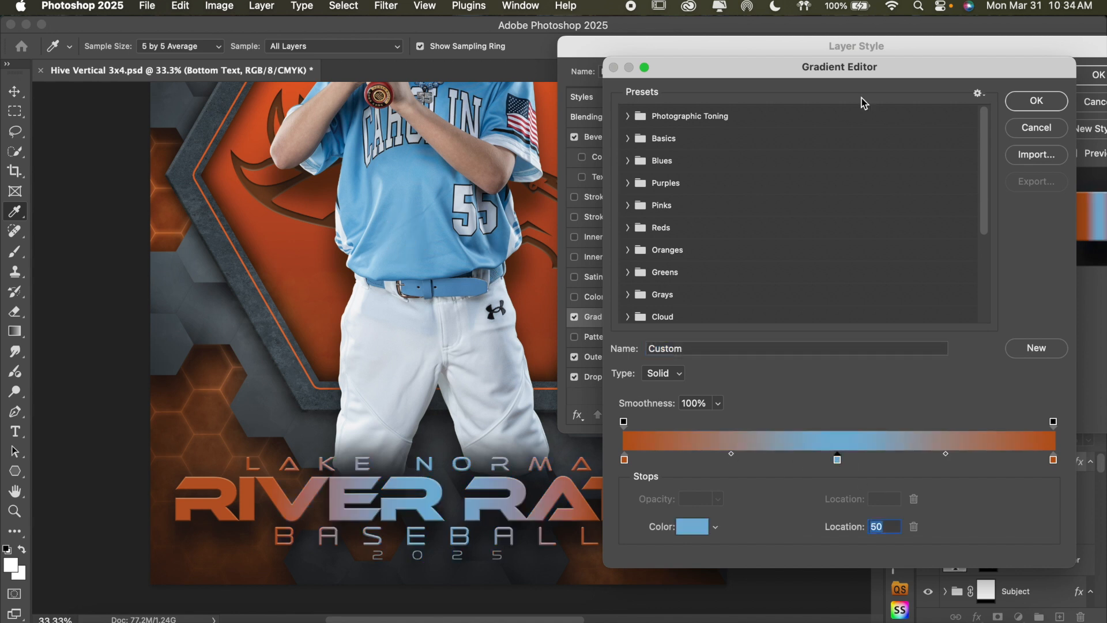
Accept the middle stop's color and set the Bottom Text gradient's color stop at location 0 to 2a668e
{"action": "left_click", "coordinate": [1037, 100]}
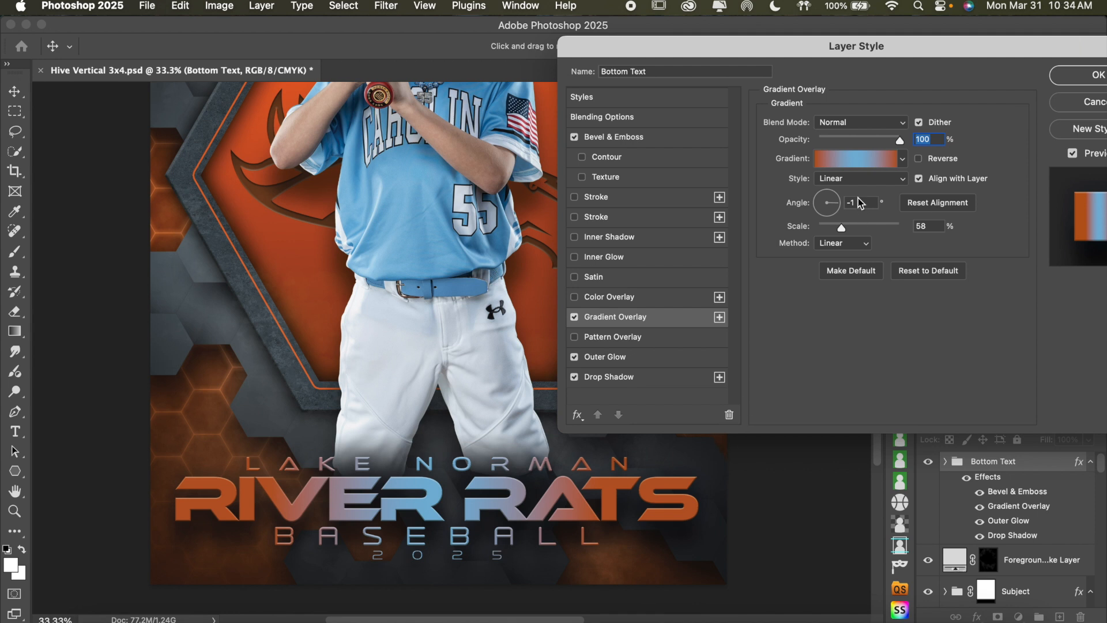
{"action": "left_click", "coordinate": [863, 163]}
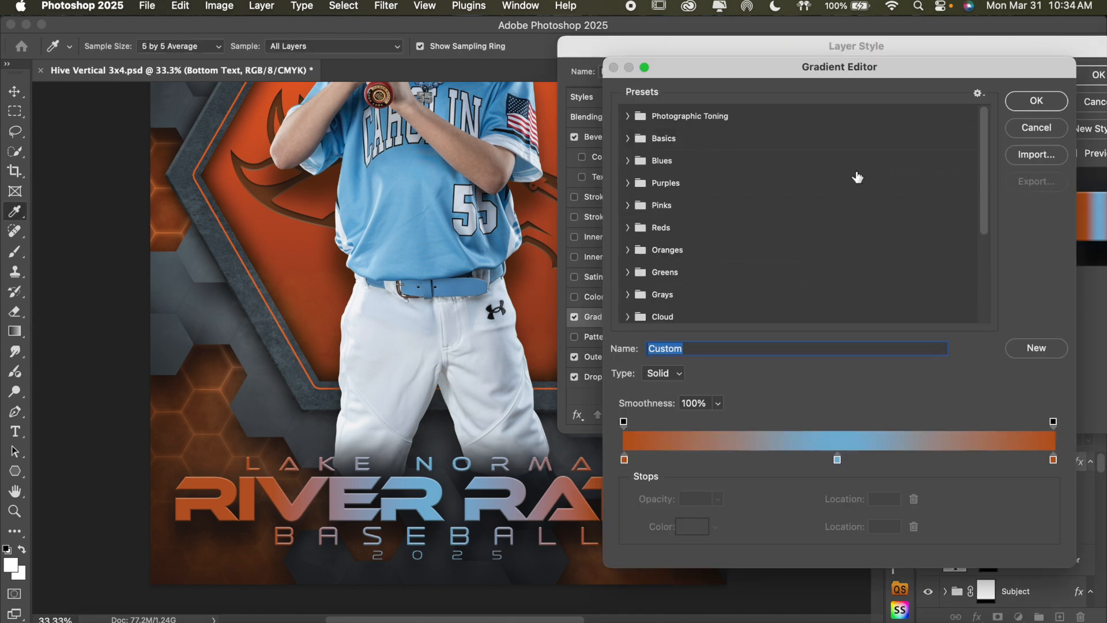
{"action": "left_click", "coordinate": [626, 460]}
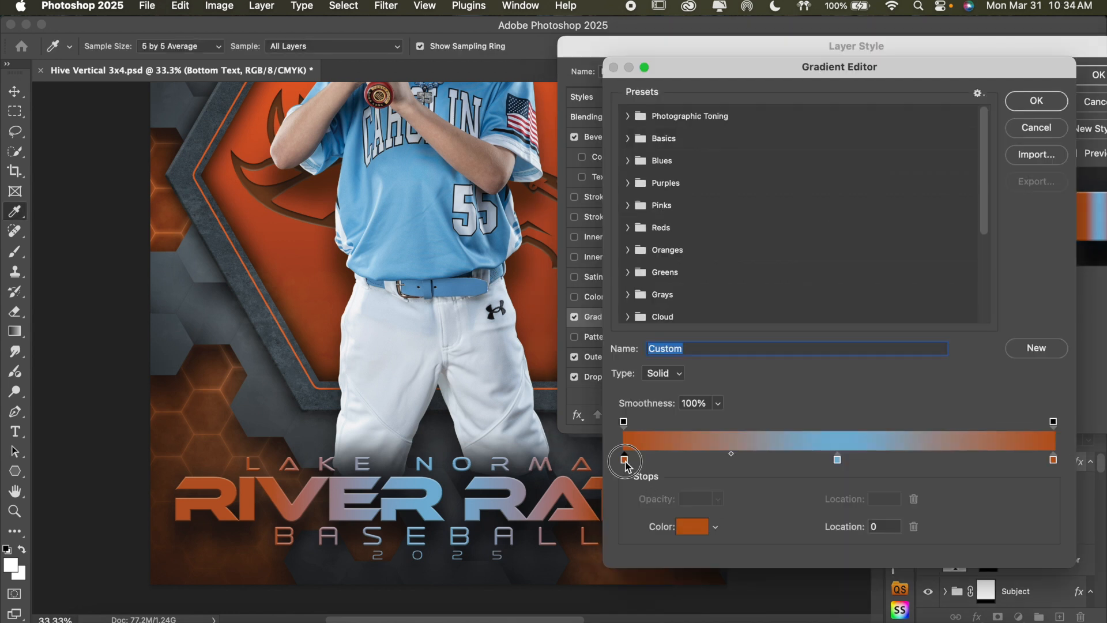
{"action": "left_click", "coordinate": [689, 528]}
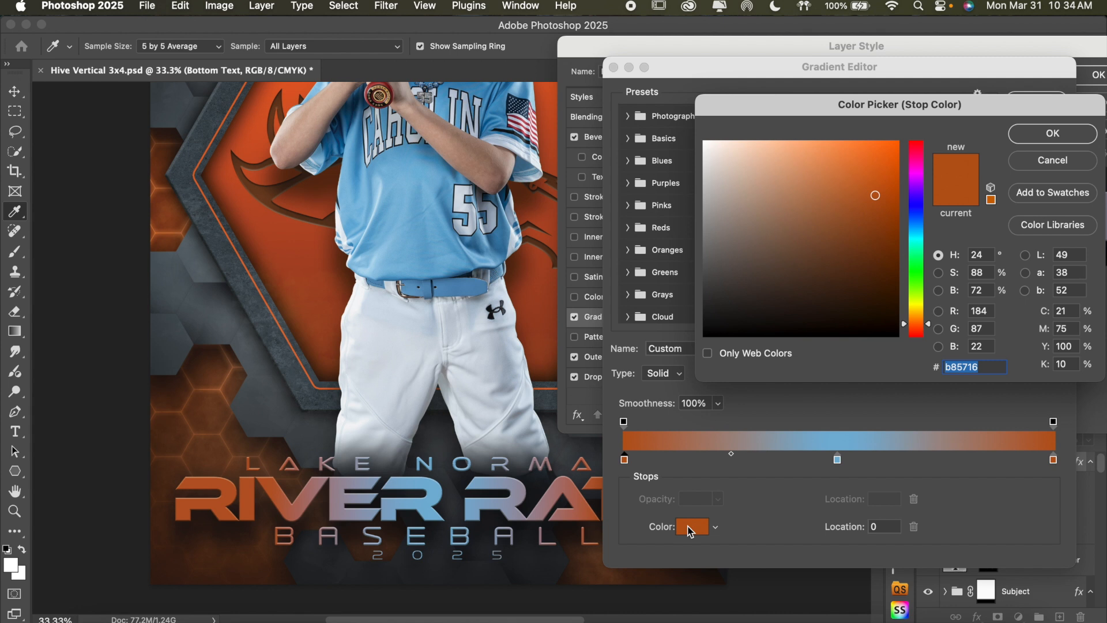
{"action": "type", "text": "2a668e"}
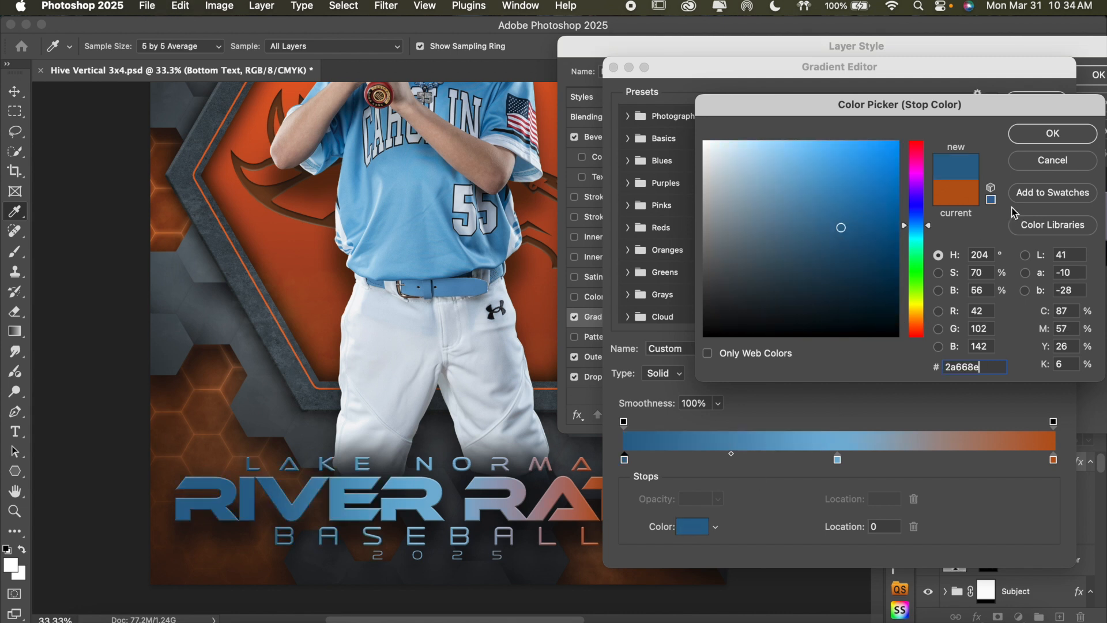
{"action": "left_click", "coordinate": [1059, 130]}
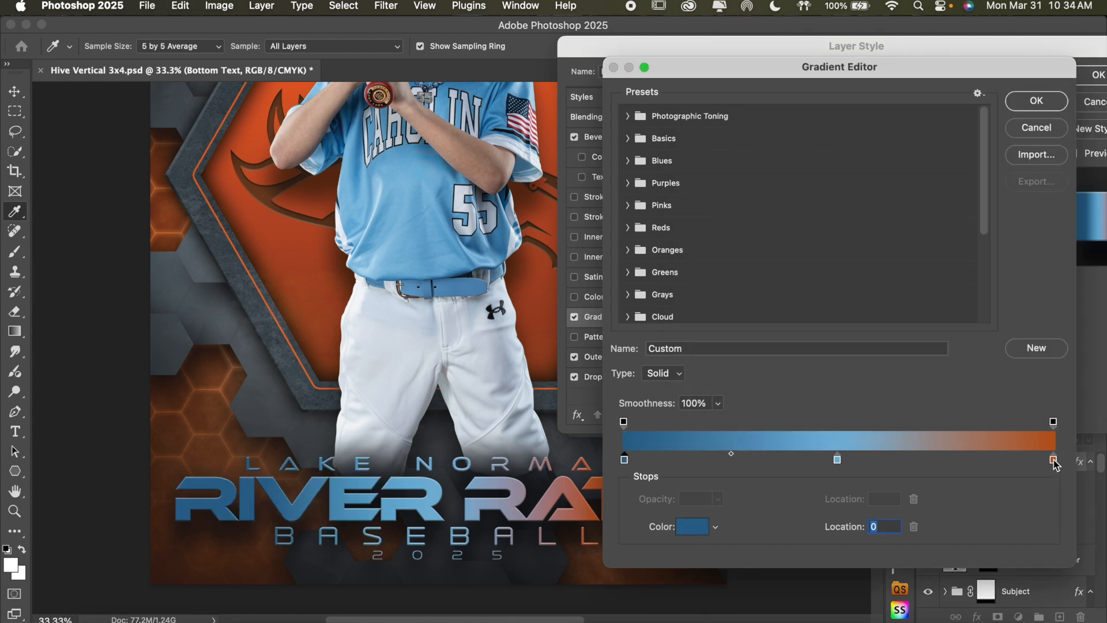
Set the Bottom Text gradient's color stop at location 100 to 2a668e and apply the layer style
{"action": "left_click", "coordinate": [1055, 461]}
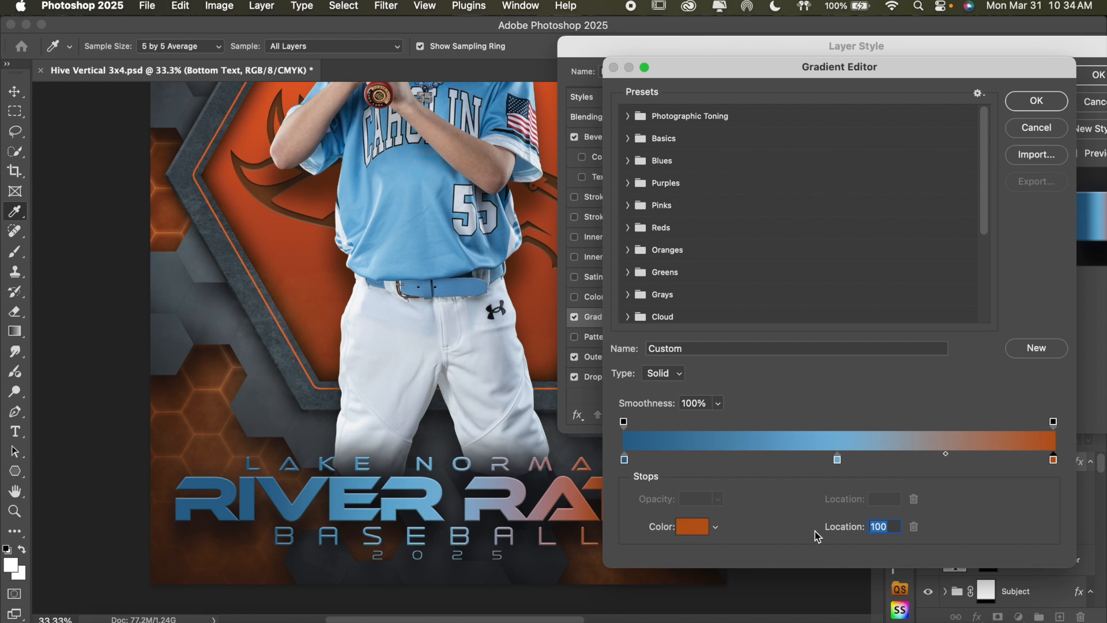
{"action": "left_click", "coordinate": [697, 528]}
{"action": "type", "text": "2a668e"}
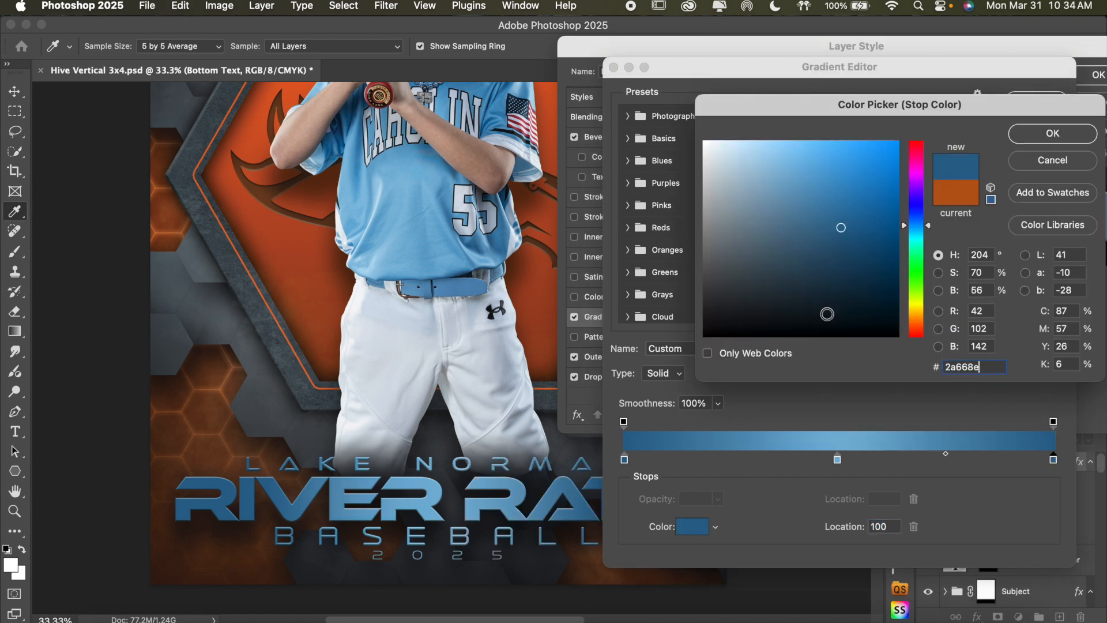
{"action": "left_click", "coordinate": [1051, 134]}
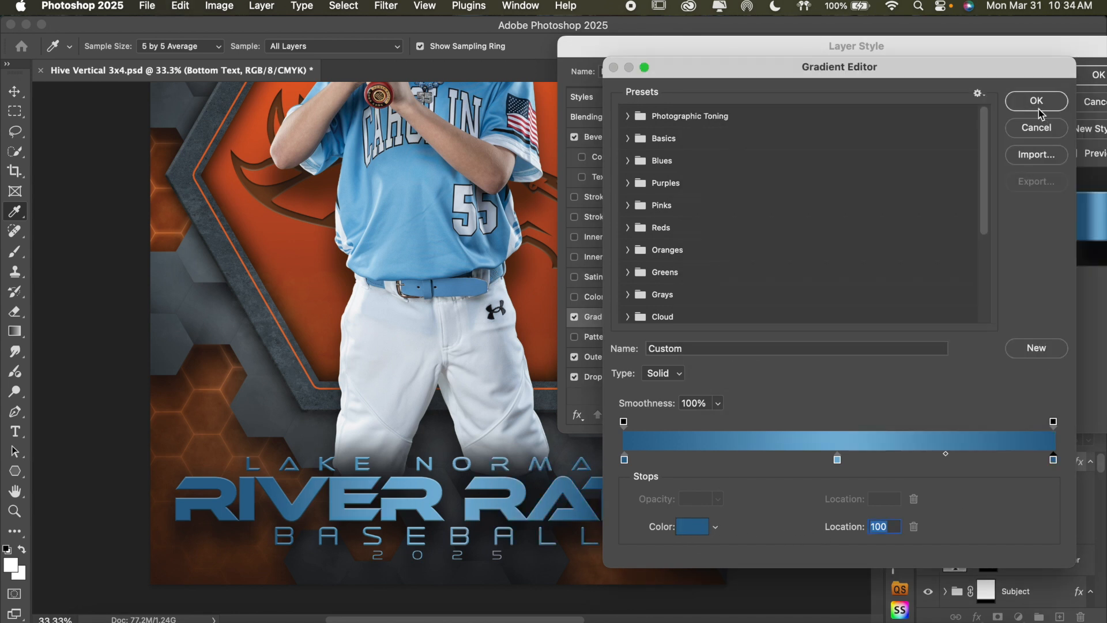
{"action": "left_click", "coordinate": [1042, 110]}
{"action": "left_click", "coordinate": [1064, 87]}
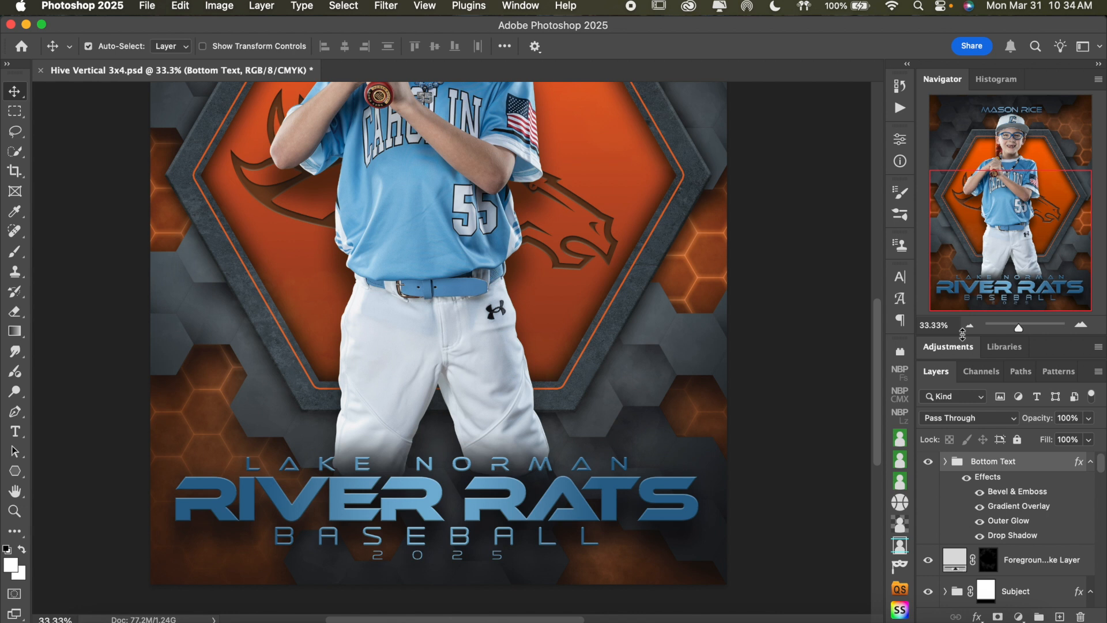
Brighten the Bottom Text gradient's color stop at location 0 to 327dae after checking the whole poster
{"action": "left_click", "coordinate": [969, 325]}
{"action": "scroll", "coordinate": [726, 349], "scroll_direction": "up", "scroll_amount": 5}
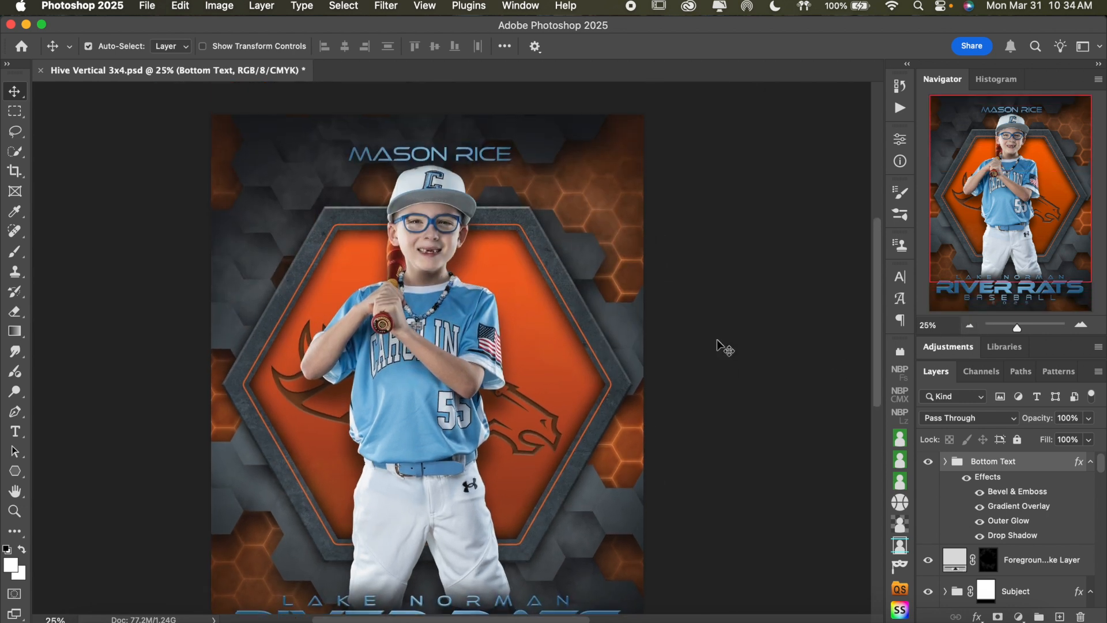
{"action": "scroll", "coordinate": [726, 348], "scroll_direction": "down", "scroll_amount": 4}
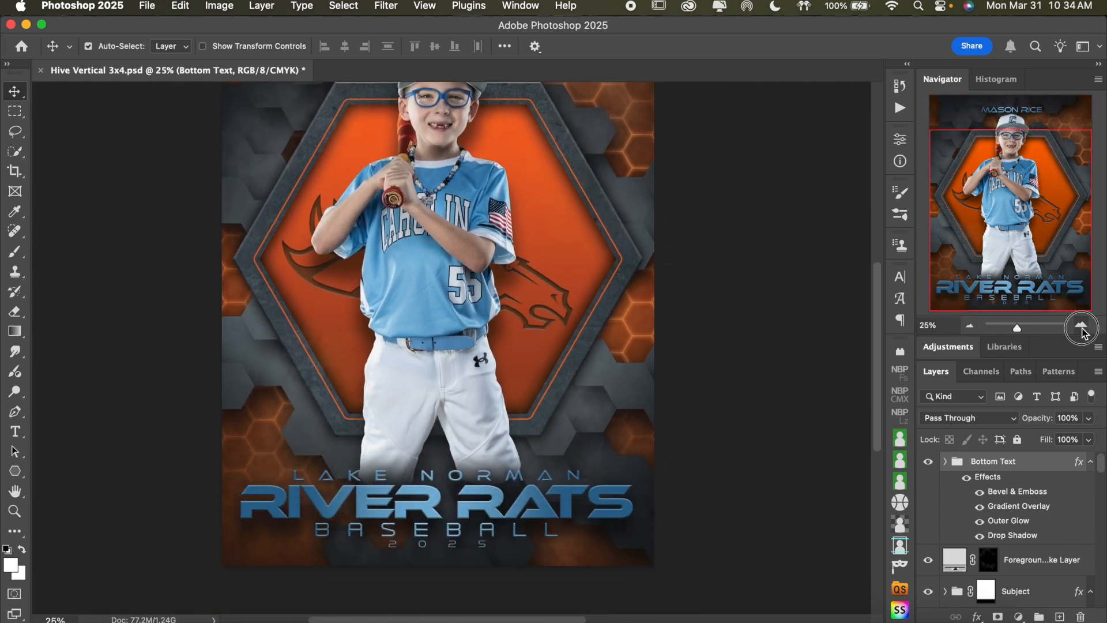
{"action": "left_click", "coordinate": [1082, 325]}
{"action": "scroll", "coordinate": [808, 344], "scroll_direction": "down", "scroll_amount": 2}
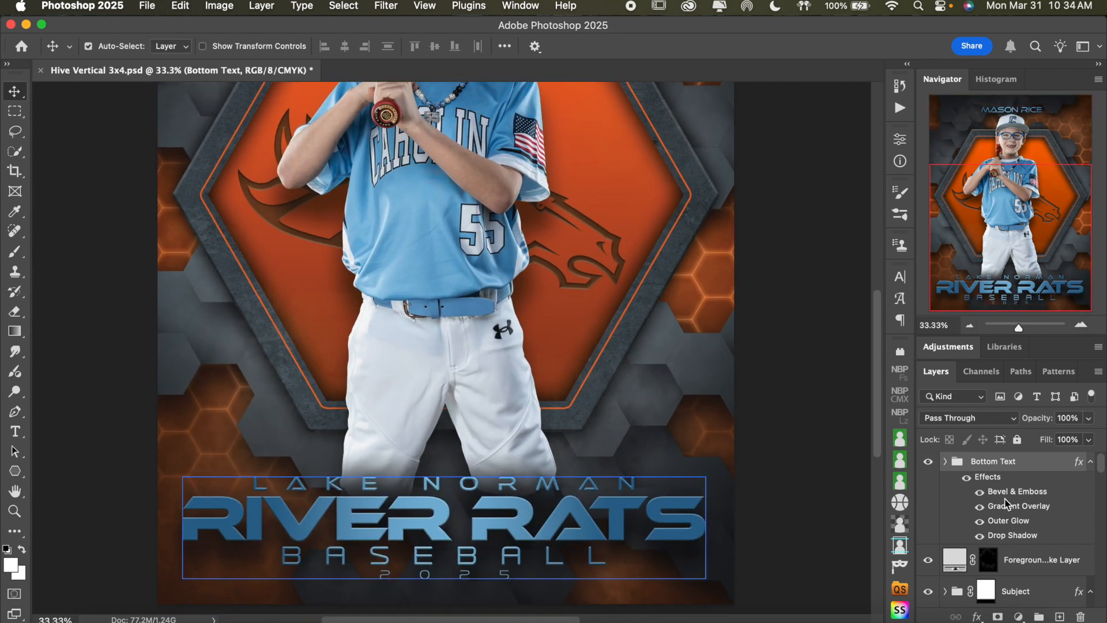
{"action": "double_click", "coordinate": [1001, 506]}
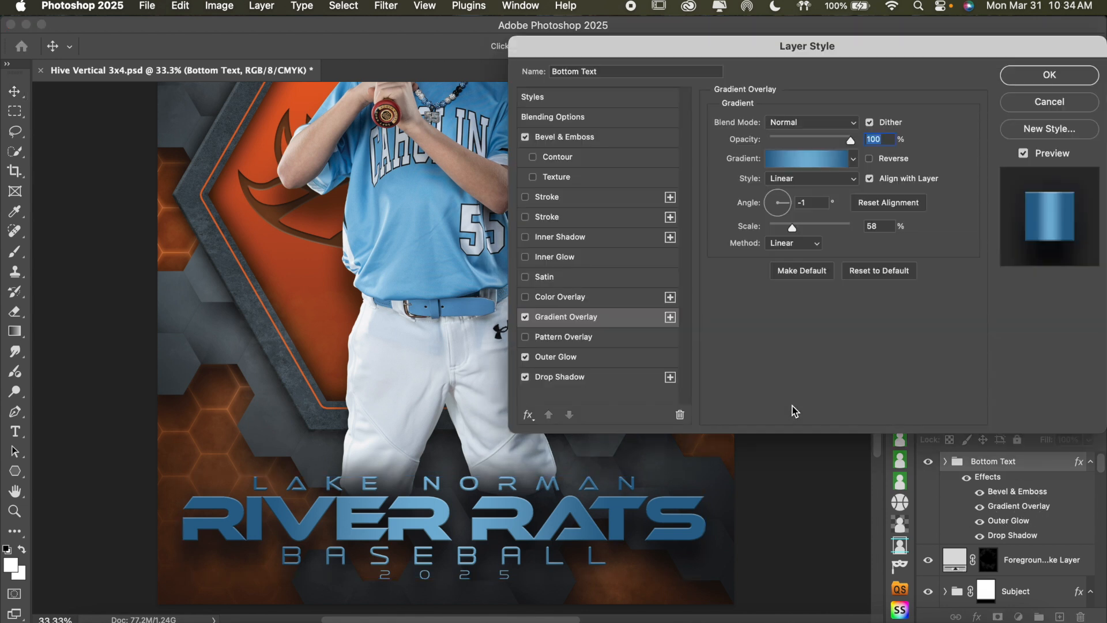
{"action": "left_click", "coordinate": [803, 167]}
{"action": "left_click", "coordinate": [624, 460]}
{"action": "left_click", "coordinate": [691, 527]}
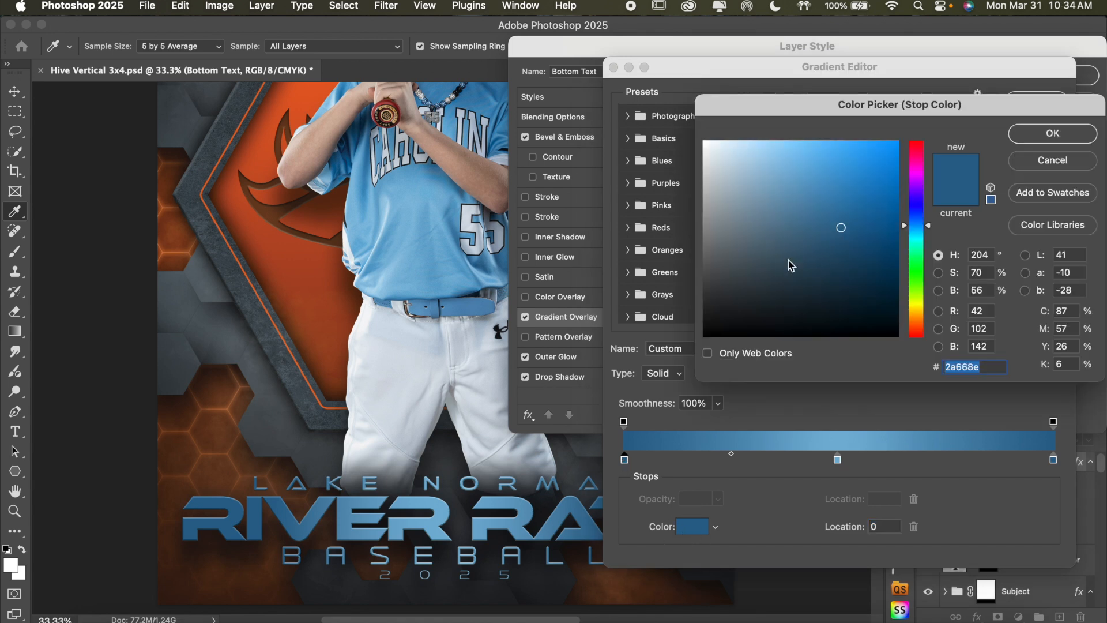
{"action": "left_click", "coordinate": [843, 203]}
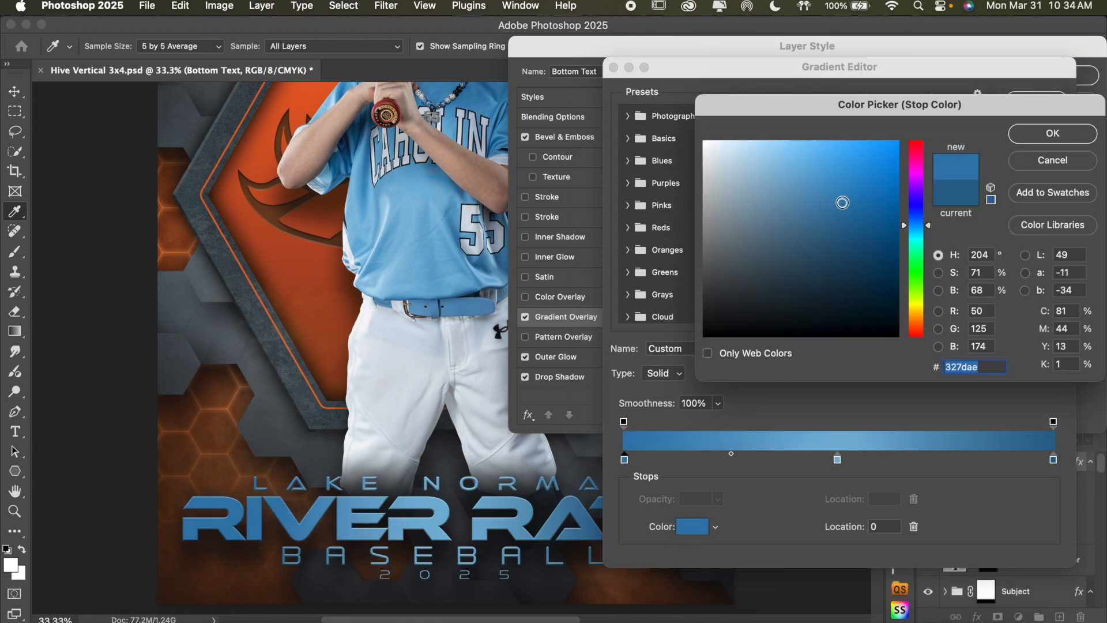
{"action": "left_click", "coordinate": [1041, 133]}
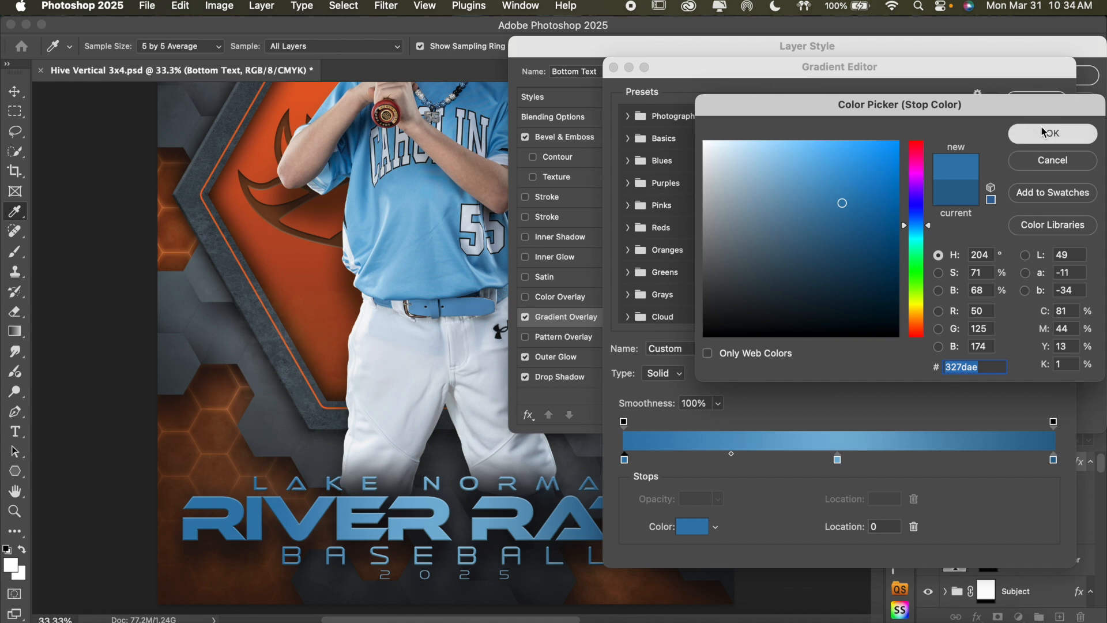
Set the Bottom Text gradient's color stop at location 100 to 327dae and apply the layer style
{"action": "left_click", "coordinate": [1054, 462]}
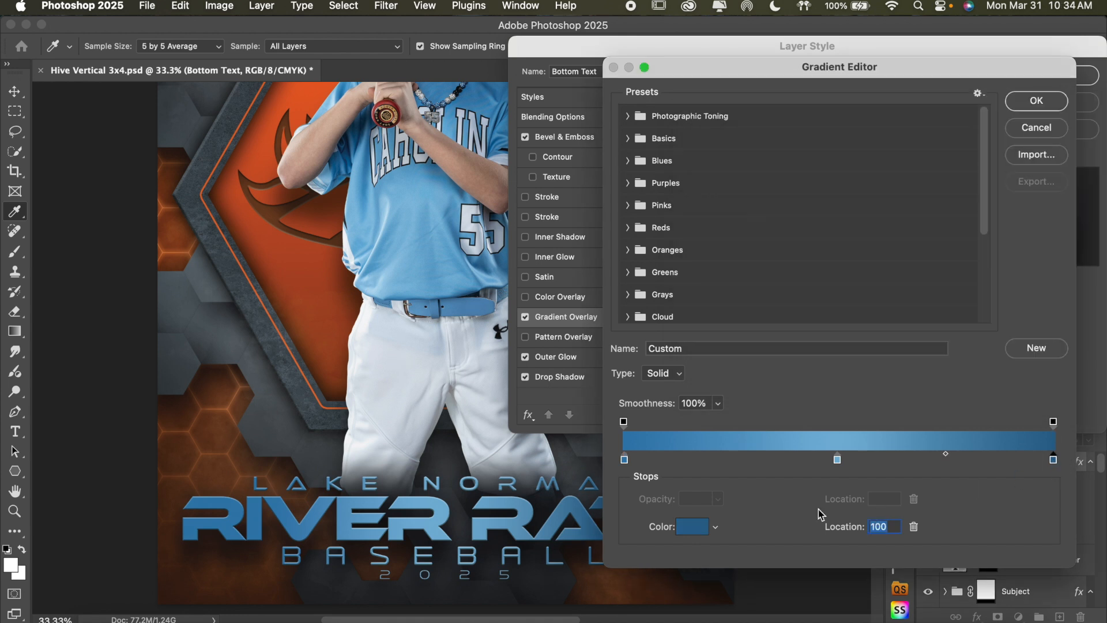
{"action": "left_click", "coordinate": [694, 527]}
{"action": "type", "text": "327dae"}
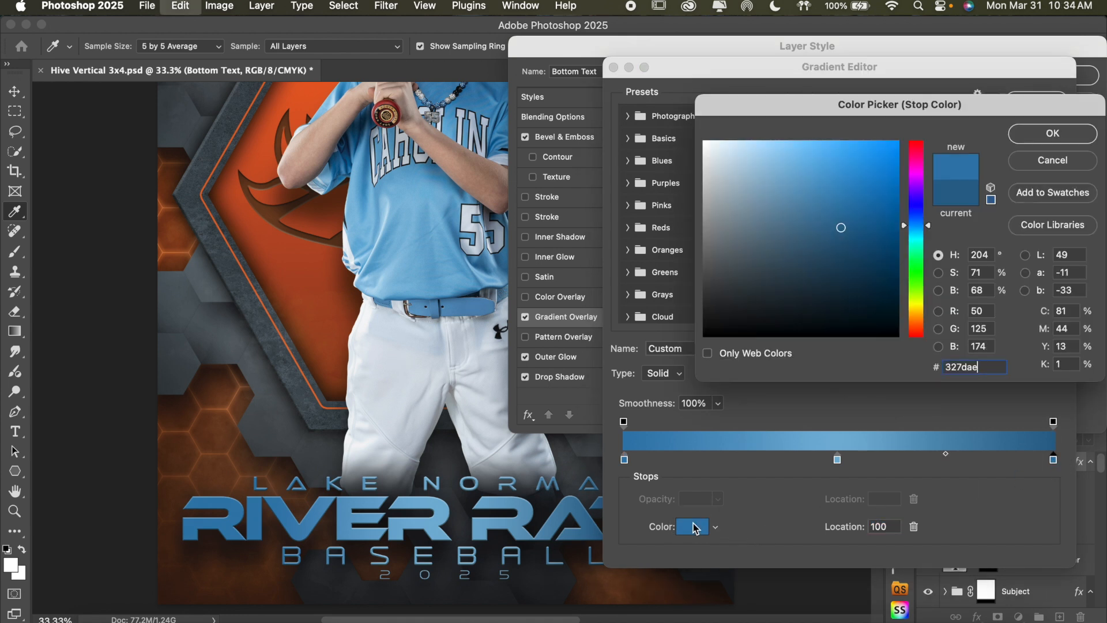
{"action": "left_click", "coordinate": [1071, 136]}
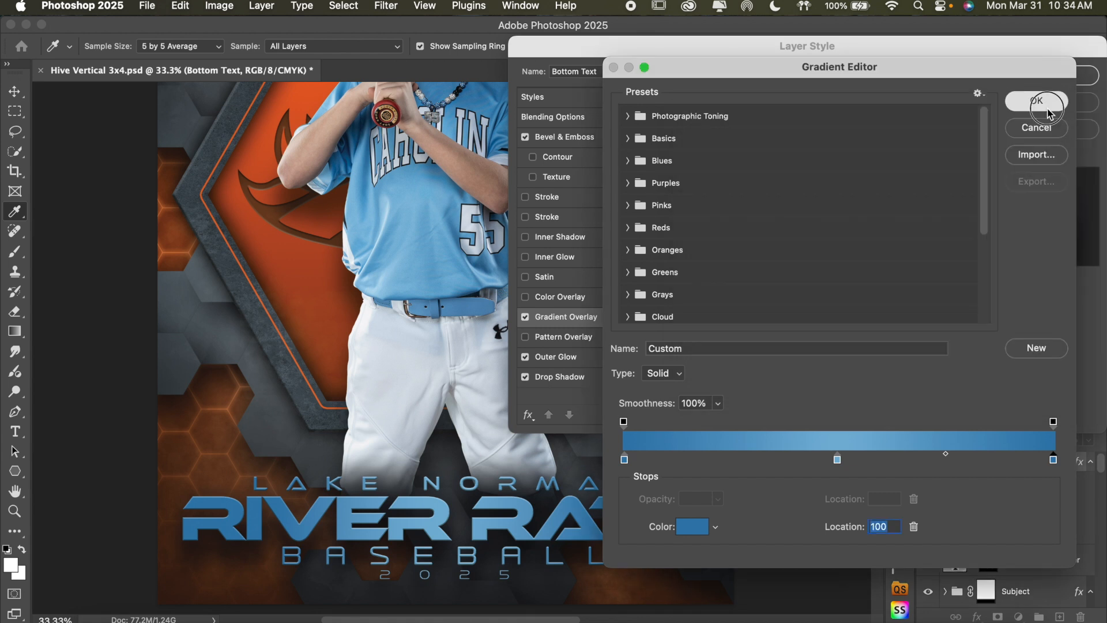
{"action": "left_click", "coordinate": [1055, 100]}
{"action": "left_click", "coordinate": [1056, 75]}
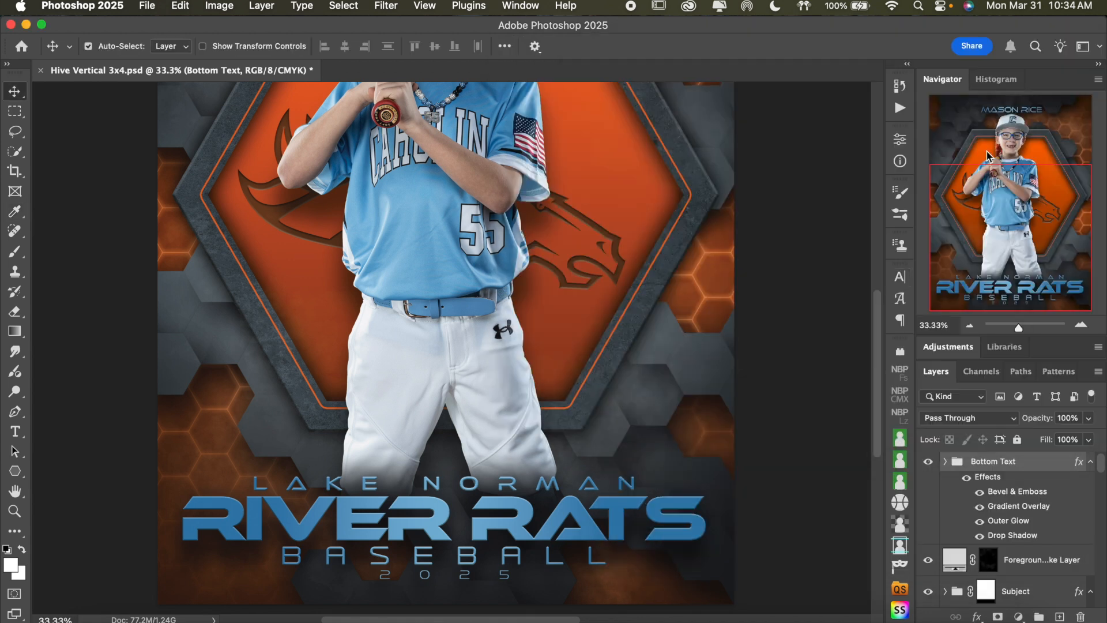
Collapse the HEX and Vignette groups in the layer stack
{"action": "left_click", "coordinate": [970, 325]}
{"action": "scroll", "coordinate": [748, 375], "scroll_direction": "up", "scroll_amount": 3}
{"action": "scroll", "coordinate": [748, 375], "scroll_direction": "down", "scroll_amount": 2}
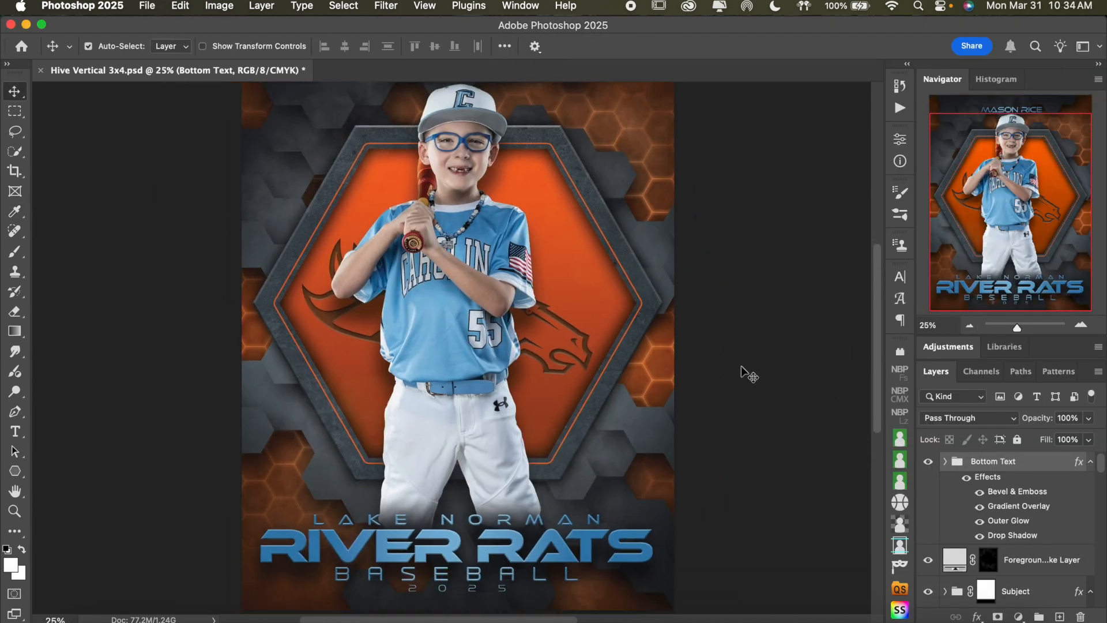
{"action": "scroll", "coordinate": [1014, 522], "scroll_direction": "down", "scroll_amount": 3}
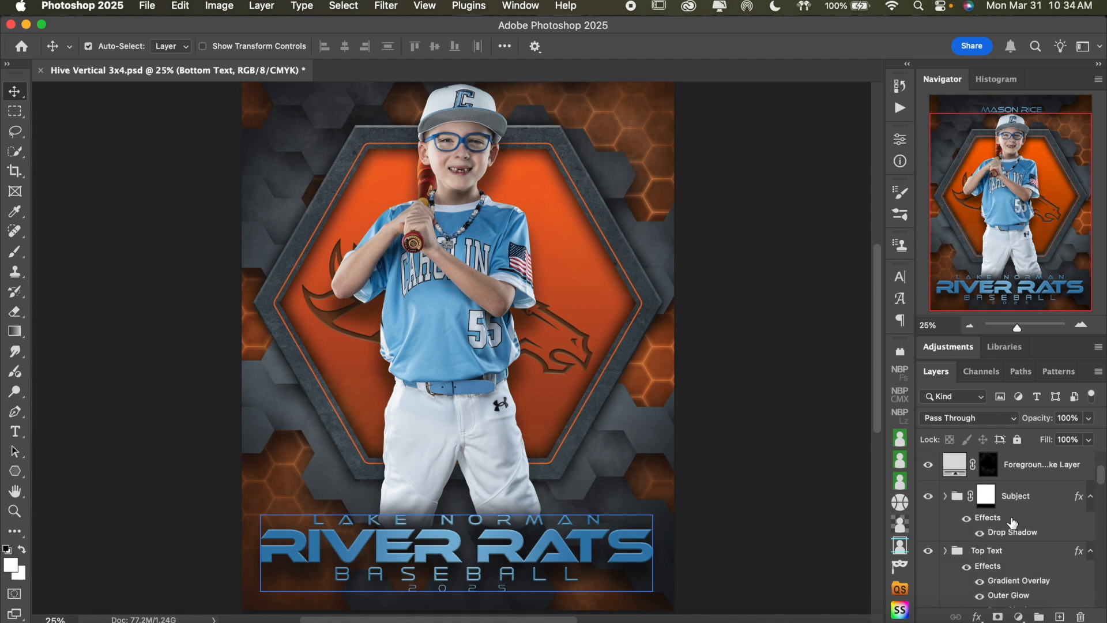
{"action": "scroll", "coordinate": [1013, 522], "scroll_direction": "down", "scroll_amount": 3}
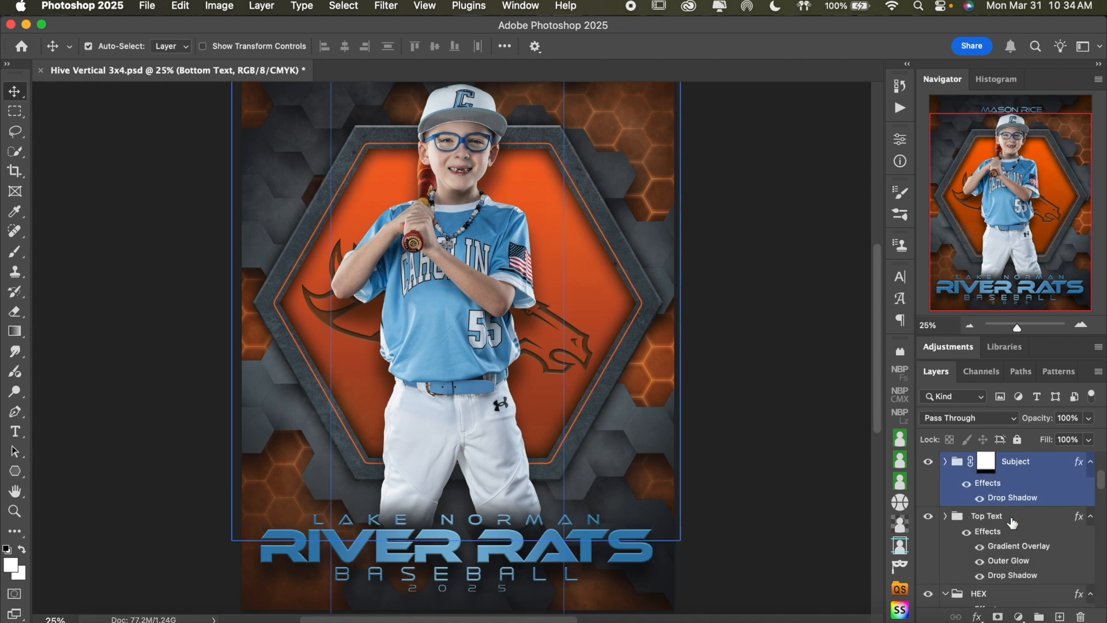
{"action": "left_click", "coordinate": [947, 518]}
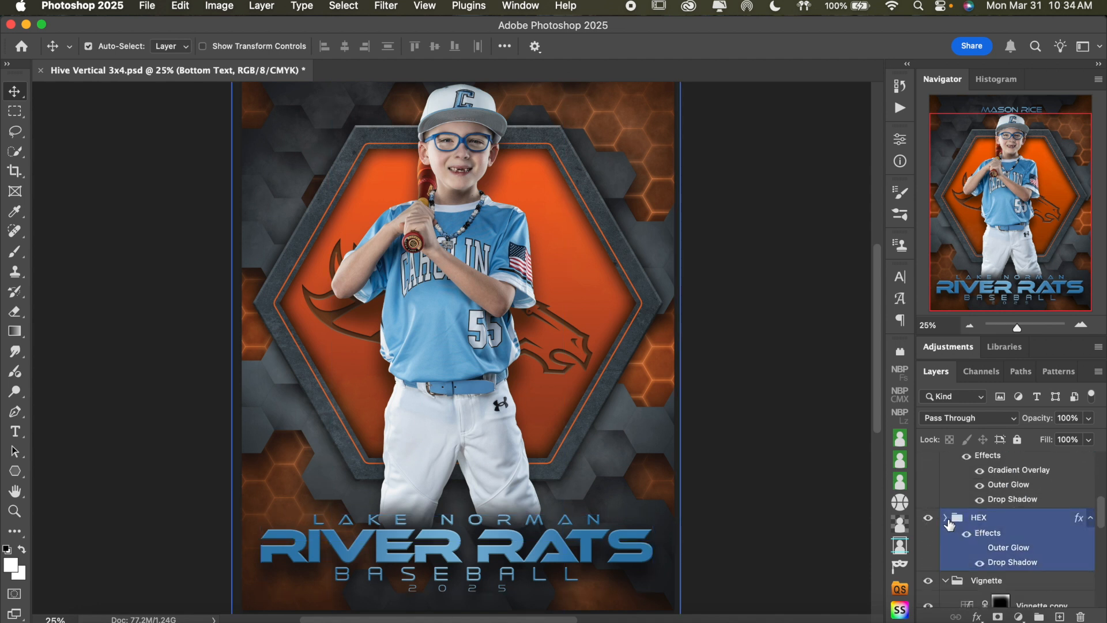
{"action": "left_click", "coordinate": [948, 518]}
{"action": "scroll", "coordinate": [1006, 534], "scroll_direction": "down", "scroll_amount": 2}
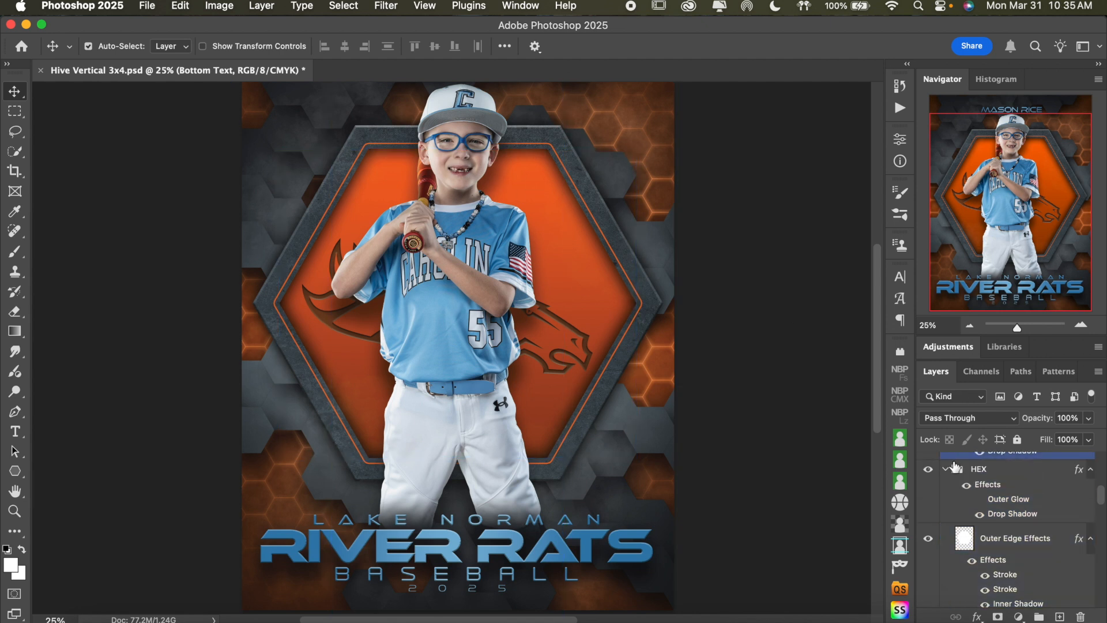
{"action": "left_click", "coordinate": [946, 470]}
{"action": "left_click", "coordinate": [946, 470]}
{"action": "scroll", "coordinate": [992, 502], "scroll_direction": "down", "scroll_amount": 1}
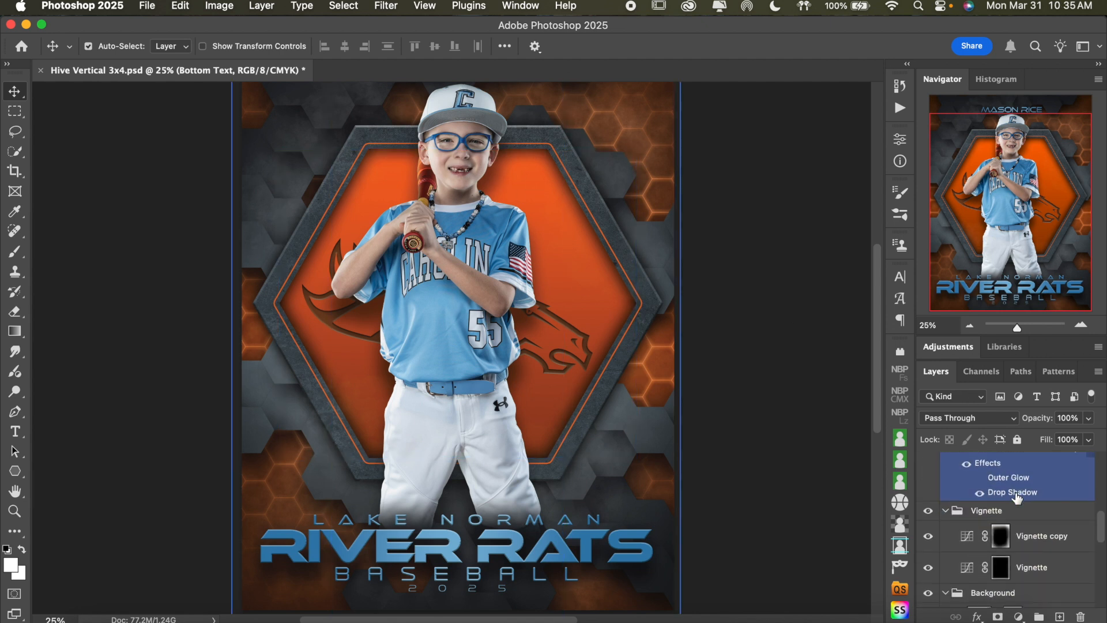
{"action": "left_click", "coordinate": [993, 503]}
{"action": "left_click", "coordinate": [946, 503]}
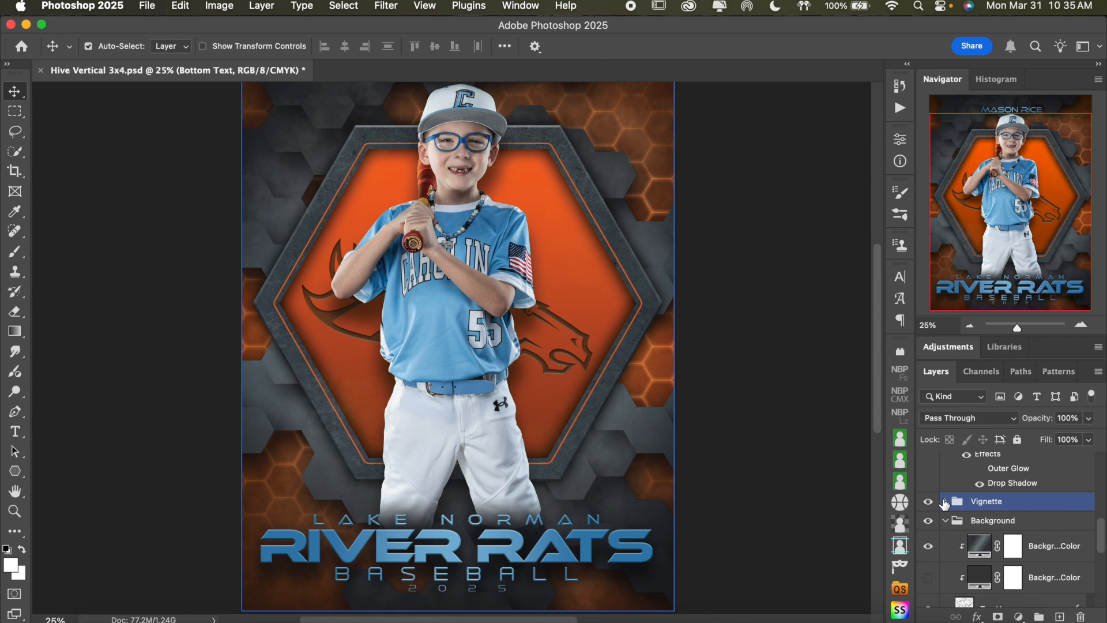
Compare the whole poster with the Vignette group hidden and shown
{"action": "left_click", "coordinate": [927, 503]}
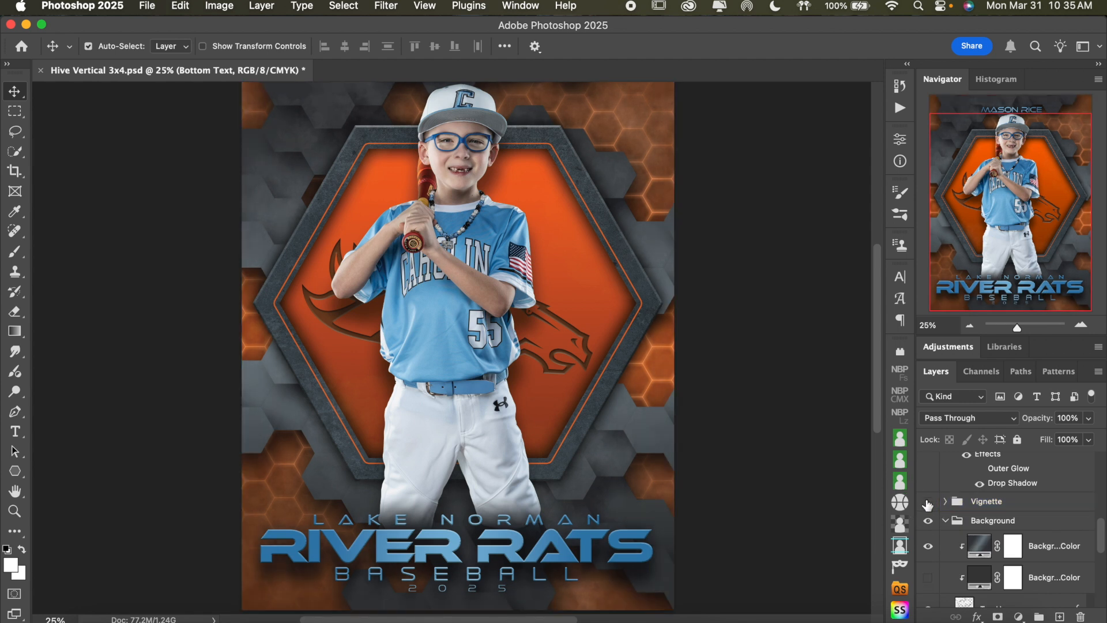
{"action": "left_click", "coordinate": [928, 504]}
{"action": "left_click", "coordinate": [928, 504]}
{"action": "left_click", "coordinate": [928, 504]}
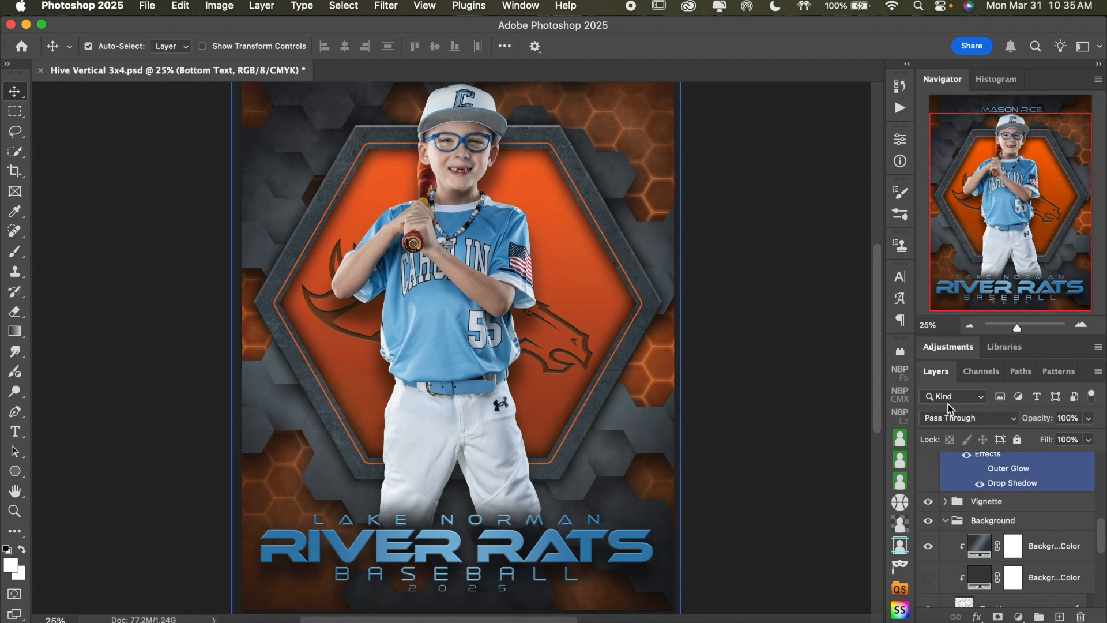
{"action": "left_click", "coordinate": [969, 325]}
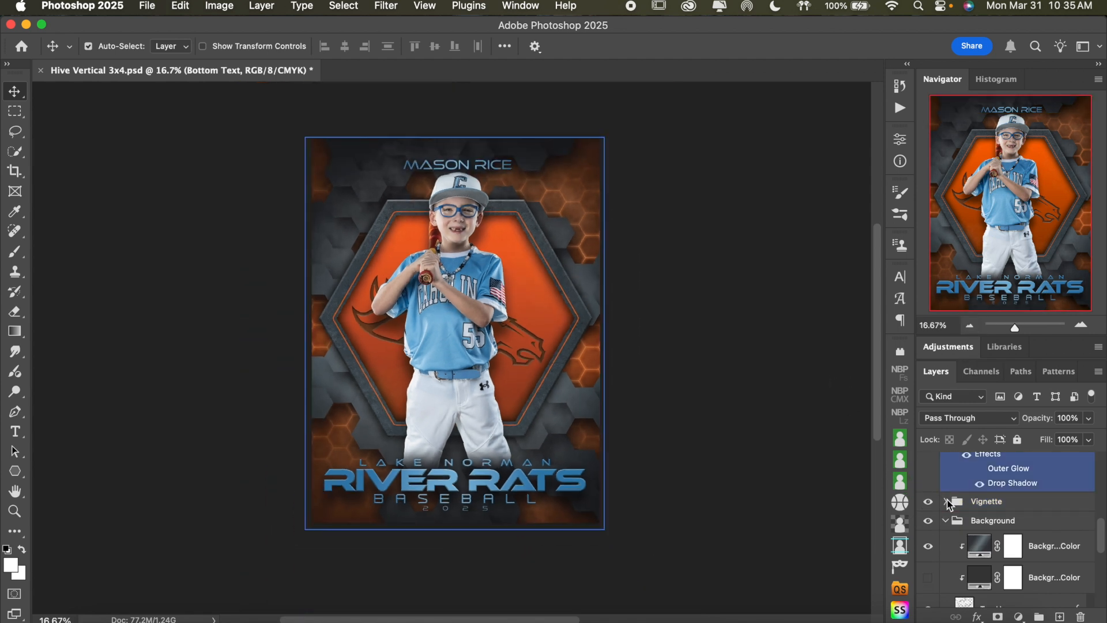
{"action": "left_click", "coordinate": [937, 503]}
{"action": "left_click", "coordinate": [928, 504]}
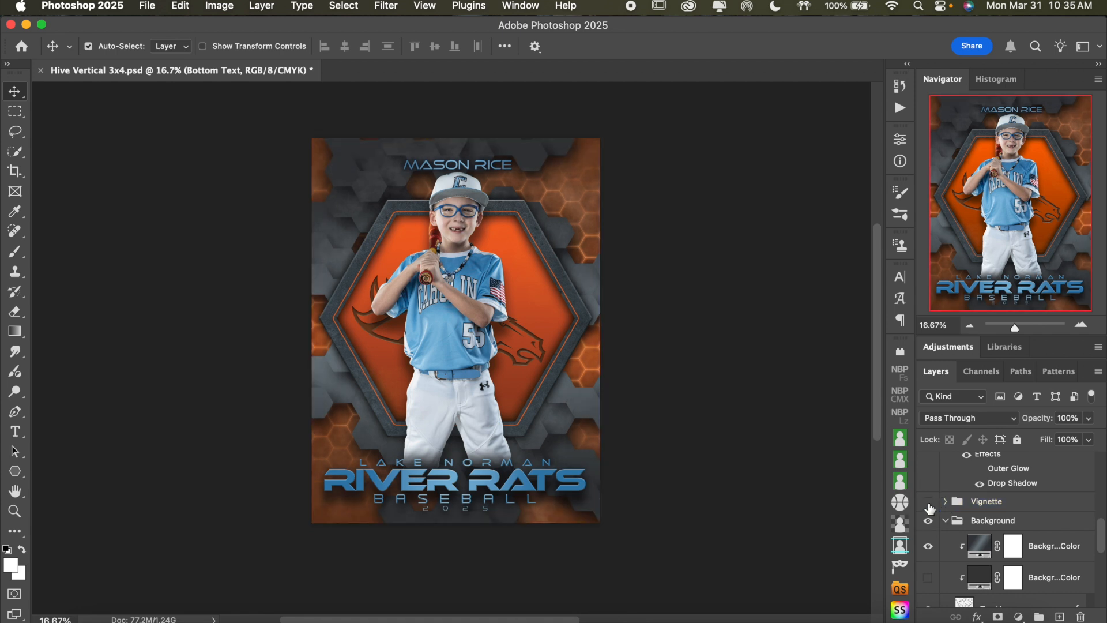
{"action": "left_click", "coordinate": [928, 502]}
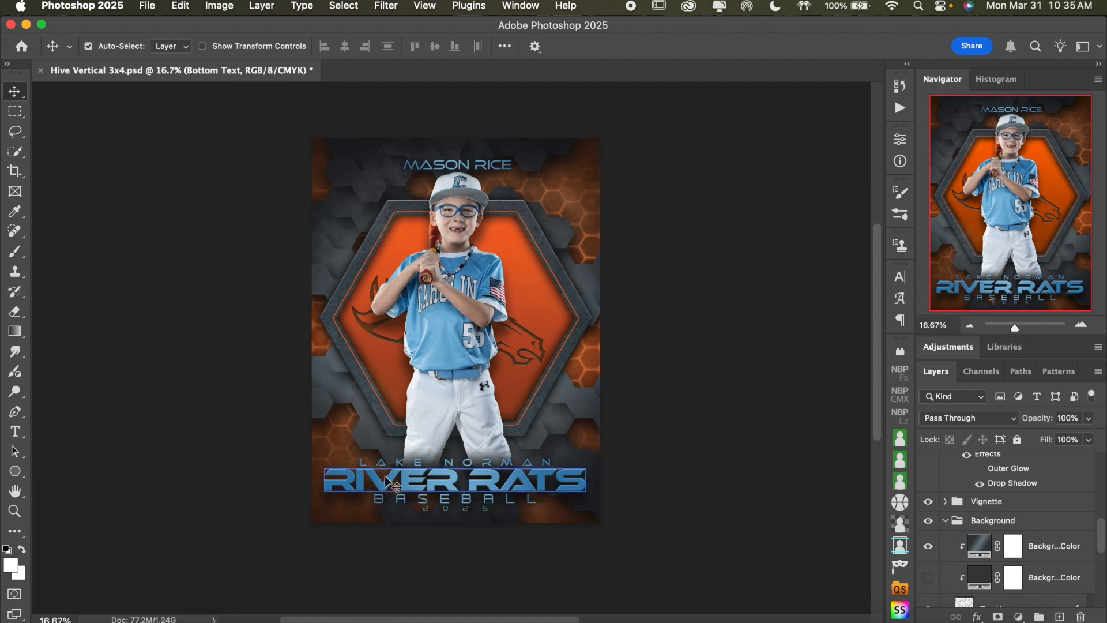
{"action": "left_click", "coordinate": [944, 522]}
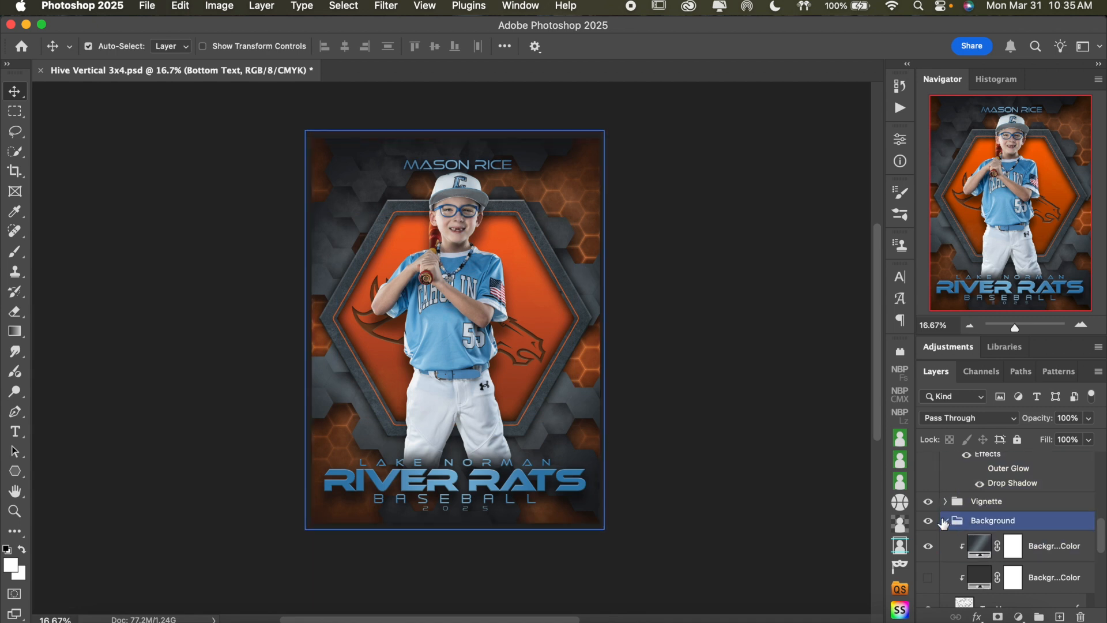
{"action": "left_click", "coordinate": [928, 502]}
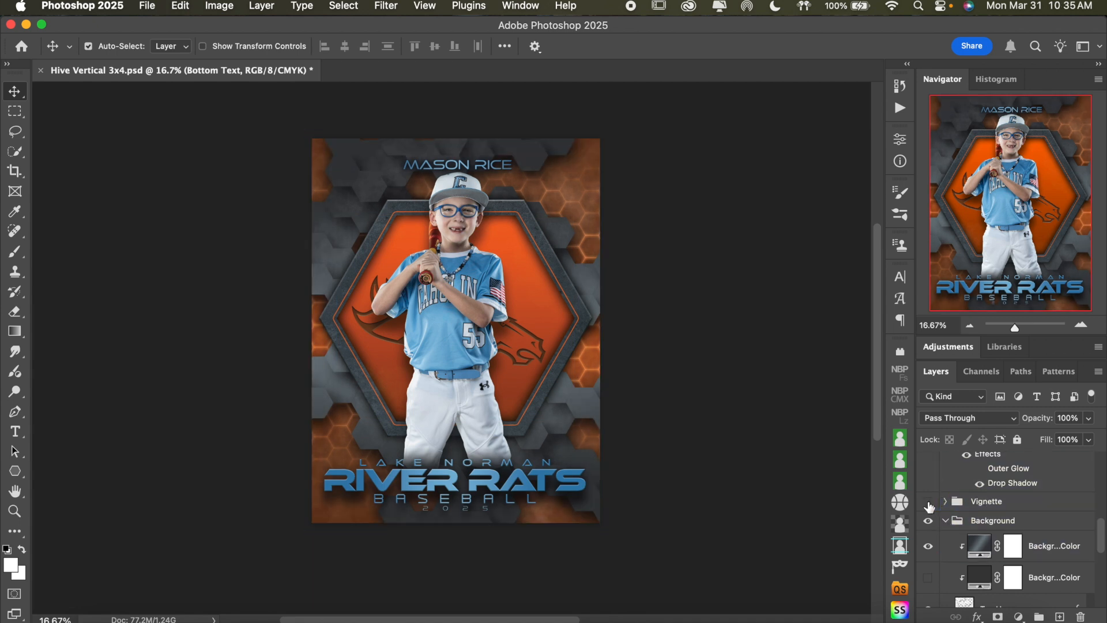
{"action": "left_click", "coordinate": [929, 501]}
Check the Vignette group's opacity control and compare the poster again with the group off and on
{"action": "left_click", "coordinate": [1034, 502]}
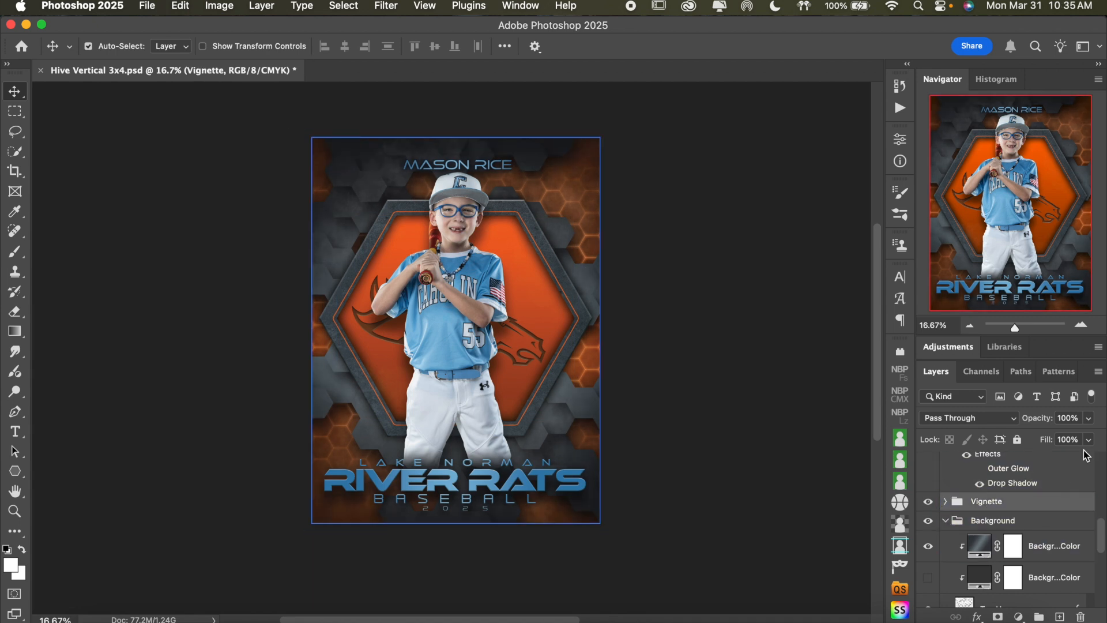
{"action": "left_click", "coordinate": [1090, 419]}
{"action": "mouse_move", "coordinate": [1092, 437]}
{"action": "left_mouse_down"}
{"action": "mouse_move", "coordinate": [1072, 438]}
{"action": "mouse_move", "coordinate": [1090, 437]}
{"action": "left_mouse_up"}
{"action": "left_click", "coordinate": [1047, 547]}
{"action": "scroll", "coordinate": [1047, 547], "scroll_direction": "down", "scroll_amount": 2}
{"action": "left_click", "coordinate": [929, 476]}
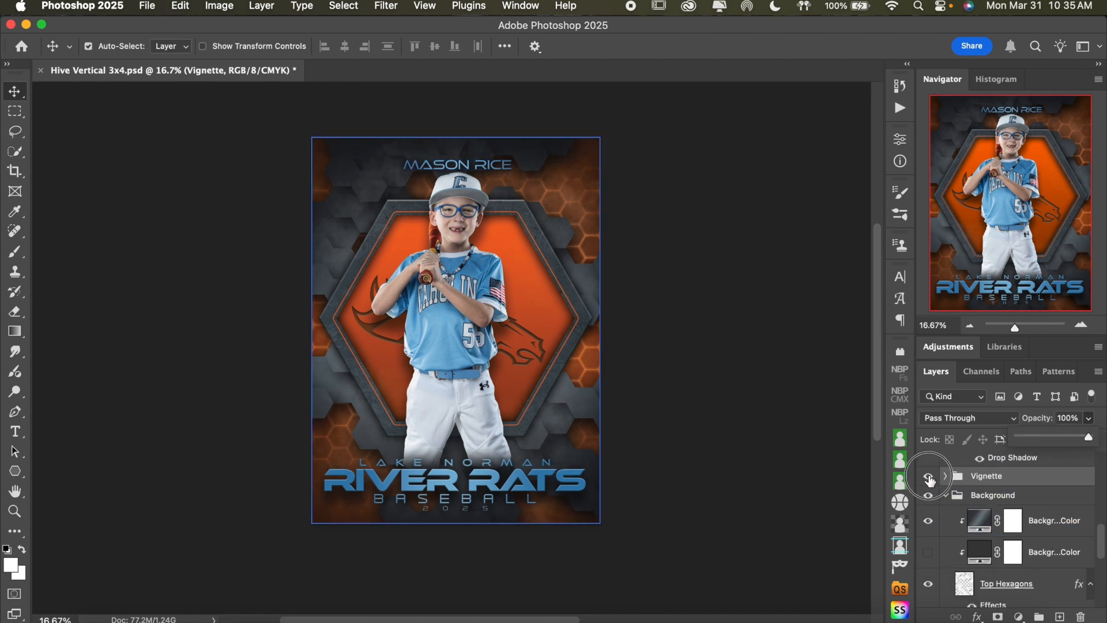
{"action": "left_click", "coordinate": [929, 476]}
Examine what the uppermost color layer in the Background group contributes by hiding and showing it
{"action": "left_click", "coordinate": [1007, 528]}
{"action": "scroll", "coordinate": [1007, 530], "scroll_direction": "down", "scroll_amount": 5}
{"action": "scroll", "coordinate": [1007, 530], "scroll_direction": "up", "scroll_amount": 6}
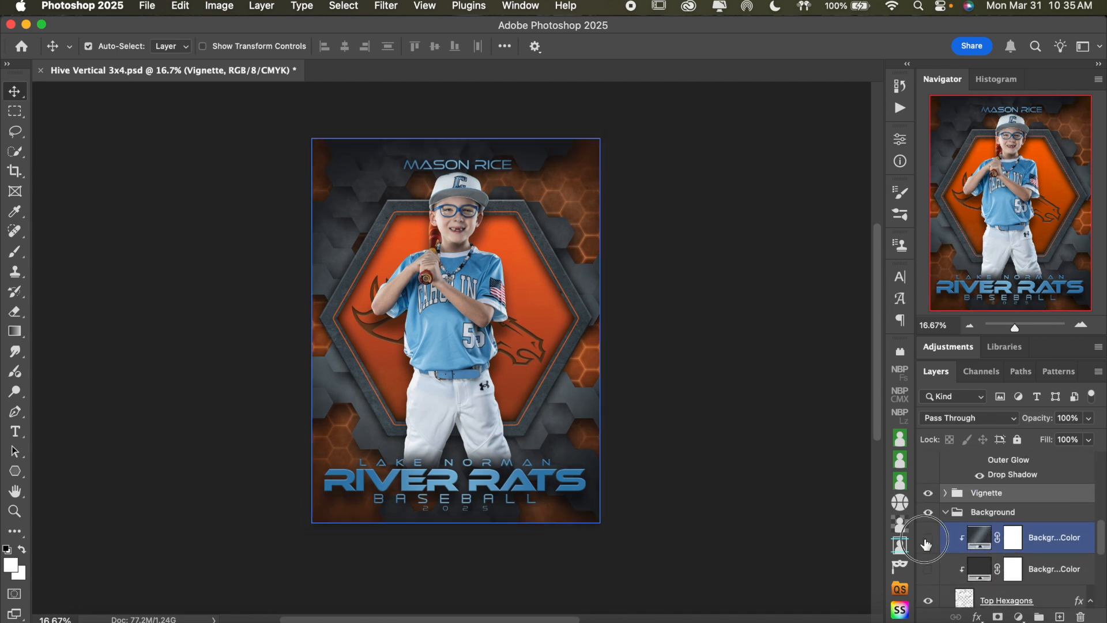
{"action": "left_click", "coordinate": [926, 541]}
{"action": "left_click", "coordinate": [927, 541]}
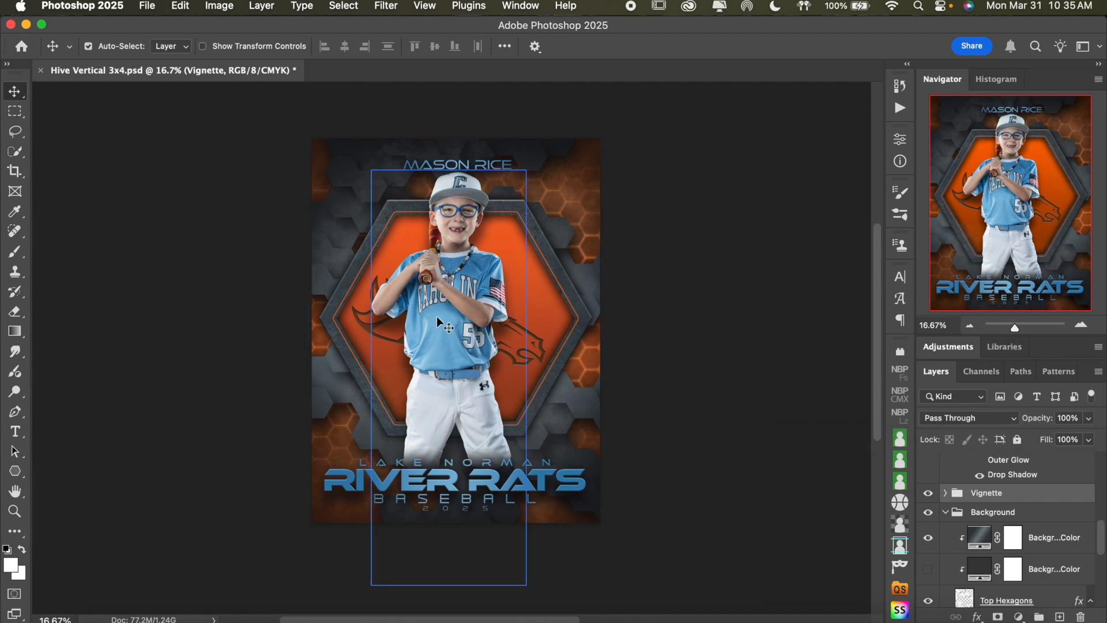
Examine the athlete's jersey and the vignette shading up close, and return to a view of the full figure
{"action": "left_click", "coordinate": [1079, 326]}
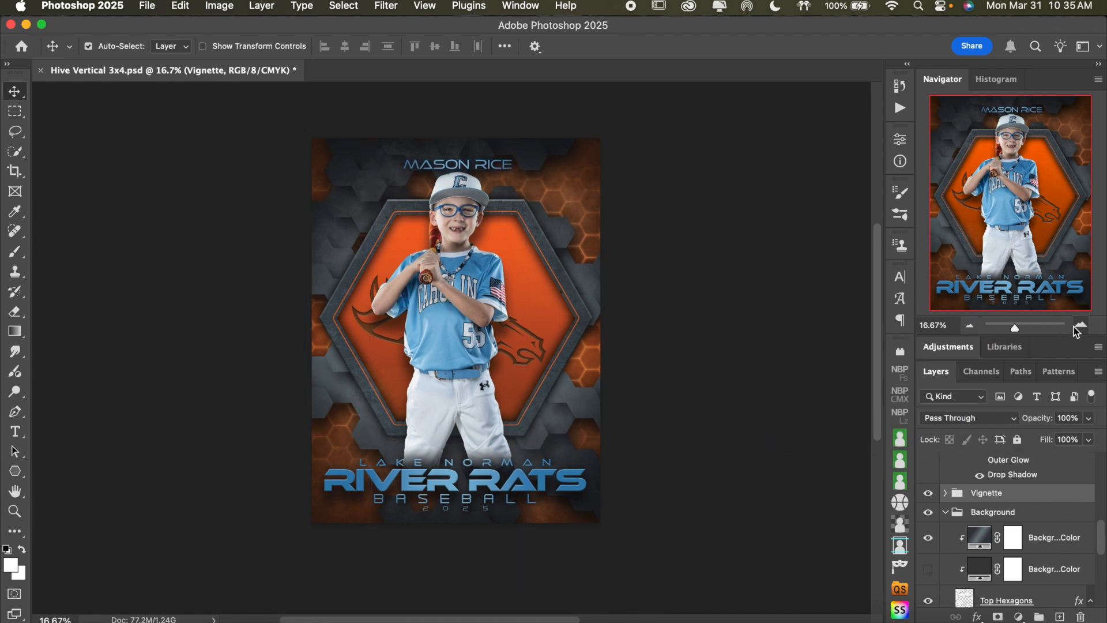
{"action": "left_click", "coordinate": [1079, 326]}
{"action": "left_click", "coordinate": [1078, 327]}
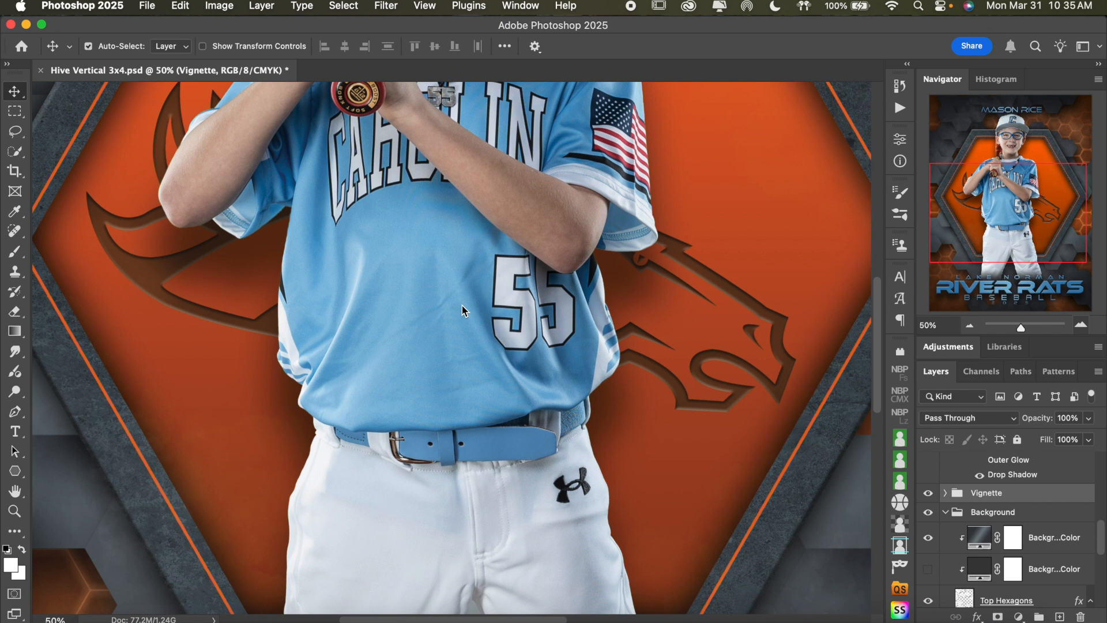
{"action": "key", "text": "super+equal"}
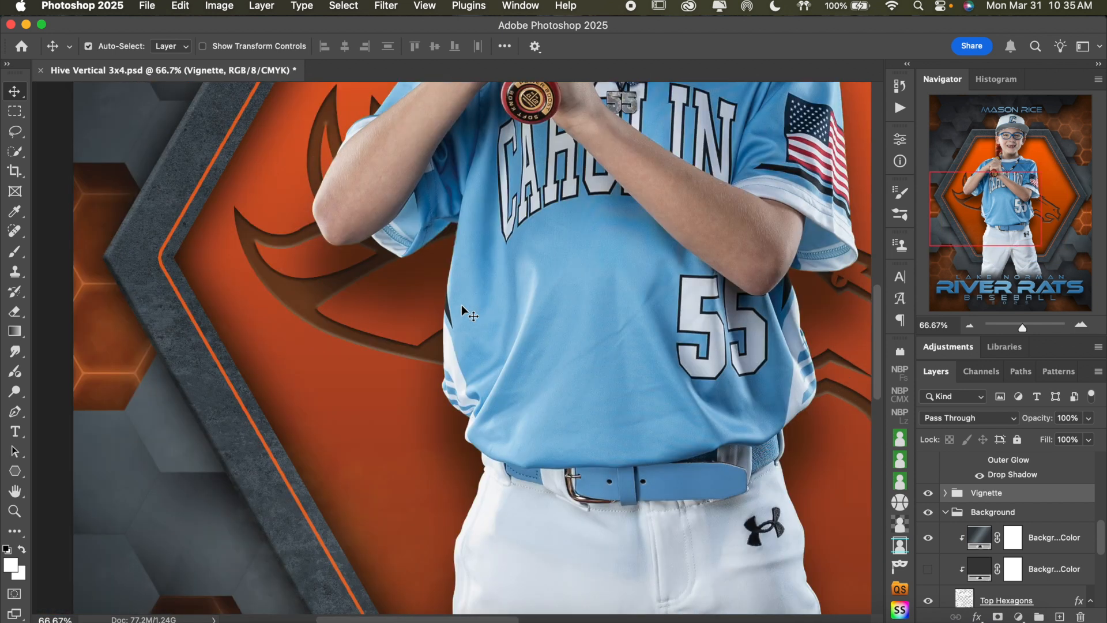
{"action": "scroll", "coordinate": [462, 310], "scroll_direction": "up", "scroll_amount": 5}
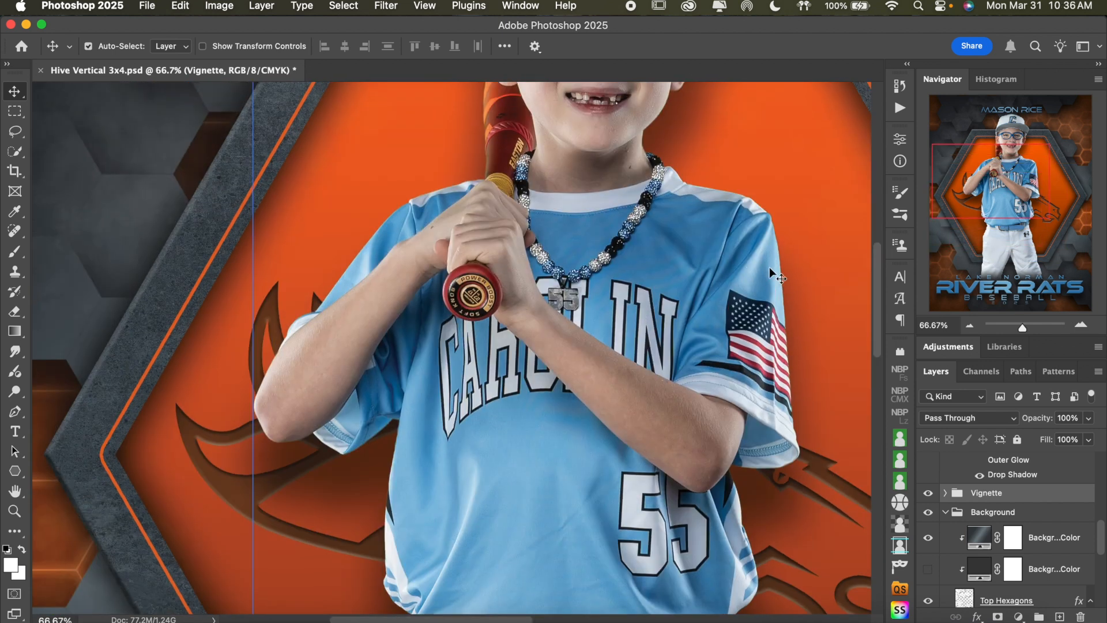
{"action": "left_click", "coordinate": [969, 325]}
{"action": "left_click", "coordinate": [970, 325]}
{"action": "left_click", "coordinate": [969, 325]}
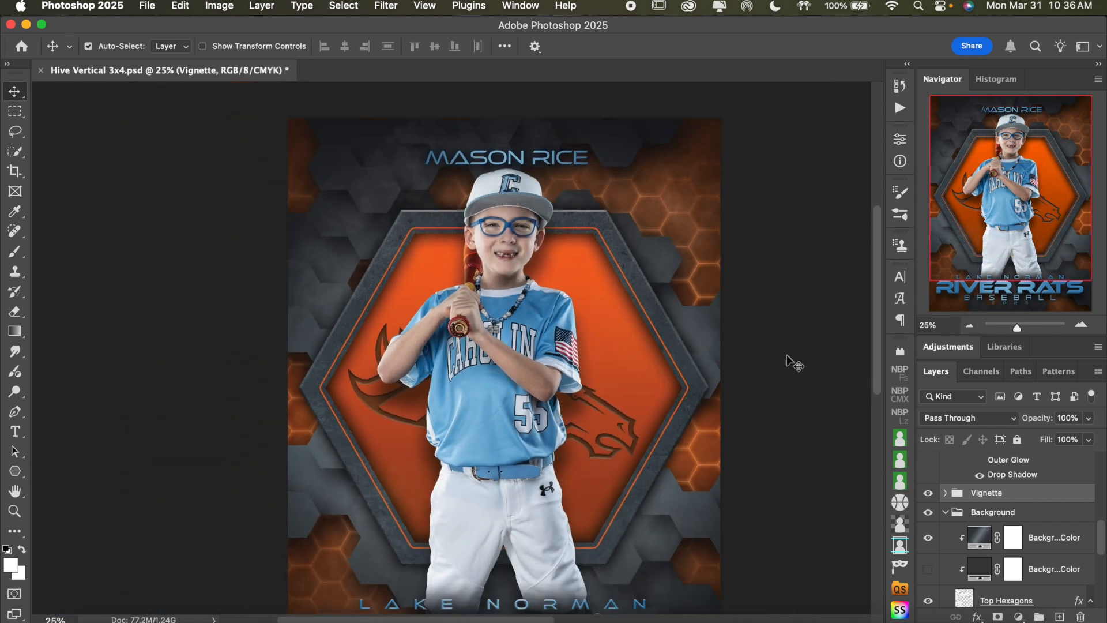
{"action": "scroll", "coordinate": [794, 362], "scroll_direction": "down", "scroll_amount": 3}
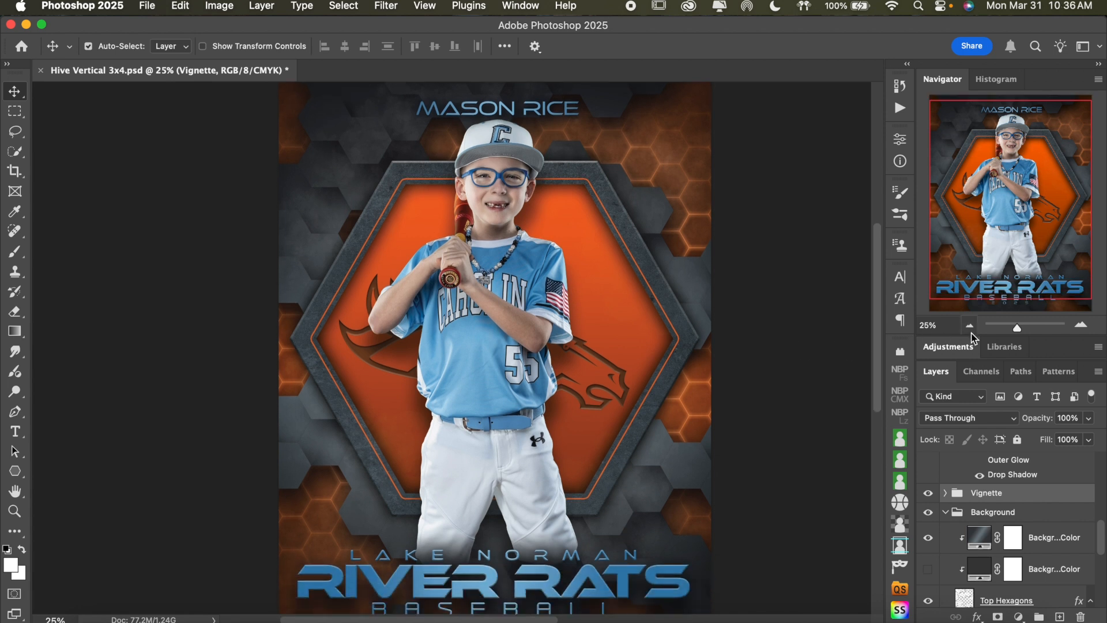
Compare the poster with and without the Background Gradient Color layer and check its gradient fill settings without changing them
{"action": "scroll", "coordinate": [987, 519], "scroll_direction": "down", "scroll_amount": 3}
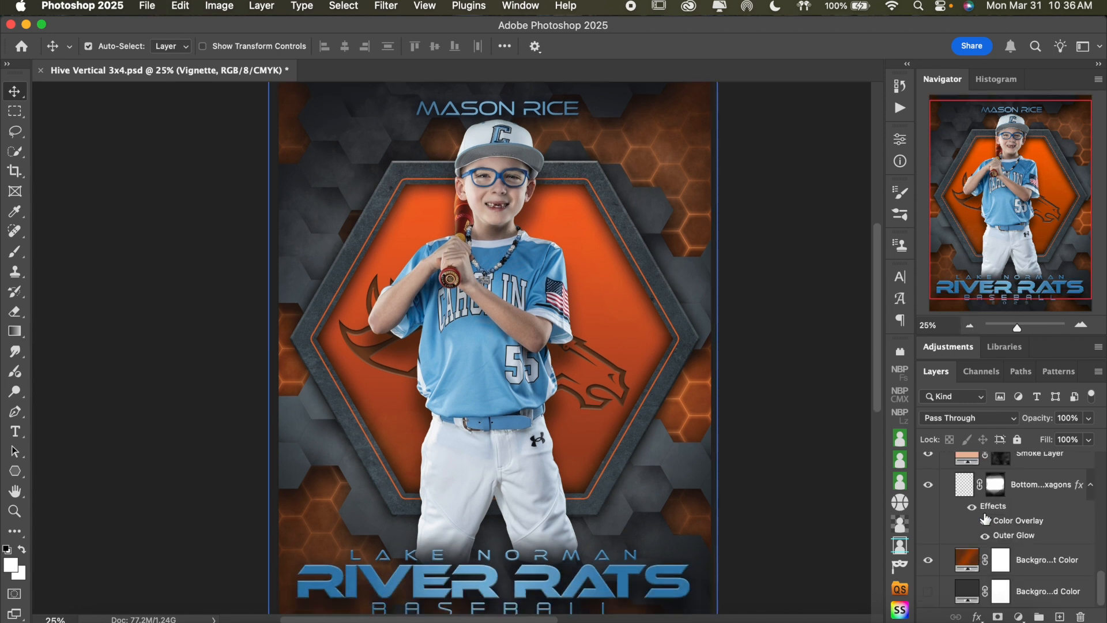
{"action": "left_click", "coordinate": [928, 562]}
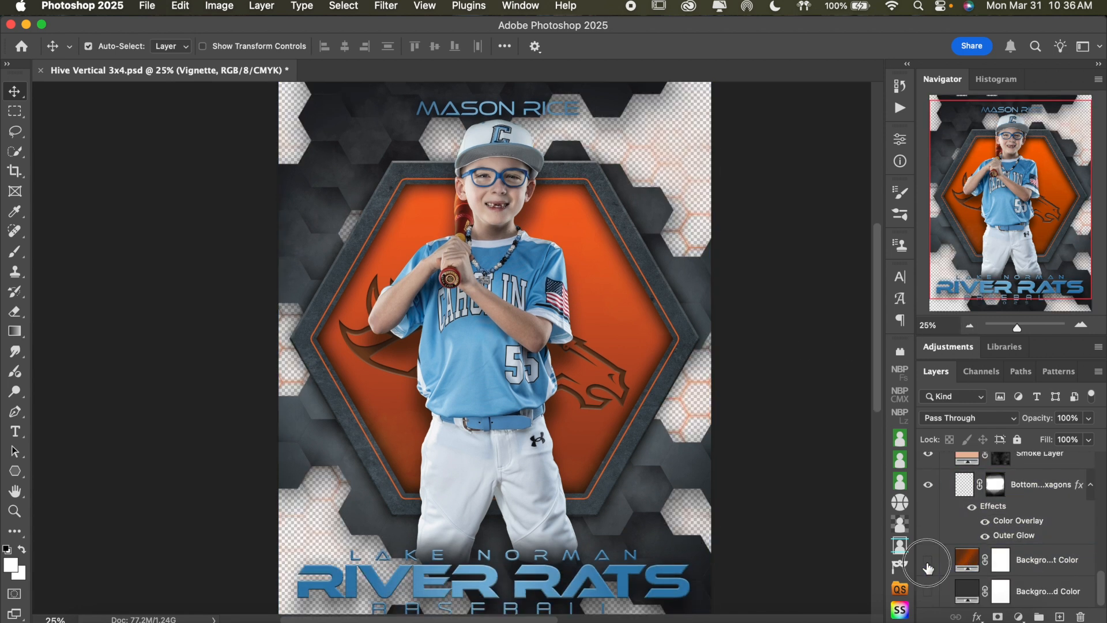
{"action": "left_click", "coordinate": [928, 563]}
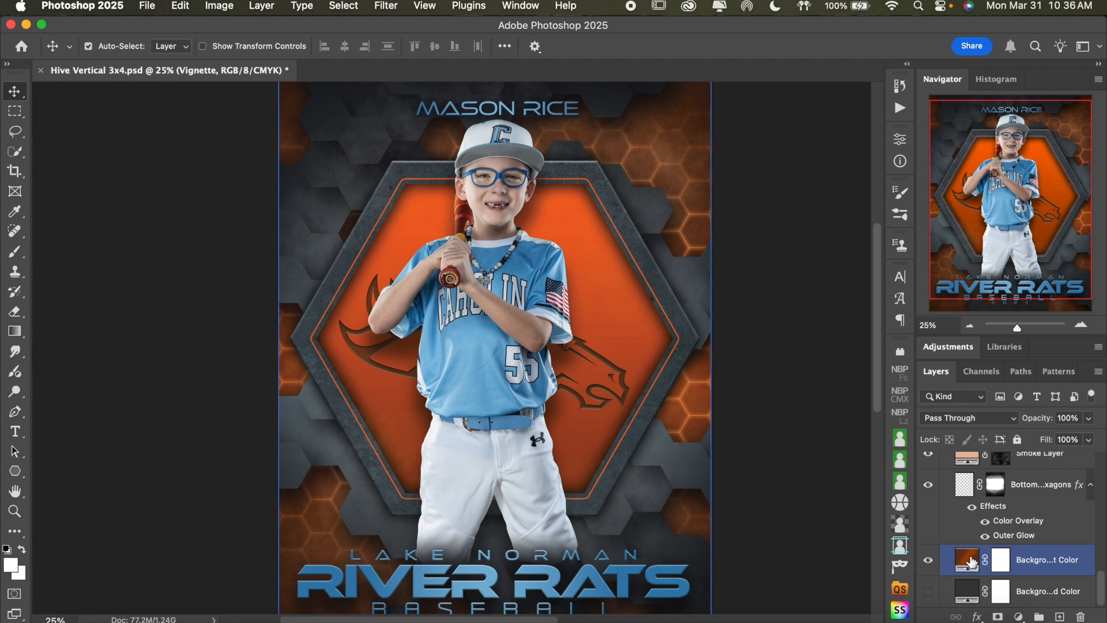
{"action": "double_click", "coordinate": [972, 562]}
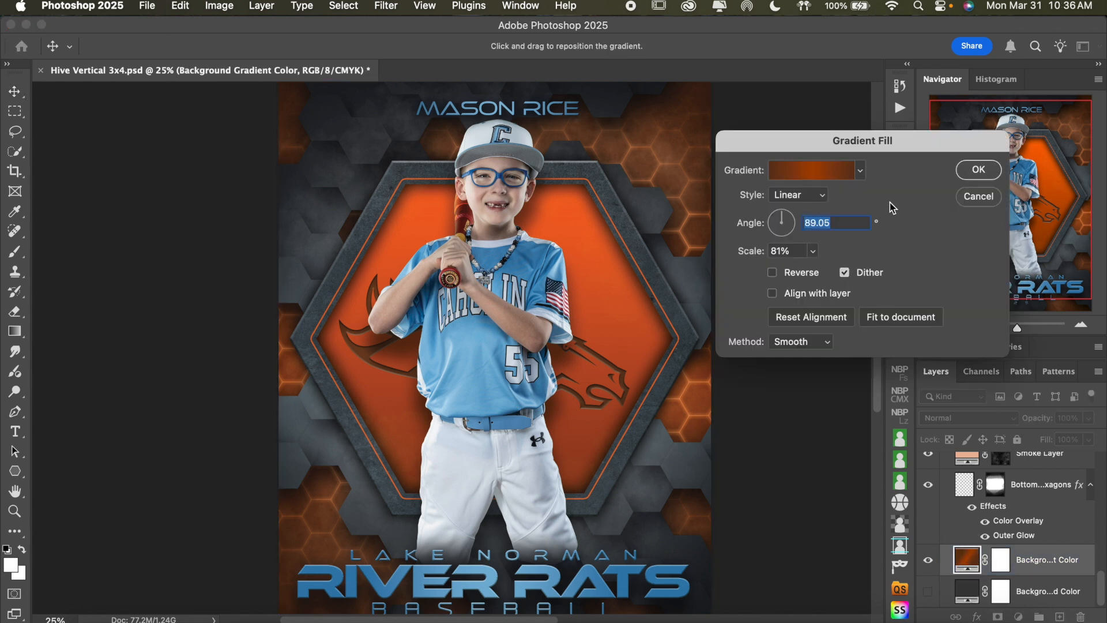
{"action": "left_click", "coordinate": [984, 197]}
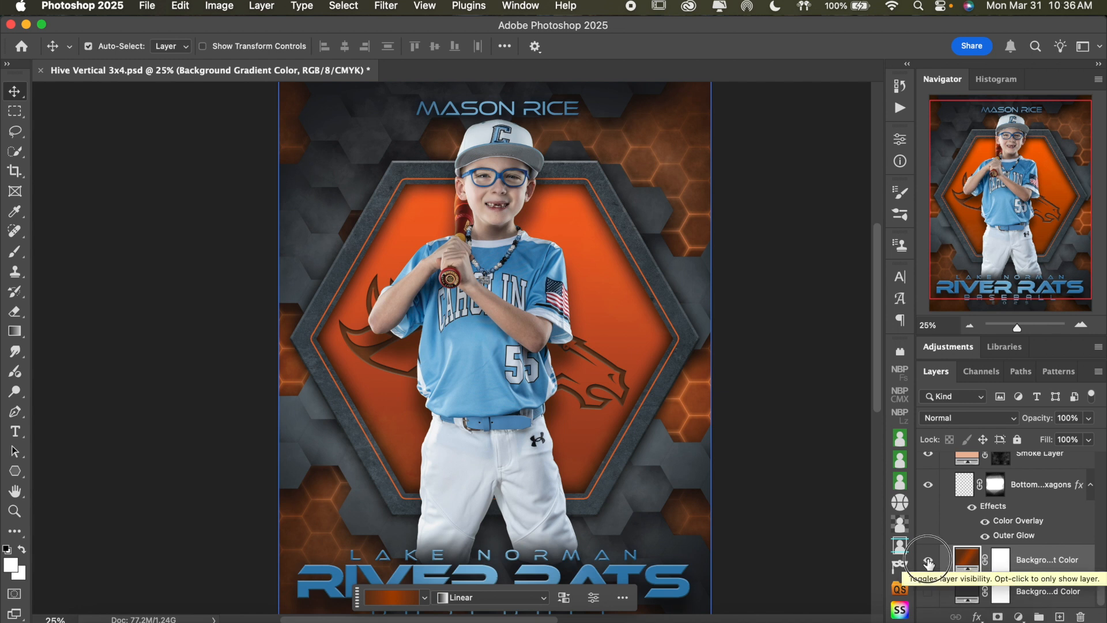
{"action": "left_click", "coordinate": [929, 561]}
{"action": "left_click", "coordinate": [929, 562]}
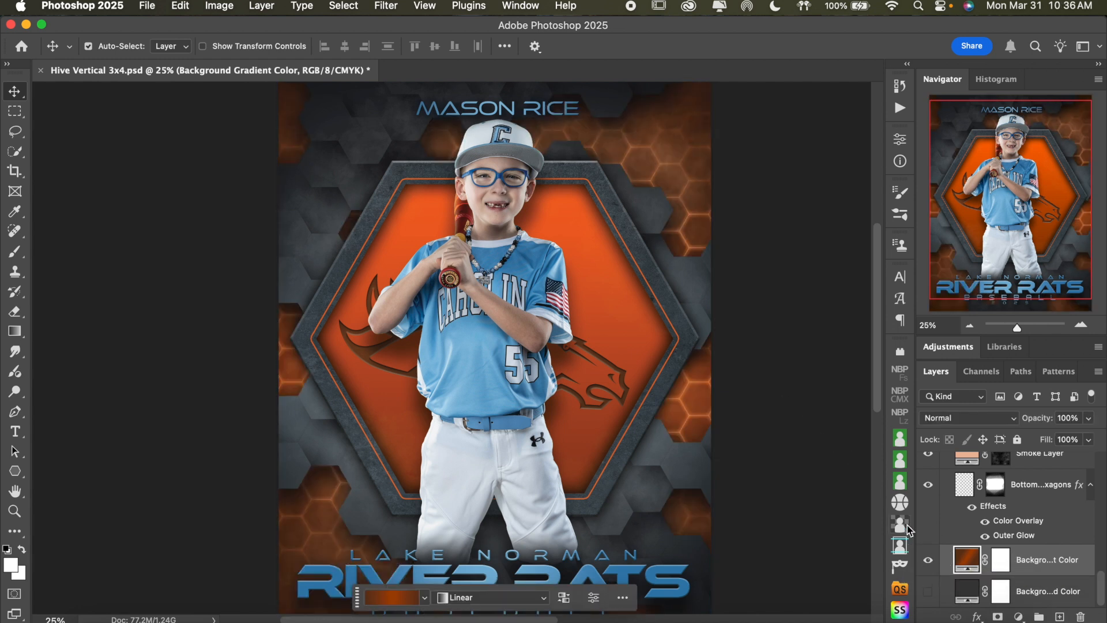
Try the solid background color layer in place of Background Gradient Color, and switch back to the gradient
{"action": "left_click", "coordinate": [929, 563]}
{"action": "left_click", "coordinate": [929, 591]}
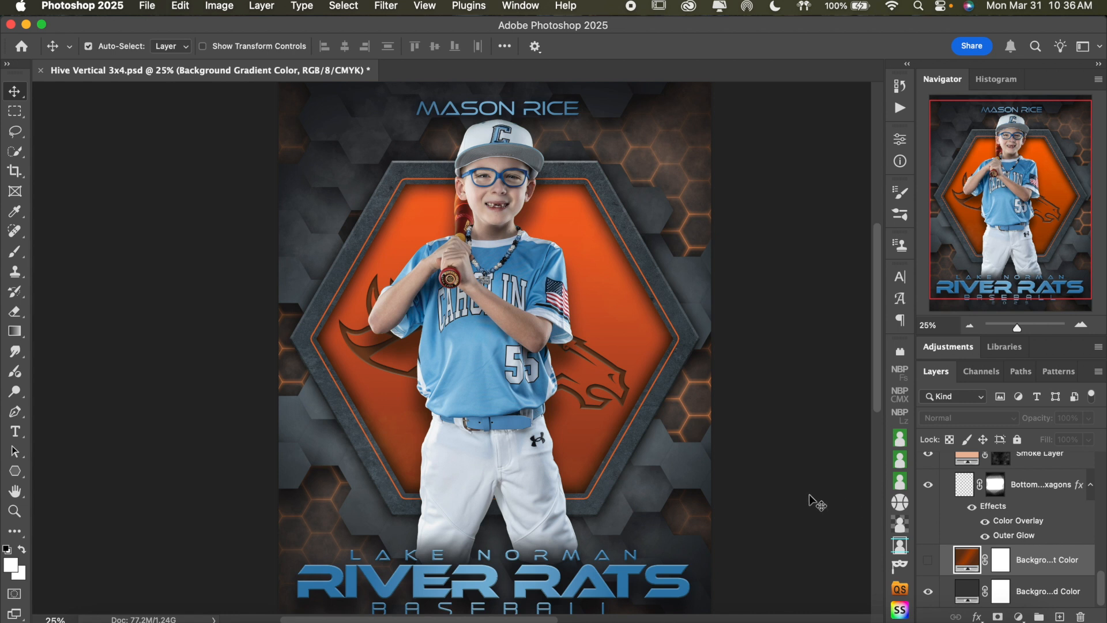
{"action": "scroll", "coordinate": [815, 504], "scroll_direction": "up", "scroll_amount": 3}
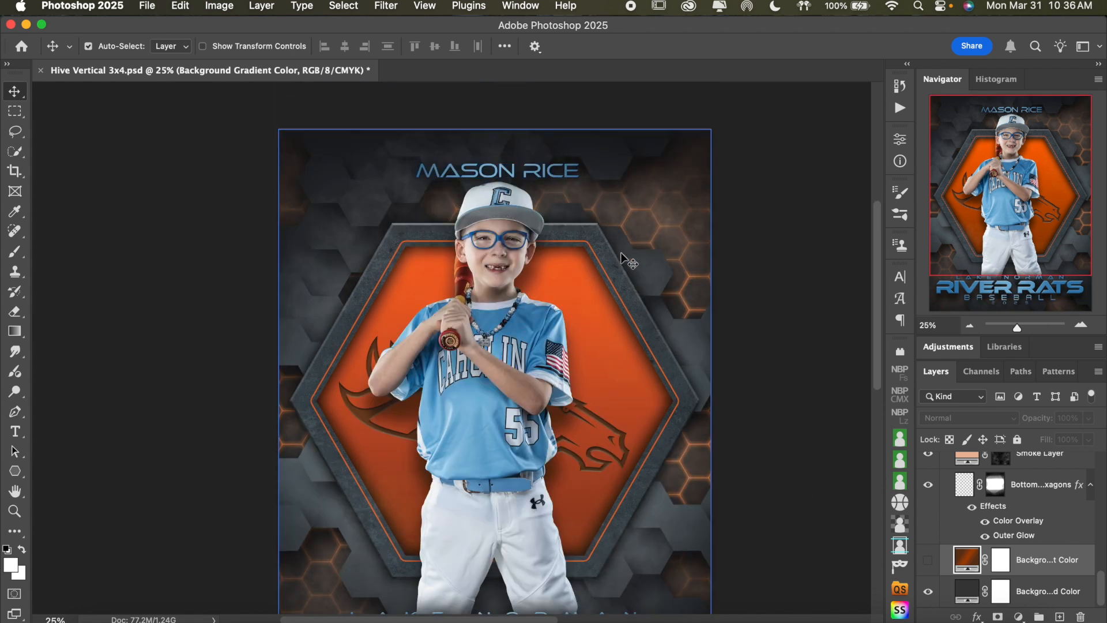
{"action": "left_click", "coordinate": [933, 590]}
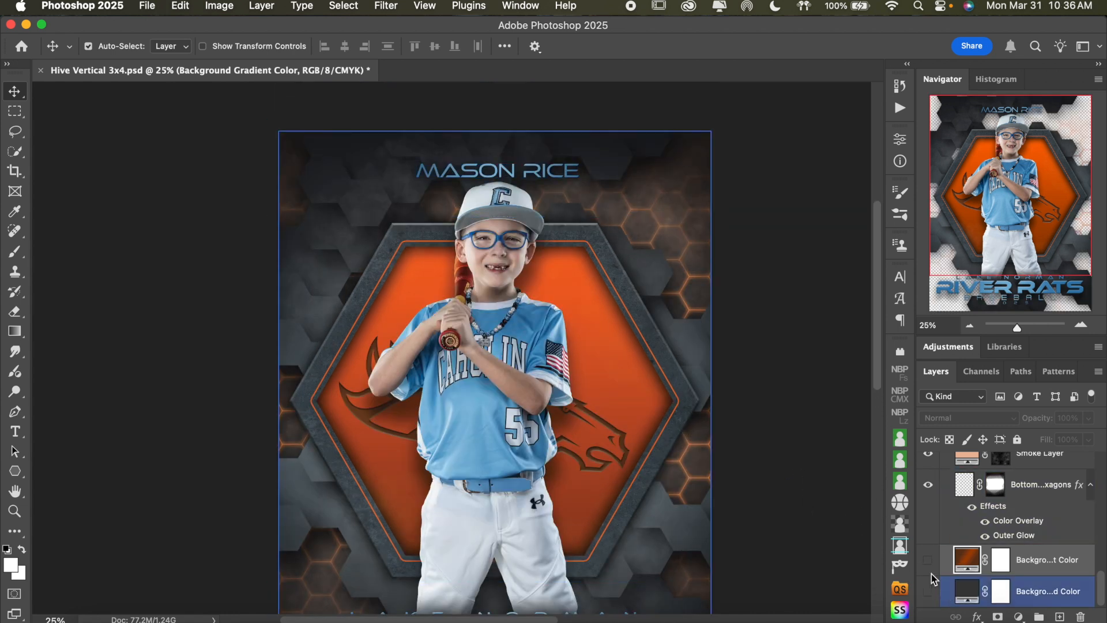
{"action": "left_click", "coordinate": [929, 592]}
{"action": "left_click", "coordinate": [929, 559]}
Set the Background Gradient Color layer's color stop at location 50 to 7db8da, sampled from the athlete's blue jersey
{"action": "left_click", "coordinate": [974, 562]}
{"action": "left_click", "coordinate": [973, 563]}
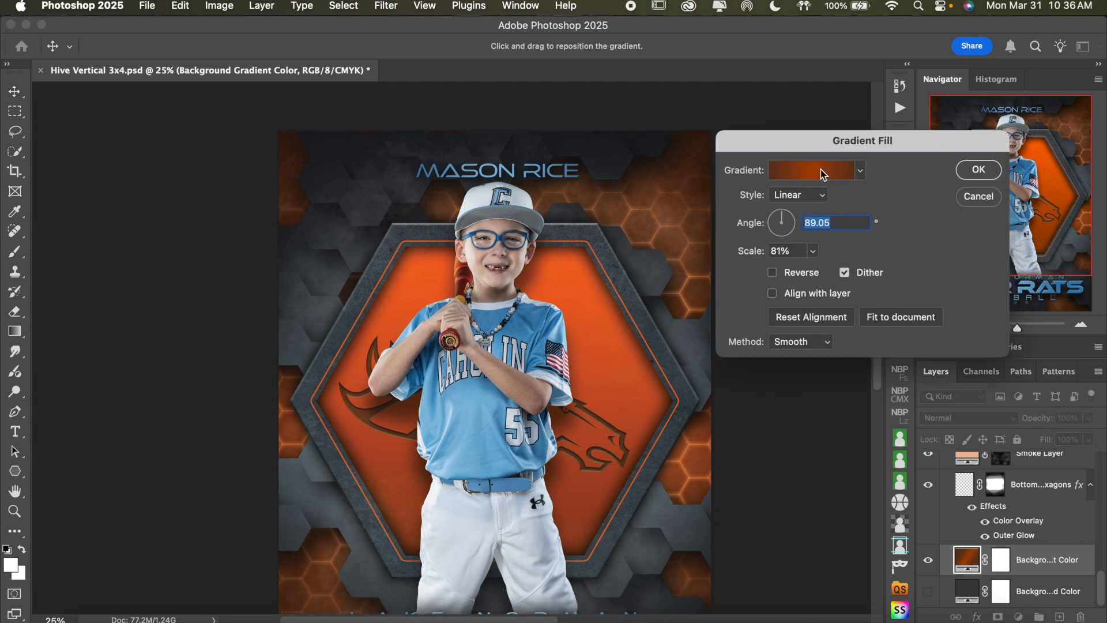
{"action": "left_click", "coordinate": [802, 169]}
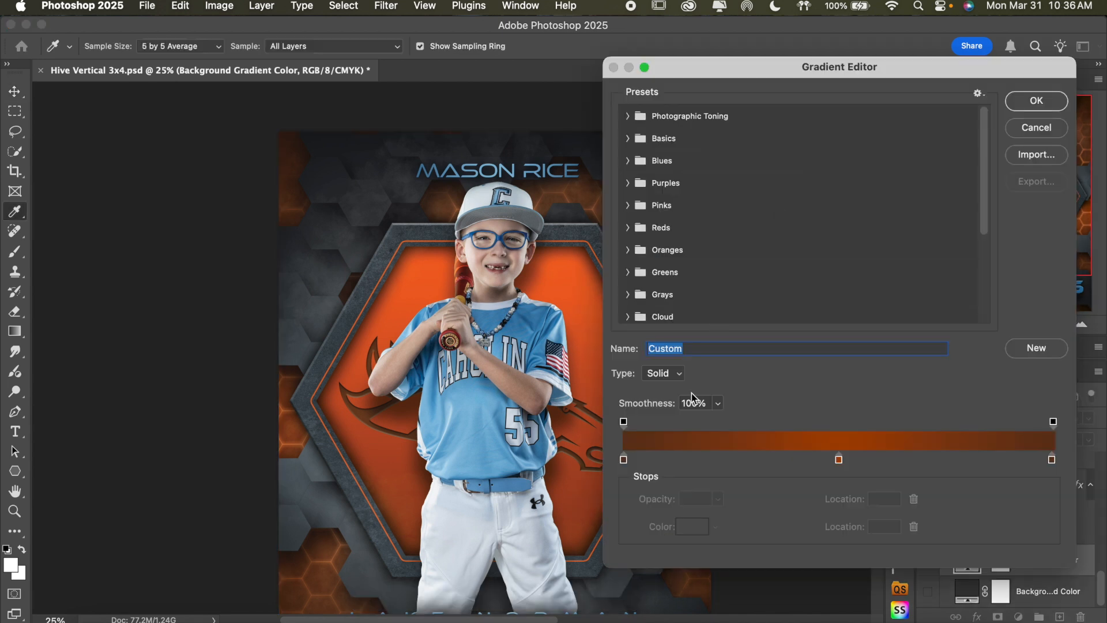
{"action": "left_click", "coordinate": [839, 460]}
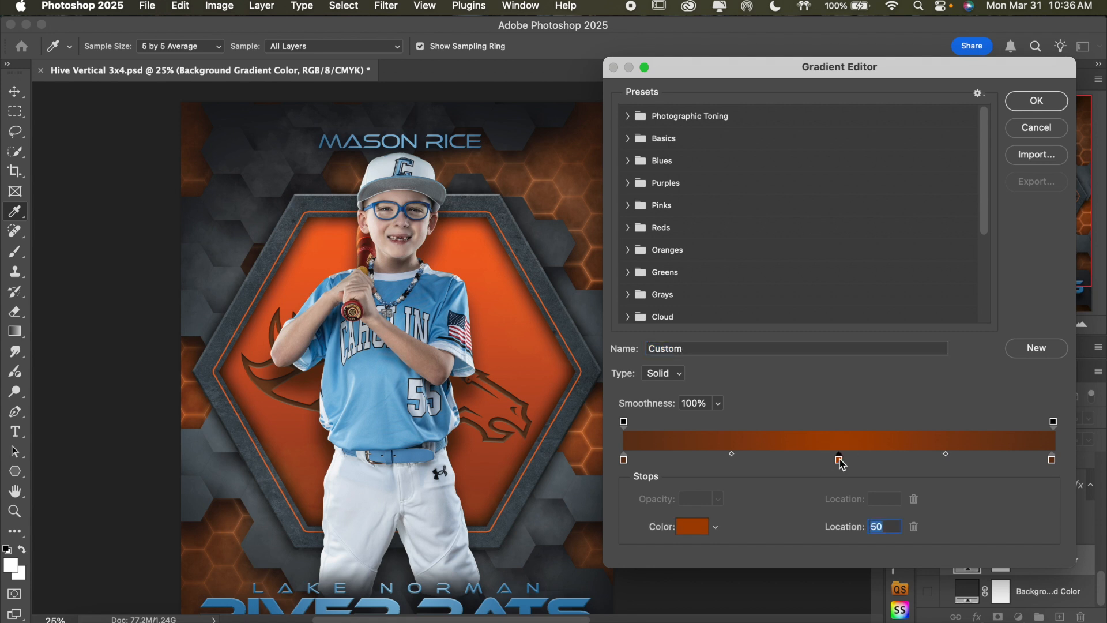
{"action": "left_click", "coordinate": [698, 528]}
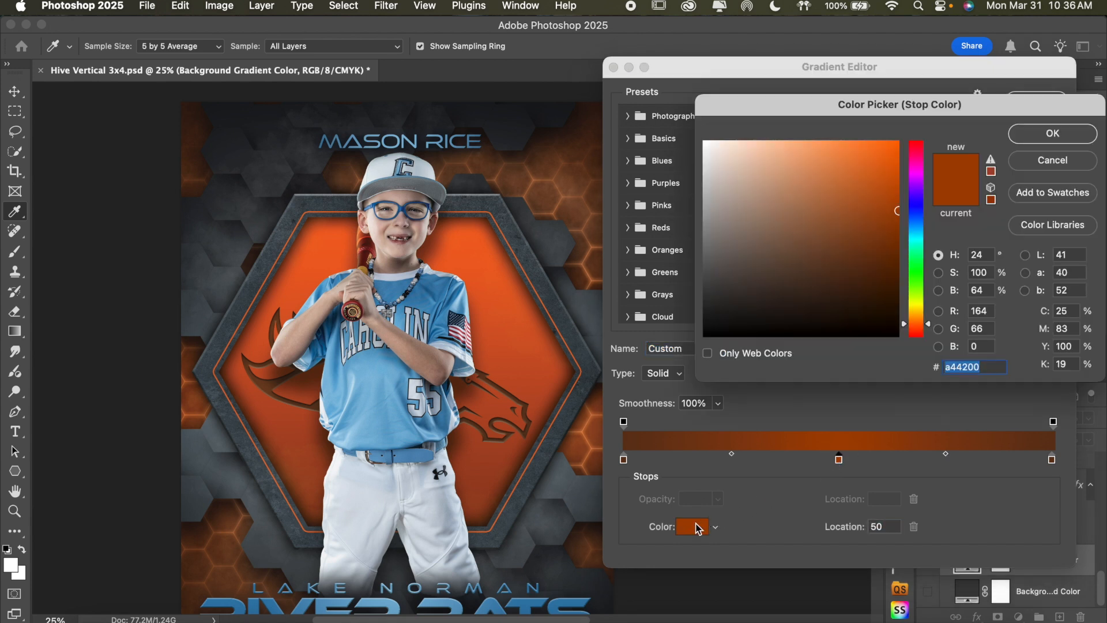
{"action": "left_click", "coordinate": [374, 420]}
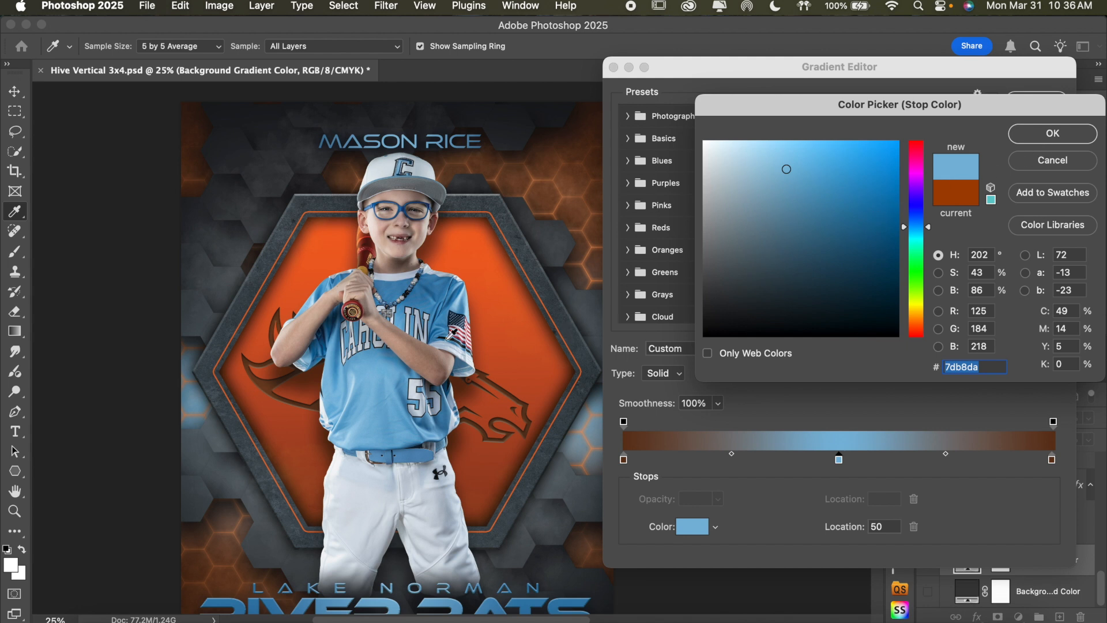
{"action": "left_click", "coordinate": [1056, 135]}
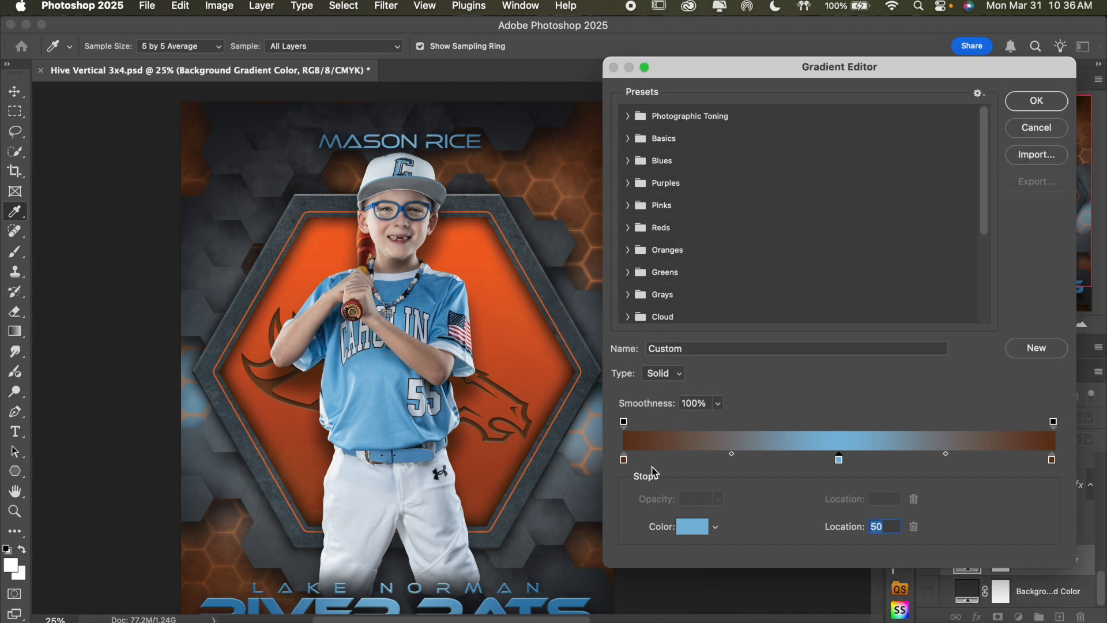
Set the Background Gradient Color's stop at location 0 to dark blue 0f2a3c, starting from a blue sampled on the jersey
{"action": "left_click", "coordinate": [625, 461]}
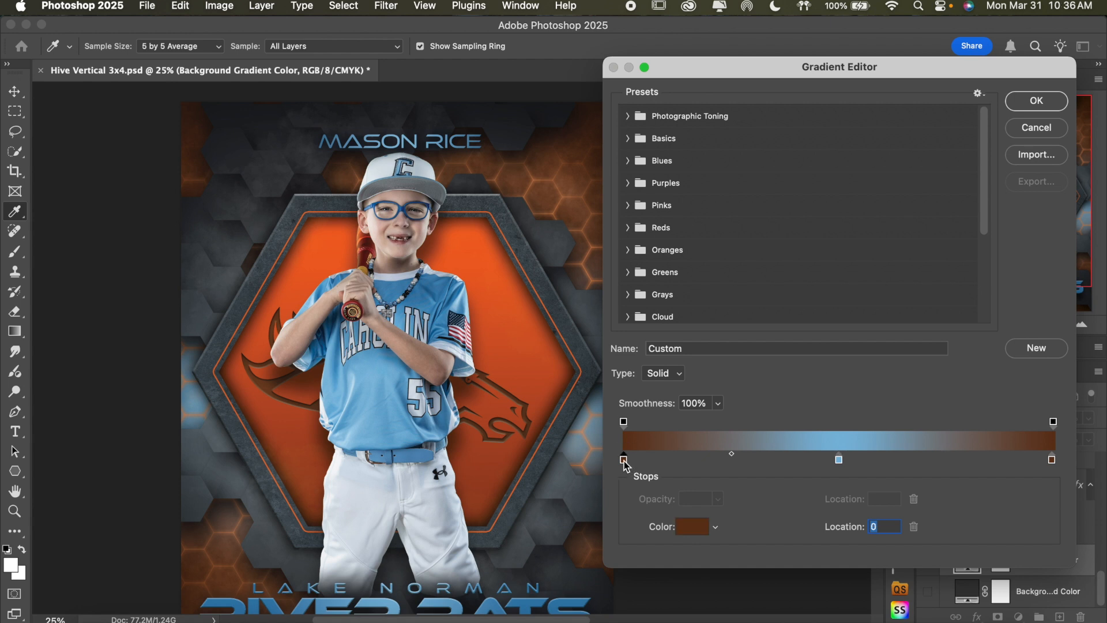
{"action": "left_click", "coordinate": [692, 528]}
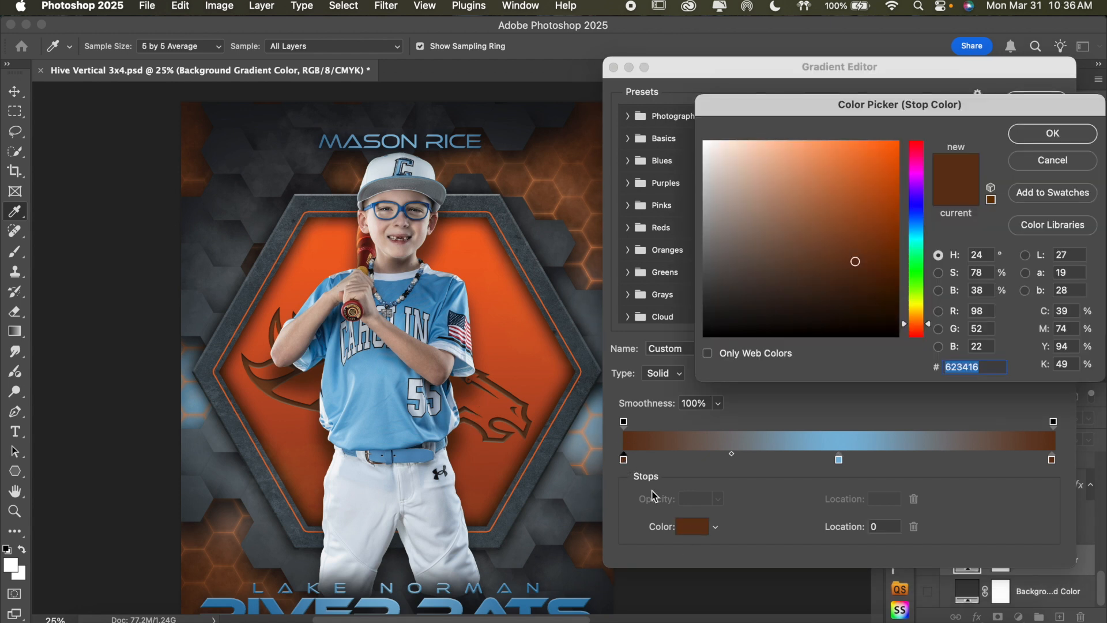
{"action": "left_click", "coordinate": [431, 290]}
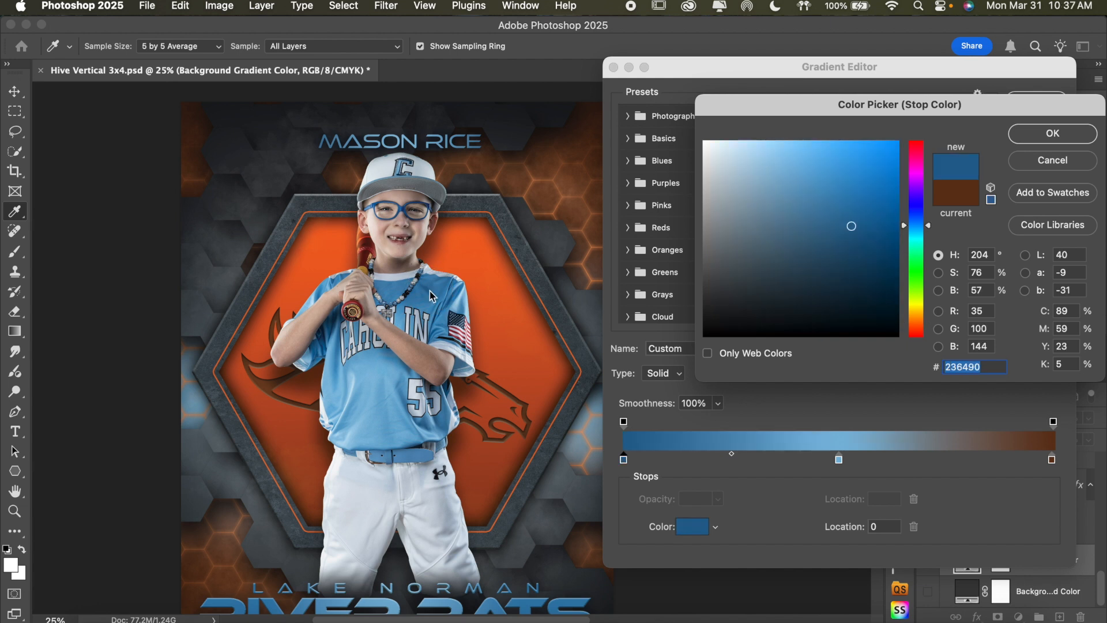
{"action": "left_click", "coordinate": [850, 272]}
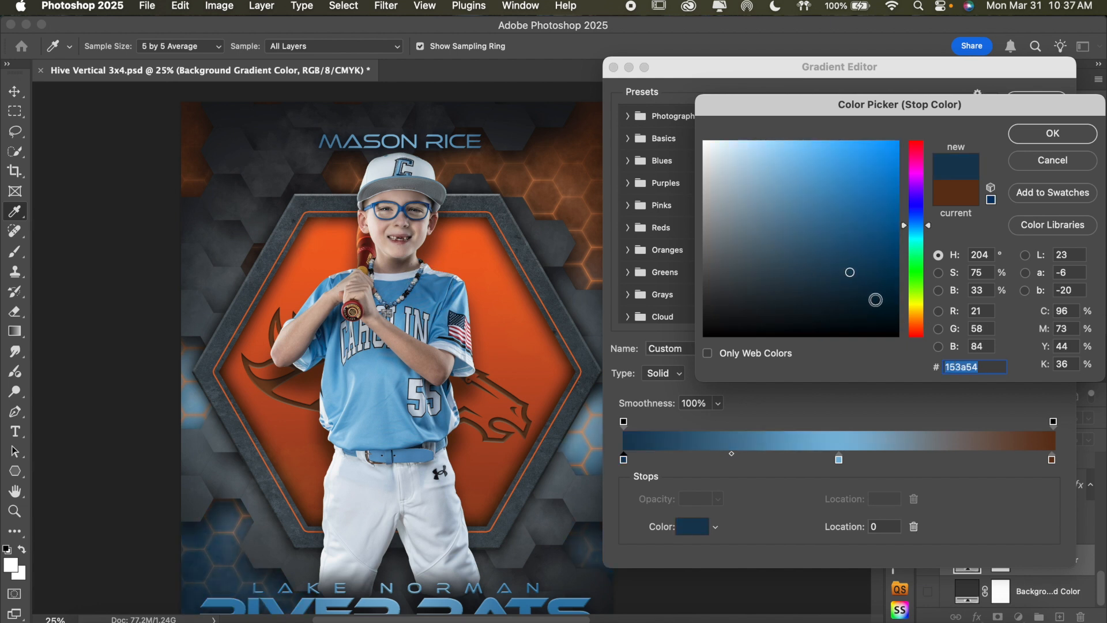
{"action": "left_click", "coordinate": [850, 291]}
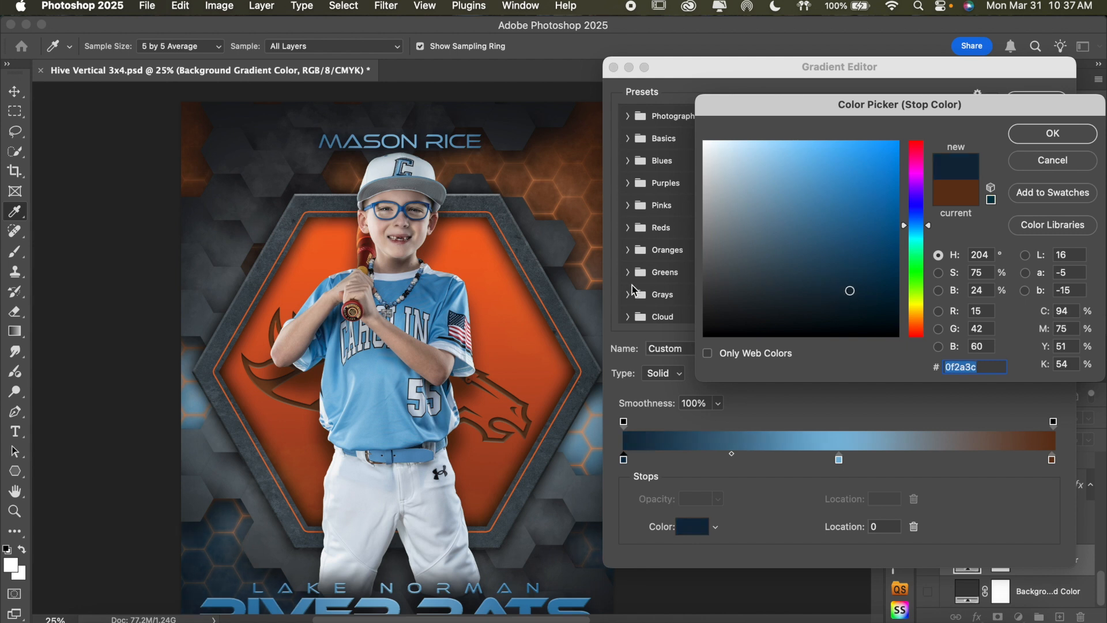
{"action": "scroll", "coordinate": [477, 323], "scroll_direction": "down", "scroll_amount": 5}
{"action": "scroll", "coordinate": [477, 322], "scroll_direction": "up", "scroll_amount": 3}
{"action": "scroll", "coordinate": [477, 323], "scroll_direction": "right", "scroll_amount": 1}
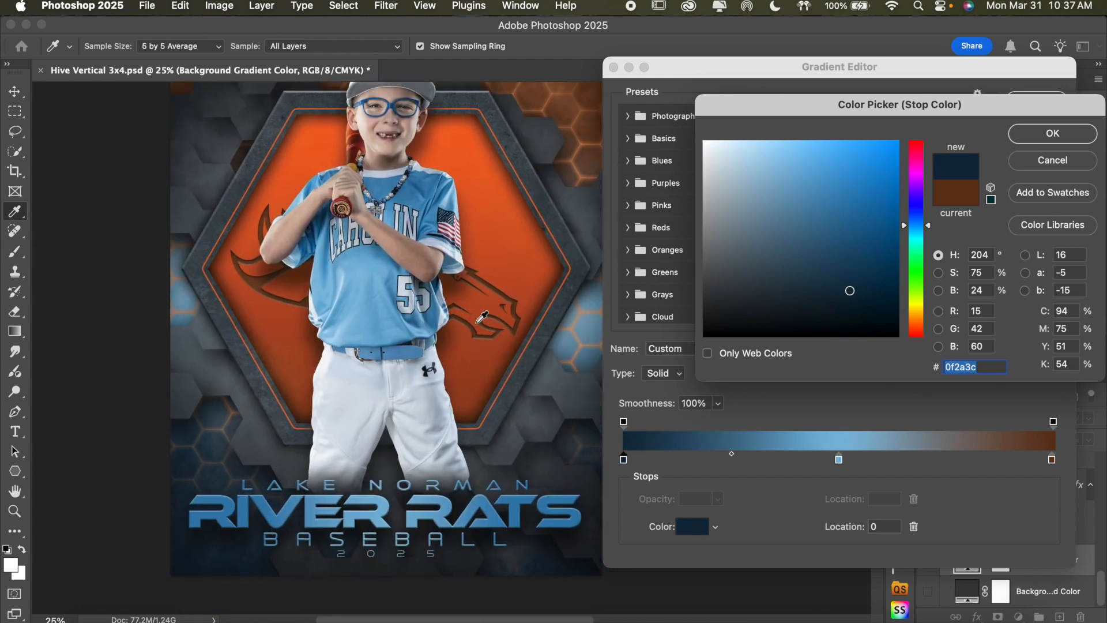
{"action": "scroll", "coordinate": [481, 317], "scroll_direction": "up", "scroll_amount": 2}
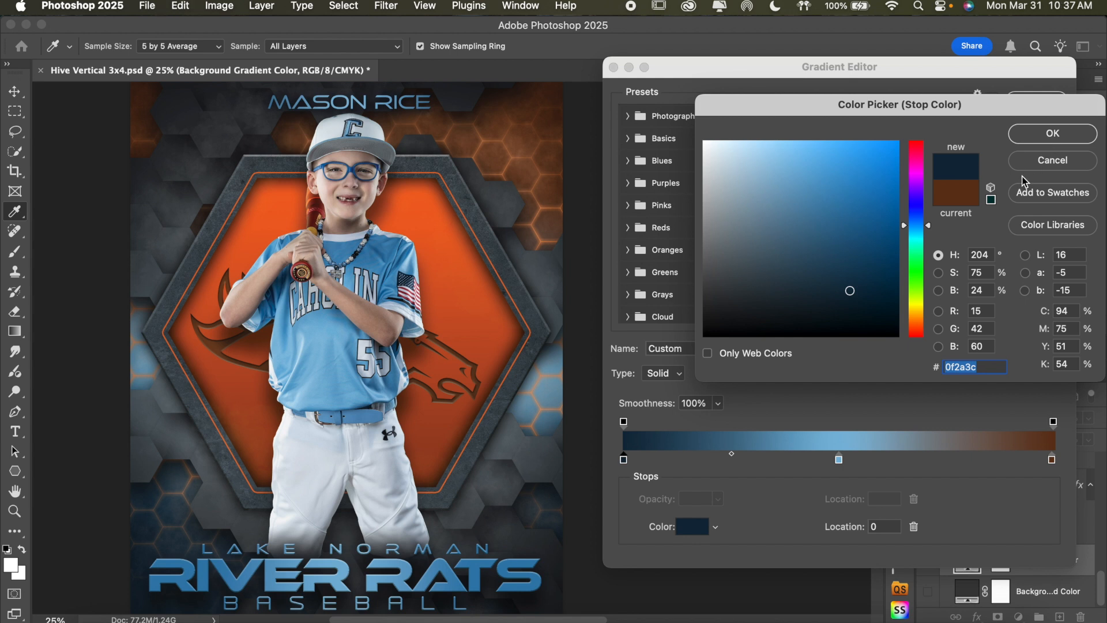
{"action": "left_click", "coordinate": [1045, 138]}
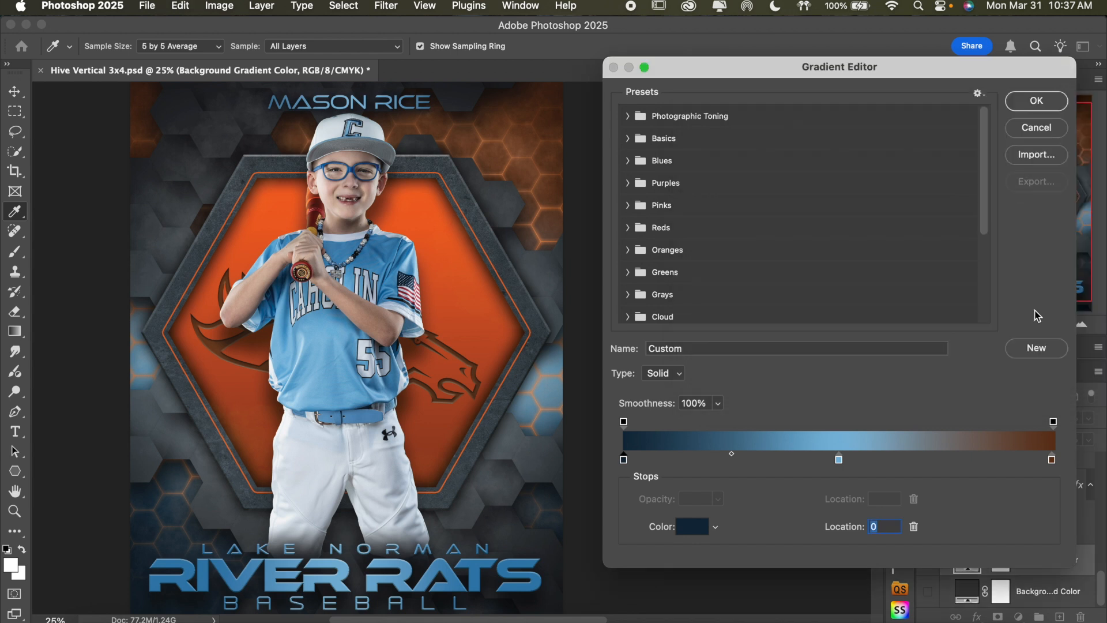
Set the background gradient's color stop at location 100 to 0f2a3c
{"action": "left_click", "coordinate": [1053, 459]}
{"action": "left_click", "coordinate": [696, 533]}
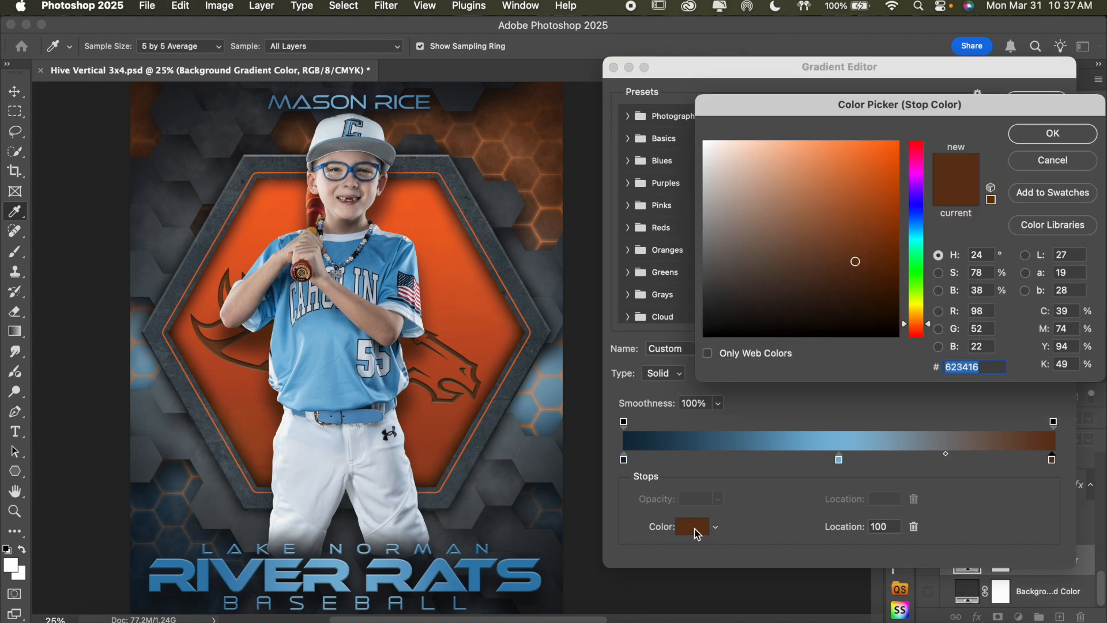
{"action": "type", "text": "0f2a3c"}
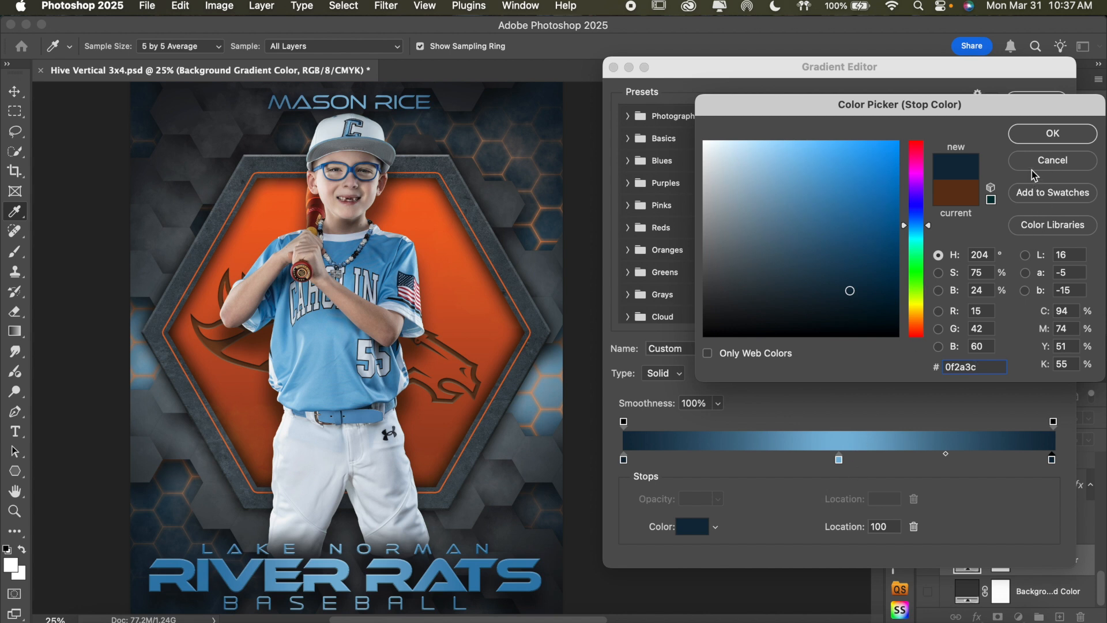
{"action": "left_click", "coordinate": [1056, 136]}
Try darker blues for the background gradient's stop at location 50, settle on 57859f, and apply the gradient fill
{"action": "left_click", "coordinate": [840, 459]}
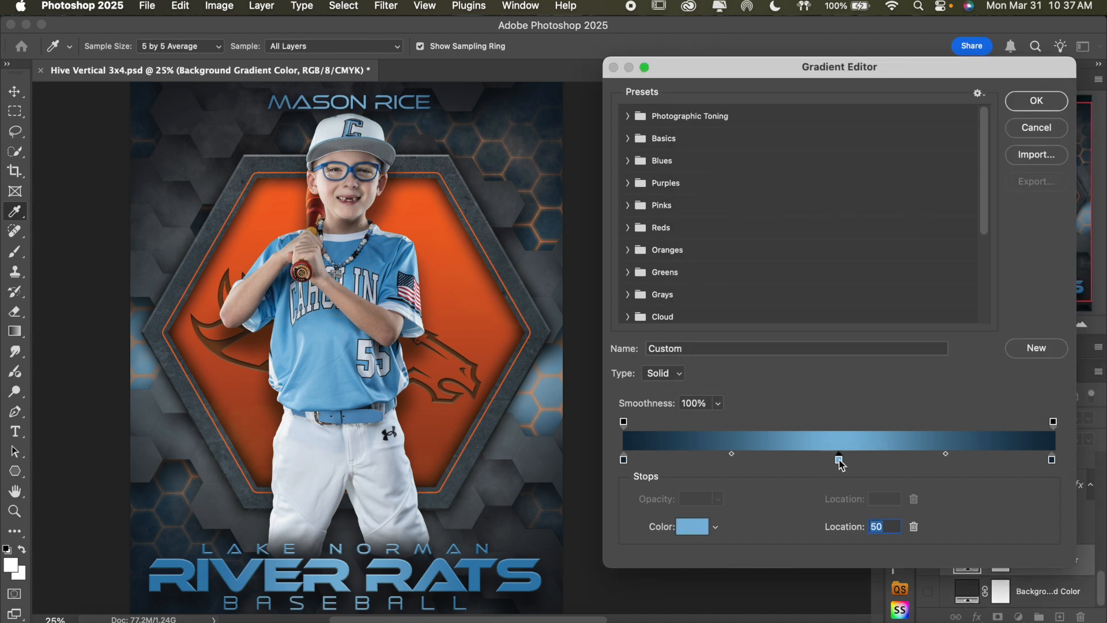
{"action": "left_click", "coordinate": [686, 530]}
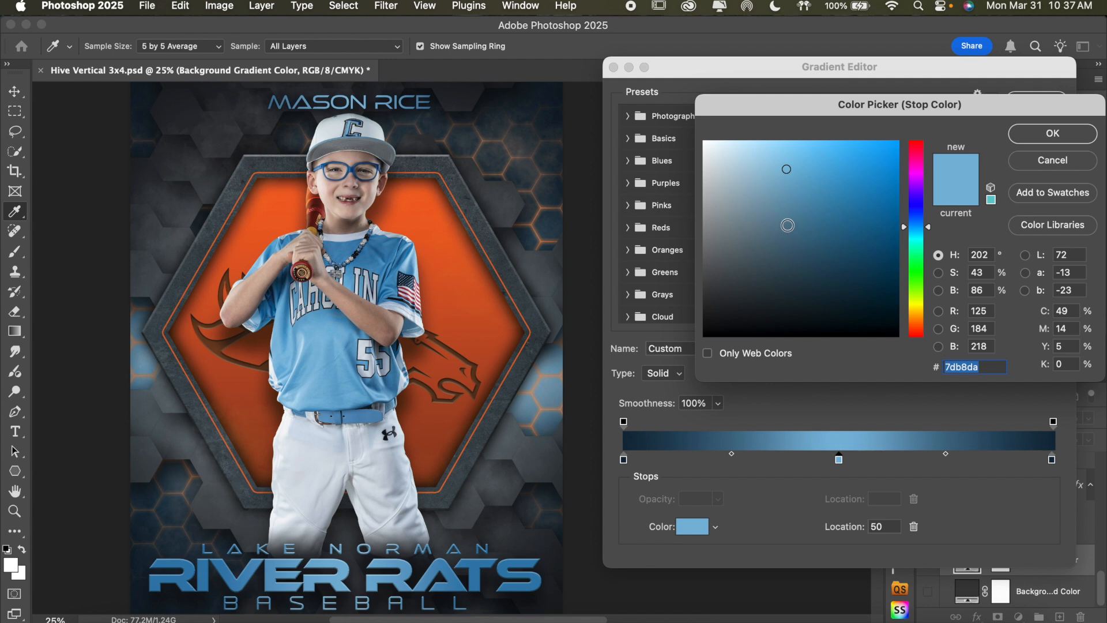
{"action": "left_click", "coordinate": [789, 219]}
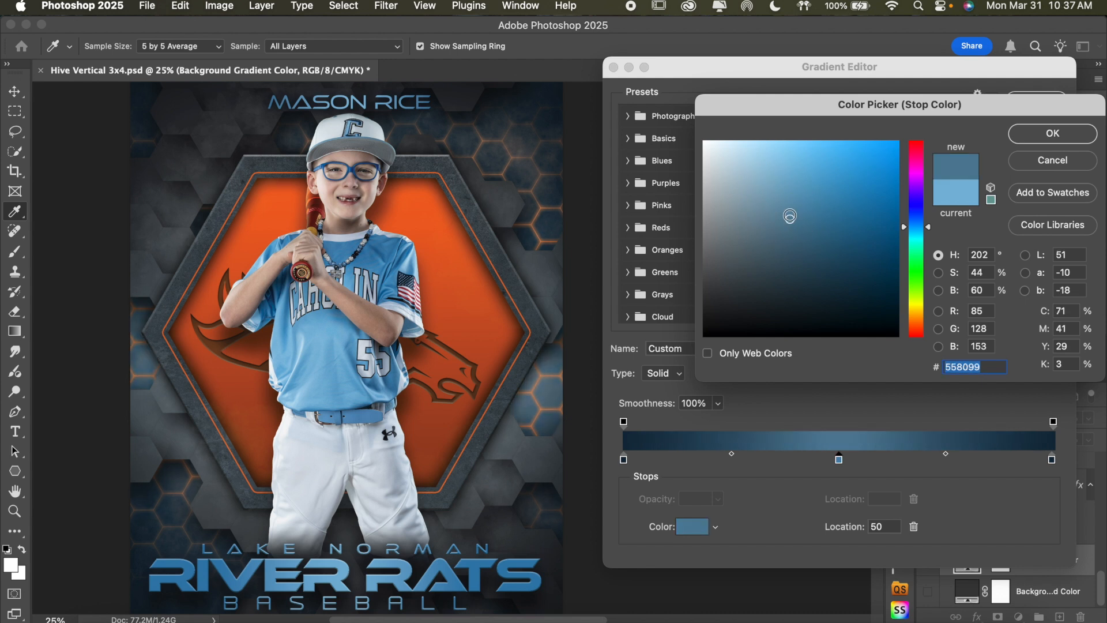
{"action": "left_click", "coordinate": [790, 212]}
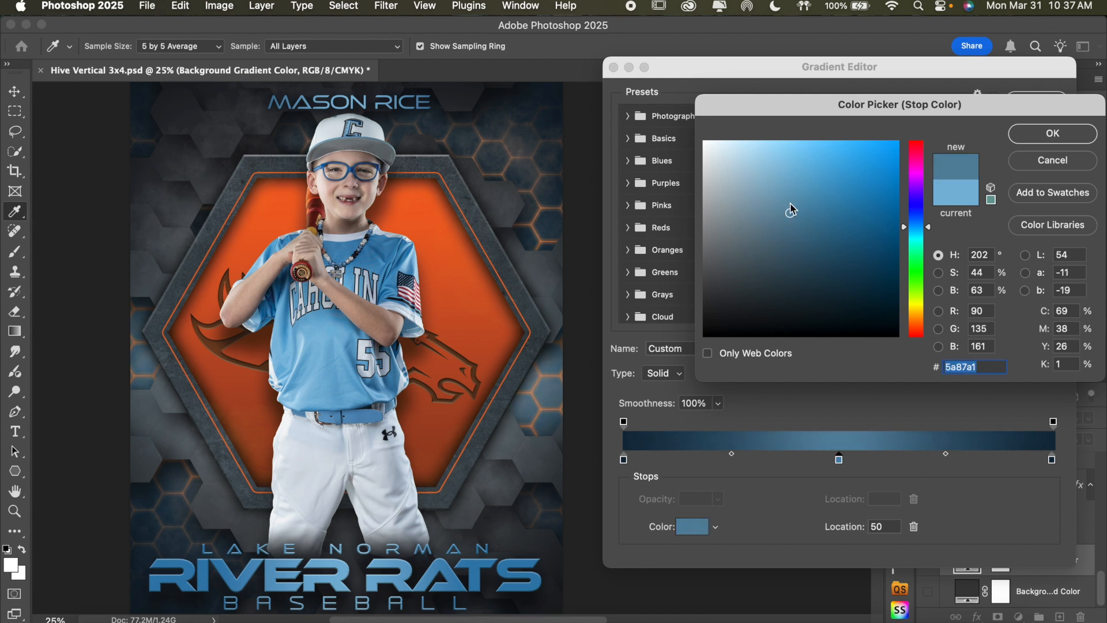
{"action": "left_click", "coordinate": [790, 229]}
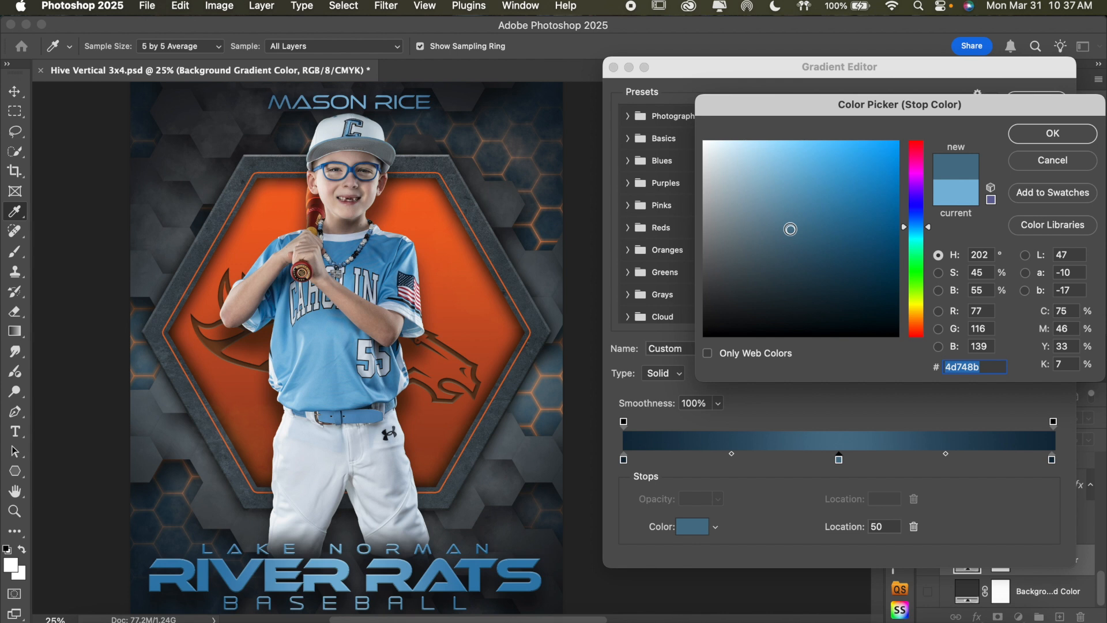
{"action": "left_click", "coordinate": [791, 238]}
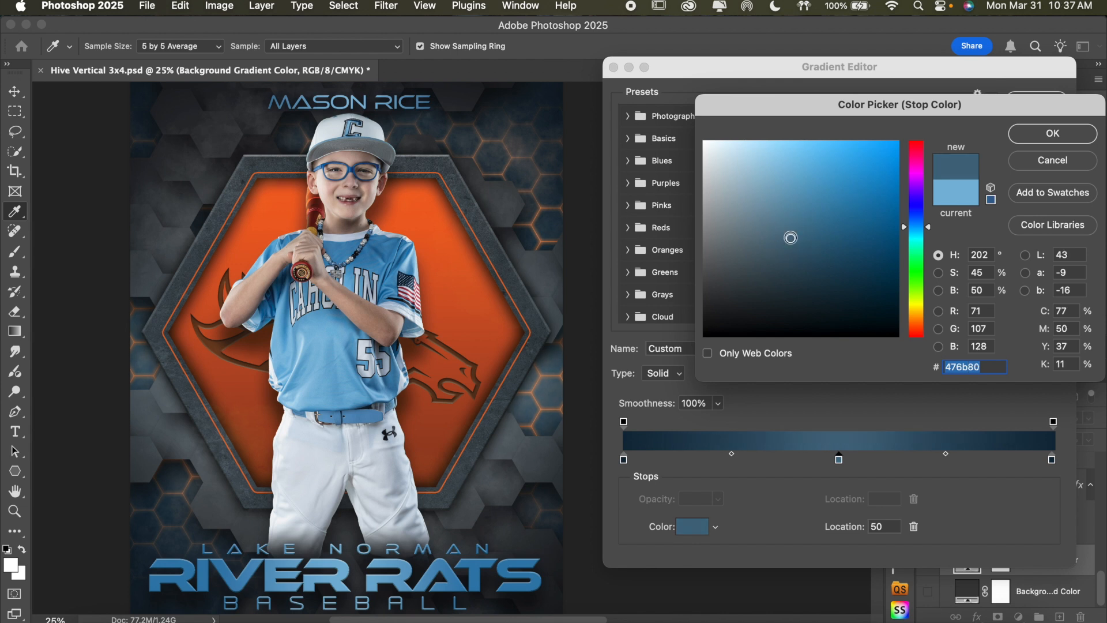
{"action": "left_click", "coordinate": [793, 226]}
{"action": "left_click", "coordinate": [793, 215]}
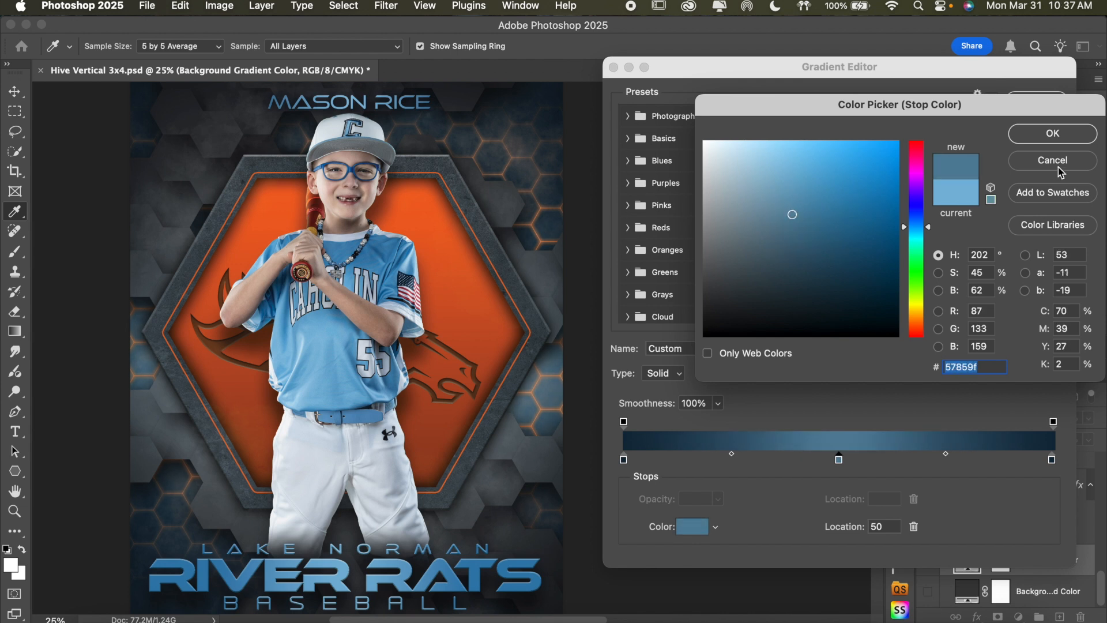
{"action": "left_click", "coordinate": [1077, 139]}
{"action": "left_click", "coordinate": [1045, 105]}
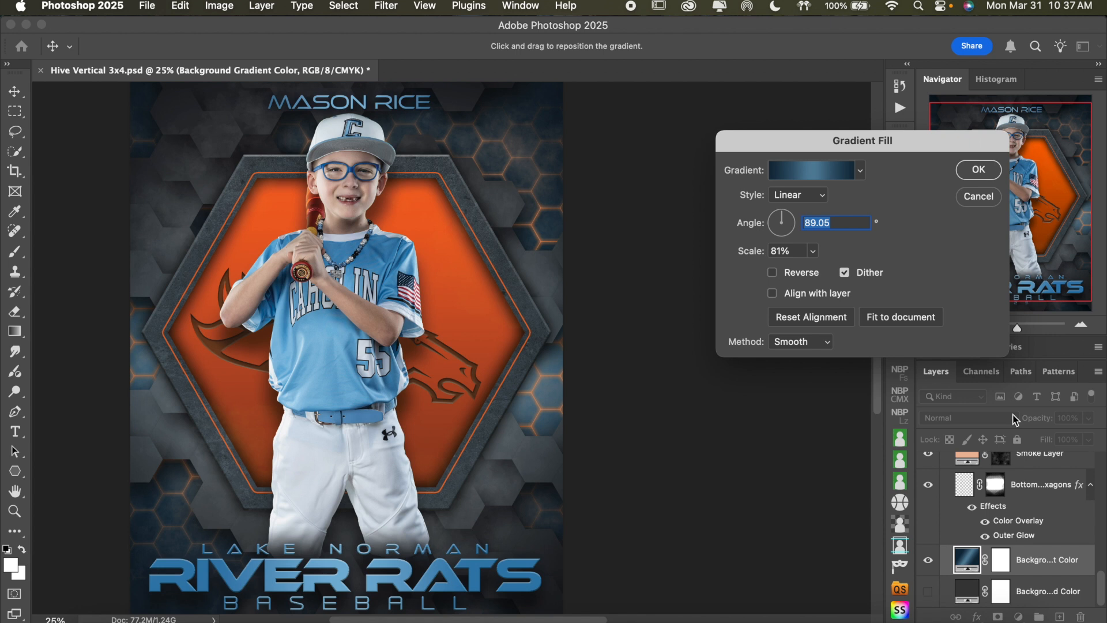
{"action": "left_click", "coordinate": [979, 169]}
Recolor the Smoke Layer's solid fill to light gray dcdcdc
{"action": "scroll", "coordinate": [1060, 522], "scroll_direction": "up", "scroll_amount": 2}
{"action": "left_click", "coordinate": [973, 516]}
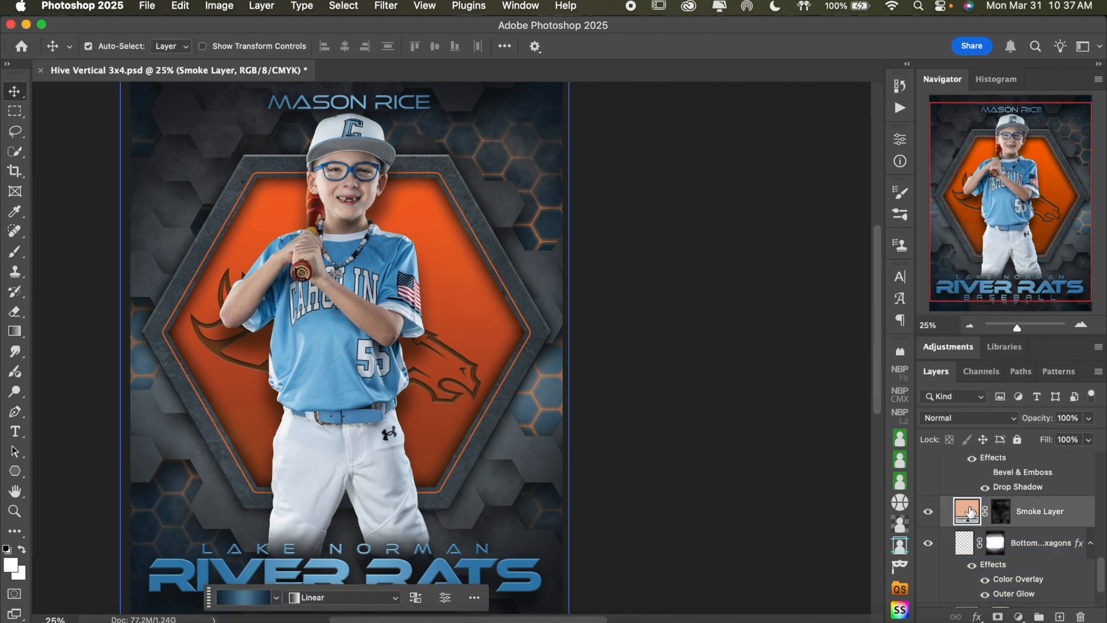
{"action": "double_click", "coordinate": [970, 511]}
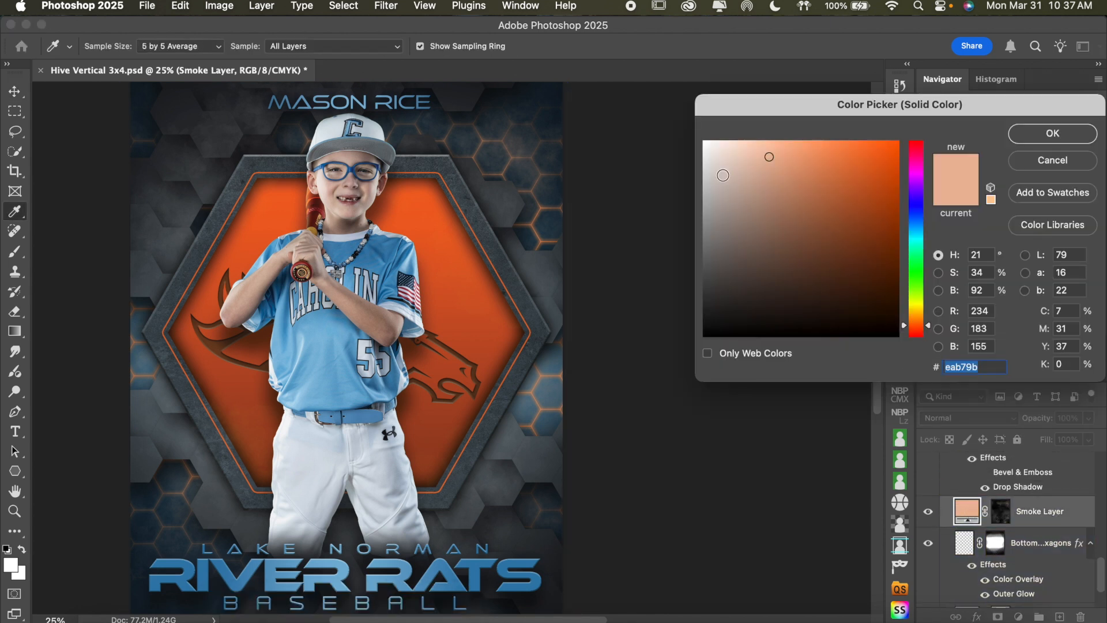
{"action": "mouse_move", "coordinate": [719, 174]}
{"action": "left_mouse_down"}
{"action": "mouse_move", "coordinate": [645, 174]}
{"action": "mouse_move", "coordinate": [682, 171]}
{"action": "left_mouse_up"}
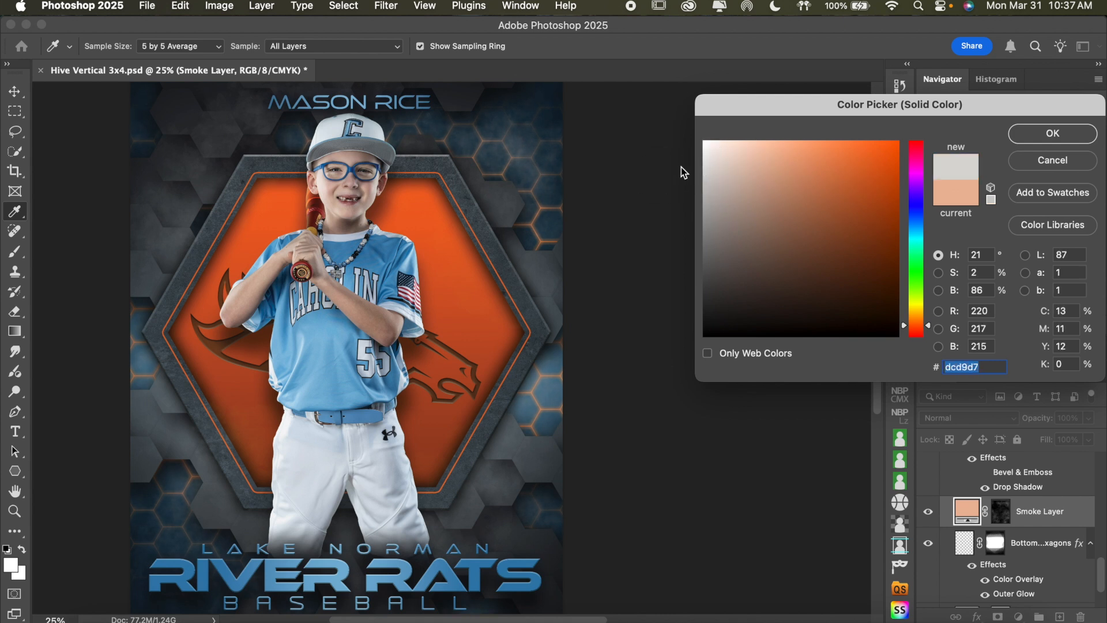
{"action": "left_click", "coordinate": [1053, 133]}
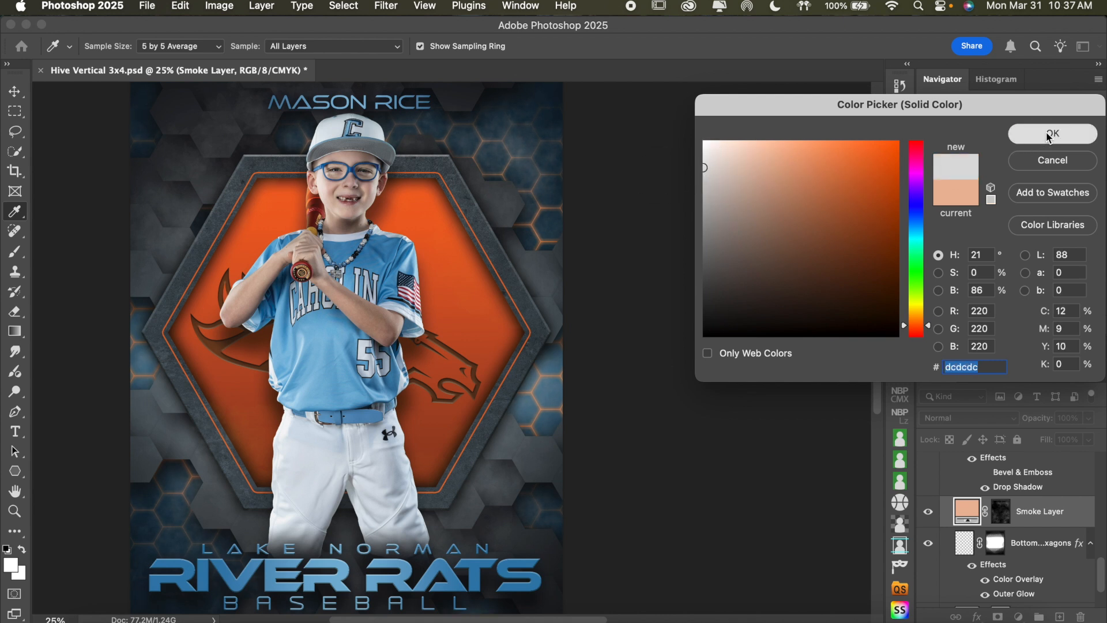
Compare the poster with and without the Smoke Layer, and lower that layer's opacity to about 71%
{"action": "left_click", "coordinate": [928, 511]}
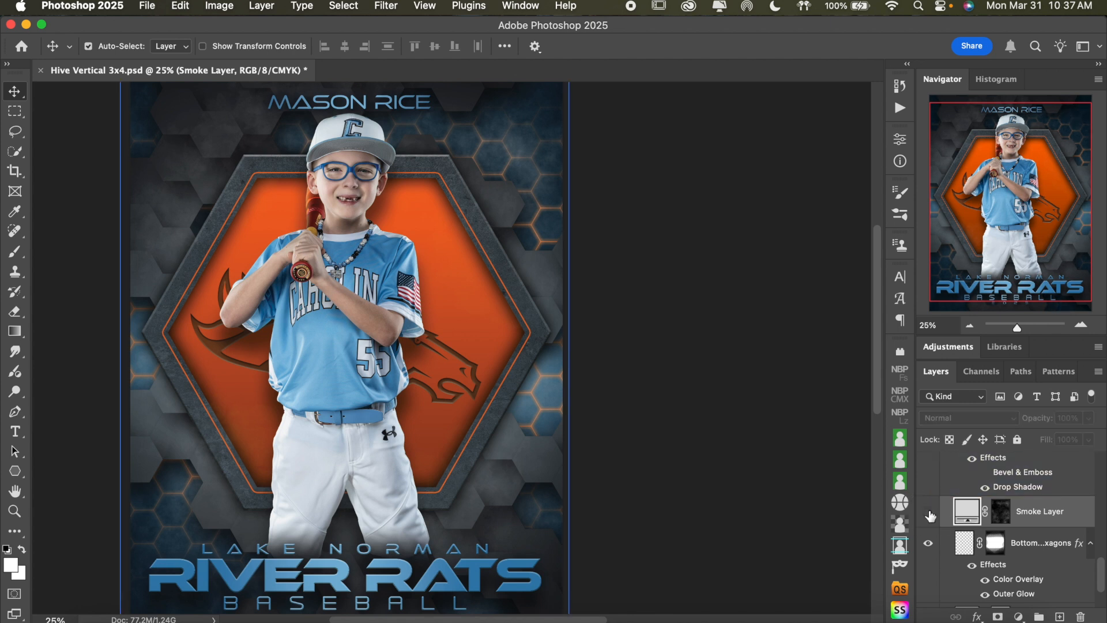
{"action": "left_click", "coordinate": [929, 513]}
{"action": "left_click", "coordinate": [929, 511]}
{"action": "left_click", "coordinate": [929, 512]}
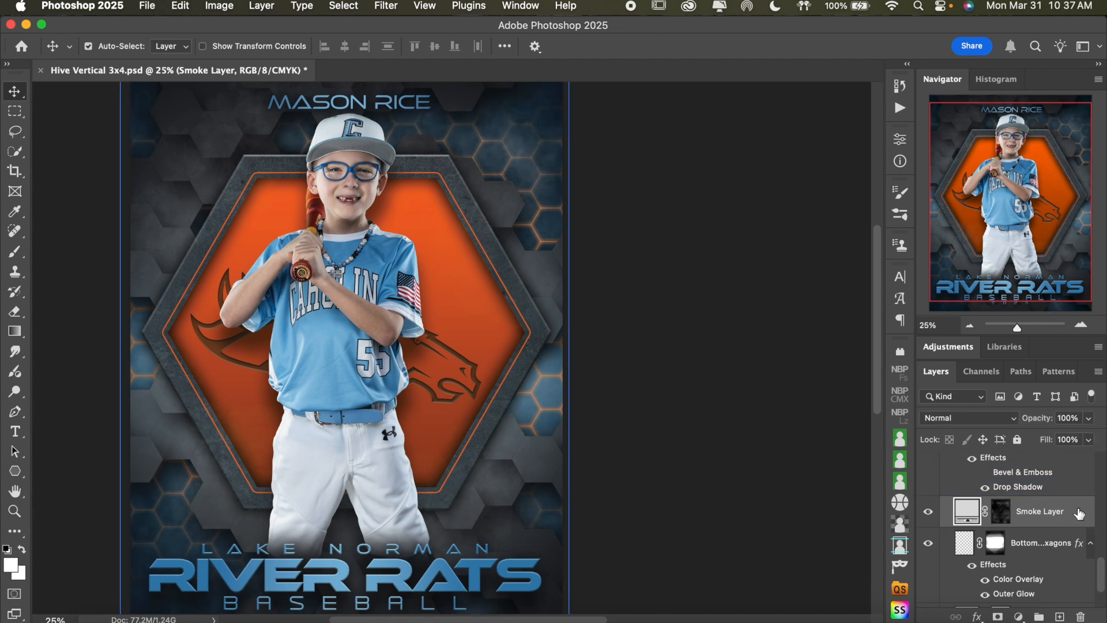
{"action": "left_click", "coordinate": [1088, 439]}
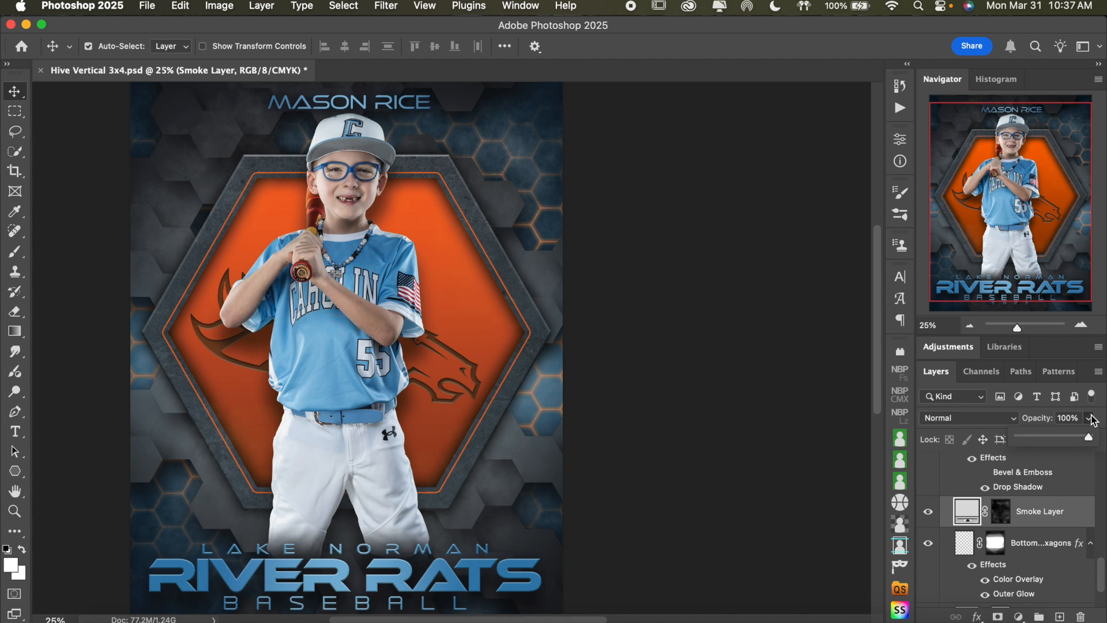
{"action": "left_click", "coordinate": [1070, 440]}
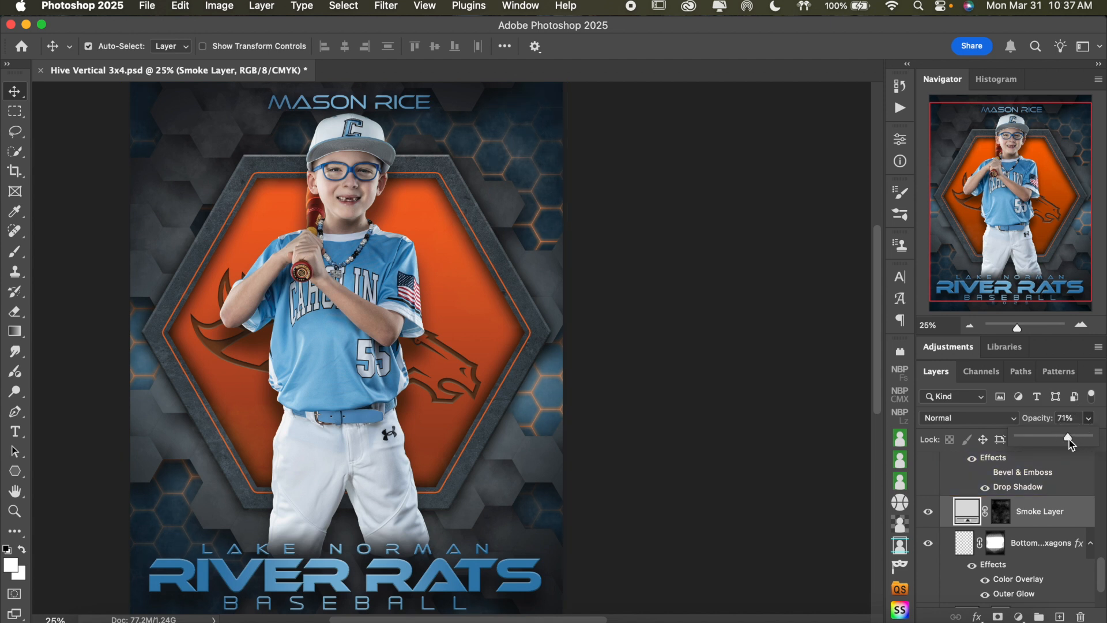
Compare the poster background with and without the Bottom Hexagons layer
{"action": "left_click", "coordinate": [1073, 546]}
{"action": "scroll", "coordinate": [1076, 545], "scroll_direction": "down", "scroll_amount": 2}
{"action": "left_click", "coordinate": [1048, 516]}
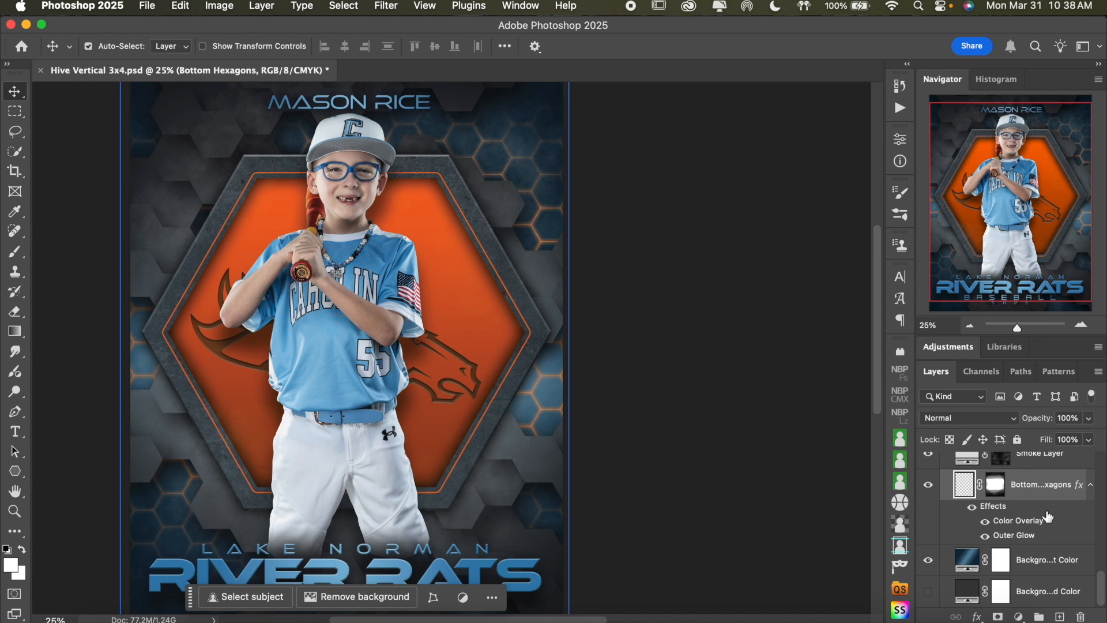
{"action": "left_click", "coordinate": [928, 485]}
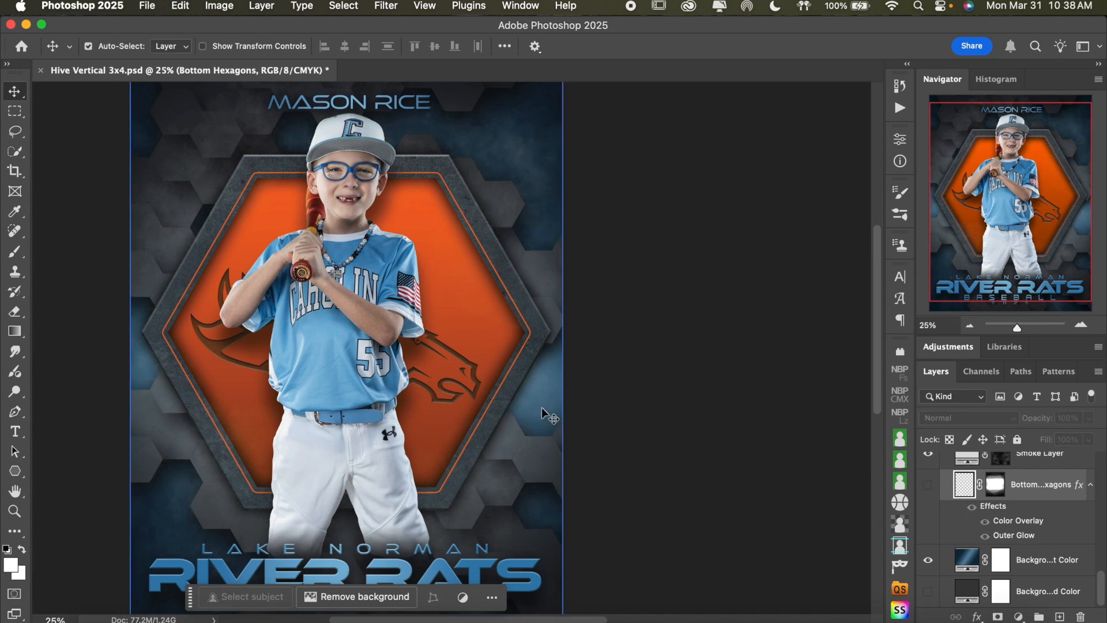
{"action": "left_click", "coordinate": [928, 485]}
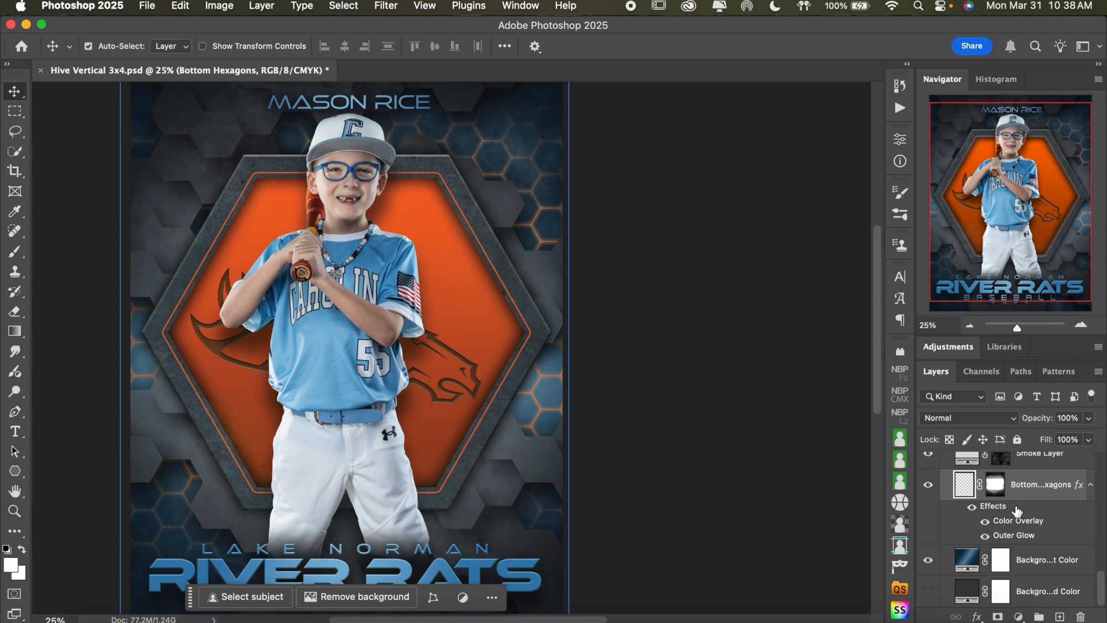
Open the Bottom Hexagons layer's style settings and compare the poster with and without the Outer Glow
{"action": "double_click", "coordinate": [1017, 510]}
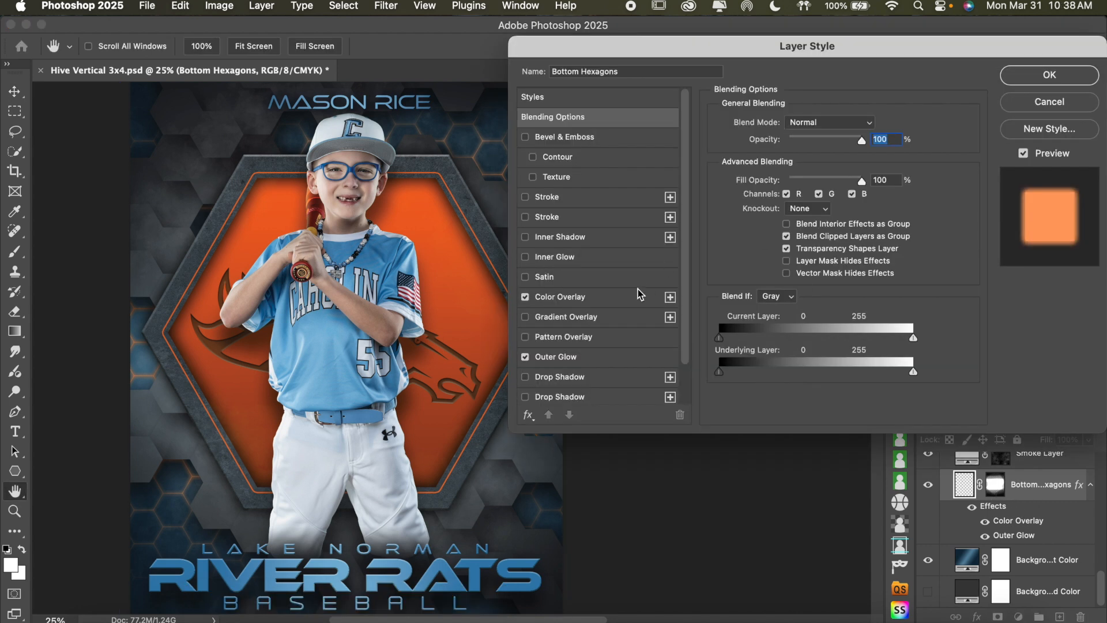
{"action": "left_click_drag", "start_coordinate": [680, 44], "coordinate": [803, 46]}
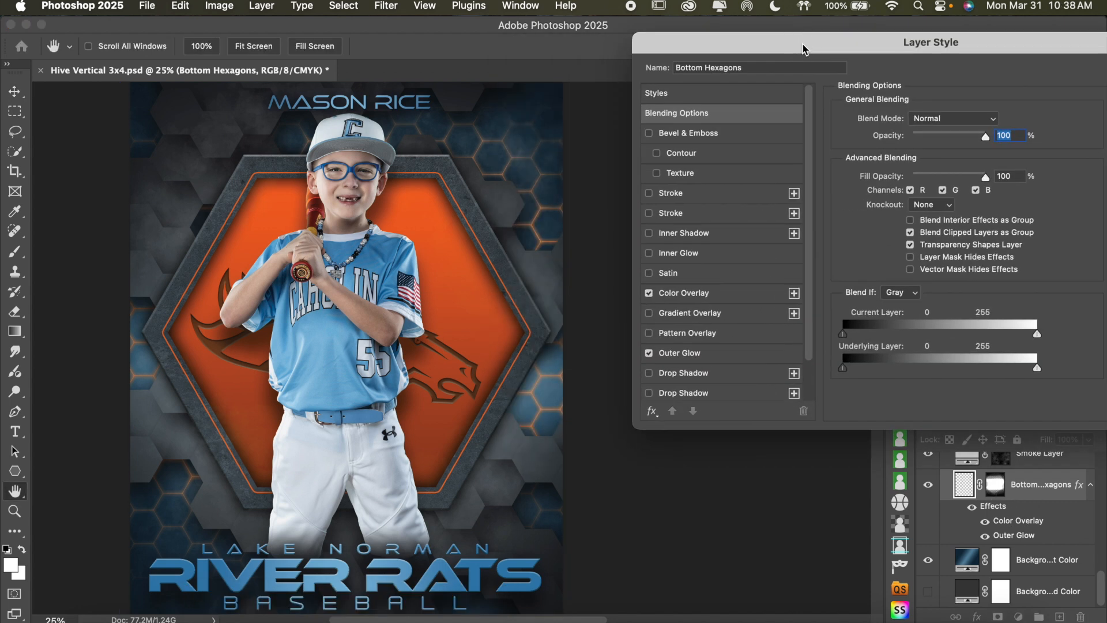
{"action": "left_click", "coordinate": [650, 356]}
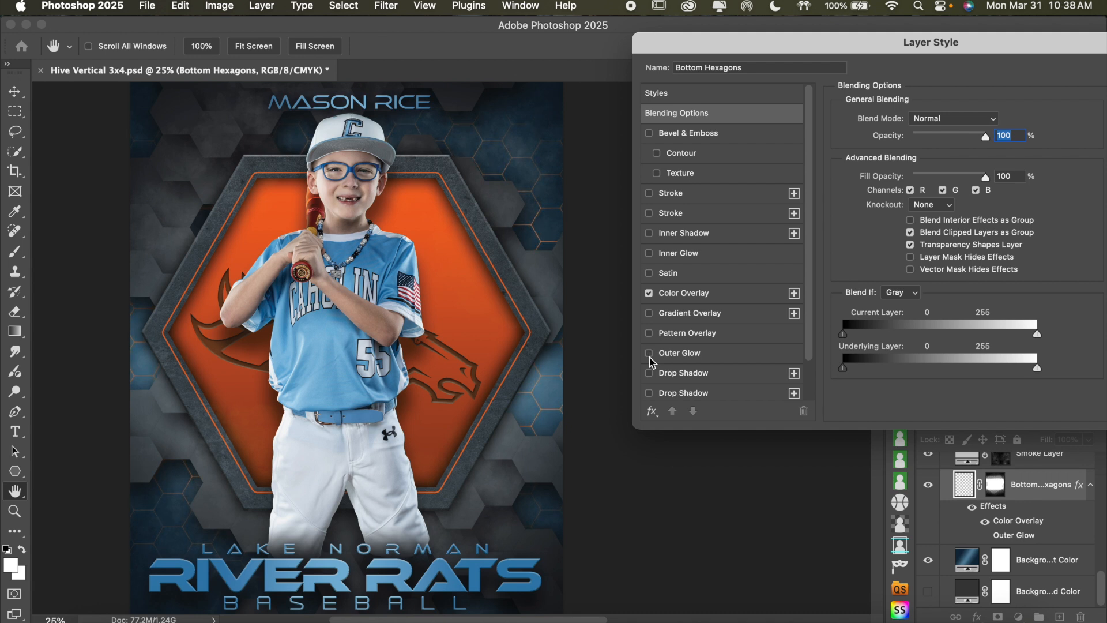
{"action": "left_click", "coordinate": [650, 356]}
{"action": "left_click", "coordinate": [713, 352]}
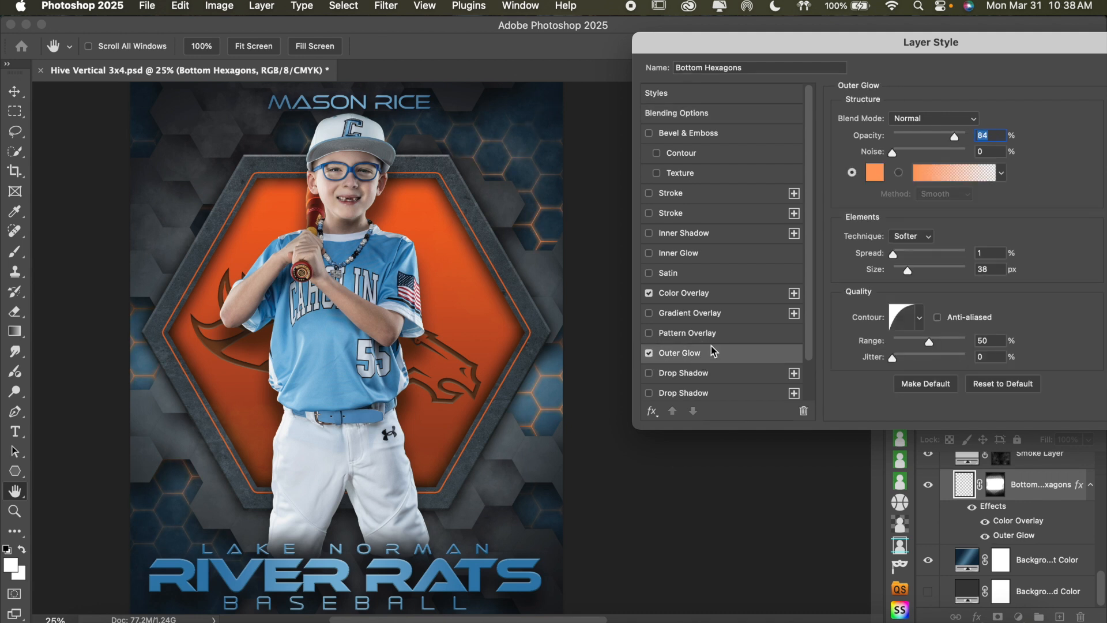
Try blue 3e83b3, sampled from the jersey, for the Bottom Hexagons Color Overlay and a matching blue for its Outer Glow
{"action": "left_click", "coordinate": [734, 293]}
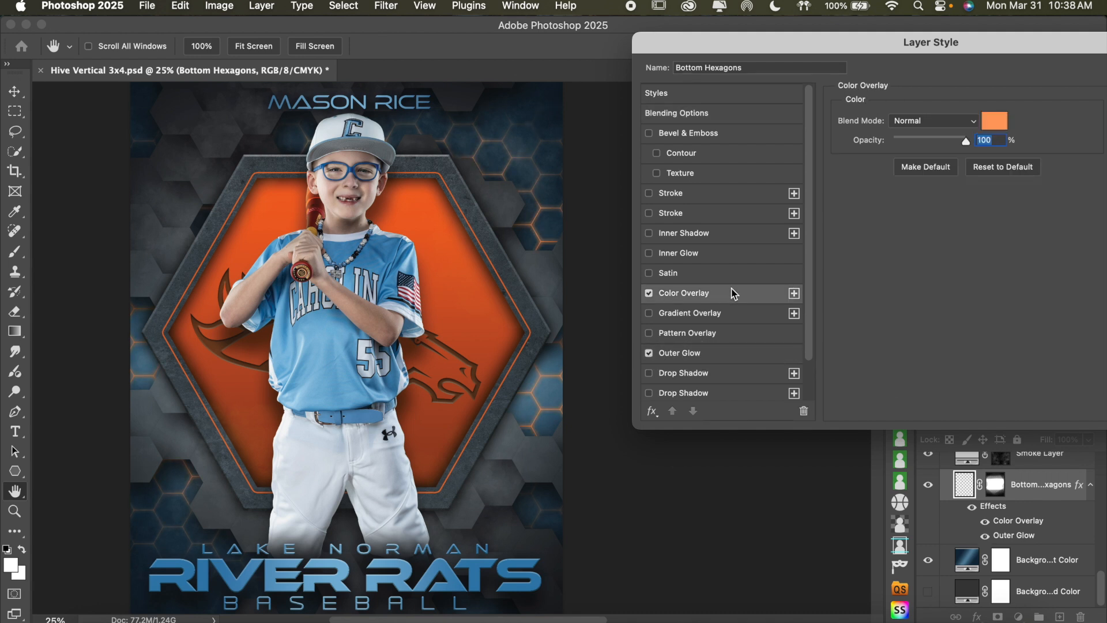
{"action": "left_click", "coordinate": [998, 121]}
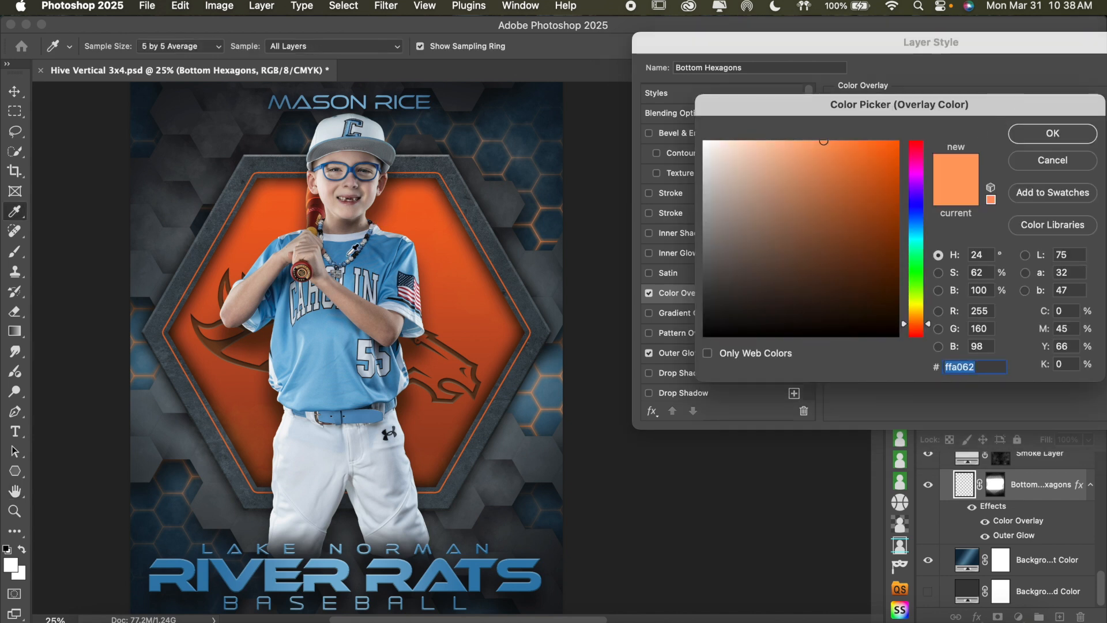
{"action": "left_click", "coordinate": [341, 255]}
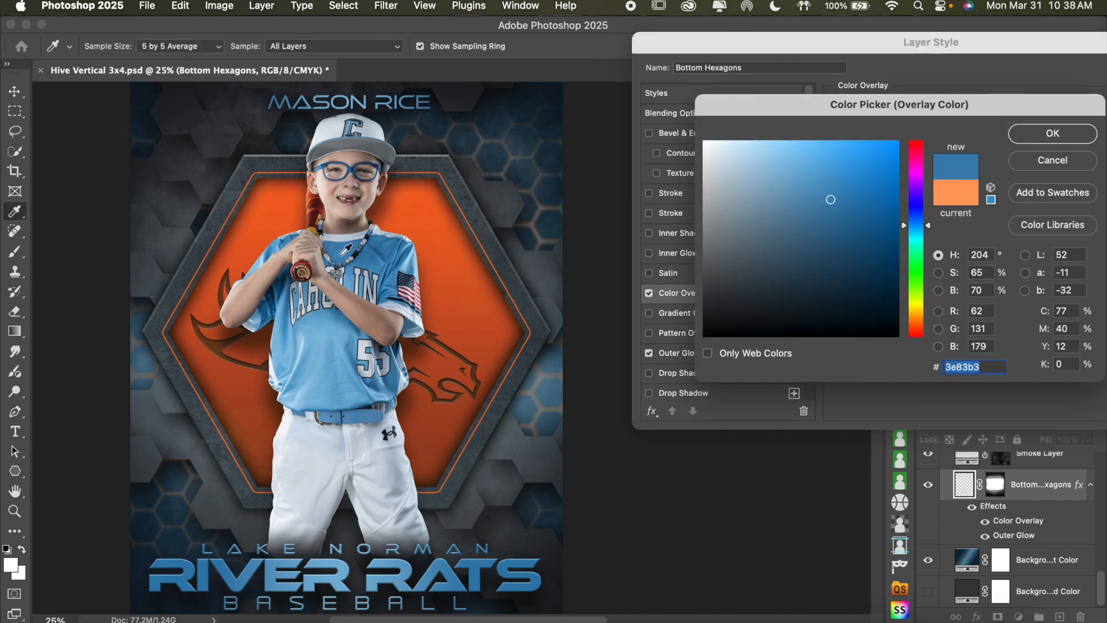
{"action": "left_click", "coordinate": [1056, 133]}
{"action": "left_click", "coordinate": [726, 357]}
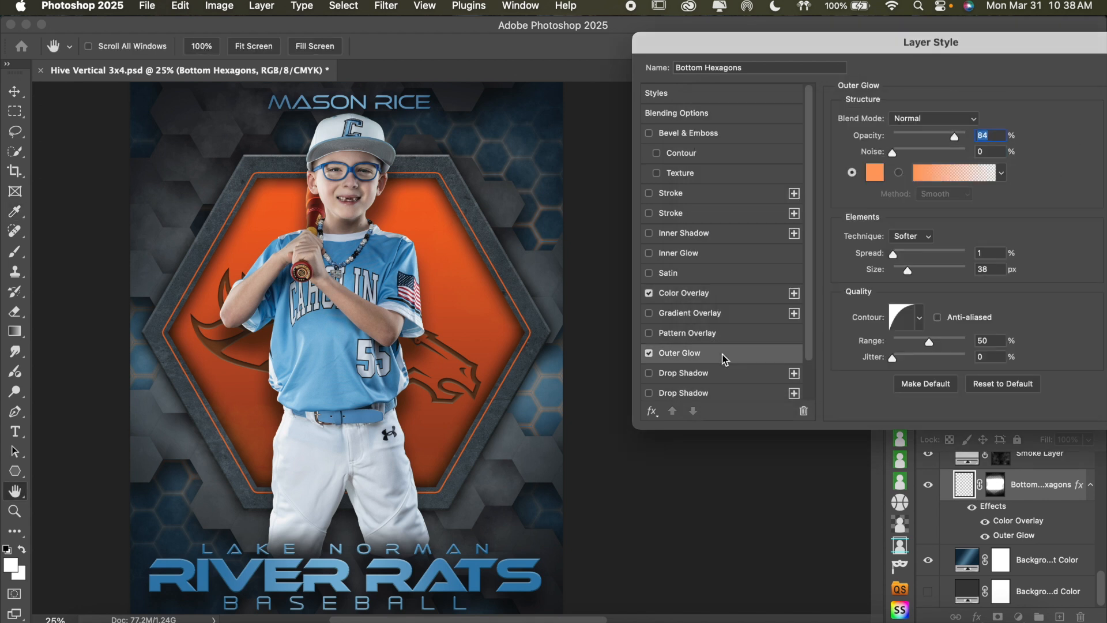
{"action": "left_click", "coordinate": [876, 176]}
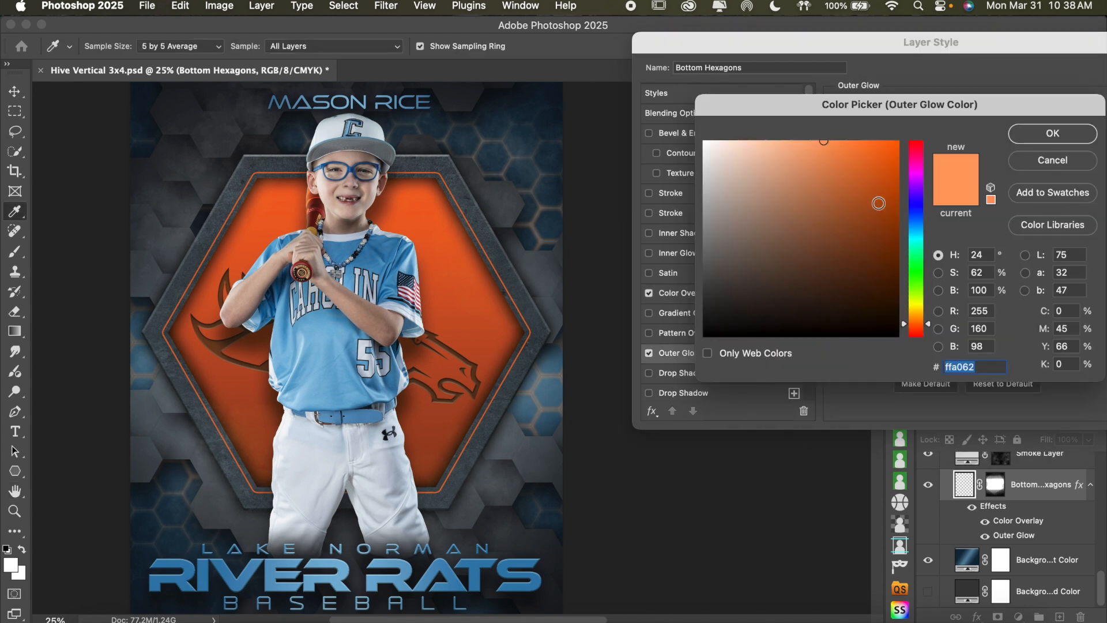
{"action": "type", "text": "3e83b3"}
{"action": "left_click", "coordinate": [1030, 143]}
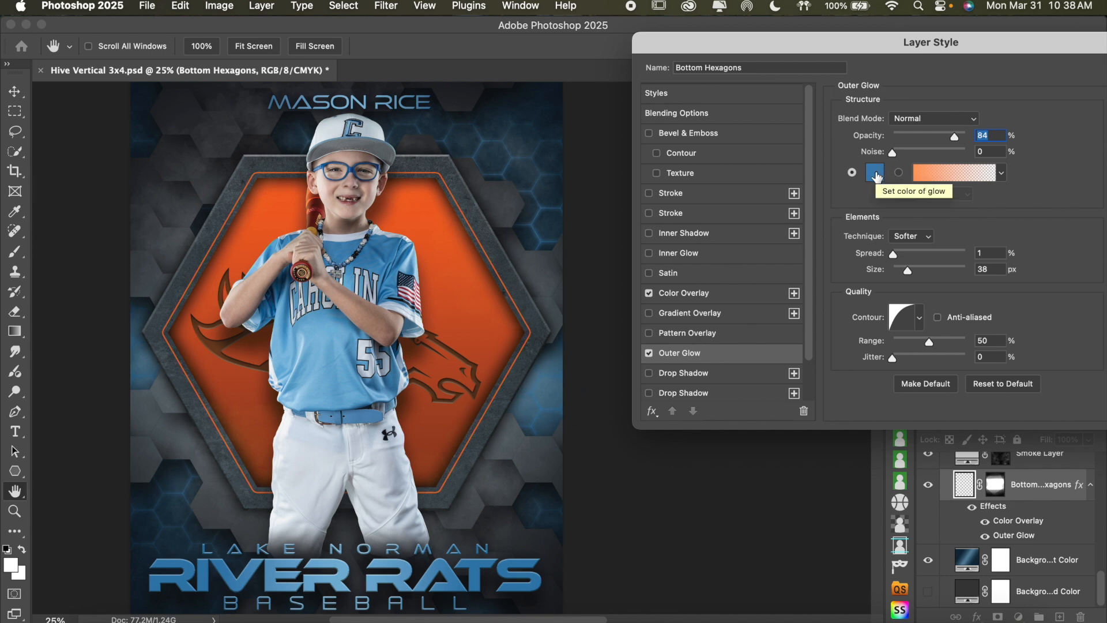
Try white ffffff as the Bottom Hexagons Outer Glow color
{"action": "left_click", "coordinate": [877, 172]}
{"action": "left_click_drag", "start_coordinate": [739, 161], "coordinate": [636, 104]}
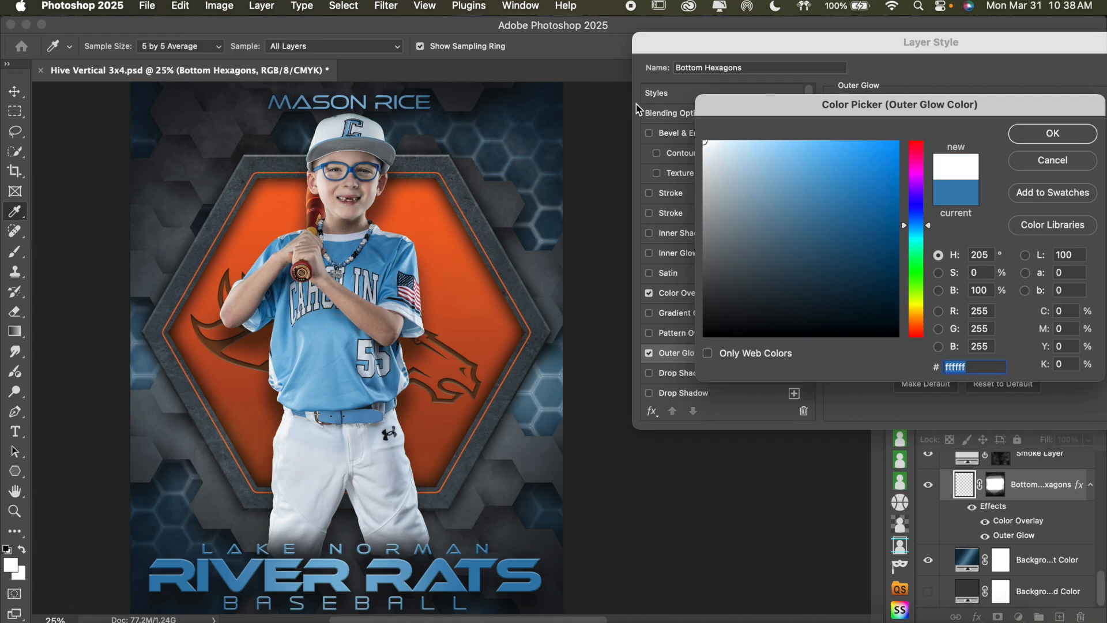
{"action": "left_click", "coordinate": [1053, 138]}
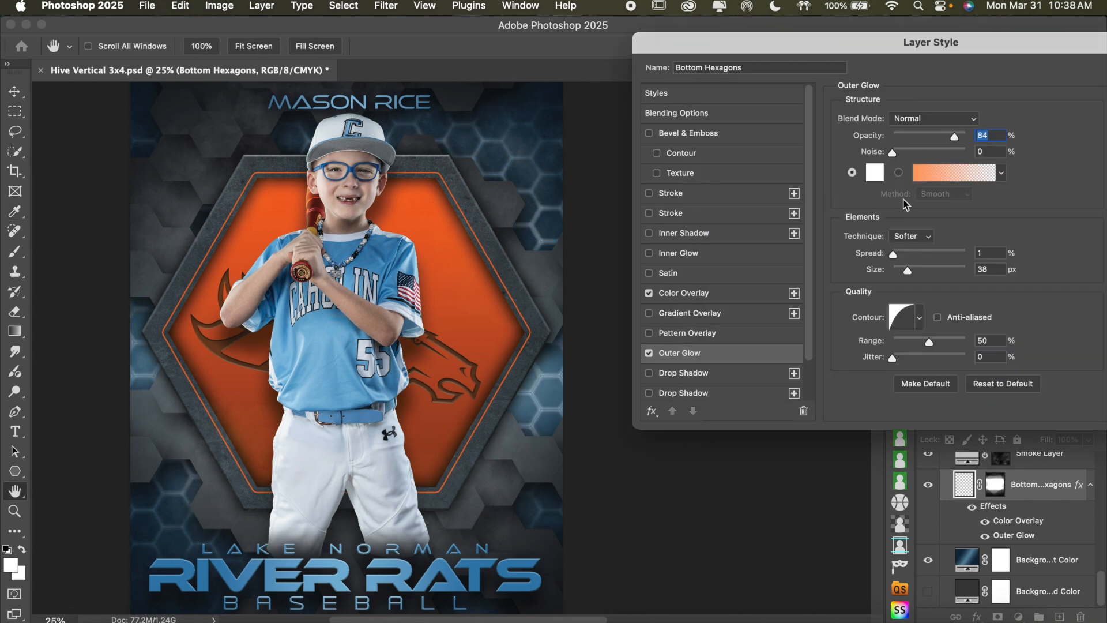
Try white ffffff and light gray c7c7c7 for the Bottom Hexagons Color Overlay, then settle on gray a7a7a7
{"action": "left_click", "coordinate": [736, 298]}
{"action": "left_click", "coordinate": [1000, 129]}
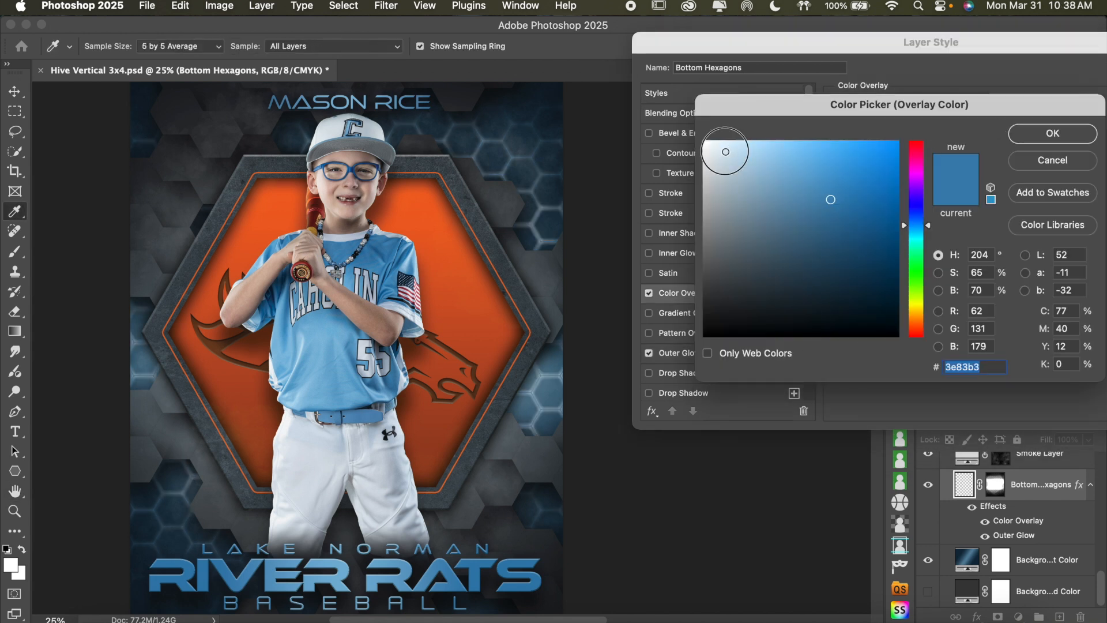
{"action": "left_click_drag", "start_coordinate": [721, 154], "coordinate": [677, 121]}
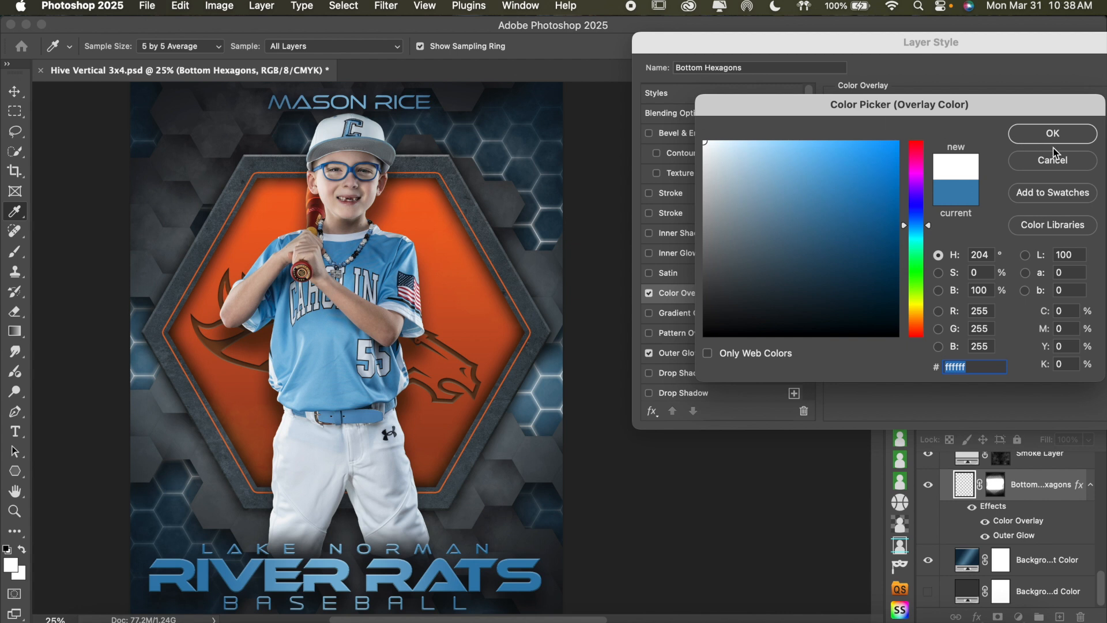
{"action": "mouse_move", "coordinate": [712, 159]}
{"action": "left_mouse_down"}
{"action": "mouse_move", "coordinate": [660, 159]}
{"action": "mouse_move", "coordinate": [692, 183]}
{"action": "mouse_move", "coordinate": [676, 181]}
{"action": "left_mouse_up"}
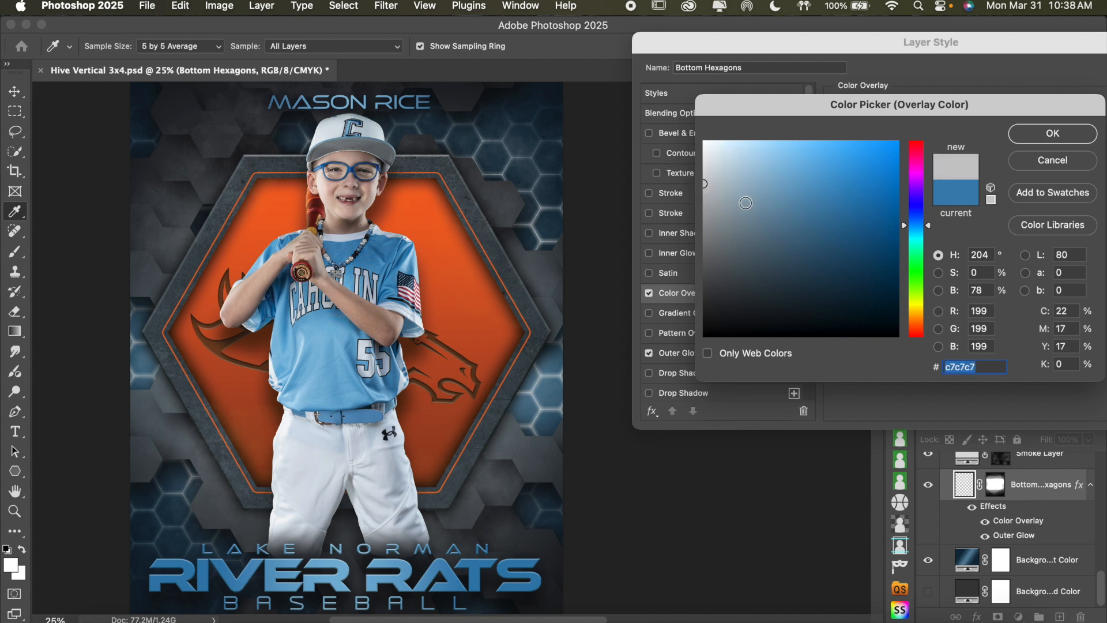
{"action": "left_click", "coordinate": [707, 213]}
{"action": "left_click_drag", "start_coordinate": [708, 209], "coordinate": [691, 207]}
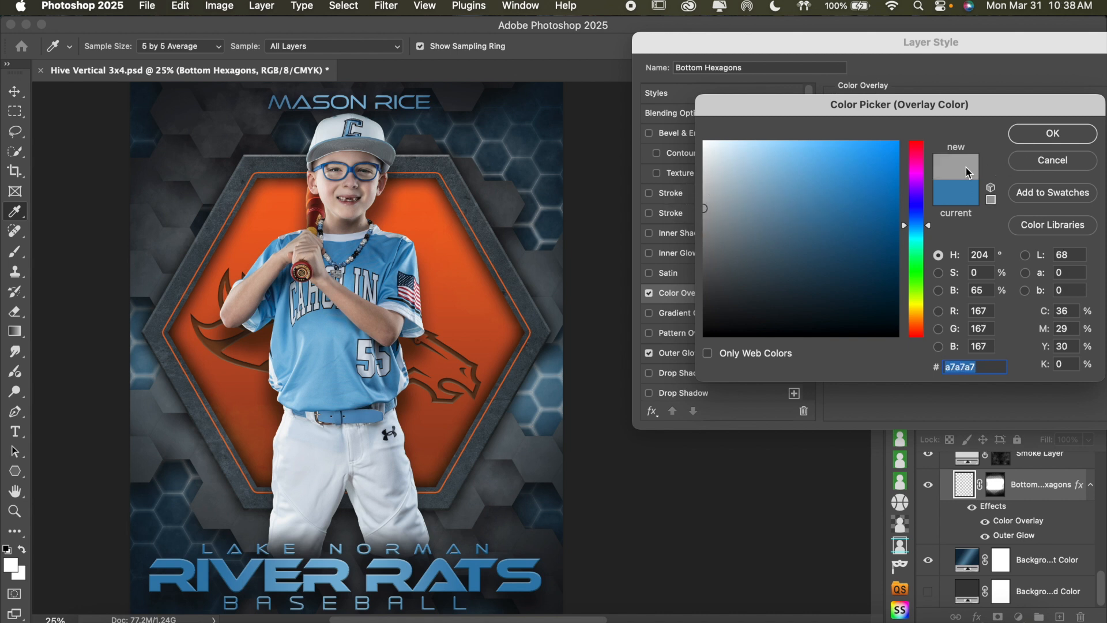
{"action": "left_click", "coordinate": [1040, 138]}
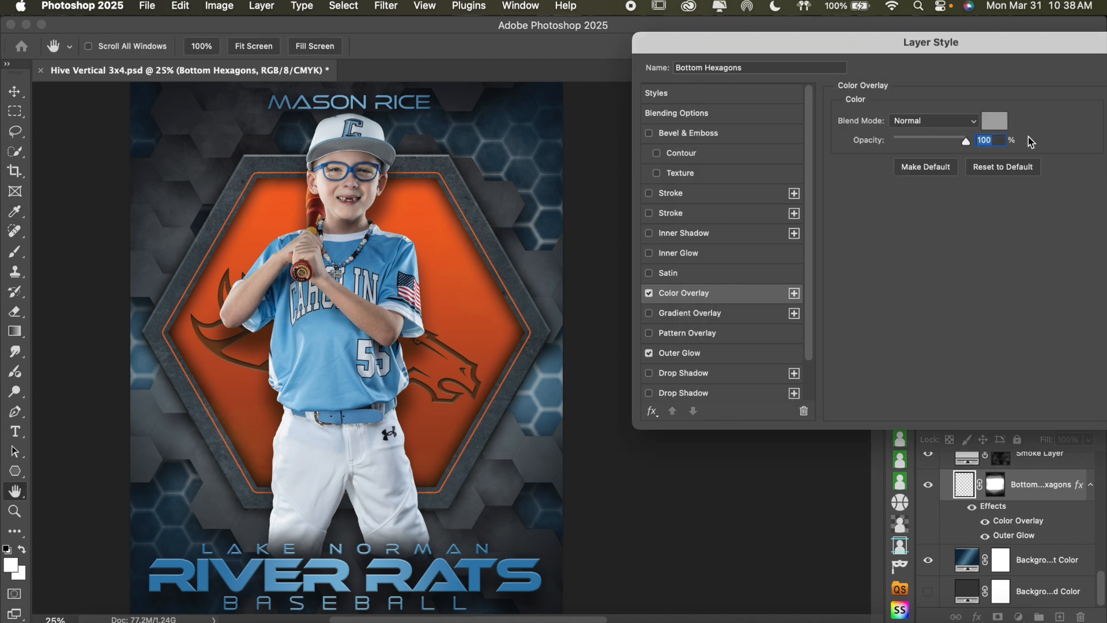
Set the Bottom Hexagons Outer Glow color to the same gray a7a7a7 and apply the layer style
{"action": "left_click", "coordinate": [716, 353]}
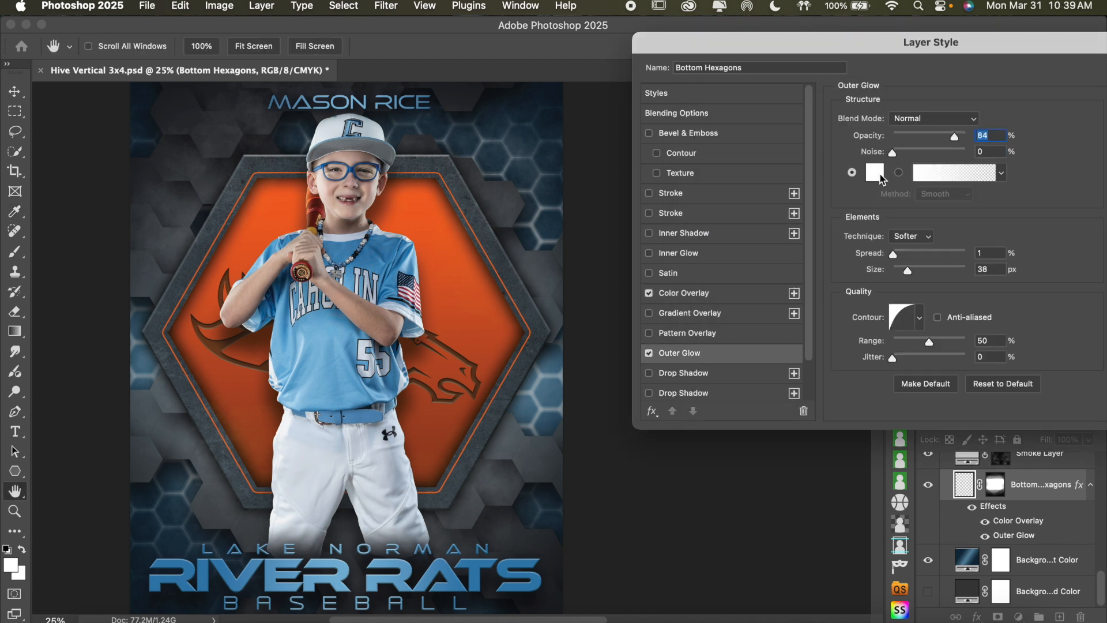
{"action": "left_click", "coordinate": [877, 170]}
{"action": "type", "text": "a7a7a7"}
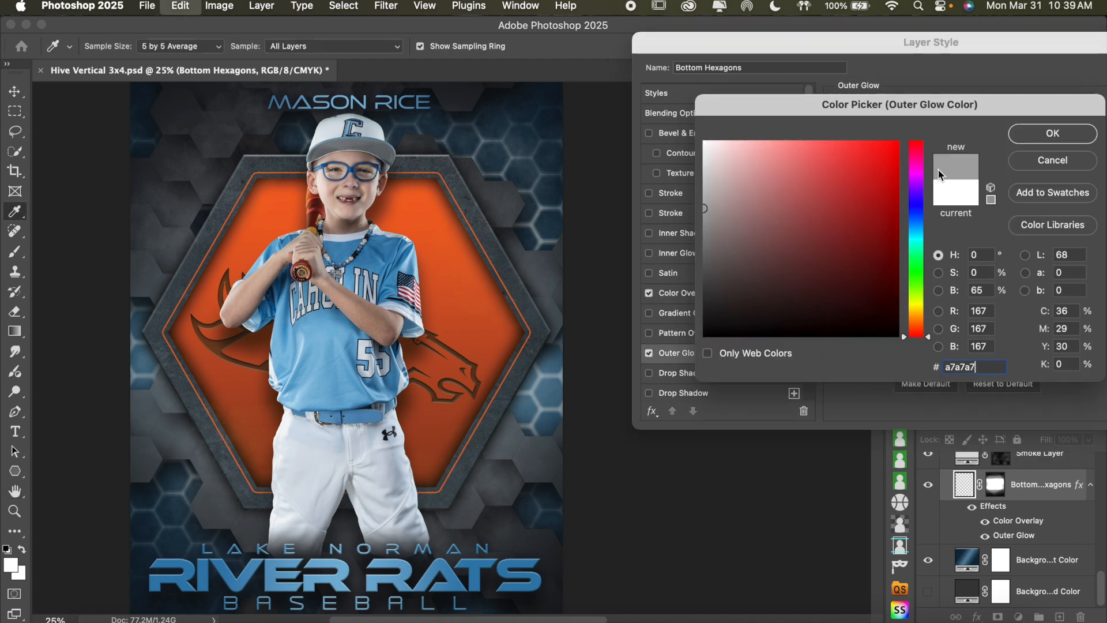
{"action": "left_click", "coordinate": [1045, 136]}
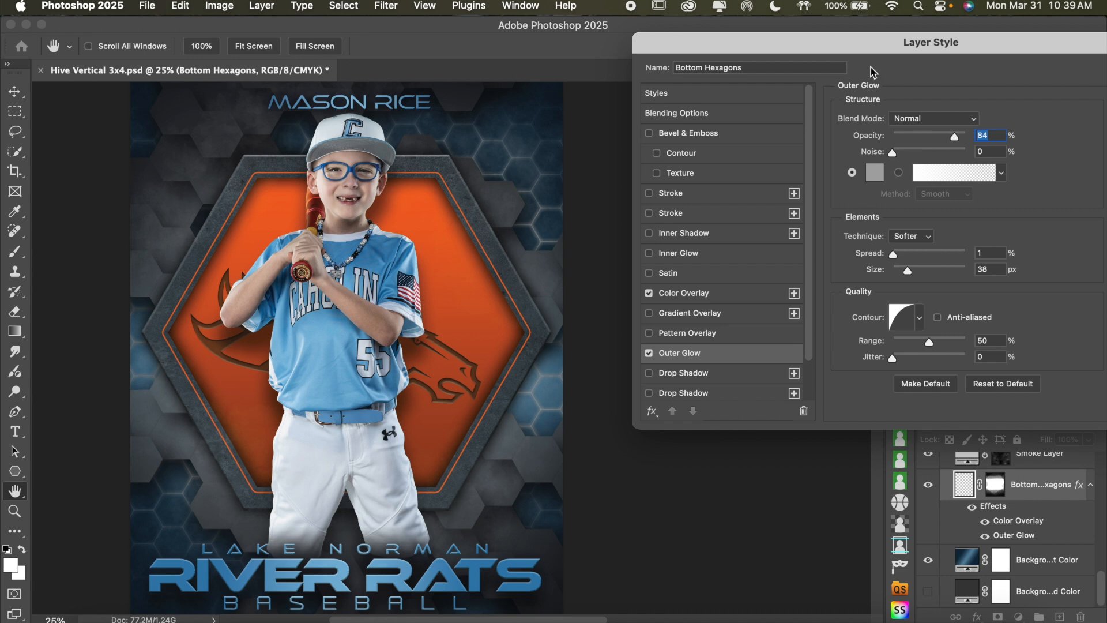
{"action": "left_click_drag", "start_coordinate": [947, 45], "coordinate": [781, 83]}
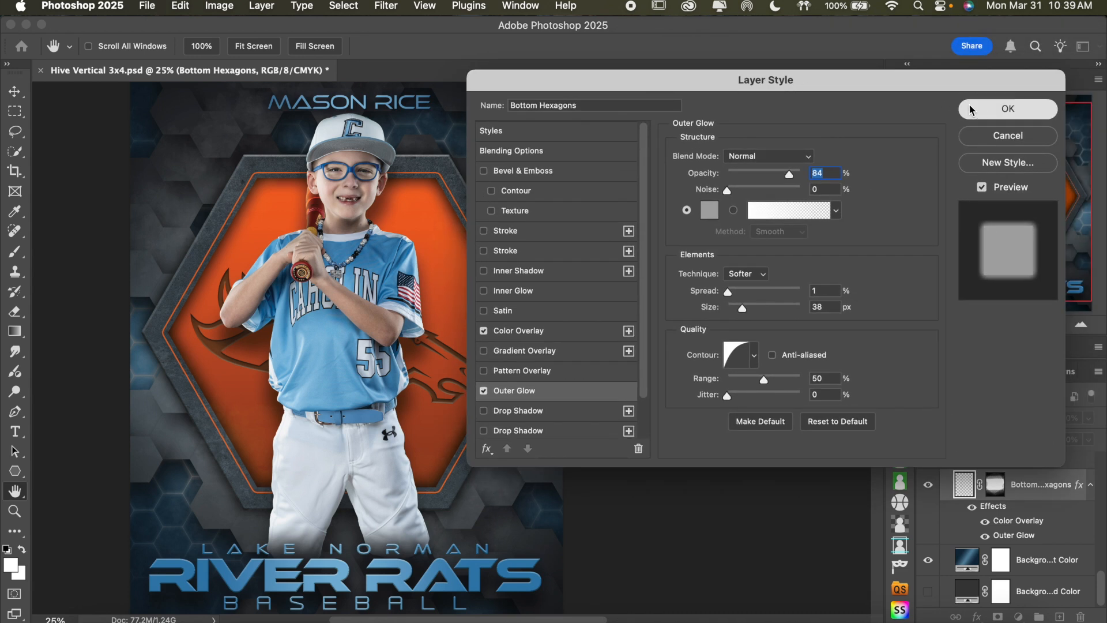
{"action": "left_click", "coordinate": [975, 108]}
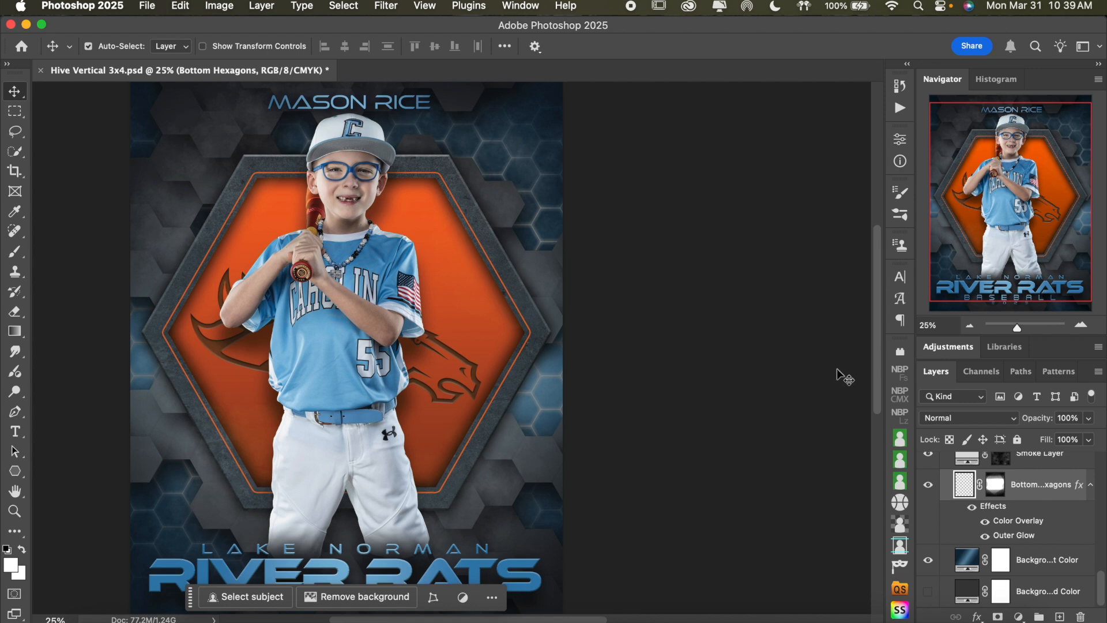
Compare the poster with and without the Top Hexagons layer, and with and without that layer's Drop Shadow
{"action": "left_click", "coordinate": [972, 455]}
{"action": "scroll", "coordinate": [1033, 519], "scroll_direction": "up", "scroll_amount": 4}
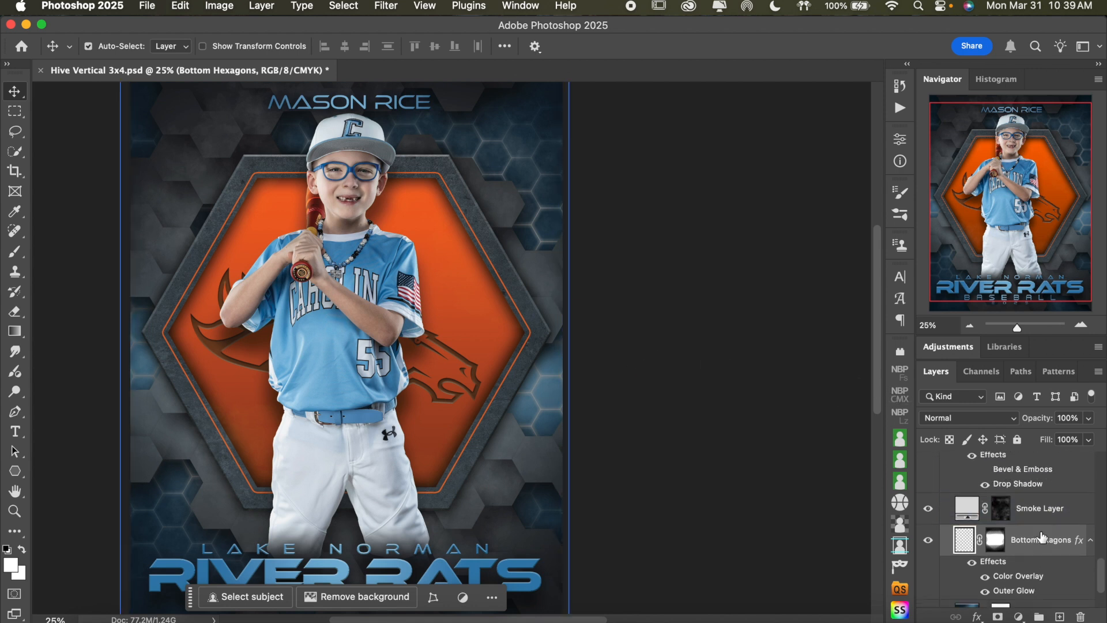
{"action": "left_click_drag", "start_coordinate": [1042, 536], "coordinate": [1051, 490]}
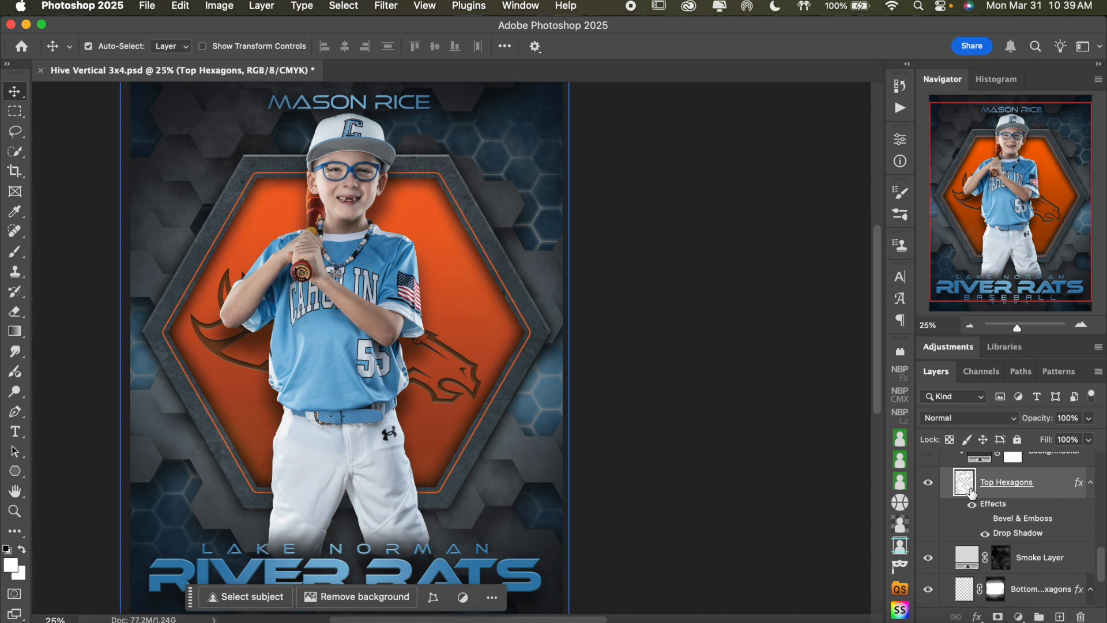
{"action": "left_click", "coordinate": [929, 483]}
{"action": "left_click", "coordinate": [929, 485]}
{"action": "left_click", "coordinate": [984, 534]}
{"action": "left_click", "coordinate": [984, 534]}
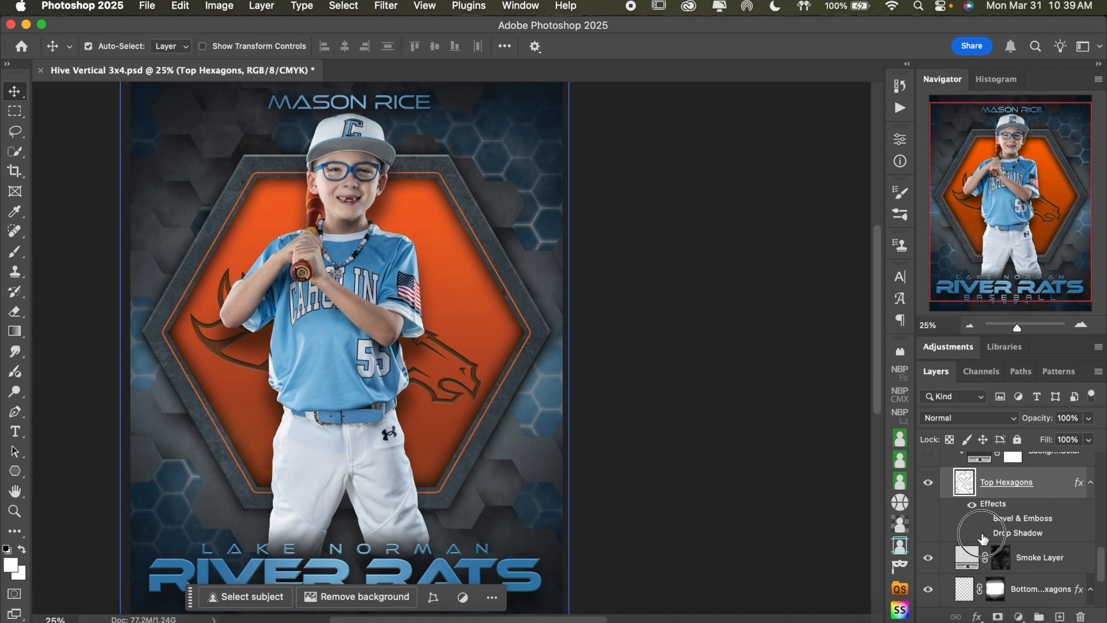
Compare the gradient and solid color layers clipped to Top Hexagons by toggling their visibility, keeping only the gradient shown
{"action": "scroll", "coordinate": [1015, 519], "scroll_direction": "up", "scroll_amount": 3}
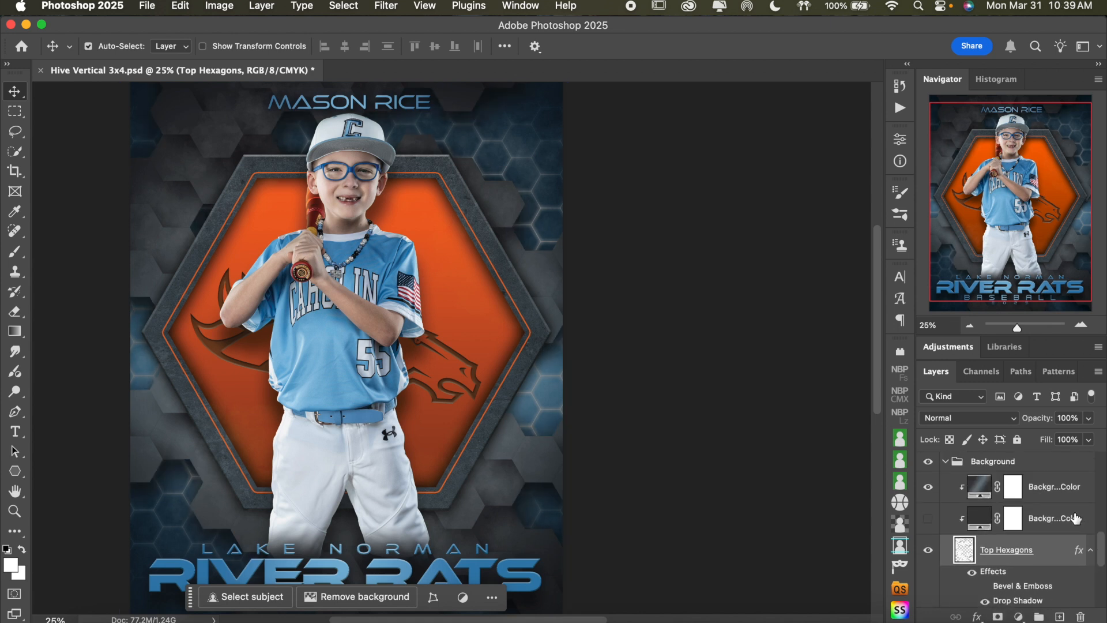
{"action": "left_click", "coordinate": [940, 493]}
{"action": "left_click", "coordinate": [928, 488]}
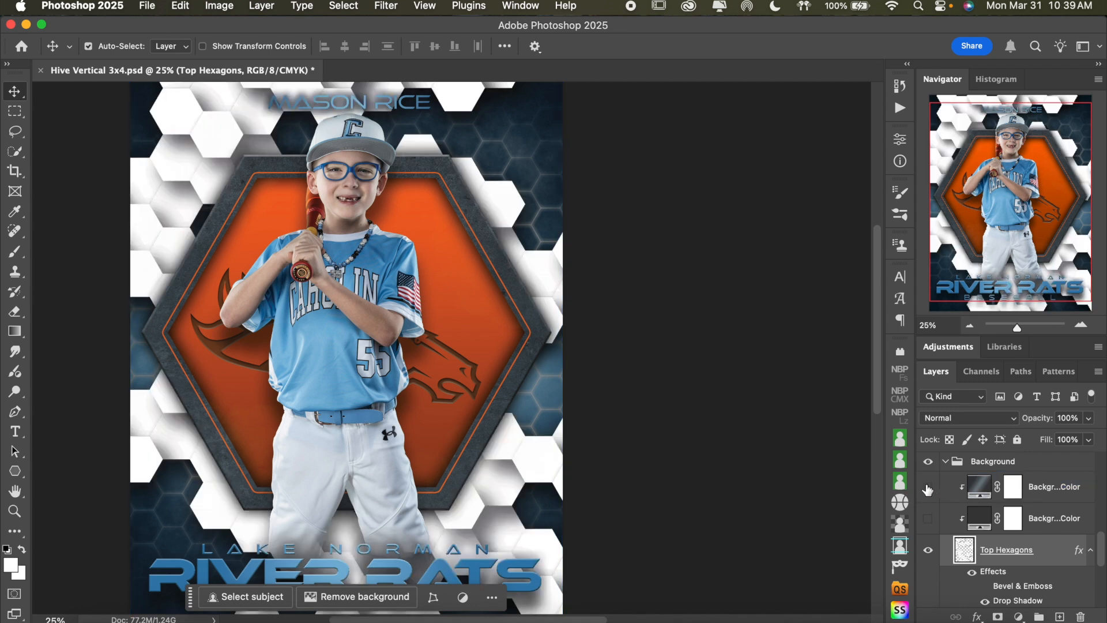
{"action": "left_click", "coordinate": [928, 488]}
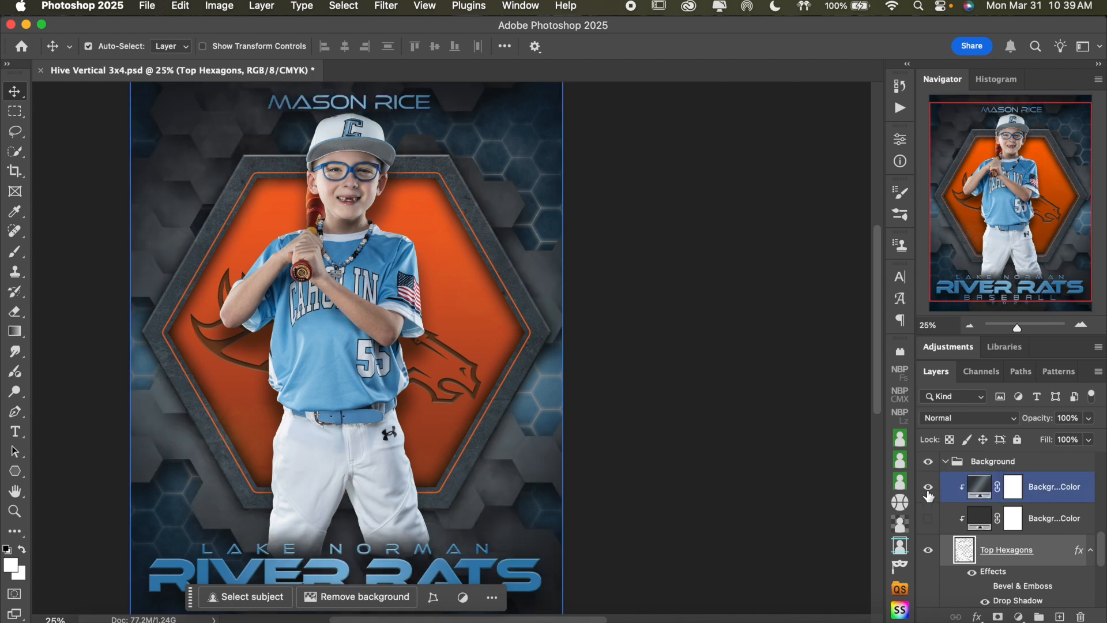
{"action": "left_click", "coordinate": [928, 488]}
{"action": "left_click", "coordinate": [929, 520]}
{"action": "left_click", "coordinate": [928, 519]}
{"action": "left_click", "coordinate": [928, 488]}
Set the stop at location 50 of the gradient fill clipped to Top Hexagons to jersey blue 3d7da9
{"action": "left_click", "coordinate": [979, 488]}
{"action": "double_click", "coordinate": [981, 488]}
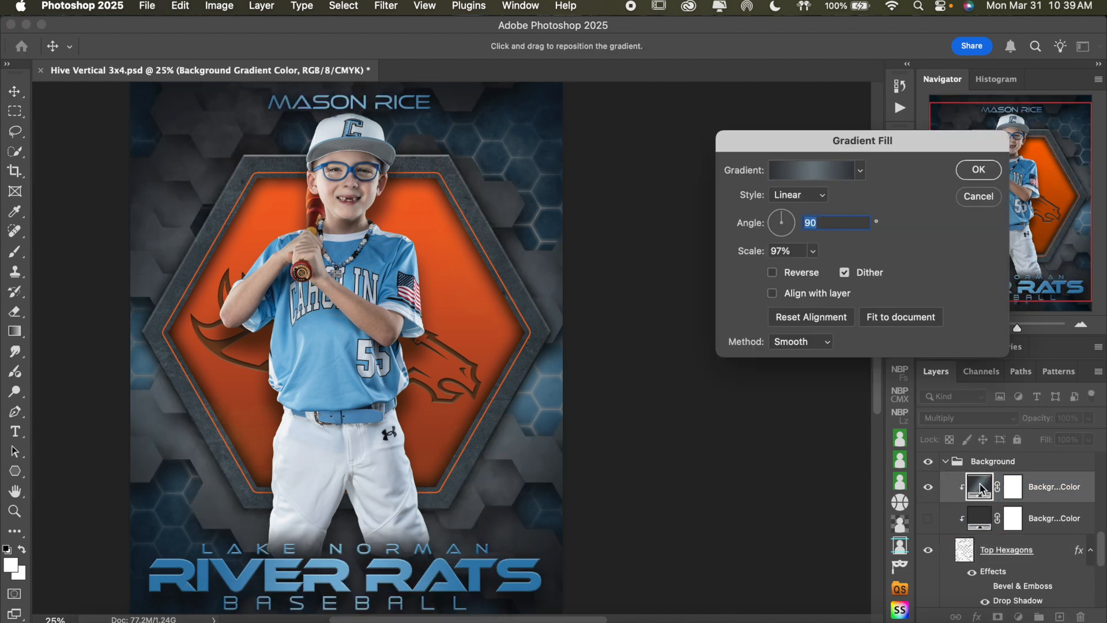
{"action": "left_click", "coordinate": [813, 173]}
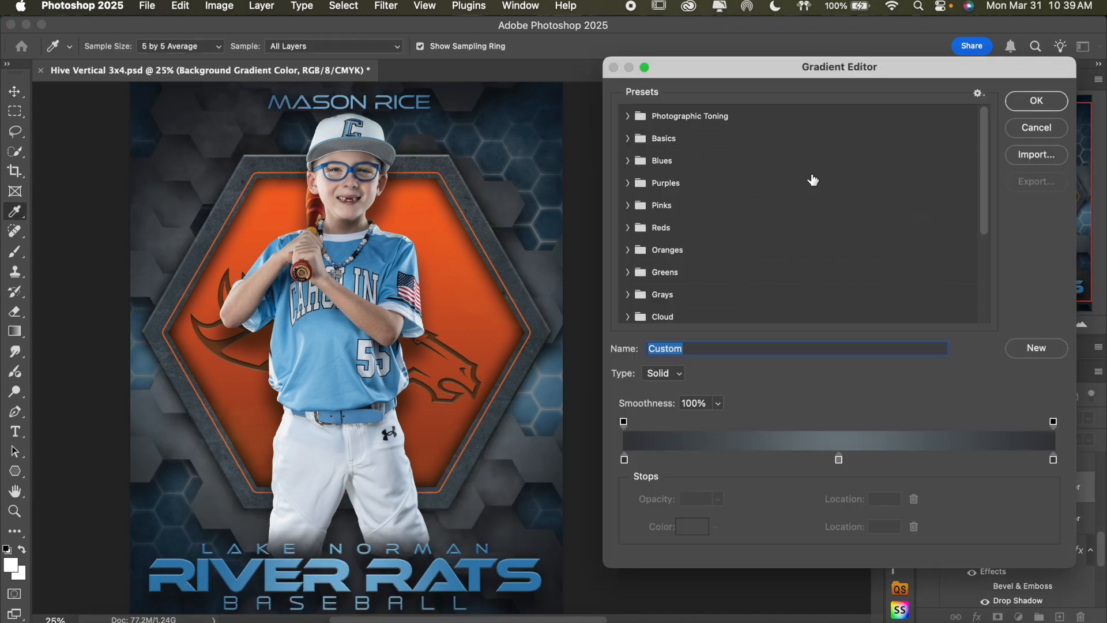
{"action": "left_click", "coordinate": [839, 460]}
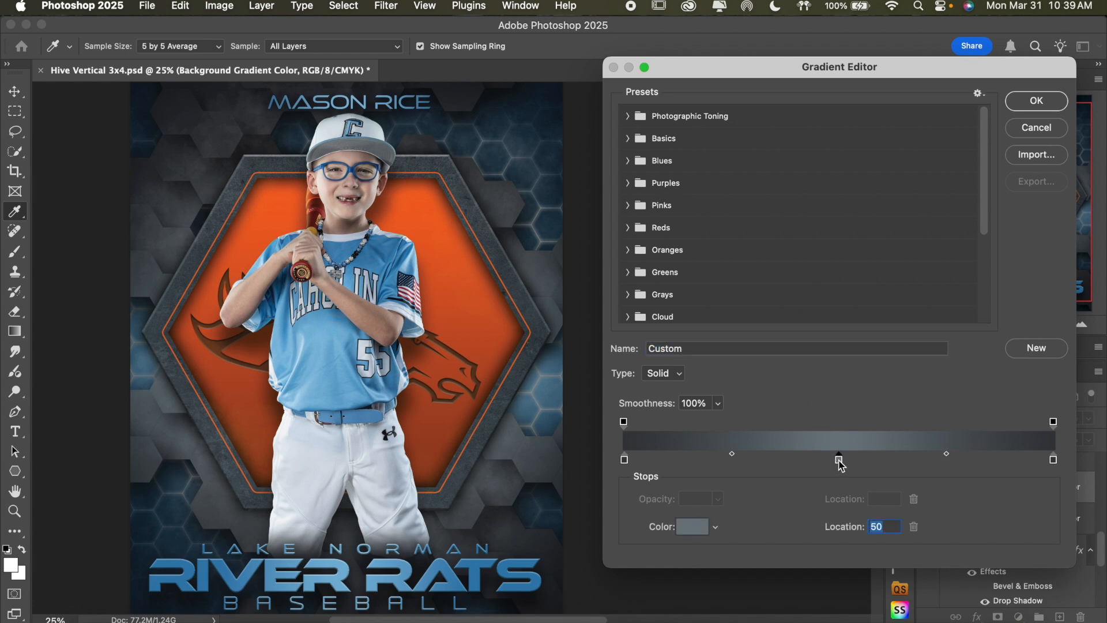
{"action": "left_click", "coordinate": [691, 531]}
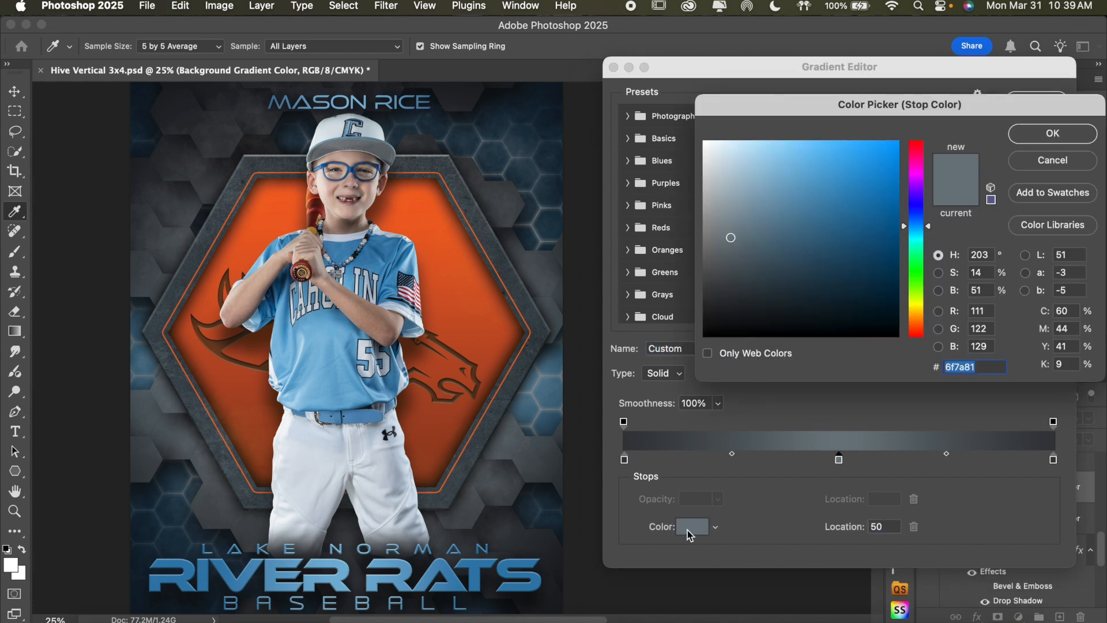
{"action": "left_click", "coordinate": [372, 259]}
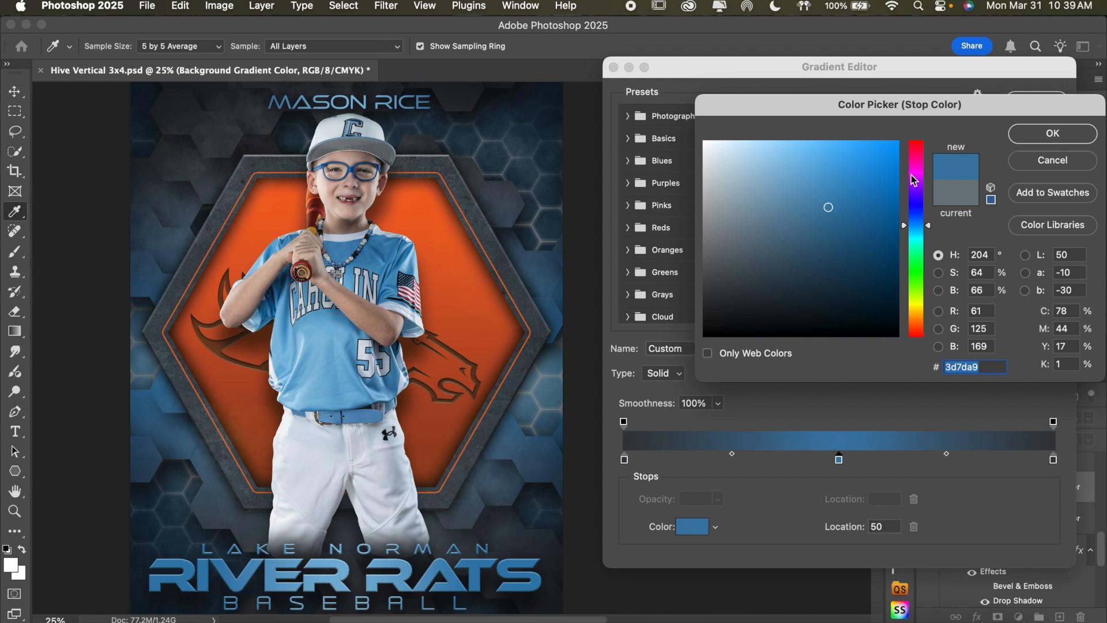
{"action": "left_click", "coordinate": [1026, 136]}
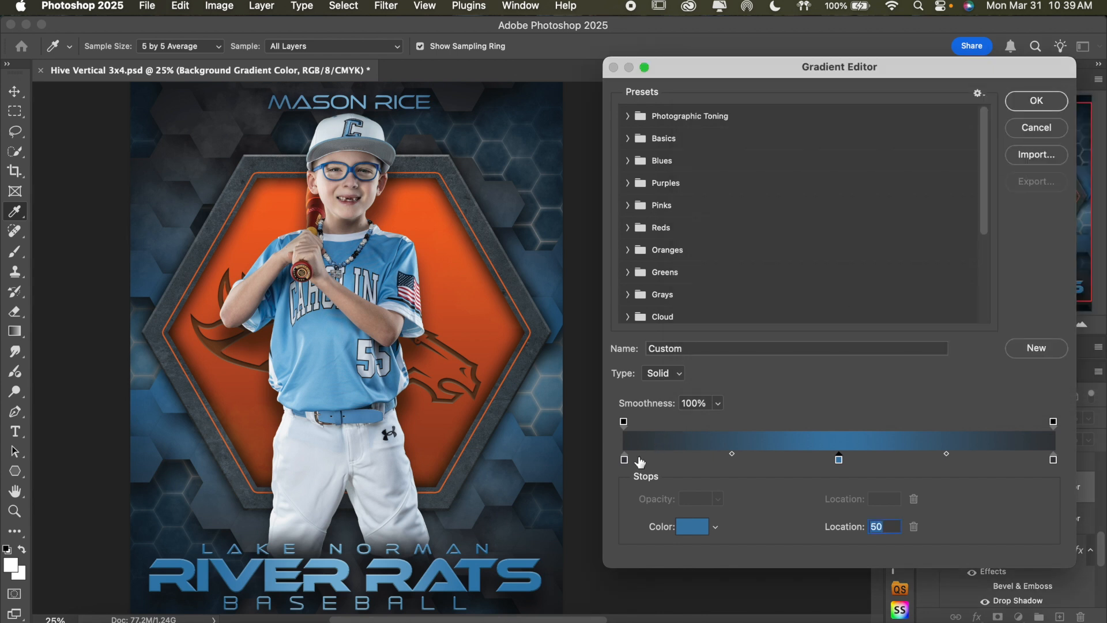
Recolor the gradient stop at location 0, trying blues 1e618d and 11354e before settling on a dark navy near 0c293c
{"action": "left_click", "coordinate": [625, 460]}
{"action": "left_click", "coordinate": [691, 537]}
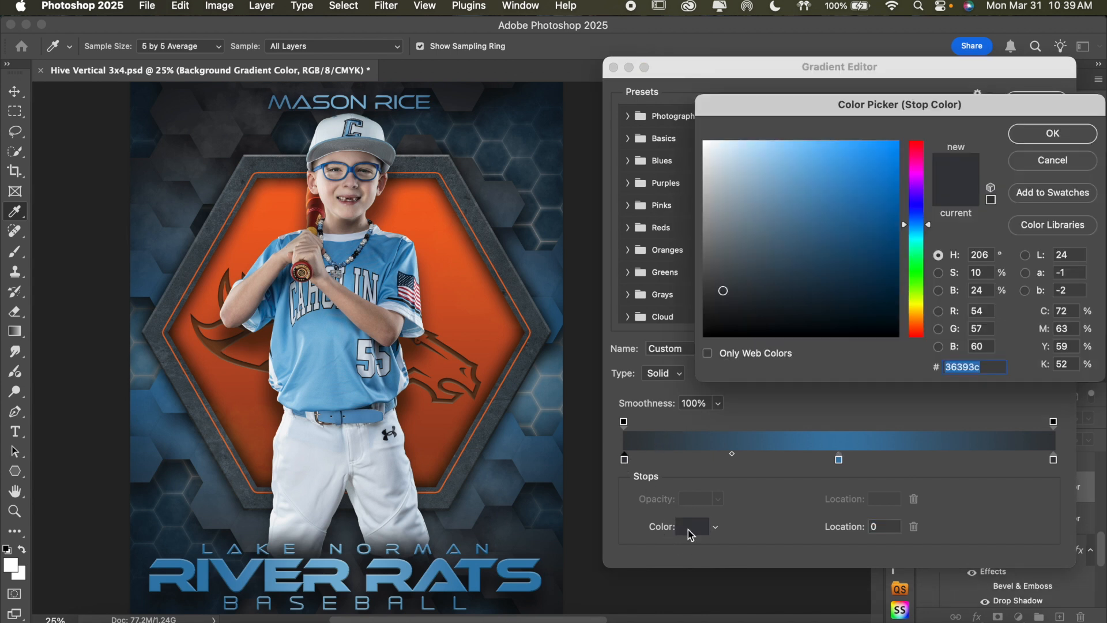
{"action": "left_click", "coordinate": [380, 248]}
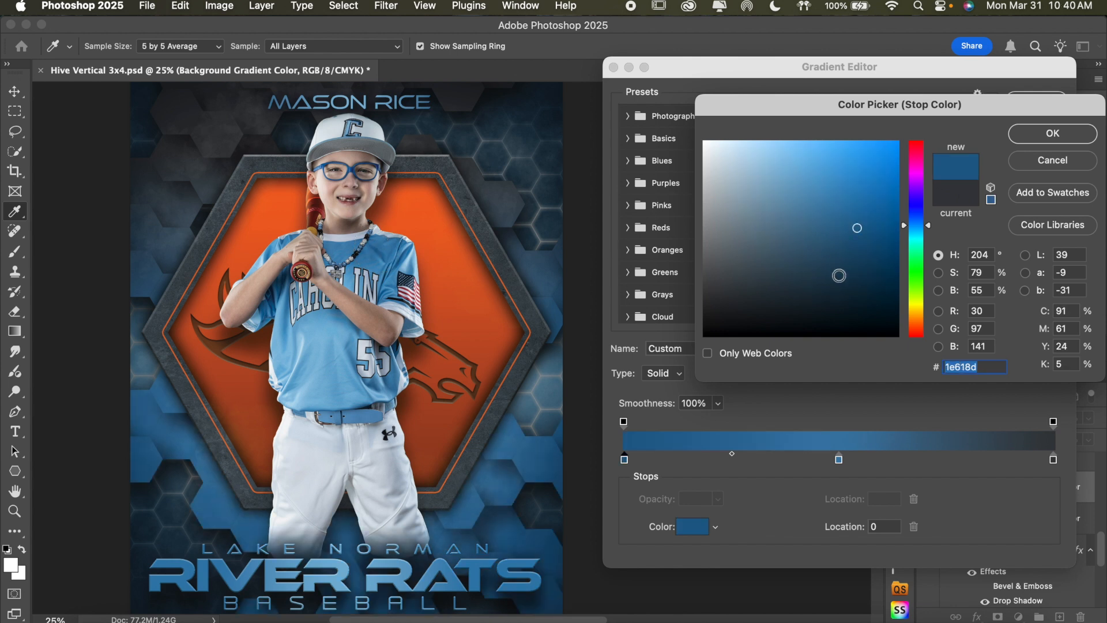
{"action": "left_click", "coordinate": [857, 276]}
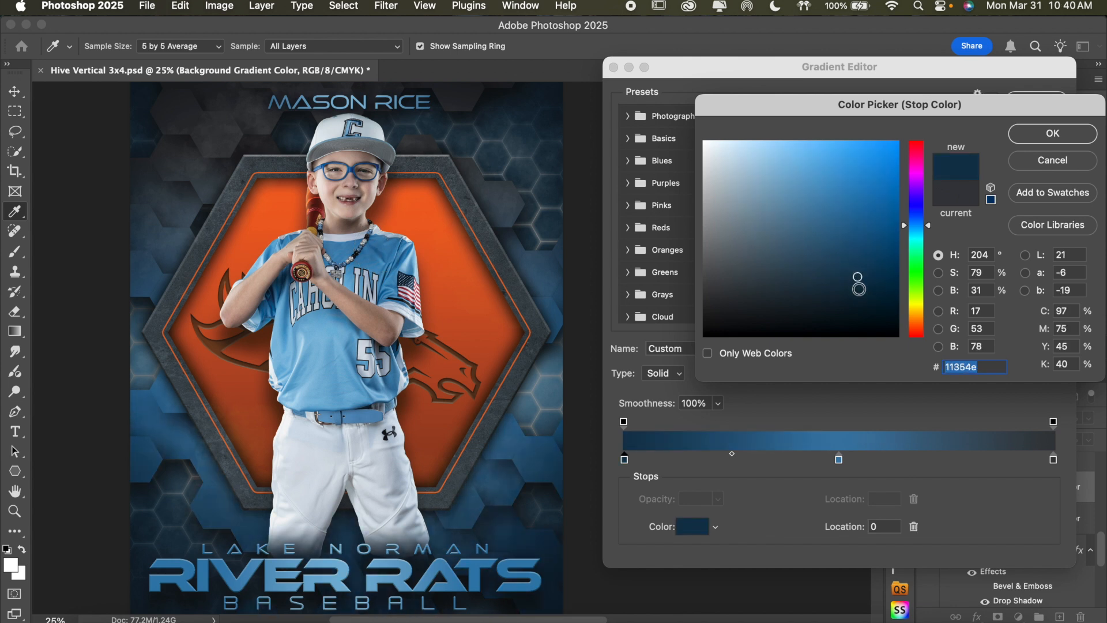
{"action": "left_click", "coordinate": [860, 289]}
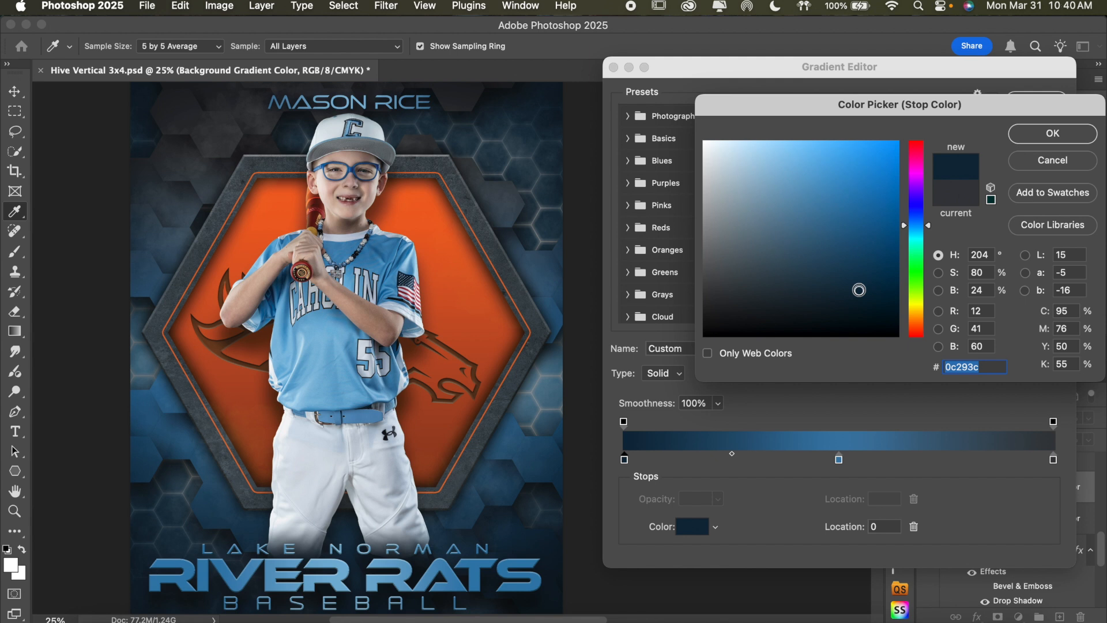
{"action": "left_click", "coordinate": [854, 291]}
{"action": "left_click", "coordinate": [1033, 142]}
Set the gradient stop at location 100 to a dark blue sampled from the poster background
{"action": "left_click", "coordinate": [1053, 459]}
{"action": "left_click", "coordinate": [695, 527]}
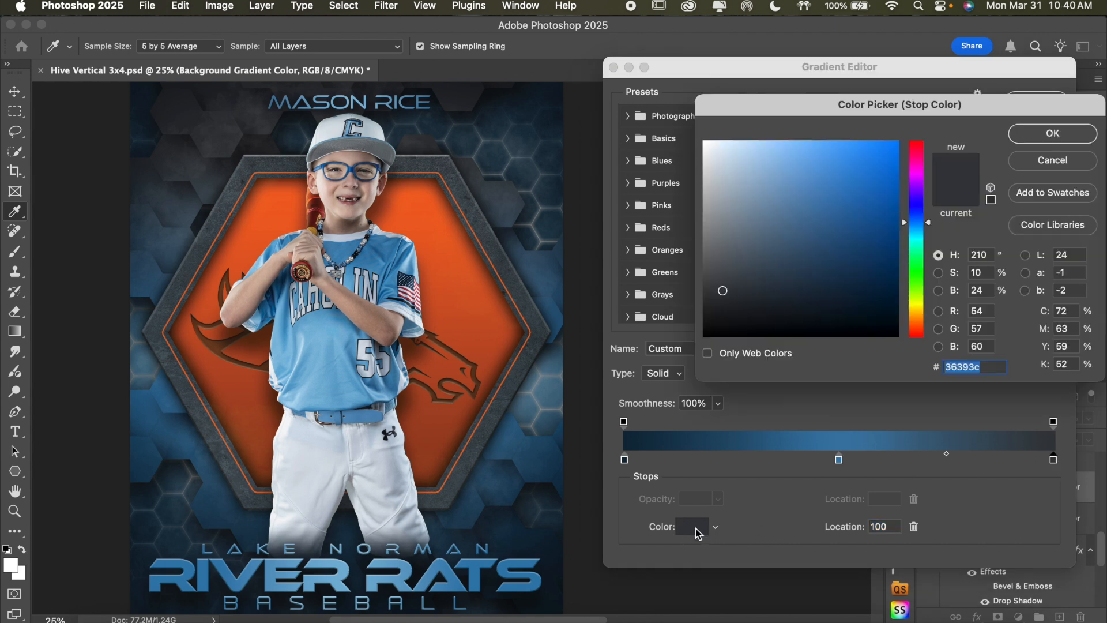
{"action": "left_click", "coordinate": [206, 175]}
{"action": "left_click", "coordinate": [1089, 135]}
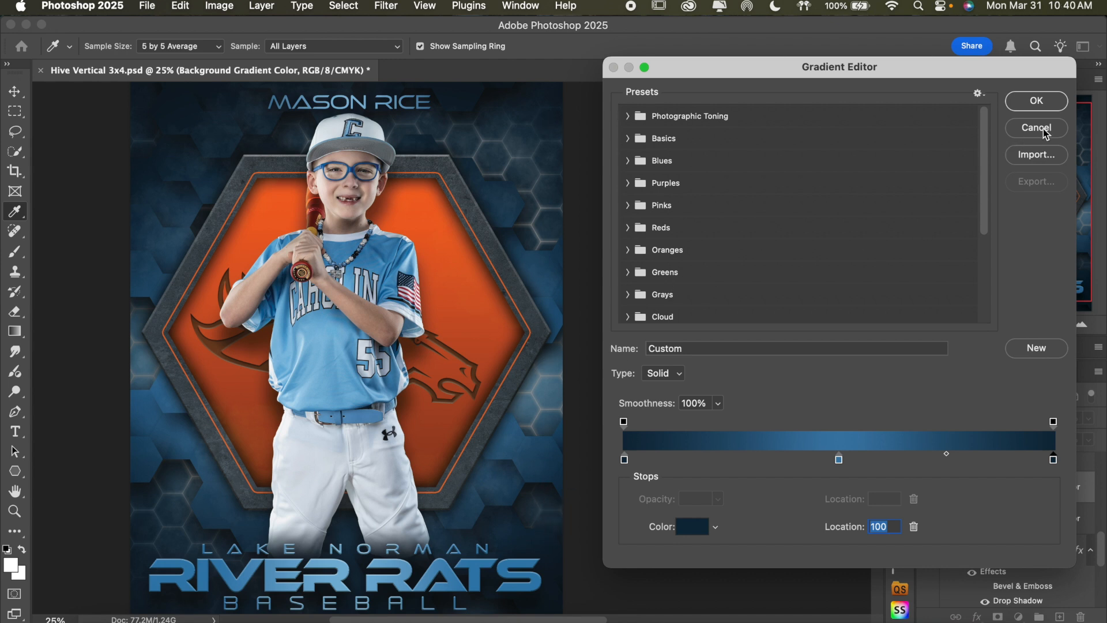
Accept the edited gradient stops and set the scale of the gradient fill clipped to Top Hexagons to 90%
{"action": "left_click", "coordinate": [1043, 104]}
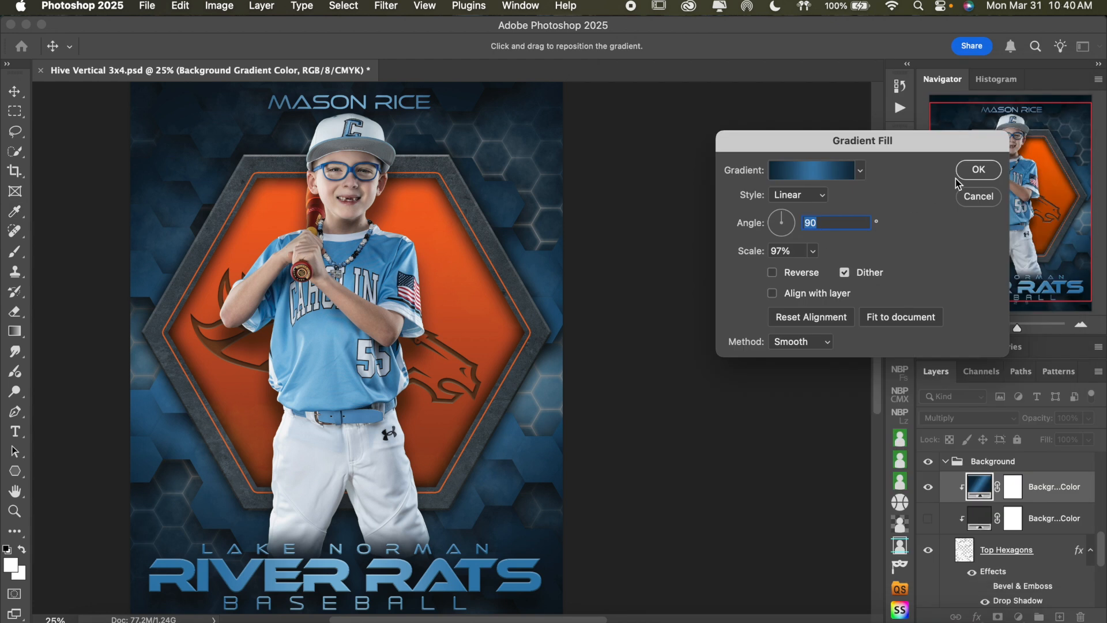
{"action": "left_click", "coordinate": [812, 252]}
{"action": "mouse_move", "coordinate": [797, 275]}
{"action": "left_mouse_down"}
{"action": "mouse_move", "coordinate": [848, 276]}
{"action": "mouse_move", "coordinate": [812, 275]}
{"action": "left_mouse_up"}
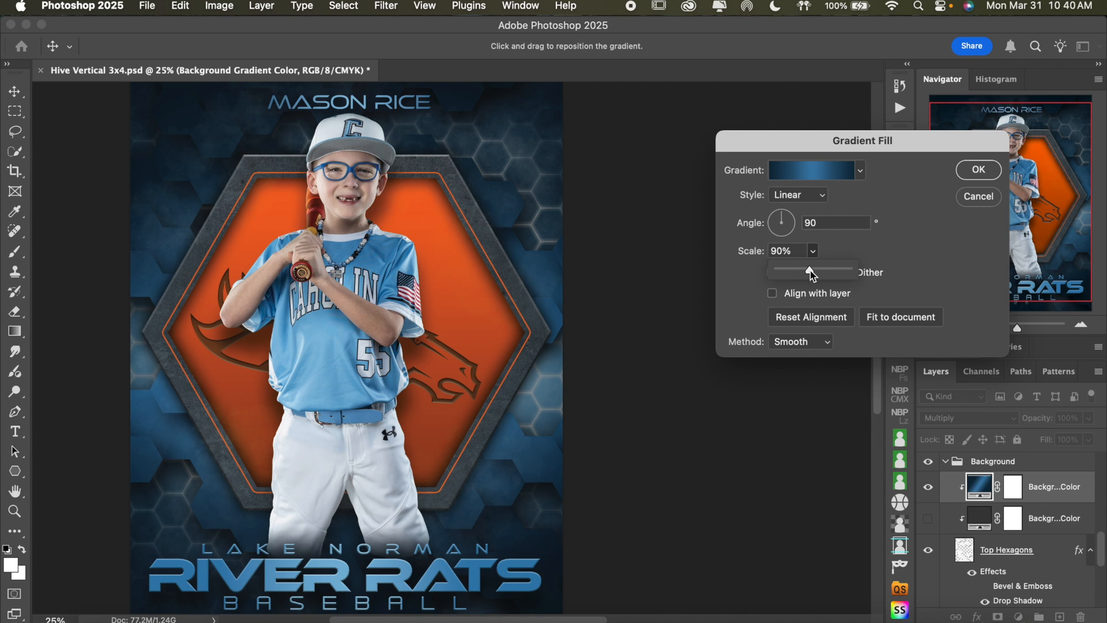
{"action": "left_click", "coordinate": [976, 176]}
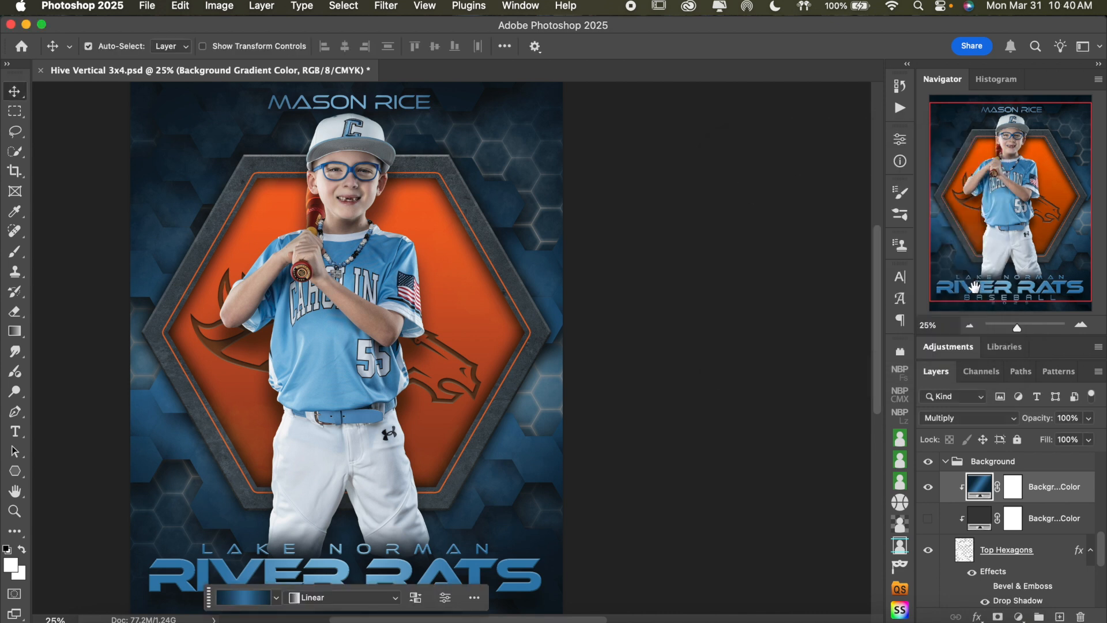
{"action": "left_click", "coordinate": [971, 326]}
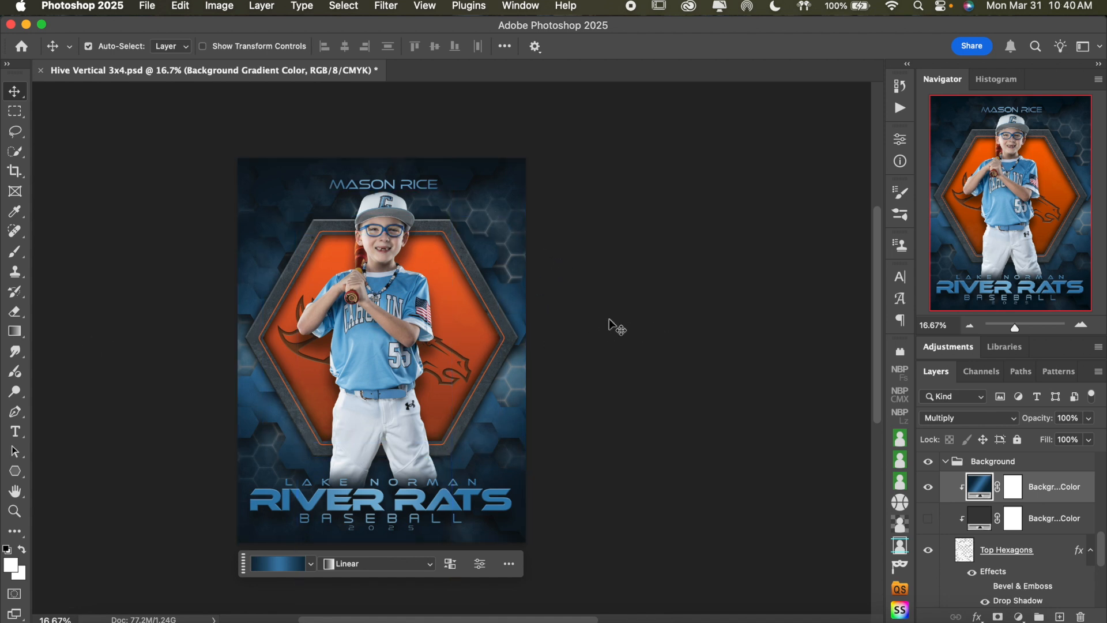
Set the scale of the Background Gradient Color fill beneath the Bottom Hexagons layer to 115%
{"action": "left_click", "coordinate": [944, 463]}
{"action": "left_click", "coordinate": [944, 462]}
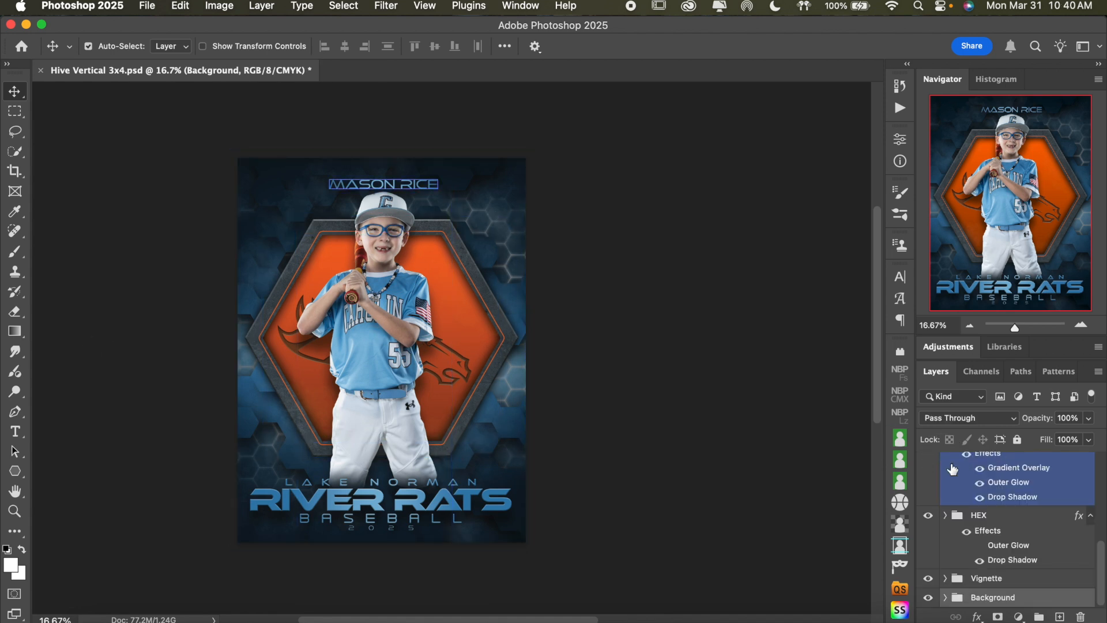
{"action": "left_click", "coordinate": [1002, 515]}
{"action": "left_click", "coordinate": [945, 598]}
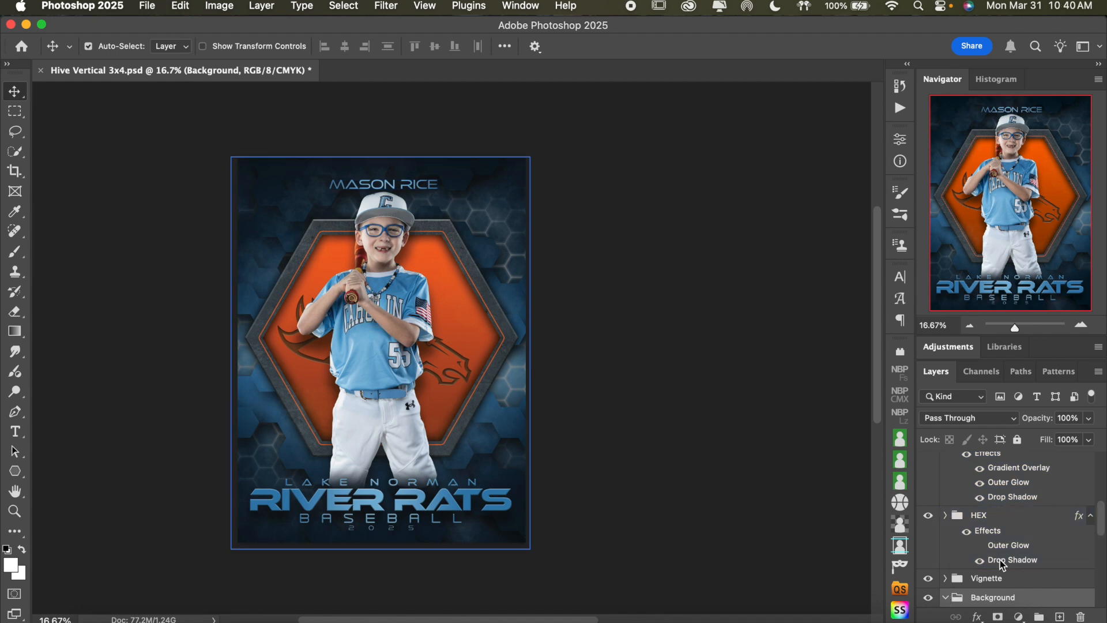
{"action": "scroll", "coordinate": [1019, 557], "scroll_direction": "down", "scroll_amount": 10}
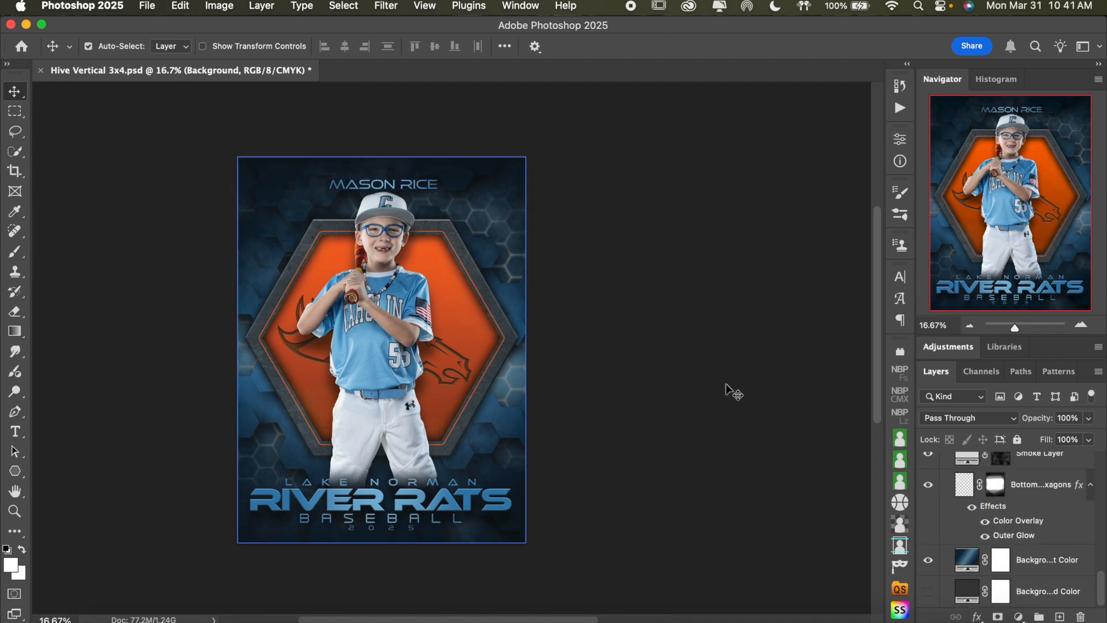
{"action": "left_click", "coordinate": [972, 564]}
{"action": "double_click", "coordinate": [973, 564]}
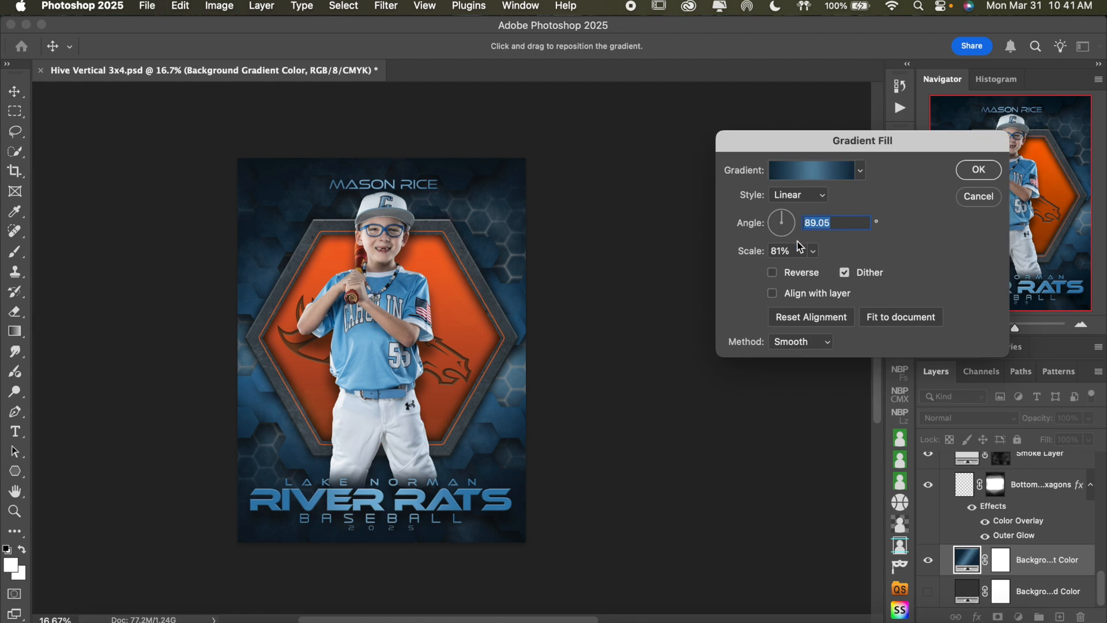
{"action": "left_click", "coordinate": [812, 250]}
{"action": "mouse_move", "coordinate": [809, 271]}
{"action": "left_mouse_down"}
{"action": "mouse_move", "coordinate": [832, 269]}
{"action": "mouse_move", "coordinate": [821, 274]}
{"action": "left_mouse_up"}
{"action": "left_click", "coordinate": [822, 273]}
{"action": "left_click_drag", "start_coordinate": [822, 273], "coordinate": [825, 275]}
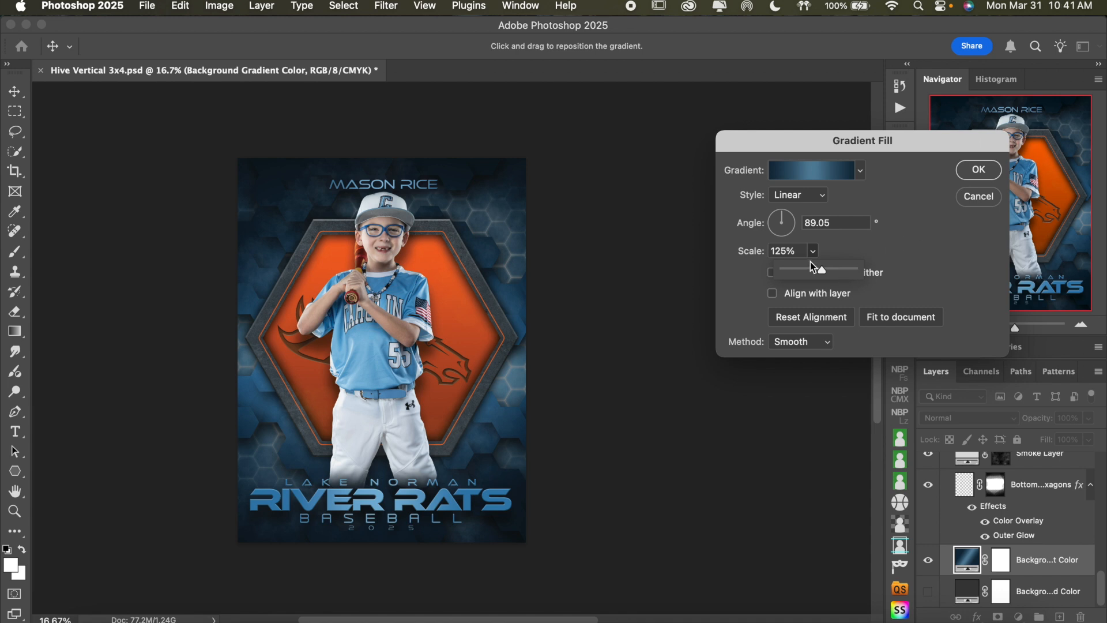
{"action": "left_click", "coordinate": [783, 251]}
{"action": "type", "text": "1"}
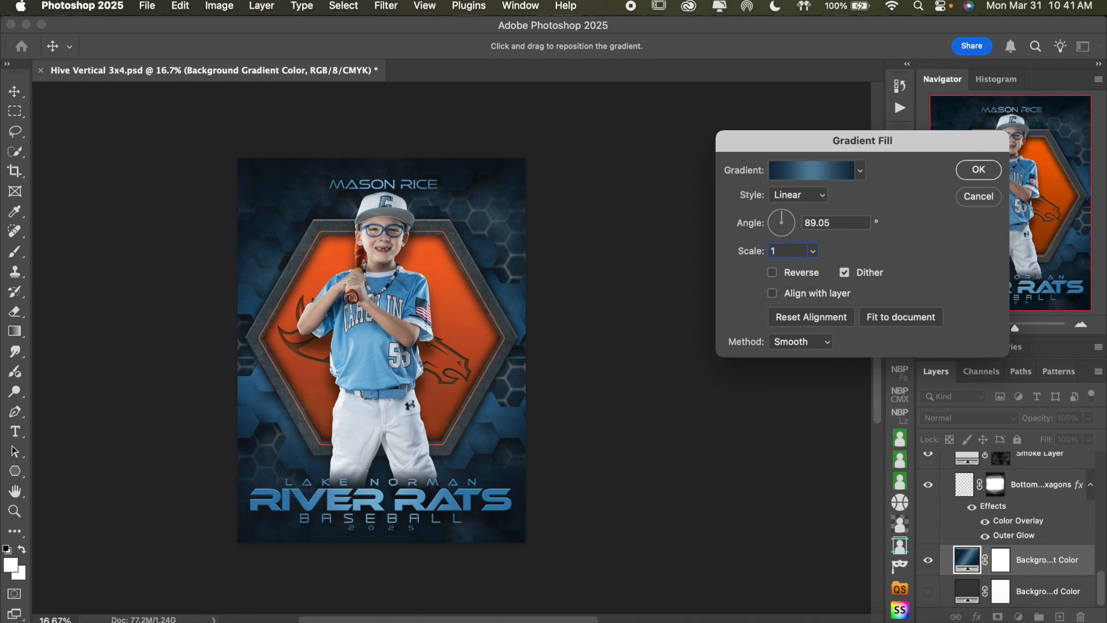
{"action": "type", "text": "15"}
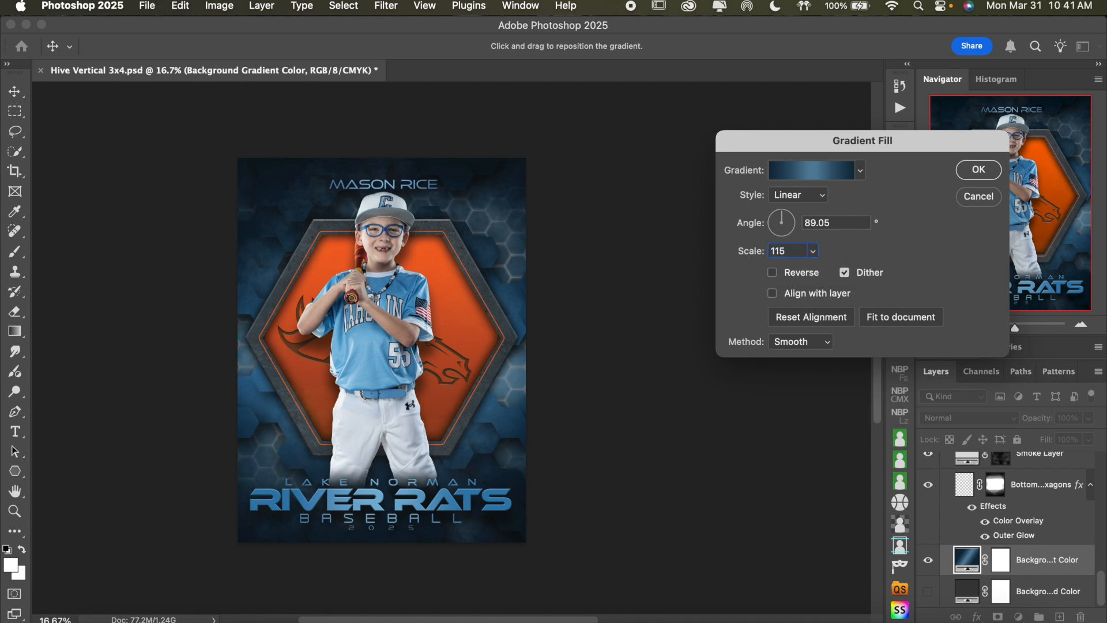
{"action": "key", "text": "Return"}
Set the scale of the gradient fill clipped to Top Hexagons to about 101%
{"action": "left_click", "coordinate": [1029, 510]}
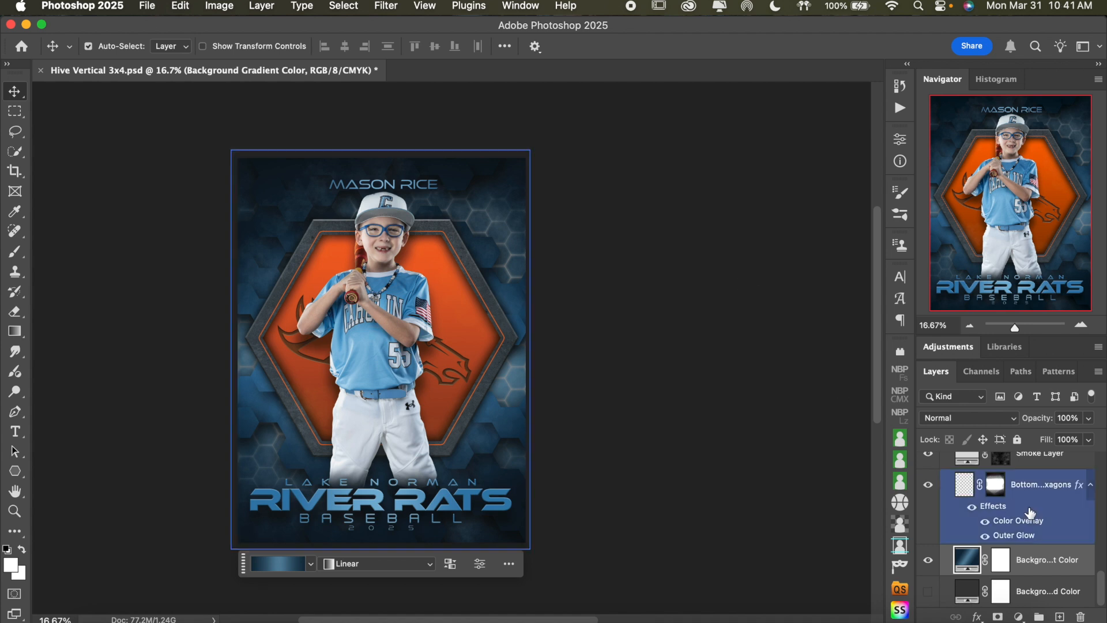
{"action": "scroll", "coordinate": [1032, 519], "scroll_direction": "up", "scroll_amount": 5}
{"action": "left_click", "coordinate": [1026, 538]}
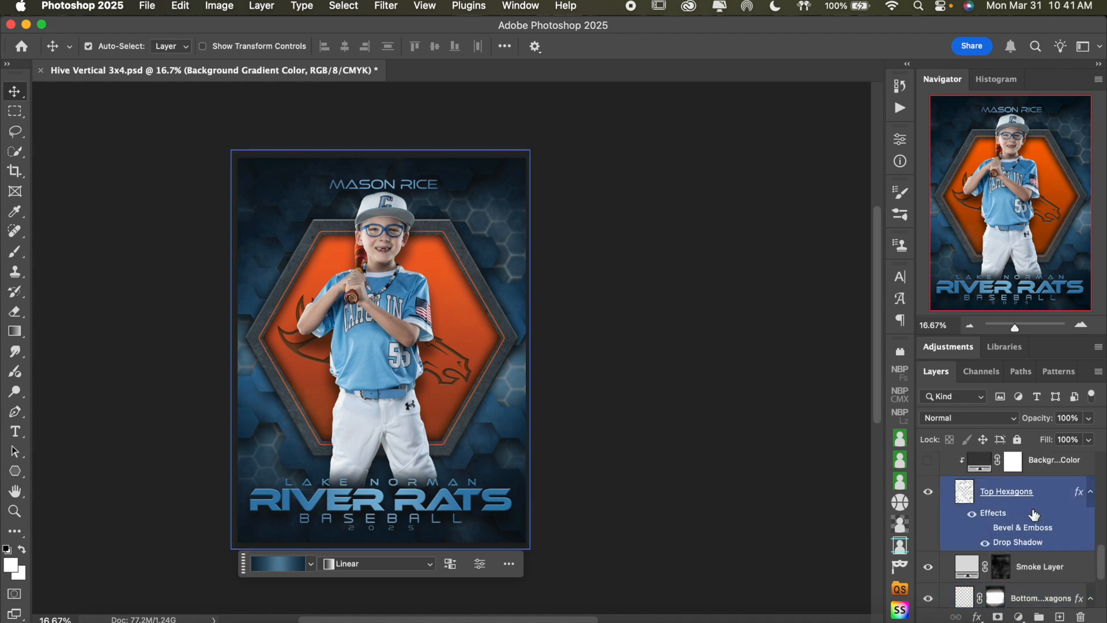
{"action": "scroll", "coordinate": [1037, 517], "scroll_direction": "up", "scroll_amount": 3}
{"action": "left_click", "coordinate": [981, 474]}
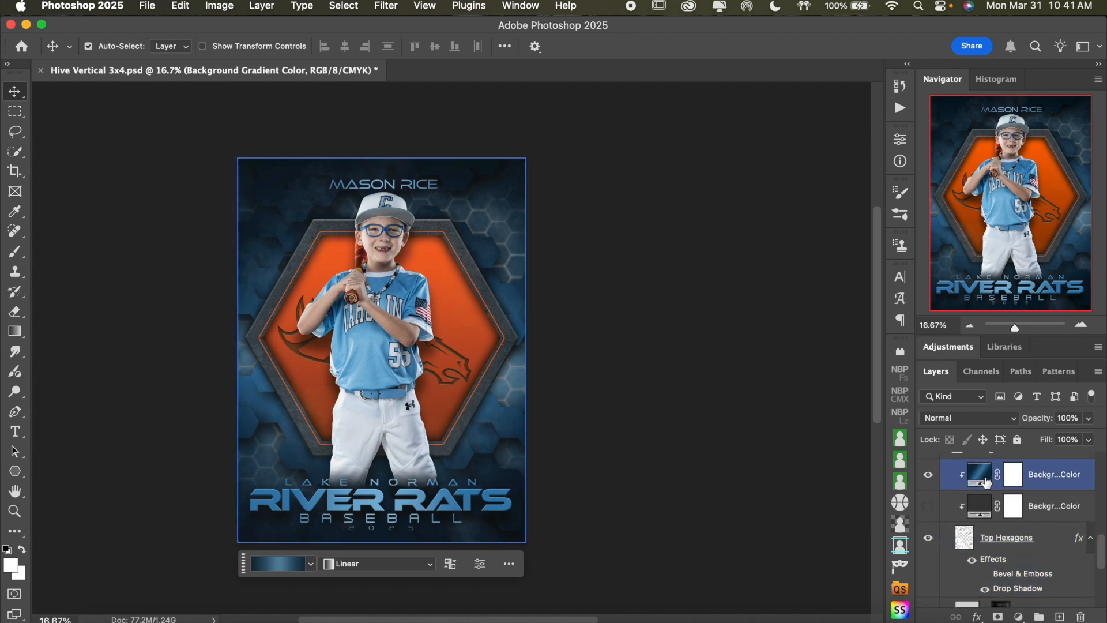
{"action": "double_click", "coordinate": [982, 474]}
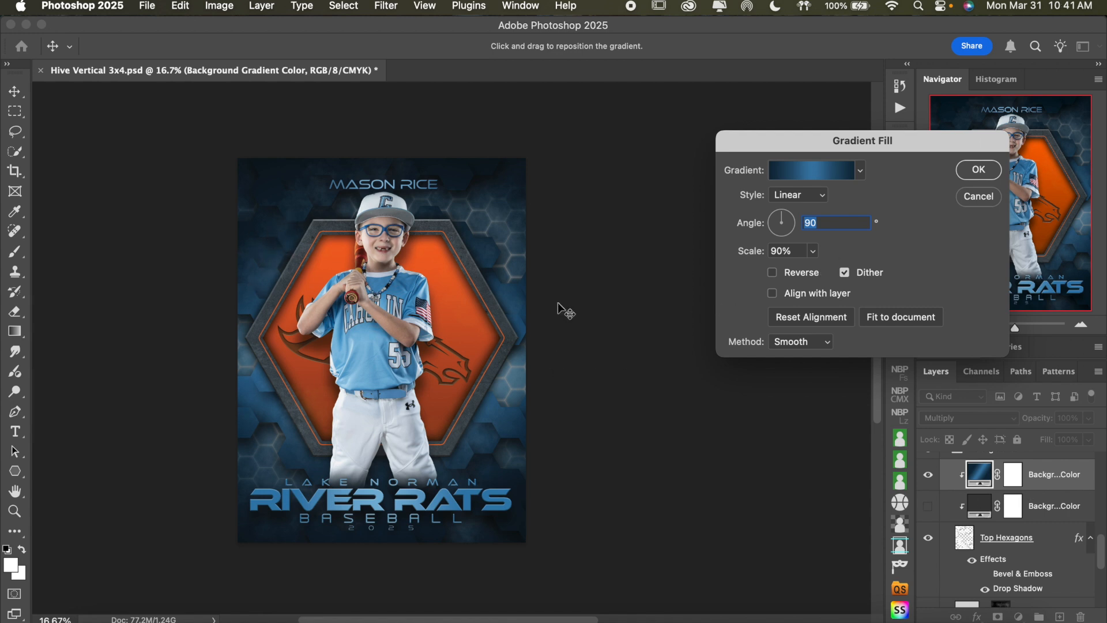
{"action": "left_click", "coordinate": [814, 252]}
{"action": "left_click_drag", "start_coordinate": [816, 274], "coordinate": [819, 274]}
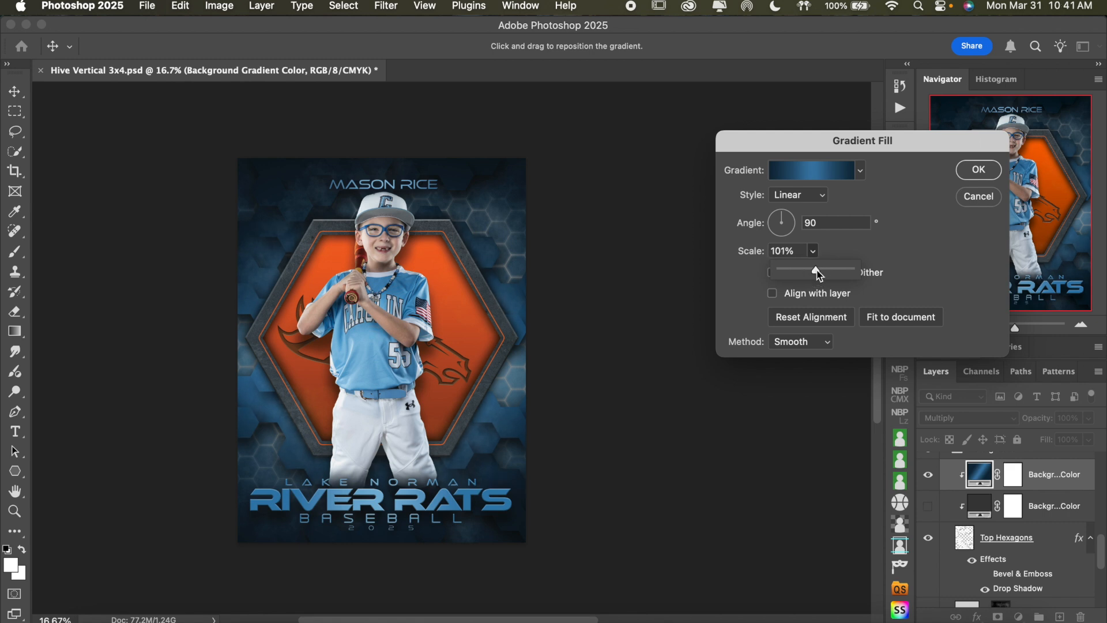
{"action": "left_click", "coordinate": [820, 275]}
{"action": "left_click", "coordinate": [978, 170]}
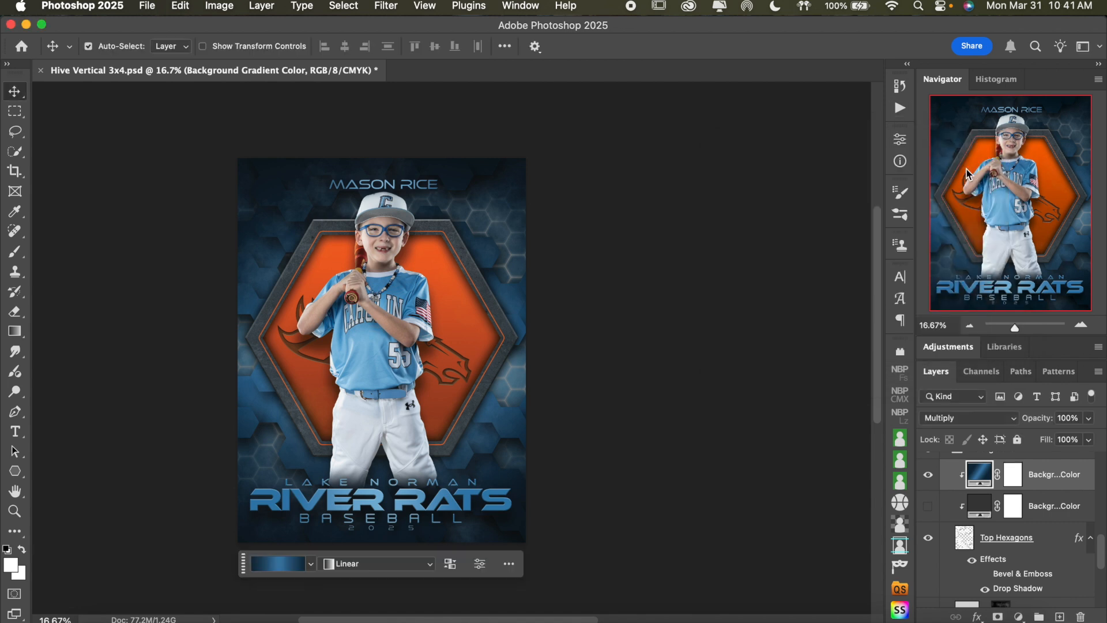
Collapse the Background group and expand the HEX group down to its Outer Edge Effects layer
{"action": "scroll", "coordinate": [1060, 491], "scroll_direction": "up", "scroll_amount": 2}
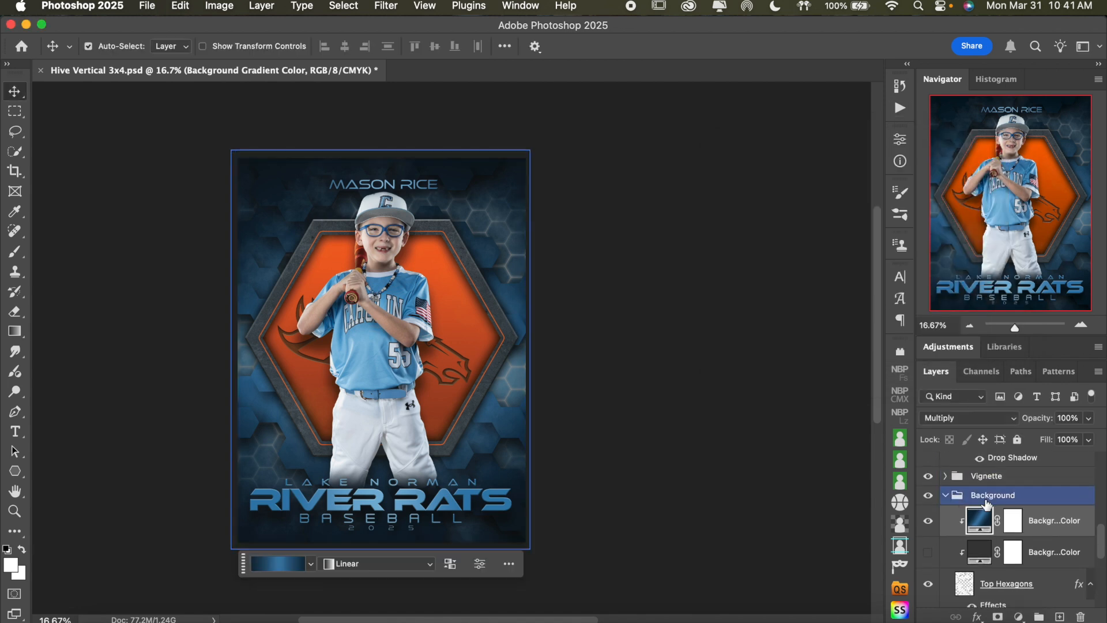
{"action": "left_click", "coordinate": [946, 496]}
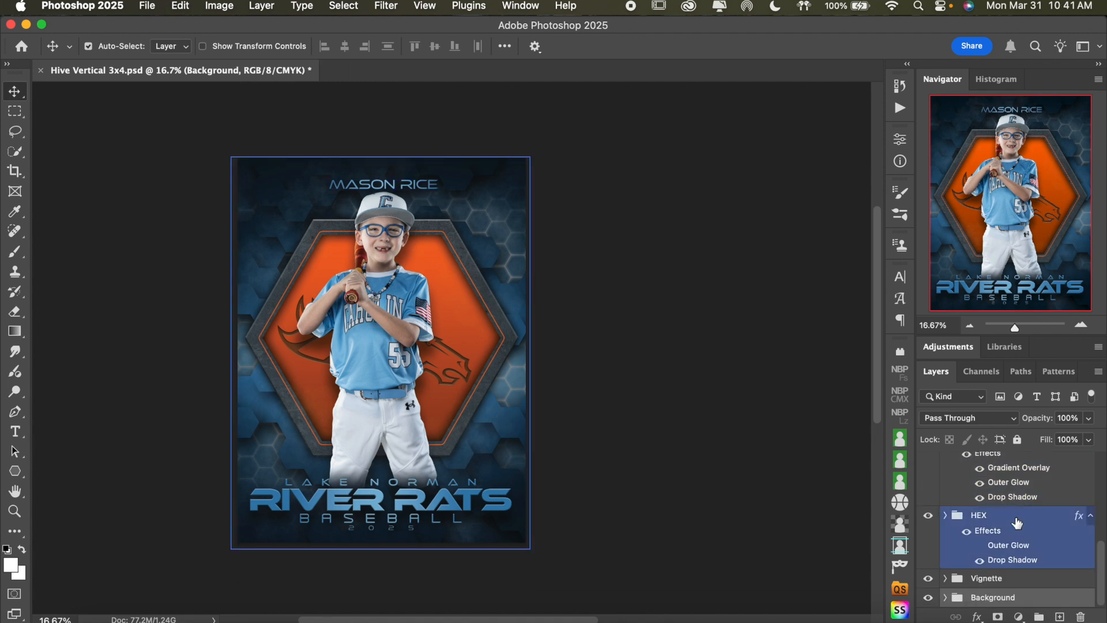
{"action": "scroll", "coordinate": [1018, 523], "scroll_direction": "up", "scroll_amount": 1}
{"action": "scroll", "coordinate": [1018, 523], "scroll_direction": "down", "scroll_amount": 1}
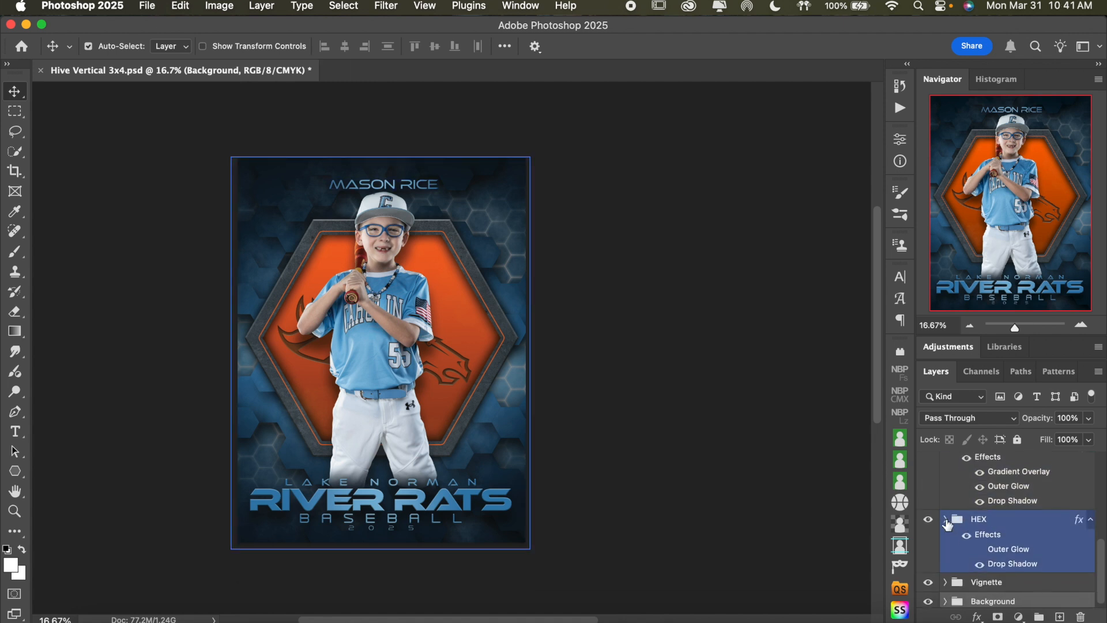
{"action": "left_click", "coordinate": [946, 519]}
{"action": "scroll", "coordinate": [1040, 529], "scroll_direction": "down", "scroll_amount": 10}
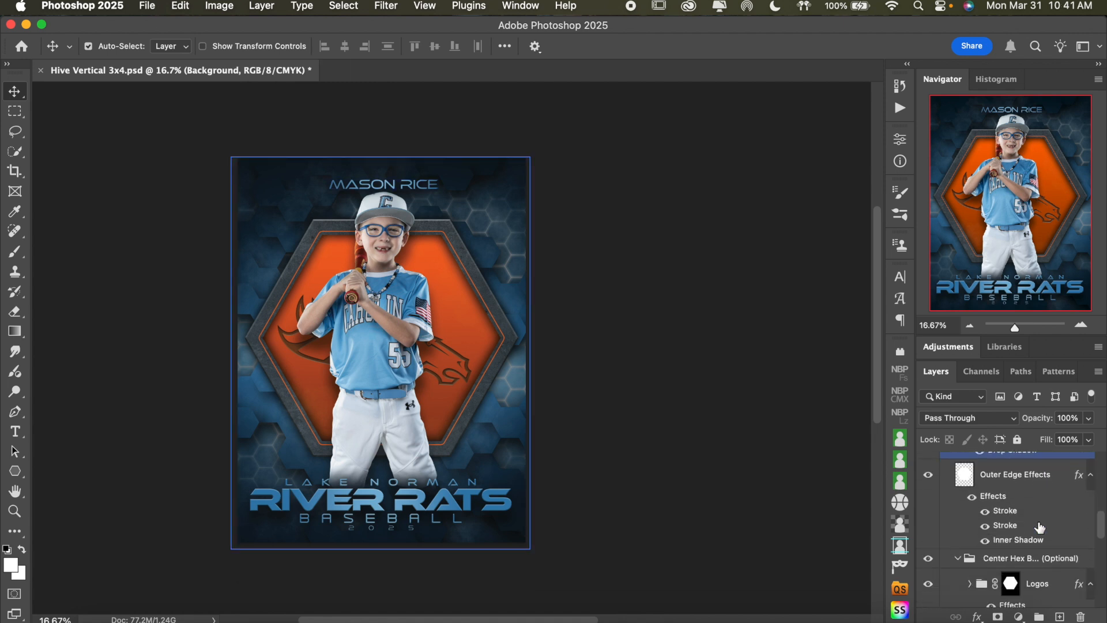
{"action": "left_click", "coordinate": [1039, 526]}
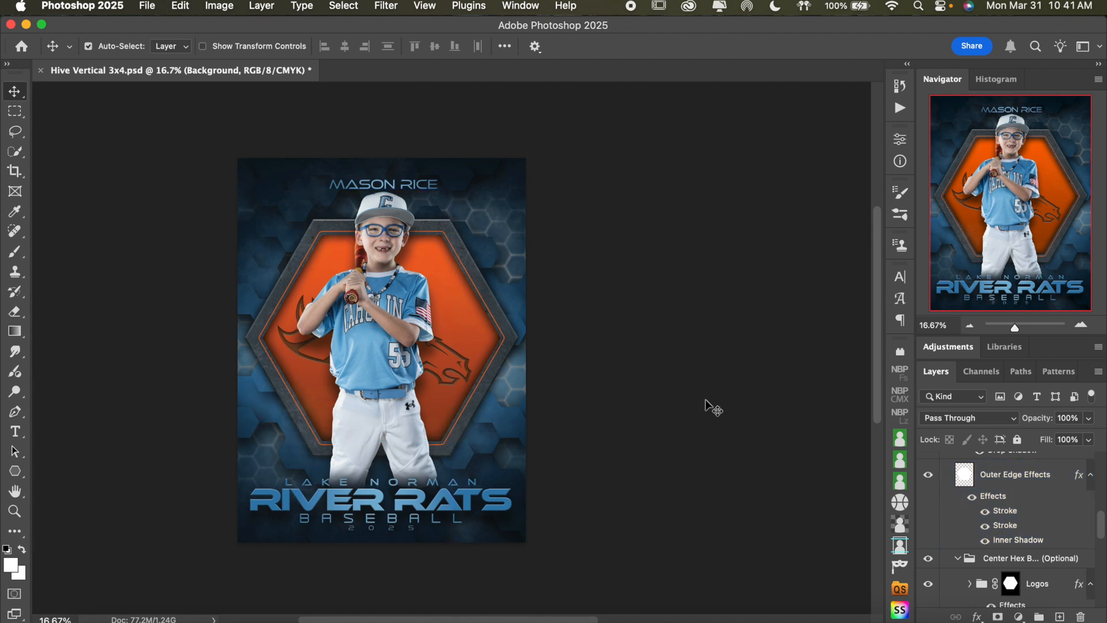
Collapse the optional Center Hex group inside HEX and toggle its visibility, leaving it shown
{"action": "left_click", "coordinate": [1038, 558]}
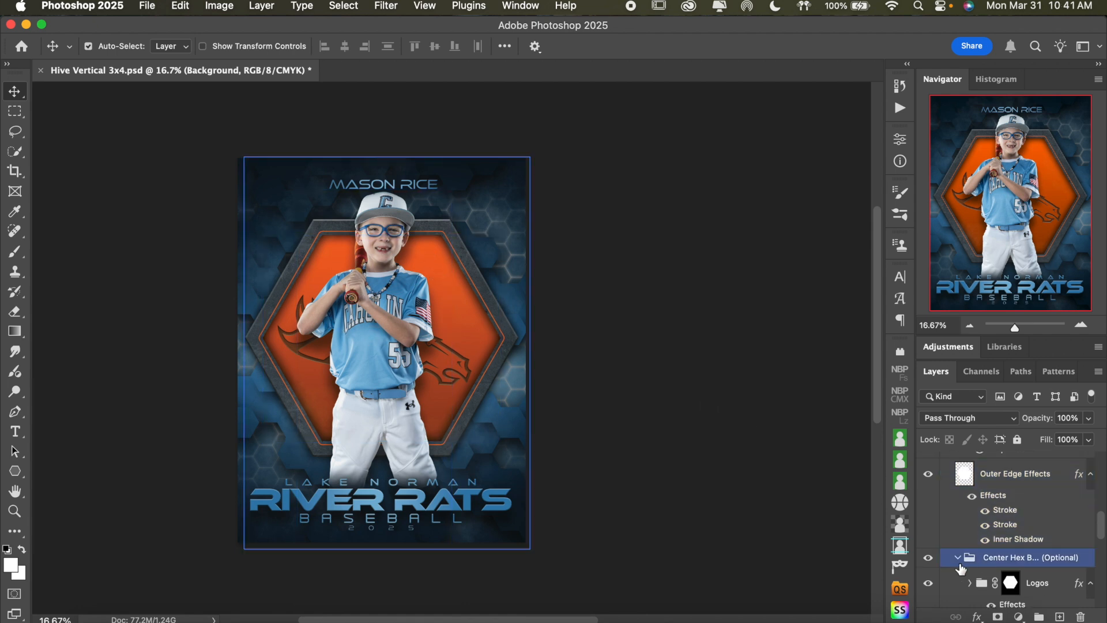
{"action": "left_click", "coordinate": [957, 558]}
{"action": "left_click", "coordinate": [928, 559]}
{"action": "left_click", "coordinate": [928, 560]}
Collapse the HEX group and compare the poster with and without it by toggling its visibility, leaving it shown
{"action": "scroll", "coordinate": [951, 555], "scroll_direction": "up", "scroll_amount": 6}
{"action": "left_click", "coordinate": [958, 490]}
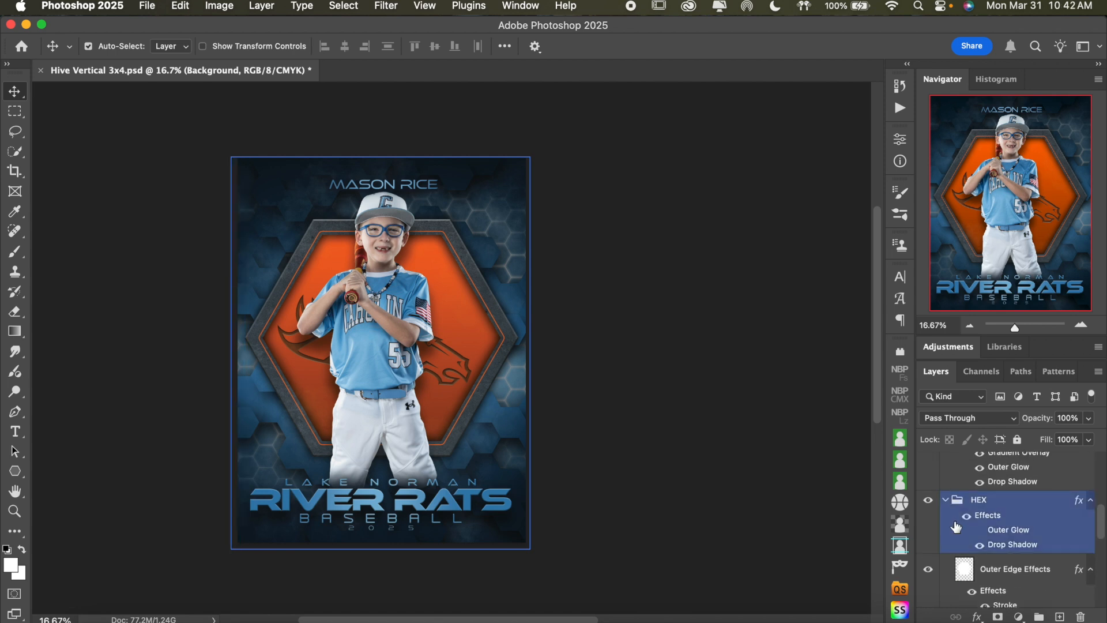
{"action": "left_click", "coordinate": [946, 488]}
{"action": "left_click", "coordinate": [927, 517]}
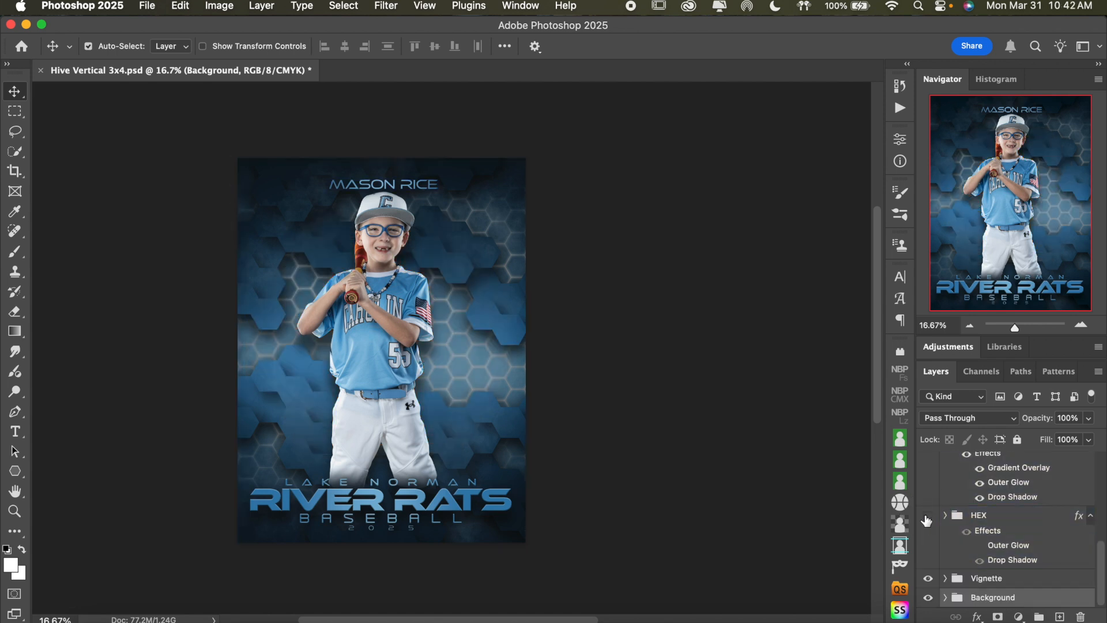
{"action": "left_click", "coordinate": [928, 516]}
{"action": "left_click", "coordinate": [928, 516]}
{"action": "left_click", "coordinate": [928, 517]}
{"action": "left_click", "coordinate": [1033, 500]}
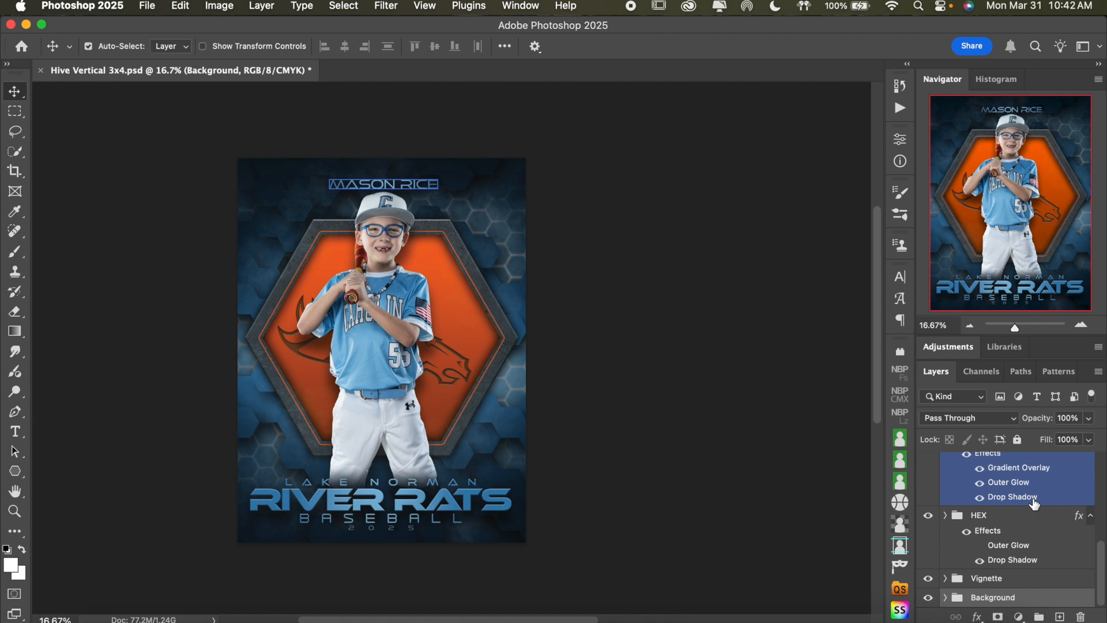
Expand the HEX group again and examine its group effects and the effects on the Outer Edge Effects layer
{"action": "left_click", "coordinate": [1081, 325]}
{"action": "scroll", "coordinate": [656, 303], "scroll_direction": "left", "scroll_amount": 3}
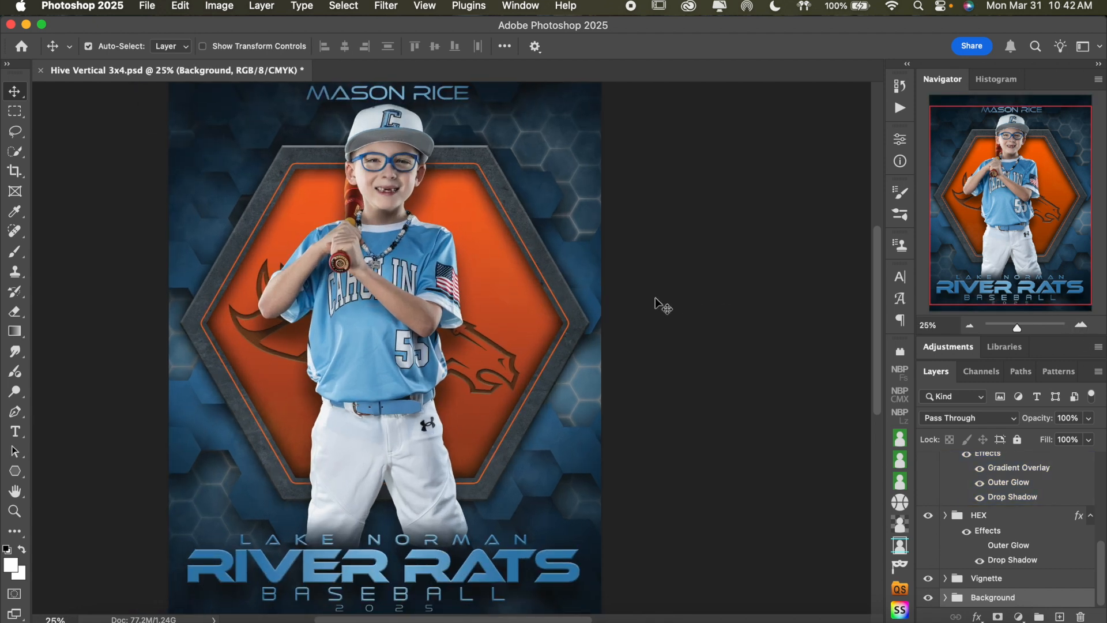
{"action": "left_click", "coordinate": [1006, 519]}
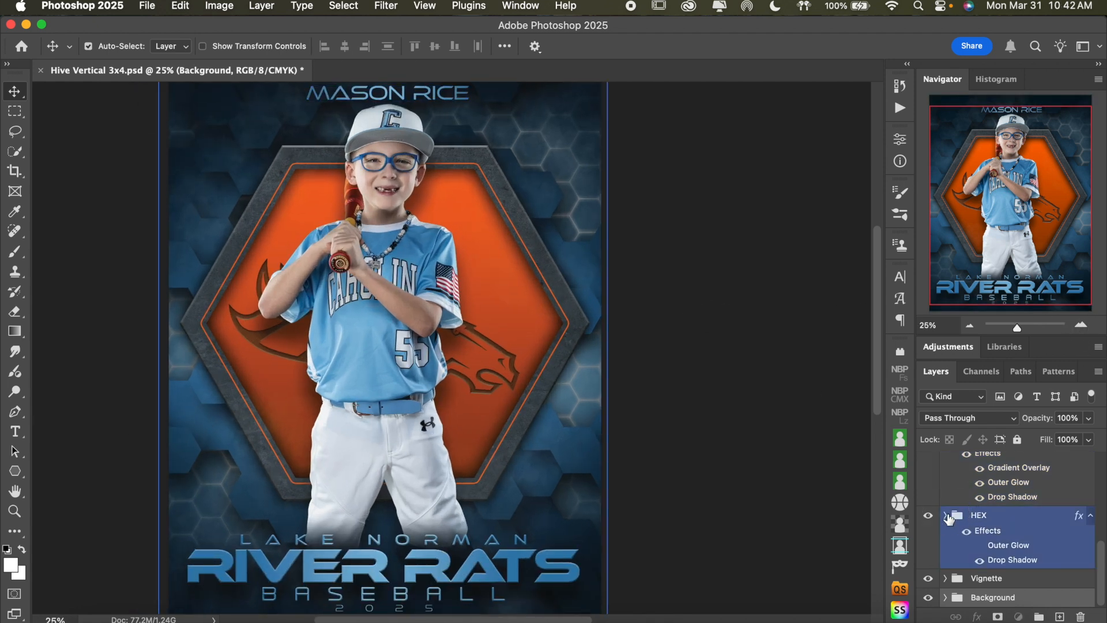
{"action": "left_click", "coordinate": [945, 515]}
{"action": "scroll", "coordinate": [1018, 529], "scroll_direction": "down", "scroll_amount": 3}
{"action": "left_click", "coordinate": [1022, 496]}
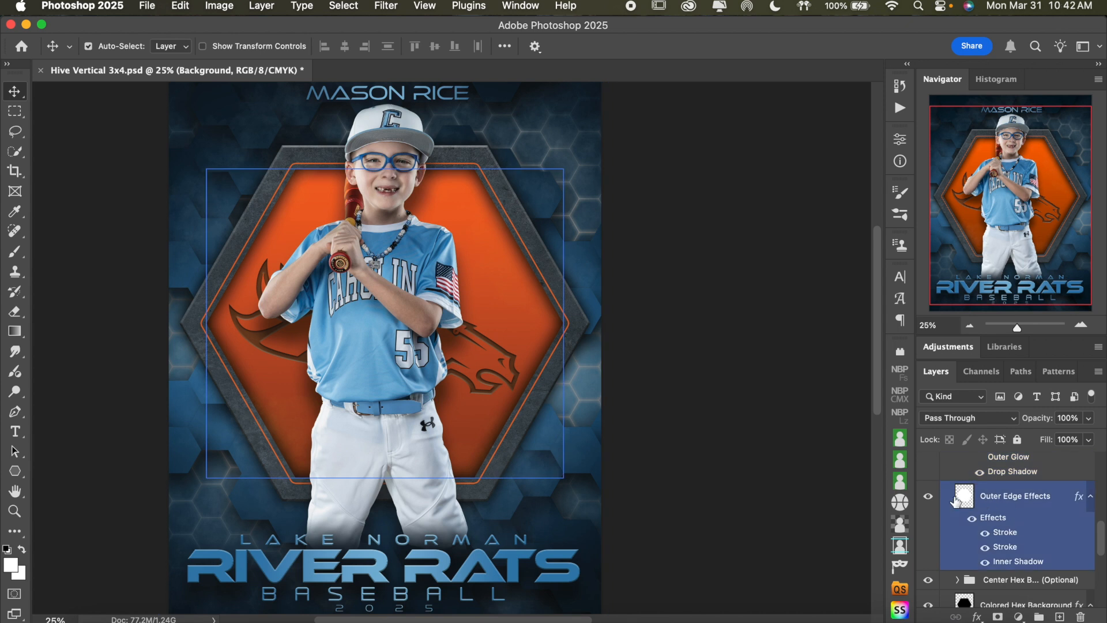
{"action": "scroll", "coordinate": [1032, 501], "scroll_direction": "up", "scroll_amount": 2}
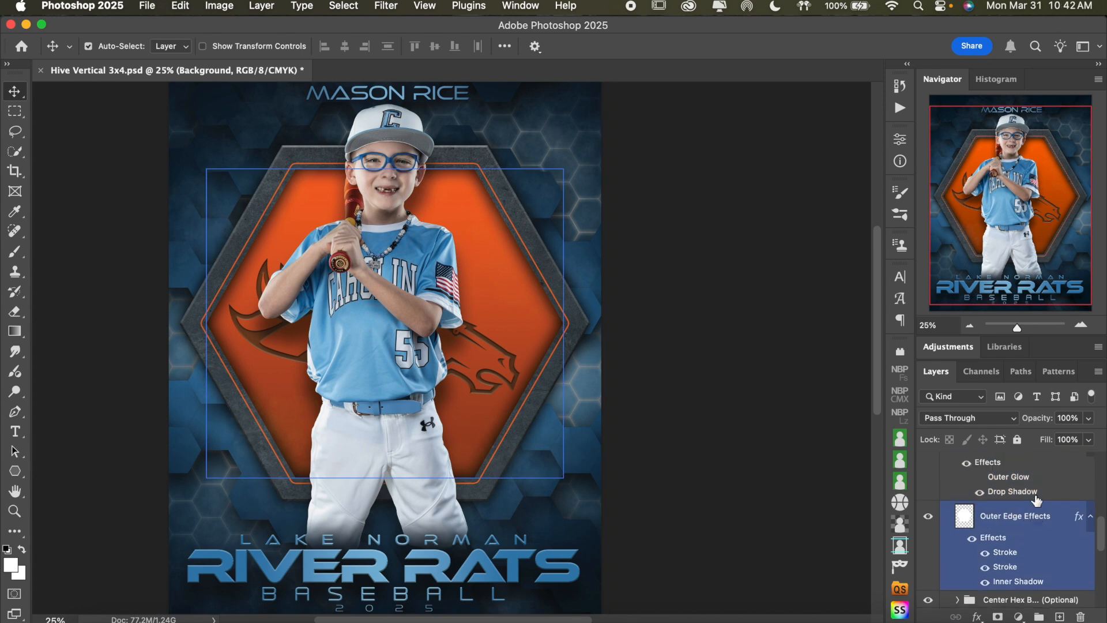
{"action": "left_click", "coordinate": [1037, 501]}
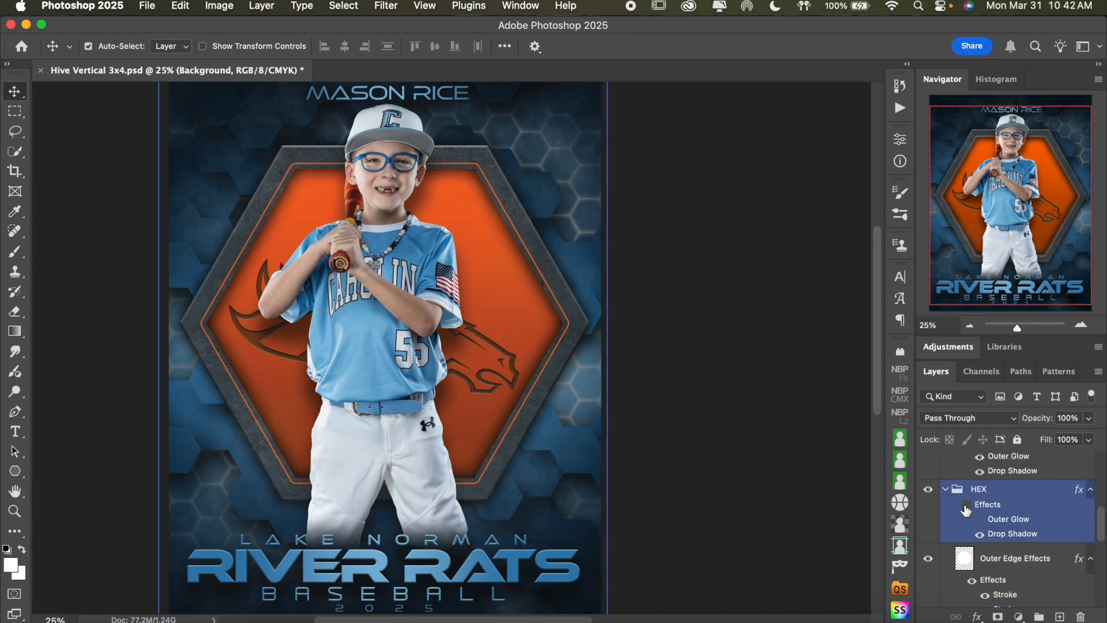
{"action": "left_click", "coordinate": [967, 508]}
{"action": "scroll", "coordinate": [1068, 510], "scroll_direction": "down", "scroll_amount": 3}
{"action": "left_click", "coordinate": [1067, 508]}
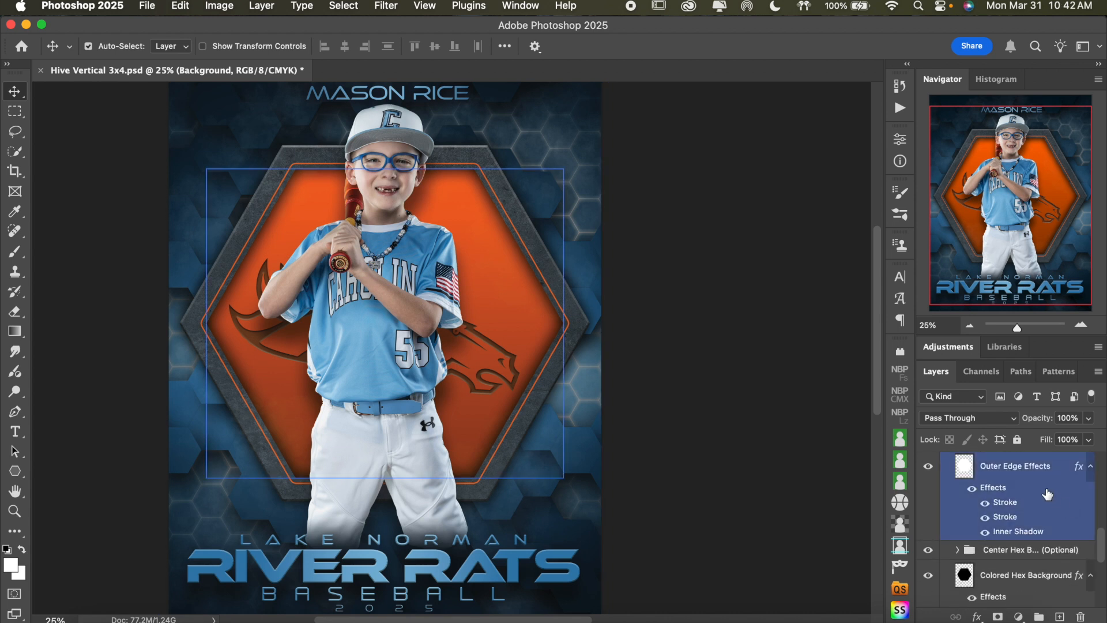
Check what the Outer Edge Effects layer and its lower Stroke contribute by toggling each one, leaving both shown
{"action": "left_click", "coordinate": [1038, 468]}
{"action": "left_click", "coordinate": [928, 469]}
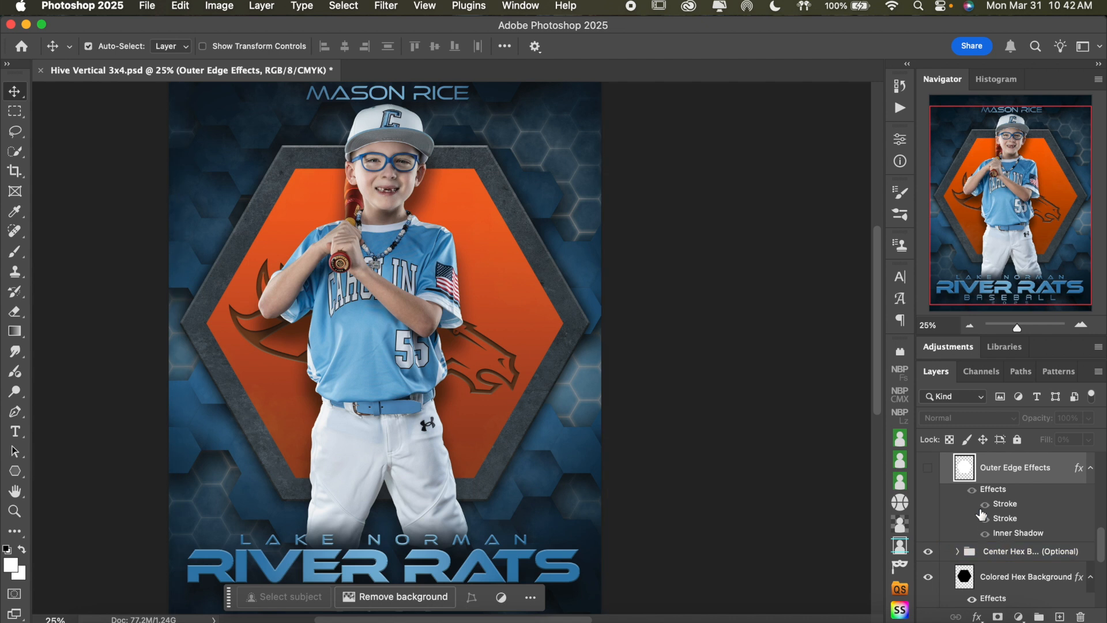
{"action": "left_click", "coordinate": [930, 471]}
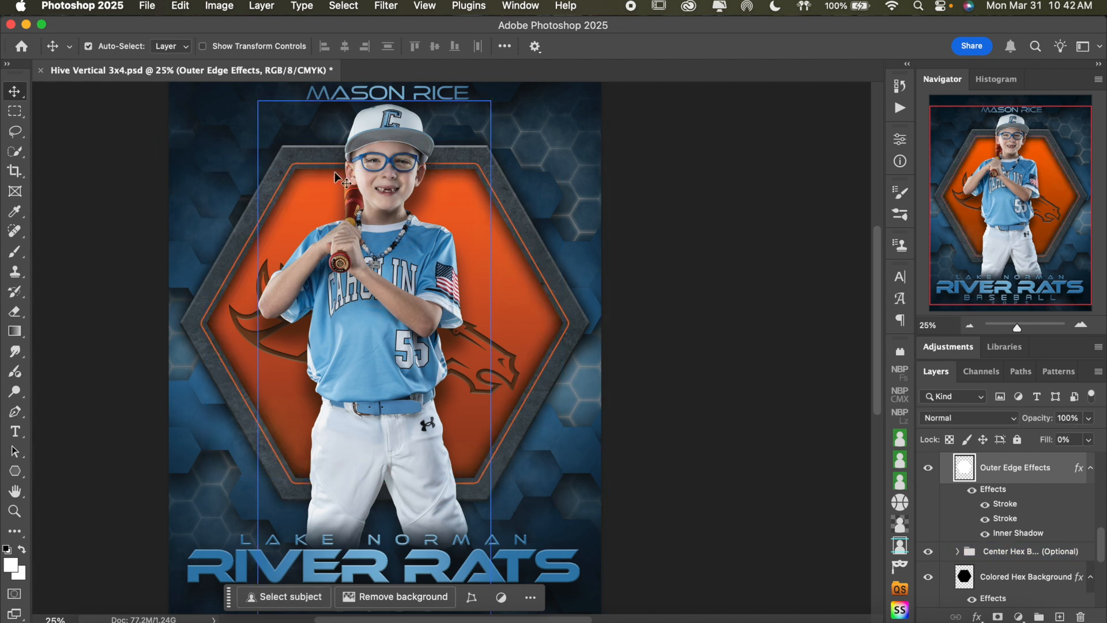
{"action": "left_click", "coordinate": [985, 522]}
{"action": "left_click", "coordinate": [985, 522]}
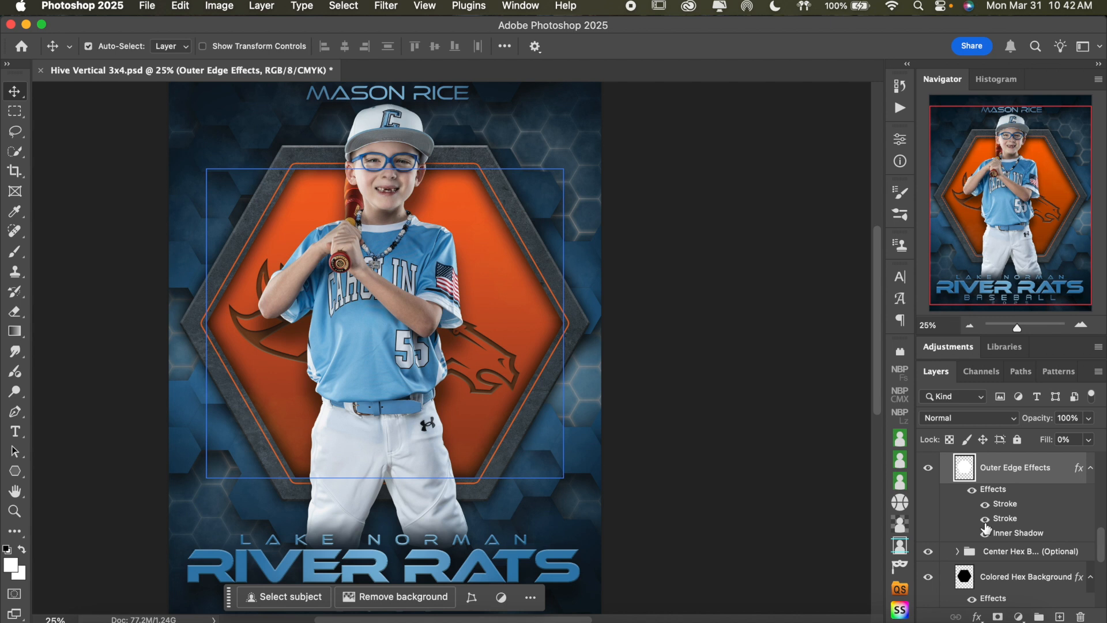
Open the Outer Edge Effects layer's stroke settings and set the black upper Stroke's opacity to 25%
{"action": "left_click", "coordinate": [985, 519]}
{"action": "left_click", "coordinate": [985, 519]}
{"action": "double_click", "coordinate": [1016, 519]}
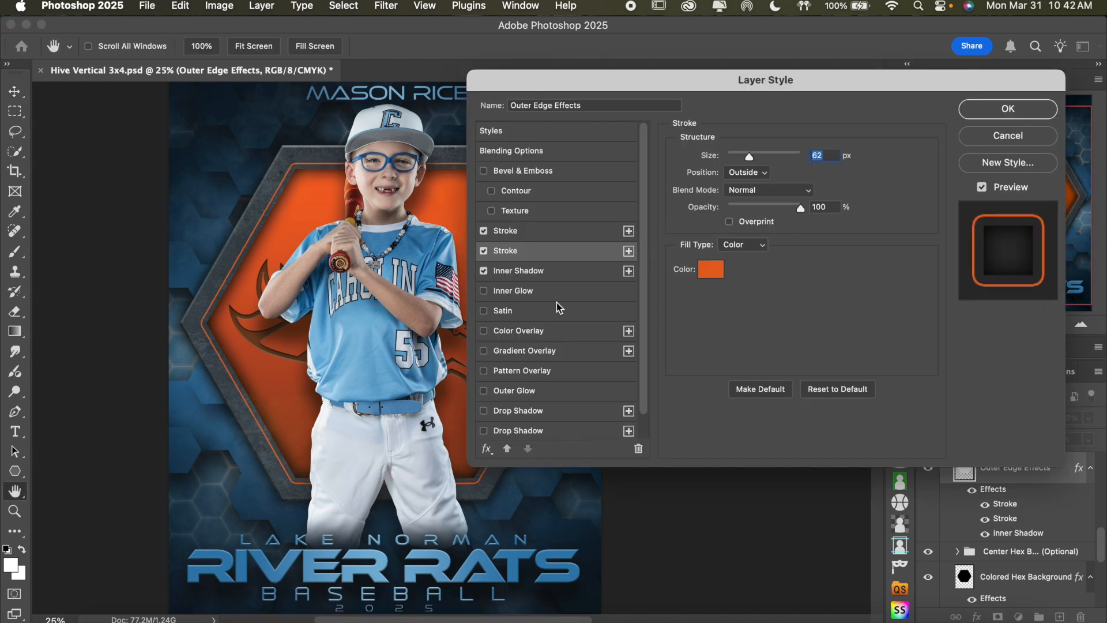
{"action": "left_click", "coordinate": [544, 238]}
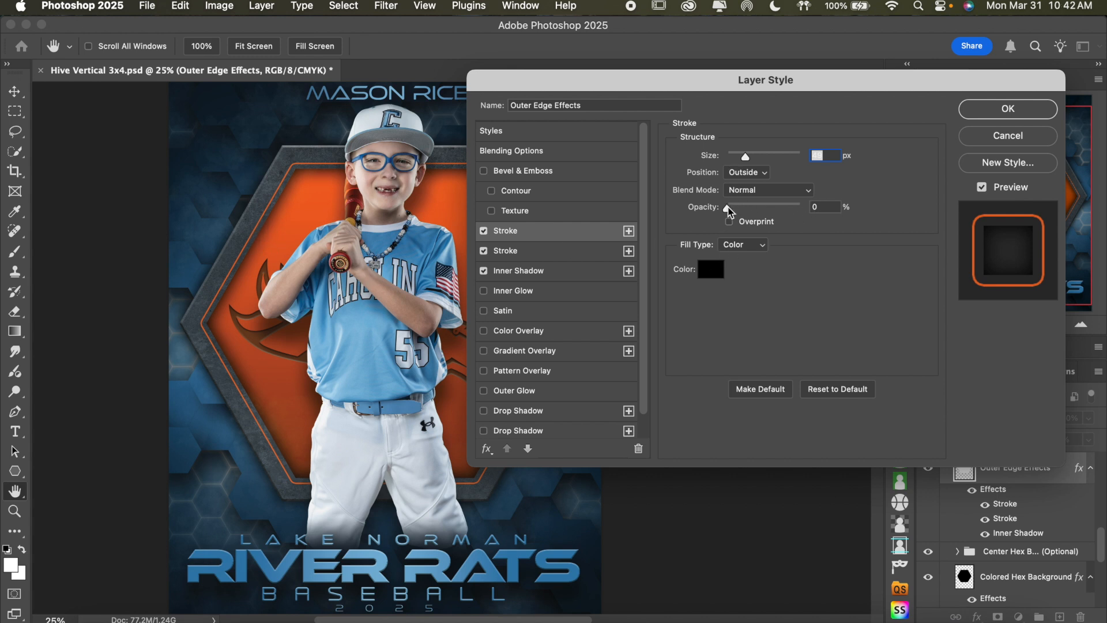
{"action": "left_click_drag", "start_coordinate": [729, 209], "coordinate": [828, 219]}
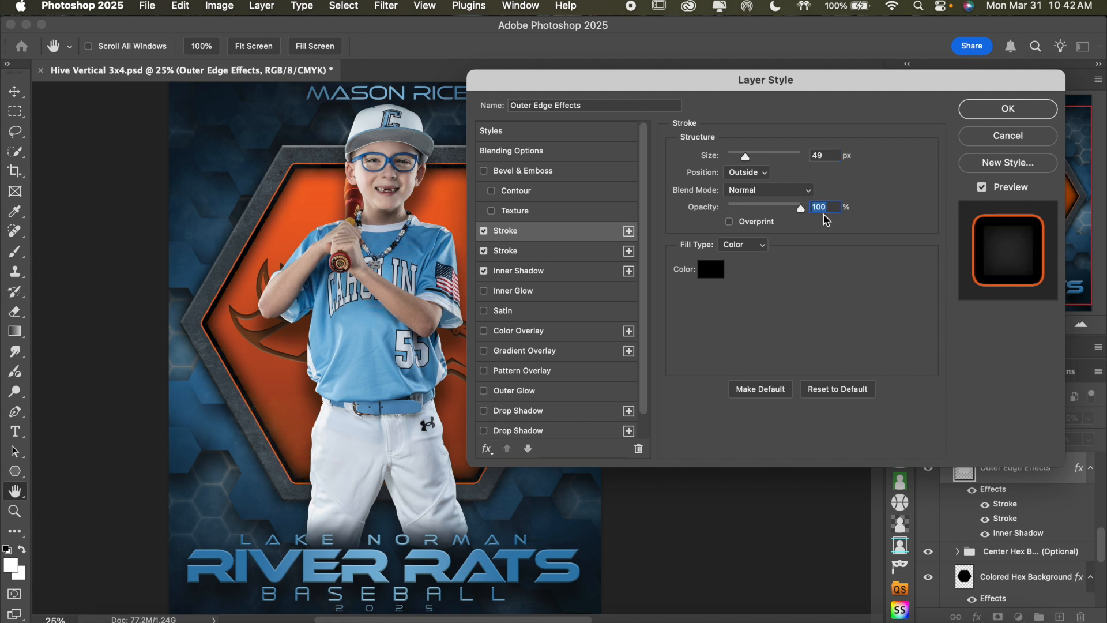
{"action": "left_click", "coordinate": [803, 209]}
{"action": "mouse_move", "coordinate": [804, 210]}
{"action": "left_mouse_down"}
{"action": "mouse_move", "coordinate": [692, 207]}
{"action": "mouse_move", "coordinate": [747, 214]}
{"action": "left_mouse_up"}
{"action": "left_click", "coordinate": [745, 213]}
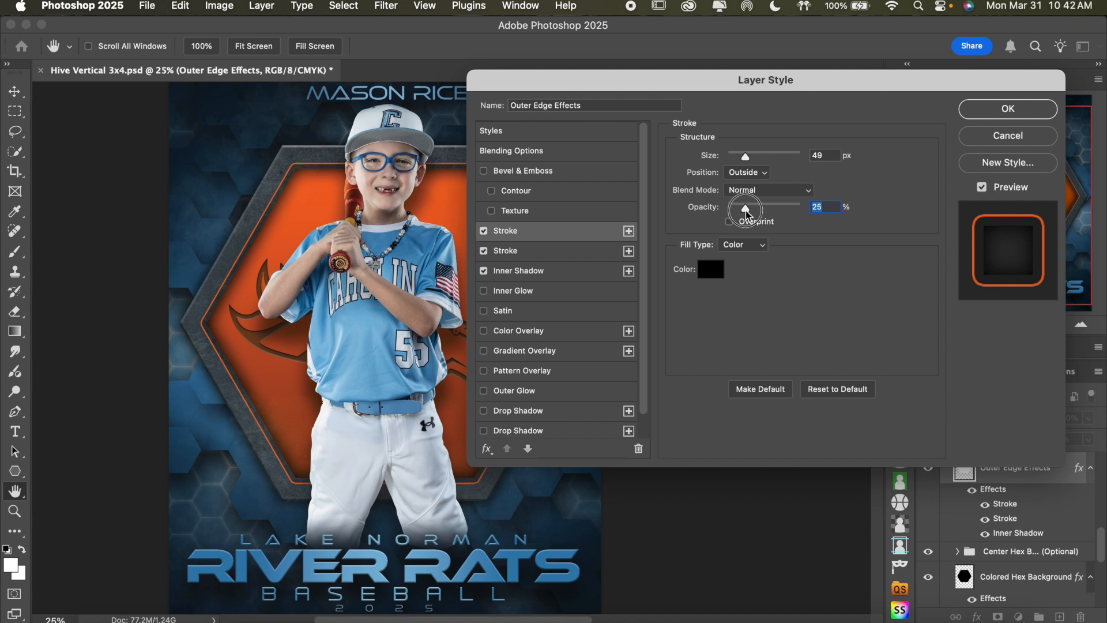
Recolor the 62 px orange Stroke on Outer Edge Effects to blue 3e85b4, sampled from the player's jersey, and apply the layer style
{"action": "left_click", "coordinate": [568, 254]}
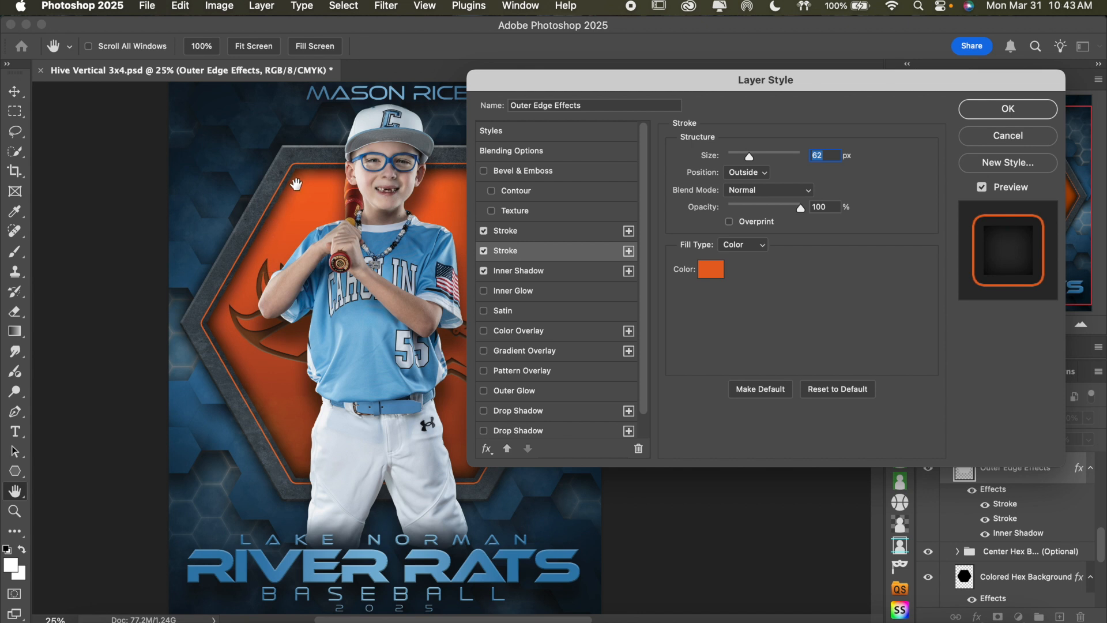
{"action": "left_click", "coordinate": [710, 270]}
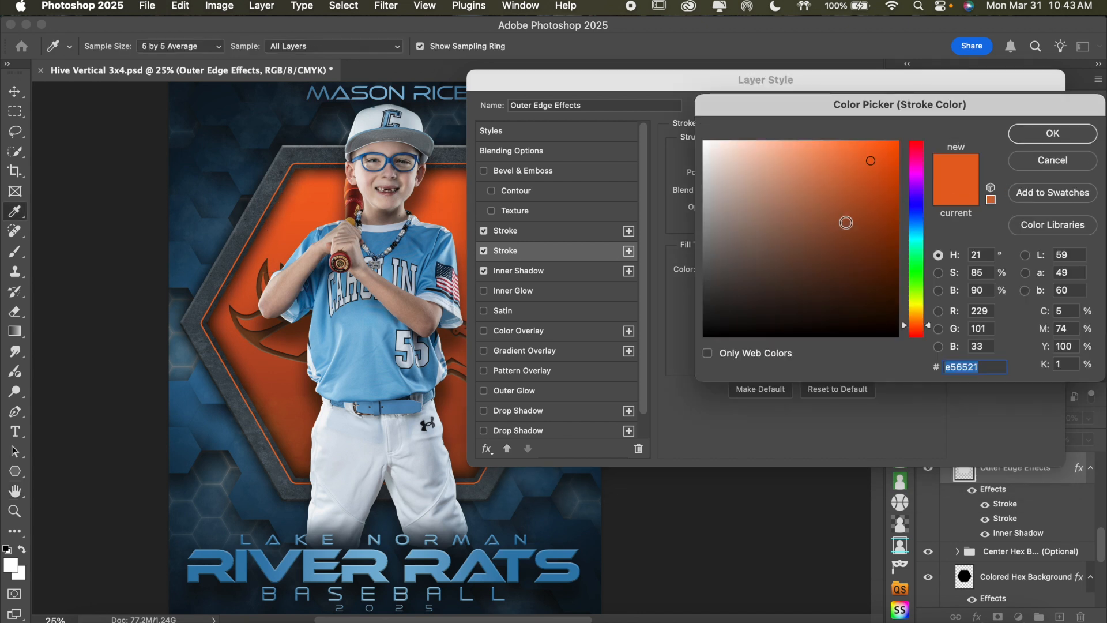
{"action": "left_click", "coordinate": [421, 242]}
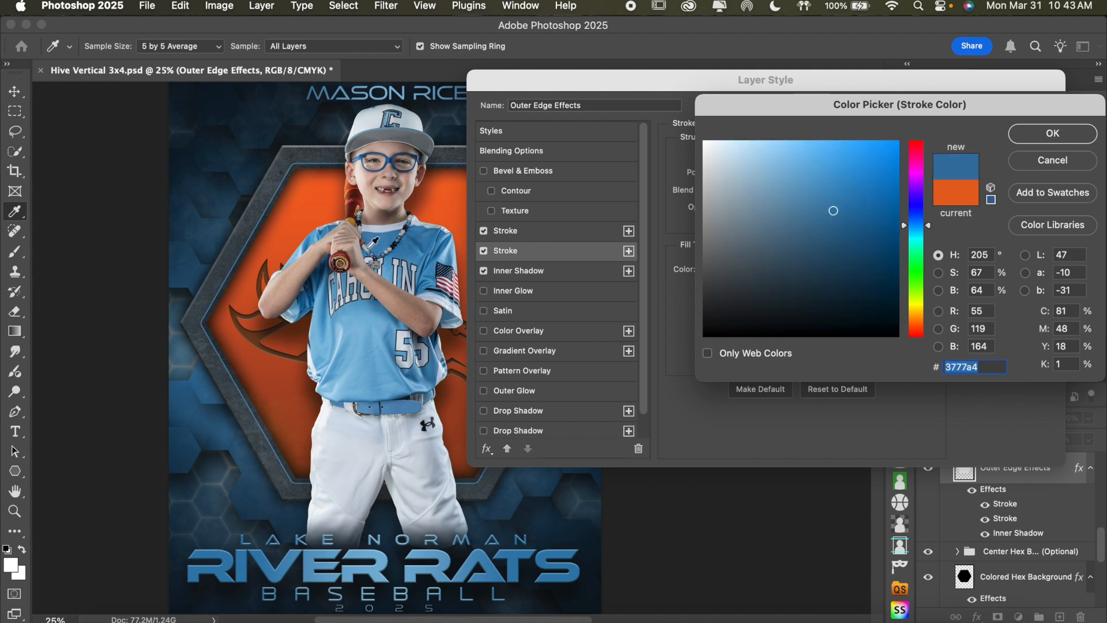
{"action": "left_click", "coordinate": [380, 243]}
{"action": "left_click", "coordinate": [381, 242]}
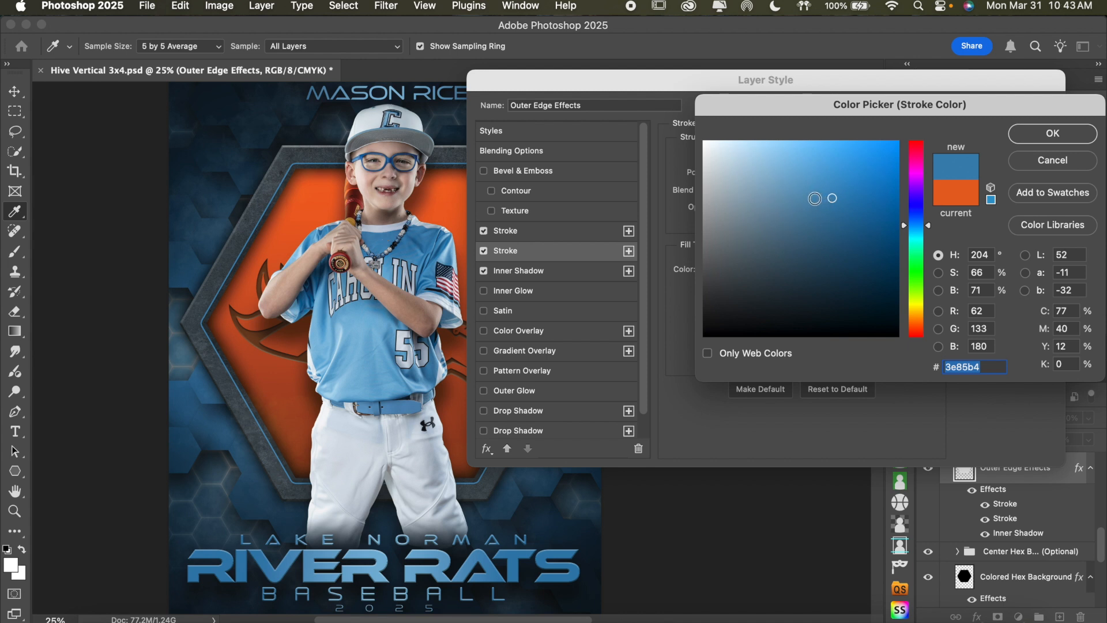
{"action": "left_click", "coordinate": [1026, 135]}
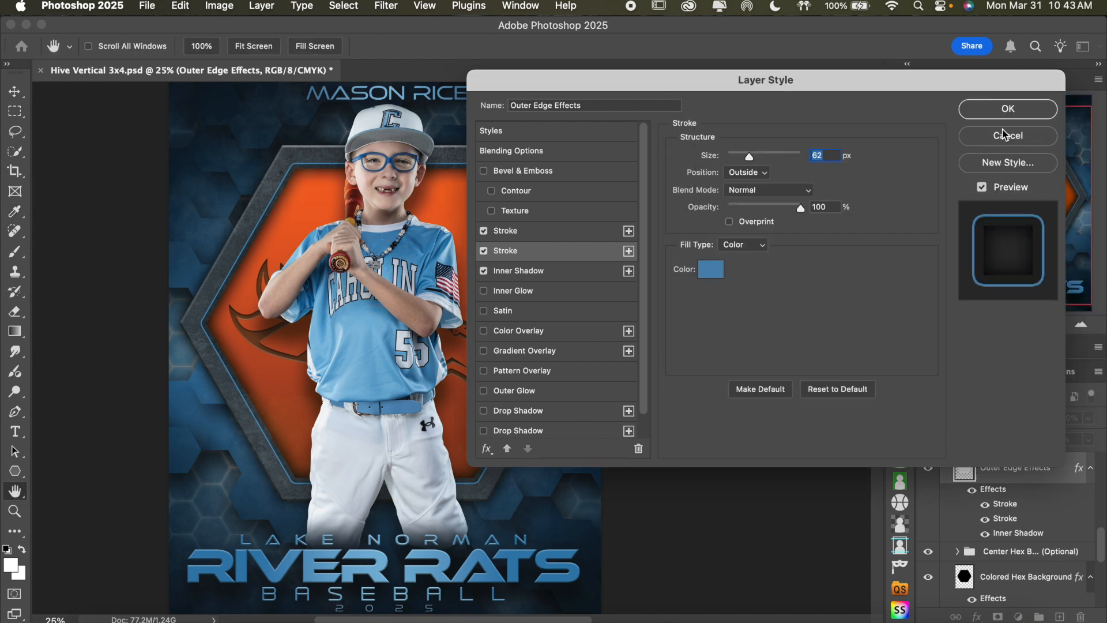
{"action": "left_click", "coordinate": [1006, 109]}
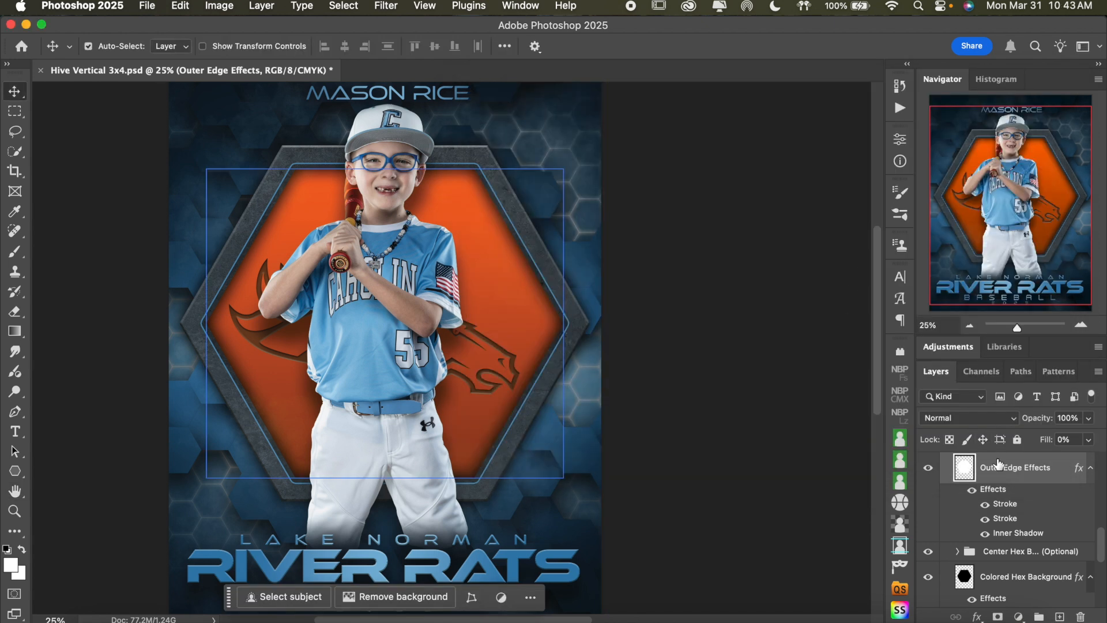
Check what the Center Hex Backgrounds (Optional) group contributes by toggling its visibility, leaving it shown
{"action": "scroll", "coordinate": [1020, 491], "scroll_direction": "down", "scroll_amount": 2}
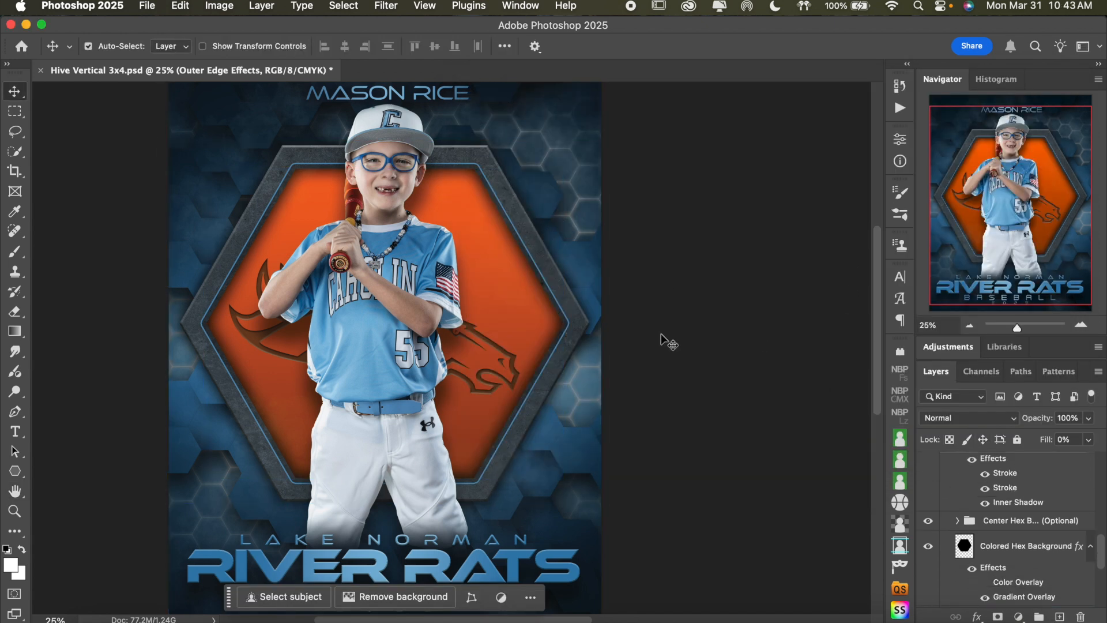
{"action": "scroll", "coordinate": [1011, 483], "scroll_direction": "down", "scroll_amount": 2}
{"action": "scroll", "coordinate": [1010, 483], "scroll_direction": "up", "scroll_amount": 3}
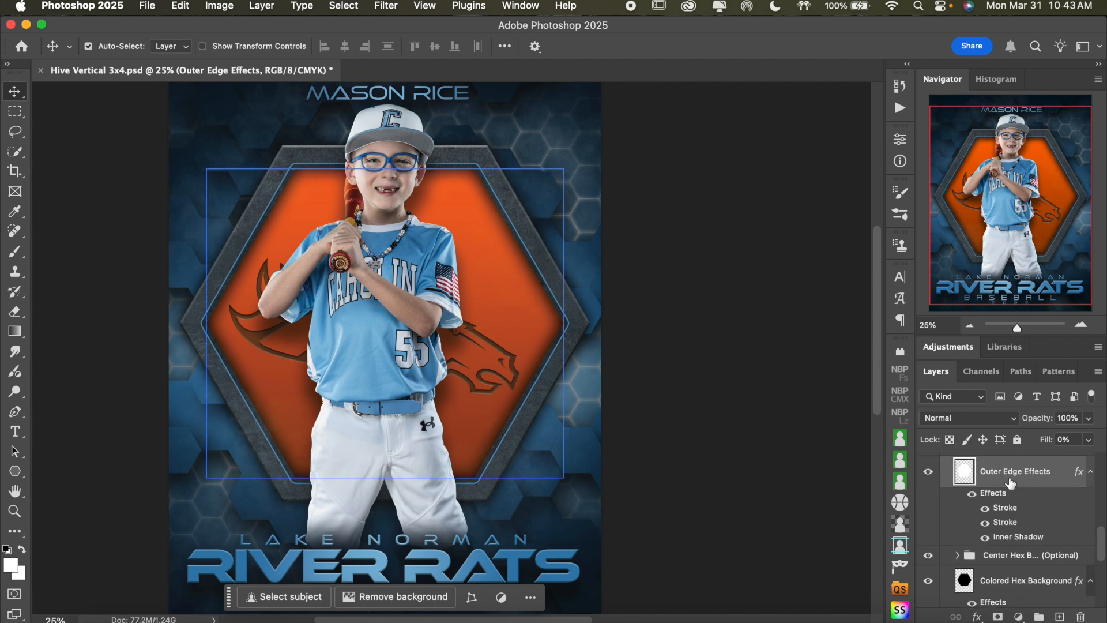
{"action": "scroll", "coordinate": [1011, 484], "scroll_direction": "down", "scroll_amount": 2}
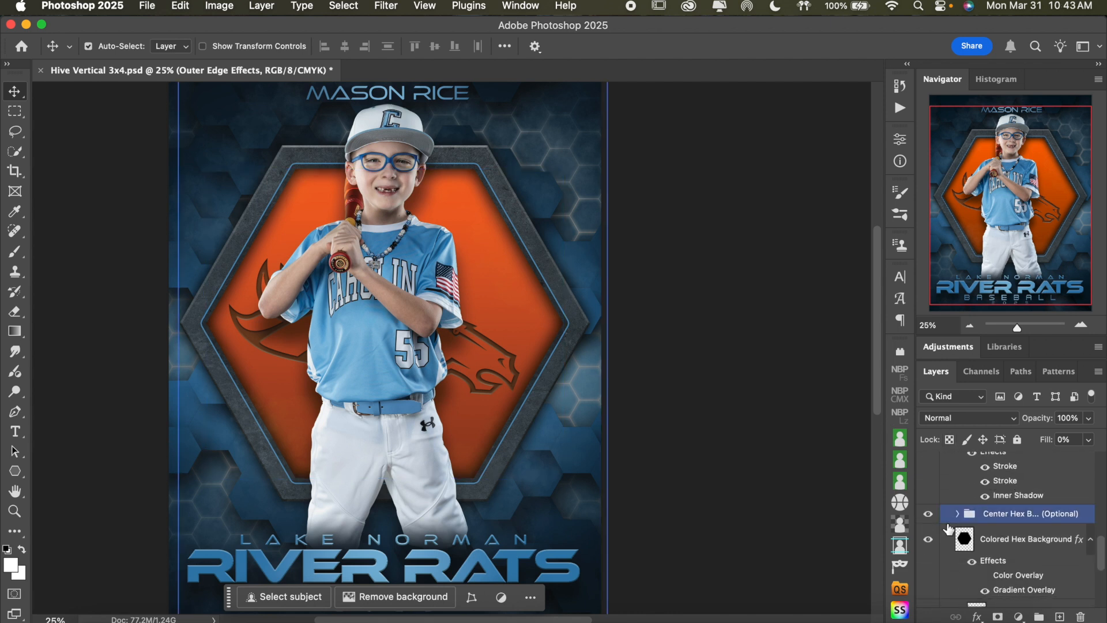
{"action": "left_click", "coordinate": [992, 517]}
{"action": "left_click", "coordinate": [929, 515]}
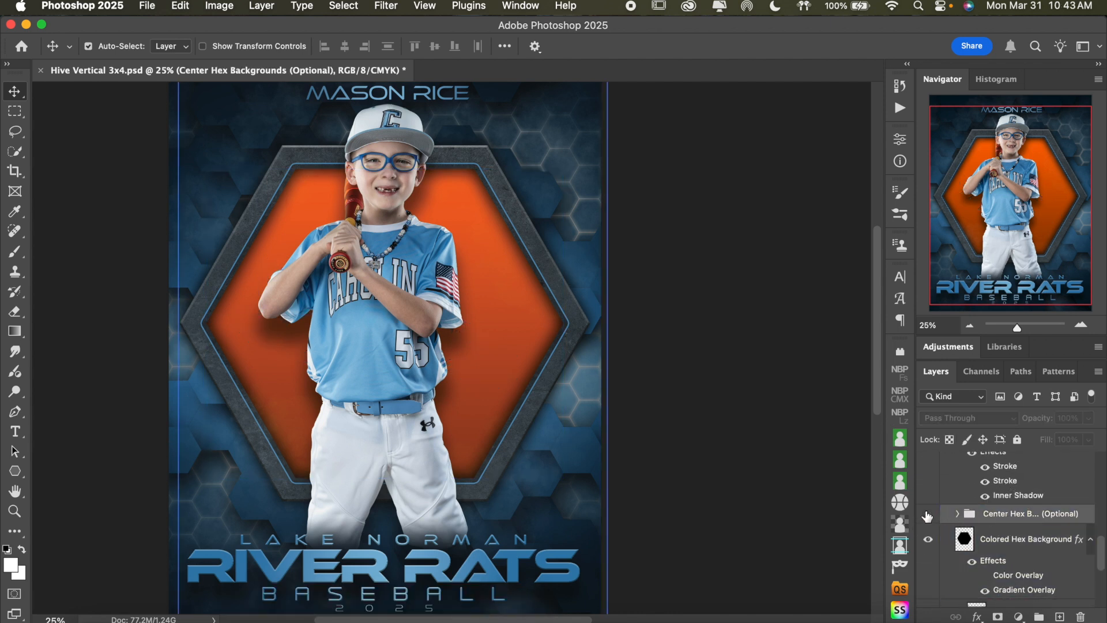
{"action": "left_click", "coordinate": [928, 515]}
{"action": "left_click", "coordinate": [928, 515]}
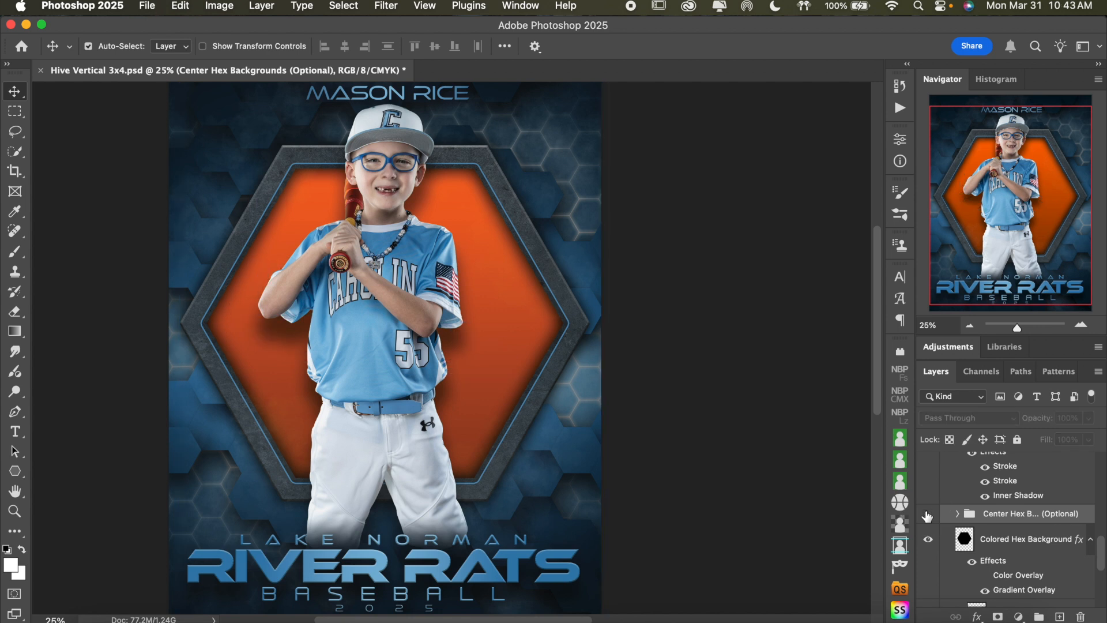
{"action": "left_click", "coordinate": [928, 514]}
Expand the Center Hex Backgrounds (Optional) group and hide the player photo layer MBP00189 to reveal the hexagon
{"action": "left_click", "coordinate": [957, 514]}
{"action": "scroll", "coordinate": [949, 508], "scroll_direction": "down", "scroll_amount": 2}
{"action": "left_click", "coordinate": [942, 497]}
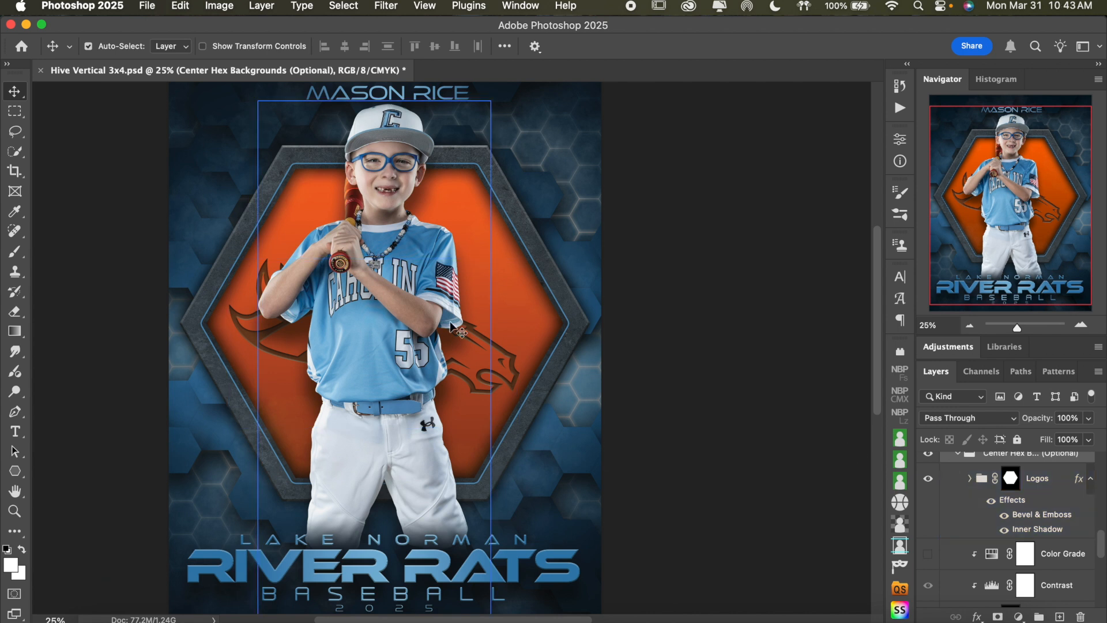
{"action": "left_click", "coordinate": [393, 316]}
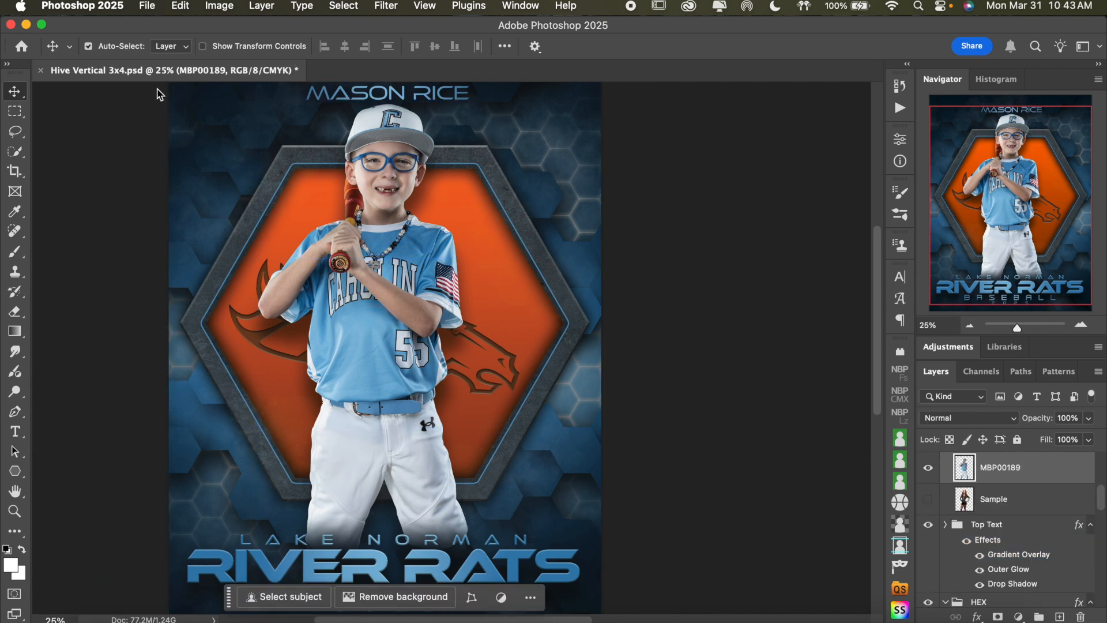
{"action": "left_click", "coordinate": [928, 468]}
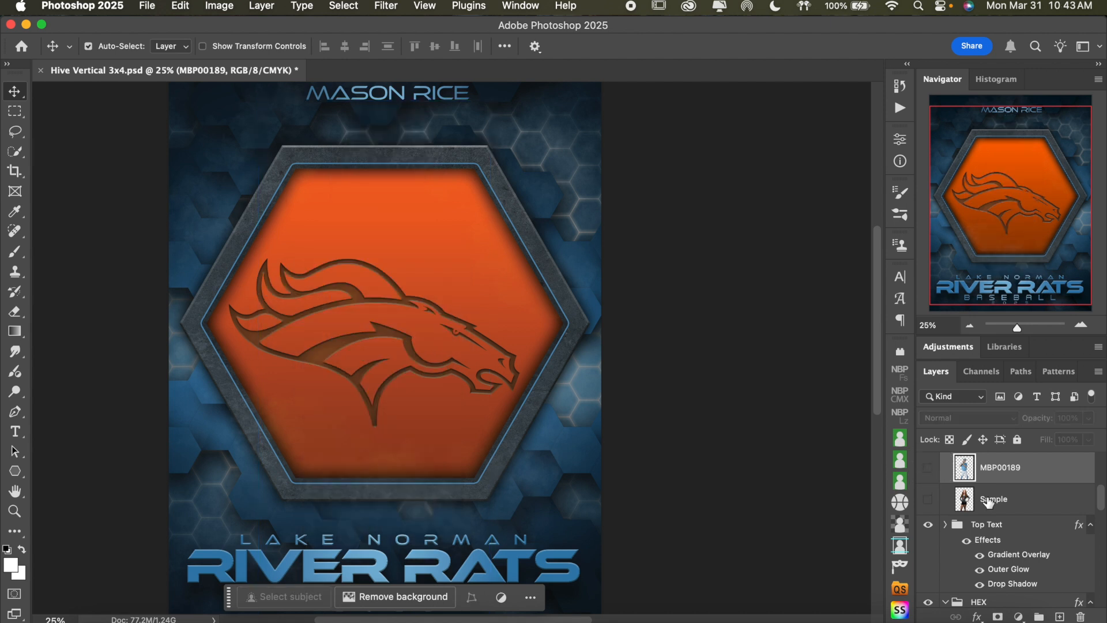
Compare the hexagon with and without the Logos group, leaving it shown, and expand it to select its Sample logo layer
{"action": "left_click", "coordinate": [402, 302]}
{"action": "scroll", "coordinate": [1010, 528], "scroll_direction": "down", "scroll_amount": 3}
{"action": "scroll", "coordinate": [1011, 530], "scroll_direction": "down", "scroll_amount": 2}
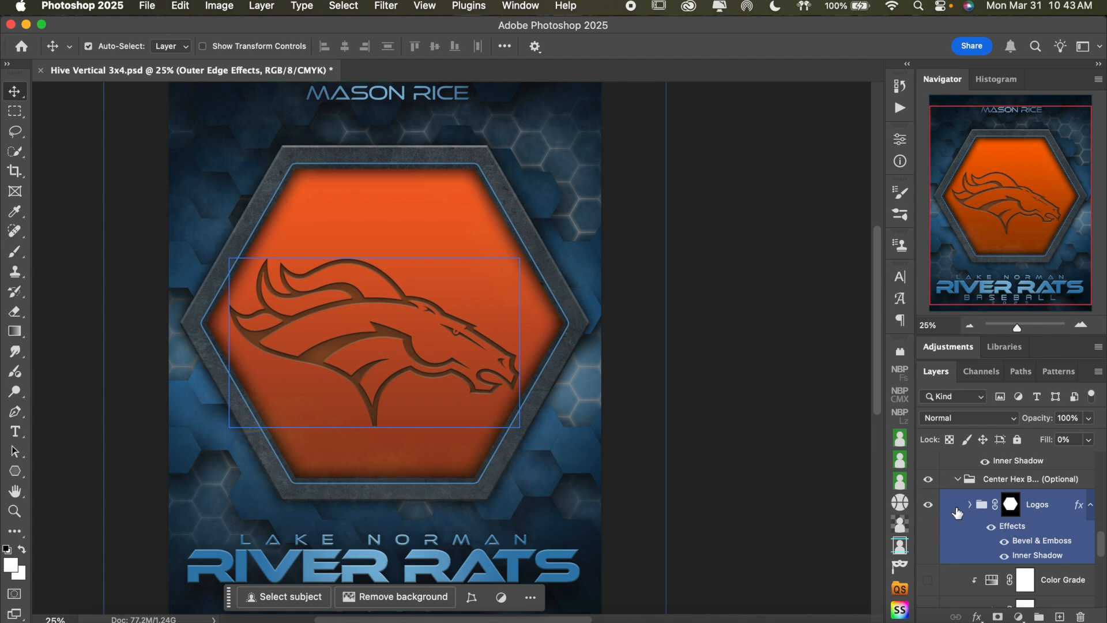
{"action": "left_click", "coordinate": [928, 505]}
{"action": "left_click", "coordinate": [928, 505]}
{"action": "left_click", "coordinate": [973, 507]}
{"action": "scroll", "coordinate": [1015, 519], "scroll_direction": "down", "scroll_amount": 2}
{"action": "left_click", "coordinate": [1031, 500]}
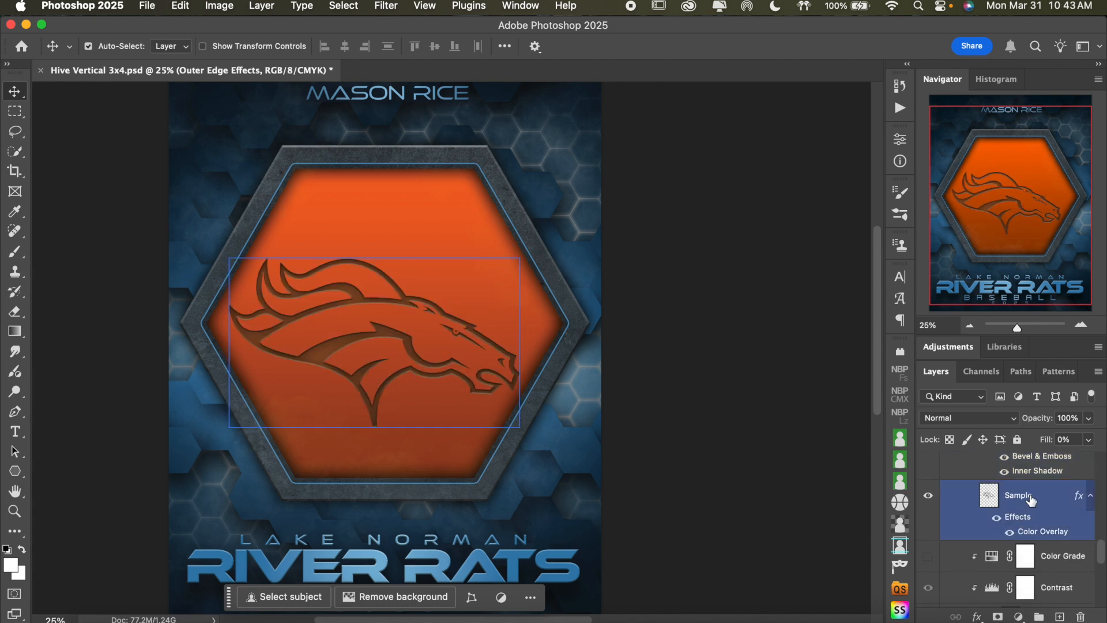
Check the Sample logo layer and its Logos group by toggling their visibility, leaving both shown and the group collapsed
{"action": "left_click", "coordinate": [998, 520]}
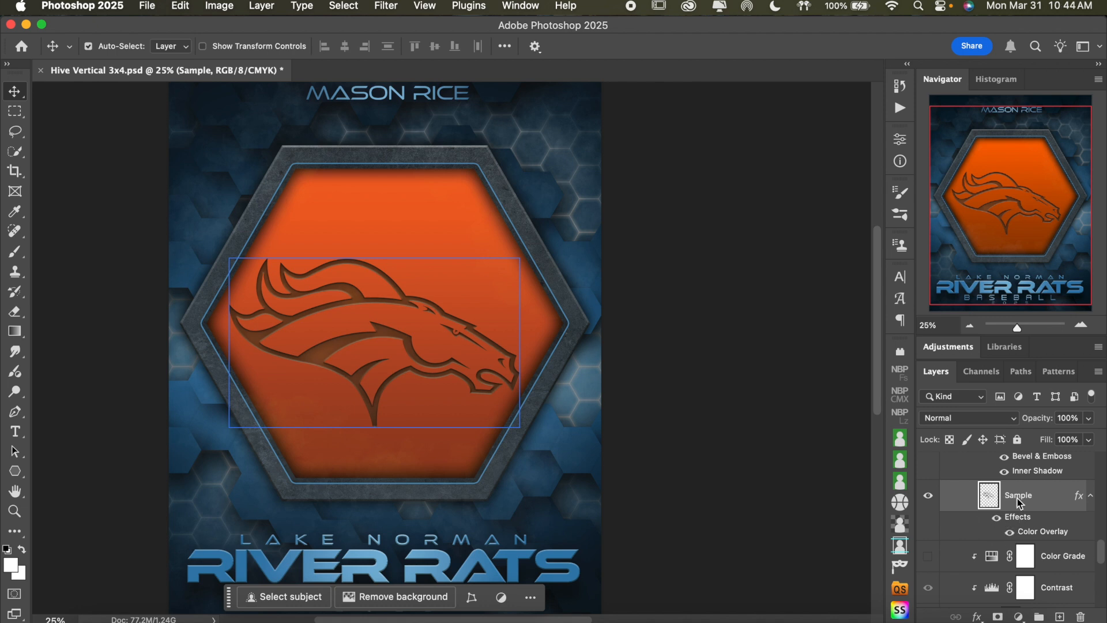
{"action": "scroll", "coordinate": [1029, 509], "scroll_direction": "down", "scroll_amount": 1}
{"action": "scroll", "coordinate": [1031, 508], "scroll_direction": "up", "scroll_amount": 1}
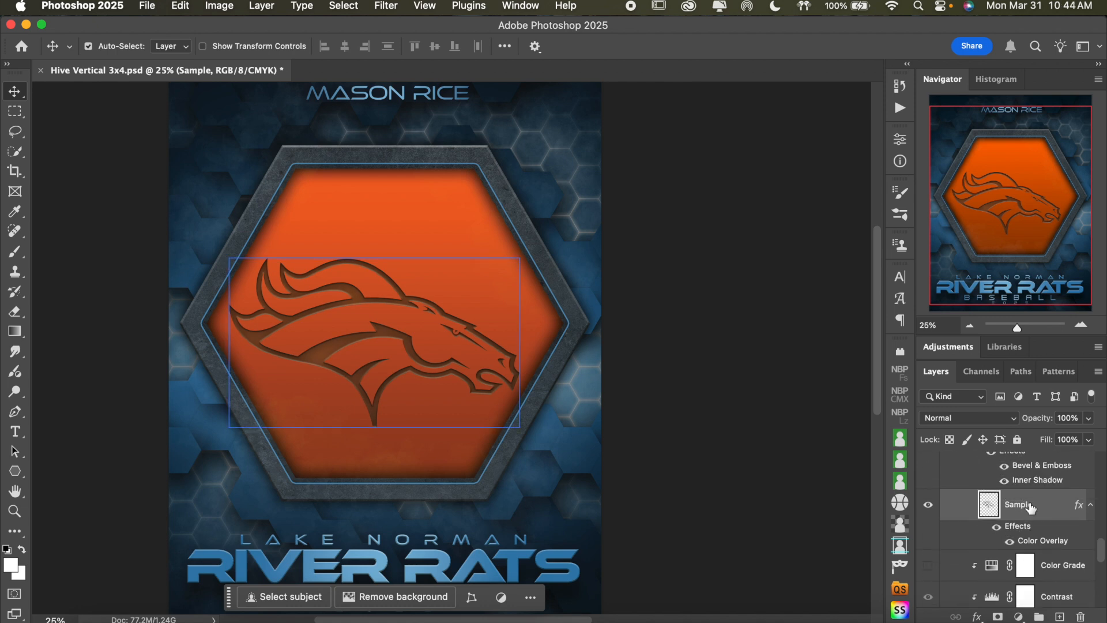
{"action": "left_click", "coordinate": [927, 505]}
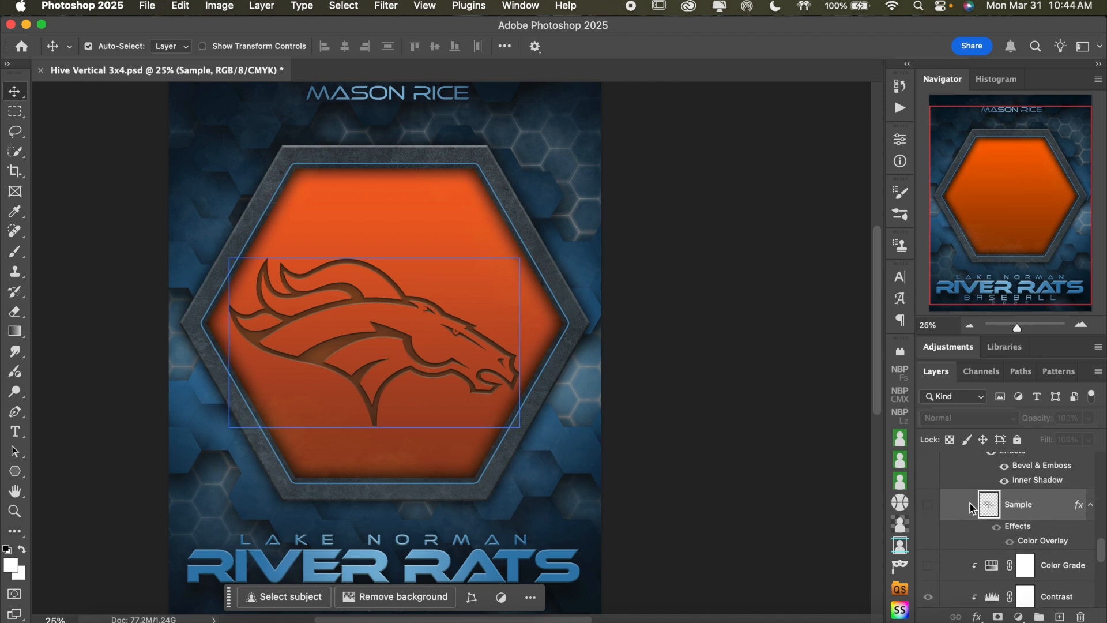
{"action": "scroll", "coordinate": [1045, 511], "scroll_direction": "up", "scroll_amount": 1}
{"action": "left_click", "coordinate": [1048, 510]}
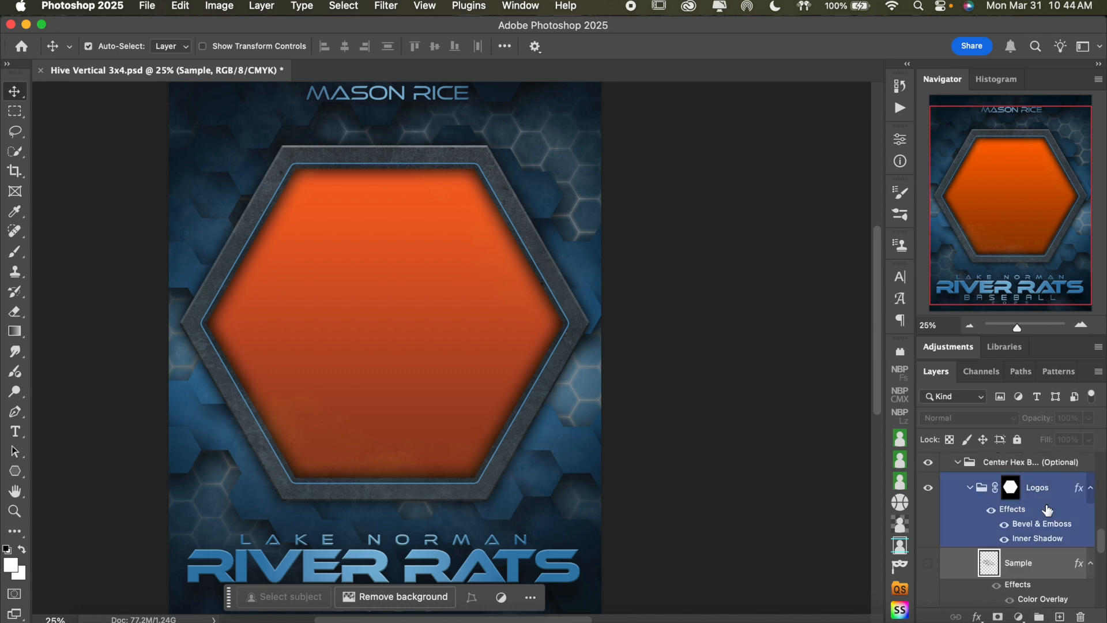
{"action": "left_click", "coordinate": [971, 490]}
{"action": "left_click", "coordinate": [971, 491]}
{"action": "left_click", "coordinate": [933, 522]}
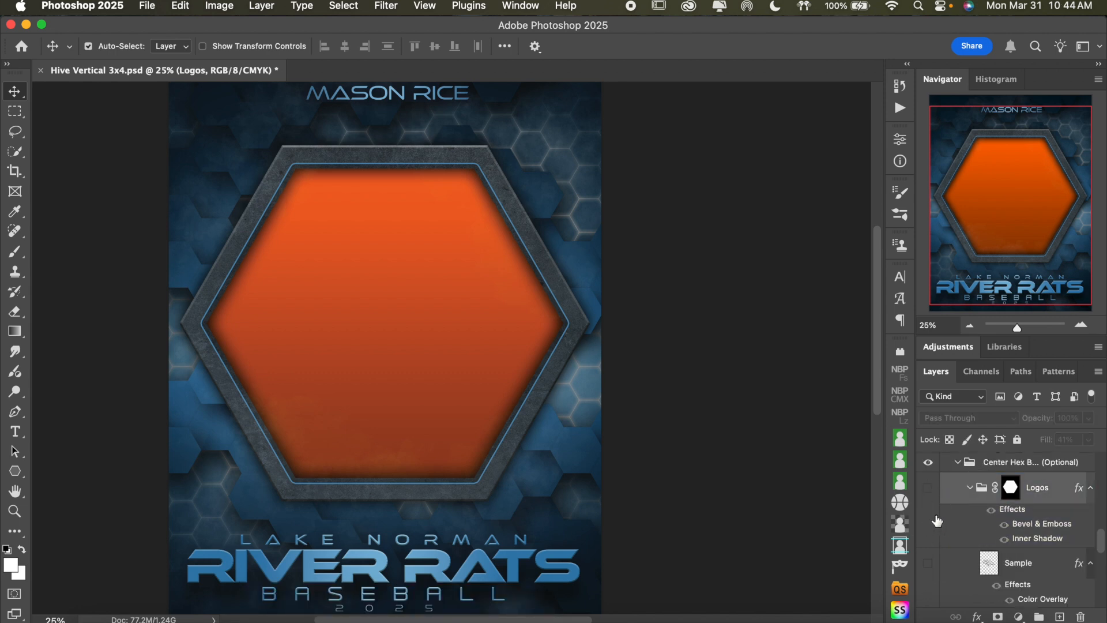
{"action": "left_click", "coordinate": [927, 489]}
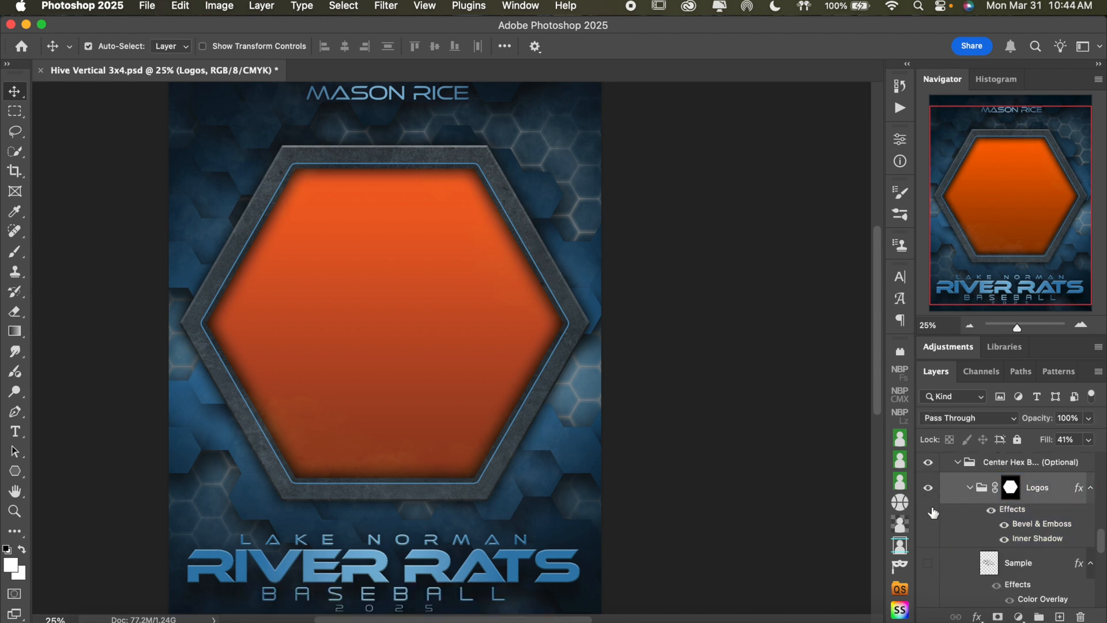
{"action": "left_click", "coordinate": [928, 563]}
{"action": "left_click", "coordinate": [970, 491]}
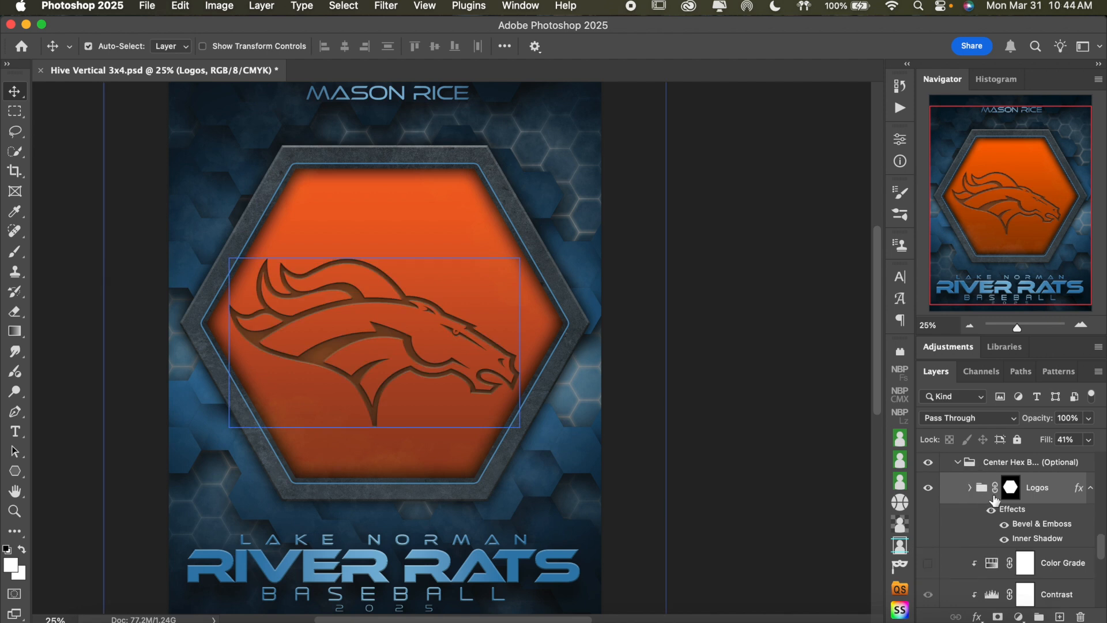
Show and expand the Sports Surfaces group, and hide the Logos group above it
{"action": "scroll", "coordinate": [994, 499], "scroll_direction": "down", "scroll_amount": 3}
{"action": "left_click", "coordinate": [994, 497]}
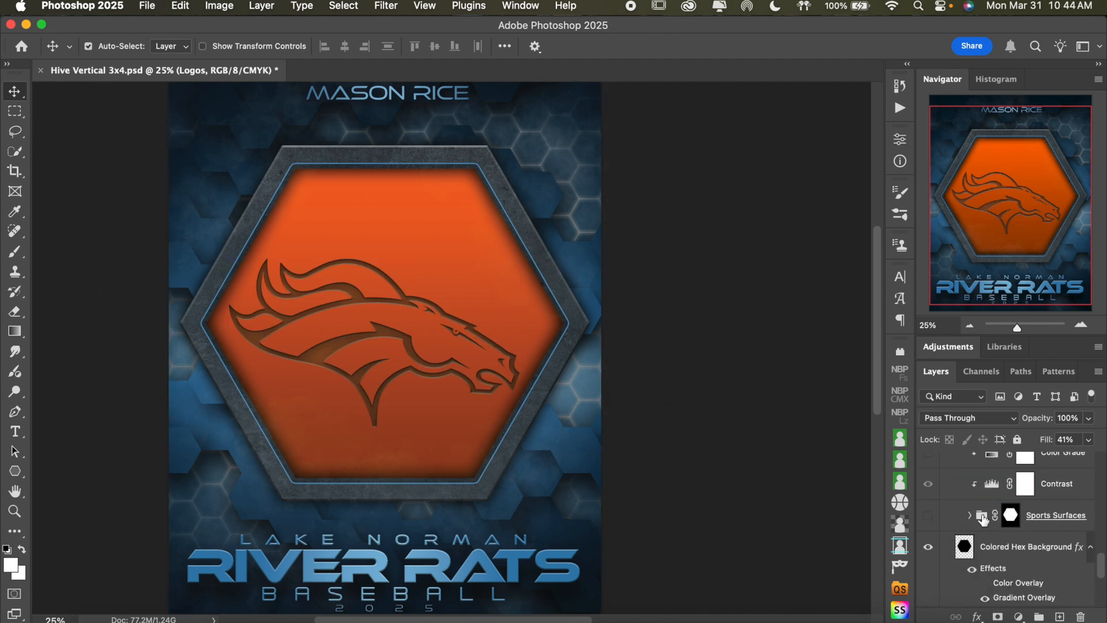
{"action": "left_click", "coordinate": [928, 516]}
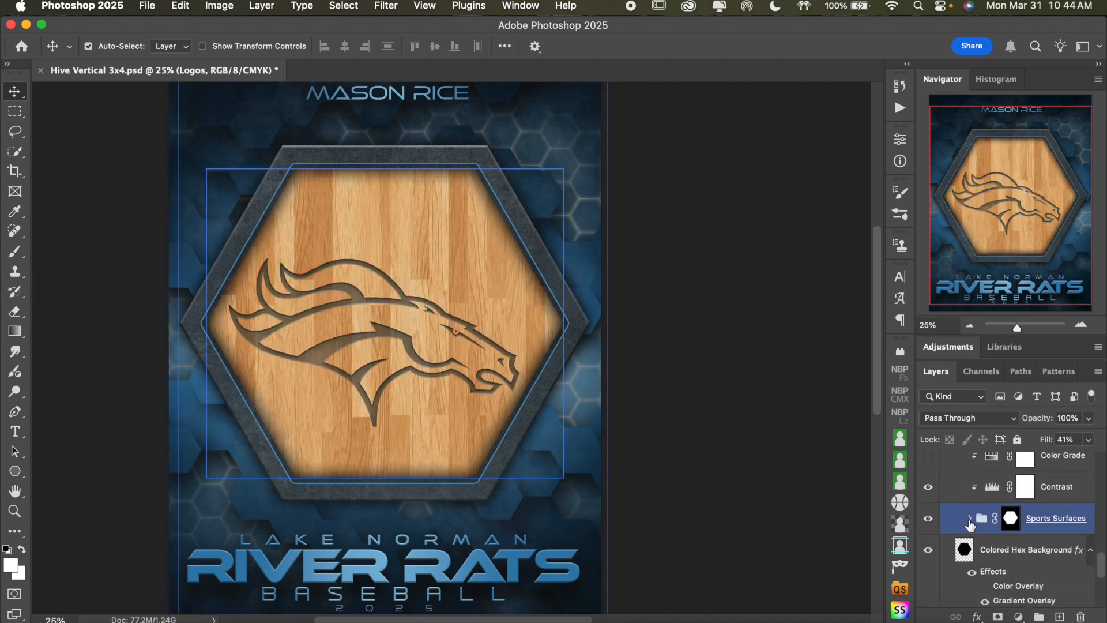
{"action": "left_click", "coordinate": [973, 521]}
{"action": "scroll", "coordinate": [973, 521], "scroll_direction": "up", "scroll_amount": 4}
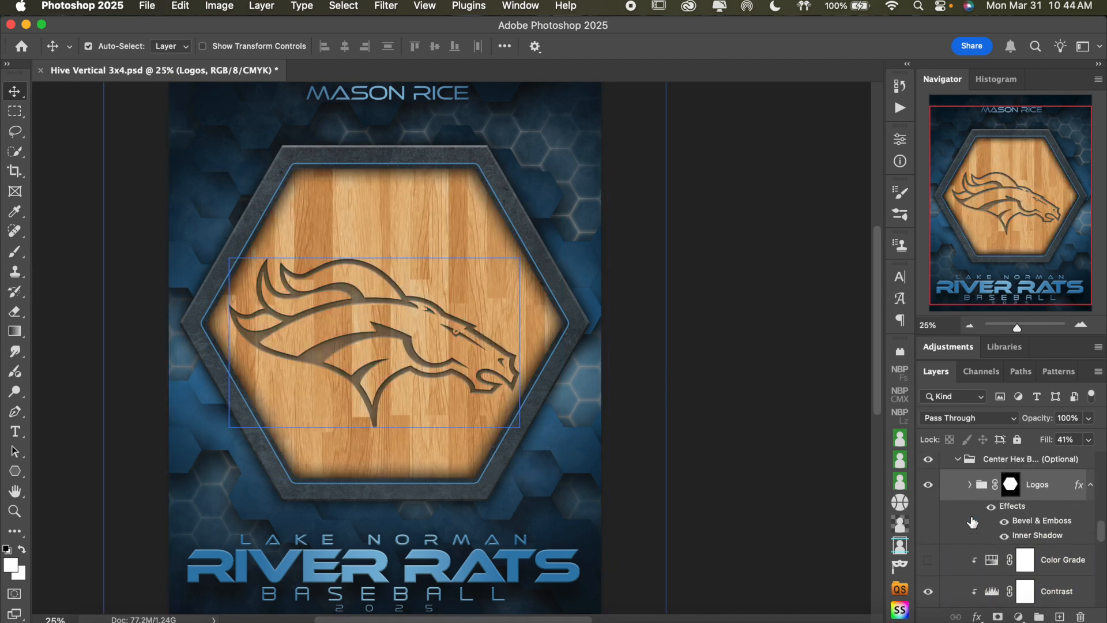
{"action": "left_click", "coordinate": [928, 486]}
{"action": "scroll", "coordinate": [994, 529], "scroll_direction": "down", "scroll_amount": 5}
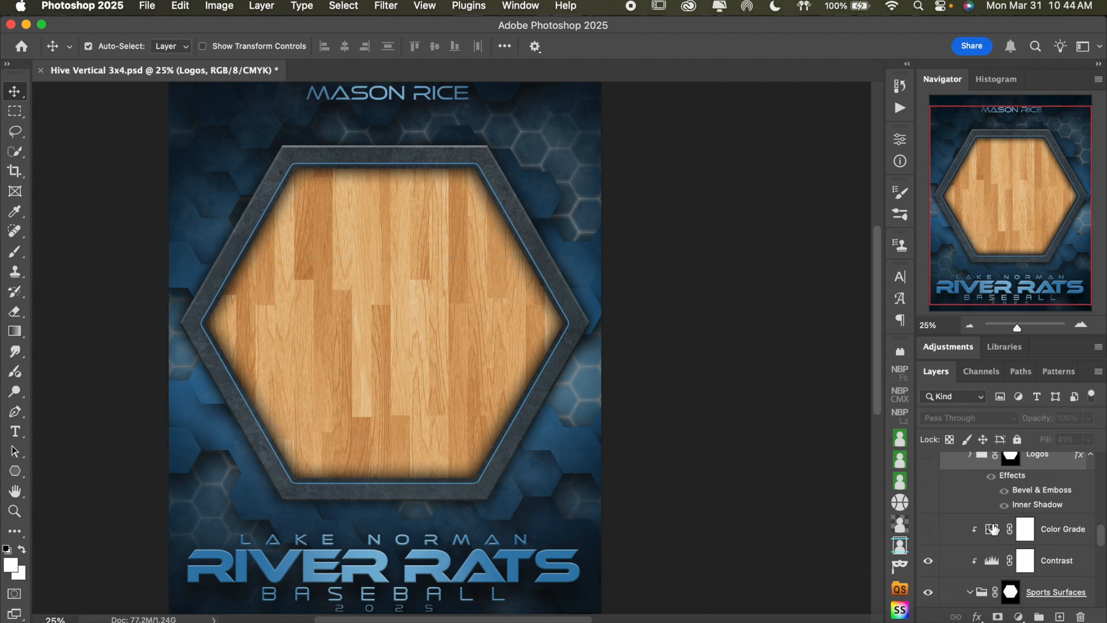
Hide the Gym Floor surface and show the ADD YOU OWN surface in the hexagon instead
{"action": "left_click", "coordinate": [951, 566]}
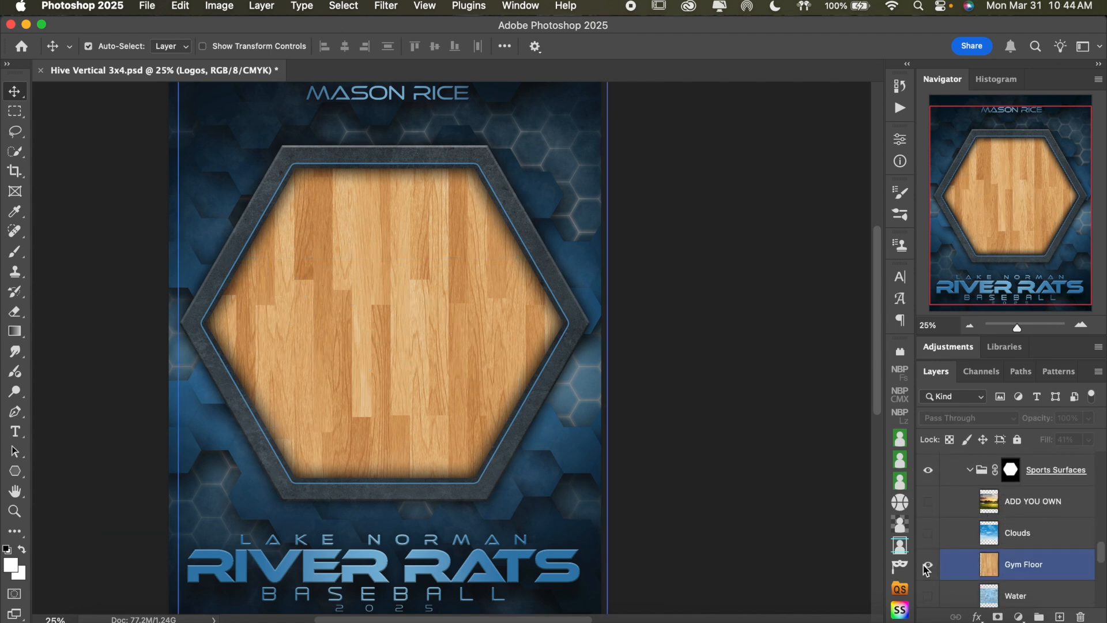
{"action": "left_click", "coordinate": [929, 567]}
{"action": "left_click", "coordinate": [929, 501]}
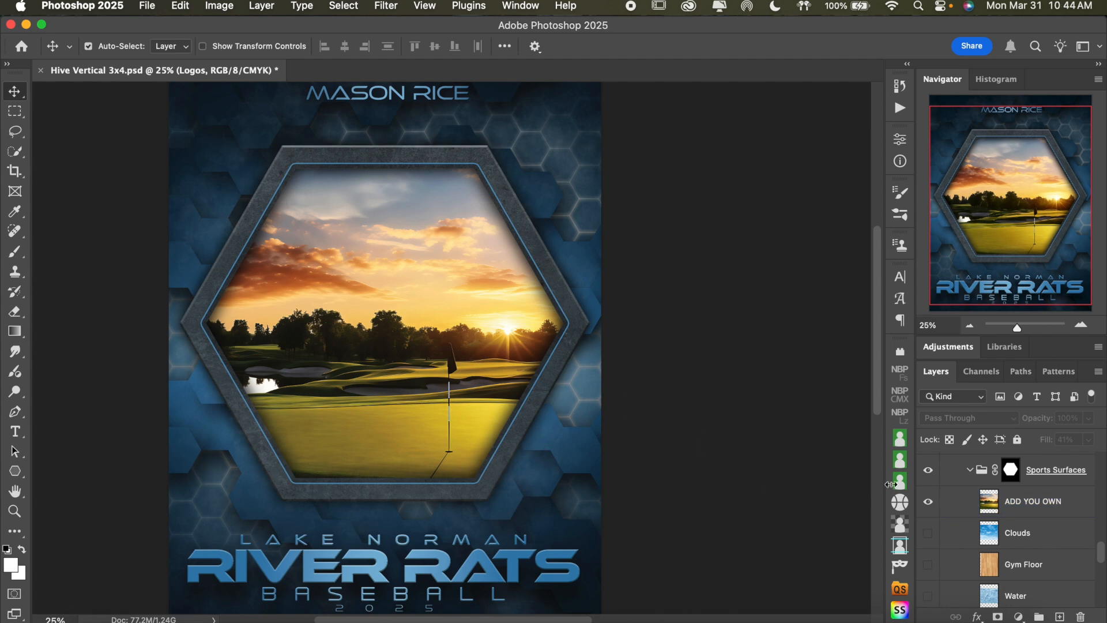
{"action": "left_click", "coordinate": [1058, 503]}
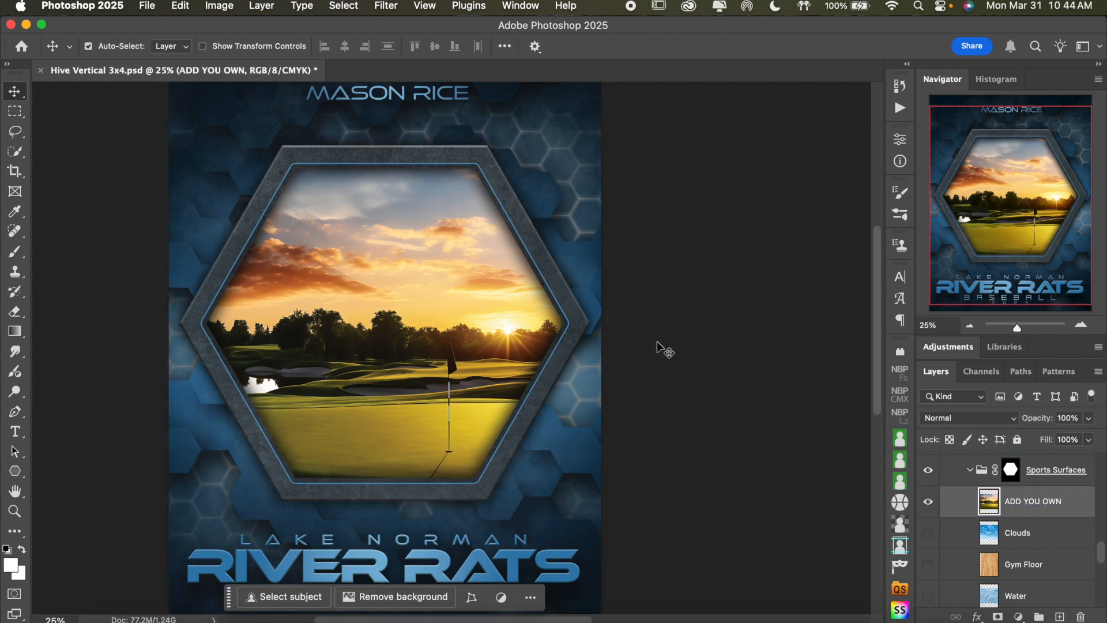
Hide the ADD YOU OWN surface and preview the Clouds surface briefly, leaving Clouds hidden
{"action": "left_click", "coordinate": [927, 501]}
{"action": "left_click", "coordinate": [928, 533]}
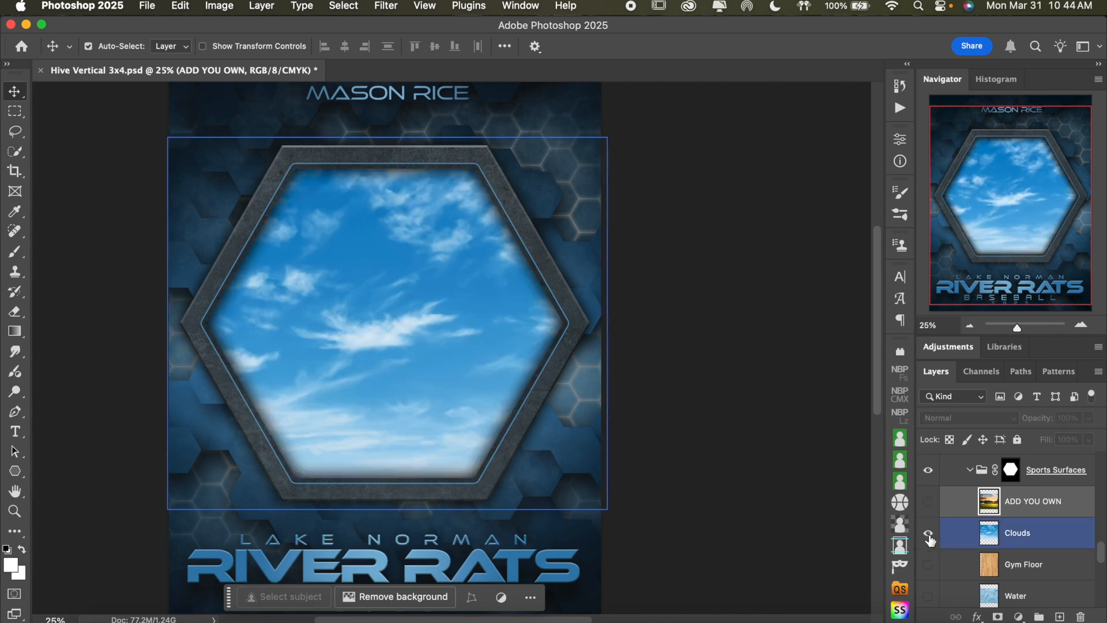
{"action": "left_click", "coordinate": [929, 534]}
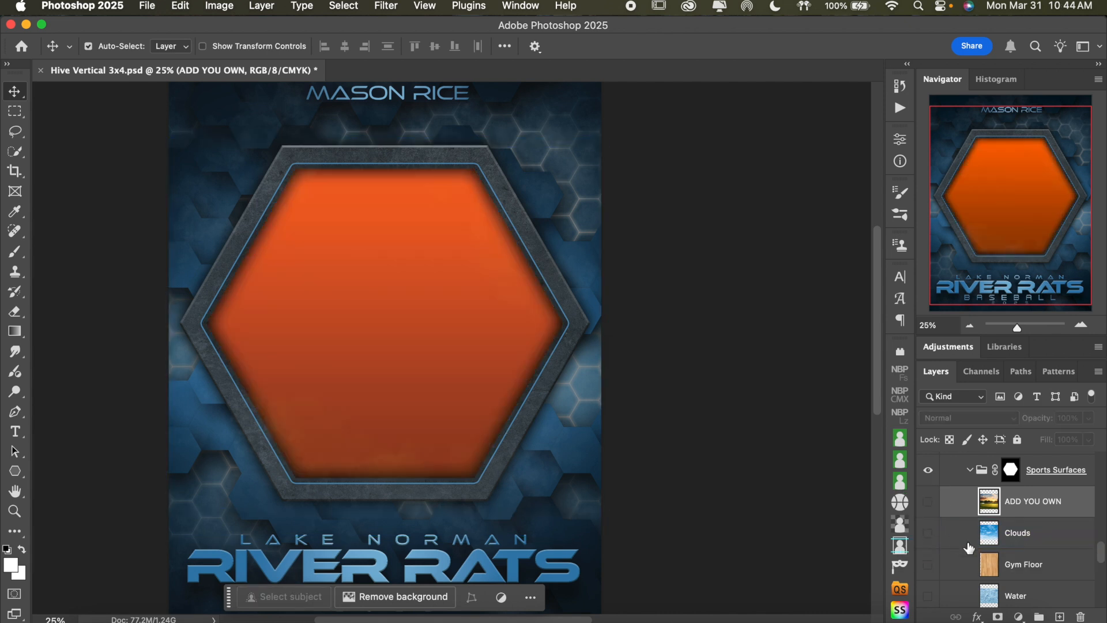
Preview the Gym Floor, Water and Ice surfaces one at a time in the hexagon, leaving only Grass shown
{"action": "scroll", "coordinate": [969, 548], "scroll_direction": "down", "scroll_amount": 2}
{"action": "scroll", "coordinate": [969, 548], "scroll_direction": "down", "scroll_amount": 1}
{"action": "left_click", "coordinate": [929, 472]}
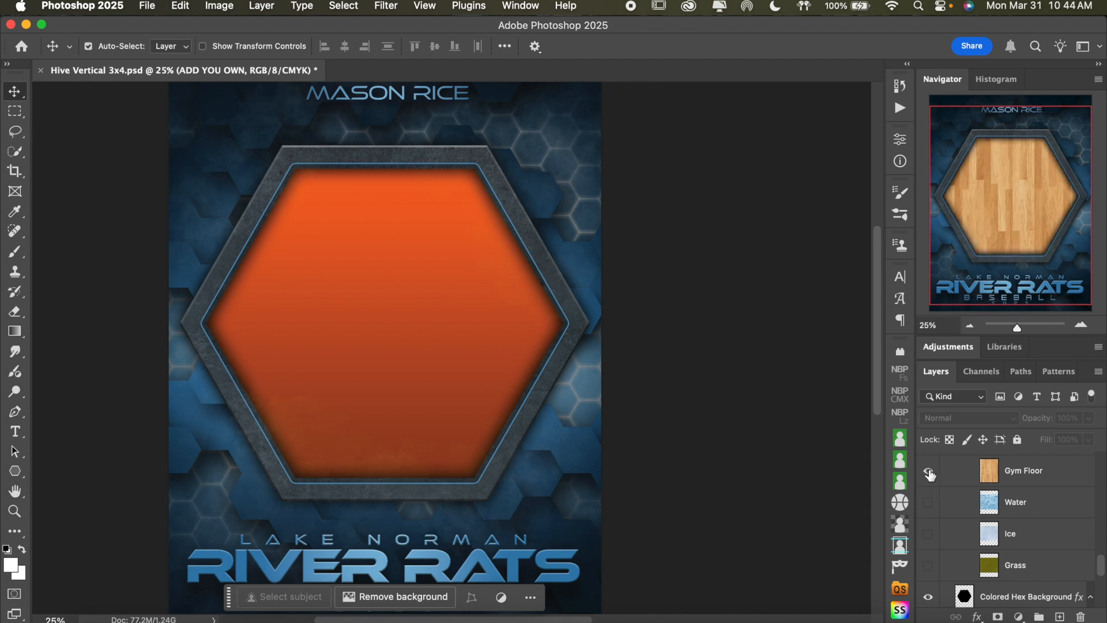
{"action": "left_click", "coordinate": [929, 472]}
{"action": "left_click", "coordinate": [929, 503]}
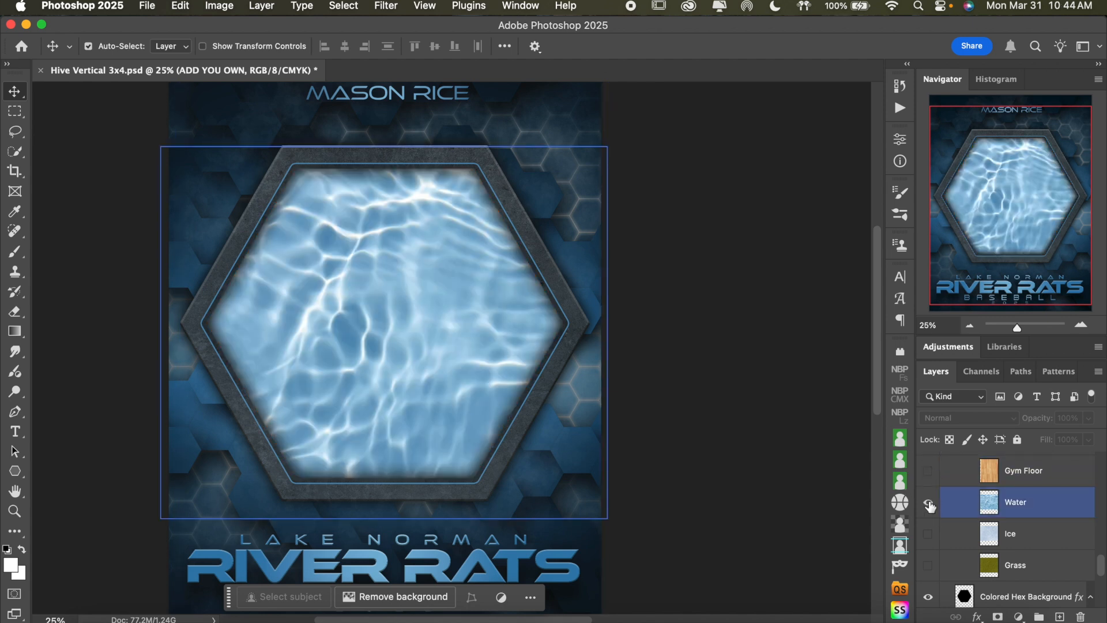
{"action": "left_click", "coordinate": [928, 503]}
{"action": "left_click", "coordinate": [930, 541]}
{"action": "left_click", "coordinate": [929, 541]}
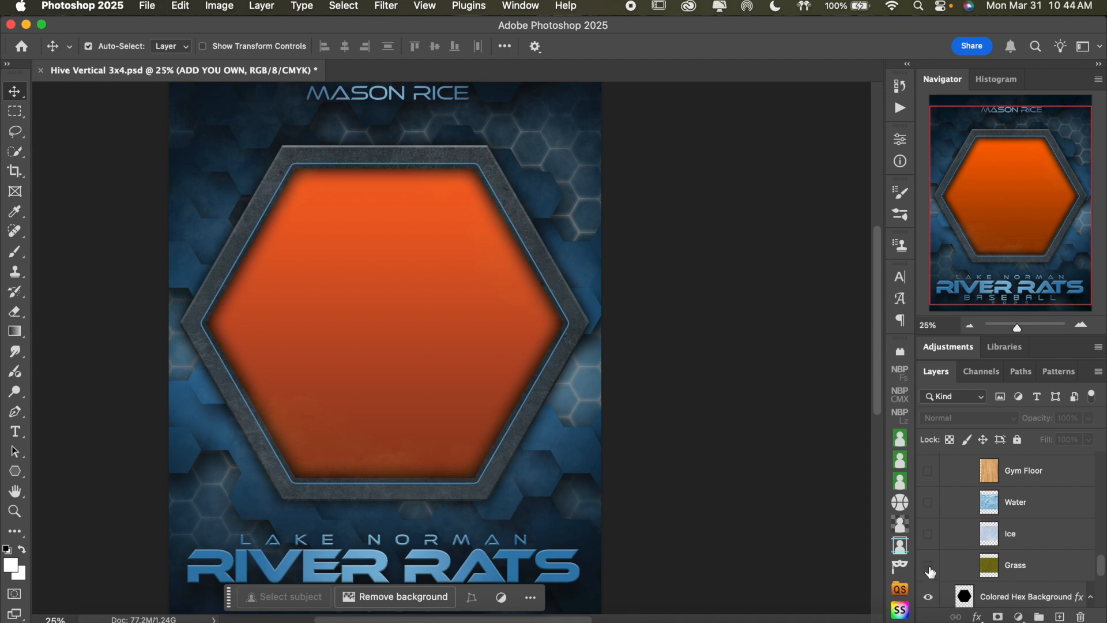
{"action": "left_click", "coordinate": [930, 568]}
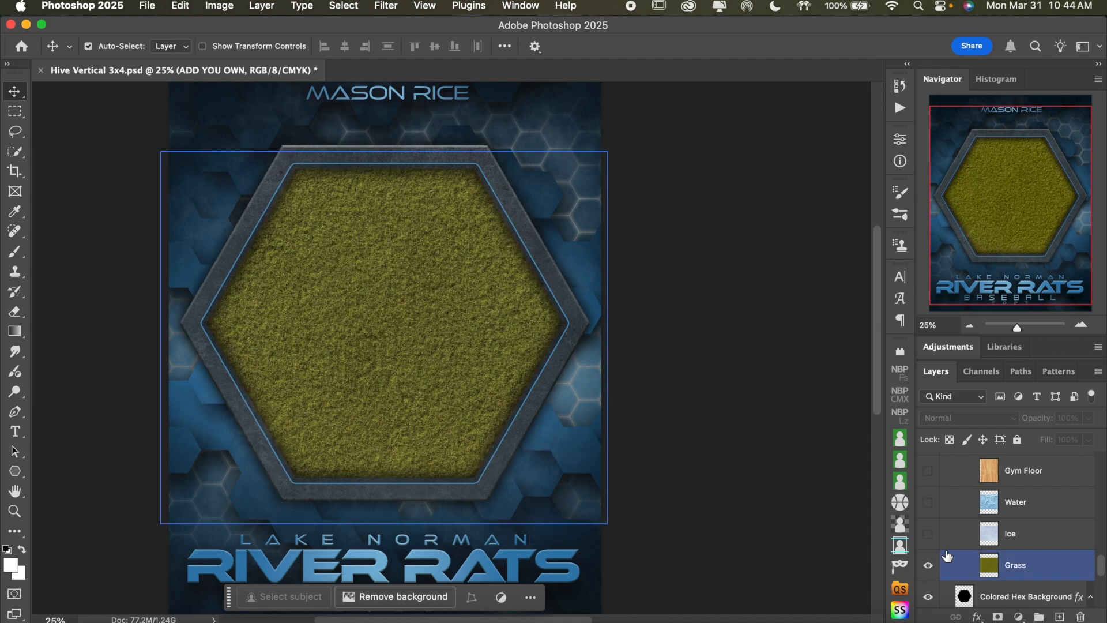
Compare the grass with the Contrast adjustment off and on, leaving it on, and show the Color Grade adjustment above it
{"action": "scroll", "coordinate": [964, 536], "scroll_direction": "up", "scroll_amount": 5}
{"action": "scroll", "coordinate": [963, 542], "scroll_direction": "up", "scroll_amount": 1}
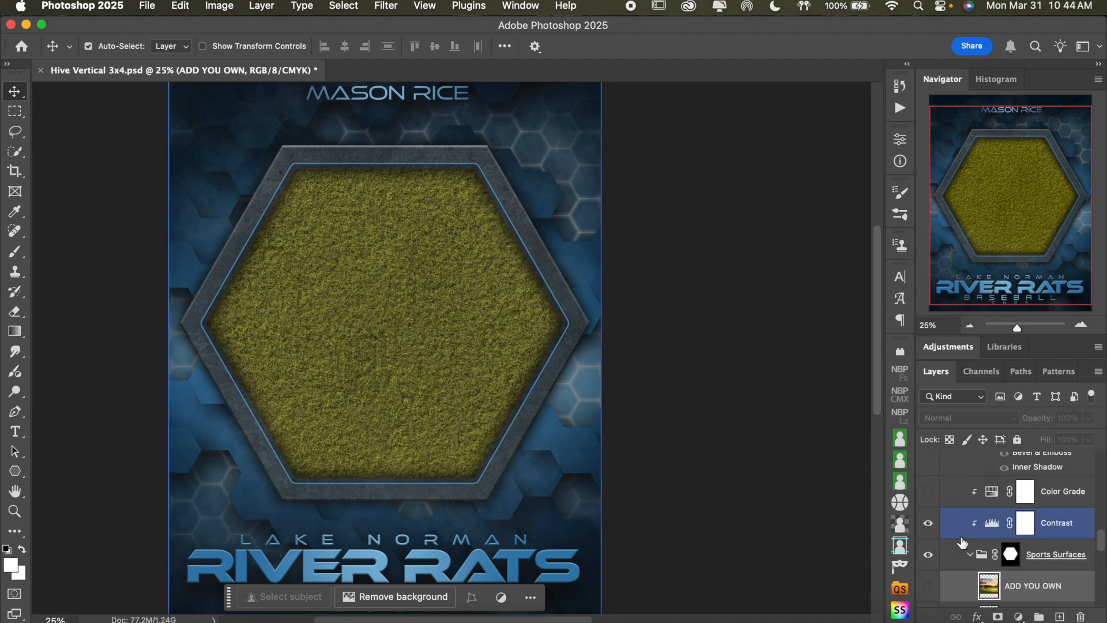
{"action": "left_click", "coordinate": [928, 525]}
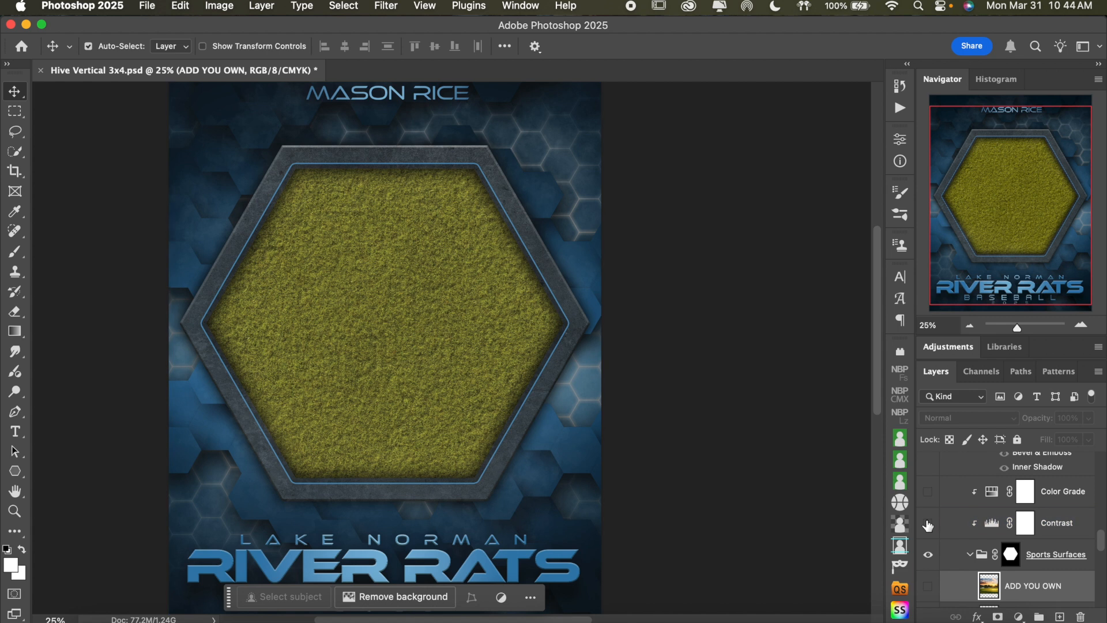
{"action": "left_click", "coordinate": [928, 525]}
{"action": "left_click", "coordinate": [928, 525]}
{"action": "left_click", "coordinate": [928, 525]}
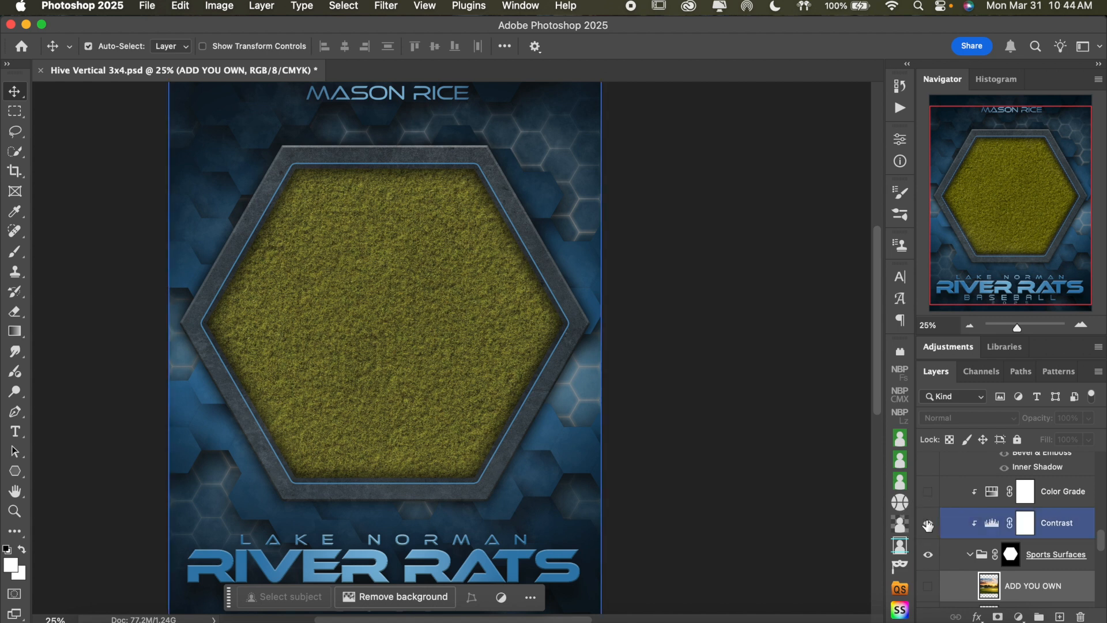
Preview the Color Grade adjustment layer at 100% opacity, and return its opacity to 30%
{"action": "double_click", "coordinate": [992, 493]}
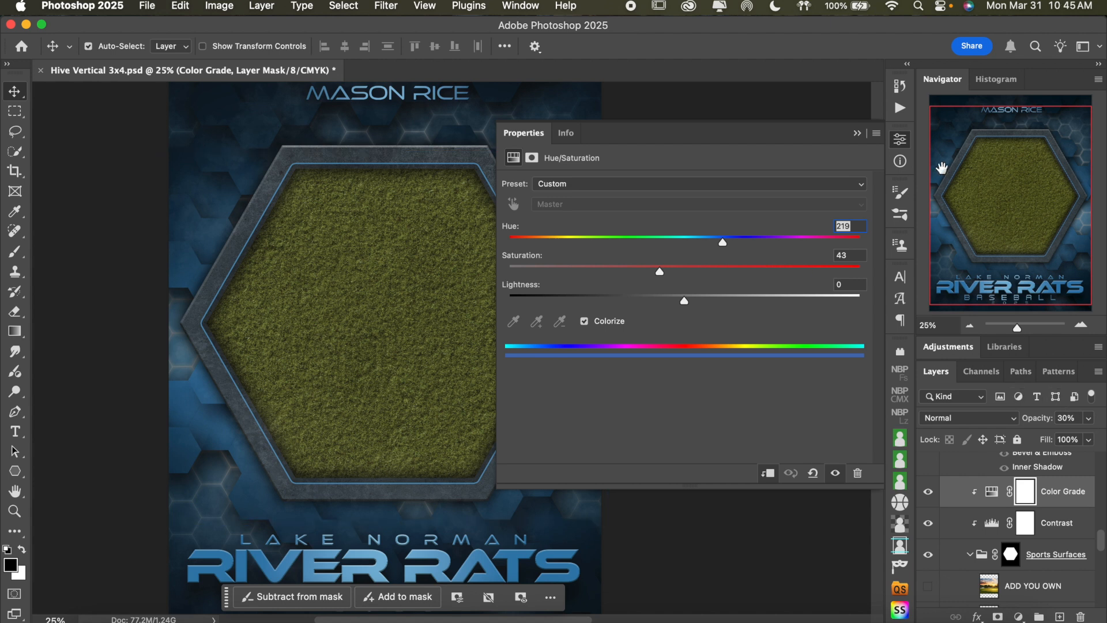
{"action": "left_click", "coordinate": [901, 139]}
{"action": "left_click", "coordinate": [1089, 417]}
{"action": "left_click_drag", "start_coordinate": [1047, 440], "coordinate": [1096, 437]}
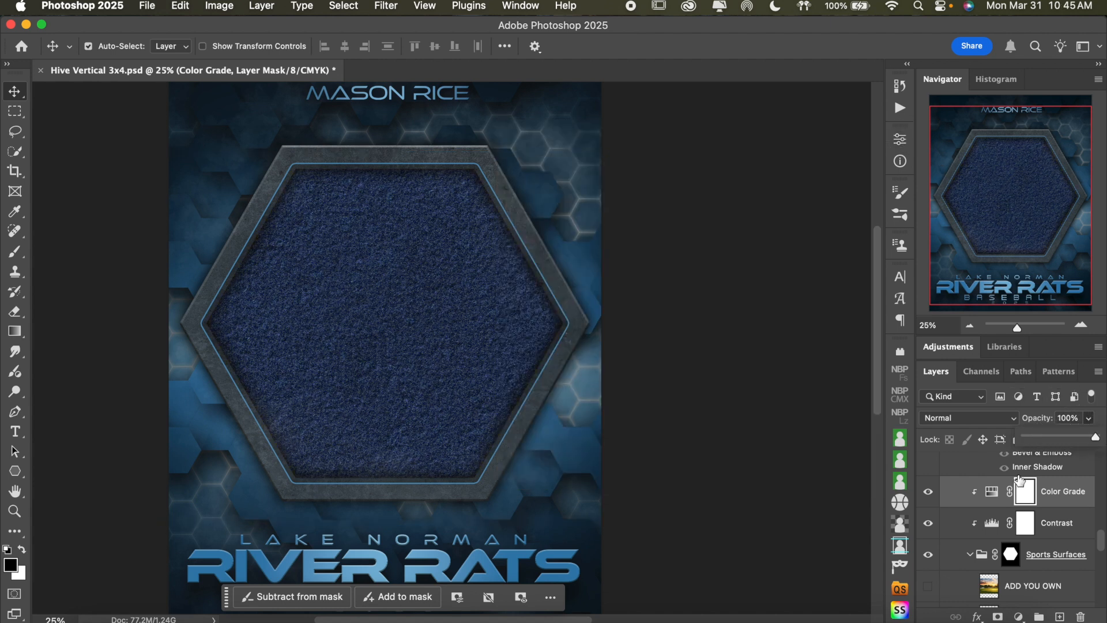
{"action": "left_click", "coordinate": [1078, 417]}
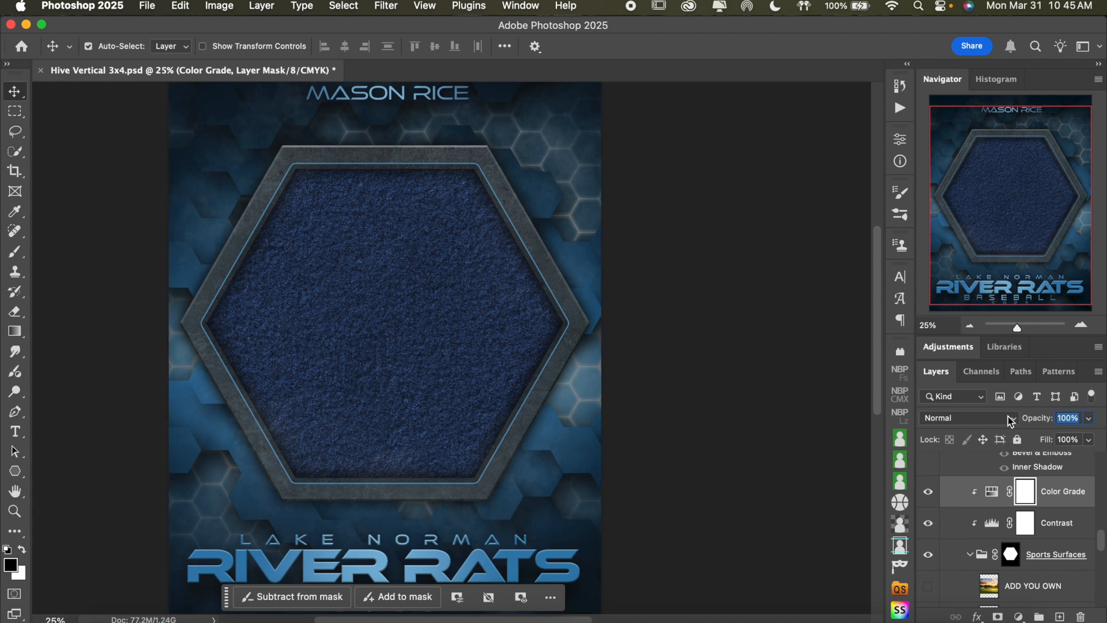
{"action": "type", "text": "30"}
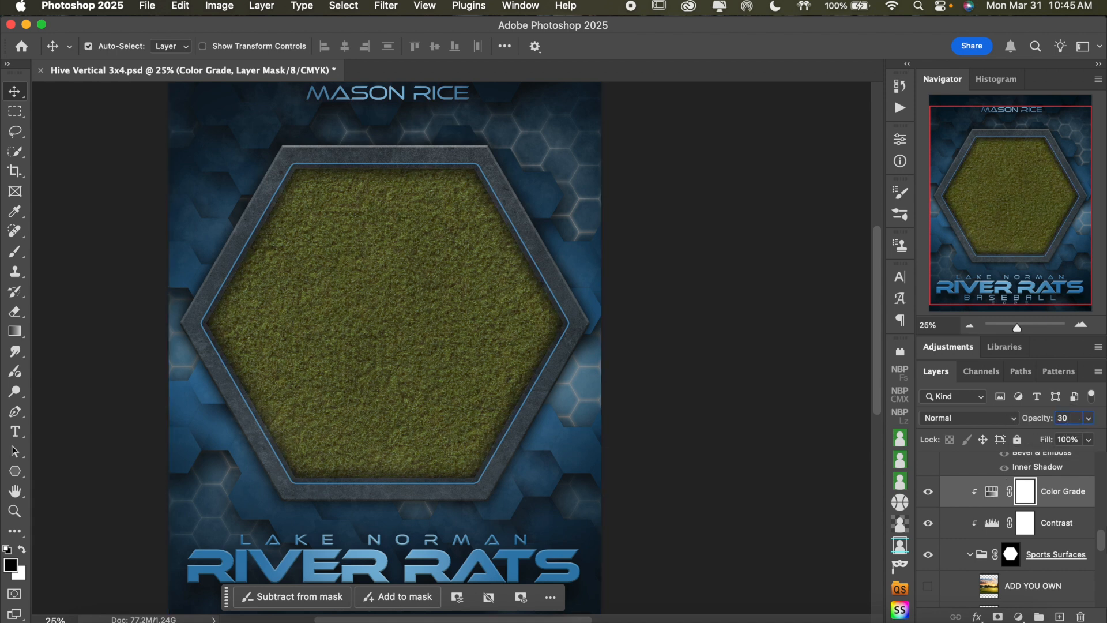
Set the Color Grade adjustment to hue 150, saturation 32 and lightness -32, and hide the layer
{"action": "double_click", "coordinate": [992, 492]}
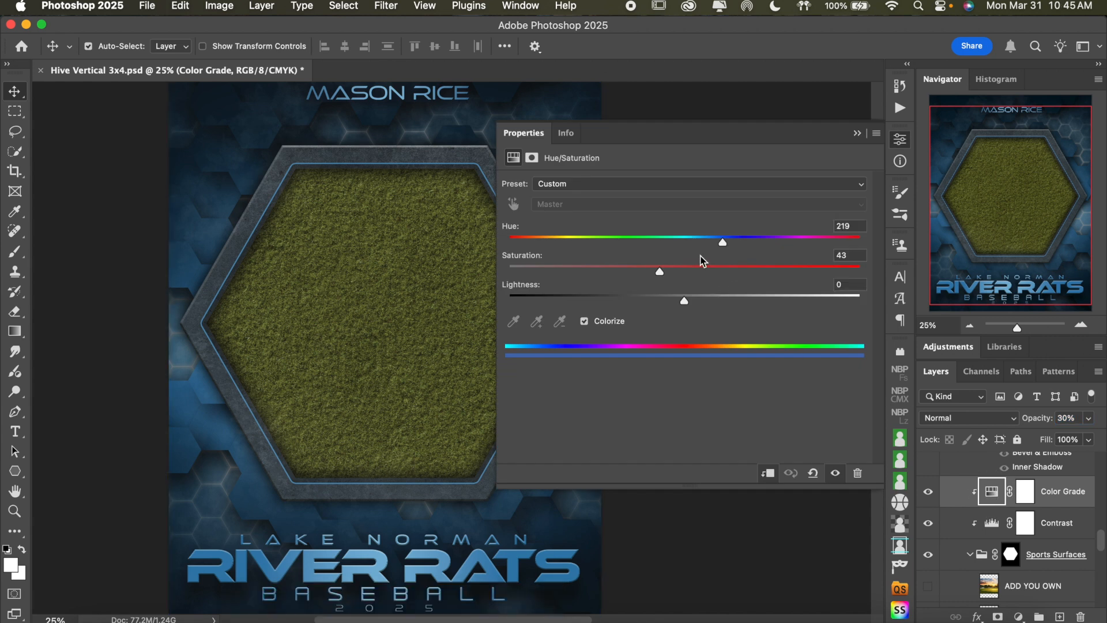
{"action": "left_click_drag", "start_coordinate": [614, 244], "coordinate": [642, 247]}
{"action": "left_click_drag", "start_coordinate": [748, 271], "coordinate": [757, 272]}
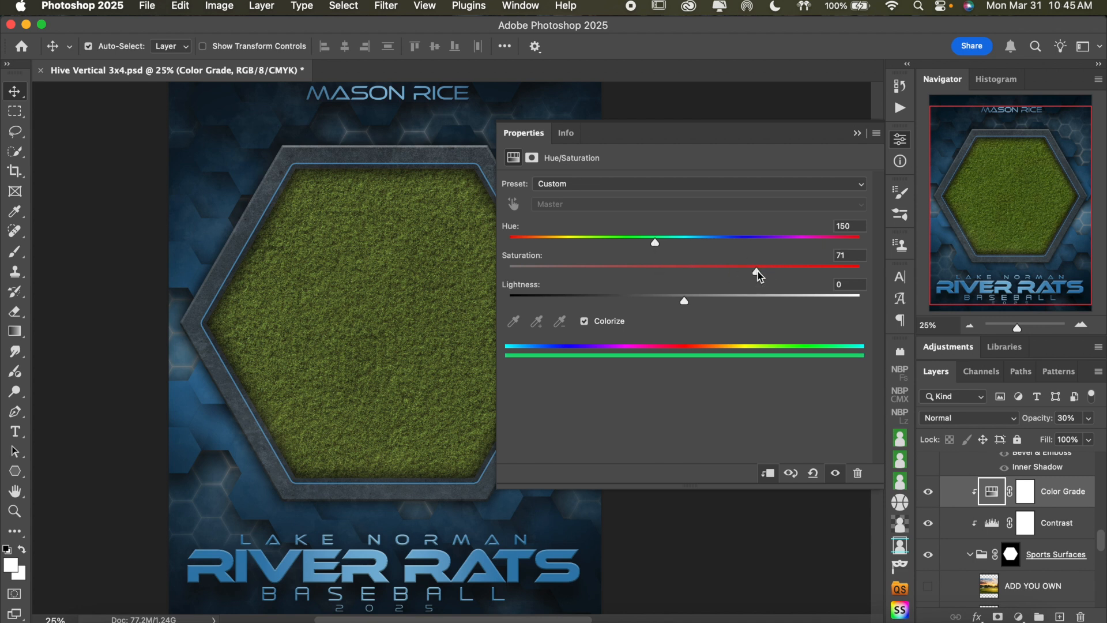
{"action": "left_click", "coordinate": [621, 270]}
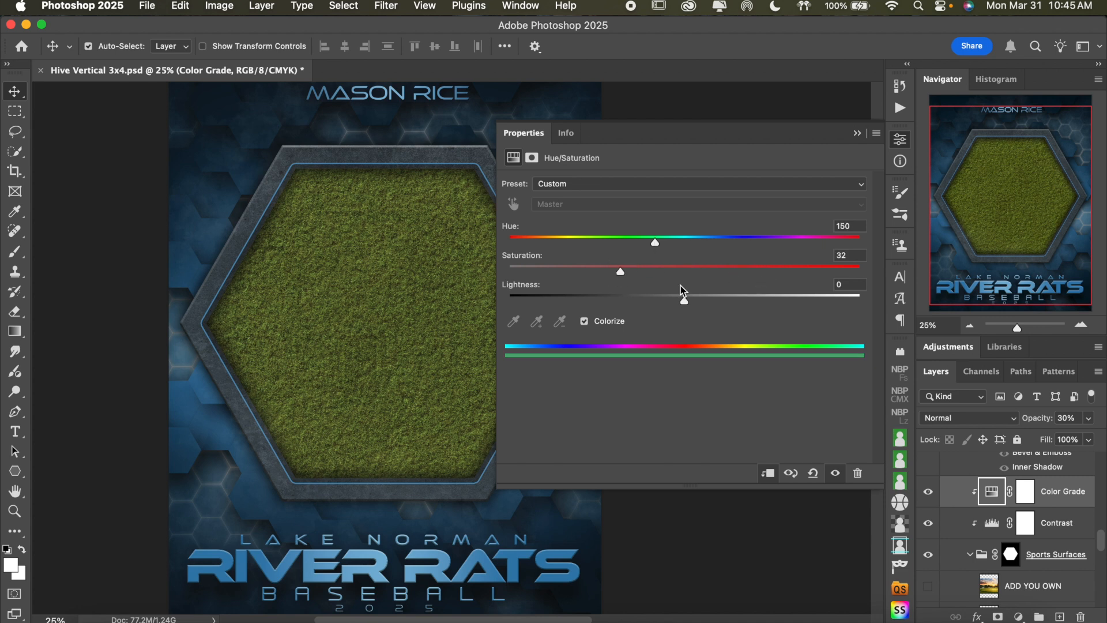
{"action": "left_click", "coordinate": [756, 297]}
{"action": "left_click", "coordinate": [627, 296]}
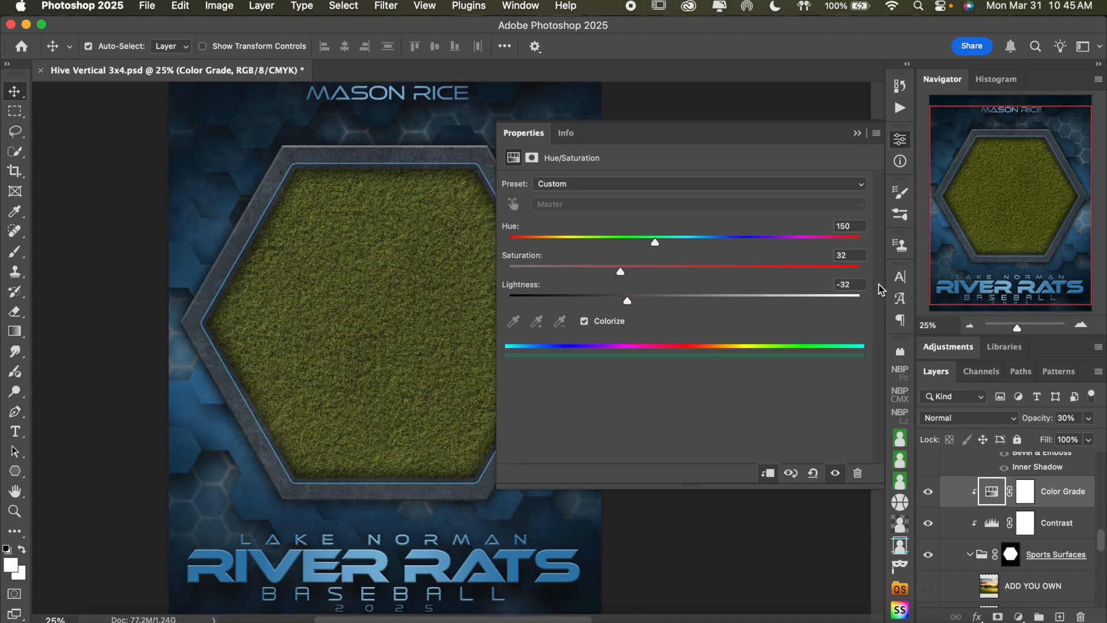
{"action": "left_click", "coordinate": [901, 139]}
{"action": "left_click", "coordinate": [929, 492]}
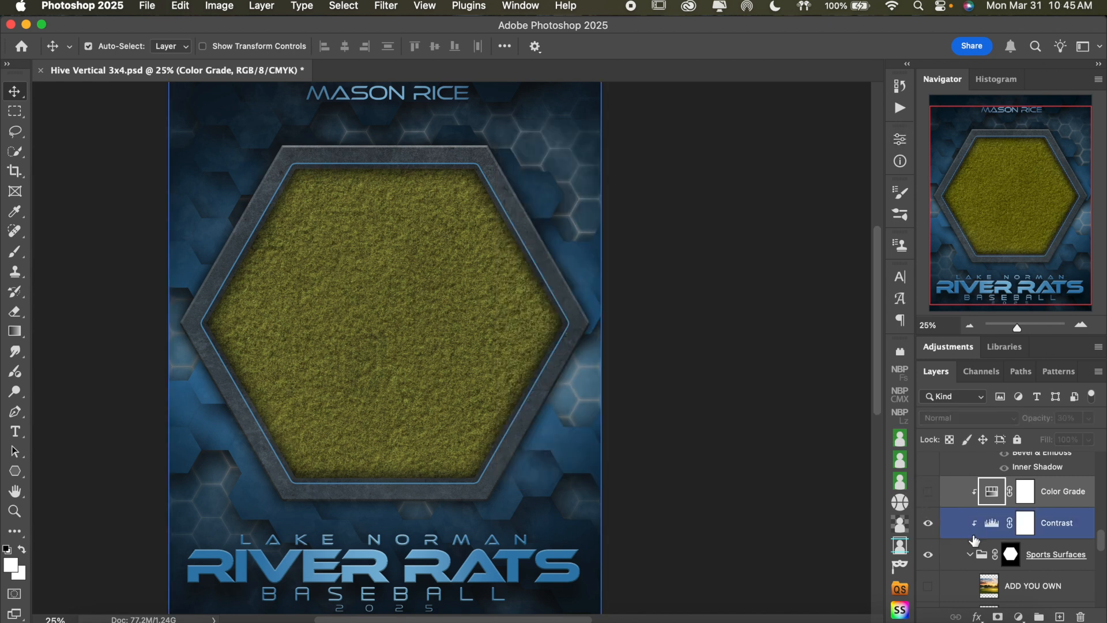
Show the Logos group over the grass surface and inspect the horse-head logo at 50% zoom
{"action": "scroll", "coordinate": [974, 539], "scroll_direction": "up", "scroll_amount": 2}
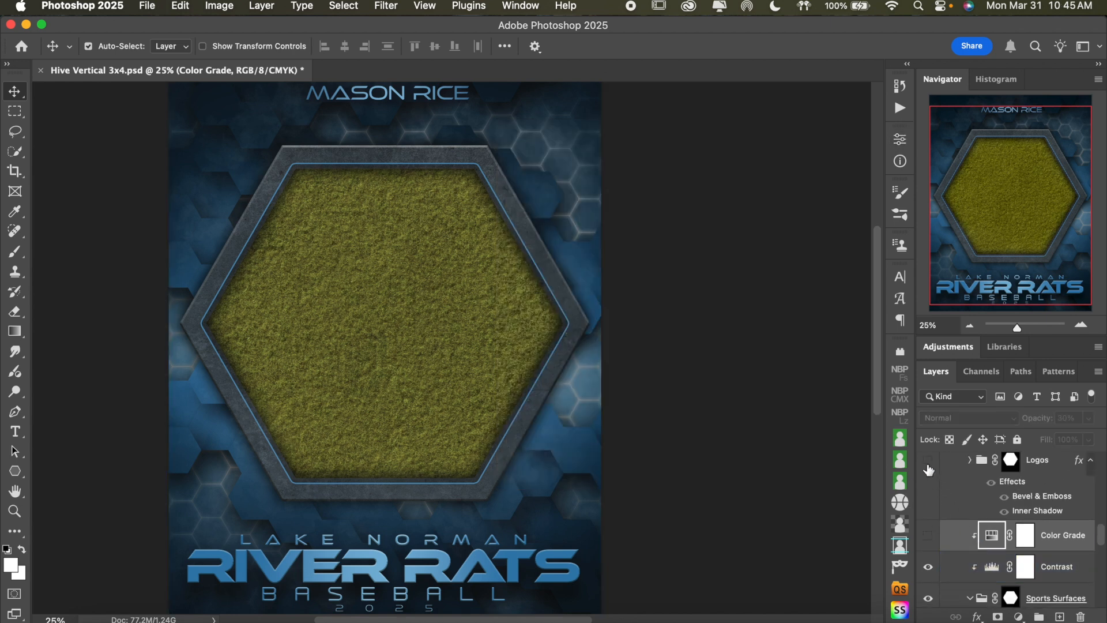
{"action": "left_click", "coordinate": [929, 461]}
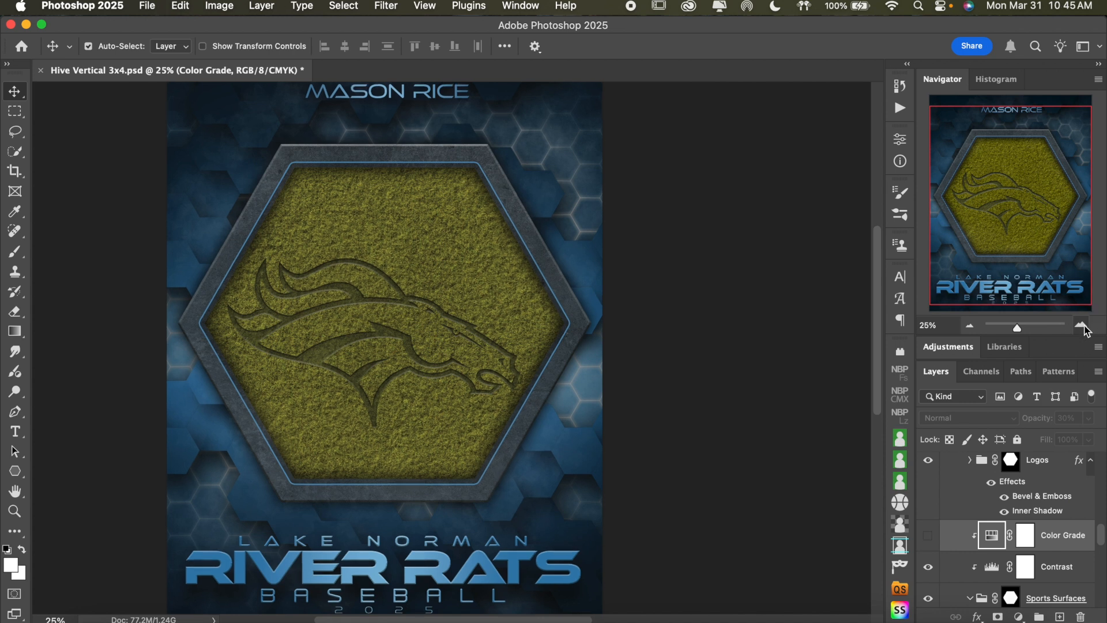
{"action": "key", "text": "super+equal"}
{"action": "key", "text": "super+equal"}
{"action": "scroll", "coordinate": [738, 358], "scroll_direction": "left", "scroll_amount": 2}
{"action": "scroll", "coordinate": [739, 357], "scroll_direction": "down", "scroll_amount": 1}
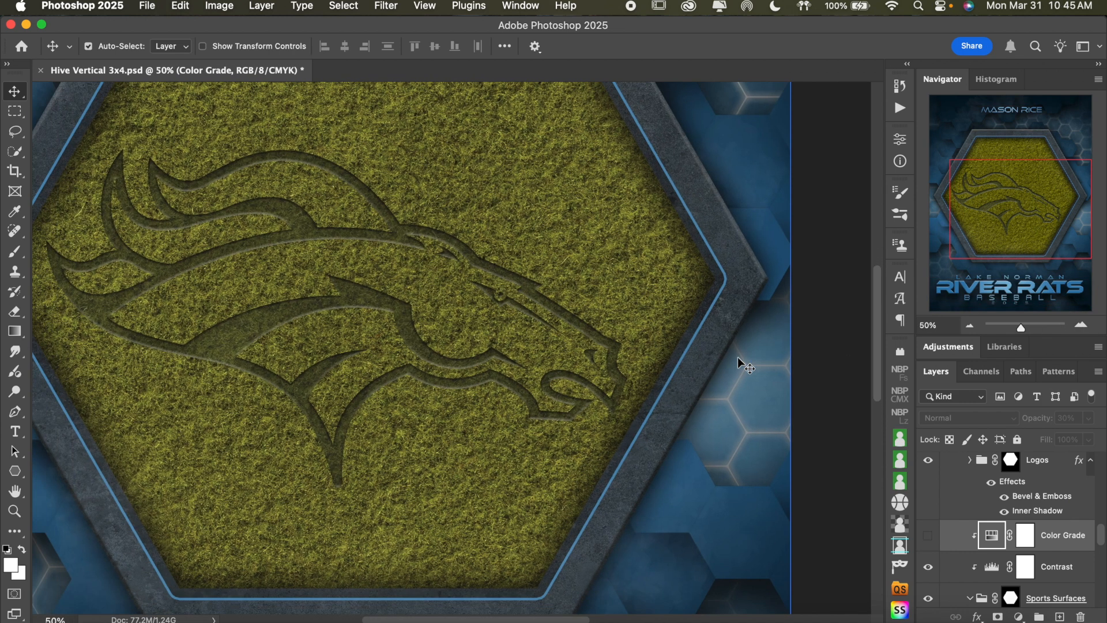
{"action": "scroll", "coordinate": [315, 284], "scroll_direction": "left", "scroll_amount": 3}
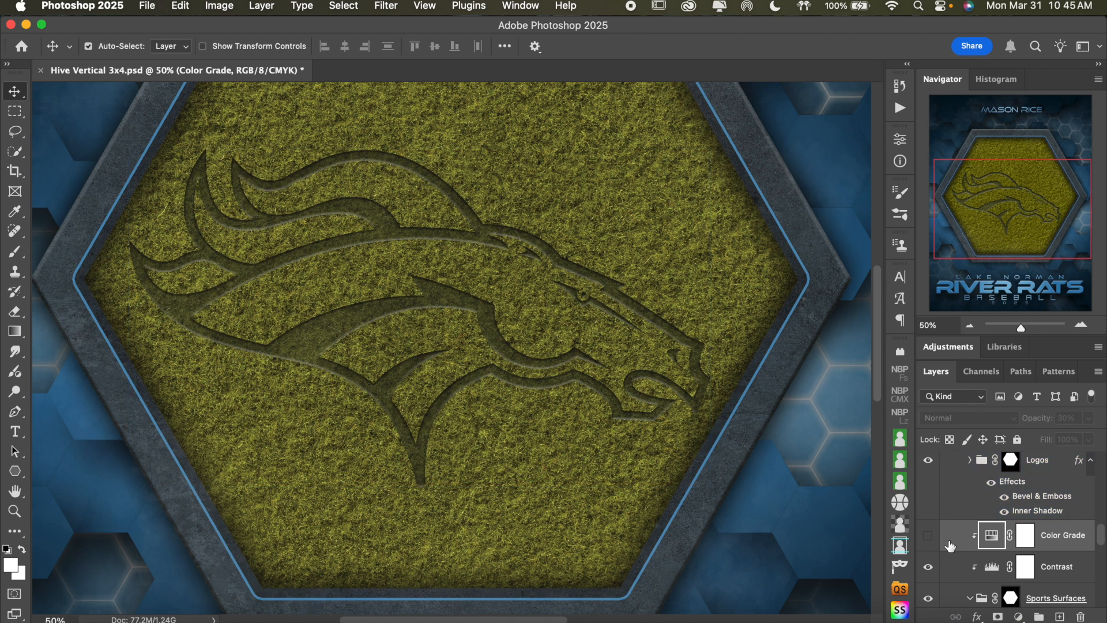
Compare the logo with the Sports Surfaces group hidden and shown, leaving the group shown
{"action": "scroll", "coordinate": [946, 554], "scroll_direction": "down", "scroll_amount": 1}
{"action": "left_click", "coordinate": [929, 569]}
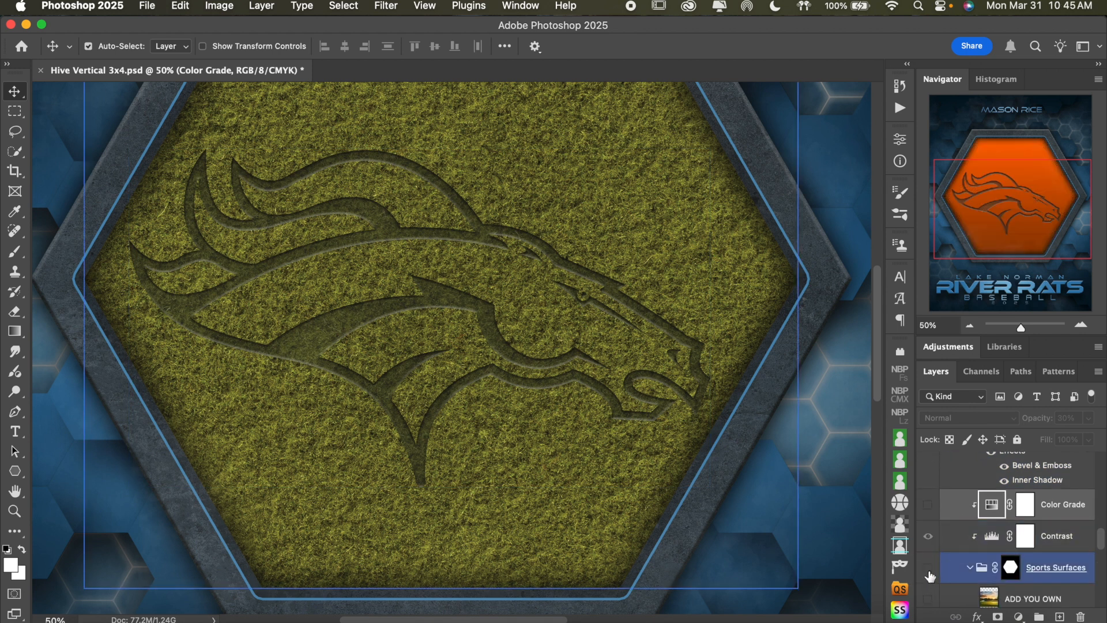
{"action": "scroll", "coordinate": [1014, 567], "scroll_direction": "down", "scroll_amount": 5}
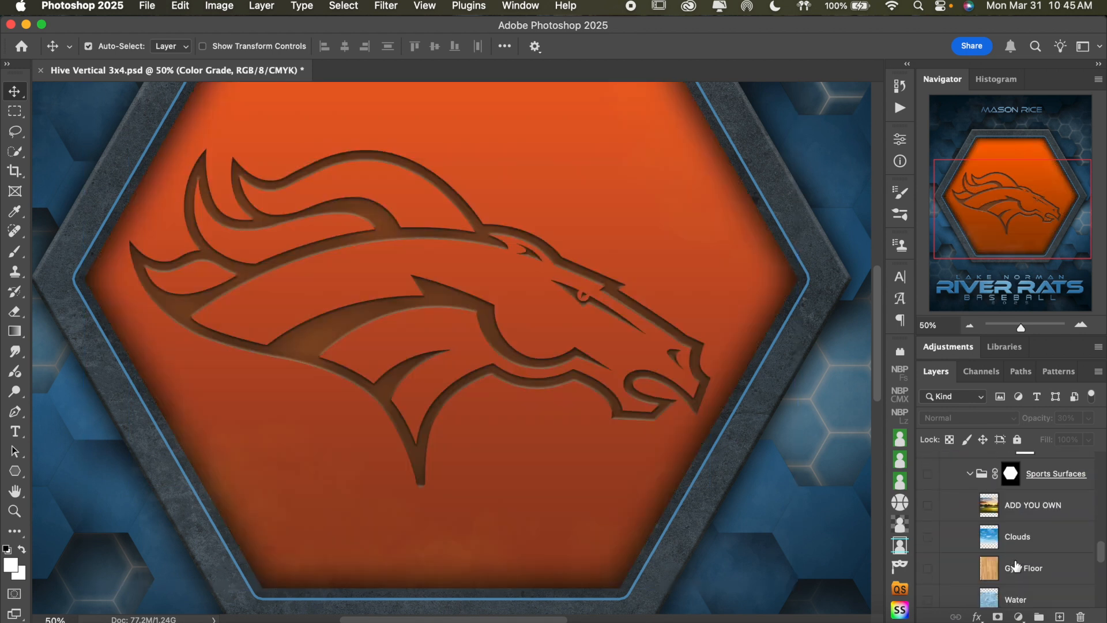
{"action": "scroll", "coordinate": [1020, 526], "scroll_direction": "up", "scroll_amount": 5}
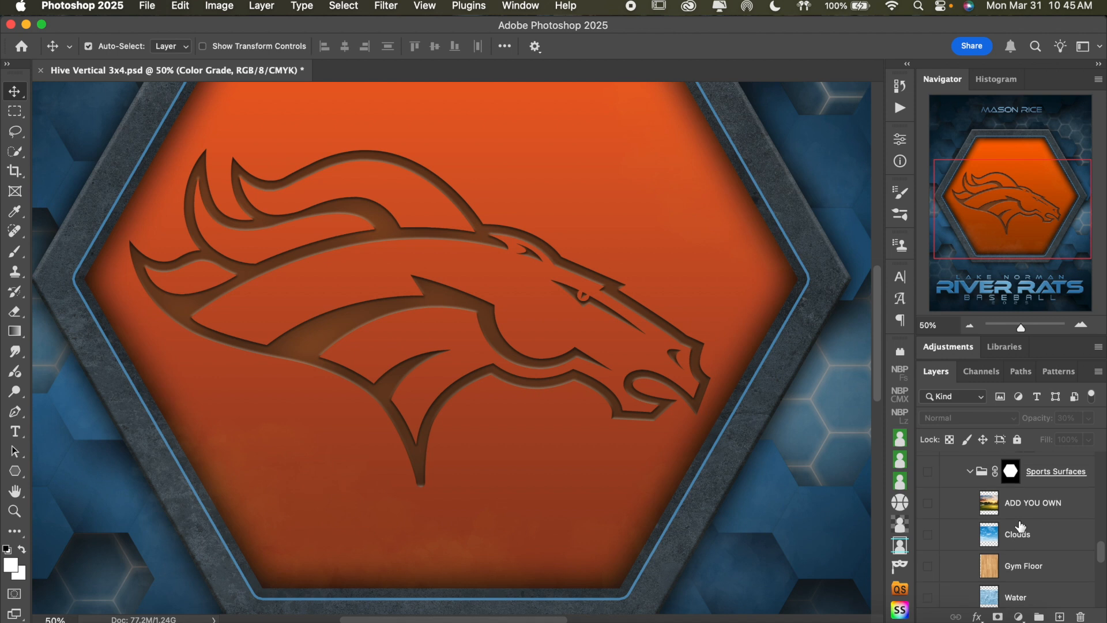
{"action": "left_click", "coordinate": [927, 500]}
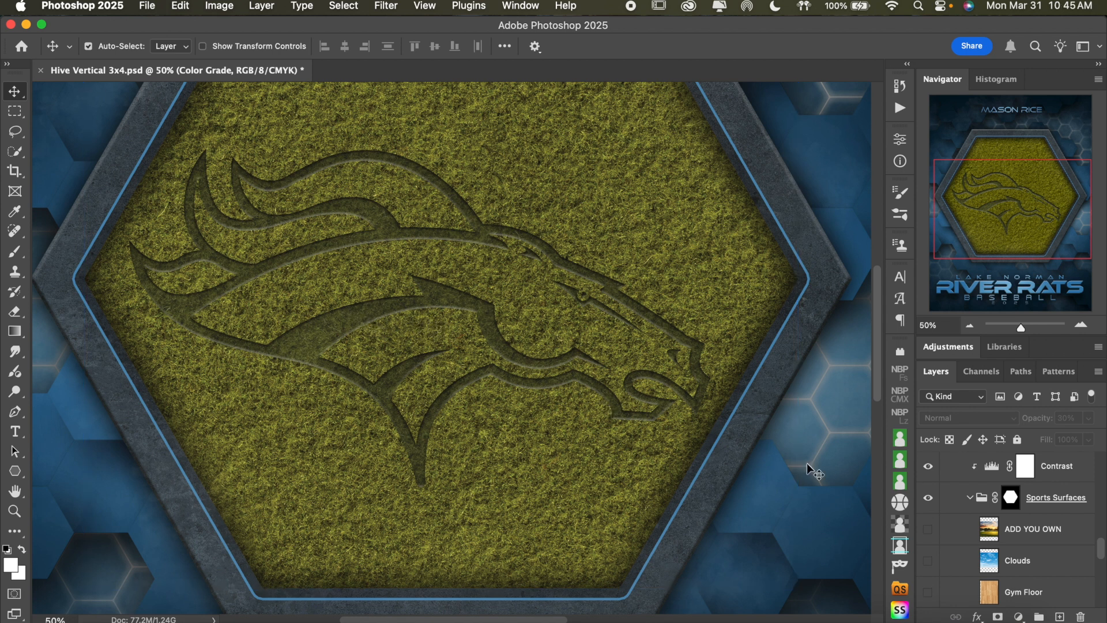
Hide the Grass surface and show the Ice surface behind the logo instead
{"action": "scroll", "coordinate": [961, 522], "scroll_direction": "up", "scroll_amount": 3}
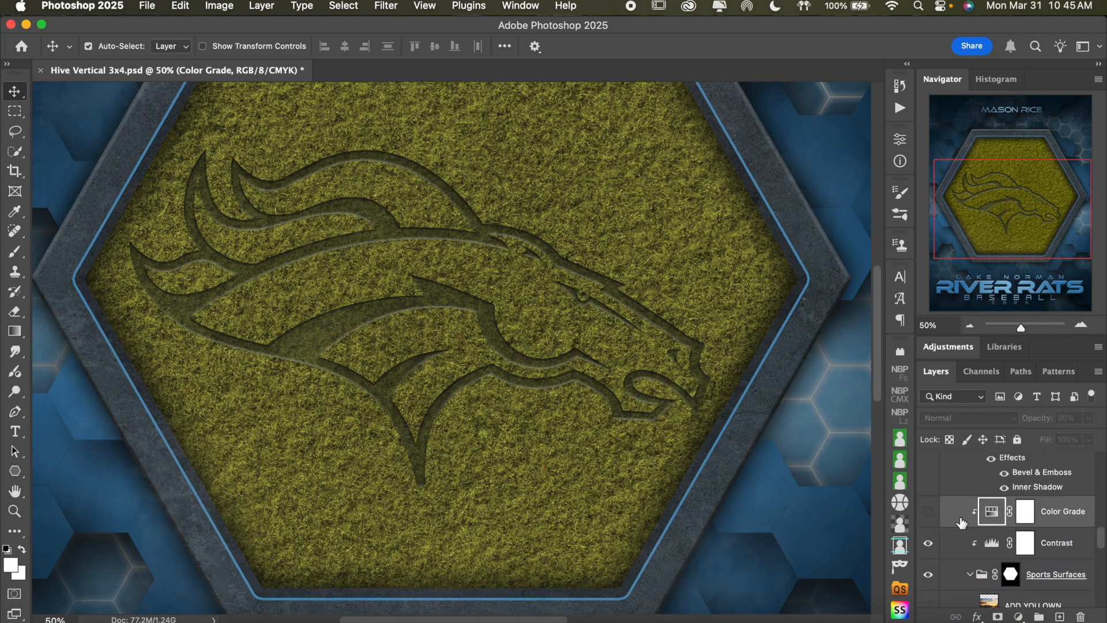
{"action": "scroll", "coordinate": [969, 522], "scroll_direction": "down", "scroll_amount": 5}
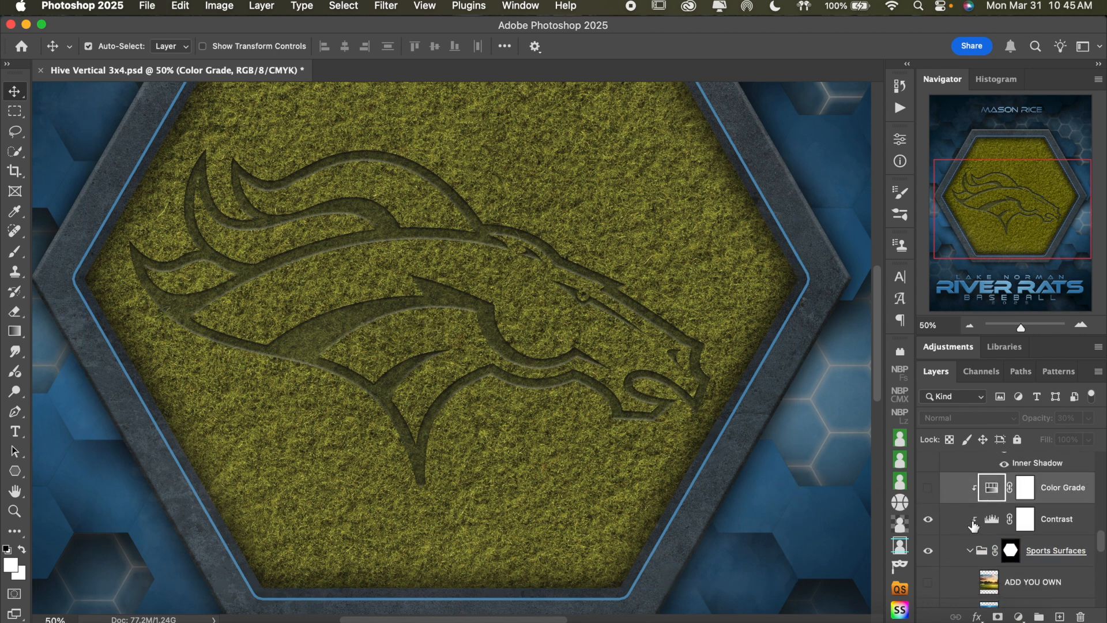
{"action": "scroll", "coordinate": [974, 526], "scroll_direction": "down", "scroll_amount": 1}
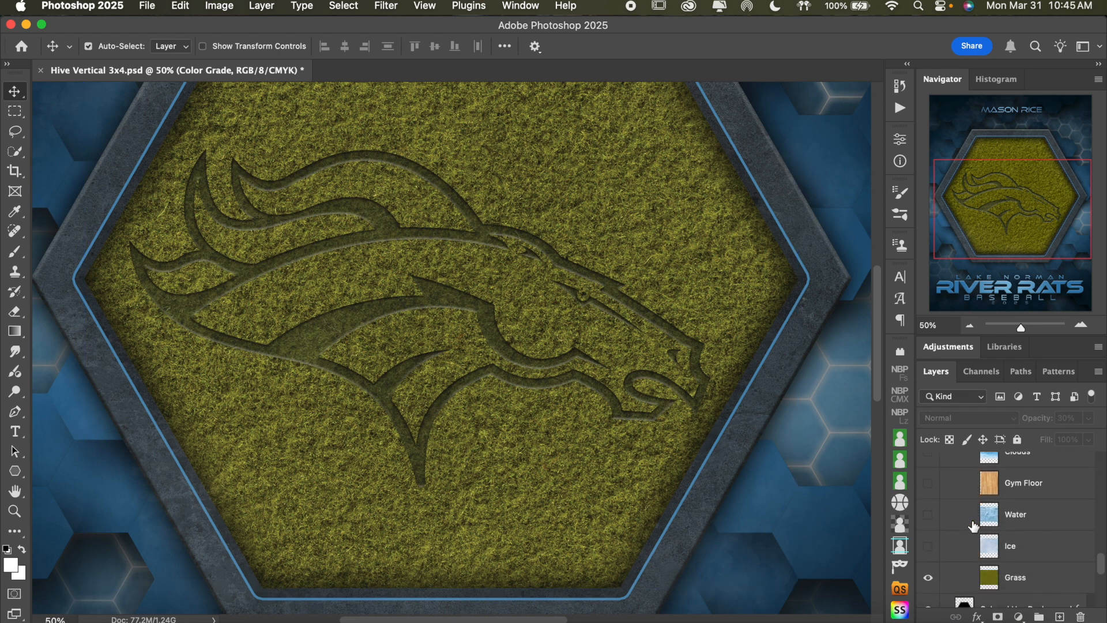
{"action": "left_click", "coordinate": [928, 576]}
{"action": "left_click", "coordinate": [929, 548]}
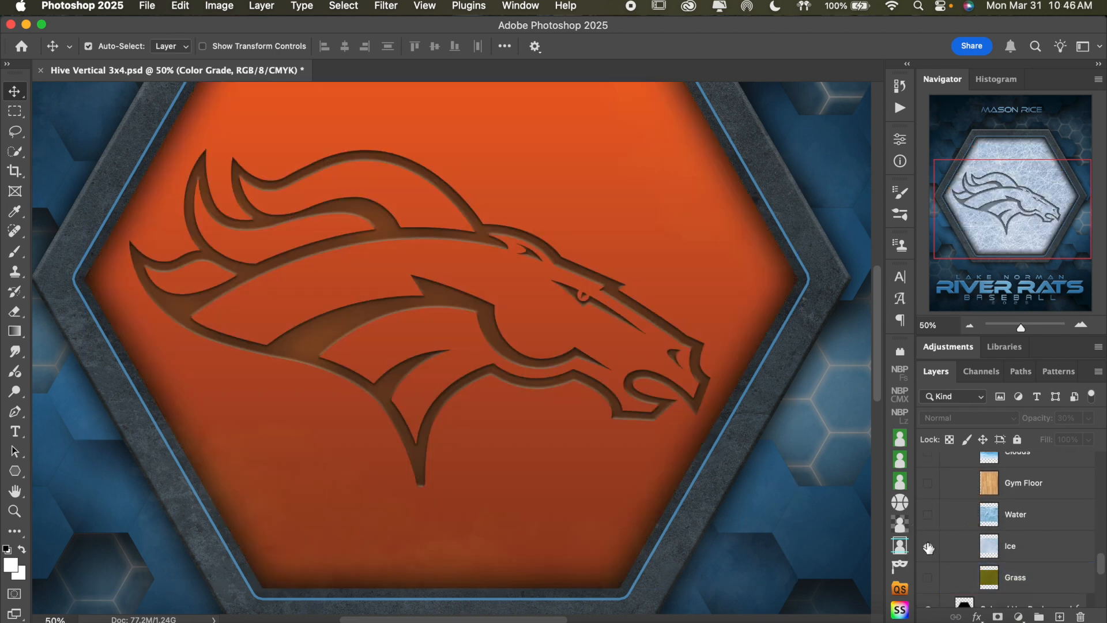
Turn off all layer effects on the Logos group, including Bevel & Emboss and Inner Shadow
{"action": "scroll", "coordinate": [1009, 513], "scroll_direction": "up", "scroll_amount": 2}
{"action": "scroll", "coordinate": [1009, 514], "scroll_direction": "up", "scroll_amount": 4}
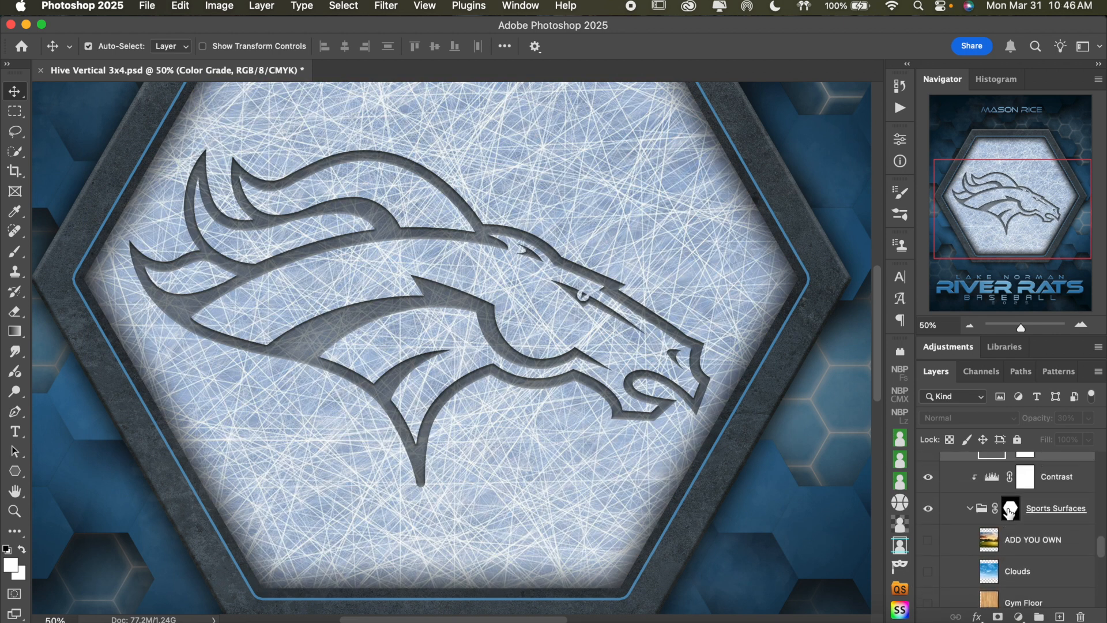
{"action": "scroll", "coordinate": [1009, 513], "scroll_direction": "down", "scroll_amount": 1}
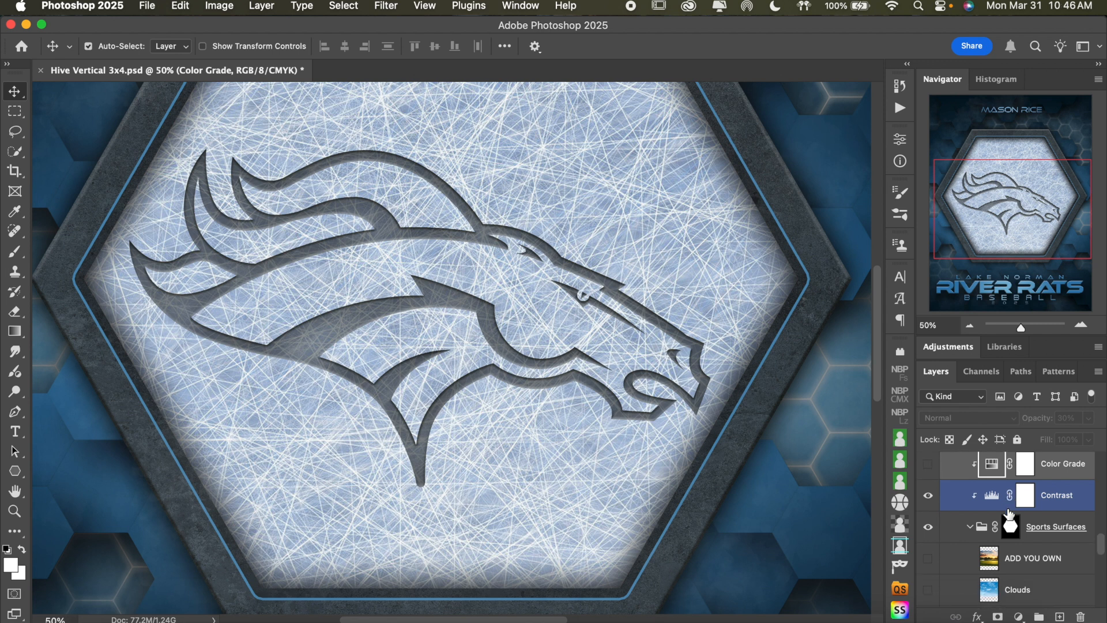
{"action": "left_click", "coordinate": [1009, 513]}
{"action": "scroll", "coordinate": [1006, 525], "scroll_direction": "up", "scroll_amount": 5}
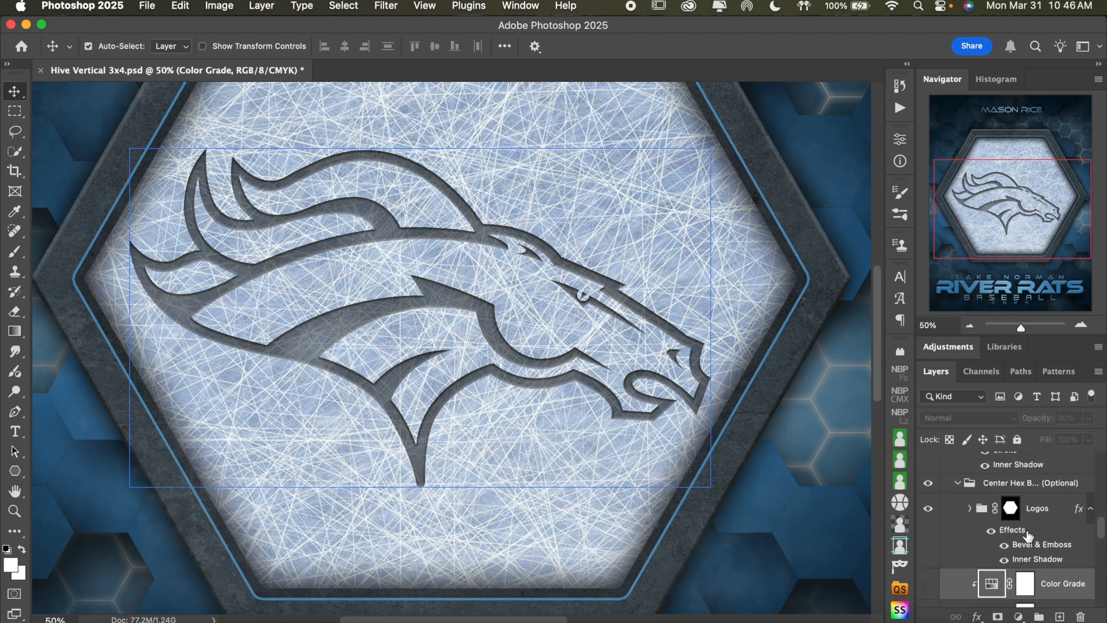
{"action": "left_click", "coordinate": [1003, 541]}
{"action": "left_click", "coordinate": [991, 532]}
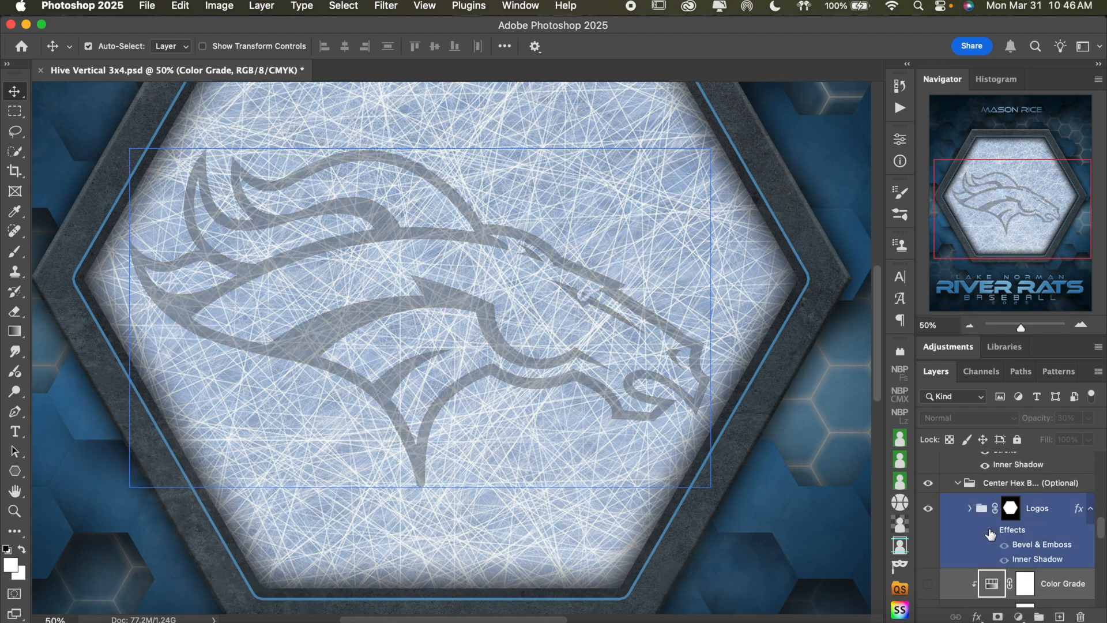
{"action": "left_click", "coordinate": [571, 344]}
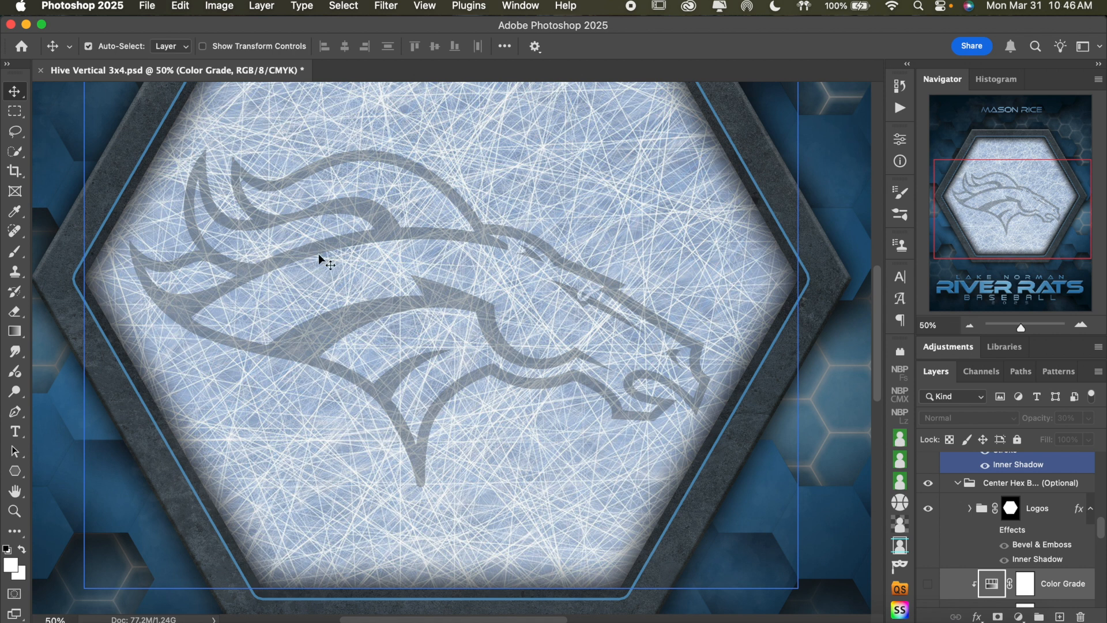
{"action": "left_click", "coordinate": [777, 398]}
{"action": "left_click", "coordinate": [685, 400]}
{"action": "scroll", "coordinate": [684, 400], "scroll_direction": "down", "scroll_amount": 2}
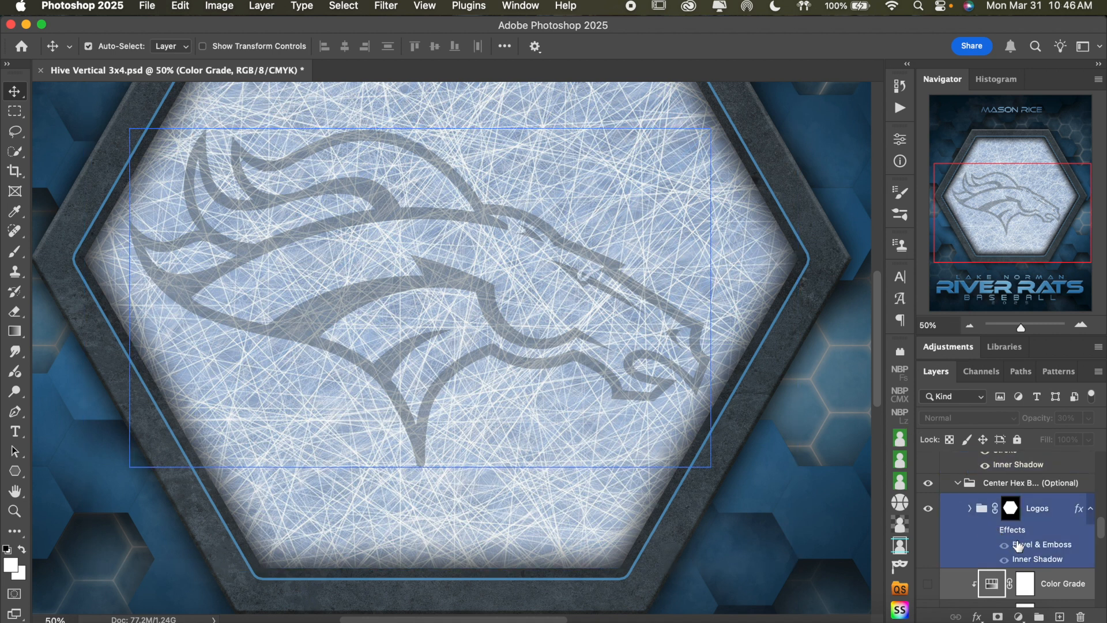
{"action": "scroll", "coordinate": [1004, 539], "scroll_direction": "down", "scroll_amount": 4}
{"action": "scroll", "coordinate": [1019, 545], "scroll_direction": "up", "scroll_amount": 1}
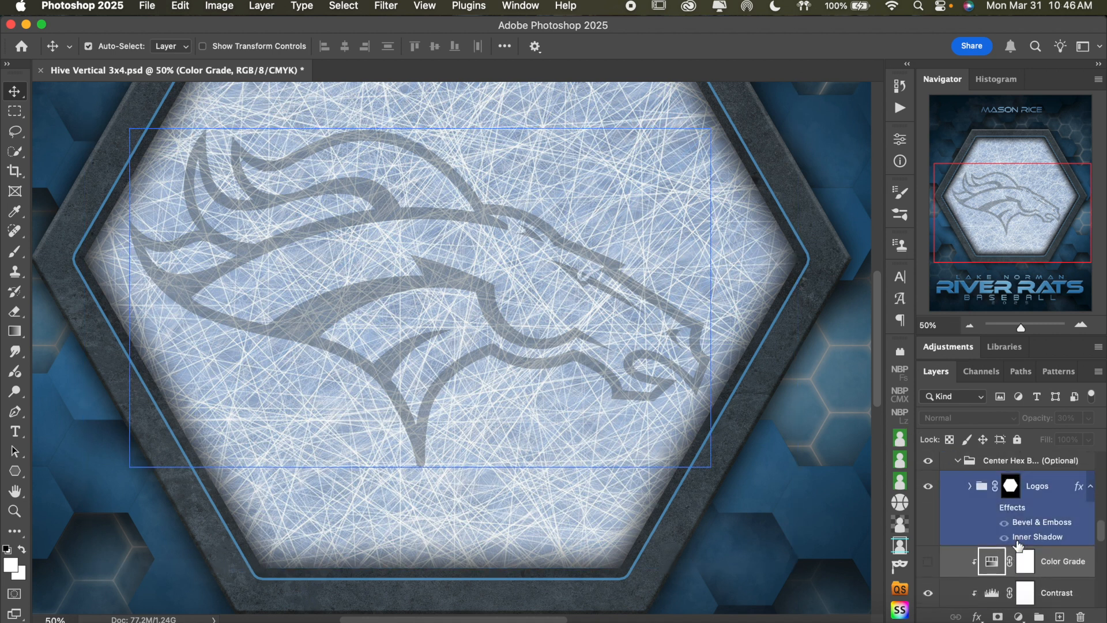
Turn off the layer effects on the Sample logo layer inside the Logos group, including Color Overlay
{"action": "left_click", "coordinate": [969, 488]}
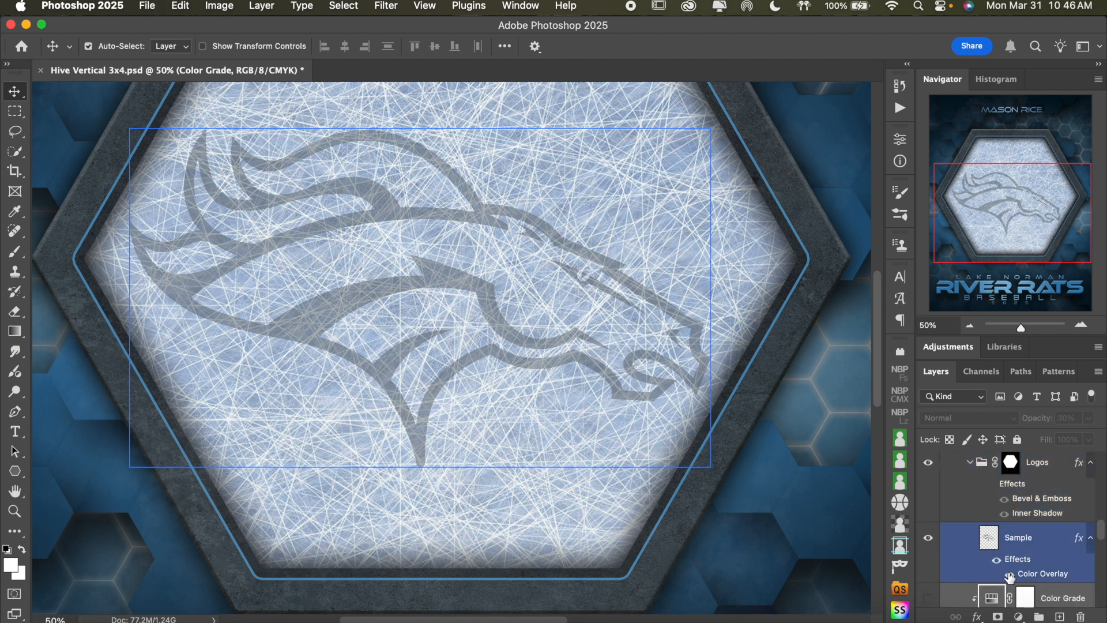
{"action": "left_click", "coordinate": [1001, 564]}
{"action": "left_click", "coordinate": [1002, 562]}
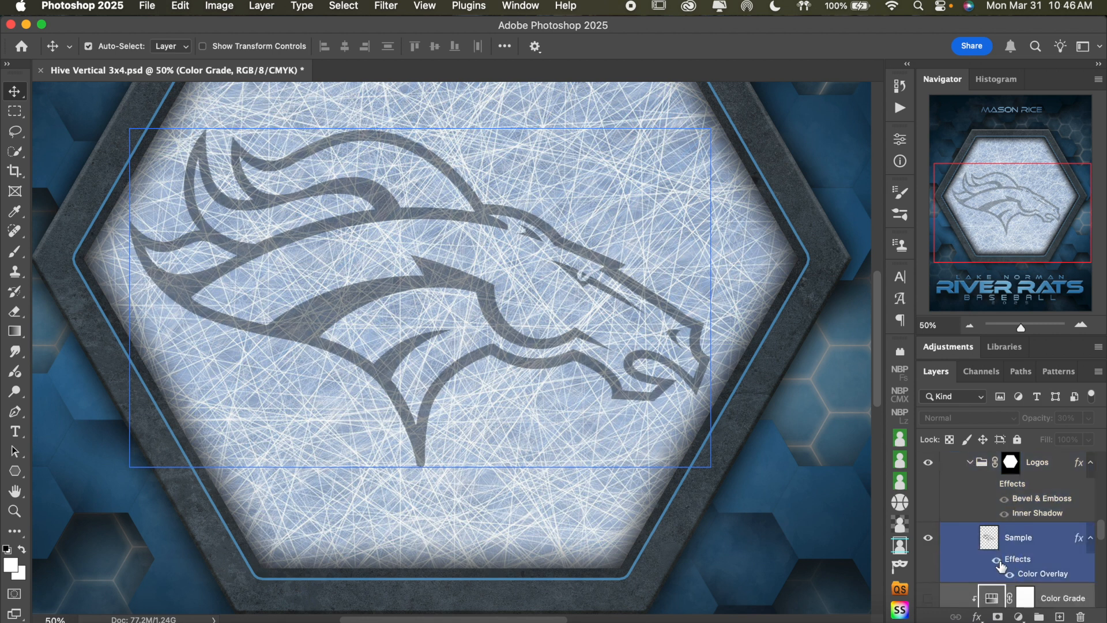
{"action": "left_click", "coordinate": [1002, 562]}
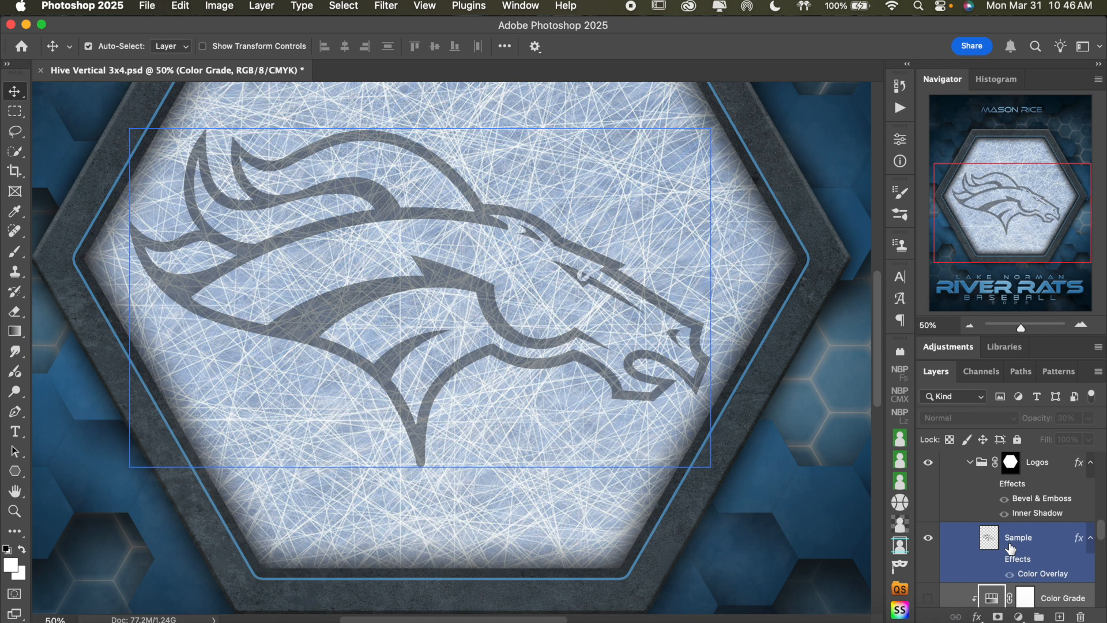
{"action": "scroll", "coordinate": [1011, 548], "scroll_direction": "up", "scroll_amount": 2}
{"action": "left_click", "coordinate": [1005, 548]}
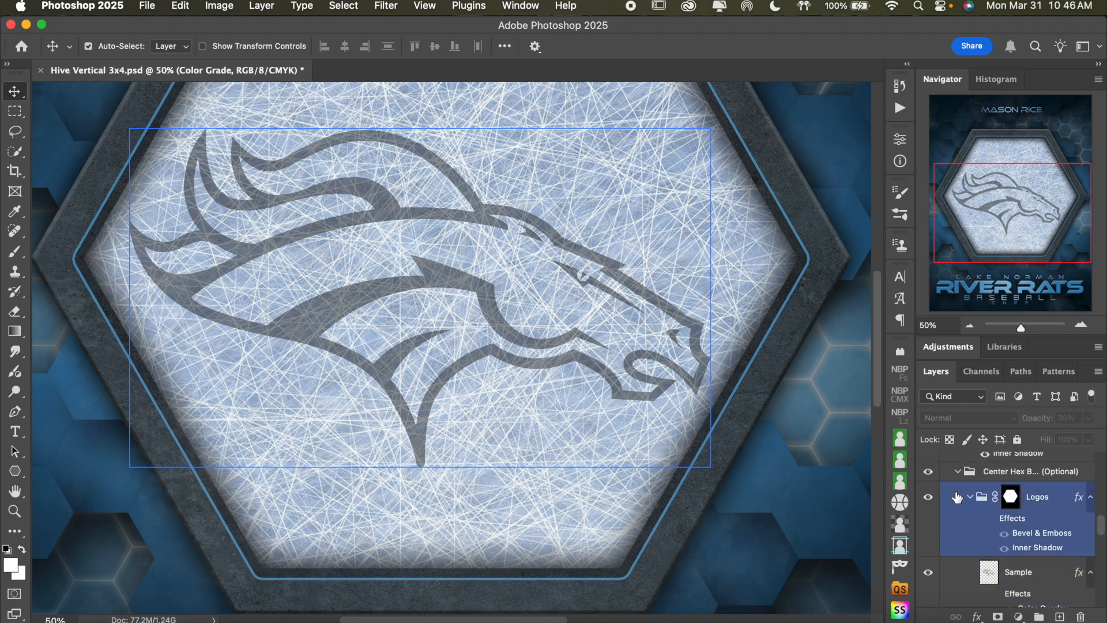
Hide the Ice surface in the Sports Surfaces group and show the Water surface behind the logo instead
{"action": "scroll", "coordinate": [988, 520], "scroll_direction": "down", "scroll_amount": 10}
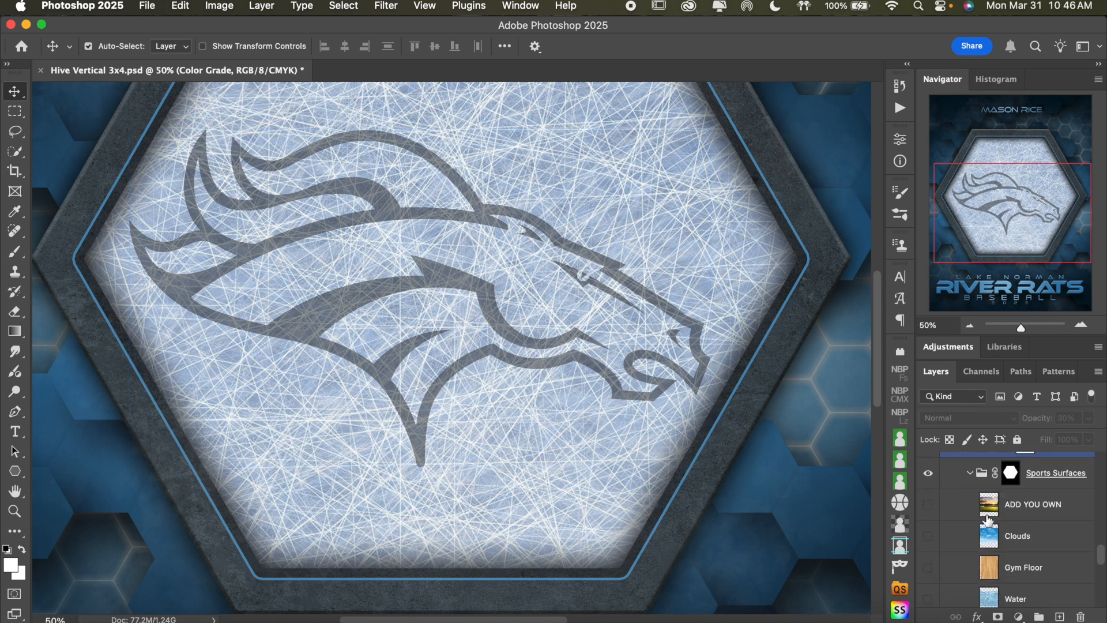
{"action": "left_click", "coordinate": [928, 556]}
{"action": "left_click", "coordinate": [928, 525]}
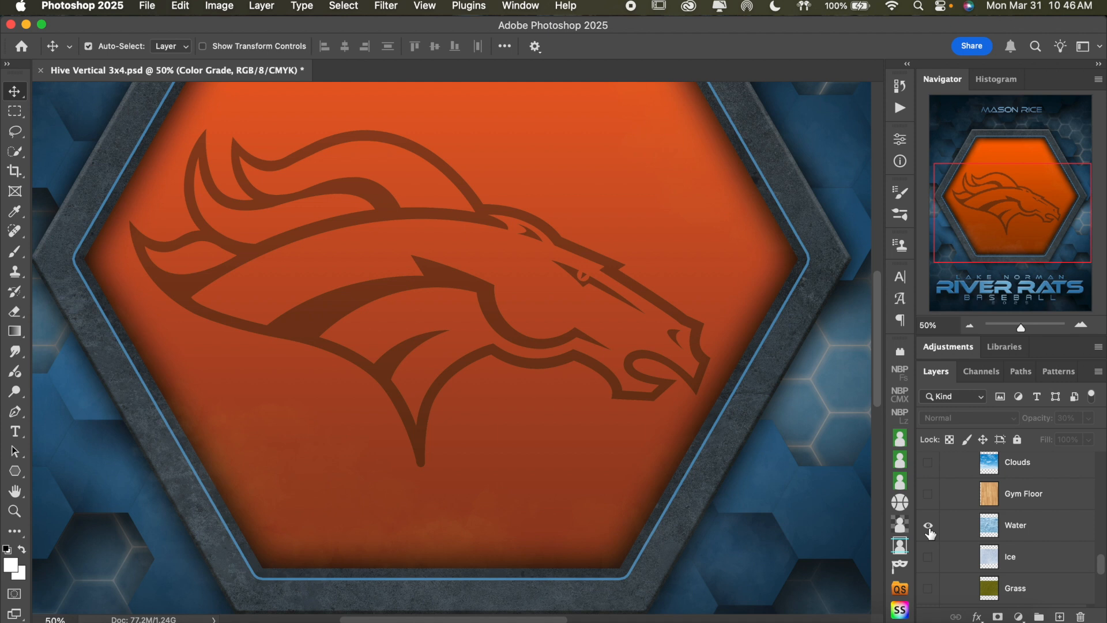
{"action": "scroll", "coordinate": [969, 519], "scroll_direction": "down", "scroll_amount": 1}
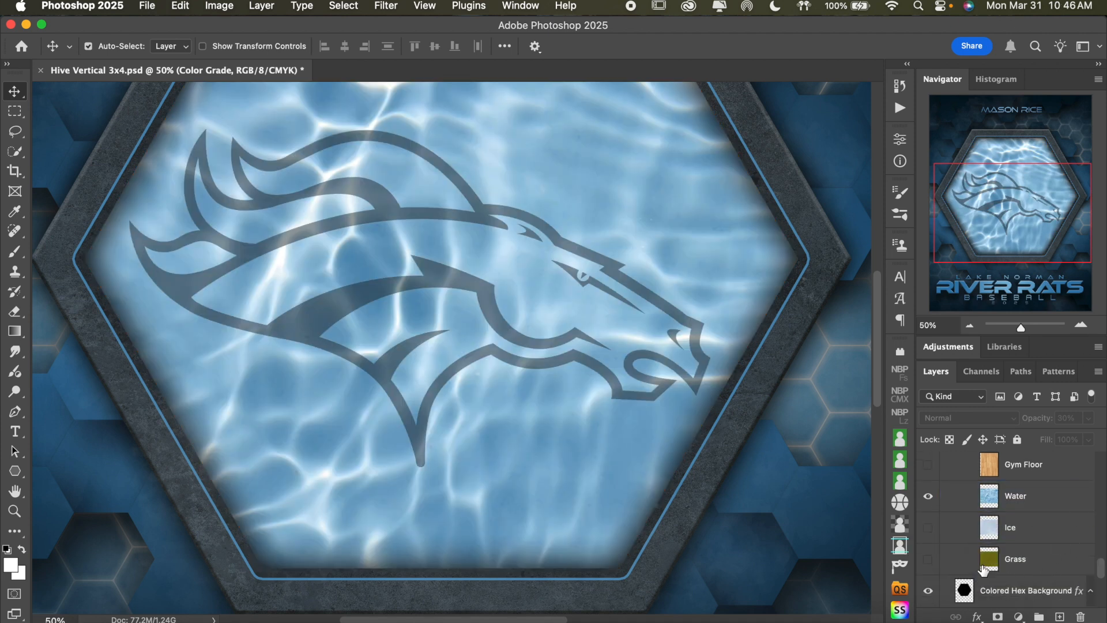
Replace the Water surface behind the logo with the Gym Floor surface
{"action": "left_click", "coordinate": [928, 496]}
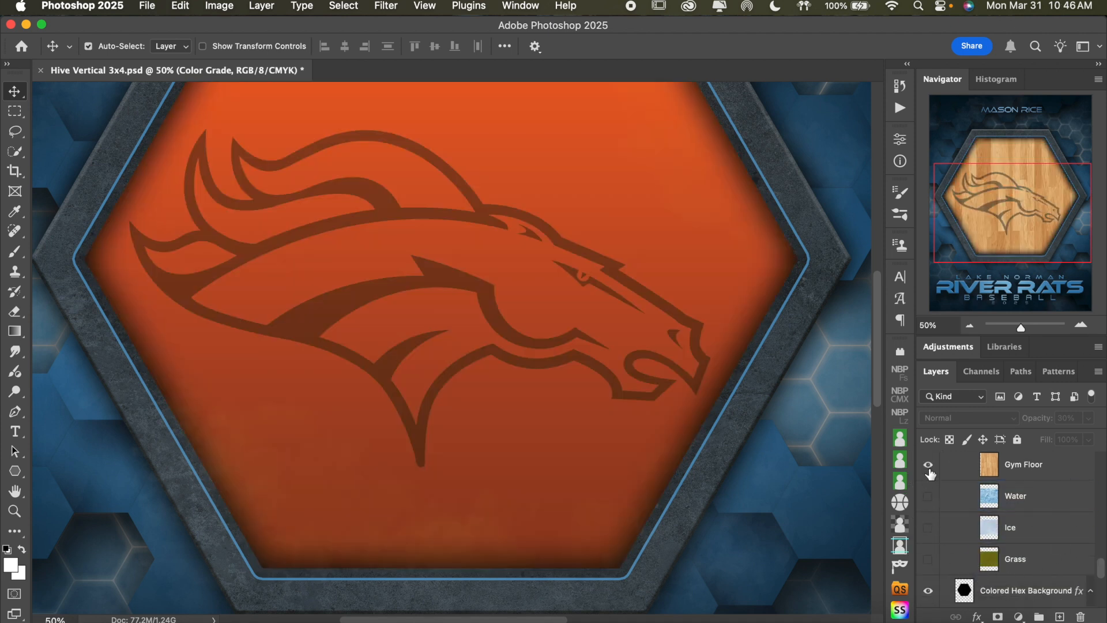
{"action": "left_click", "coordinate": [928, 464]}
{"action": "scroll", "coordinate": [984, 489], "scroll_direction": "up", "scroll_amount": 5}
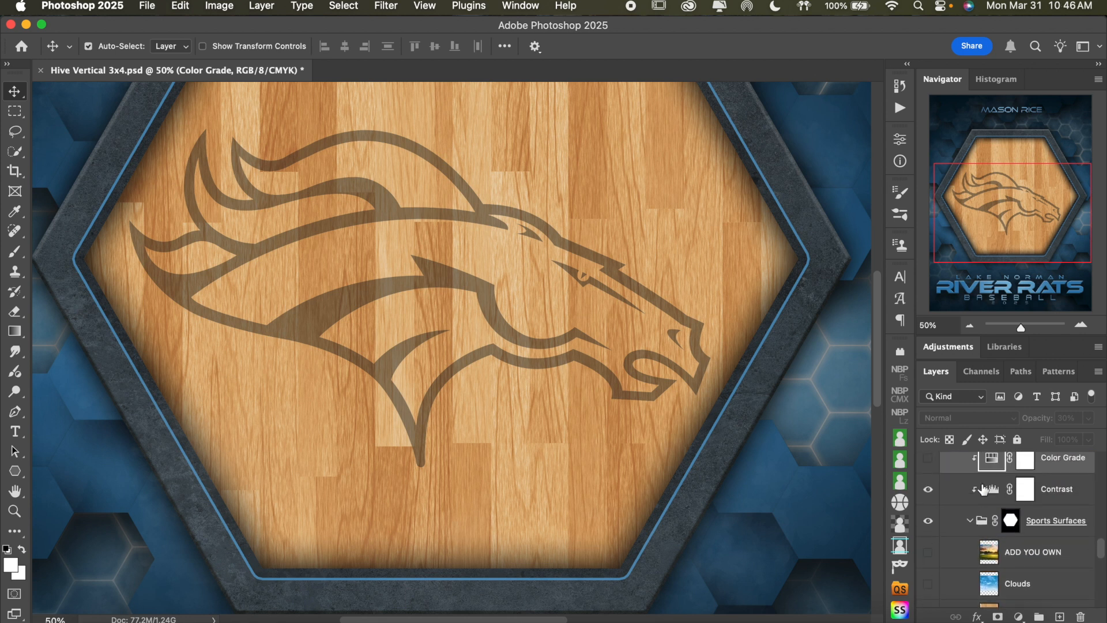
Raise the Logos group's fill to 75% so the logo stands out on the gym floor
{"action": "scroll", "coordinate": [984, 490], "scroll_direction": "up", "scroll_amount": 2}
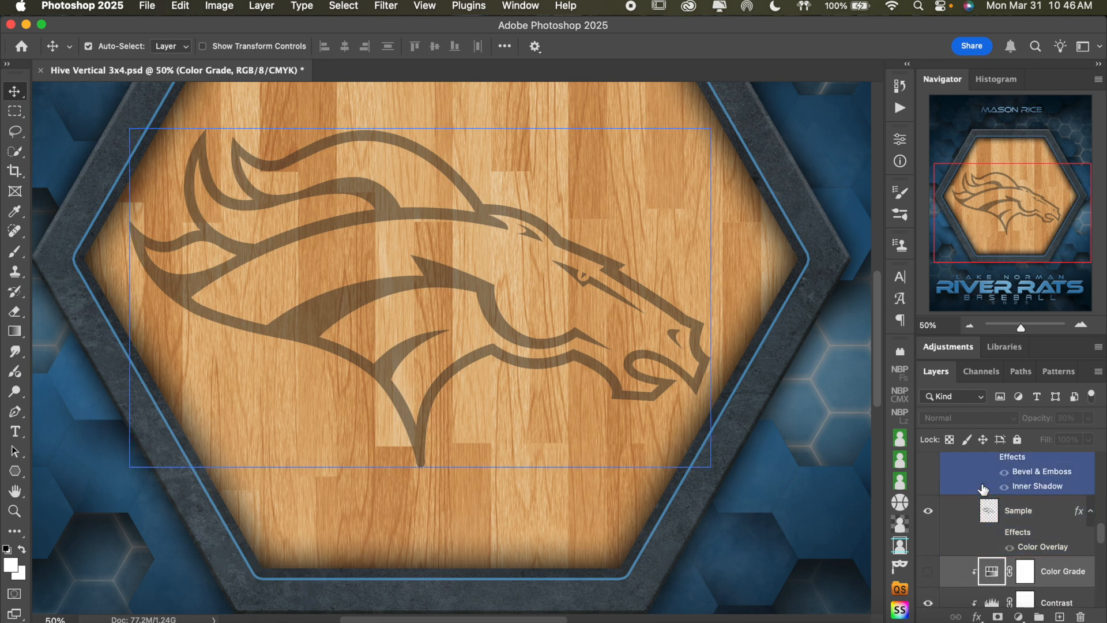
{"action": "scroll", "coordinate": [983, 489], "scroll_direction": "up", "scroll_amount": 1}
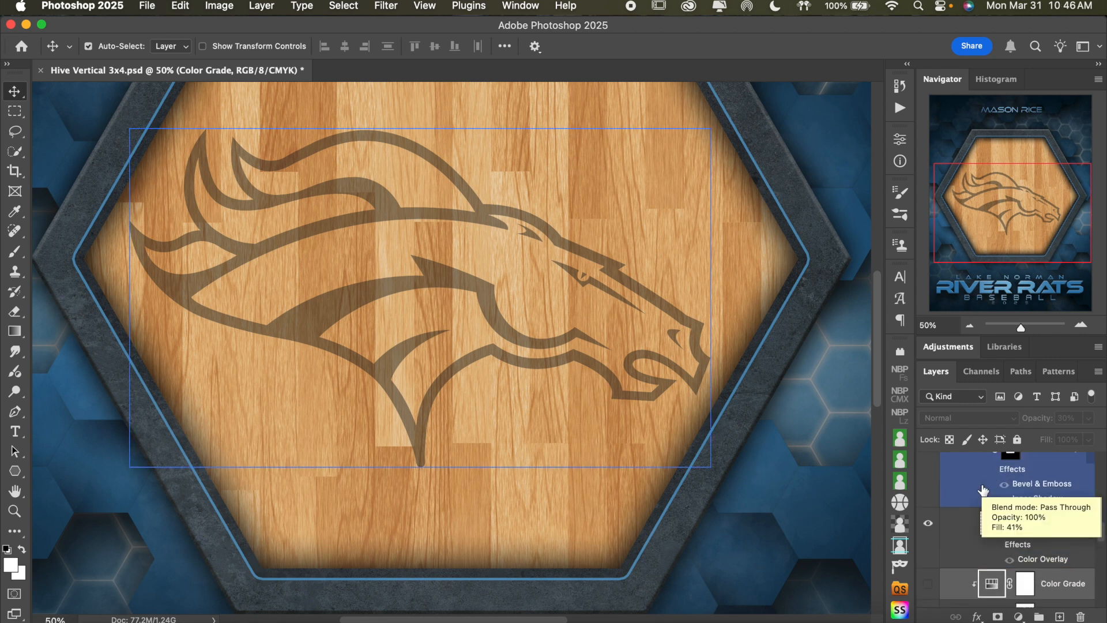
{"action": "left_click", "coordinate": [984, 489]}
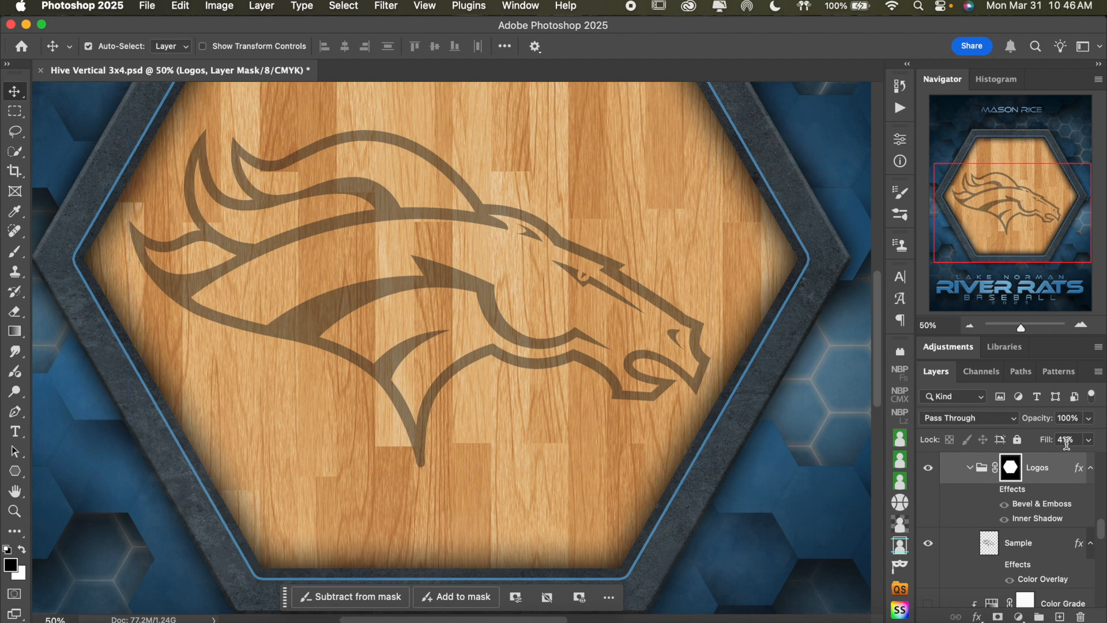
{"action": "left_click", "coordinate": [1090, 440]}
{"action": "left_click_drag", "start_coordinate": [1058, 458], "coordinate": [1103, 458]}
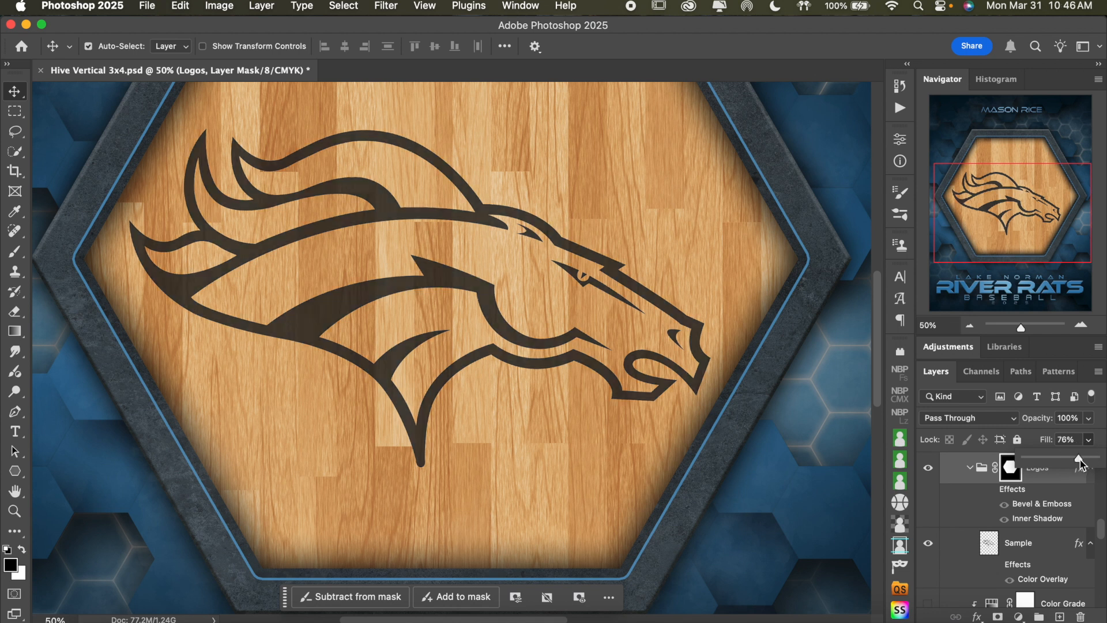
{"action": "left_click_drag", "start_coordinate": [1080, 459], "coordinate": [1078, 459]}
Collapse and hide the Logos group, and view the poster at 33.33% zoom
{"action": "left_click", "coordinate": [970, 468]}
{"action": "left_click", "coordinate": [928, 470]}
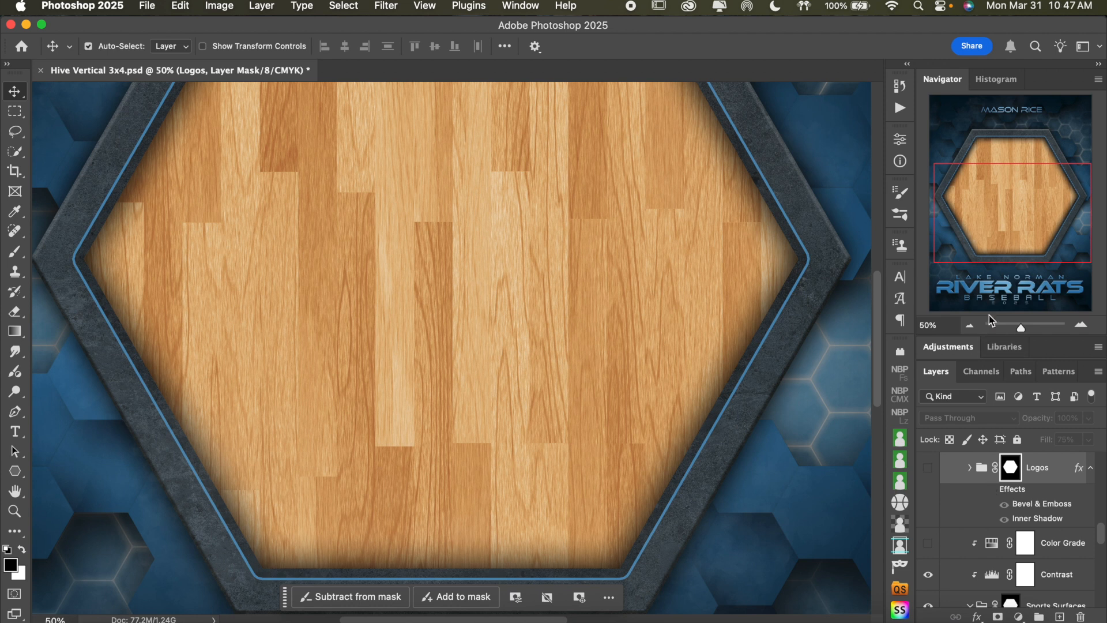
{"action": "left_click", "coordinate": [971, 327]}
{"action": "scroll", "coordinate": [1020, 506], "scroll_direction": "up", "scroll_amount": 5}
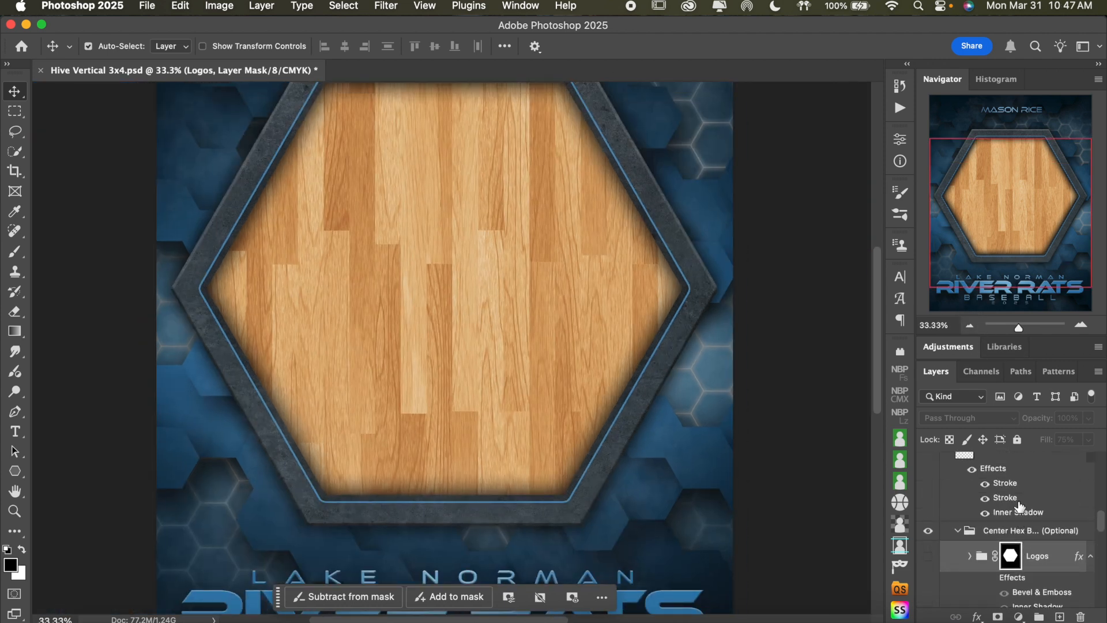
{"action": "left_click", "coordinate": [1020, 506]}
{"action": "scroll", "coordinate": [1008, 540], "scroll_direction": "down", "scroll_amount": 8}
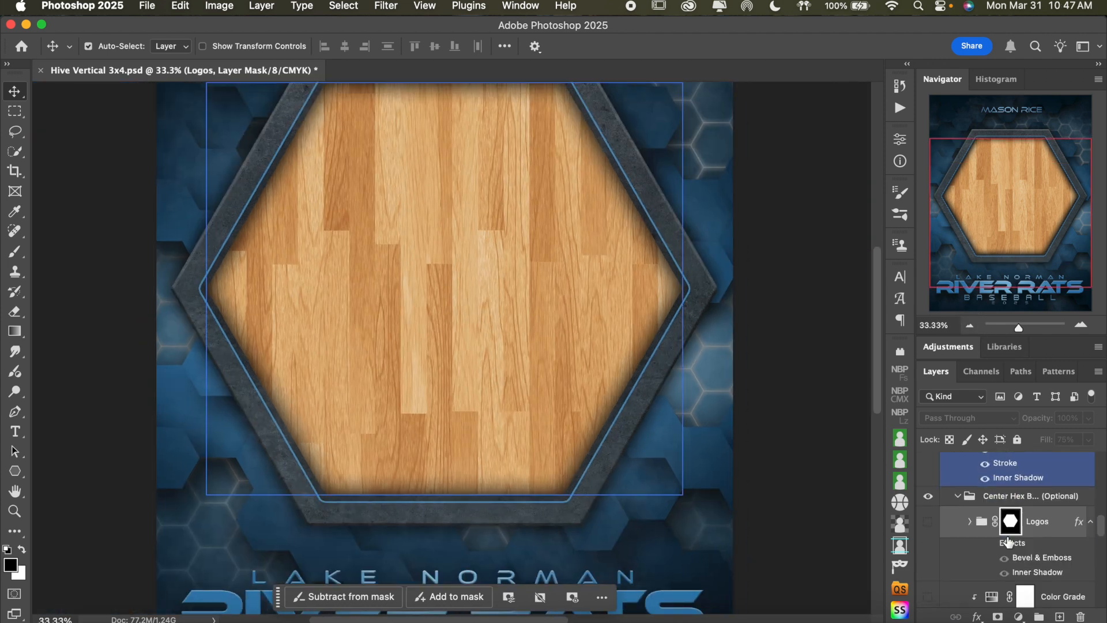
Collapse the Sports Surfaces group and hide it to reveal the orange hexagon background
{"action": "left_click", "coordinate": [993, 548]}
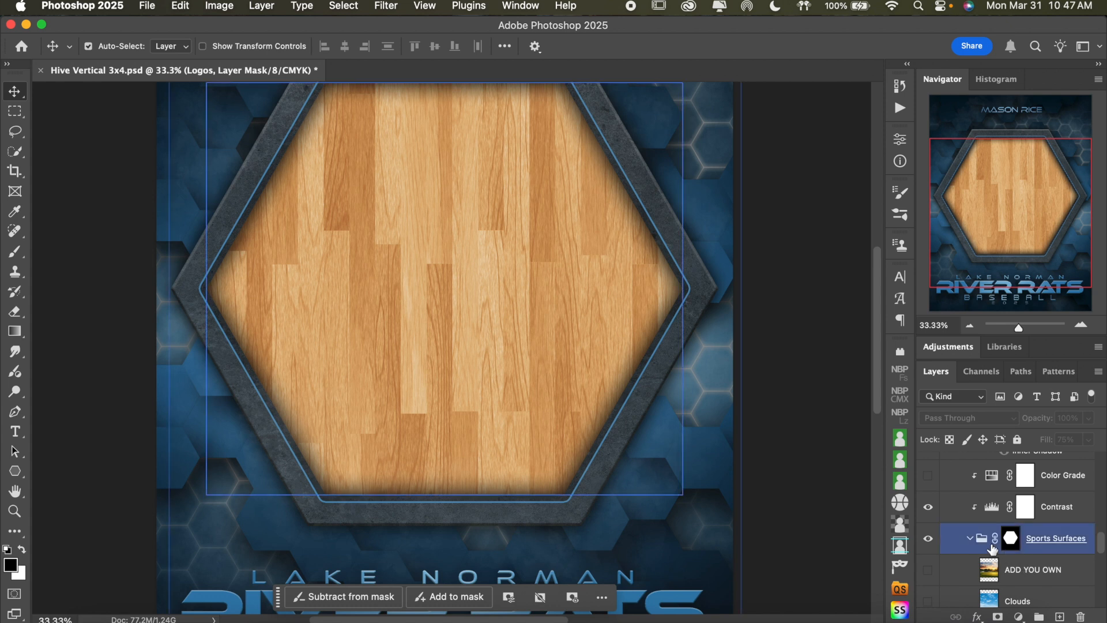
{"action": "left_click", "coordinate": [970, 543]}
{"action": "left_click", "coordinate": [928, 539]}
{"action": "scroll", "coordinate": [1004, 539], "scroll_direction": "down", "scroll_amount": 2}
{"action": "scroll", "coordinate": [1004, 539], "scroll_direction": "down", "scroll_amount": 1}
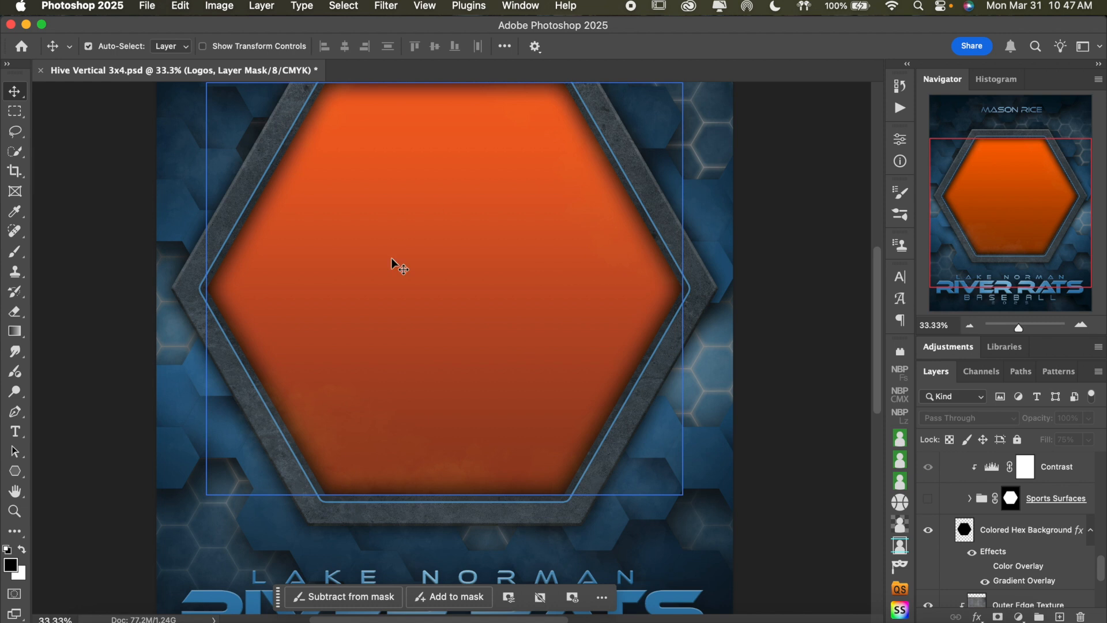
{"action": "scroll", "coordinate": [1003, 537], "scroll_direction": "down", "scroll_amount": 5}
{"action": "scroll", "coordinate": [1001, 521], "scroll_direction": "up", "scroll_amount": 3}
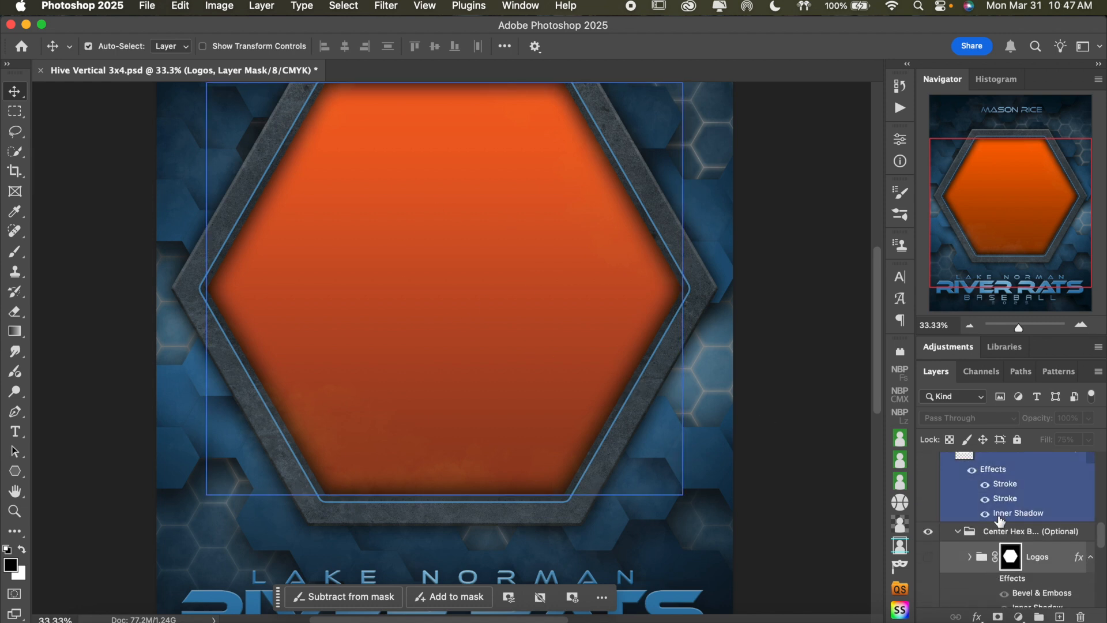
Show the Logos group over the orange hexagon and turn on its Bevel & Emboss and Inner Shadow effects
{"action": "left_click", "coordinate": [928, 577]}
{"action": "scroll", "coordinate": [986, 537], "scroll_direction": "down", "scroll_amount": 3}
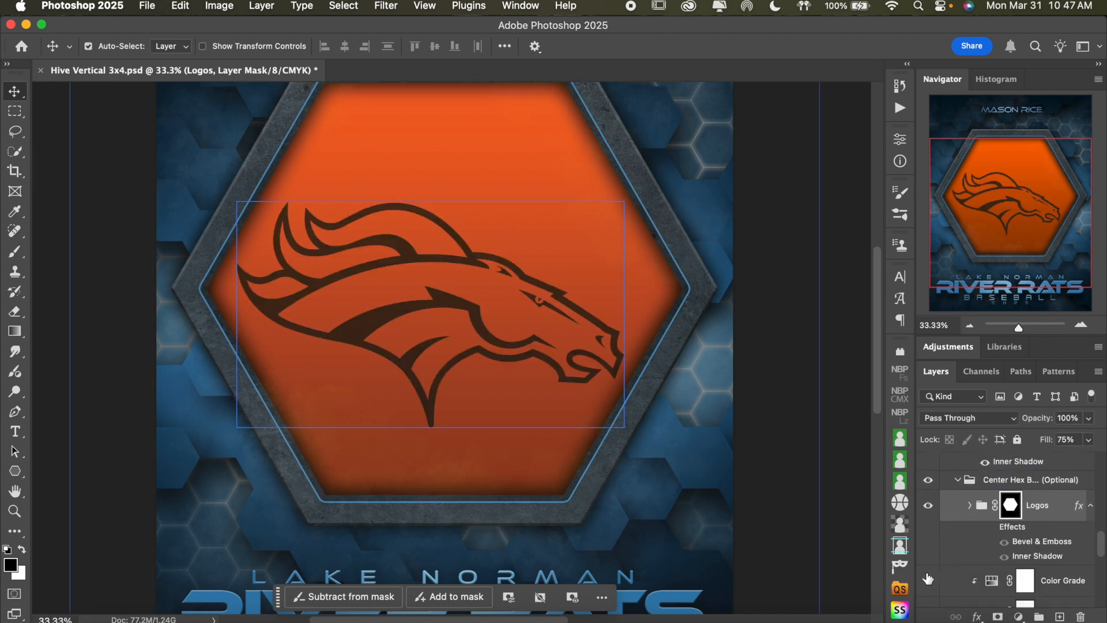
{"action": "left_click", "coordinate": [988, 531]}
{"action": "left_click", "coordinate": [991, 530]}
{"action": "left_click", "coordinate": [1067, 511]}
{"action": "left_click", "coordinate": [969, 505]}
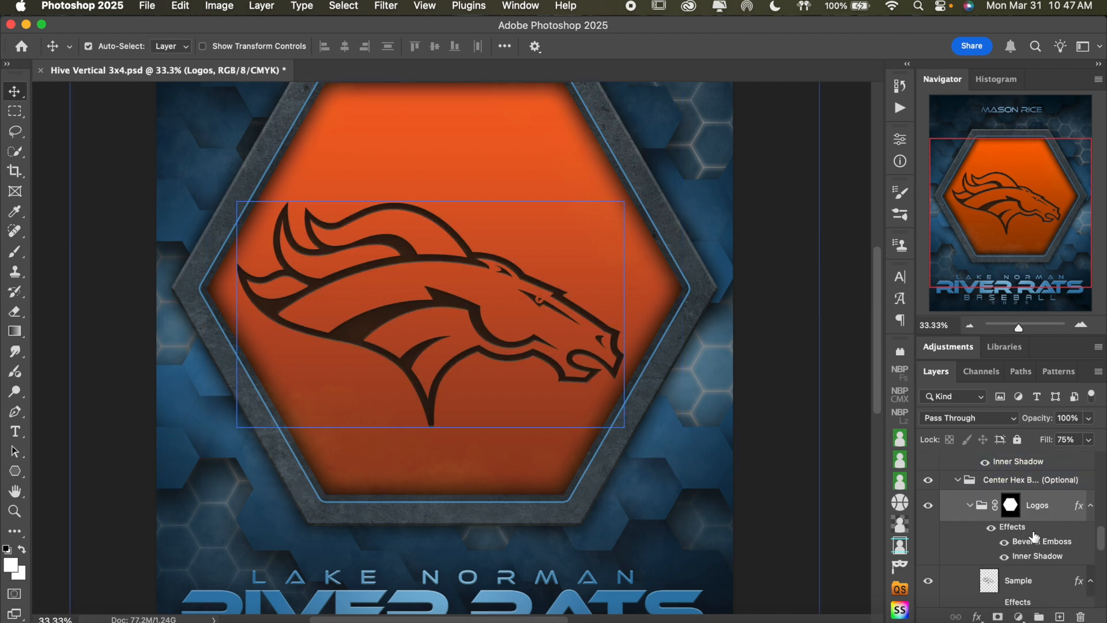
Turn on the Color Overlay effect of the Sample logo layer and reselect the Logos group
{"action": "left_click", "coordinate": [1025, 583]}
{"action": "scroll", "coordinate": [1016, 554], "scroll_direction": "down", "scroll_amount": 3}
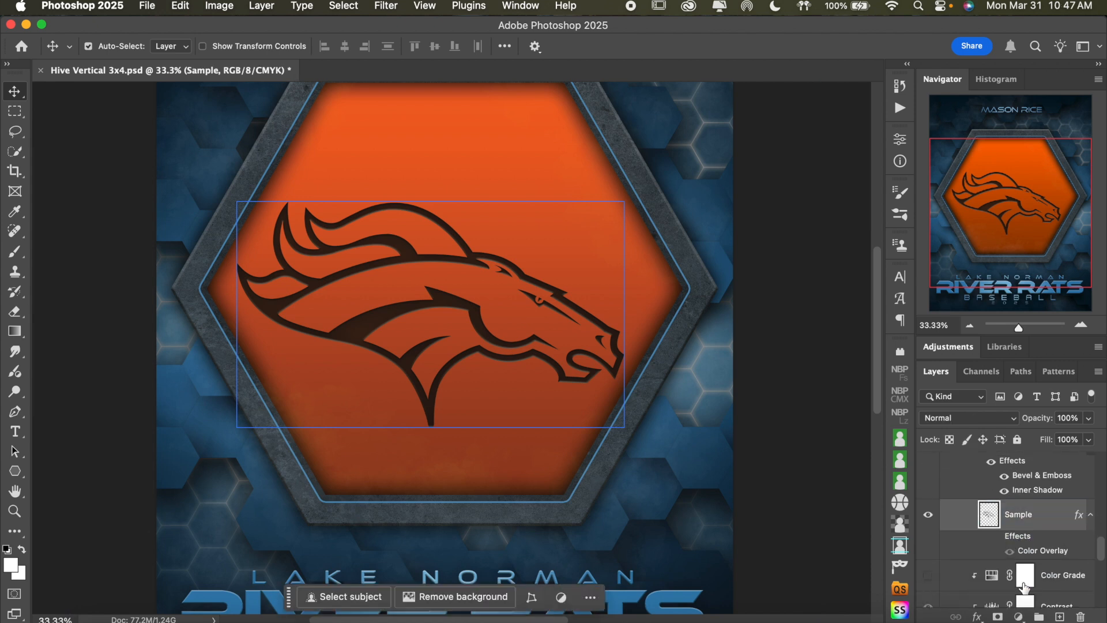
{"action": "left_click", "coordinate": [1012, 542]}
{"action": "scroll", "coordinate": [1021, 536], "scroll_direction": "up", "scroll_amount": 3}
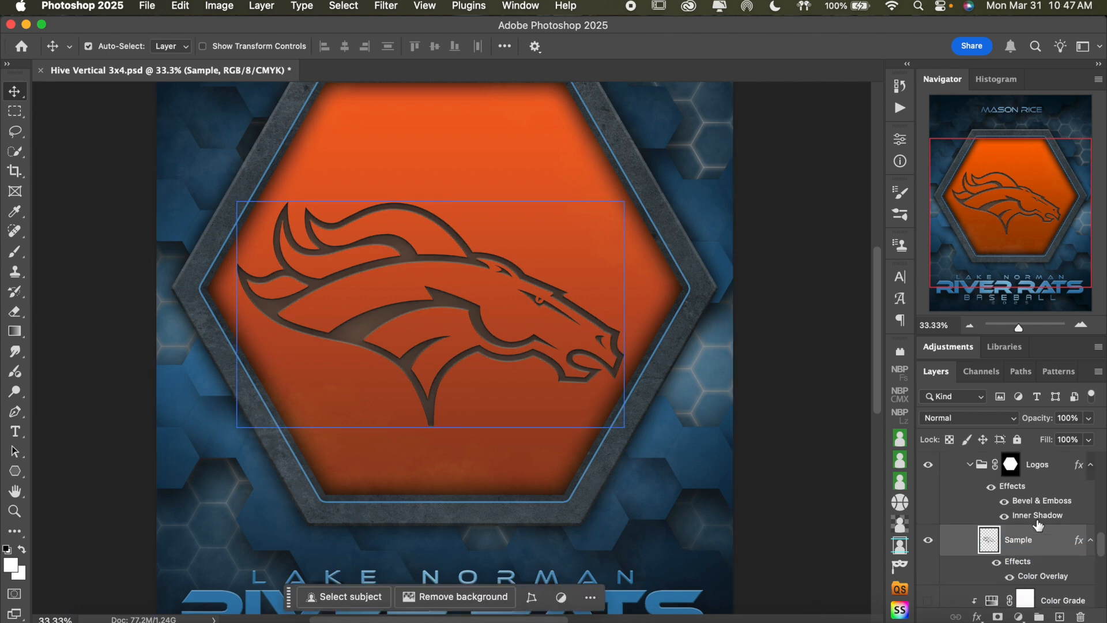
{"action": "left_click", "coordinate": [1056, 501]}
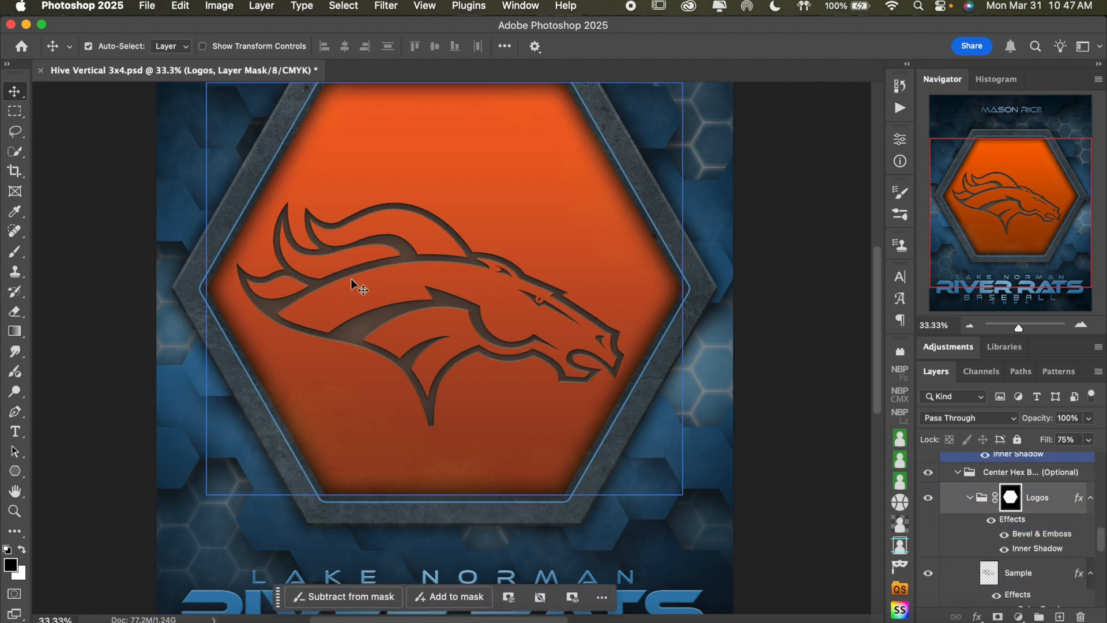
Collapse the Center Hex Backgrounds (Optional) group and hide it, leaving only the colored hexagon
{"action": "left_click", "coordinate": [959, 475]}
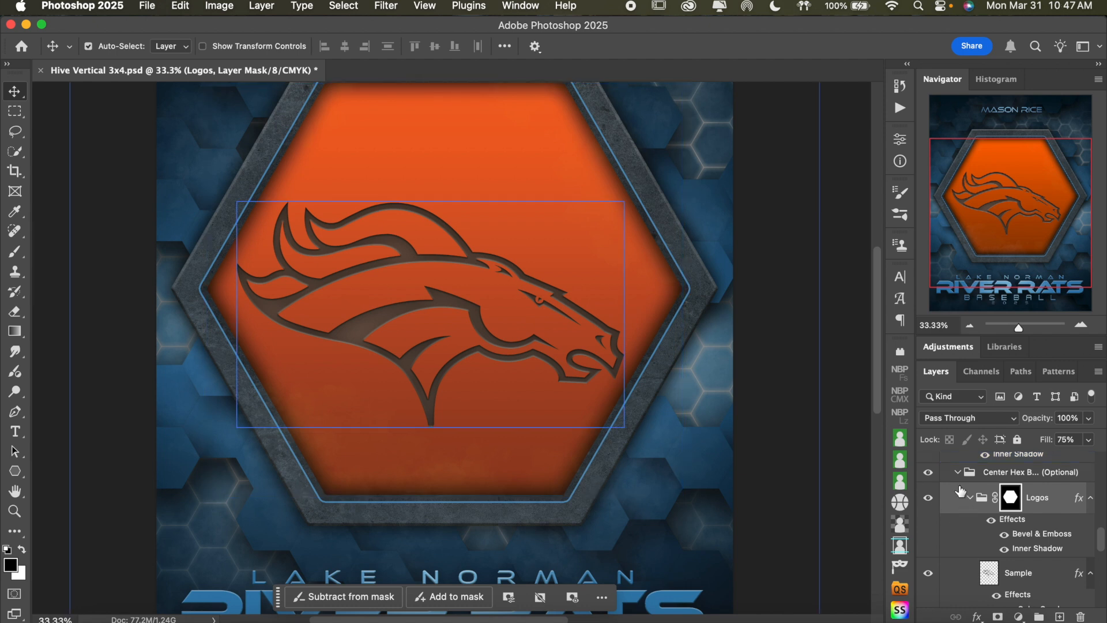
{"action": "left_click", "coordinate": [959, 474]}
{"action": "scroll", "coordinate": [1024, 513], "scroll_direction": "down", "scroll_amount": 3}
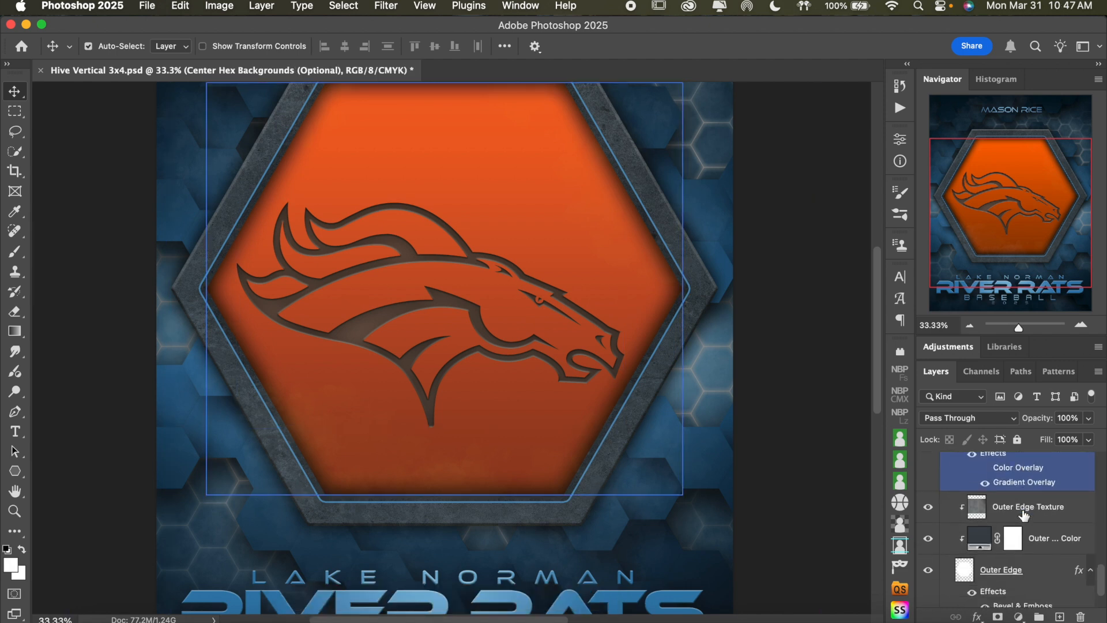
{"action": "scroll", "coordinate": [1024, 514], "scroll_direction": "up", "scroll_amount": 3}
{"action": "left_click", "coordinate": [930, 465]}
Compare the center hexagon with the Colored Hex Background layer hidden and shown, leaving the layer shown and selected
{"action": "left_click", "coordinate": [934, 495]}
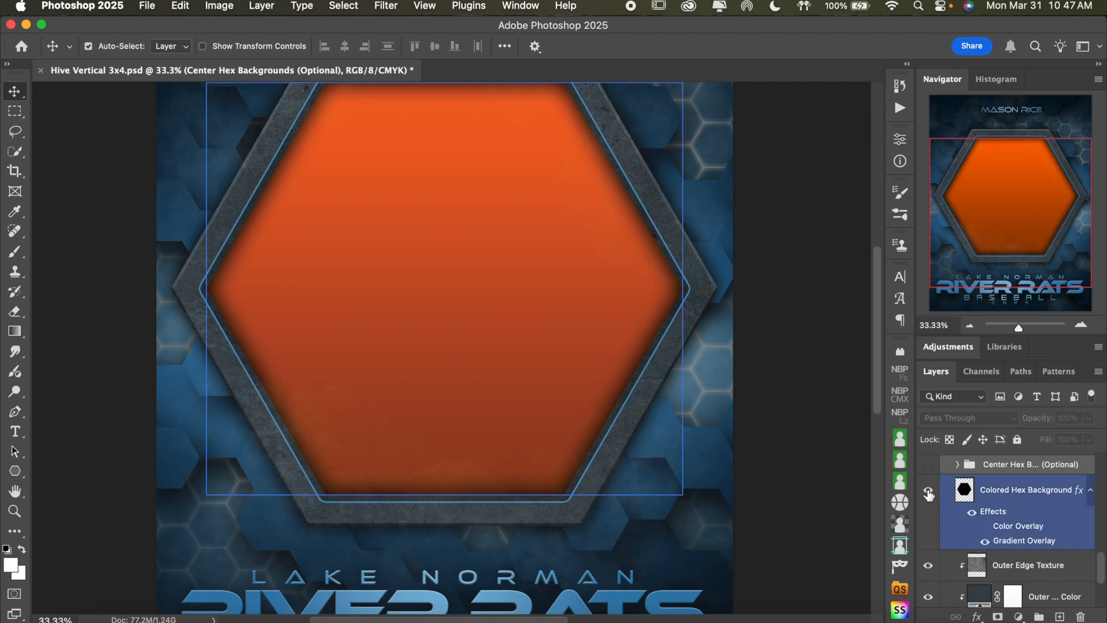
{"action": "left_click", "coordinate": [929, 494]}
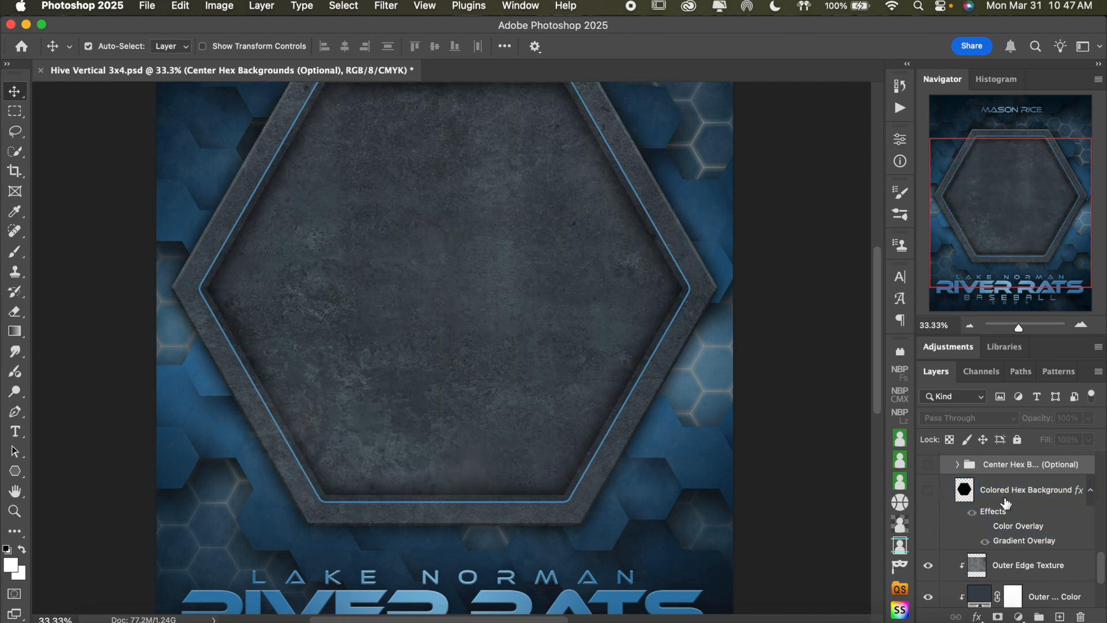
{"action": "left_click", "coordinate": [1027, 495]}
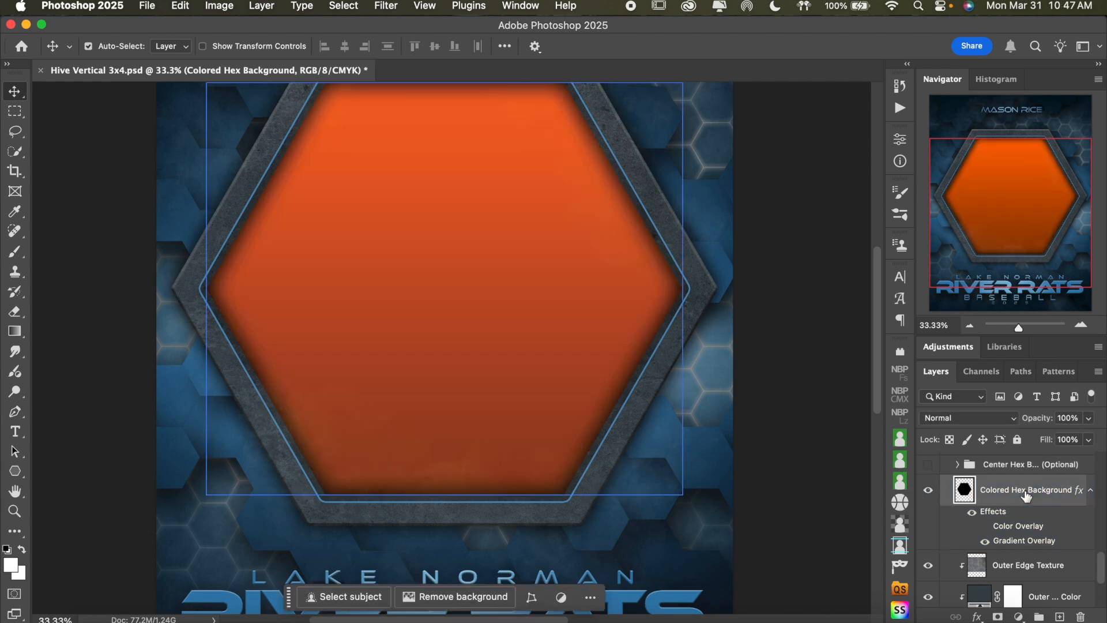
Examine the Gradient Overlay settings of the Colored Hex Background layer without changing them
{"action": "double_click", "coordinate": [1026, 541]}
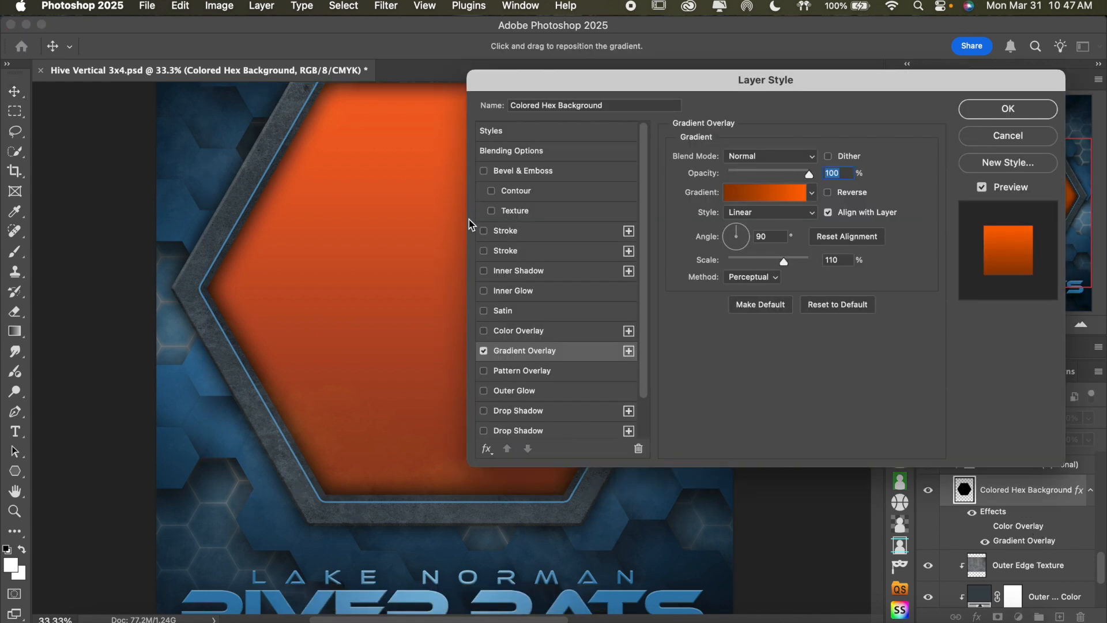
{"action": "scroll", "coordinate": [379, 271], "scroll_direction": "right", "scroll_amount": 3}
{"action": "scroll", "coordinate": [380, 272], "scroll_direction": "up", "scroll_amount": 1}
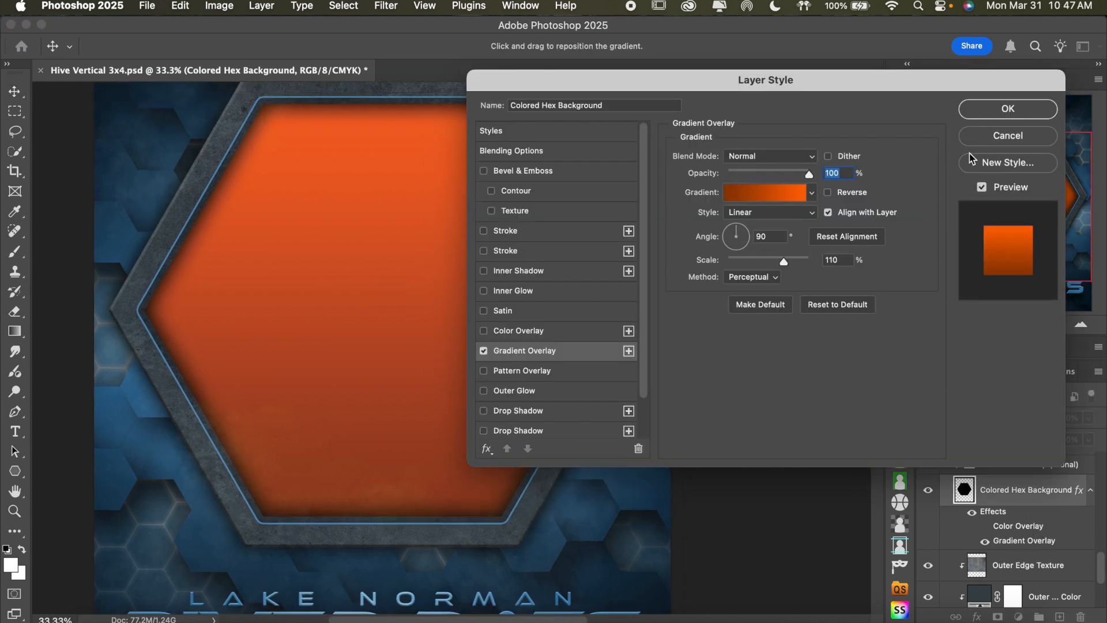
{"action": "left_click", "coordinate": [991, 138]}
Show the player cutout layer MBP00189 in front of the orange hexagon and view the composition
{"action": "scroll", "coordinate": [1050, 520], "scroll_direction": "down", "scroll_amount": 5}
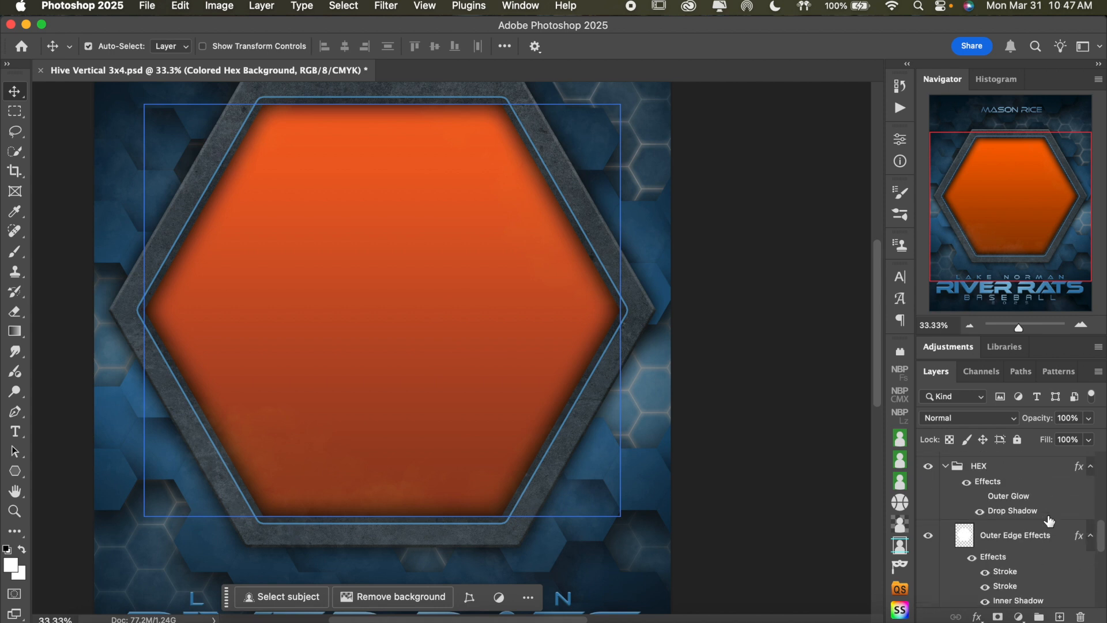
{"action": "left_click", "coordinate": [930, 483]}
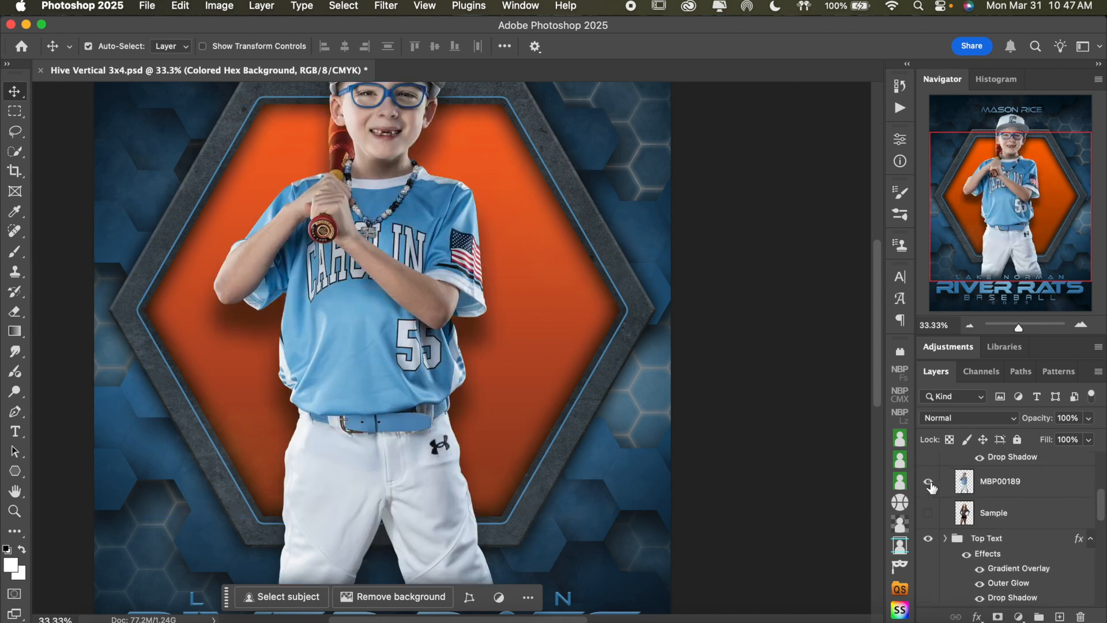
{"action": "scroll", "coordinate": [933, 487], "scroll_direction": "down", "scroll_amount": 4}
{"action": "scroll", "coordinate": [932, 487], "scroll_direction": "down", "scroll_amount": 4}
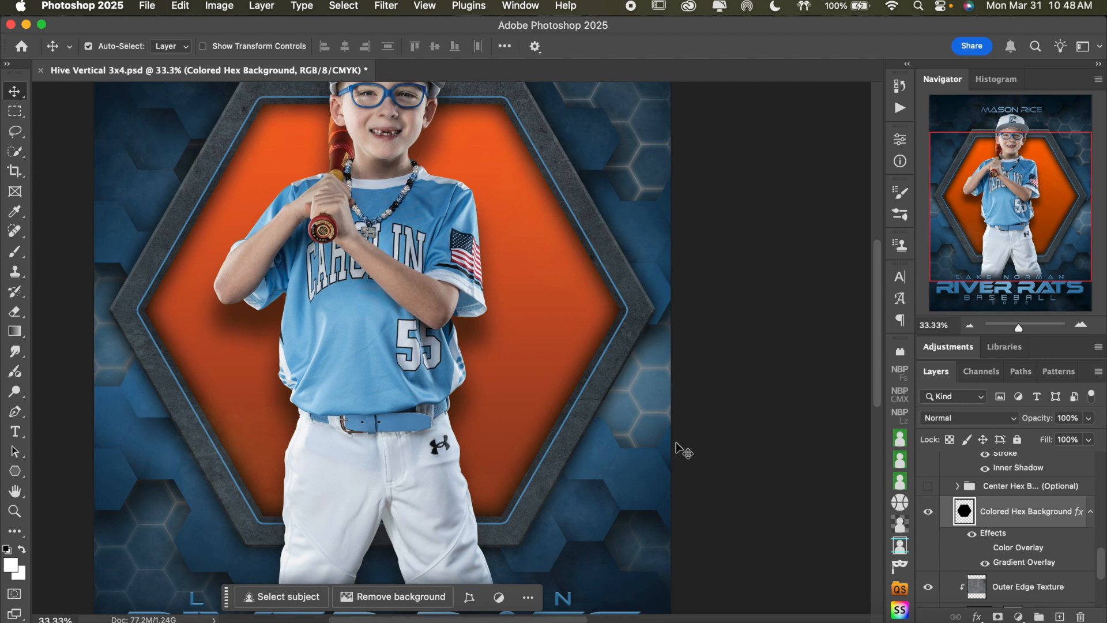
{"action": "scroll", "coordinate": [676, 442], "scroll_direction": "left", "scroll_amount": 2}
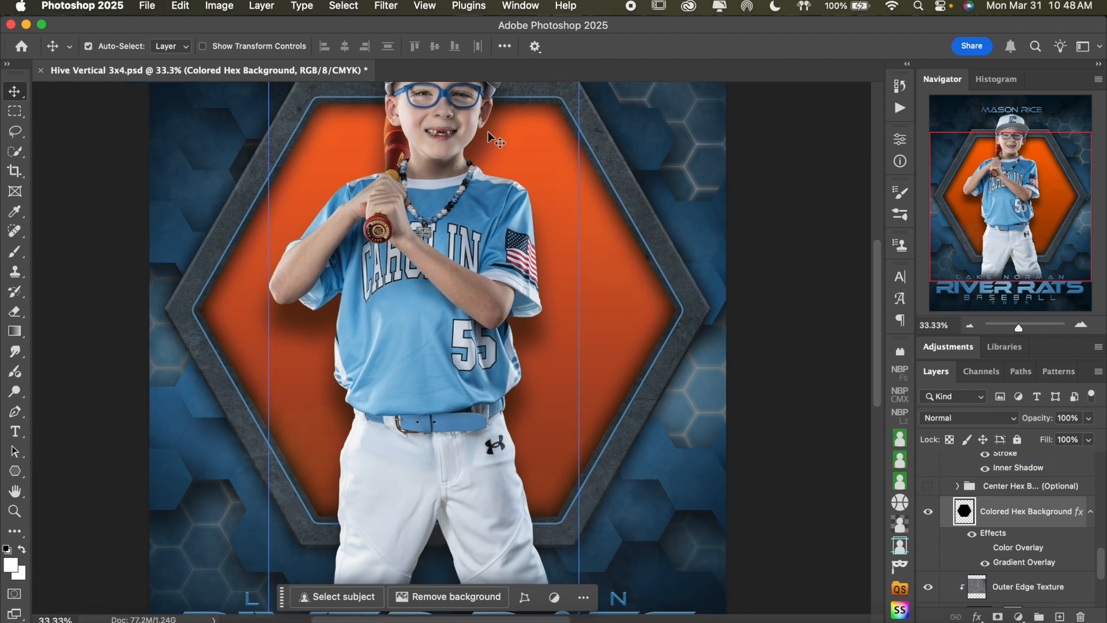
Preview the Colored Hex Background layer with its Color Overlay effect turned on, leaving the effect off
{"action": "left_click", "coordinate": [988, 548]}
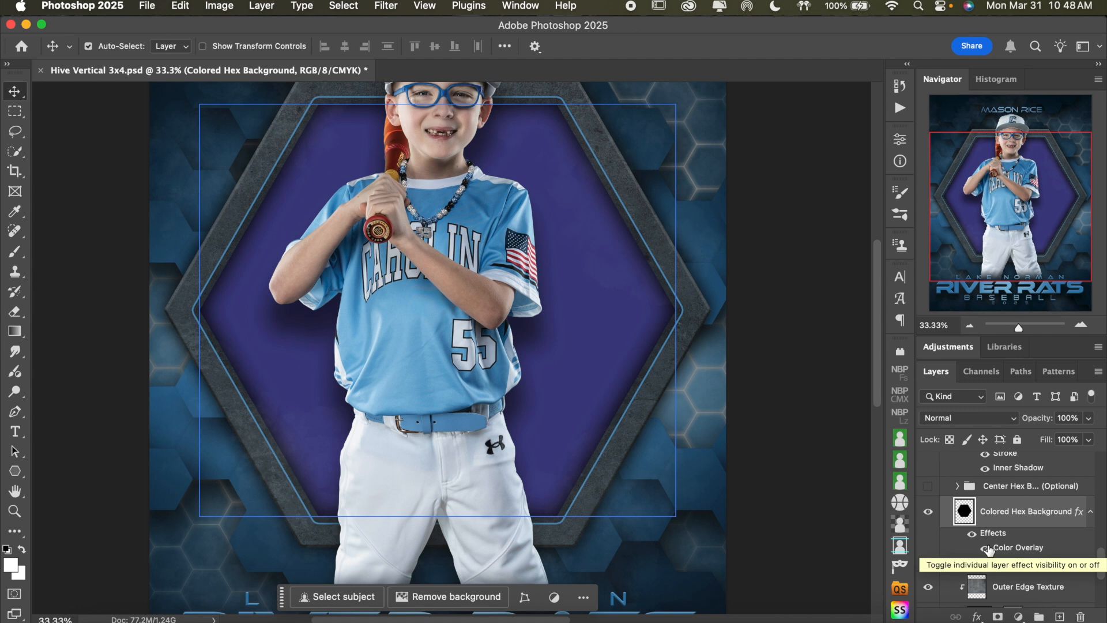
{"action": "left_click", "coordinate": [986, 548]}
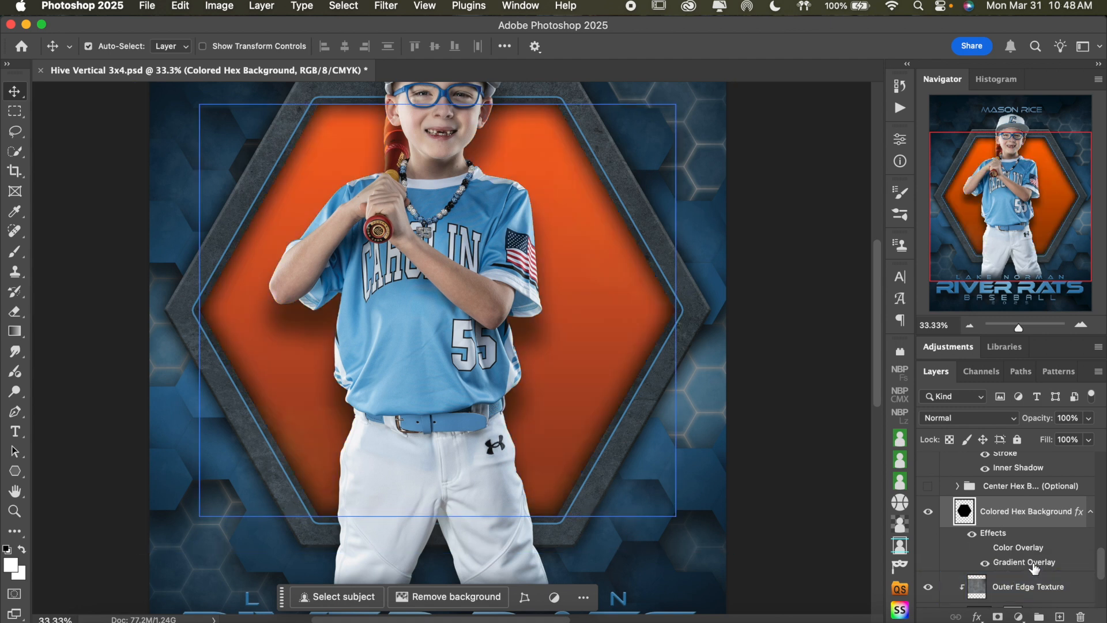
Set the gradient stop at location 0 in the Colored Hex Background's Gradient Overlay to dark blue 286692, sampled from the jersey
{"action": "double_click", "coordinate": [1024, 563]}
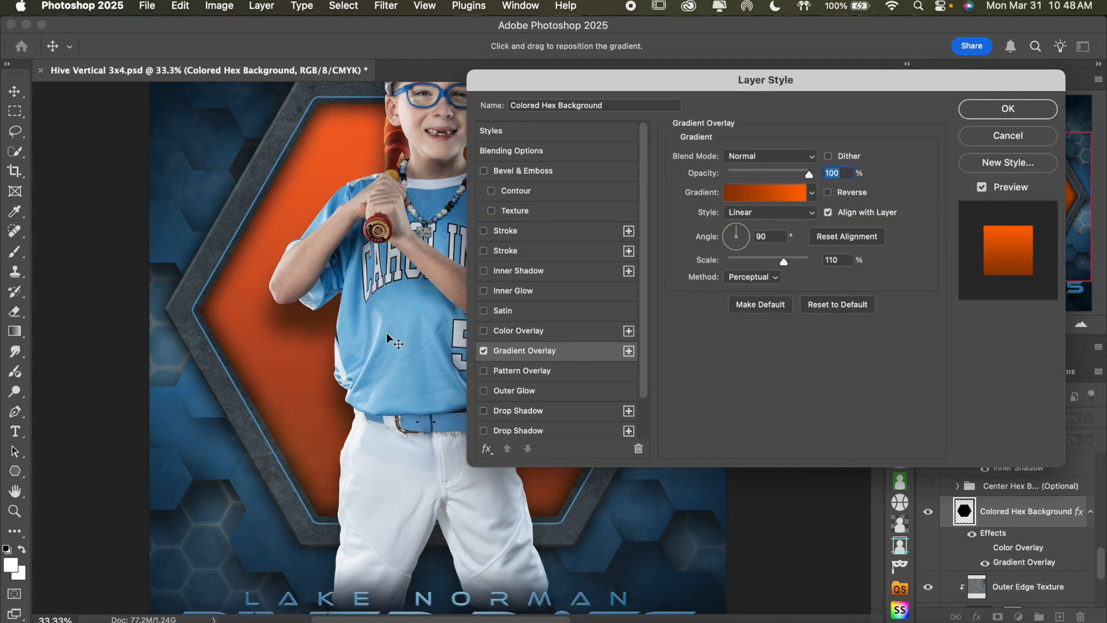
{"action": "scroll", "coordinate": [387, 335], "scroll_direction": "right", "scroll_amount": 3}
{"action": "left_click", "coordinate": [738, 194]}
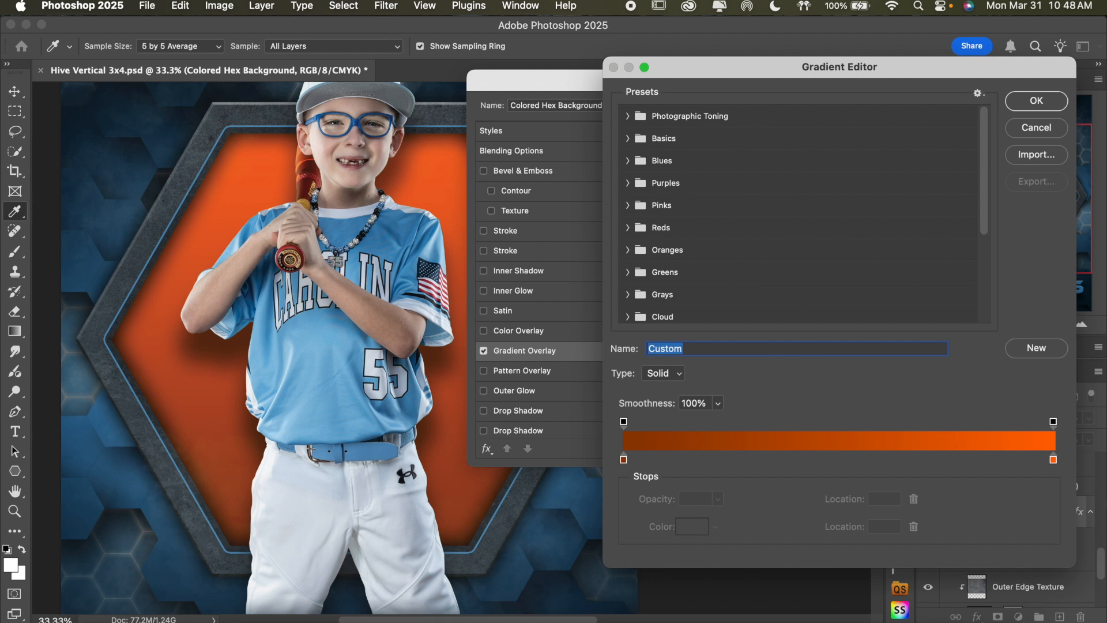
{"action": "left_click", "coordinate": [623, 465]}
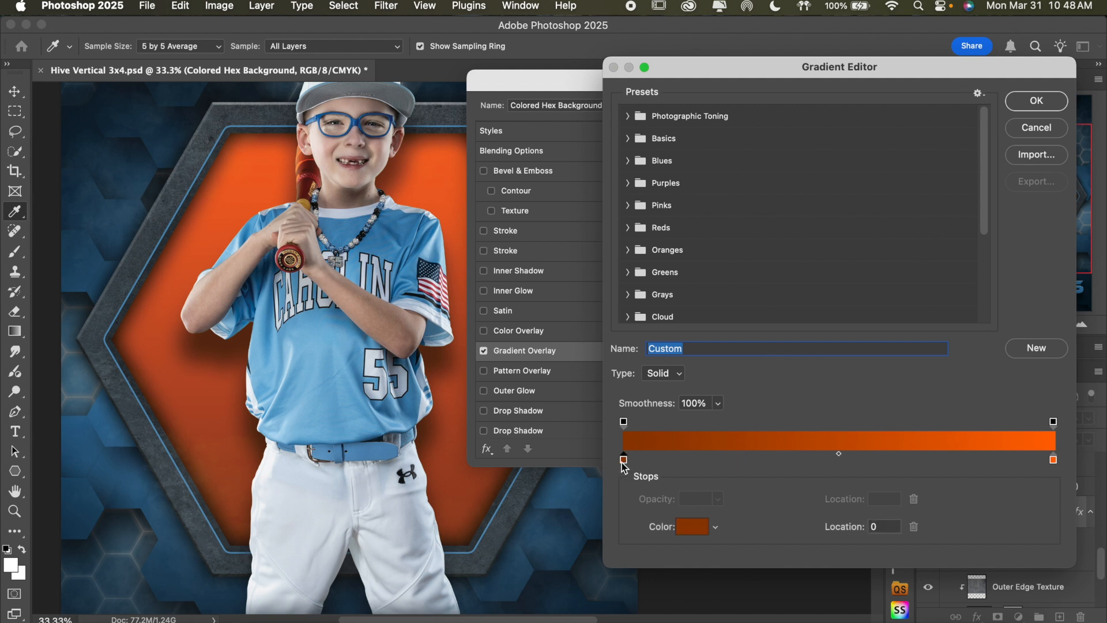
{"action": "left_click", "coordinate": [692, 529]}
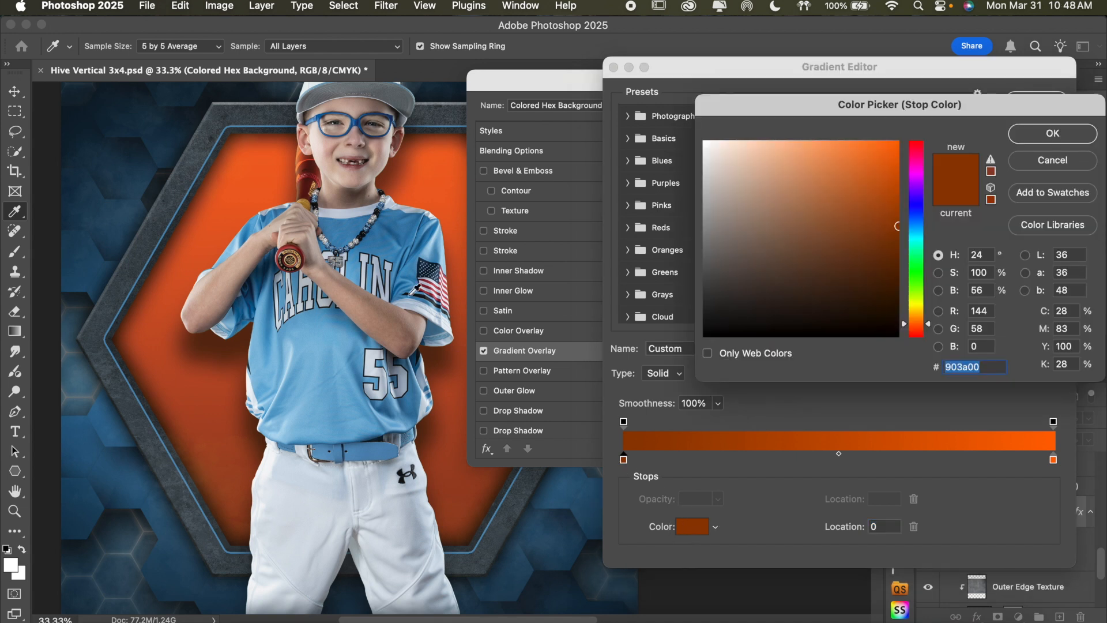
{"action": "left_click", "coordinate": [395, 240]}
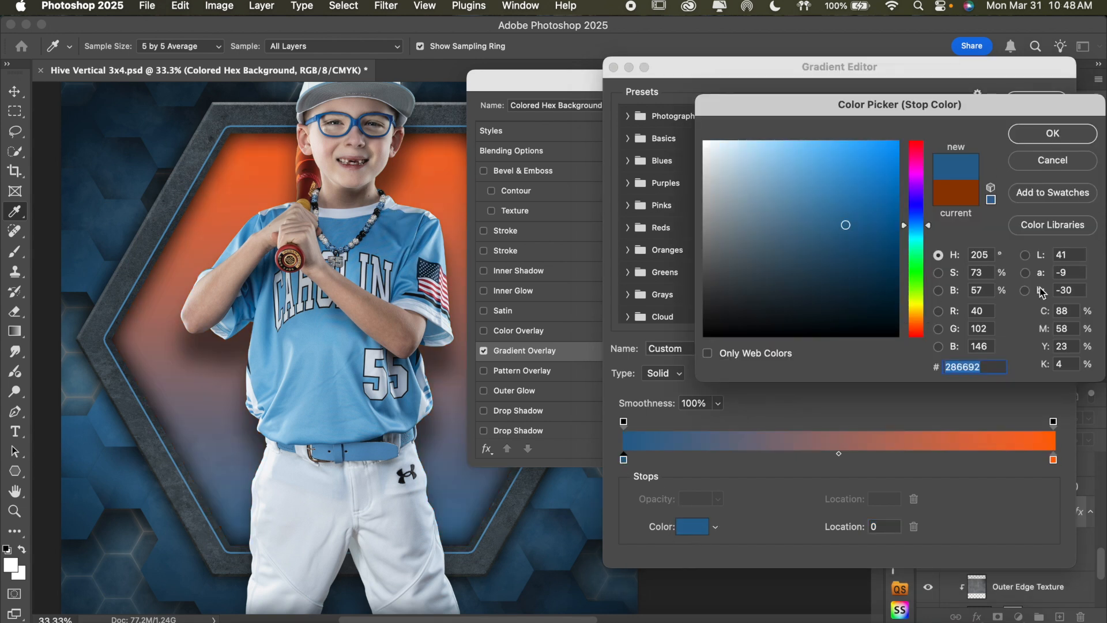
{"action": "left_click", "coordinate": [1053, 135]}
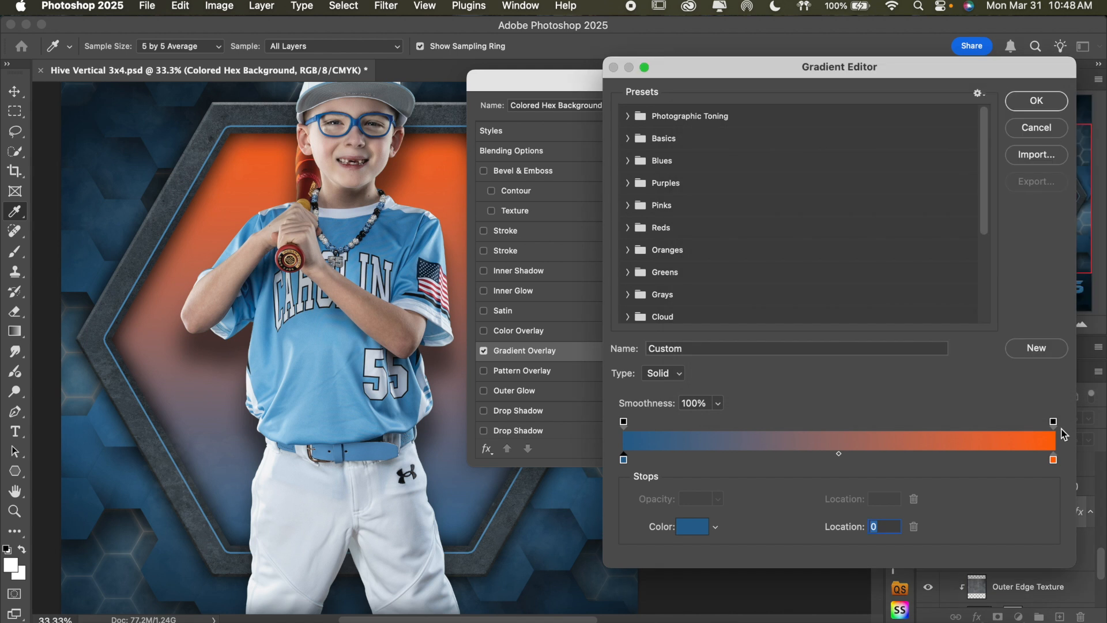
Set the gradient stop at location 100 to light blue 70b0d5, sampled from the jersey, and apply the Gradient Overlay
{"action": "left_click", "coordinate": [1053, 461]}
{"action": "left_click", "coordinate": [694, 527]}
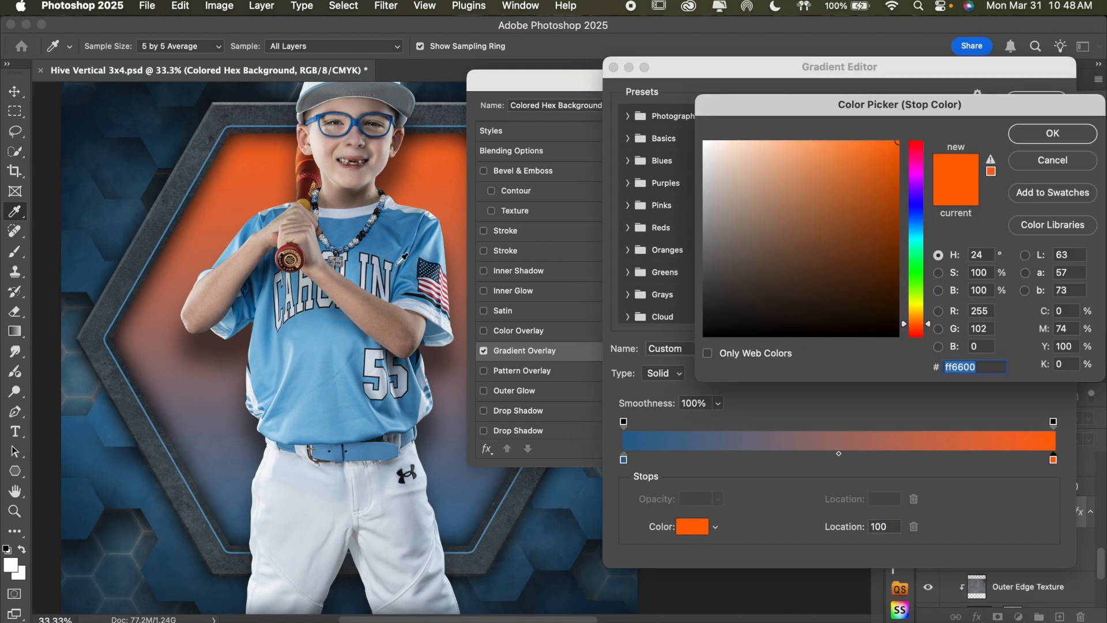
{"action": "left_click", "coordinate": [315, 324]}
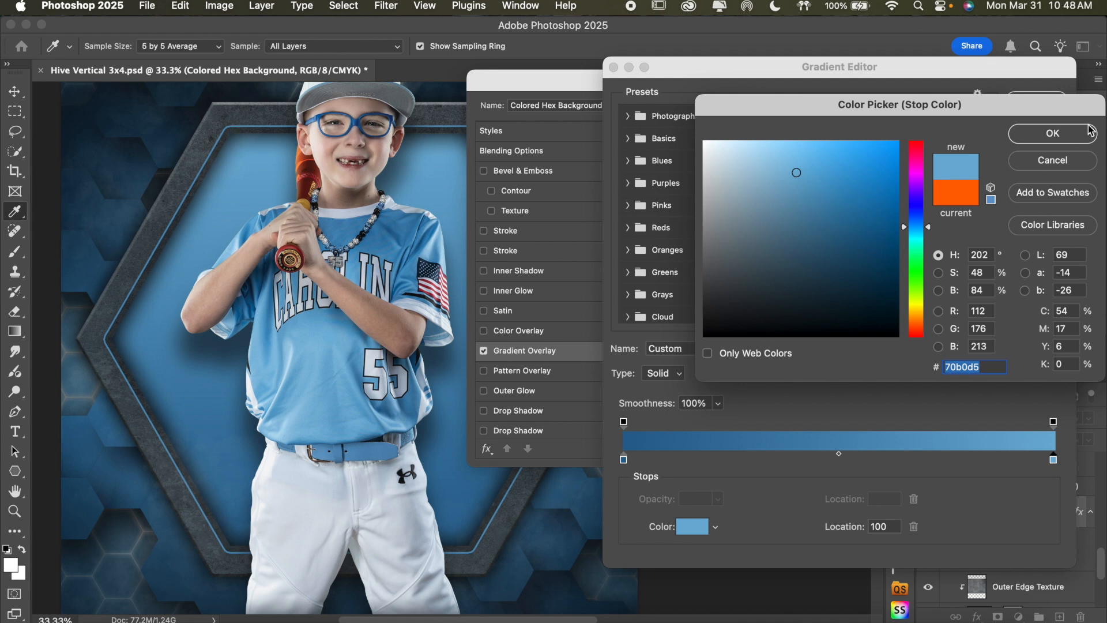
{"action": "left_click", "coordinate": [1091, 132]}
{"action": "left_click", "coordinate": [1044, 110]}
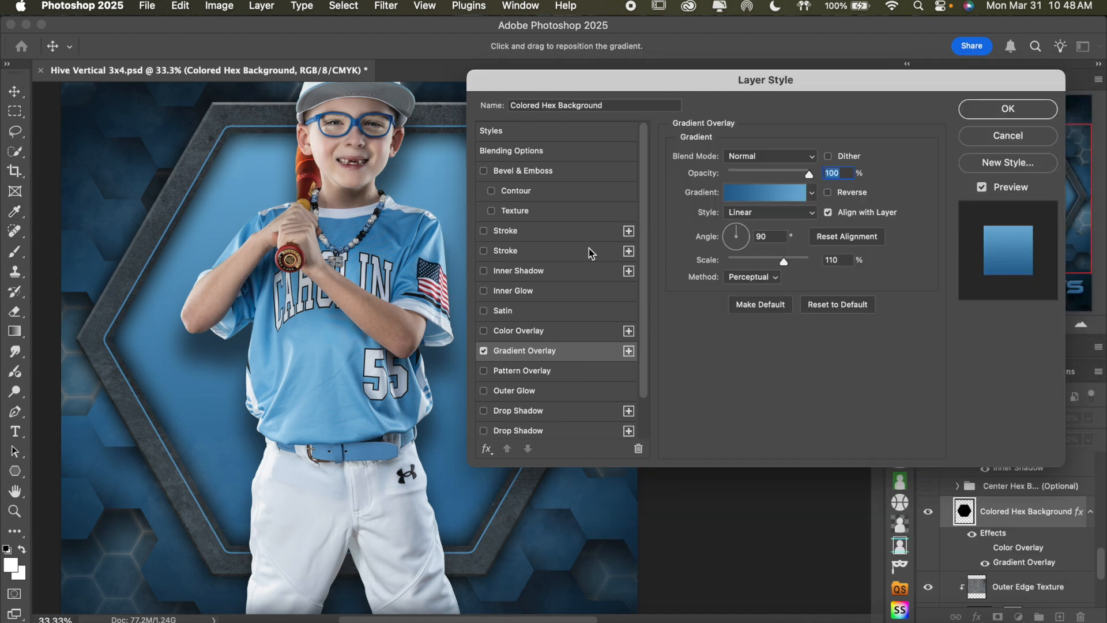
{"action": "left_click", "coordinate": [990, 107]}
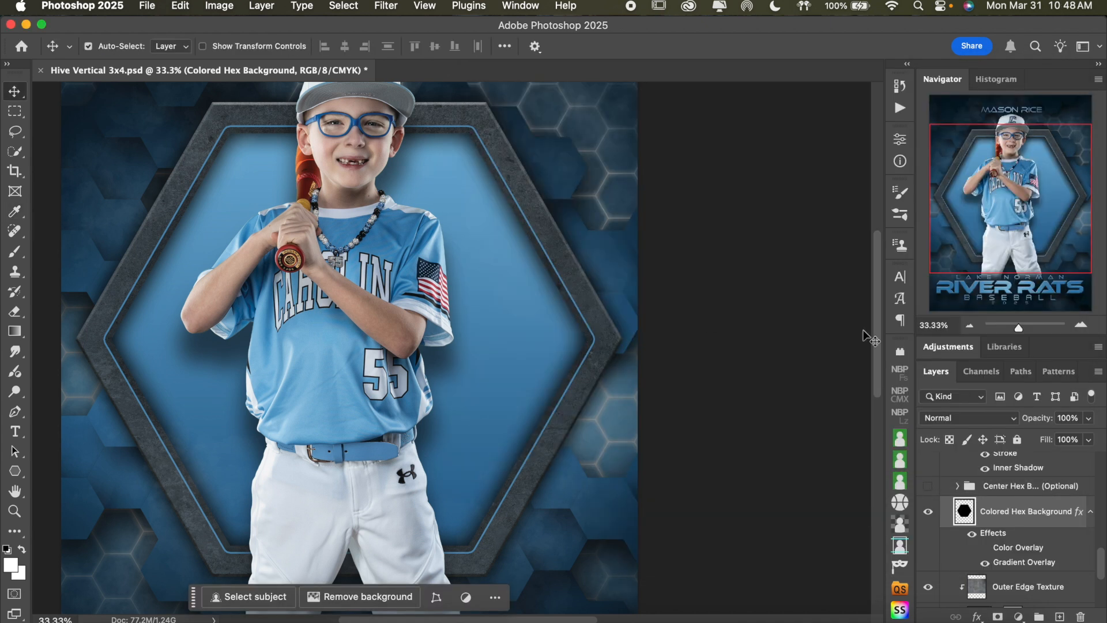
Check the blue hexagon in the wider composition and hide the Colored Hex Background layer
{"action": "left_click", "coordinate": [969, 325]}
{"action": "left_click", "coordinate": [497, 209]}
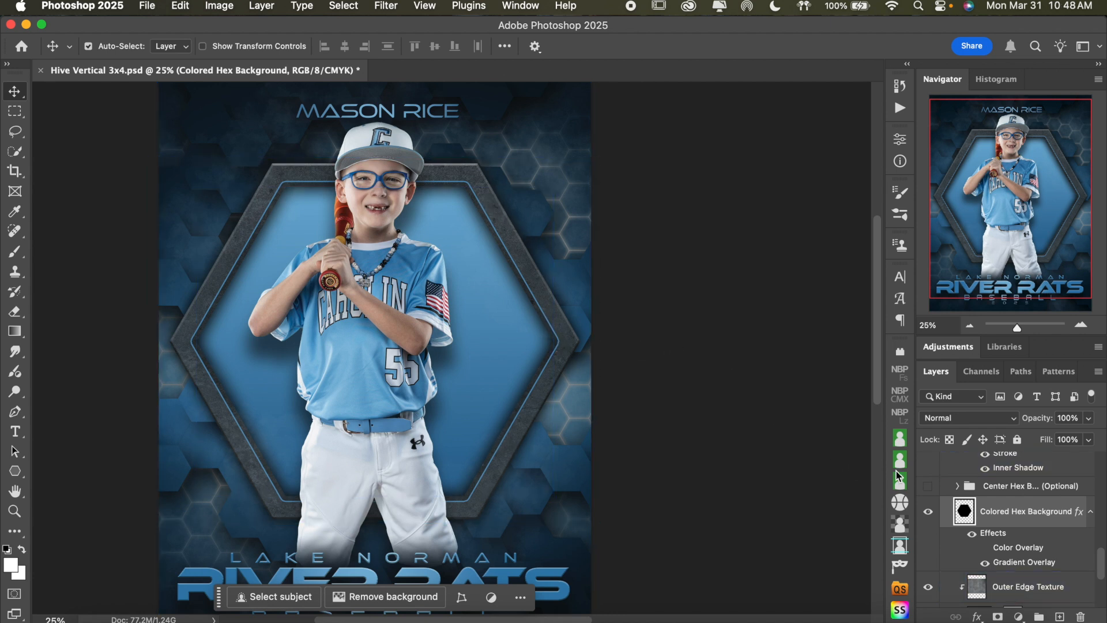
{"action": "scroll", "coordinate": [959, 547], "scroll_direction": "down", "scroll_amount": 1}
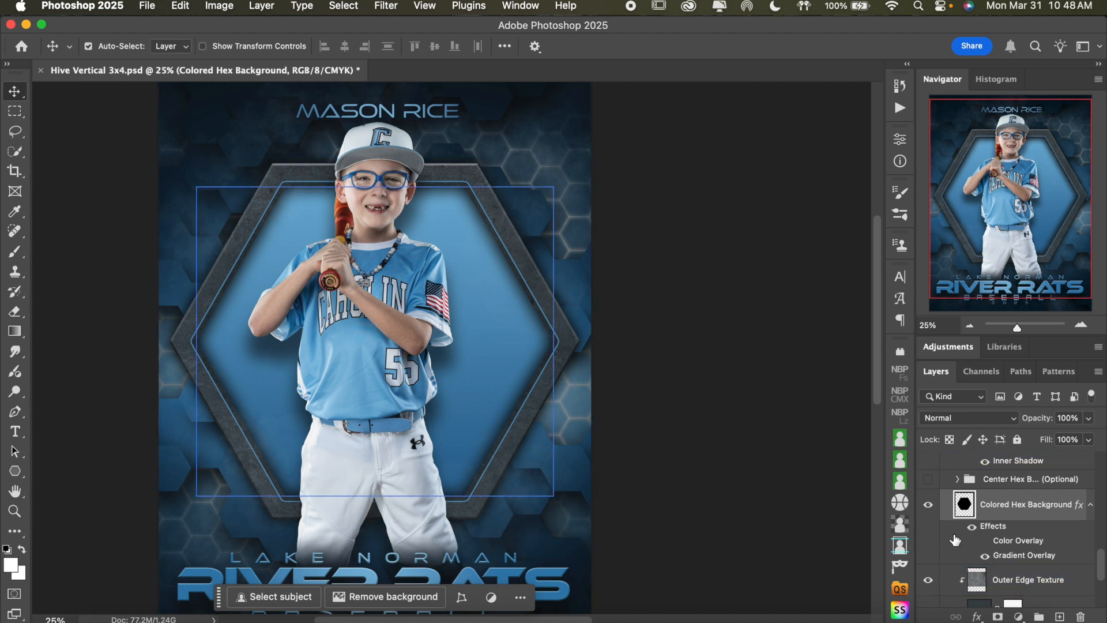
{"action": "left_click", "coordinate": [930, 506]}
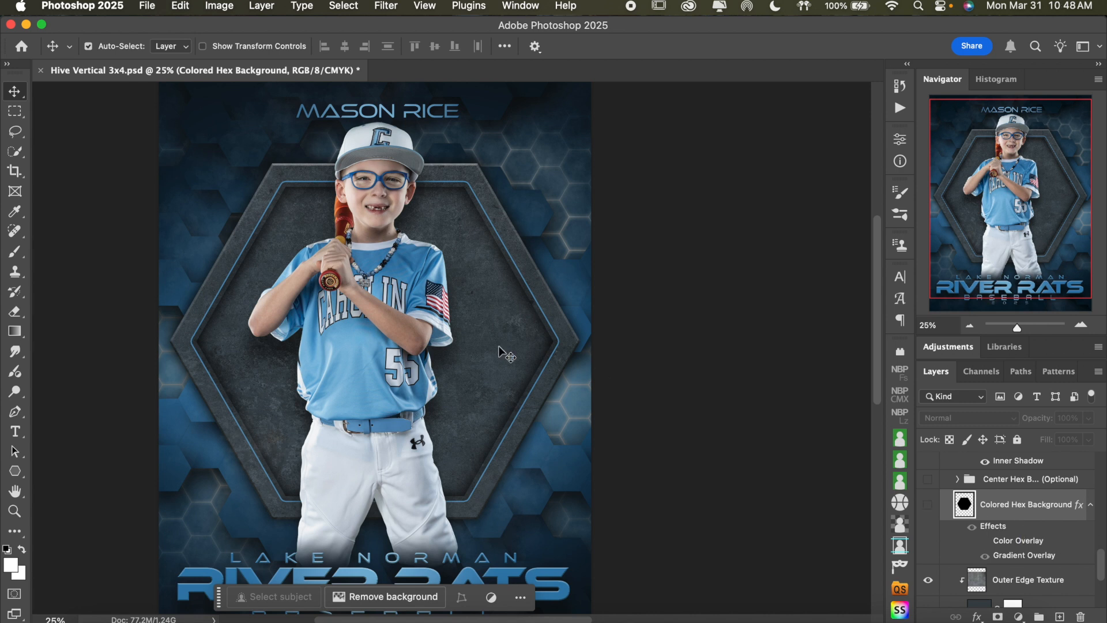
Expand the Center Hex Backgrounds (Optional) group and show its Logos group on the textured hexagon
{"action": "scroll", "coordinate": [1033, 524], "scroll_direction": "up", "scroll_amount": 3}
{"action": "scroll", "coordinate": [1035, 520], "scroll_direction": "up", "scroll_amount": 8}
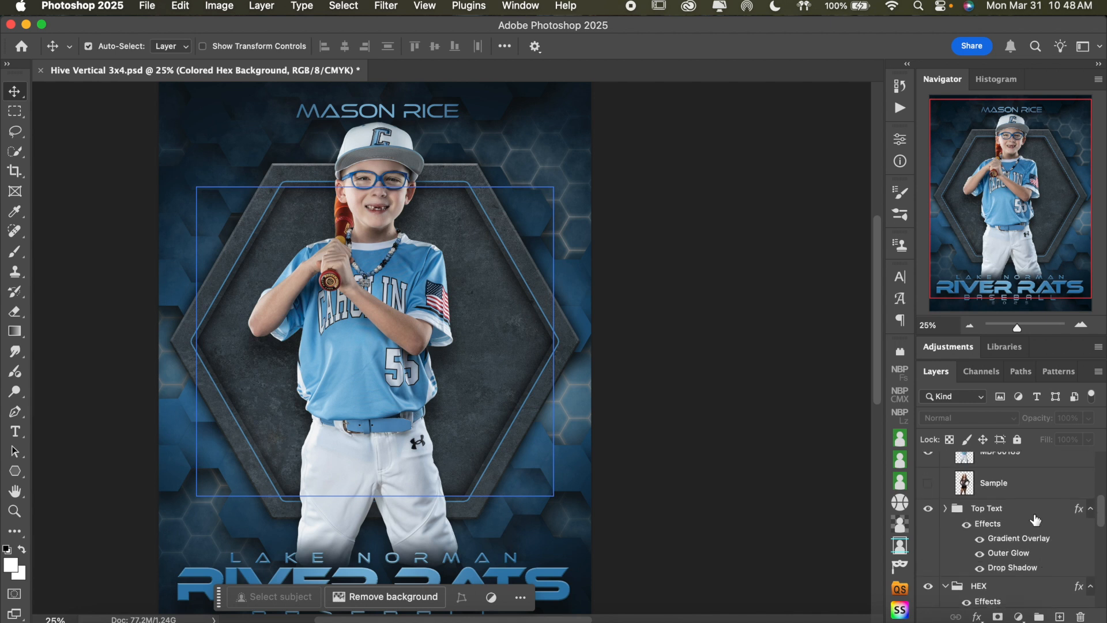
{"action": "scroll", "coordinate": [1035, 521], "scroll_direction": "down", "scroll_amount": 10}
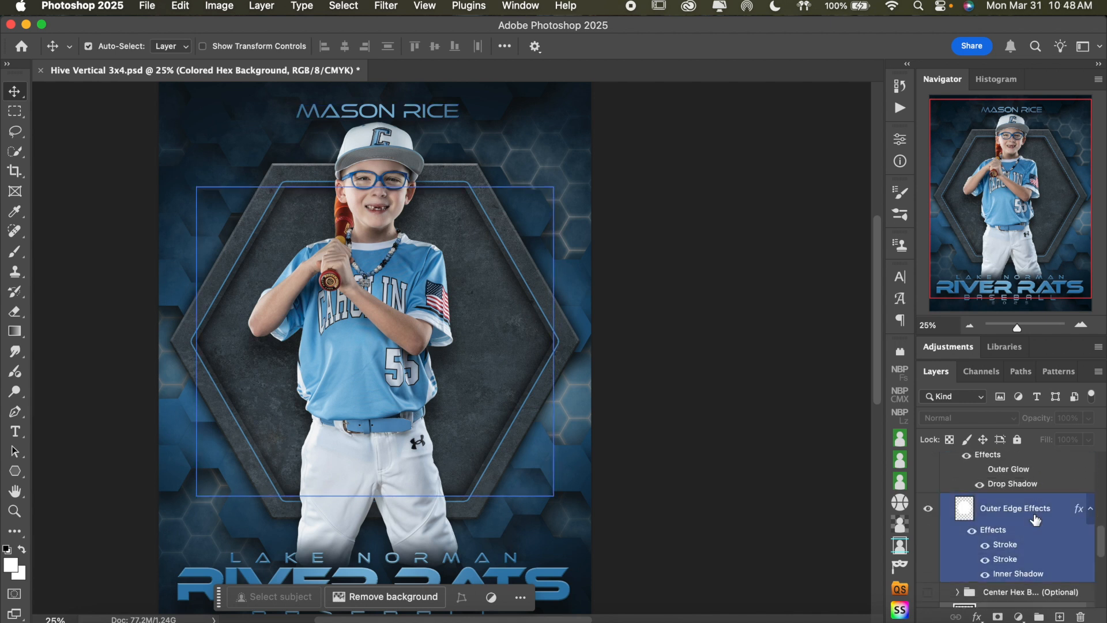
{"action": "scroll", "coordinate": [1035, 520], "scroll_direction": "down", "scroll_amount": 2}
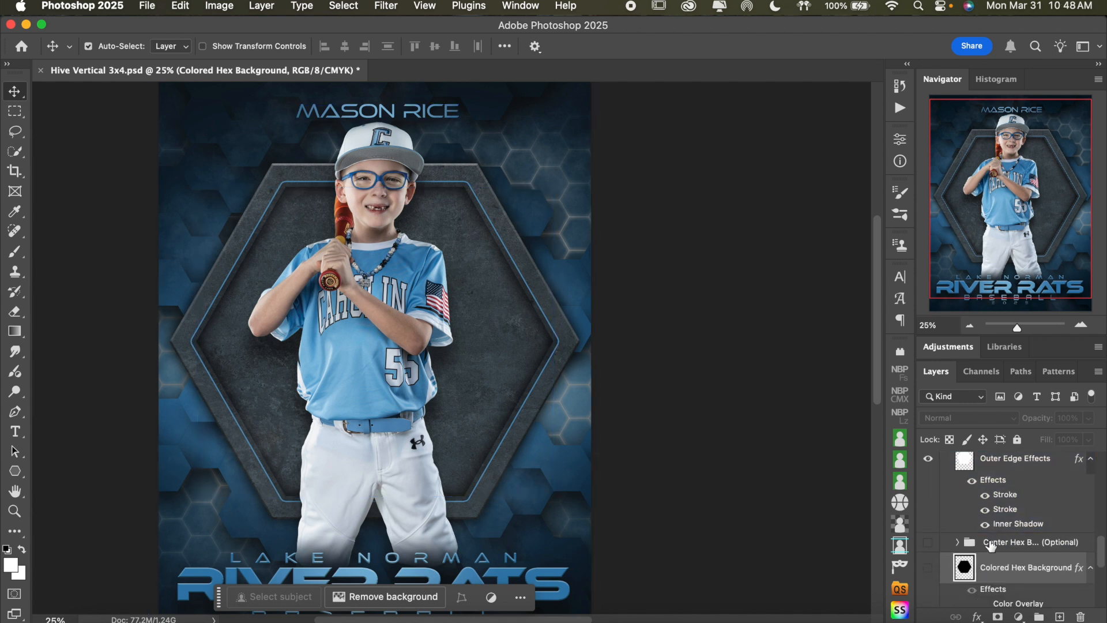
{"action": "left_click", "coordinate": [957, 543]}
{"action": "scroll", "coordinate": [1005, 541], "scroll_direction": "down", "scroll_amount": 3}
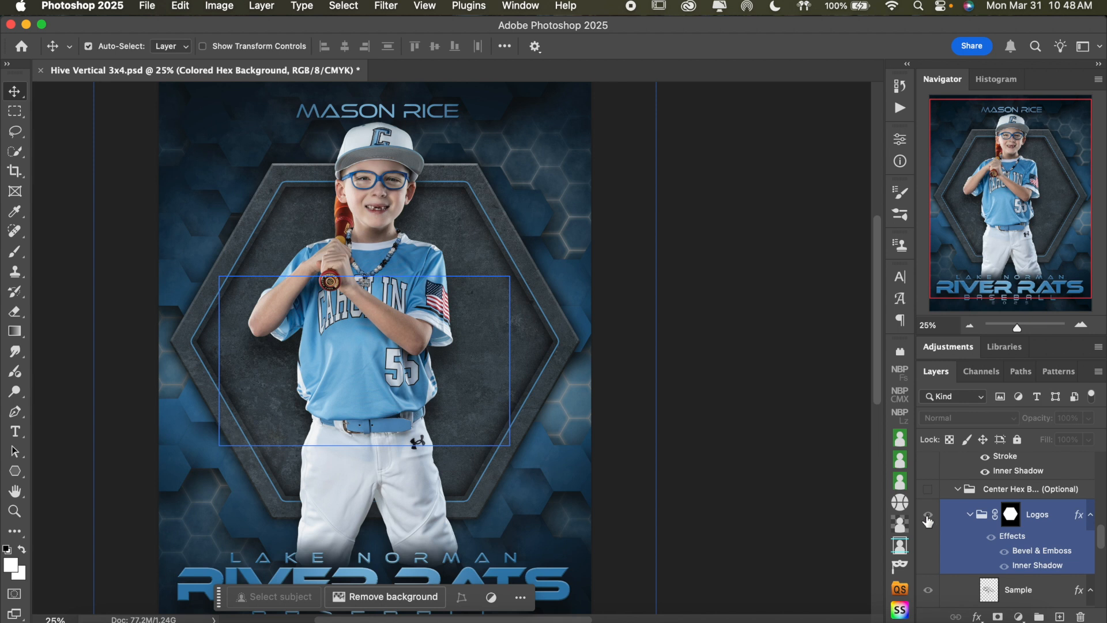
{"action": "left_click", "coordinate": [927, 519]}
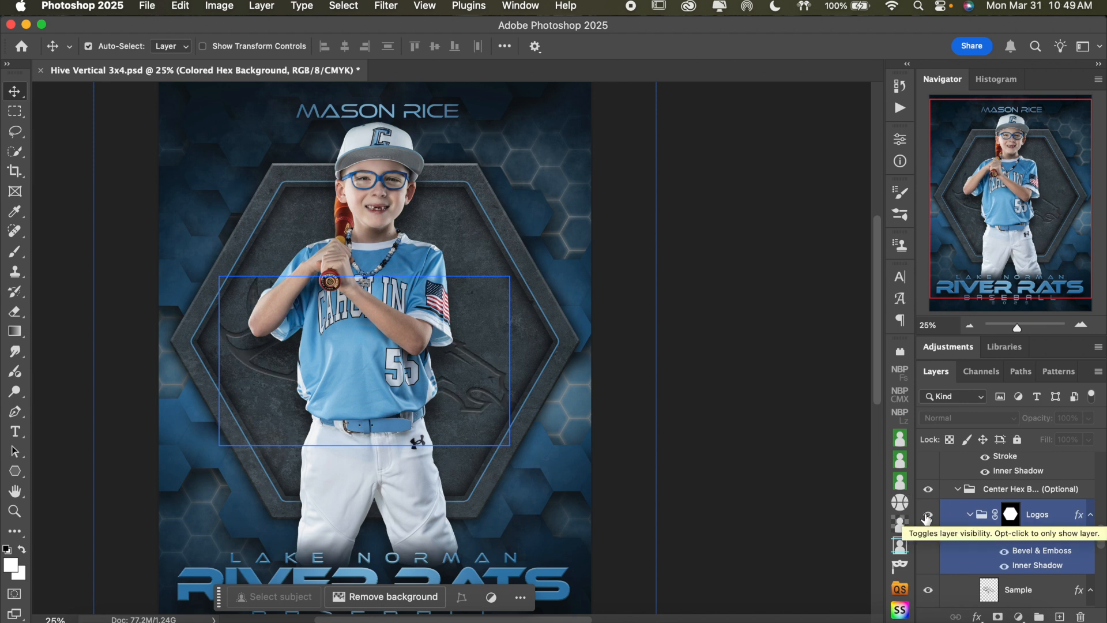
{"action": "left_click", "coordinate": [1082, 324]}
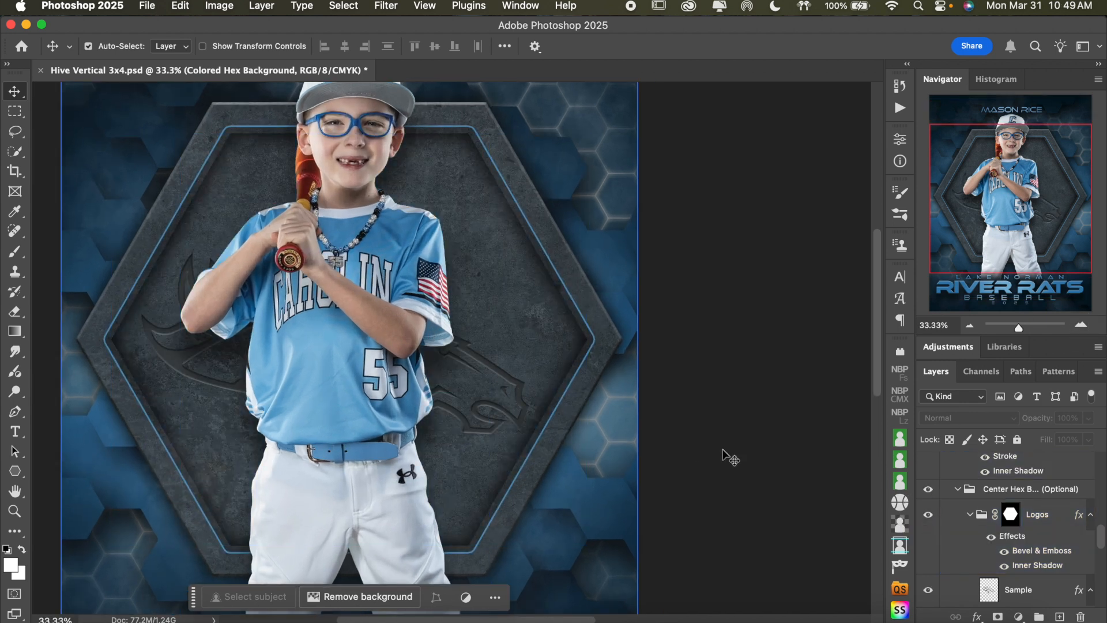
{"action": "left_click", "coordinate": [985, 519]}
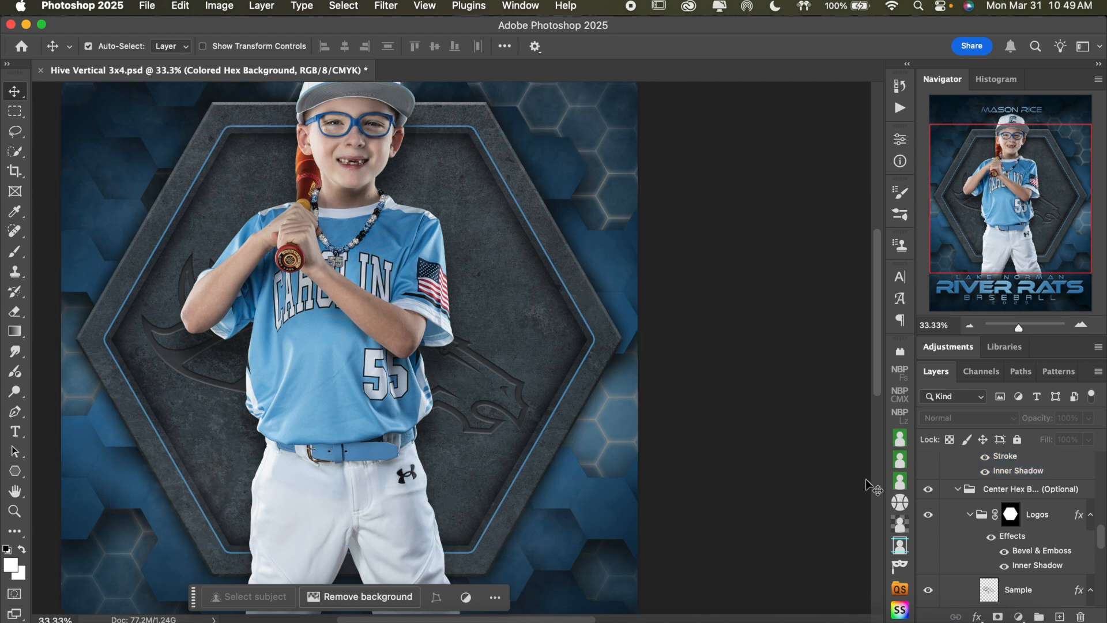
Collapse the Center Hex Backgrounds (Optional) group and compare the hexagon with the Outer Edge layer hidden and shown, leaving it shown
{"action": "left_click", "coordinate": [962, 497]}
{"action": "left_click", "coordinate": [958, 495]}
{"action": "left_click", "coordinate": [992, 517]}
{"action": "scroll", "coordinate": [1015, 536], "scroll_direction": "down", "scroll_amount": 5}
{"action": "left_click", "coordinate": [1030, 549]}
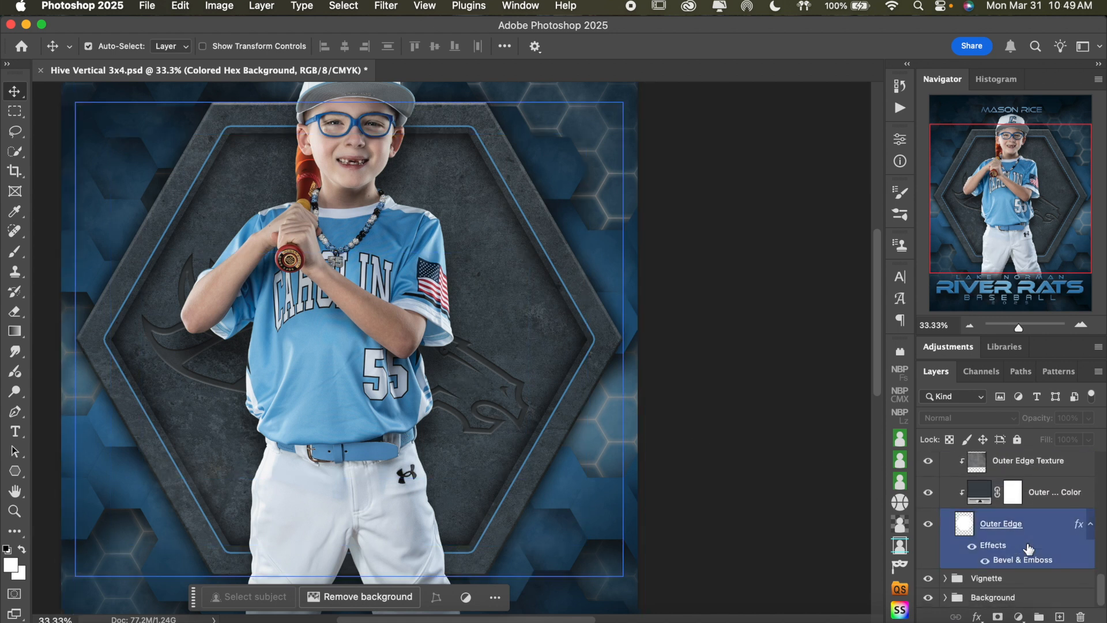
{"action": "left_click", "coordinate": [928, 524]}
{"action": "left_click", "coordinate": [928, 525]}
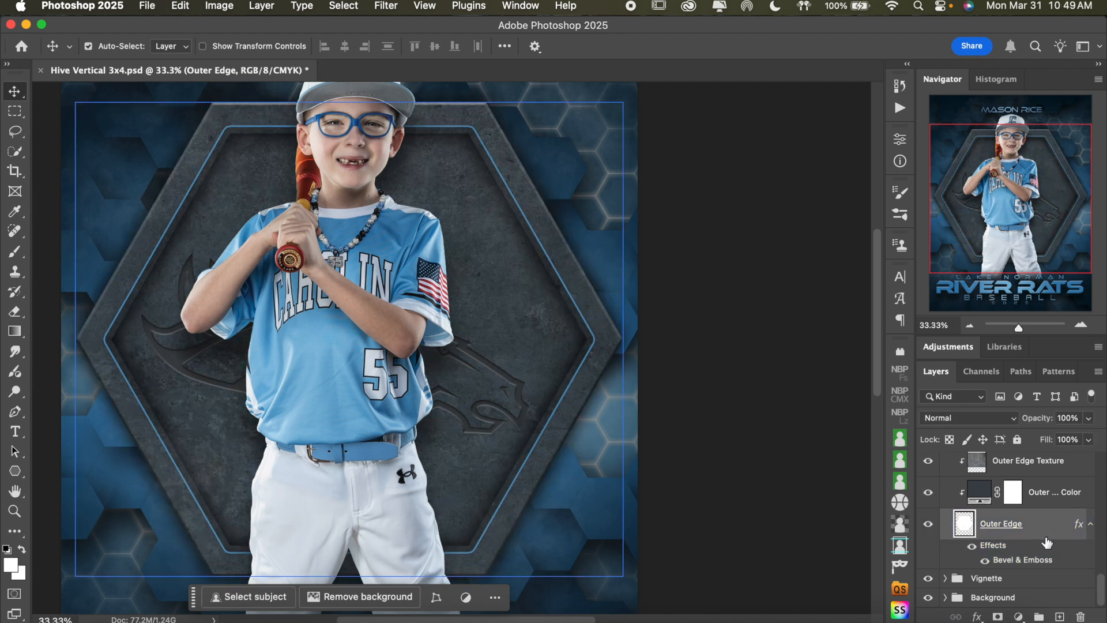
Change the Outer Edge Color fill layer to blue 1e5e89, starting from a blue sampled from the jersey
{"action": "scroll", "coordinate": [1038, 543], "scroll_direction": "up", "scroll_amount": 1}
{"action": "left_click", "coordinate": [987, 523]}
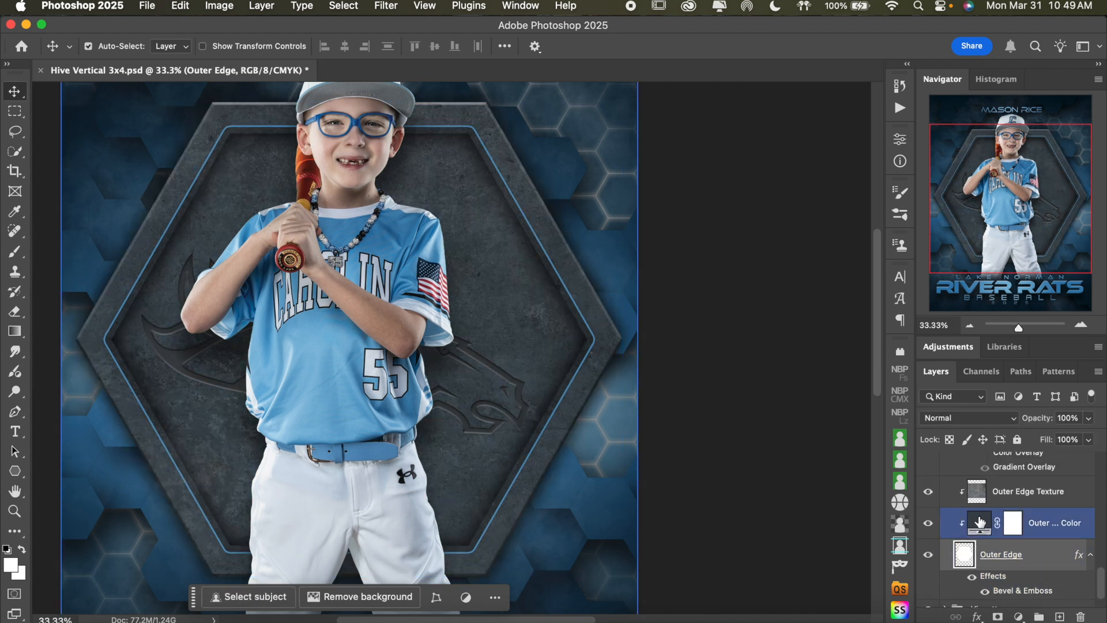
{"action": "left_click", "coordinate": [981, 525]}
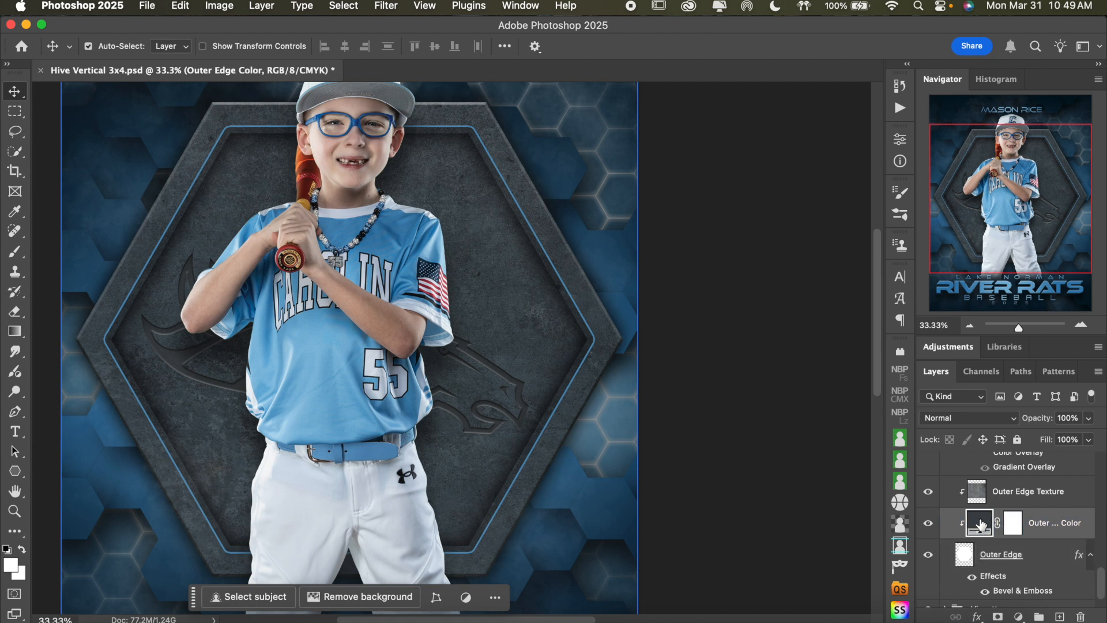
{"action": "double_click", "coordinate": [980, 523]}
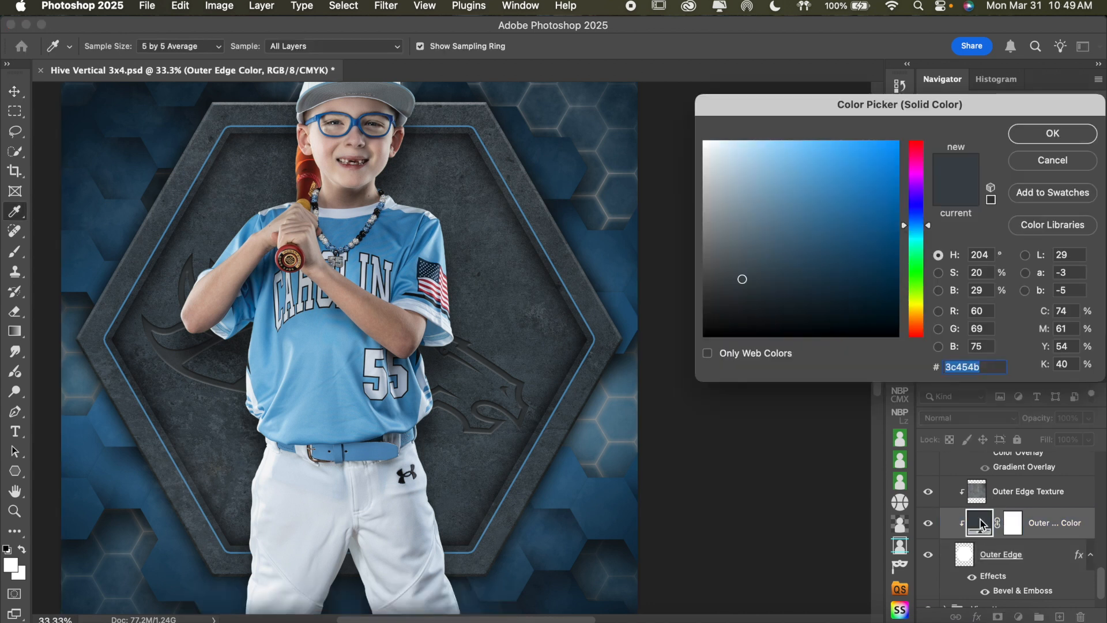
{"action": "scroll", "coordinate": [557, 313], "scroll_direction": "right", "scroll_amount": 3}
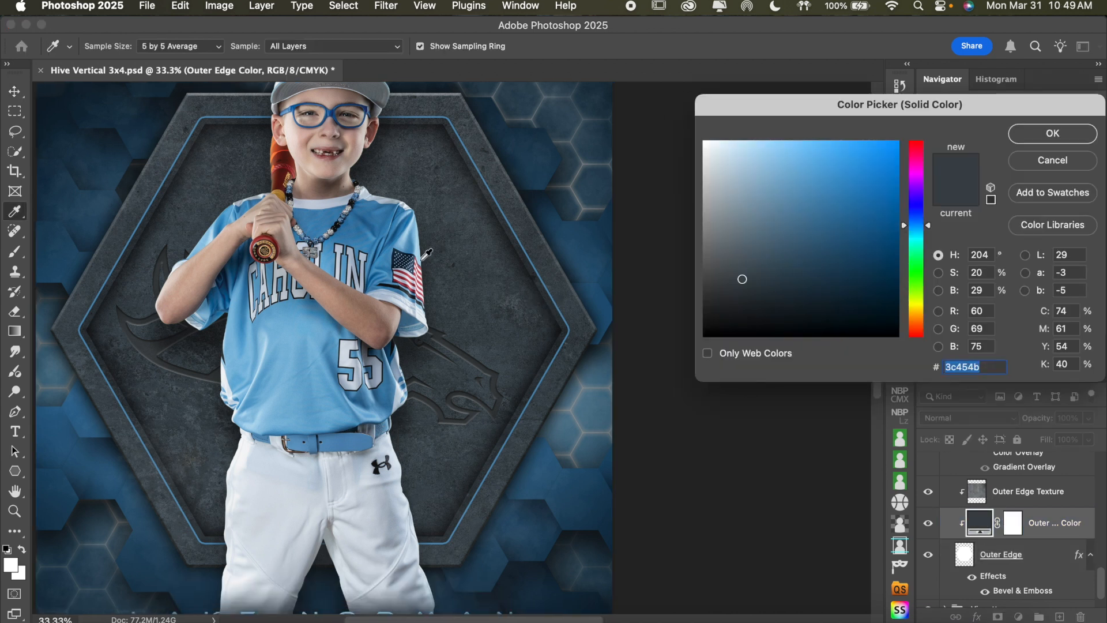
{"action": "left_click", "coordinate": [372, 220]}
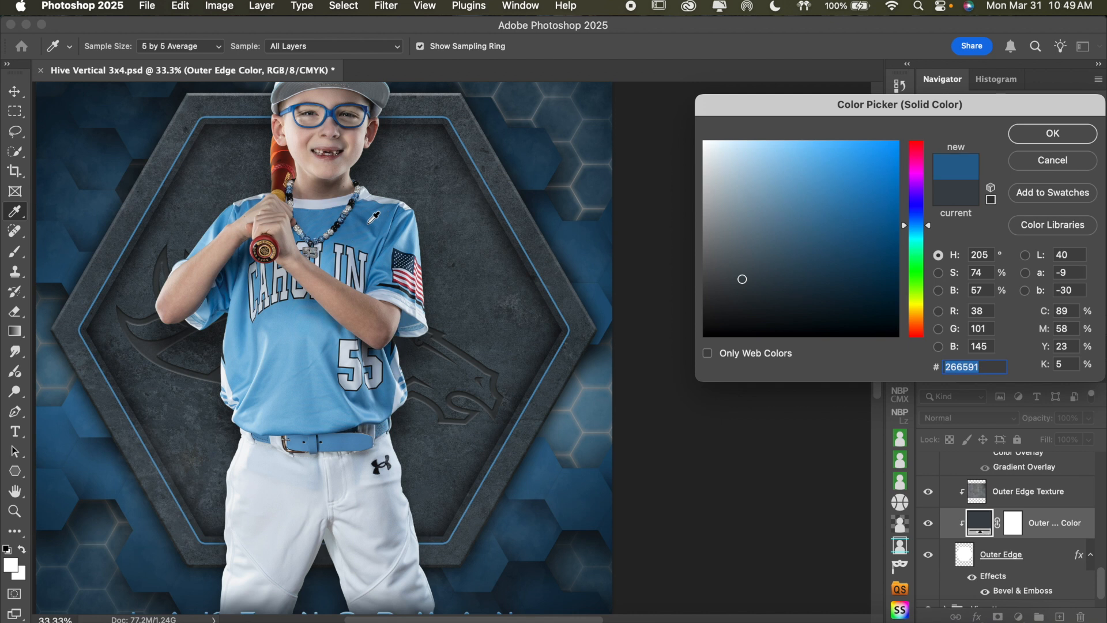
{"action": "left_click", "coordinate": [364, 218]}
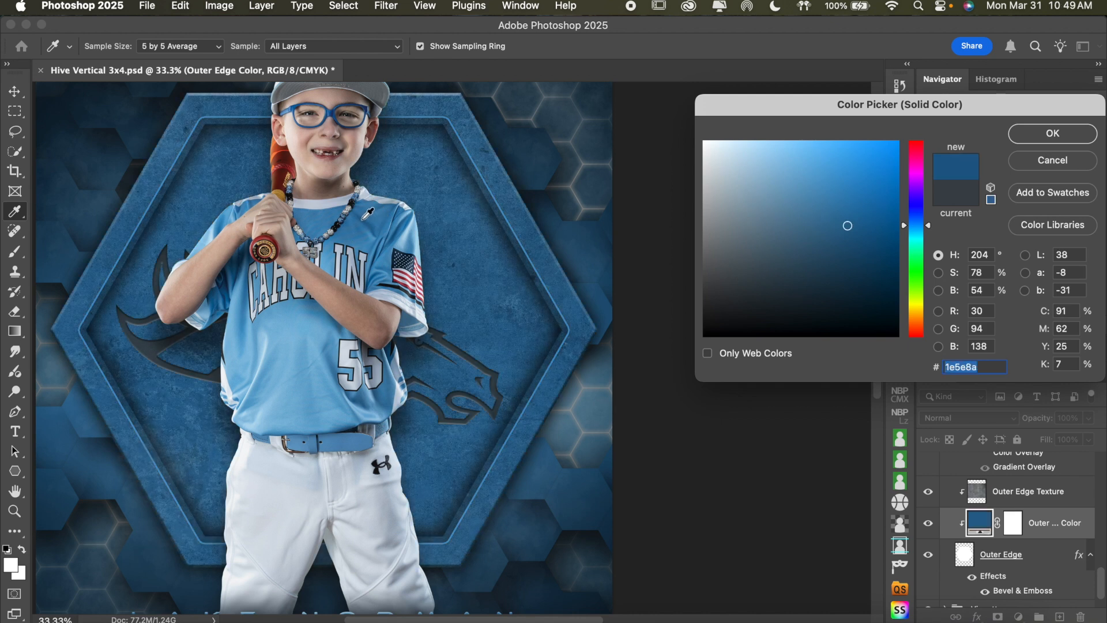
{"action": "left_click", "coordinate": [856, 254]}
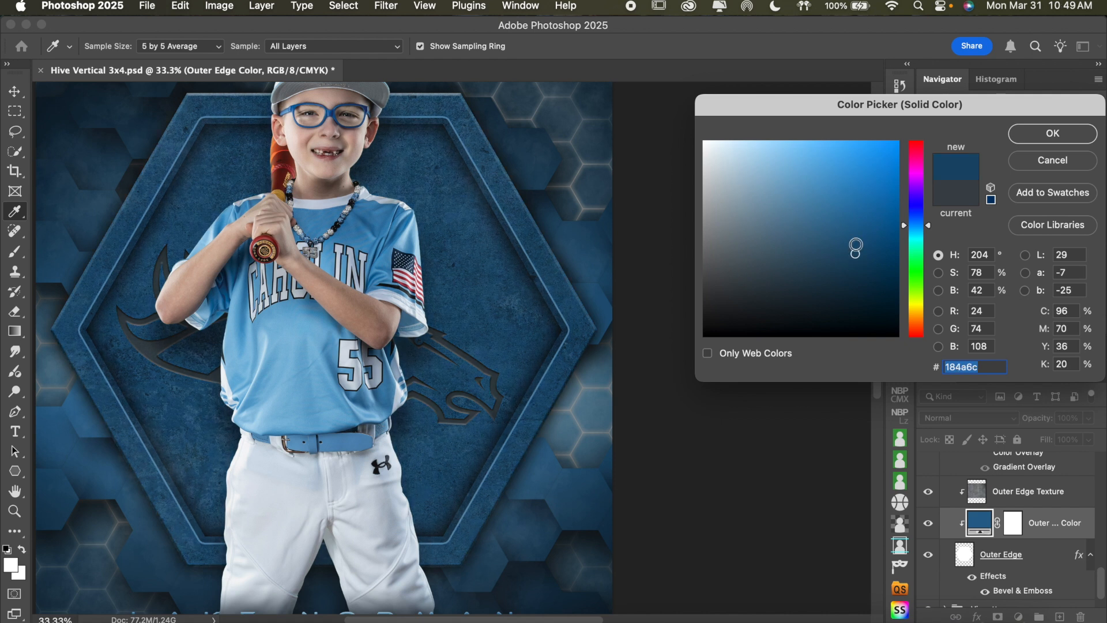
{"action": "left_click", "coordinate": [857, 243]}
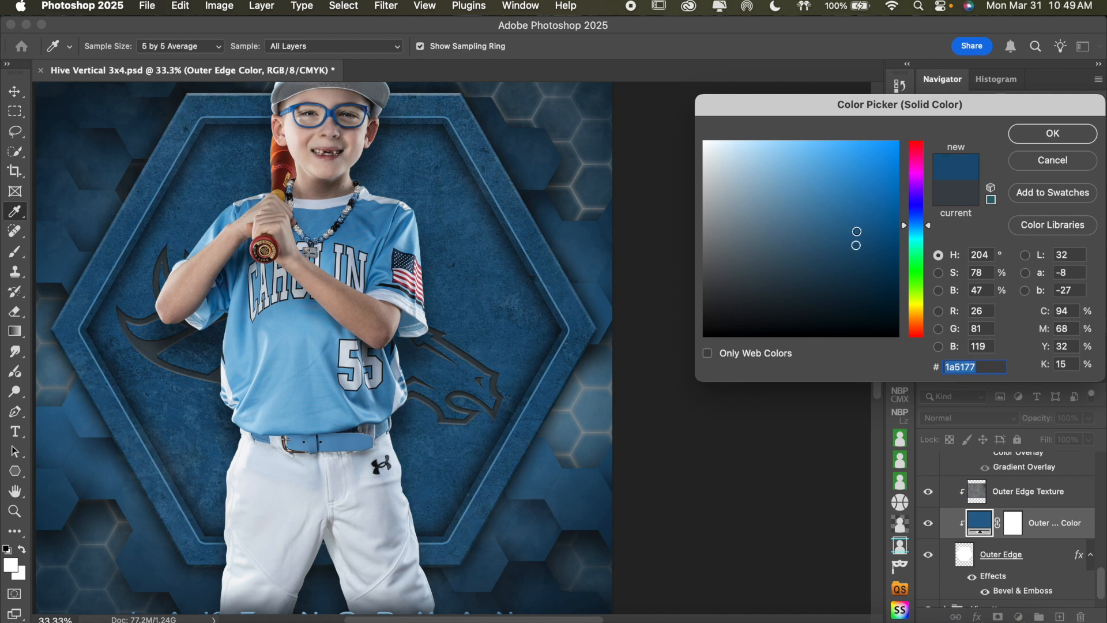
{"action": "left_click", "coordinate": [856, 231]}
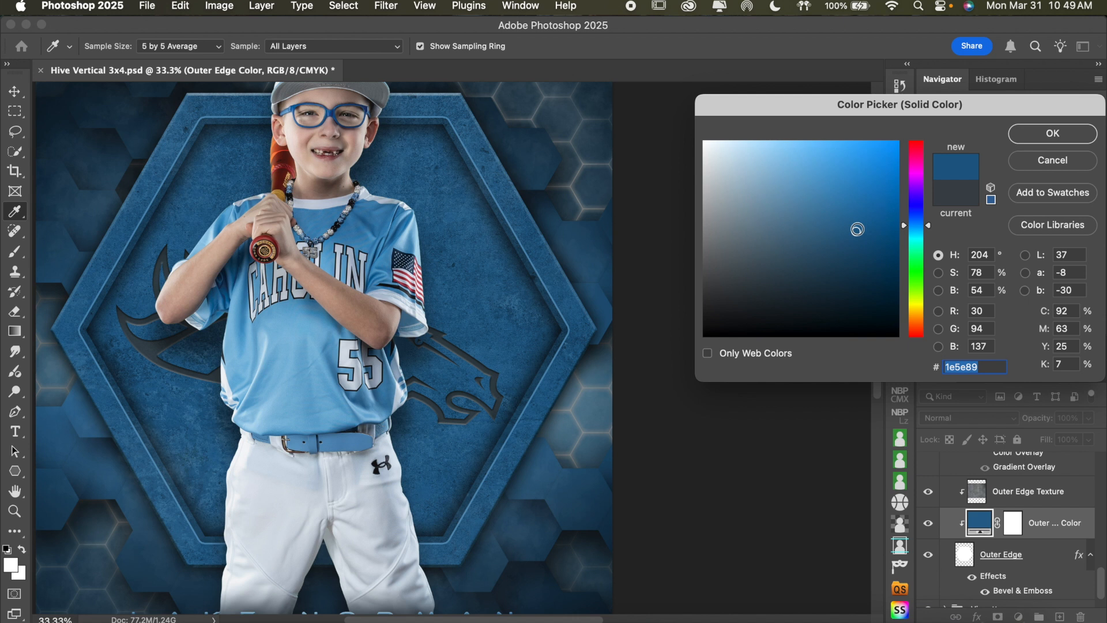
{"action": "left_click", "coordinate": [1053, 134]}
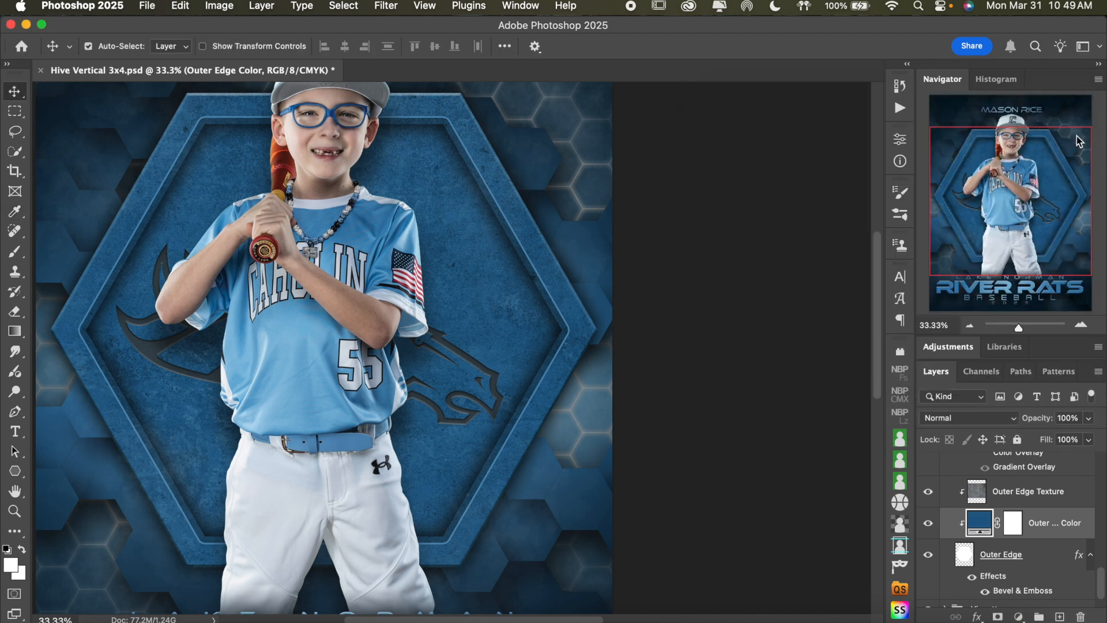
Expand the Center Hex Backgrounds (Optional) group and hide its Logos group
{"action": "scroll", "coordinate": [1053, 476], "scroll_direction": "up", "scroll_amount": 5}
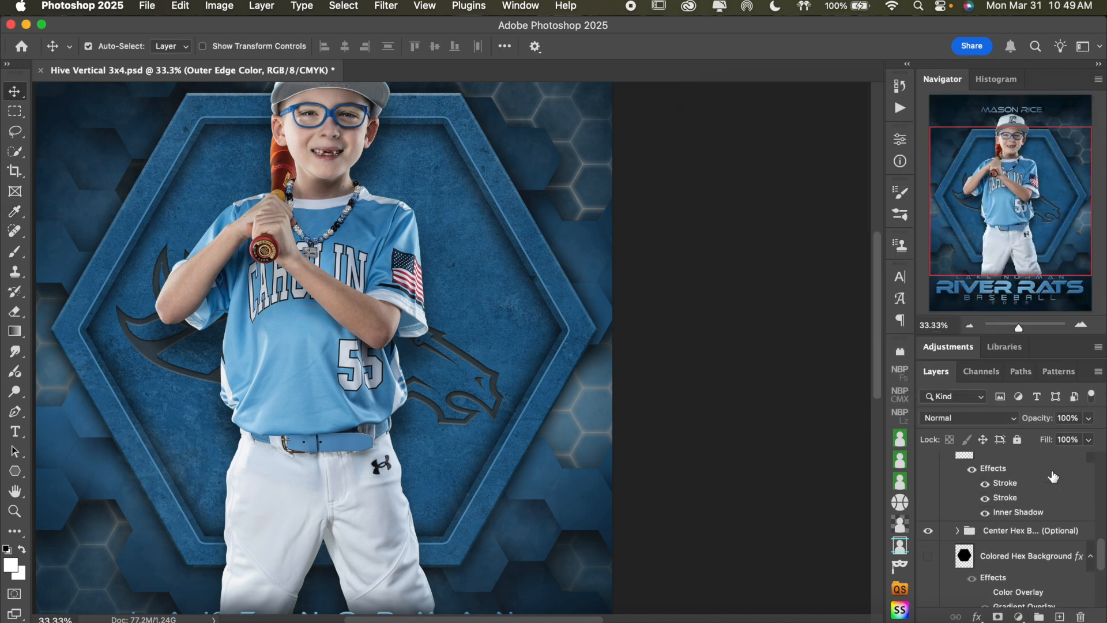
{"action": "scroll", "coordinate": [1053, 476], "scroll_direction": "up", "scroll_amount": 3}
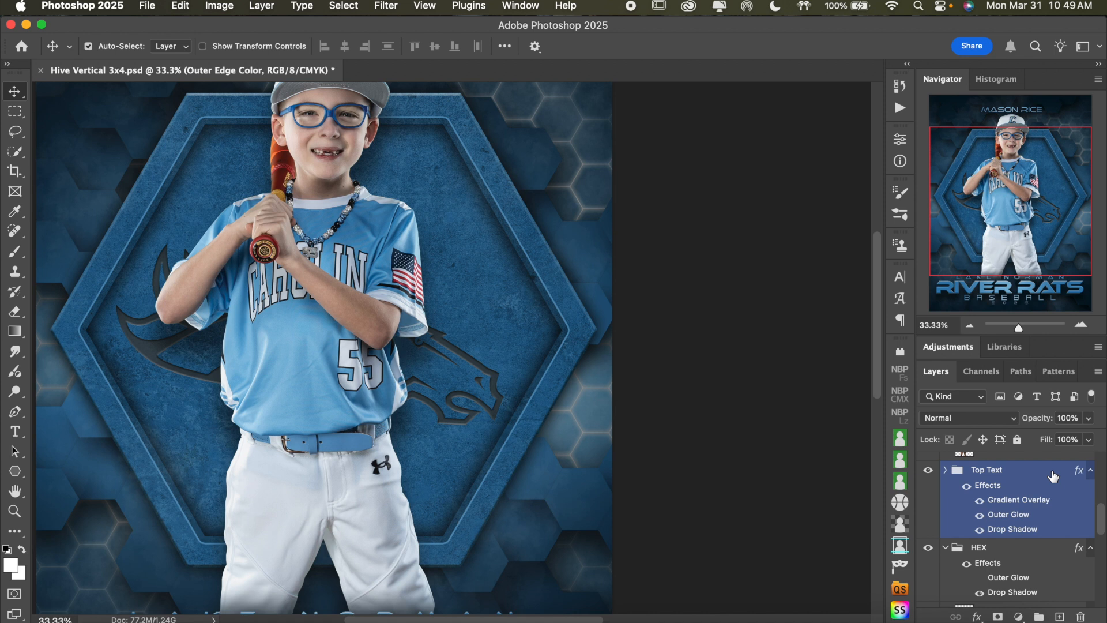
{"action": "scroll", "coordinate": [1053, 477], "scroll_direction": "down", "scroll_amount": 6}
{"action": "scroll", "coordinate": [1053, 476], "scroll_direction": "down", "scroll_amount": 2}
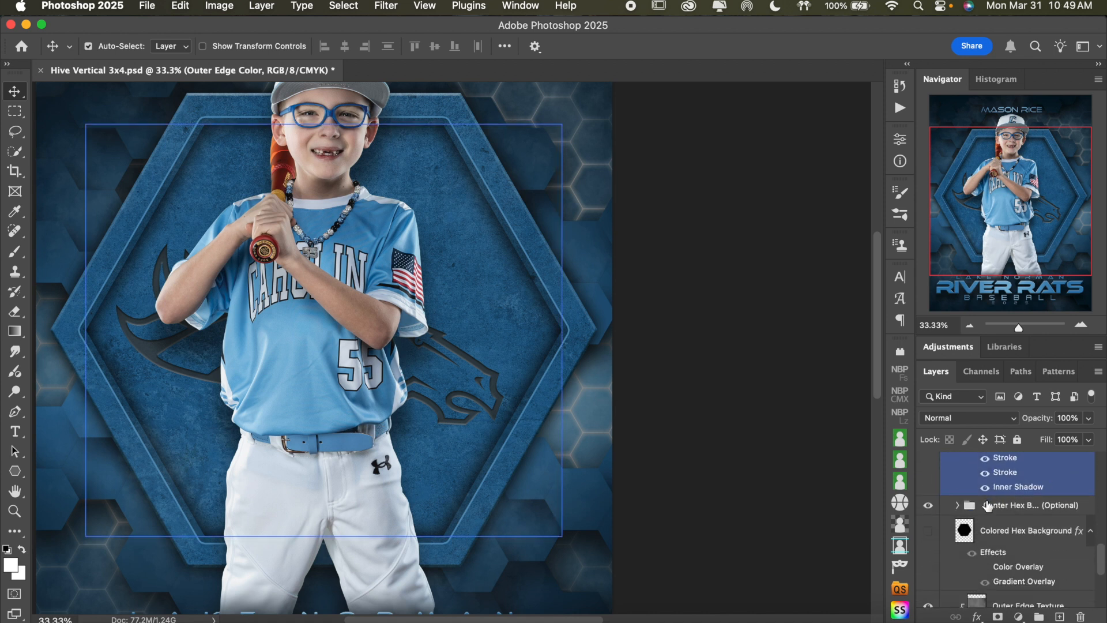
{"action": "left_click", "coordinate": [958, 506]}
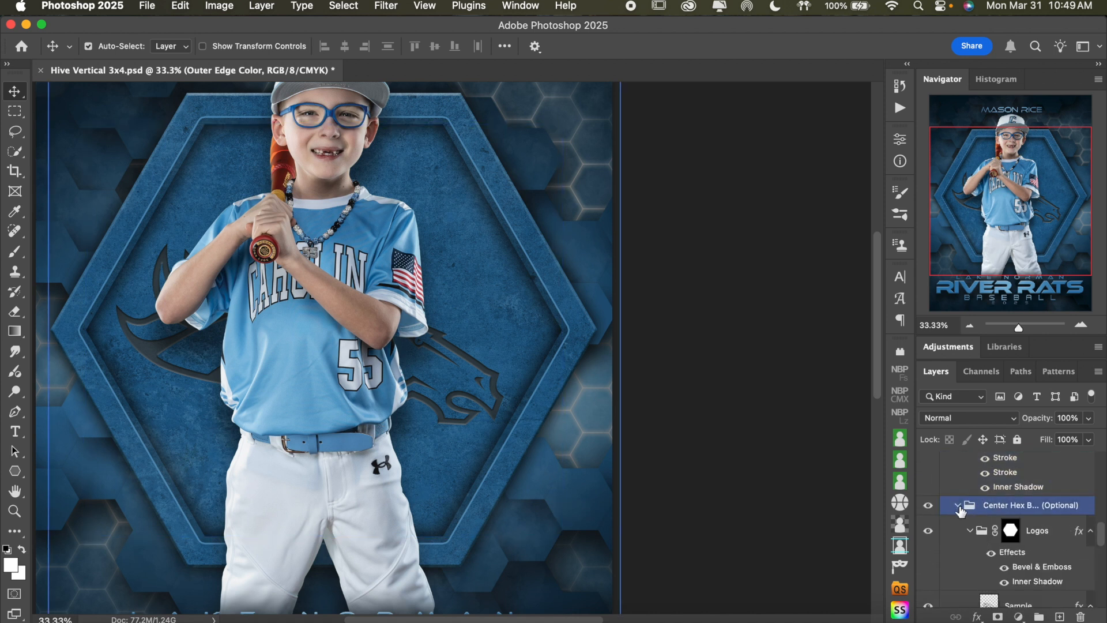
{"action": "left_click", "coordinate": [928, 531]}
{"action": "left_click", "coordinate": [970, 325]}
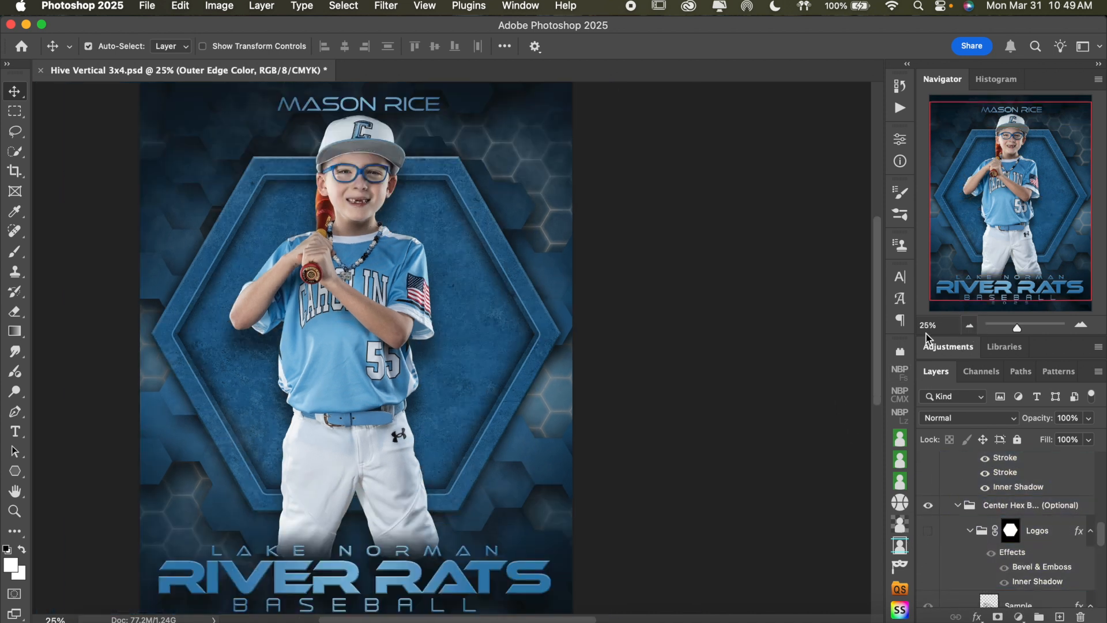
Collapse the Logos group, then show and expand the Sports Surfaces group inside the center hexagon
{"action": "scroll", "coordinate": [613, 383], "scroll_direction": "up", "scroll_amount": 1}
{"action": "scroll", "coordinate": [610, 378], "scroll_direction": "down", "scroll_amount": 2}
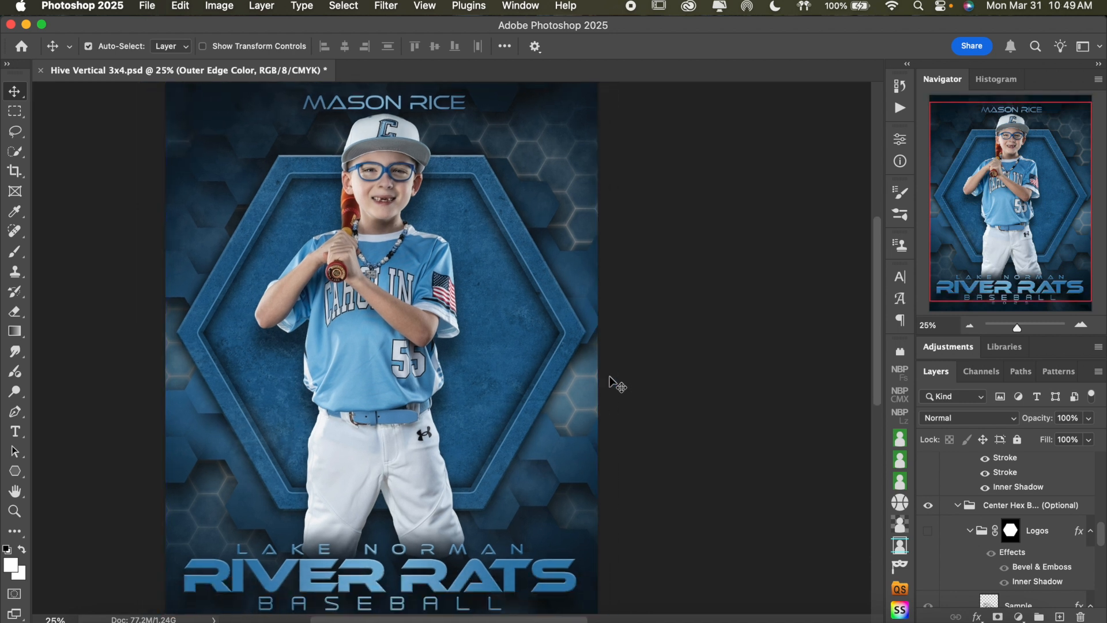
{"action": "scroll", "coordinate": [1016, 488], "scroll_direction": "up", "scroll_amount": 3}
{"action": "scroll", "coordinate": [1015, 488], "scroll_direction": "up", "scroll_amount": 5}
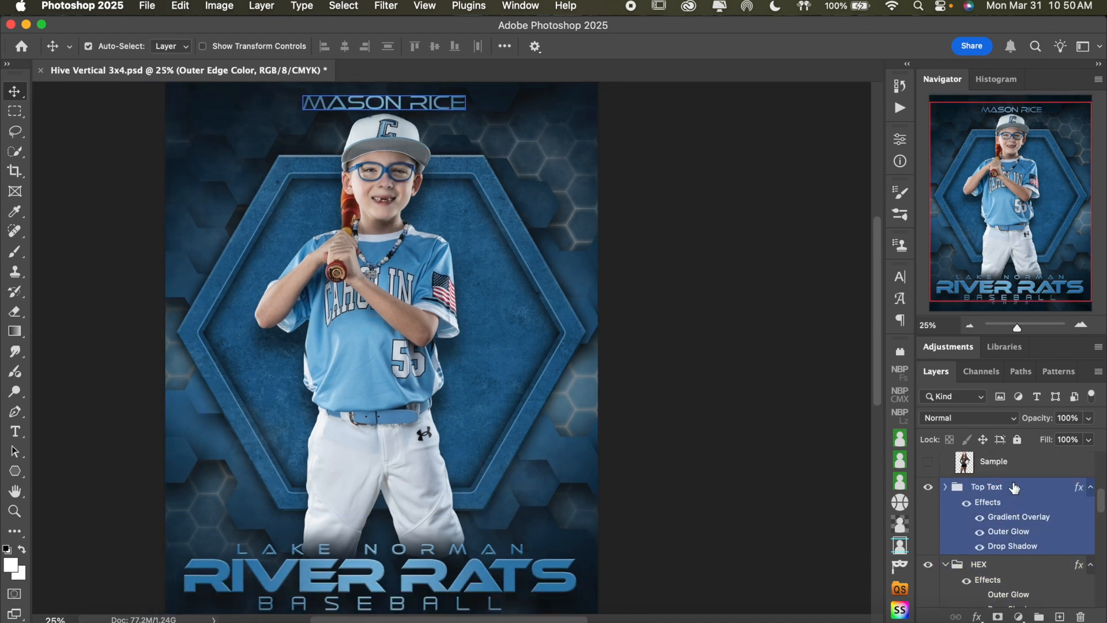
{"action": "scroll", "coordinate": [1015, 488], "scroll_direction": "down", "scroll_amount": 5}
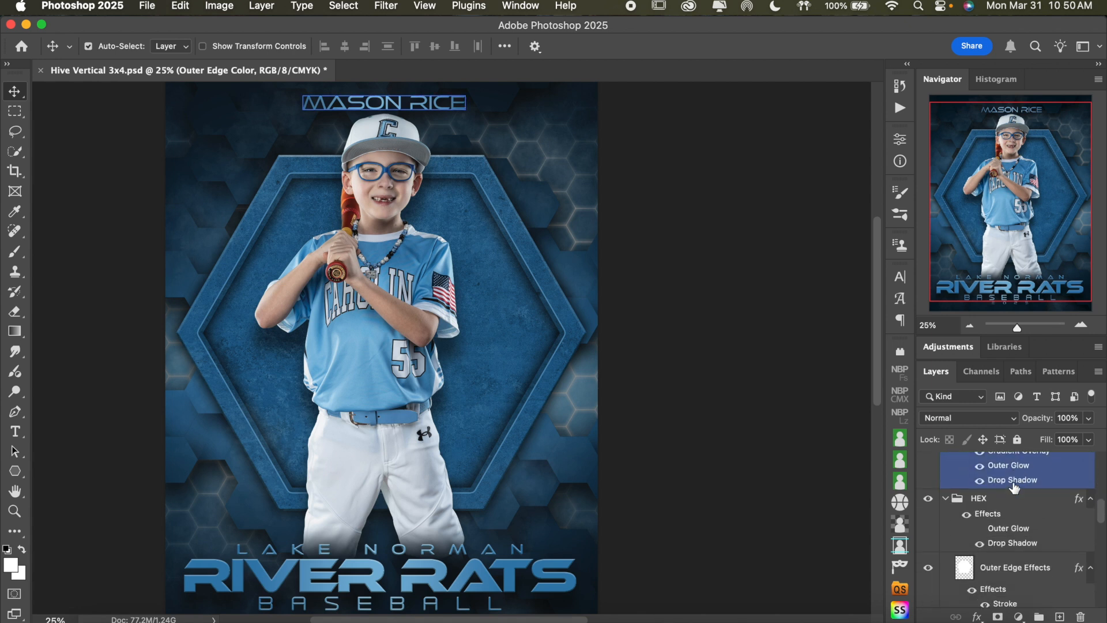
{"action": "scroll", "coordinate": [1014, 493], "scroll_direction": "down", "scroll_amount": 3}
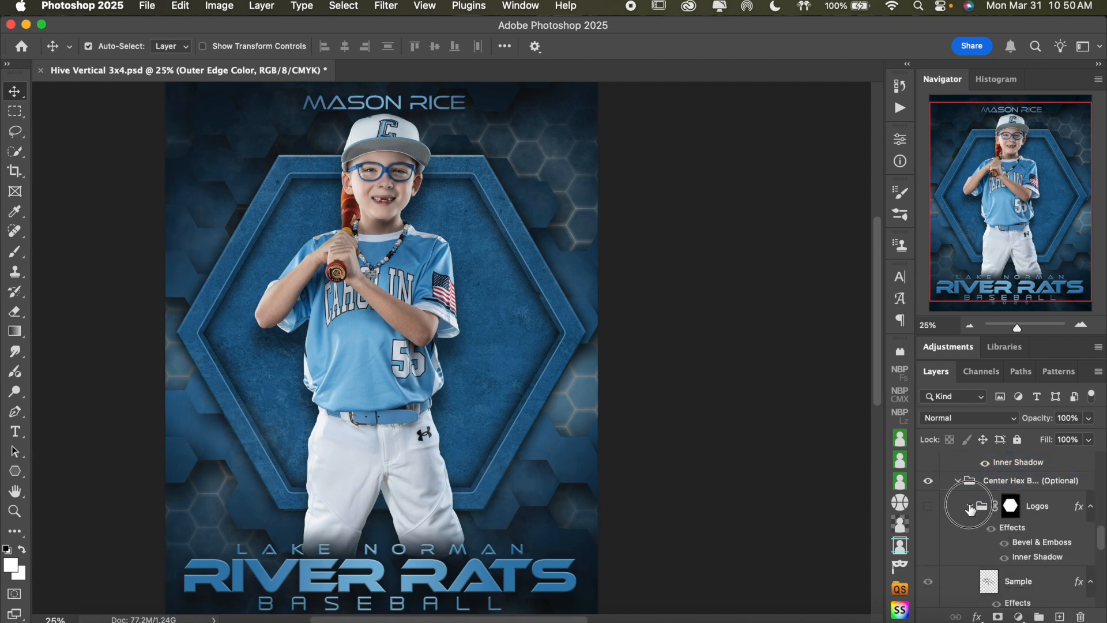
{"action": "left_click", "coordinate": [971, 508]}
{"action": "scroll", "coordinate": [963, 530], "scroll_direction": "down", "scroll_amount": 4}
{"action": "left_click", "coordinate": [928, 554]}
{"action": "left_click", "coordinate": [961, 555]}
{"action": "left_click", "coordinate": [973, 556]}
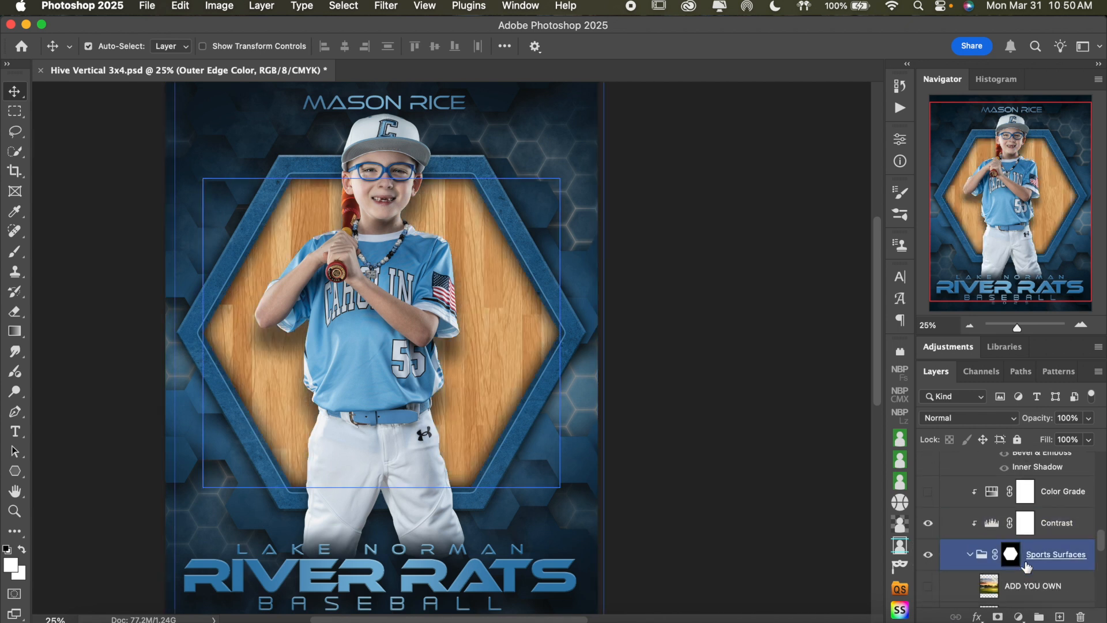
Replace the Gym Floor surface in the hexagon with the Clouds layer and select Clouds
{"action": "scroll", "coordinate": [1021, 562], "scroll_direction": "down", "scroll_amount": 5}
{"action": "left_click", "coordinate": [1030, 568]}
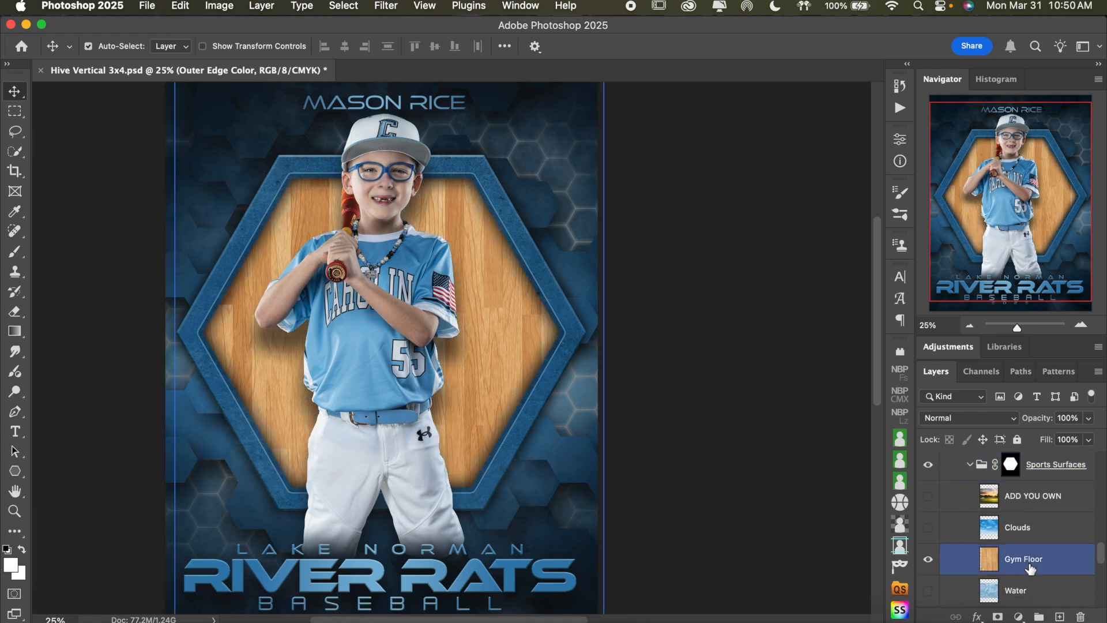
{"action": "left_click", "coordinate": [928, 529]}
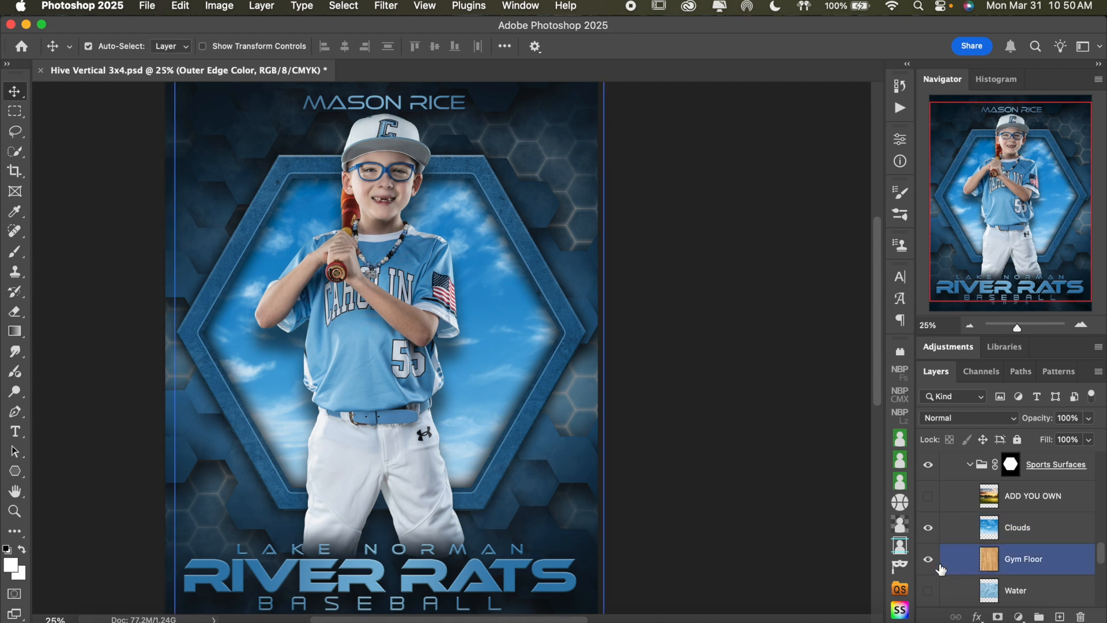
{"action": "left_click", "coordinate": [928, 561]}
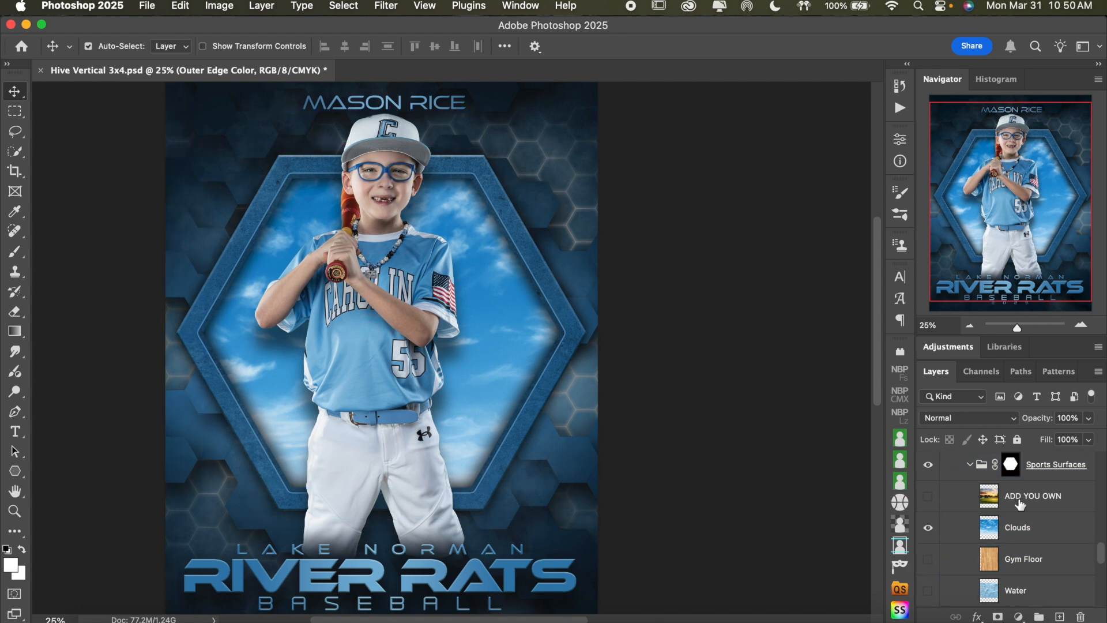
{"action": "left_click", "coordinate": [1045, 543]}
Show the Color Grade adjustment above the Sports Surfaces group and set its hue to 244
{"action": "scroll", "coordinate": [1009, 531], "scroll_direction": "up", "scroll_amount": 3}
{"action": "left_click", "coordinate": [962, 526]}
{"action": "left_click", "coordinate": [961, 513]}
{"action": "left_click", "coordinate": [929, 501]}
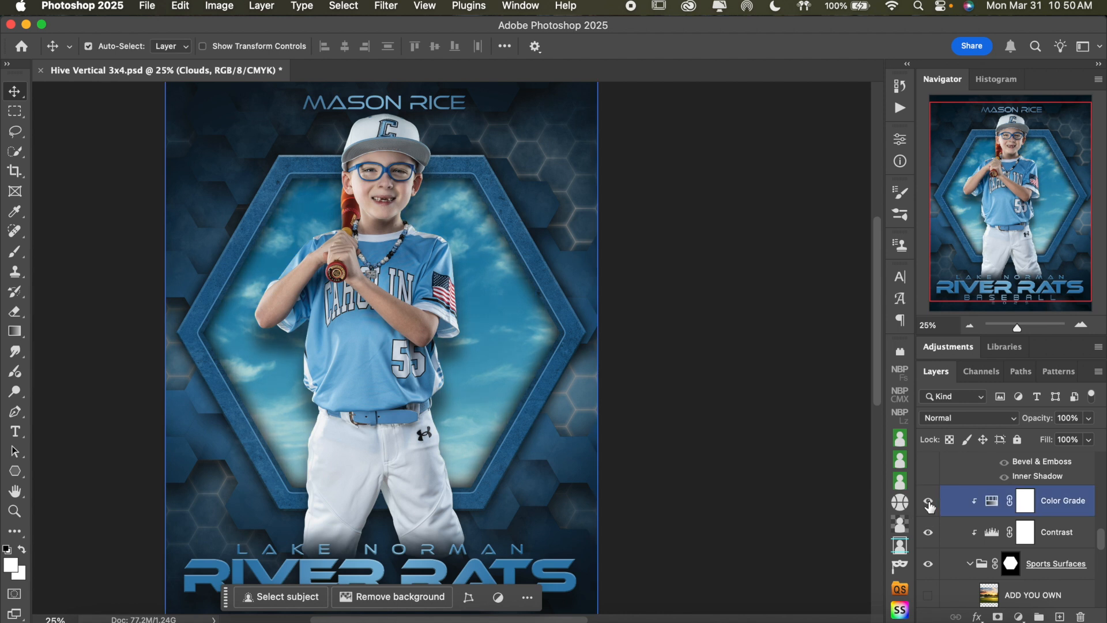
{"action": "double_click", "coordinate": [992, 502]}
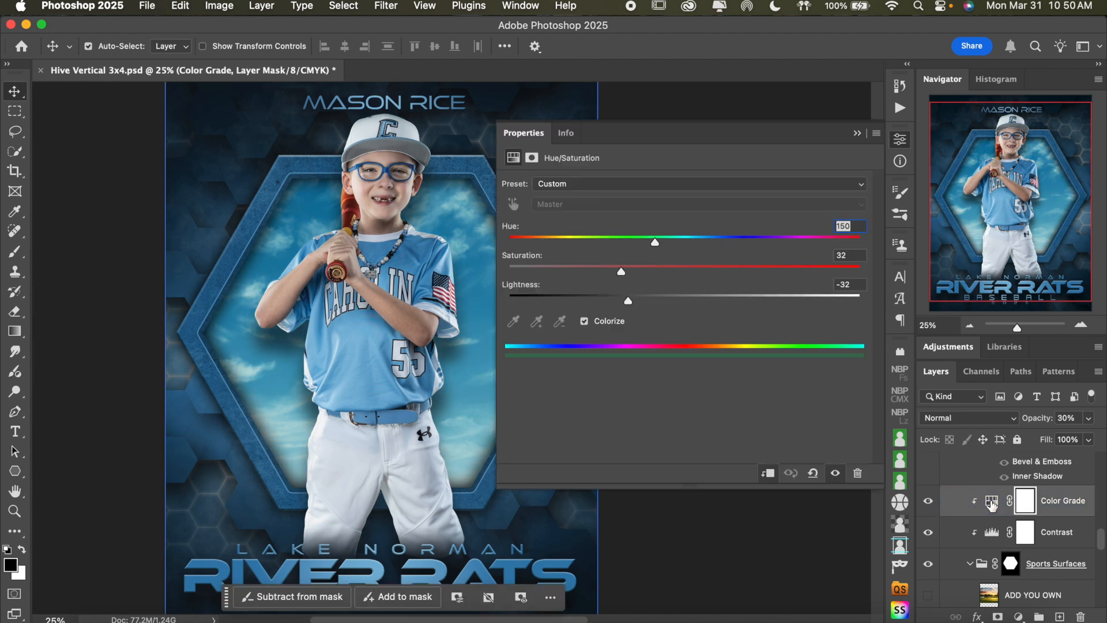
{"action": "left_click", "coordinate": [747, 241]}
{"action": "left_click", "coordinate": [748, 242]}
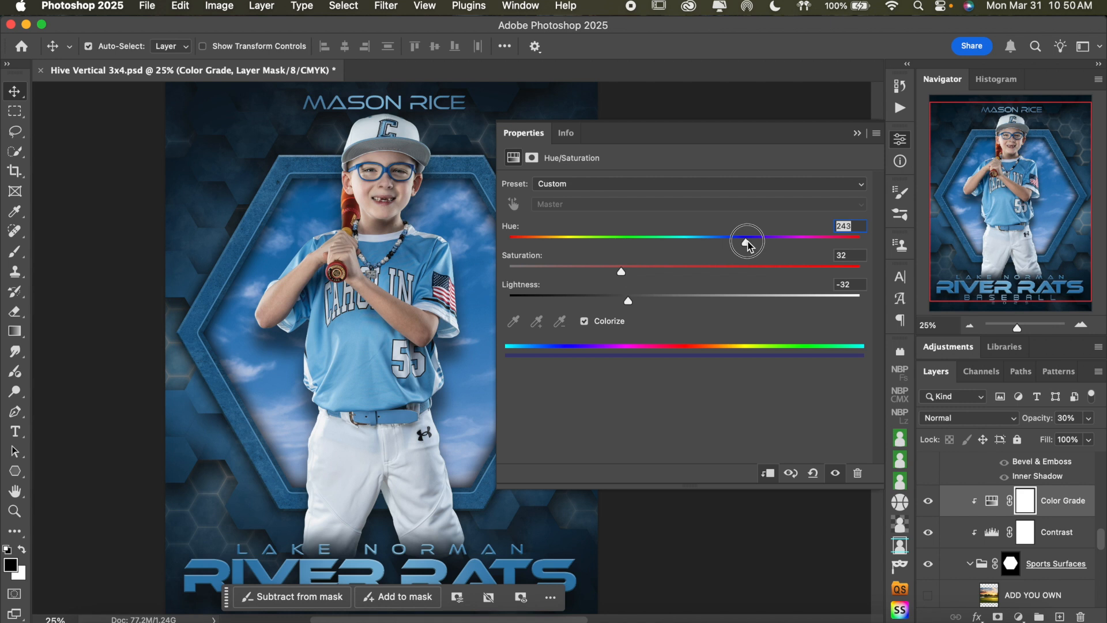
Set the Color Grade lightness to -21 and saturation to 17 for the clouds
{"action": "left_click", "coordinate": [687, 299]}
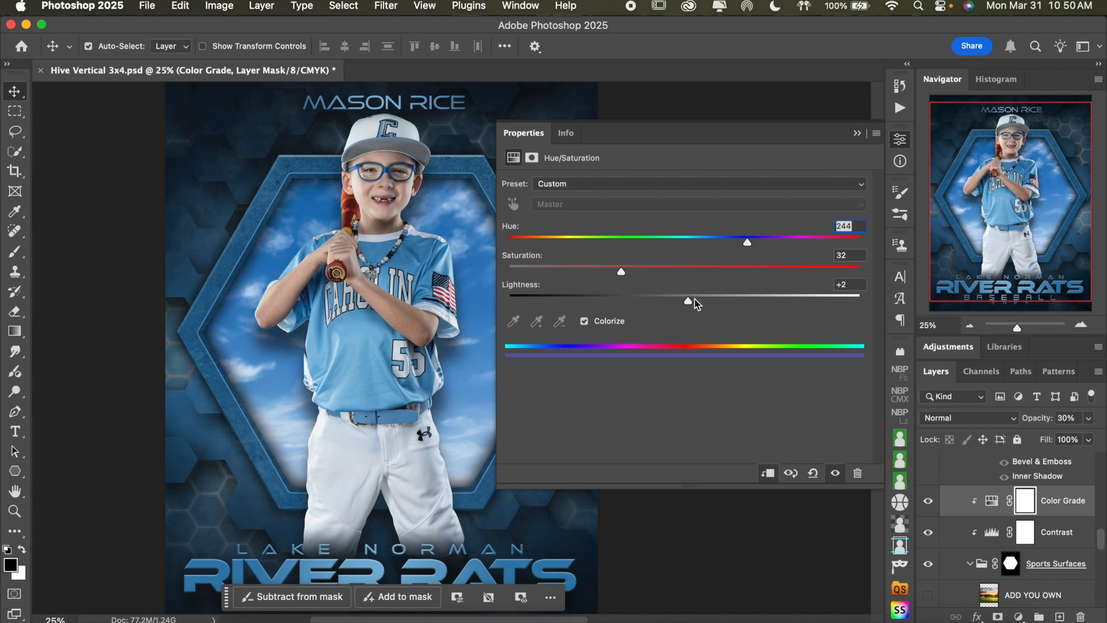
{"action": "left_click_drag", "start_coordinate": [651, 302], "coordinate": [637, 301]}
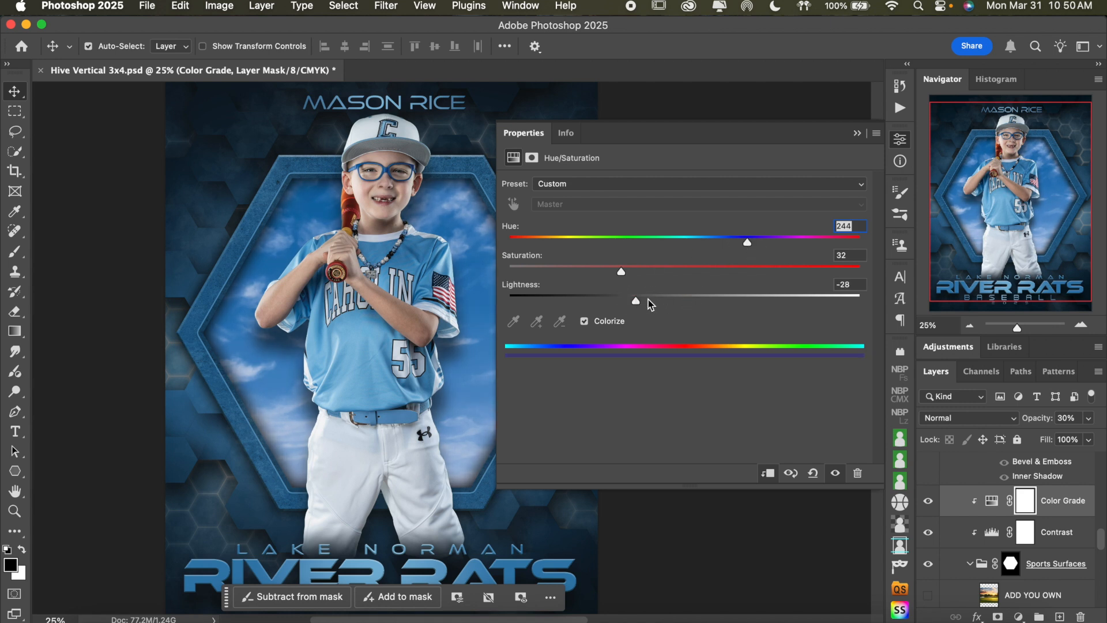
{"action": "left_click", "coordinate": [555, 266]}
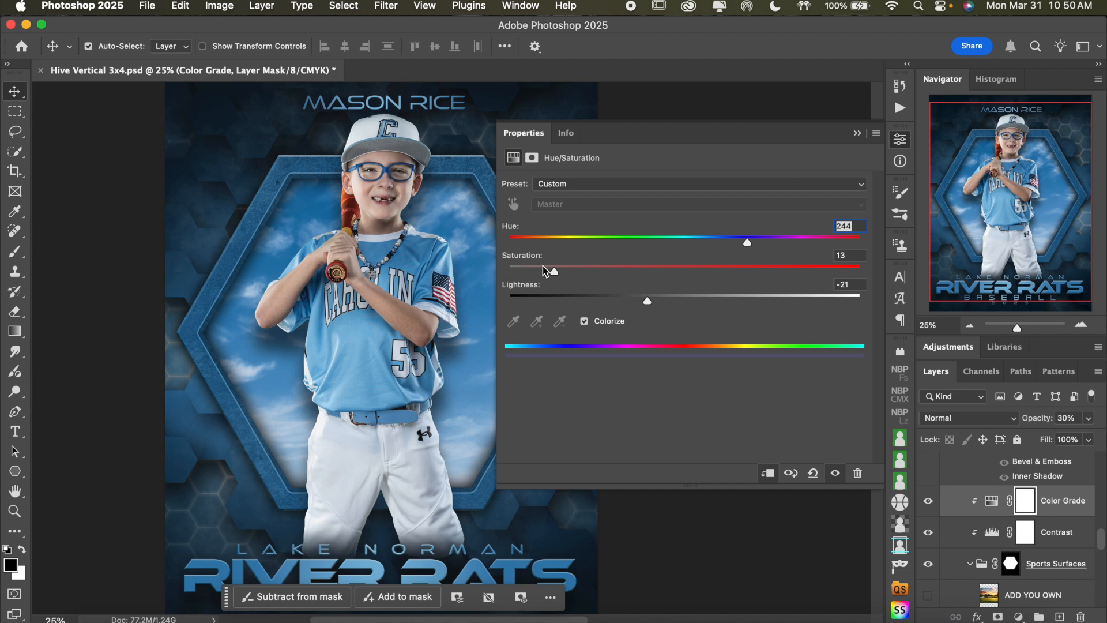
{"action": "left_click", "coordinate": [539, 266]}
{"action": "left_click_drag", "start_coordinate": [539, 269], "coordinate": [570, 277]}
Close the adjustment settings and compare the clouds with Color Grade hidden and shown, leaving it shown
{"action": "left_click", "coordinate": [902, 140]}
{"action": "left_click", "coordinate": [929, 501]}
{"action": "left_click", "coordinate": [930, 503]}
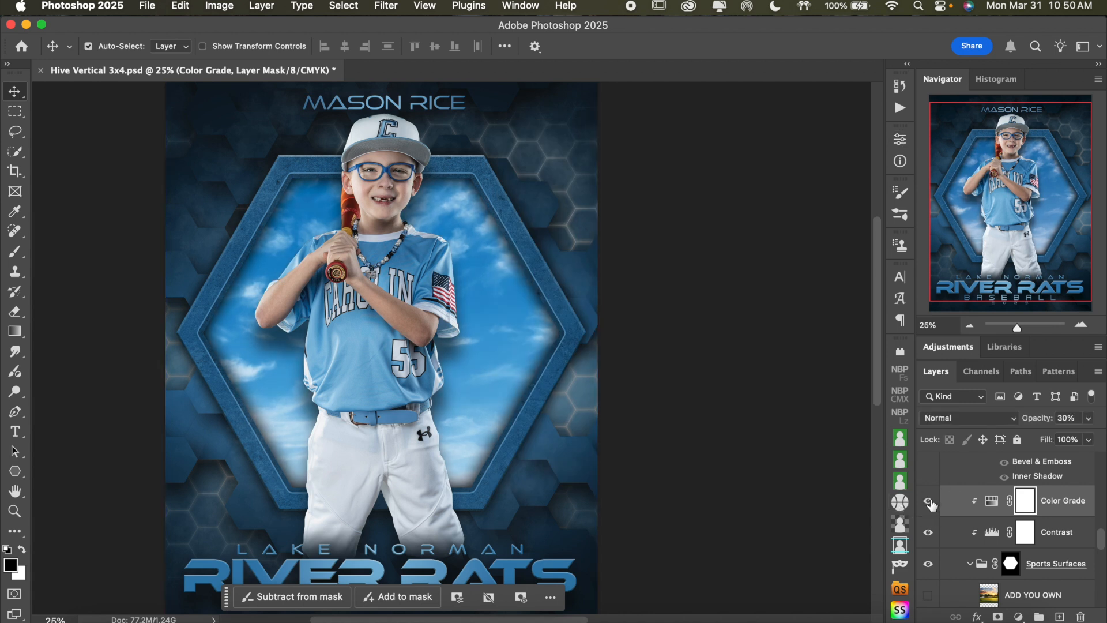
{"action": "left_click", "coordinate": [930, 503]}
{"action": "left_click", "coordinate": [930, 503]}
{"action": "left_click", "coordinate": [930, 503]}
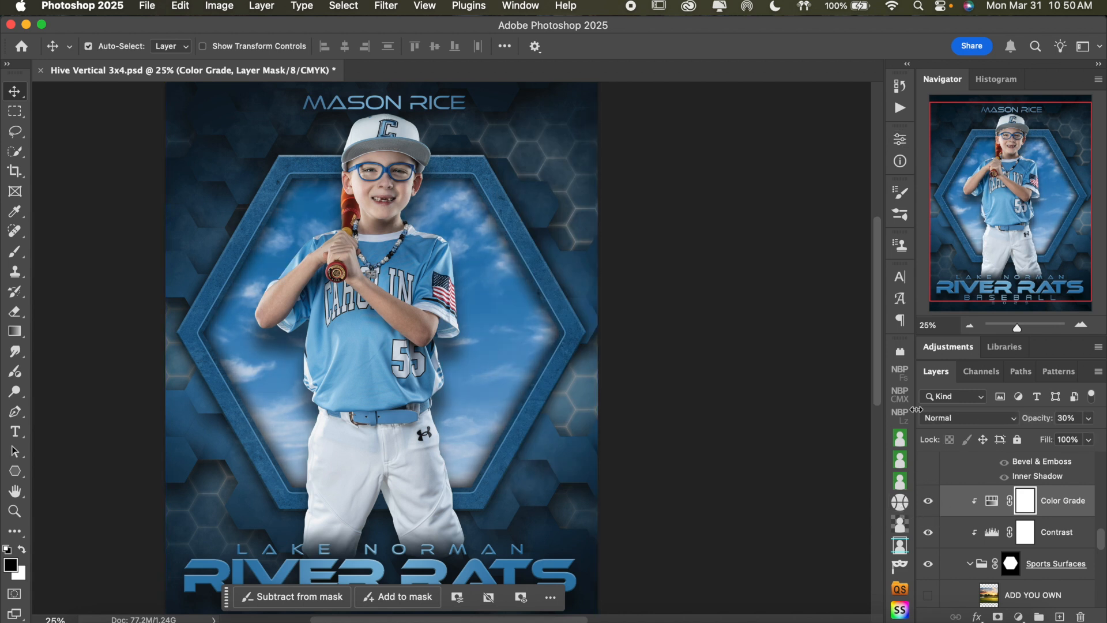
Hide the Clouds surface and show the Grass layer in the hexagon instead
{"action": "scroll", "coordinate": [807, 311], "scroll_direction": "down", "scroll_amount": 3}
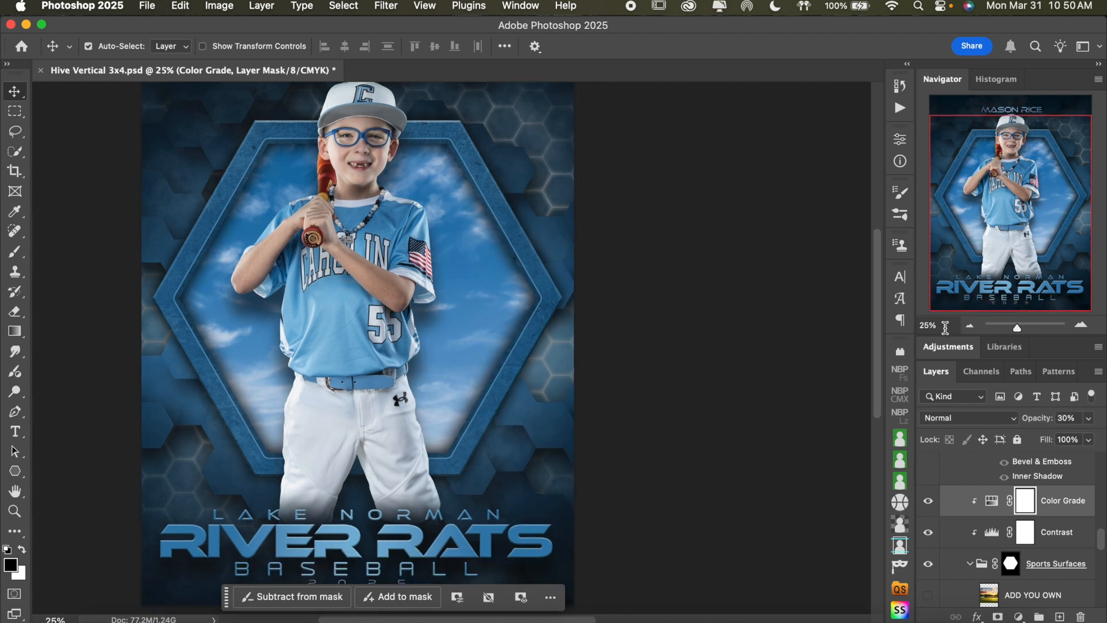
{"action": "scroll", "coordinate": [758, 344], "scroll_direction": "down", "scroll_amount": 2}
{"action": "scroll", "coordinate": [759, 344], "scroll_direction": "up", "scroll_amount": 3}
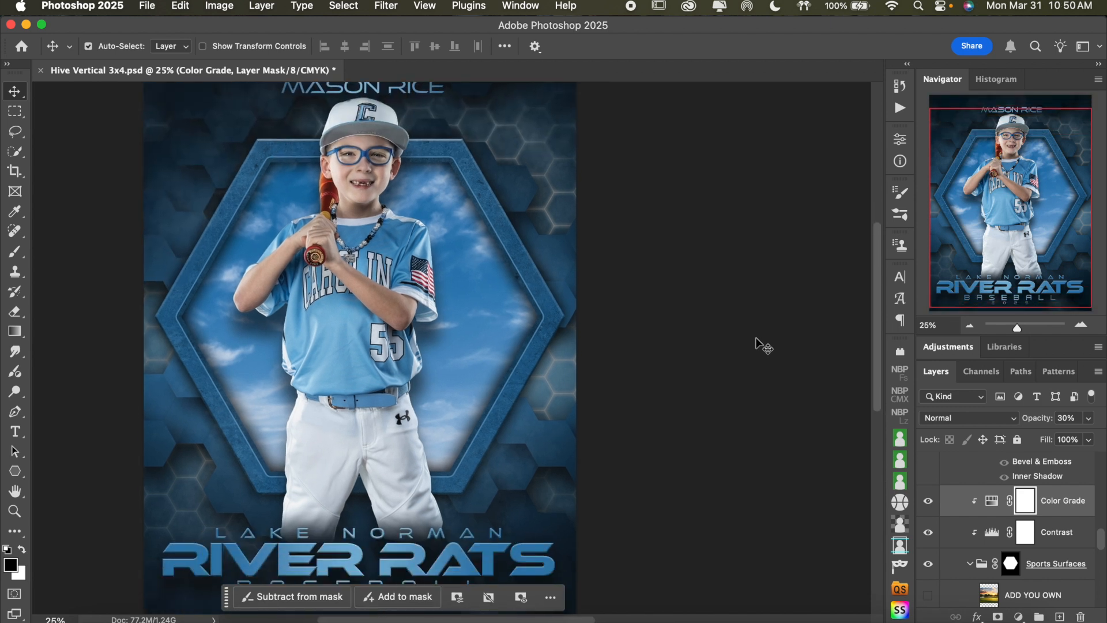
{"action": "left_click", "coordinate": [969, 326]}
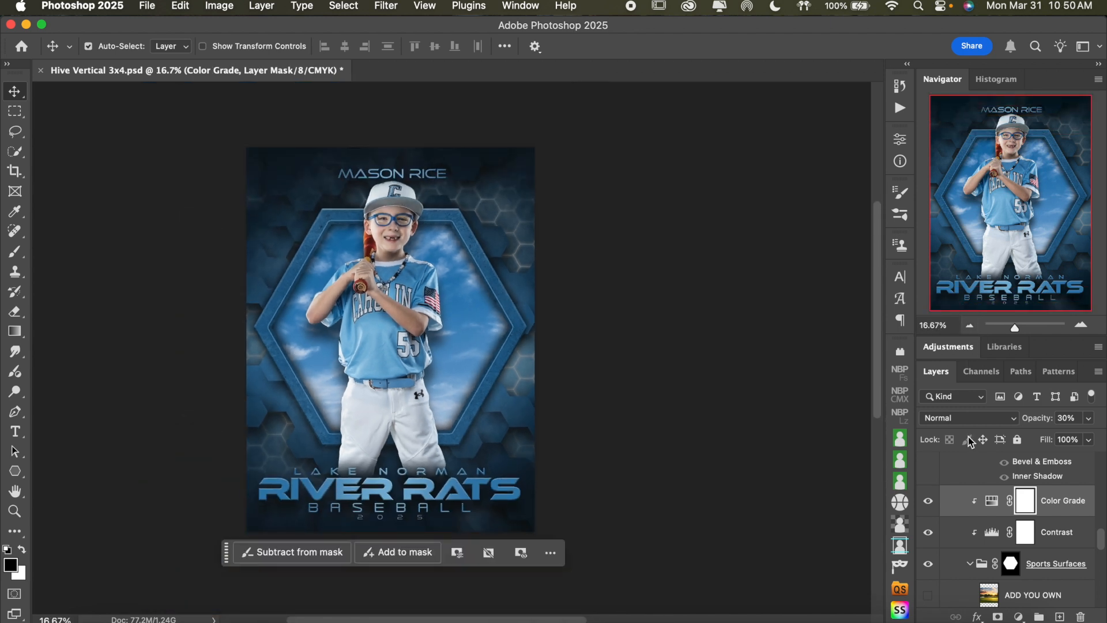
{"action": "scroll", "coordinate": [1048, 528], "scroll_direction": "down", "scroll_amount": 4}
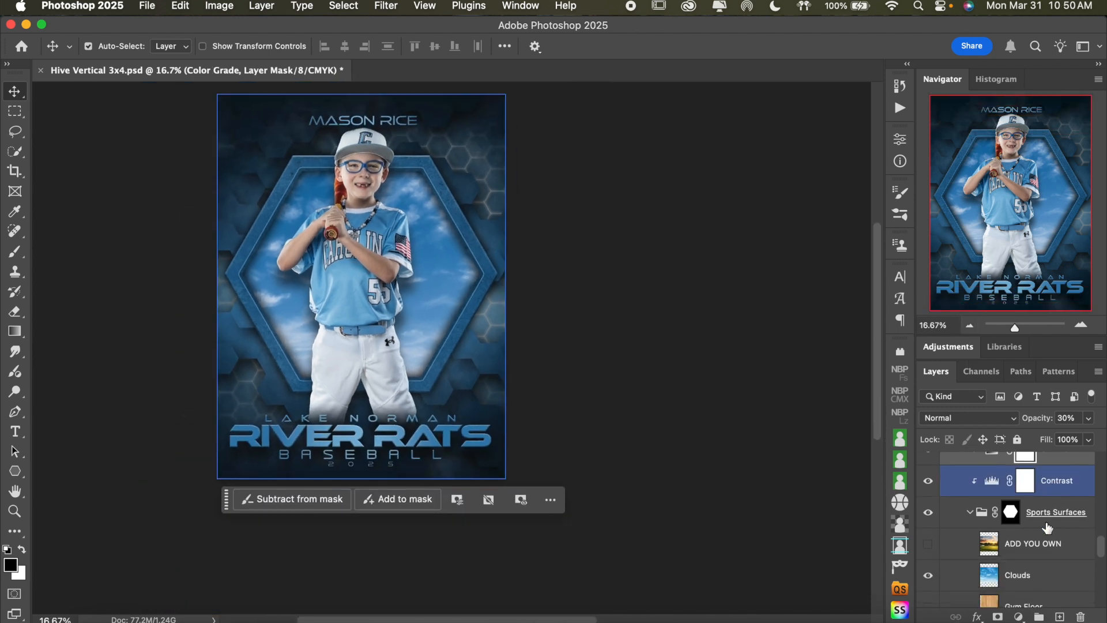
{"action": "left_click", "coordinate": [928, 492]}
{"action": "scroll", "coordinate": [926, 542], "scroll_direction": "down", "scroll_amount": 3}
{"action": "left_click", "coordinate": [927, 542]}
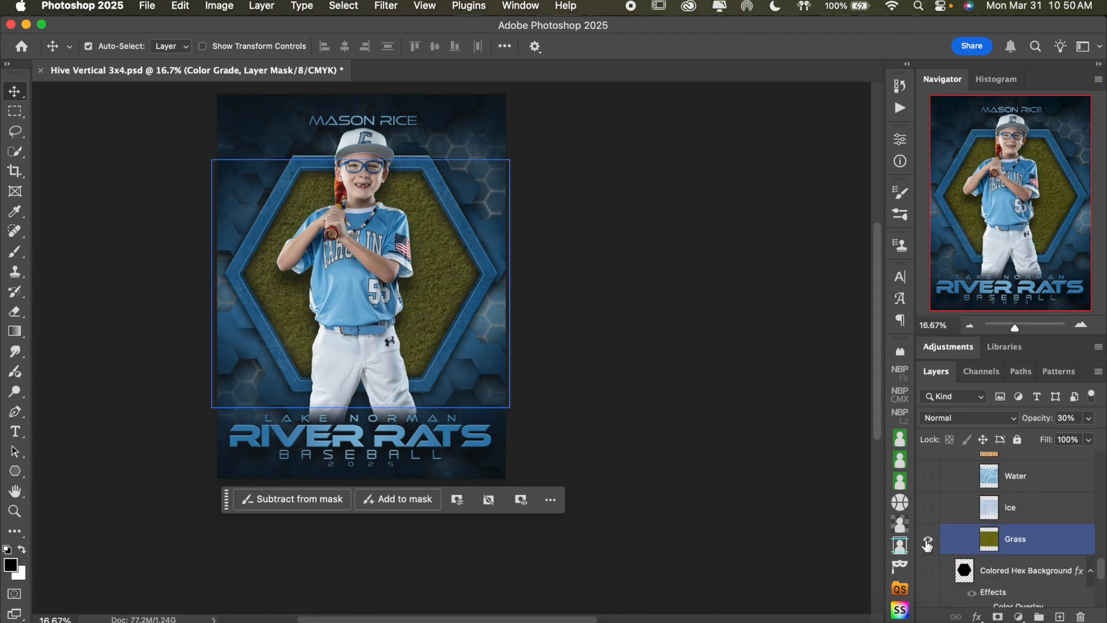
Raise the Color Grade adjustment layer's opacity to 100%
{"action": "scroll", "coordinate": [990, 535], "scroll_direction": "up", "scroll_amount": 3}
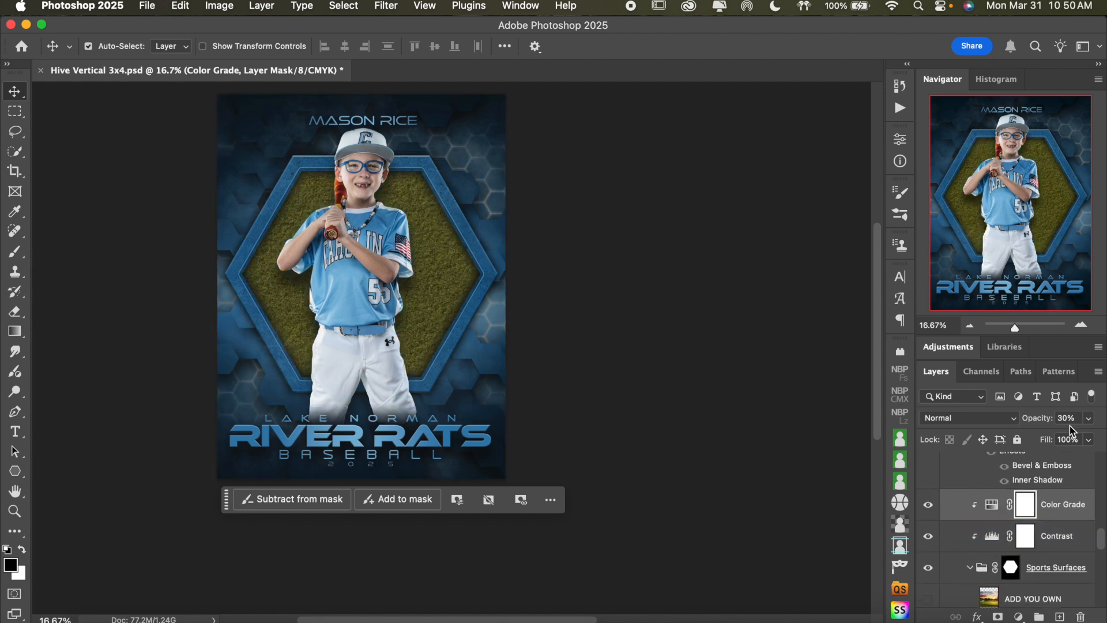
{"action": "left_click", "coordinate": [1089, 418]}
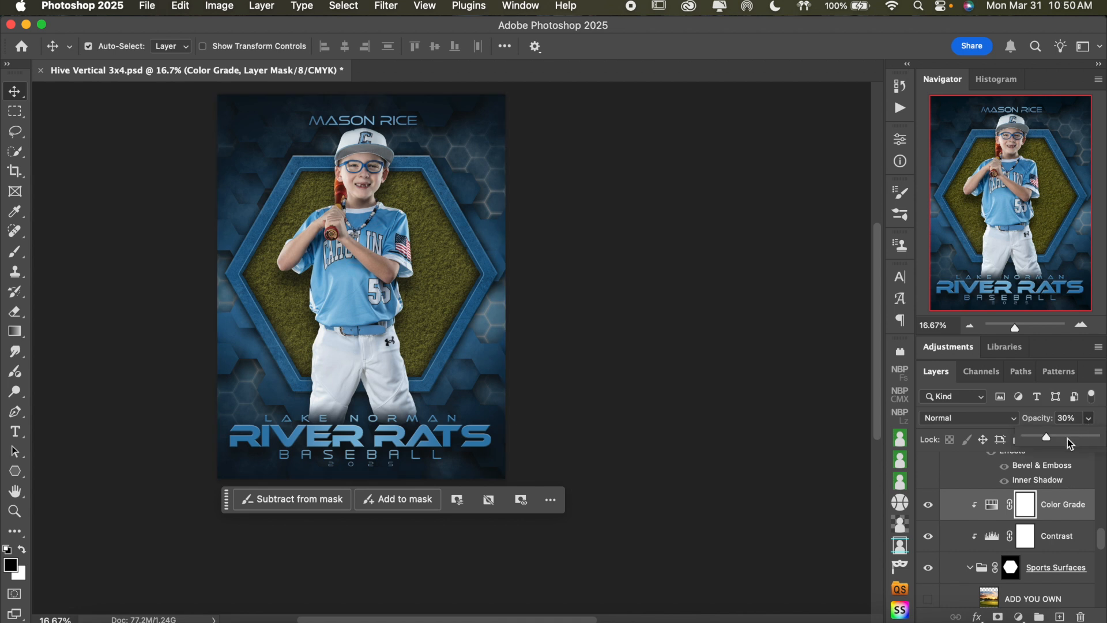
{"action": "left_click_drag", "start_coordinate": [1051, 443], "coordinate": [1097, 441]}
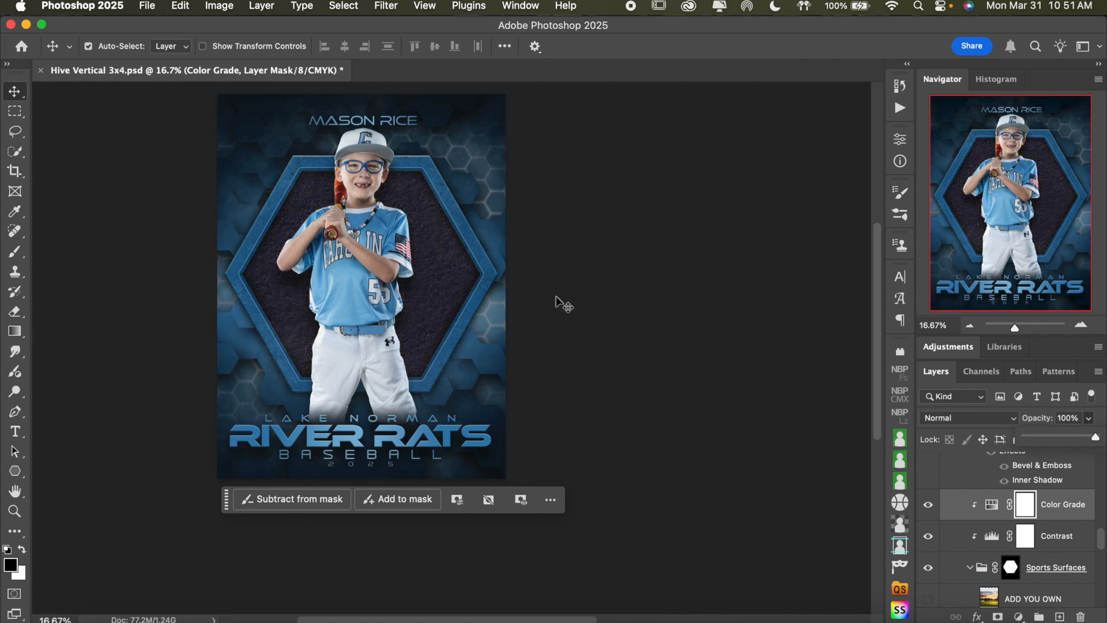
Reopen the Color Grade hue/saturation settings and set the lightness to +19 for the grass
{"action": "left_click", "coordinate": [992, 501]}
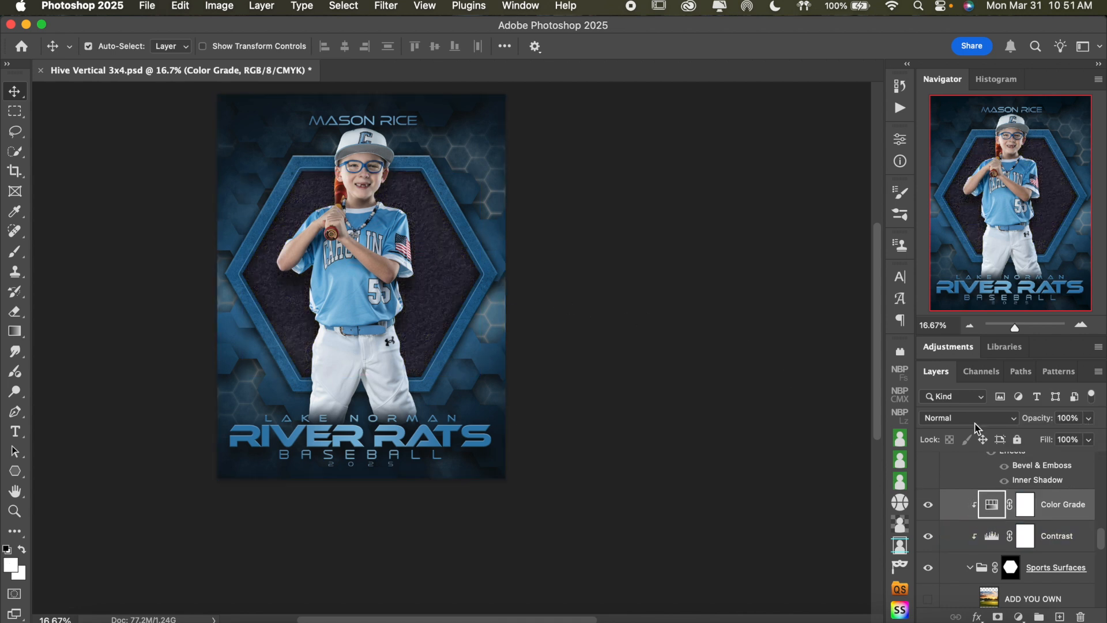
{"action": "double_click", "coordinate": [992, 502]}
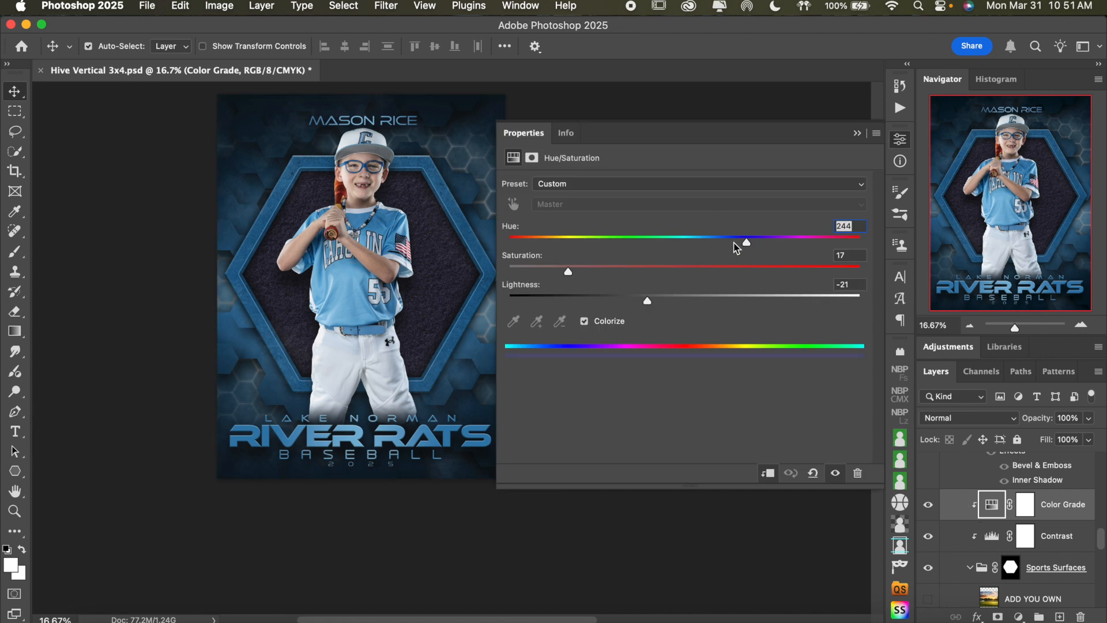
{"action": "double_click", "coordinate": [710, 300]}
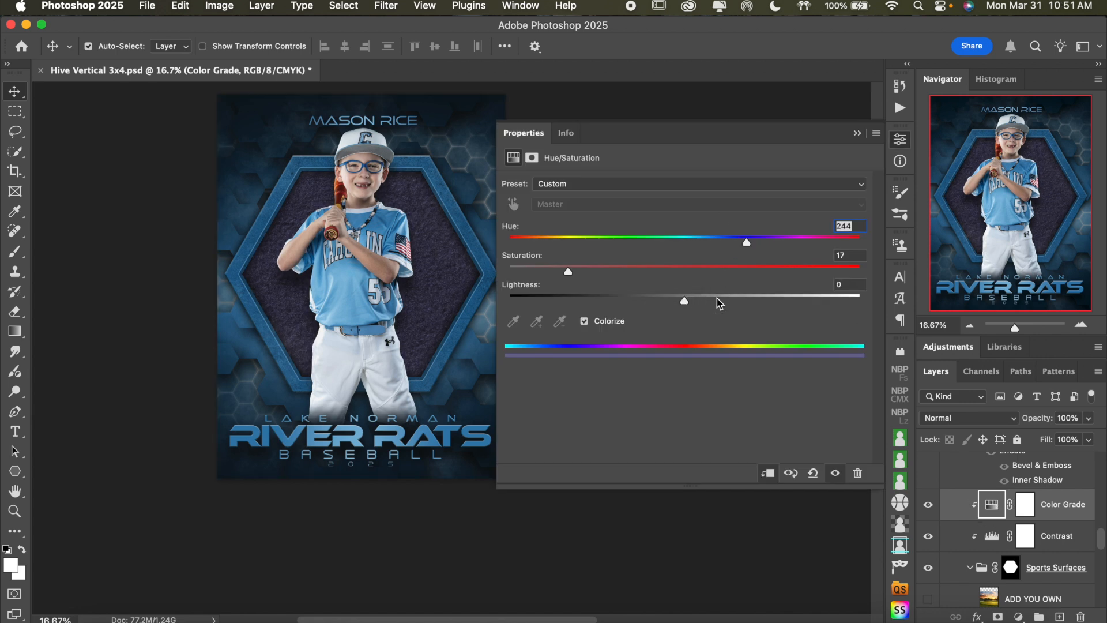
{"action": "left_click", "coordinate": [737, 296]}
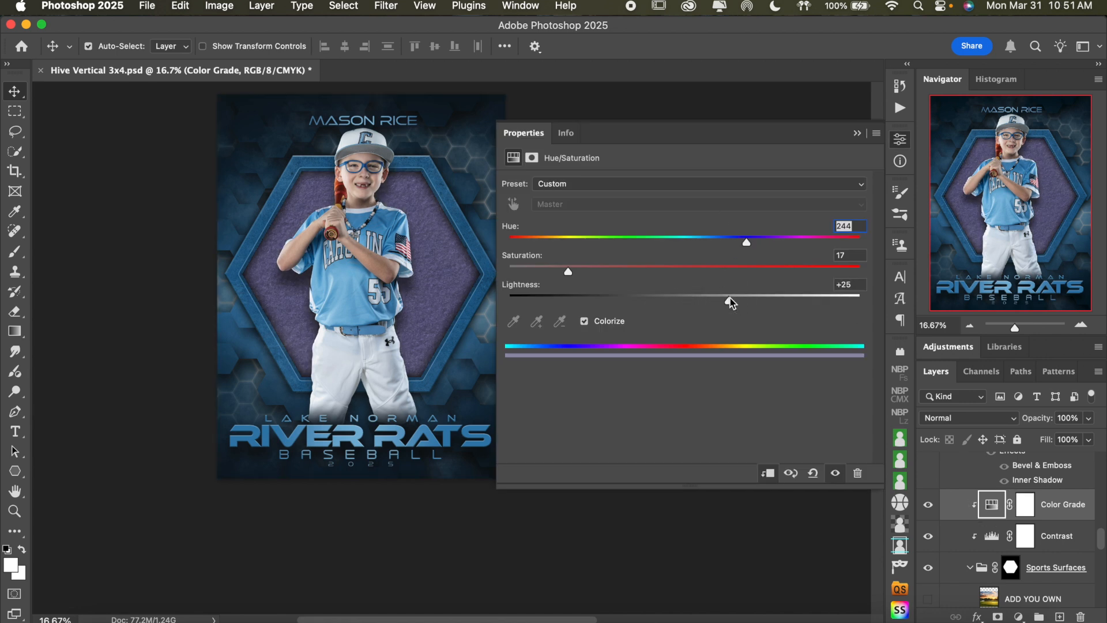
{"action": "left_click_drag", "start_coordinate": [720, 300], "coordinate": [702, 296]}
Try a stronger purple grade on the grass with saturation 34 and lightness +38
{"action": "left_click", "coordinate": [656, 266]}
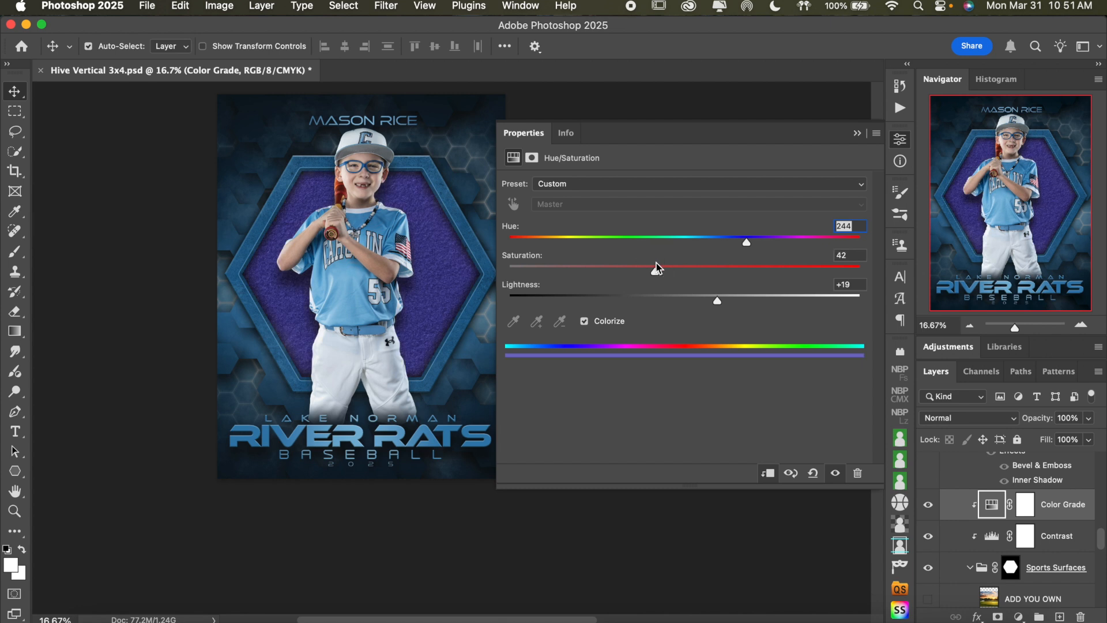
{"action": "double_click", "coordinate": [638, 266]}
{"action": "left_click", "coordinate": [618, 263]}
{"action": "double_click", "coordinate": [618, 267]}
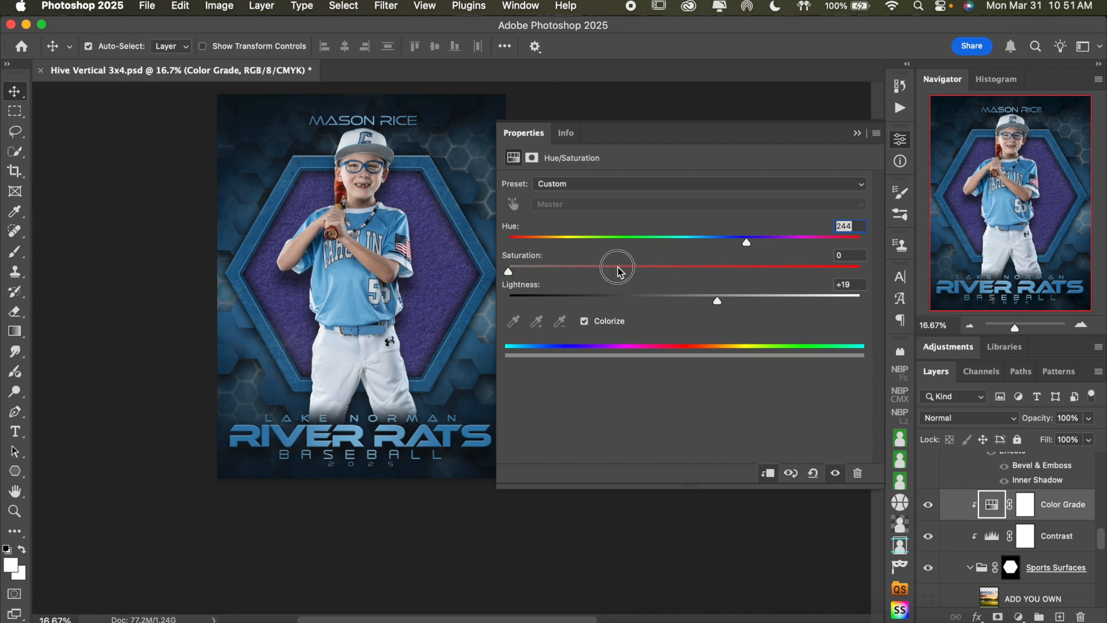
{"action": "left_click", "coordinate": [624, 267]}
{"action": "left_click_drag", "start_coordinate": [509, 273], "coordinate": [631, 280]}
{"action": "left_click_drag", "start_coordinate": [721, 301], "coordinate": [750, 304]}
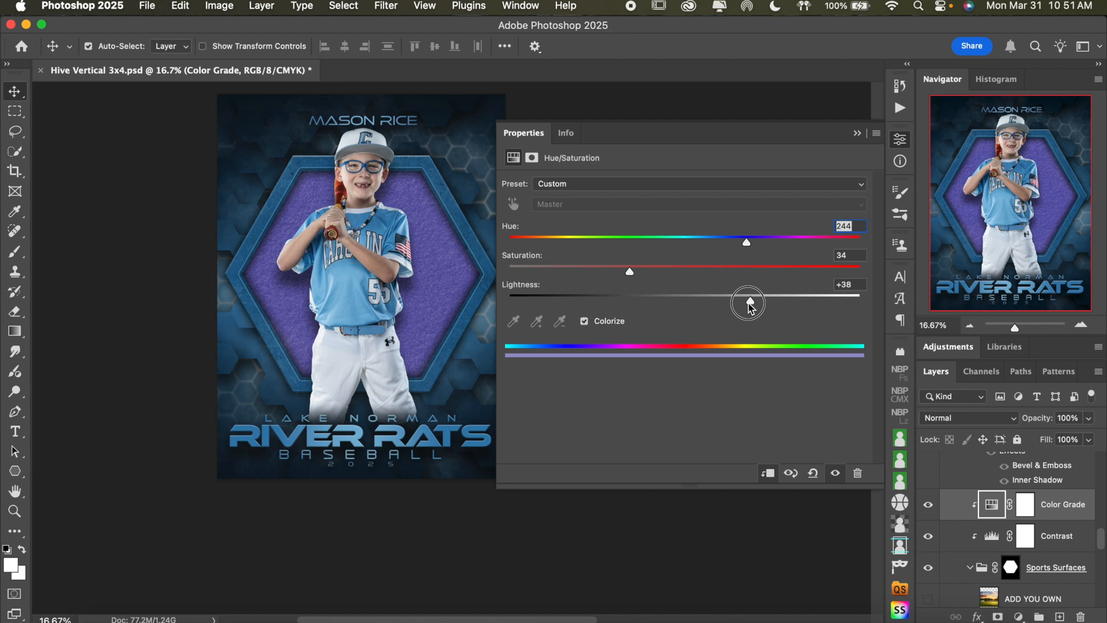
{"action": "left_click_drag", "start_coordinate": [749, 249], "coordinate": [741, 244]}
Reset the Color Grade hue/saturation settings and compare the grass with the adjustment hidden and shown, leaving it shown
{"action": "left_click", "coordinate": [813, 473]}
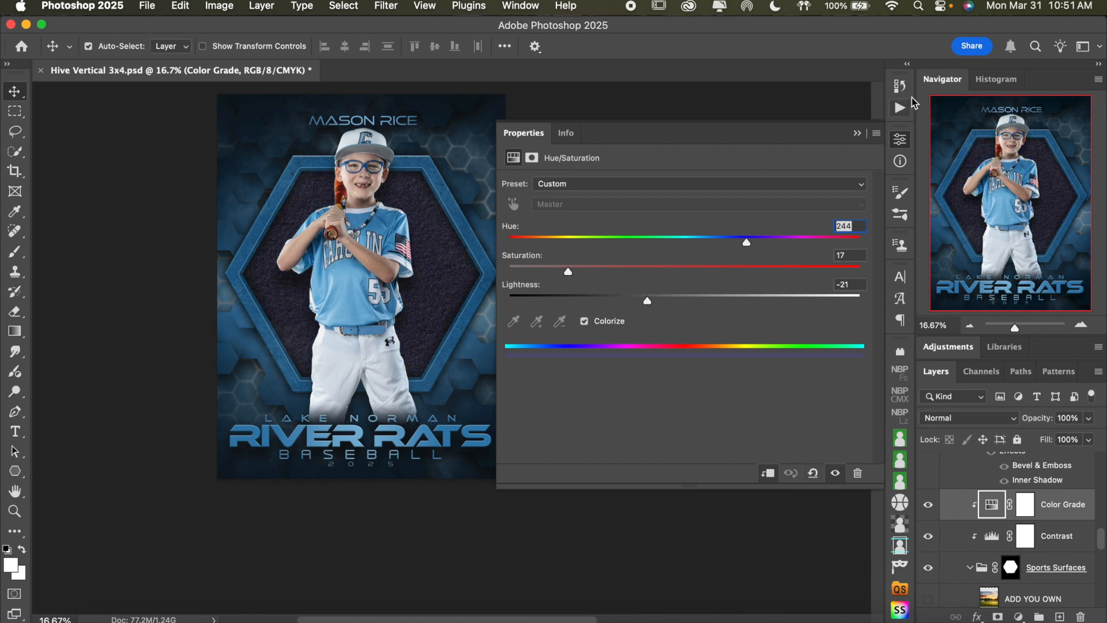
{"action": "left_click", "coordinate": [904, 141]}
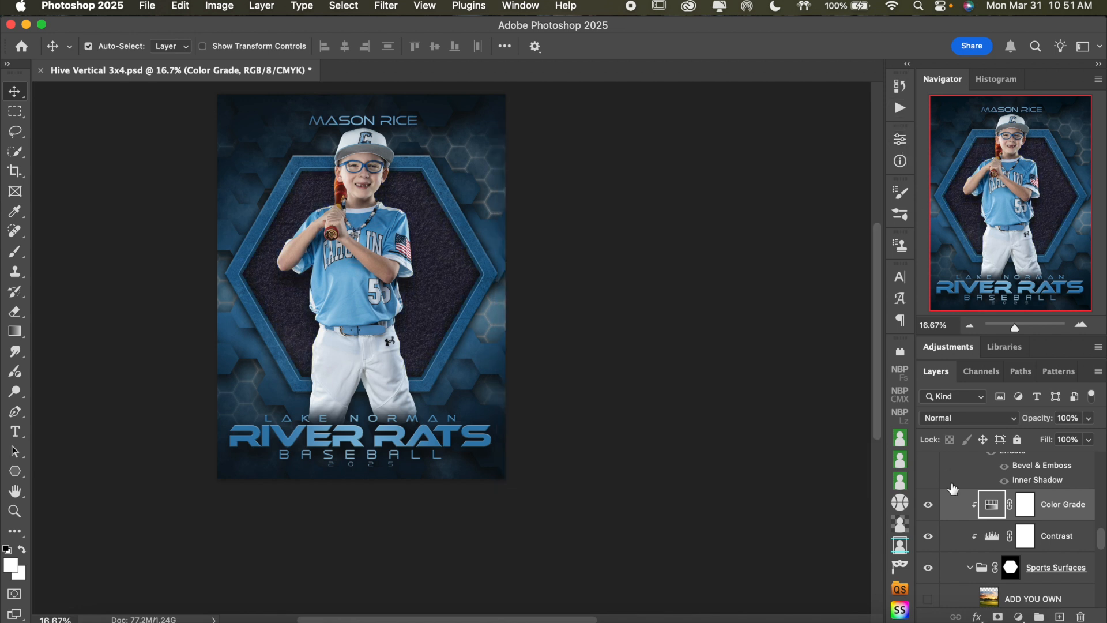
{"action": "left_click", "coordinate": [928, 505]}
{"action": "left_click", "coordinate": [1055, 545]}
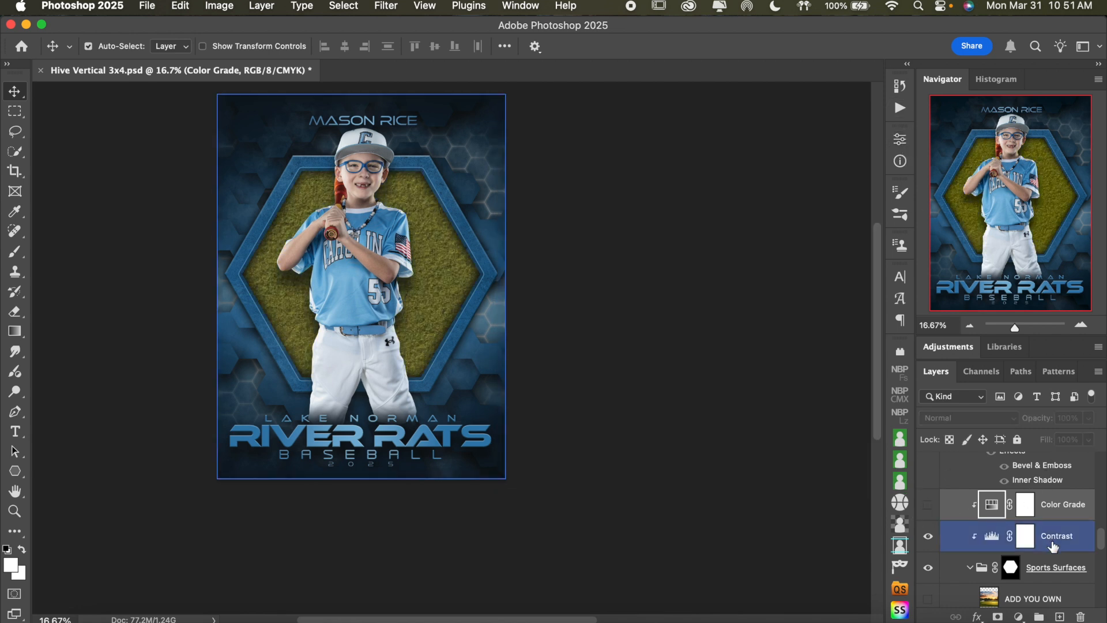
{"action": "left_click", "coordinate": [928, 505]}
Show the Clouds surface in the hexagon and hide the Grass layer
{"action": "scroll", "coordinate": [984, 519], "scroll_direction": "down", "scroll_amount": 5}
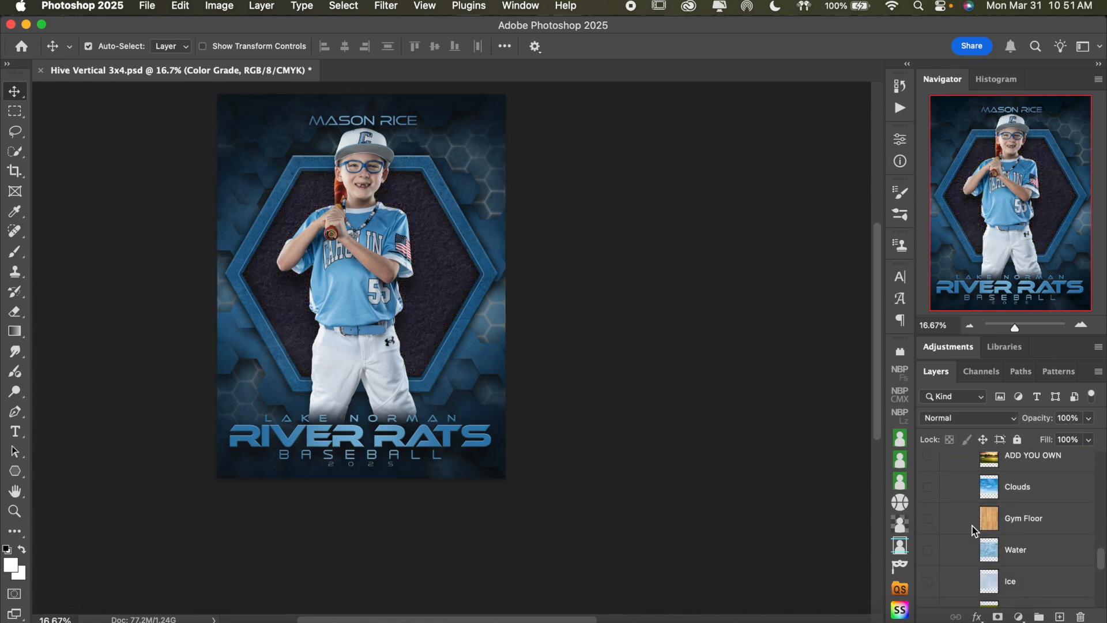
{"action": "left_click", "coordinate": [928, 489]}
{"action": "scroll", "coordinate": [974, 553], "scroll_direction": "down", "scroll_amount": 2}
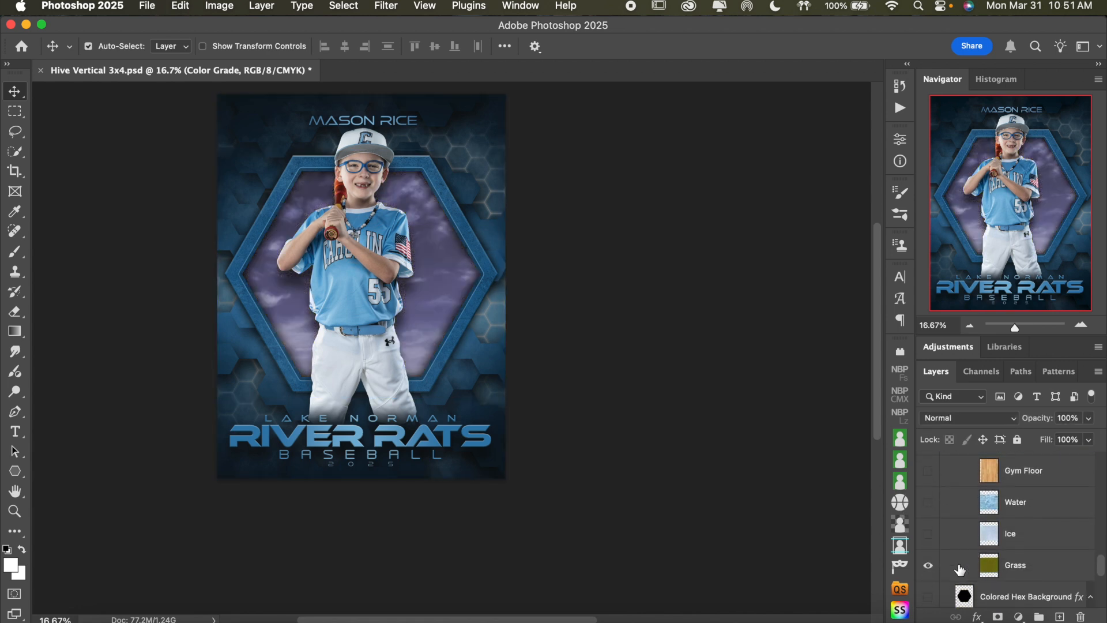
{"action": "left_click", "coordinate": [928, 566]}
Lower the Color Grade adjustment layer's opacity to 60% over the clouds
{"action": "key", "text": "super+equal"}
{"action": "scroll", "coordinate": [664, 280], "scroll_direction": "up", "scroll_amount": 3}
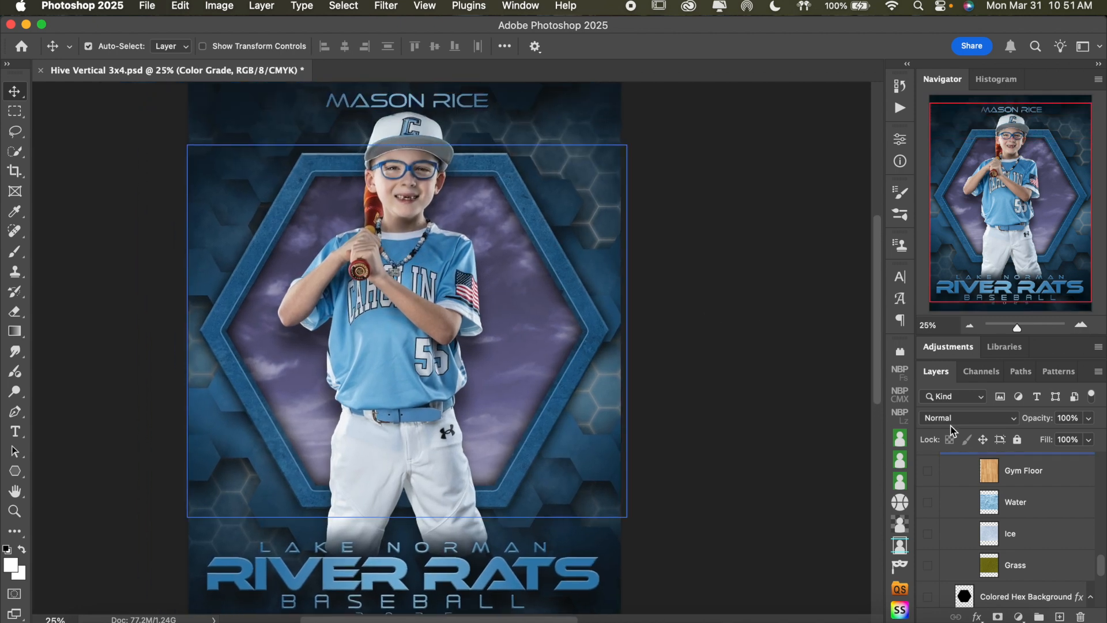
{"action": "scroll", "coordinate": [1066, 504], "scroll_direction": "up", "scroll_amount": 4}
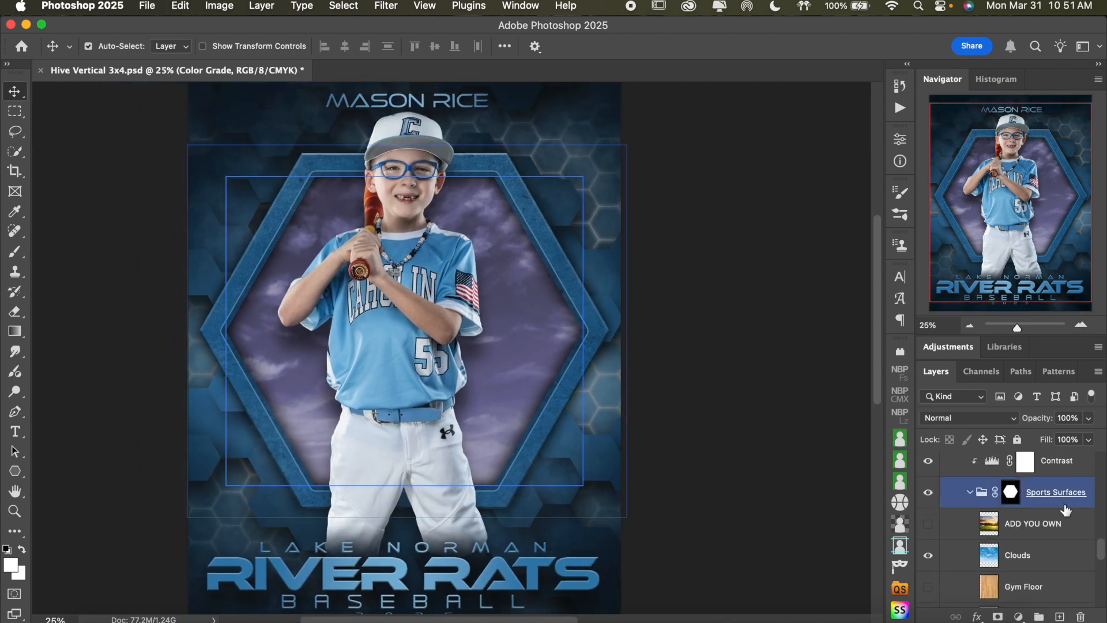
{"action": "scroll", "coordinate": [1058, 528], "scroll_direction": "up", "scroll_amount": 3}
{"action": "left_click", "coordinate": [1089, 419]}
{"action": "left_click", "coordinate": [1089, 419]}
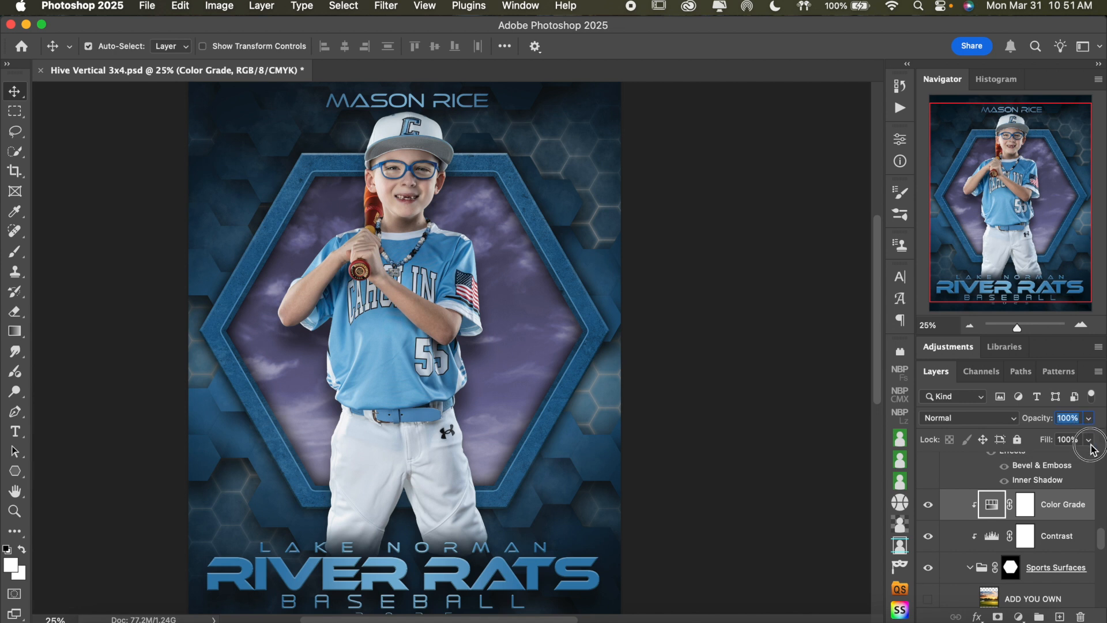
{"action": "left_click", "coordinate": [1089, 440]}
{"action": "left_click", "coordinate": [1089, 418]}
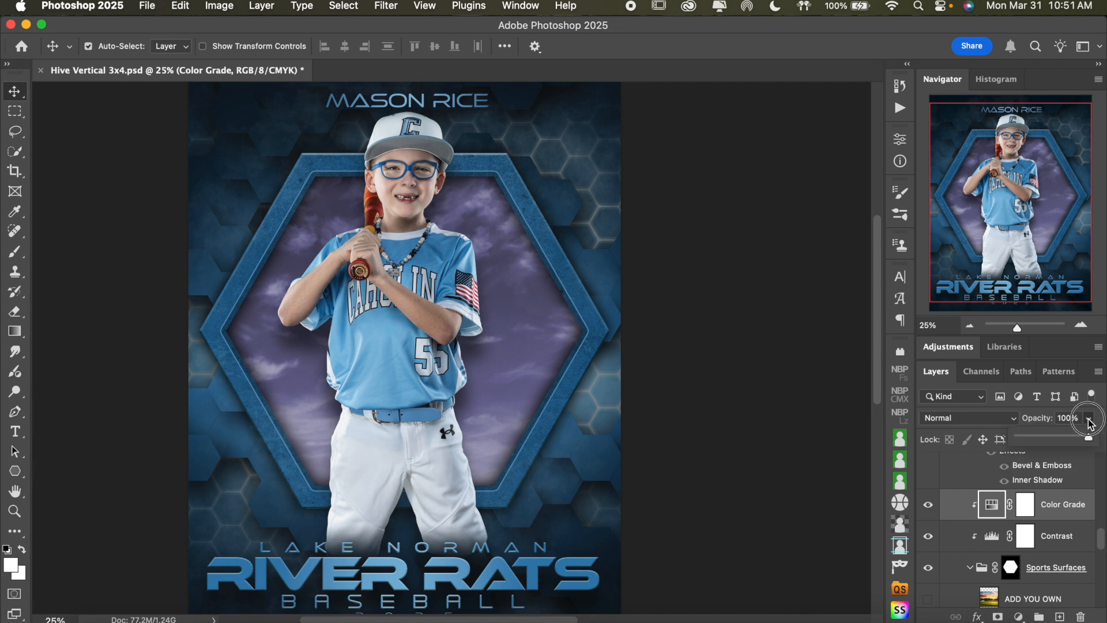
{"action": "left_click", "coordinate": [1059, 438]}
{"action": "left_click_drag", "start_coordinate": [1059, 438], "coordinate": [1062, 438]}
{"action": "left_click", "coordinate": [970, 326]}
{"action": "left_click", "coordinate": [970, 325]}
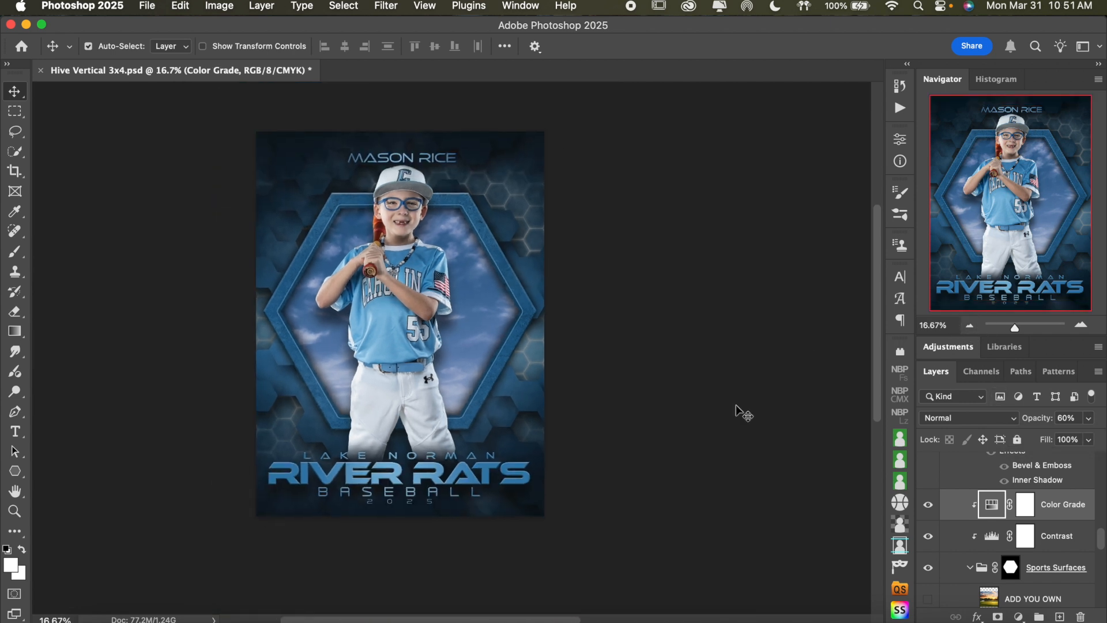
Collapse the Center Hex Backgrounds (Optional) group and look over the layer groups around HEX, leaving HEX expanded
{"action": "scroll", "coordinate": [1055, 513], "scroll_direction": "down", "scroll_amount": 1}
{"action": "scroll", "coordinate": [1055, 512], "scroll_direction": "up", "scroll_amount": 4}
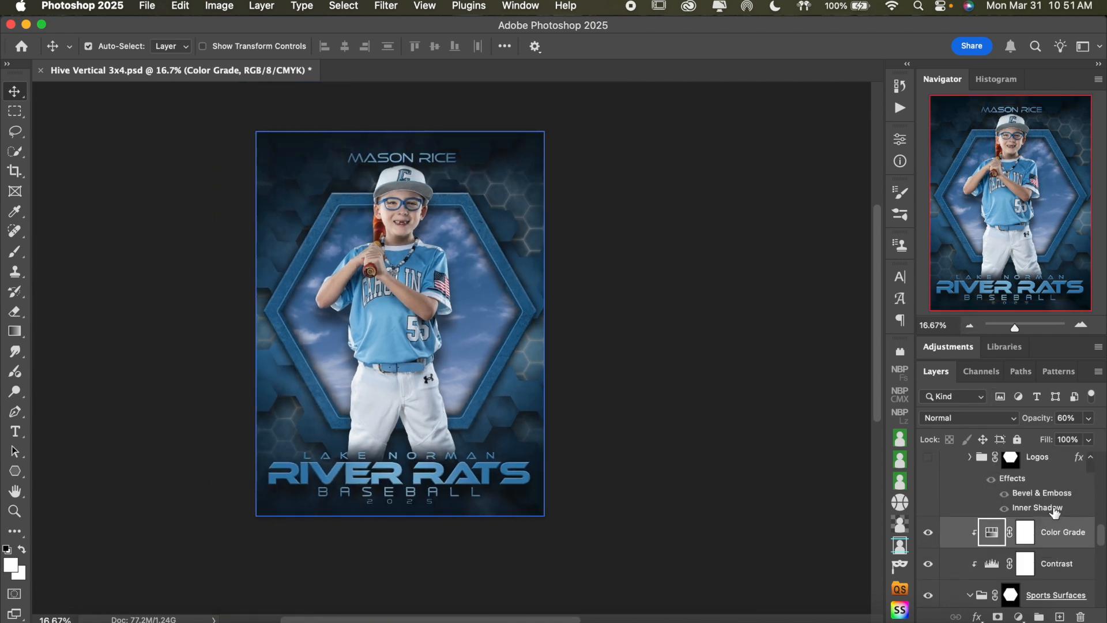
{"action": "left_click", "coordinate": [969, 482]}
{"action": "left_click", "coordinate": [957, 477]}
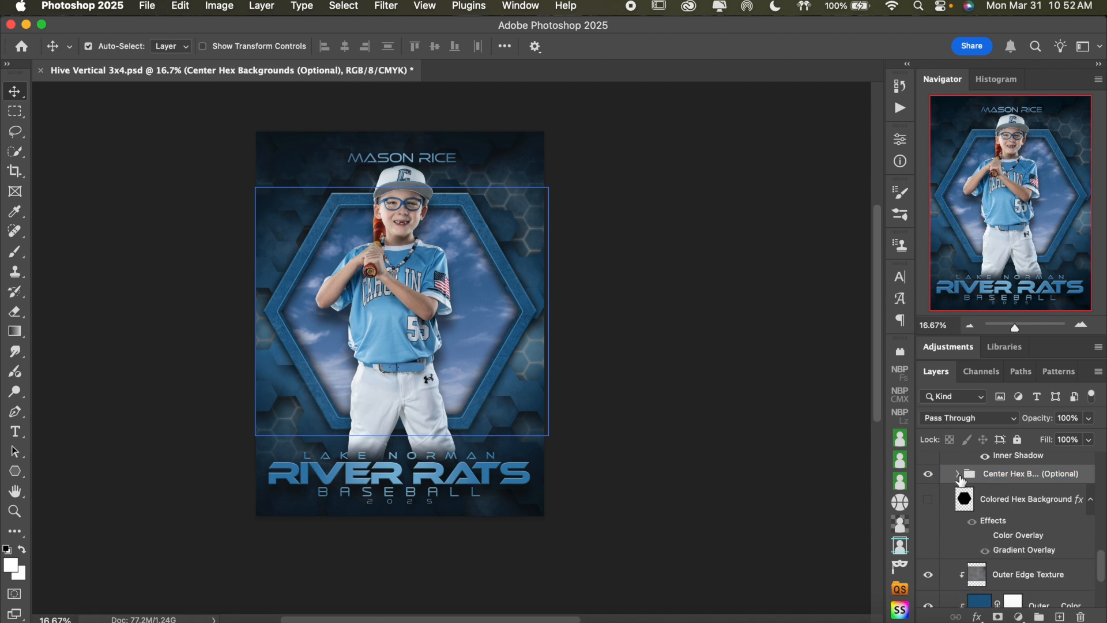
{"action": "scroll", "coordinate": [973, 488], "scroll_direction": "down", "scroll_amount": 3}
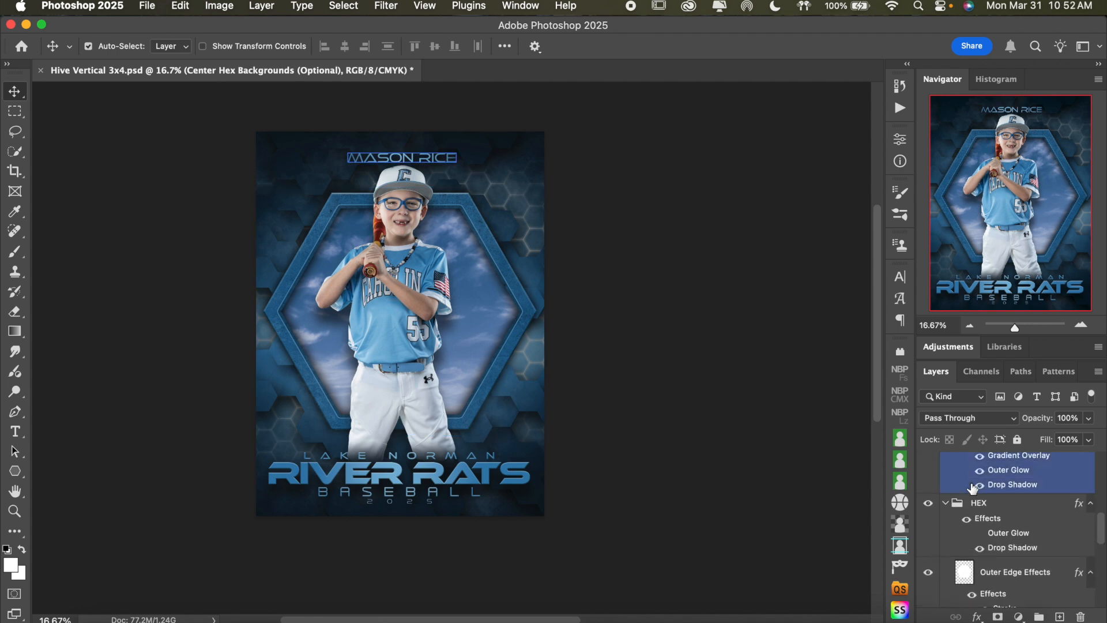
{"action": "left_click", "coordinate": [946, 506]}
{"action": "left_click", "coordinate": [946, 505]}
{"action": "left_click", "coordinate": [1025, 577]}
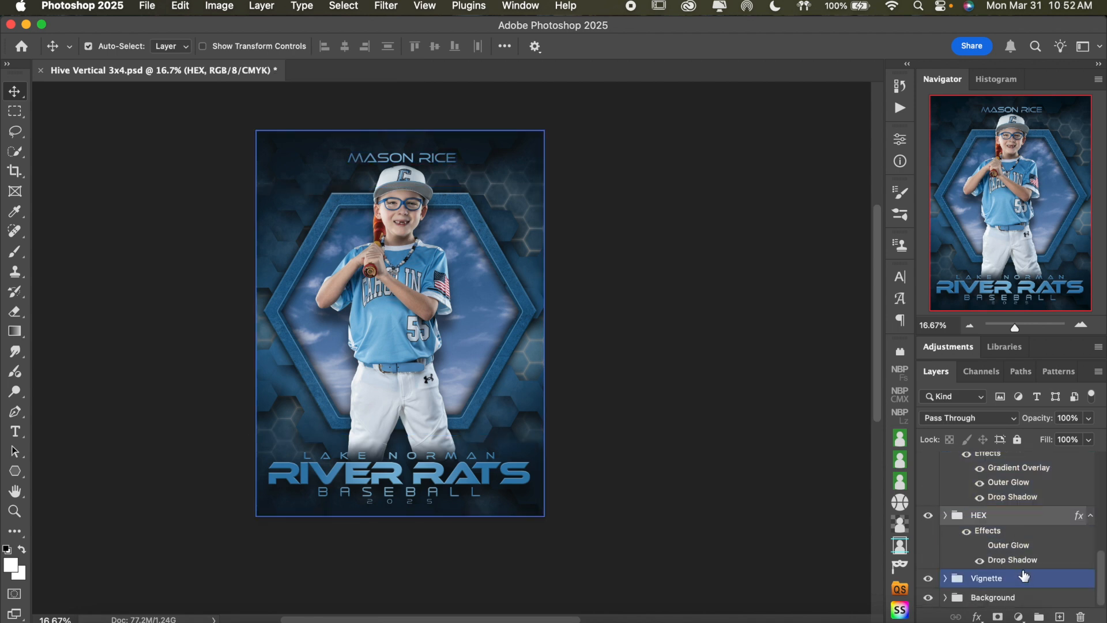
{"action": "left_click", "coordinate": [954, 547]}
{"action": "left_click", "coordinate": [946, 516]}
Compare the hexagon border with the Outer Edge Texture layer hidden and shown, leaving it shown
{"action": "scroll", "coordinate": [1008, 548], "scroll_direction": "down", "scroll_amount": 5}
{"action": "left_click", "coordinate": [1008, 549]}
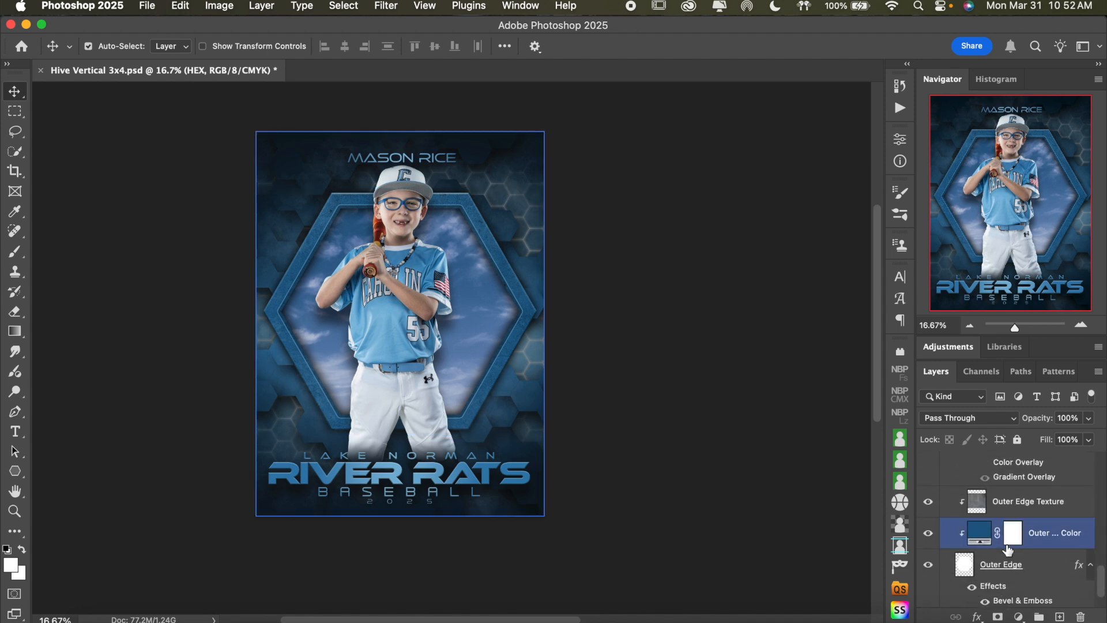
{"action": "scroll", "coordinate": [1008, 550], "scroll_direction": "down", "scroll_amount": 1}
{"action": "left_click", "coordinate": [929, 474]}
{"action": "left_click", "coordinate": [929, 474]}
{"action": "left_click", "coordinate": [1083, 326]}
{"action": "left_click", "coordinate": [1083, 326]}
Lower the Outer Edge Texture layer's opacity to 30% for a subtler texture on the hexagon border
{"action": "scroll", "coordinate": [770, 334], "scroll_direction": "up", "scroll_amount": 3}
{"action": "left_click", "coordinate": [1032, 499]}
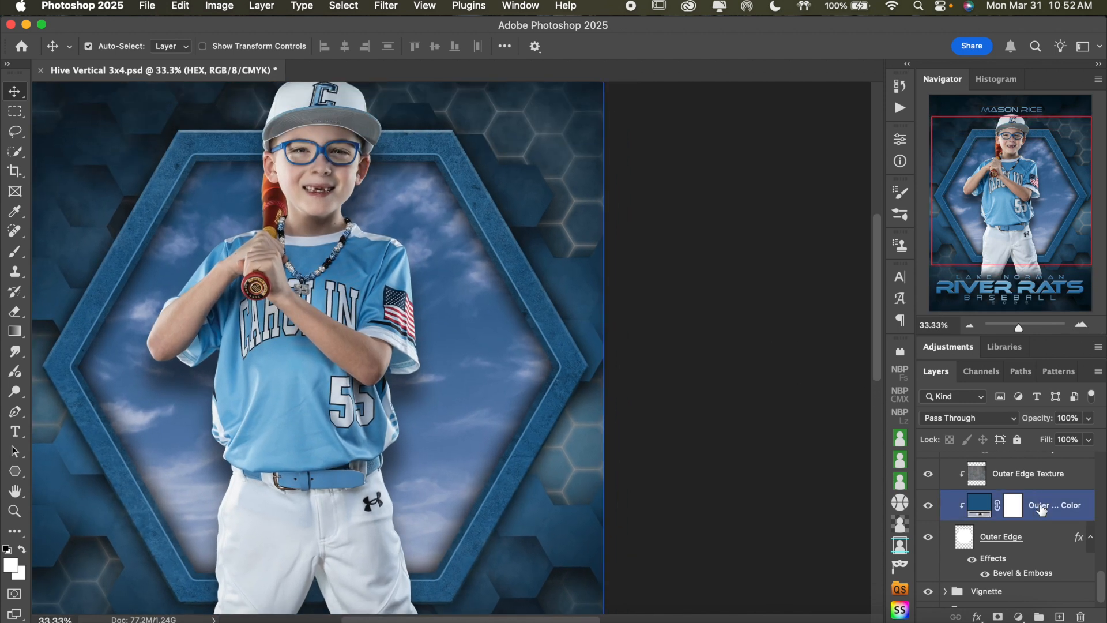
{"action": "scroll", "coordinate": [1061, 522], "scroll_direction": "up", "scroll_amount": 1}
{"action": "left_click", "coordinate": [1061, 515]}
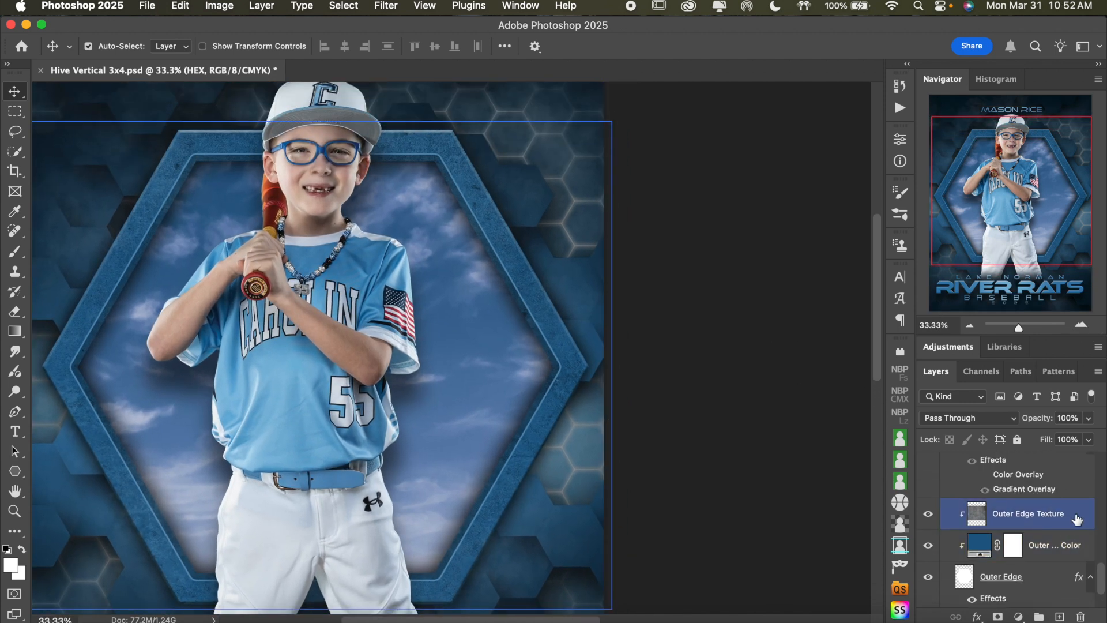
{"action": "left_click", "coordinate": [928, 519]}
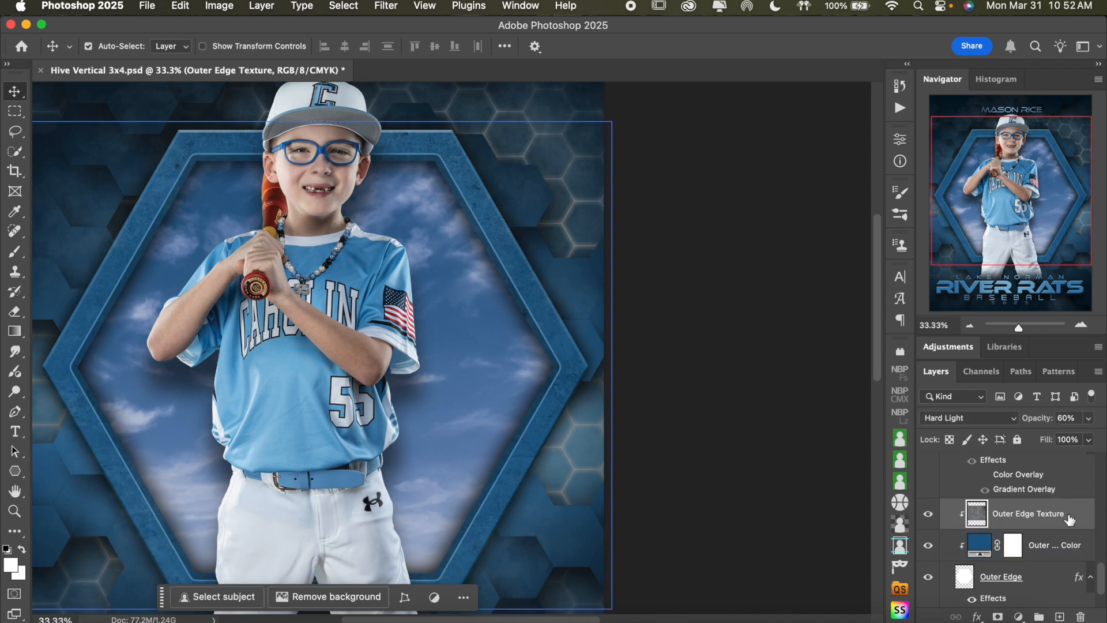
{"action": "left_click", "coordinate": [1090, 419]}
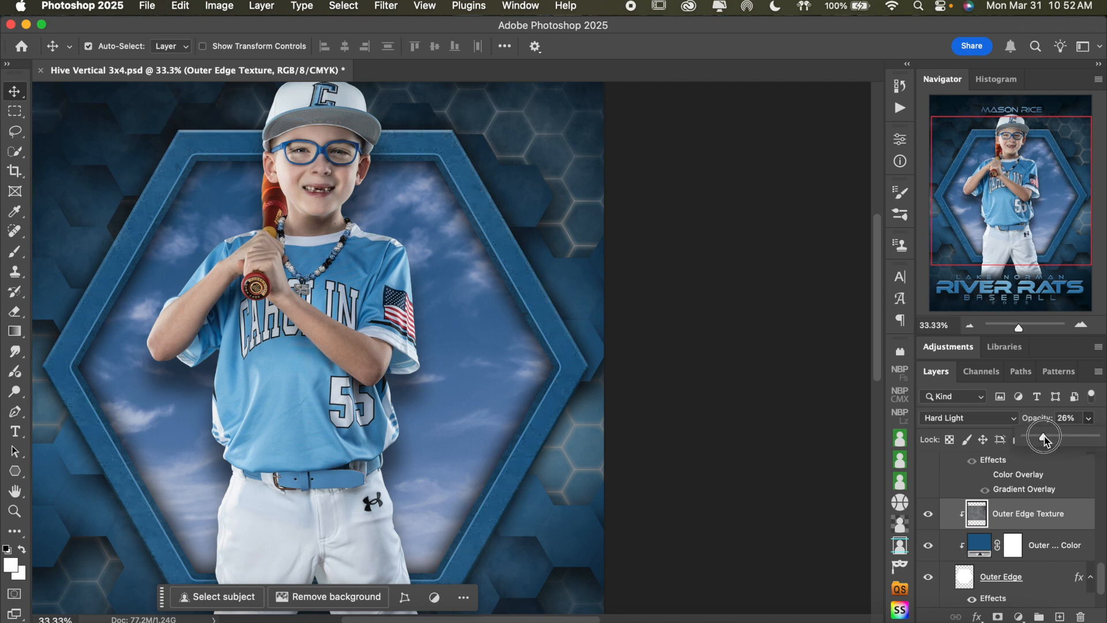
{"action": "left_click_drag", "start_coordinate": [1044, 436], "coordinate": [1047, 436]}
Compare the hexagon border with the Outer Edge layer and its Bevel & Emboss effect hidden and shown, leaving both on
{"action": "scroll", "coordinate": [1024, 532], "scroll_direction": "up", "scroll_amount": 1}
{"action": "scroll", "coordinate": [1024, 532], "scroll_direction": "up", "scroll_amount": 1}
{"action": "scroll", "coordinate": [1021, 534], "scroll_direction": "down", "scroll_amount": 3}
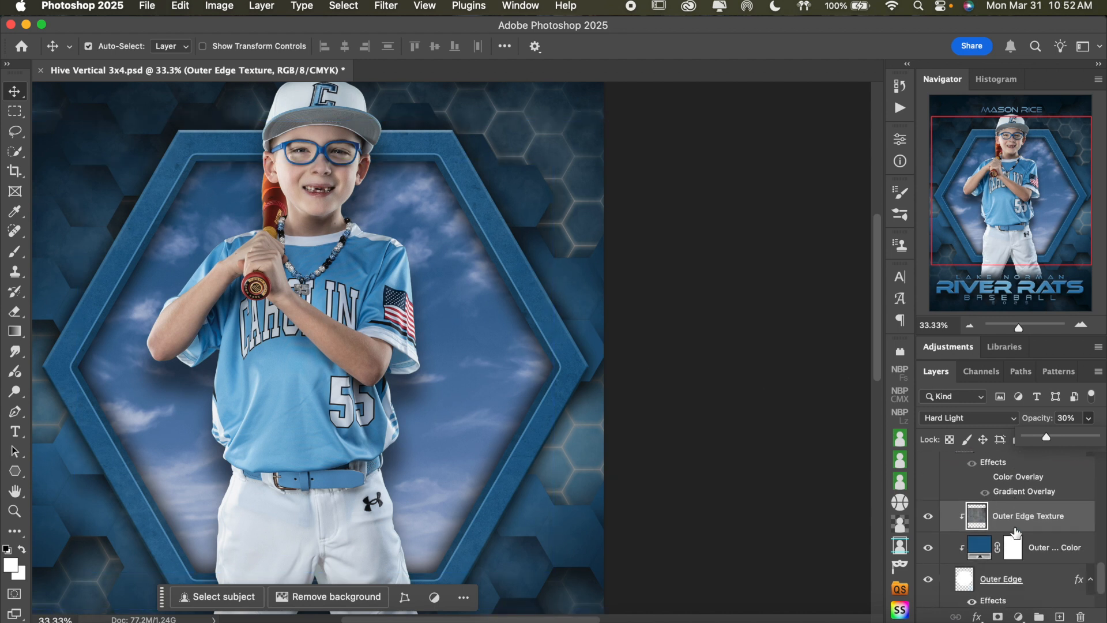
{"action": "left_click", "coordinate": [929, 524]}
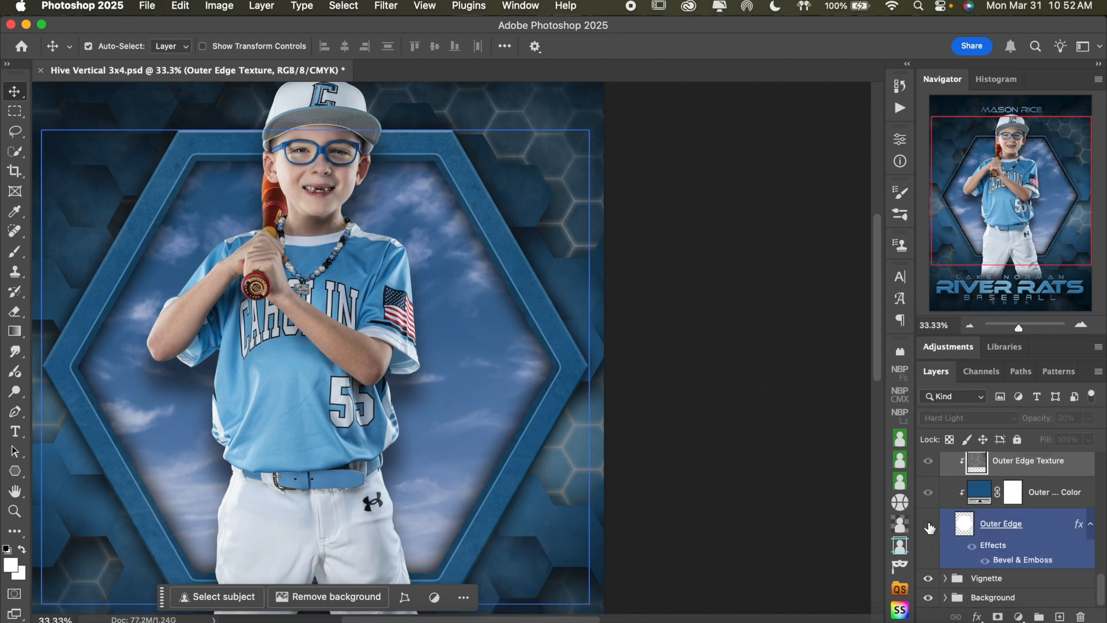
{"action": "left_click", "coordinate": [928, 524]}
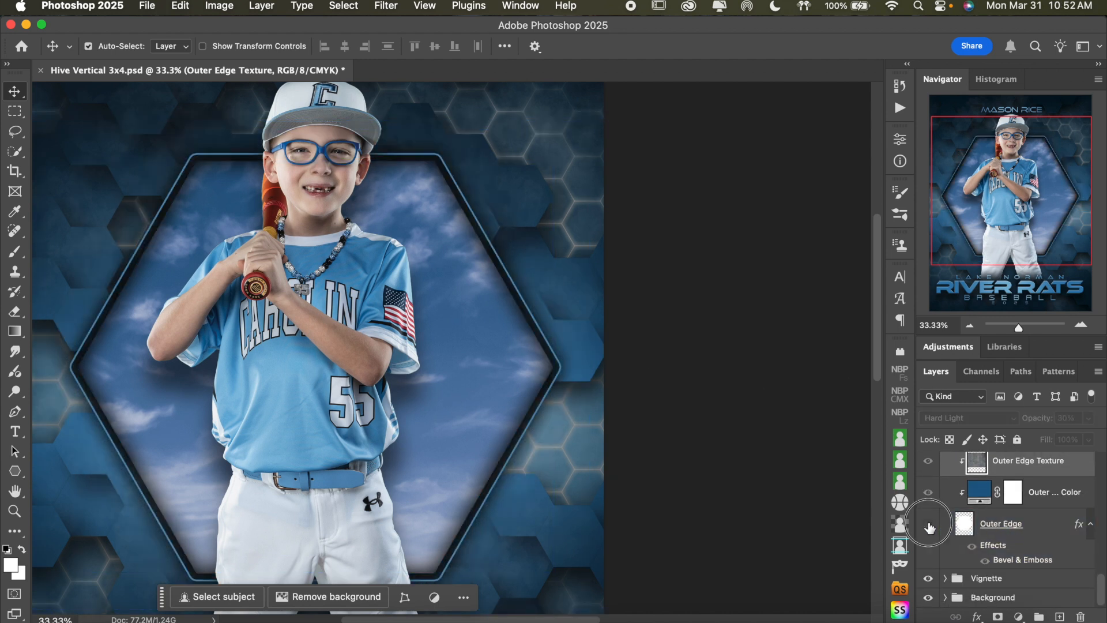
{"action": "left_click", "coordinate": [987, 562]}
{"action": "left_click", "coordinate": [987, 560]}
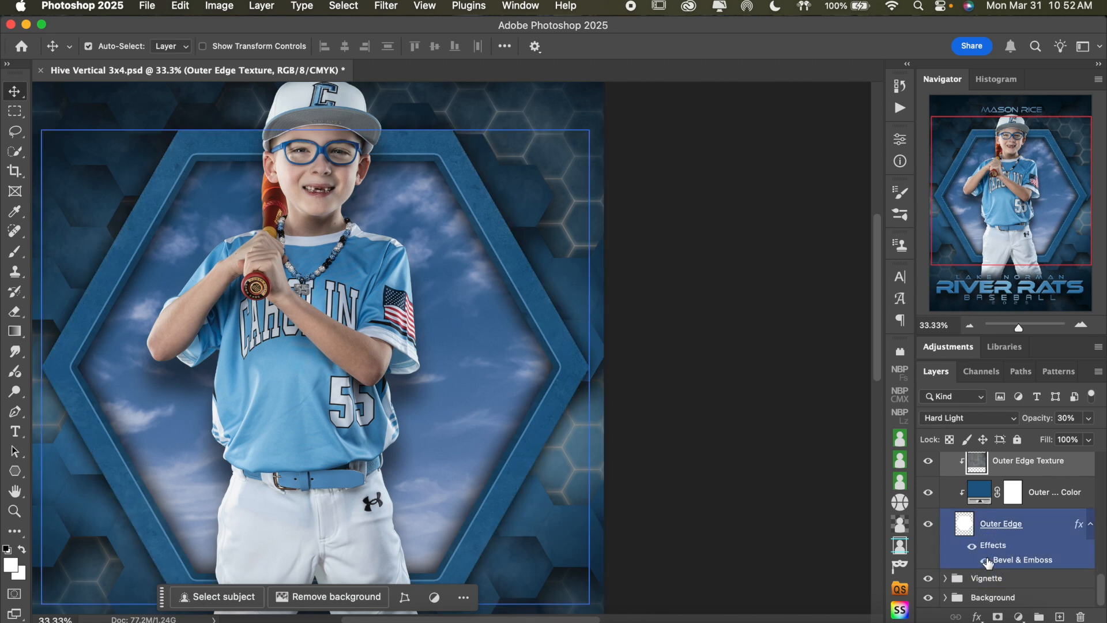
{"action": "left_click", "coordinate": [986, 561]}
{"action": "left_click", "coordinate": [987, 560]}
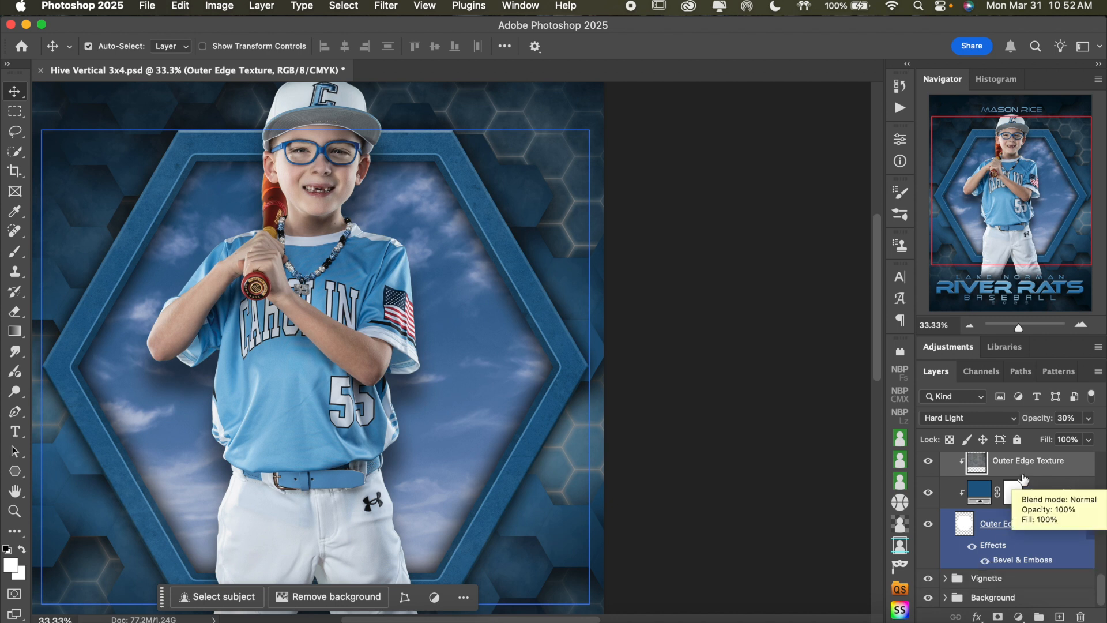
Review the stroke and inner shadow effects on the Outer Edge Effects layer in the HEX group
{"action": "scroll", "coordinate": [1038, 497], "scroll_direction": "up", "scroll_amount": 5}
{"action": "scroll", "coordinate": [1039, 497], "scroll_direction": "up", "scroll_amount": 2}
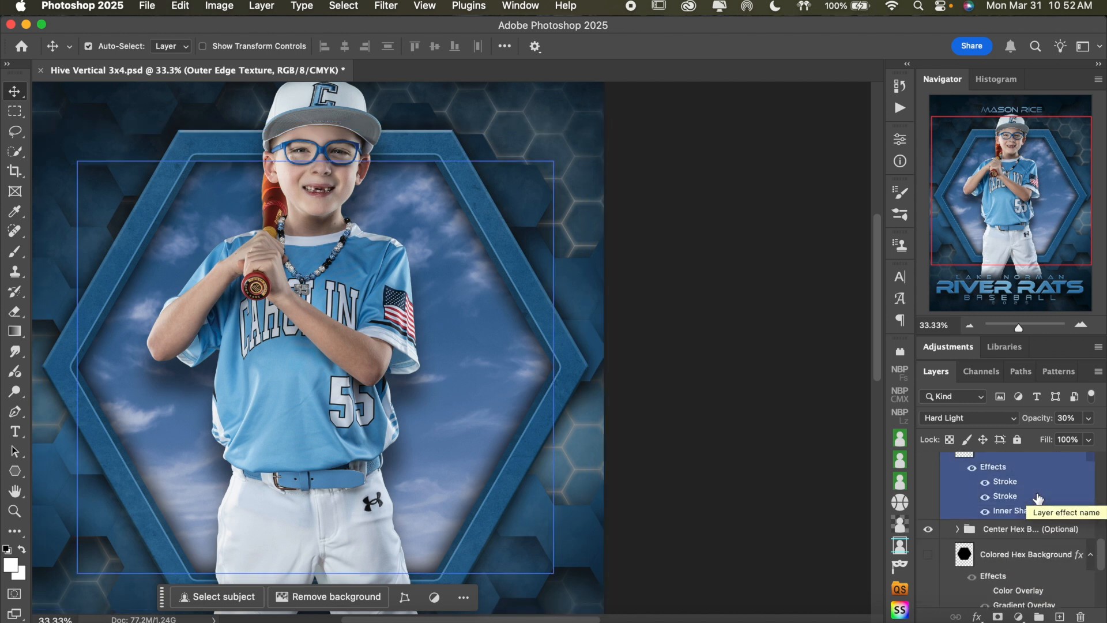
{"action": "left_click", "coordinate": [961, 528]}
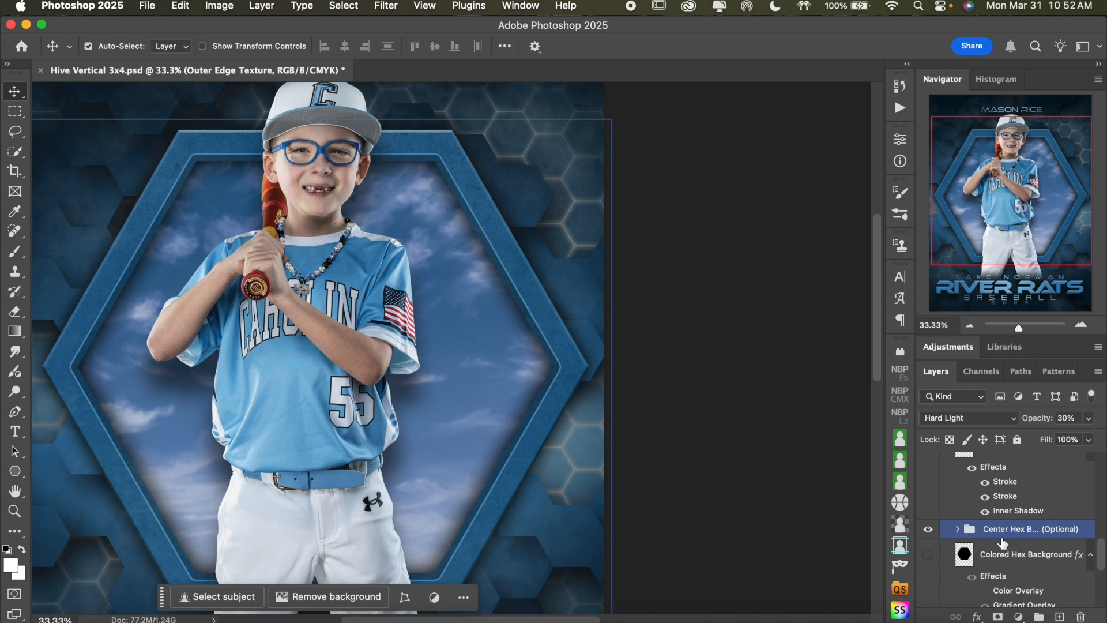
{"action": "scroll", "coordinate": [1004, 543], "scroll_direction": "up", "scroll_amount": 3}
{"action": "left_click", "coordinate": [1004, 544]}
{"action": "scroll", "coordinate": [1004, 544], "scroll_direction": "up", "scroll_amount": 1}
{"action": "scroll", "coordinate": [1004, 543], "scroll_direction": "up", "scroll_amount": 3}
{"action": "scroll", "coordinate": [1004, 543], "scroll_direction": "down", "scroll_amount": 6}
{"action": "left_click", "coordinate": [987, 524]}
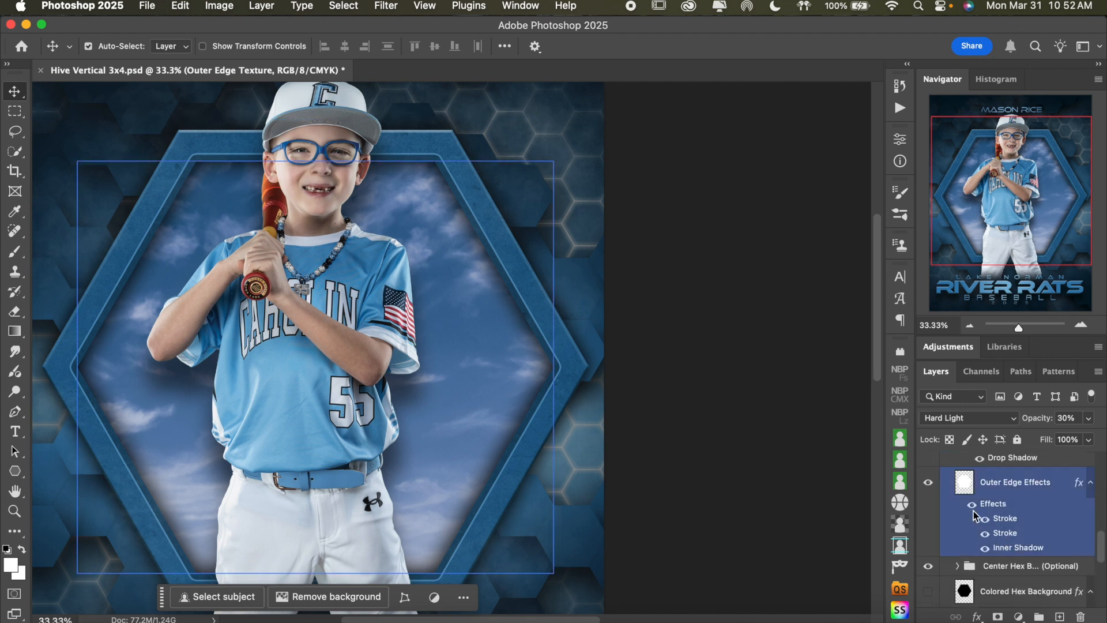
{"action": "scroll", "coordinate": [985, 524], "scroll_direction": "down", "scroll_amount": 2}
{"action": "left_click", "coordinate": [966, 513]}
Look over the contents of the Center Hex Backgrounds (Optional) group, and collapse and hide the group
{"action": "left_click", "coordinate": [958, 514]}
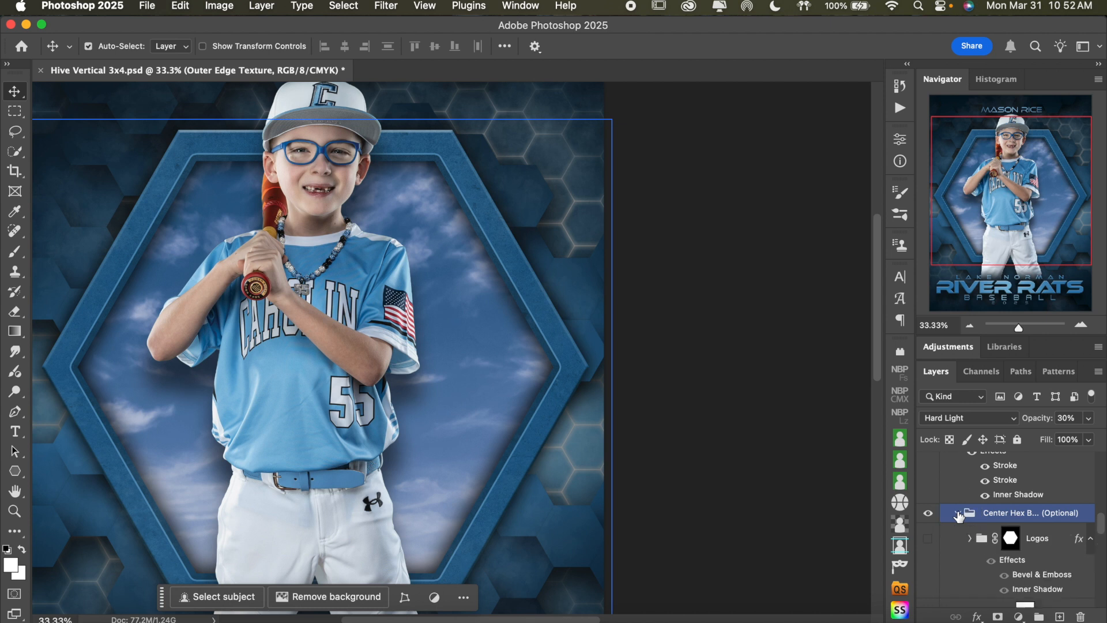
{"action": "scroll", "coordinate": [1009, 519], "scroll_direction": "down", "scroll_amount": 2}
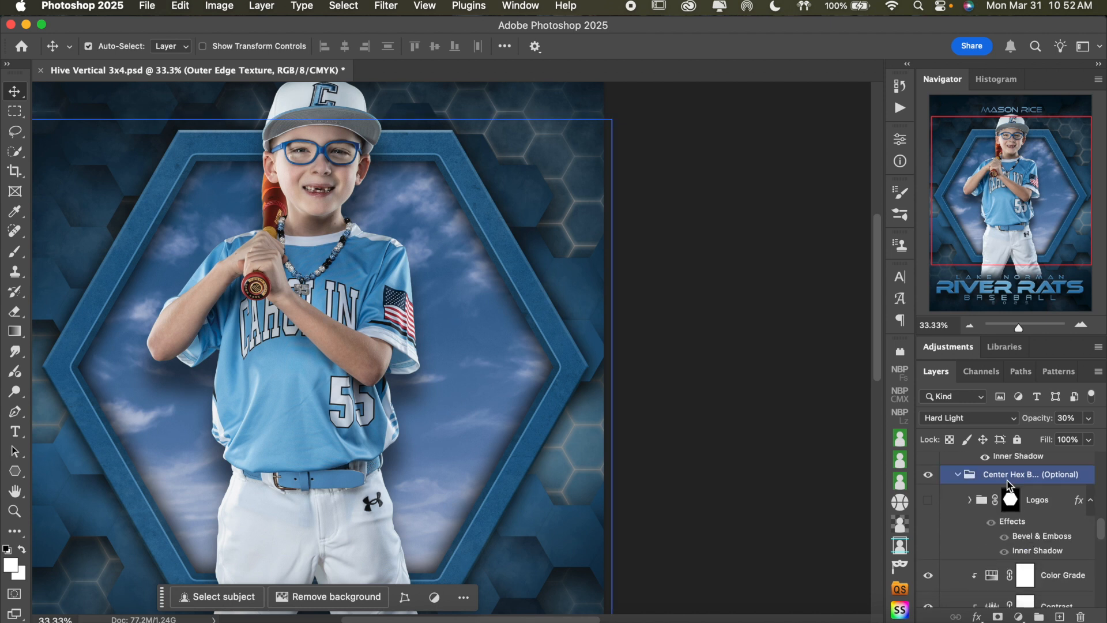
{"action": "left_click", "coordinate": [1028, 477]}
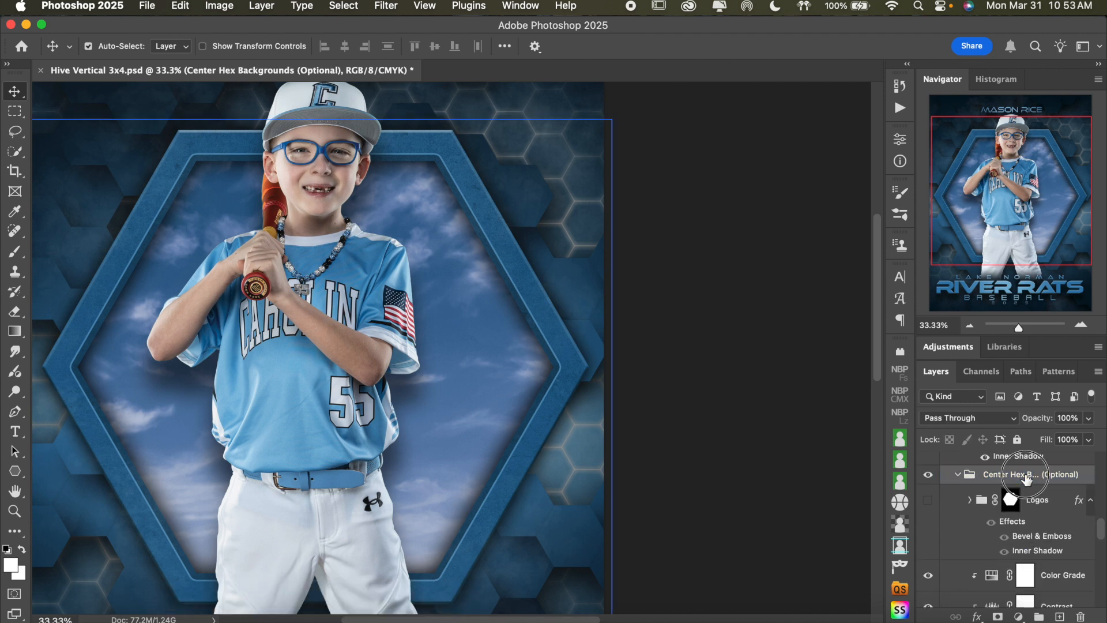
{"action": "double_click", "coordinate": [1026, 477]}
{"action": "left_click", "coordinate": [960, 478]}
{"action": "left_click", "coordinate": [958, 475]}
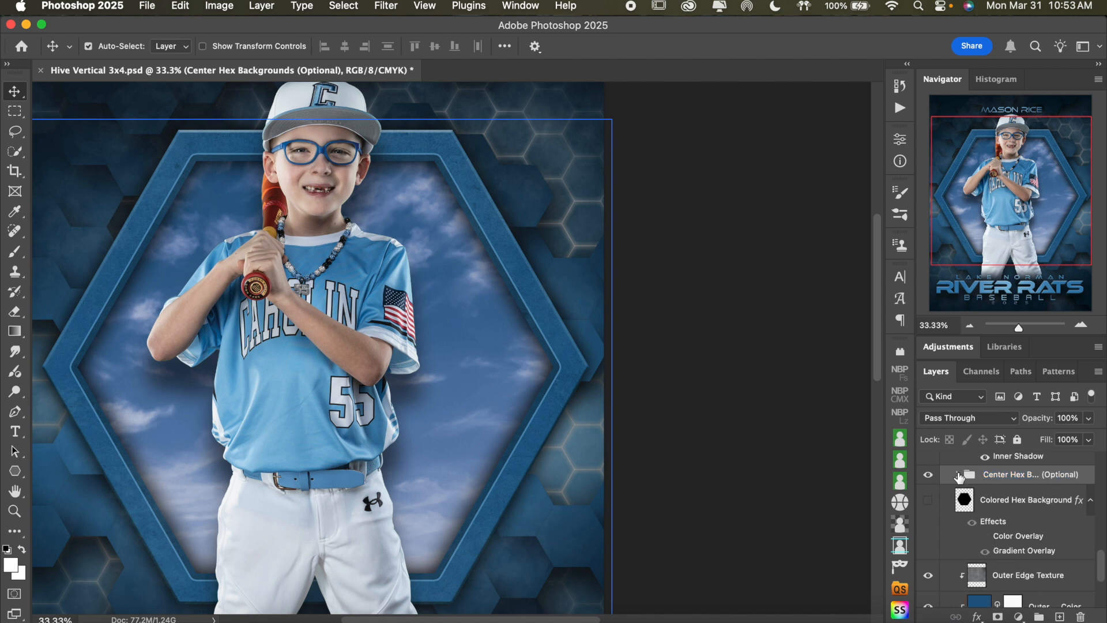
{"action": "left_click", "coordinate": [928, 476]}
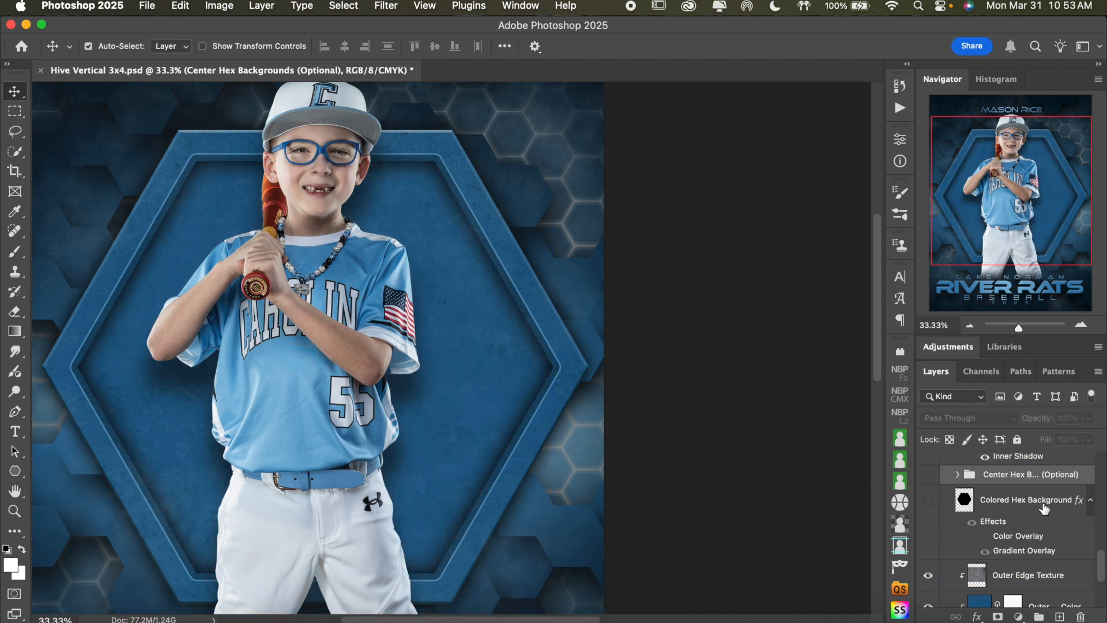
Compare the hexagon's interior with the Colored Hex Background layer shown and hidden, leaving the layer visible
{"action": "left_click", "coordinate": [929, 503]}
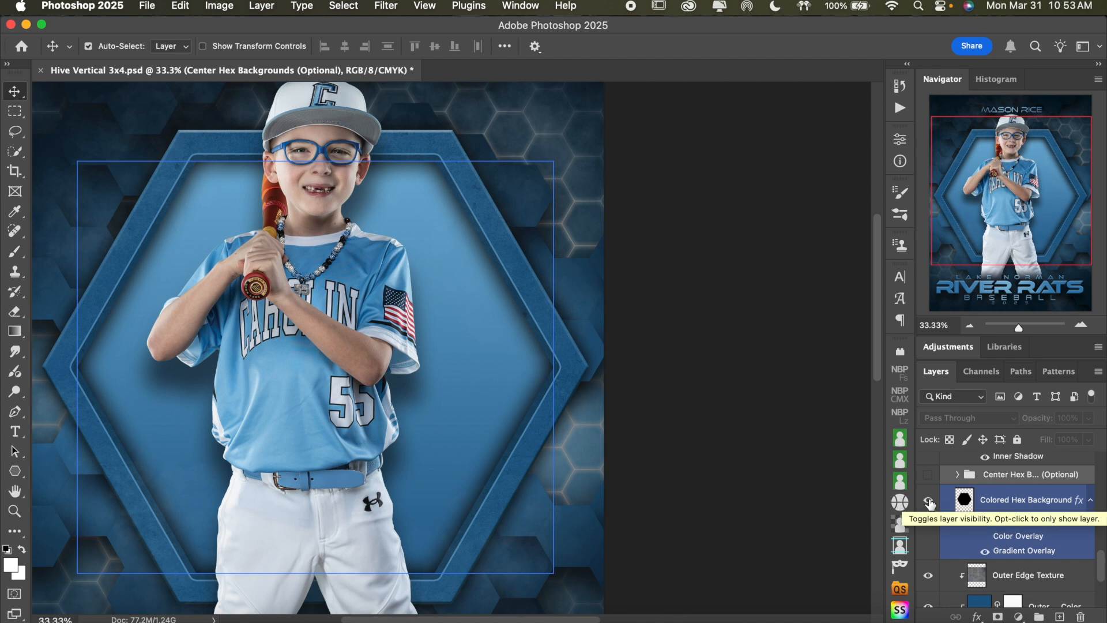
{"action": "left_click", "coordinate": [929, 503]}
{"action": "left_click", "coordinate": [440, 304]}
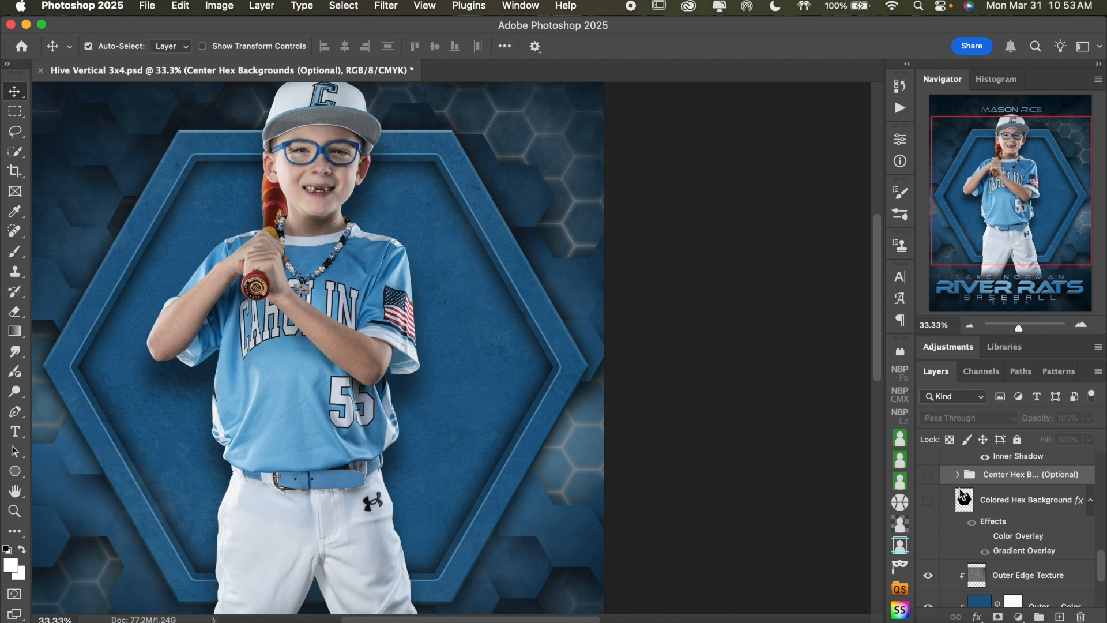
{"action": "left_click", "coordinate": [928, 499]}
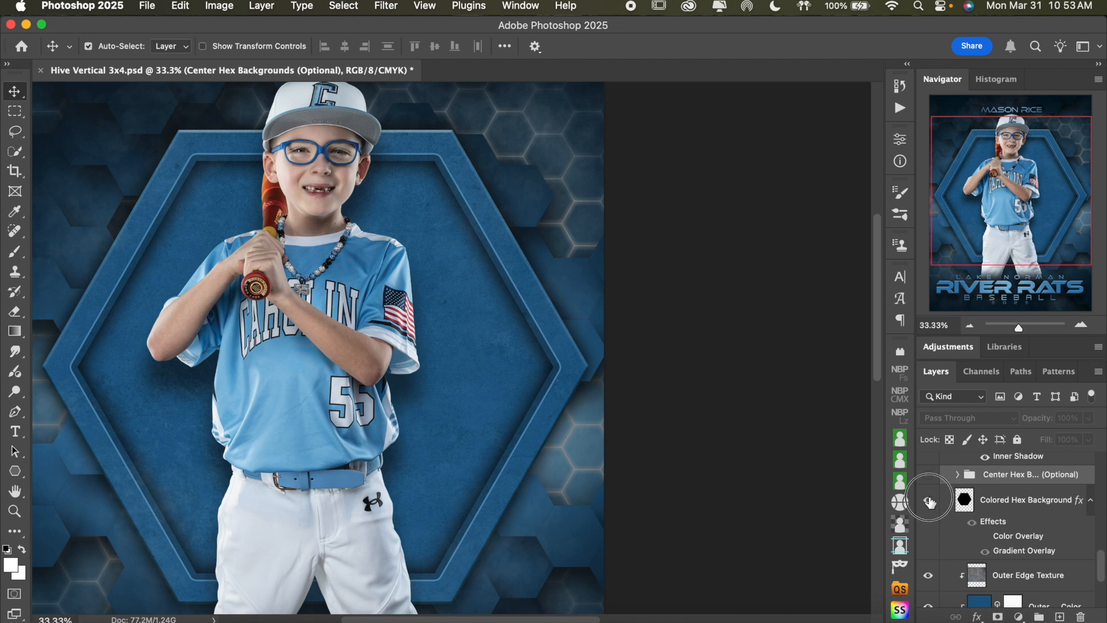
Show and expand the Center Hex Backgrounds (Optional) group, and select the ADD YOU OWN layer in Sports Surfaces
{"action": "left_click", "coordinate": [929, 475]}
{"action": "left_click", "coordinate": [958, 474]}
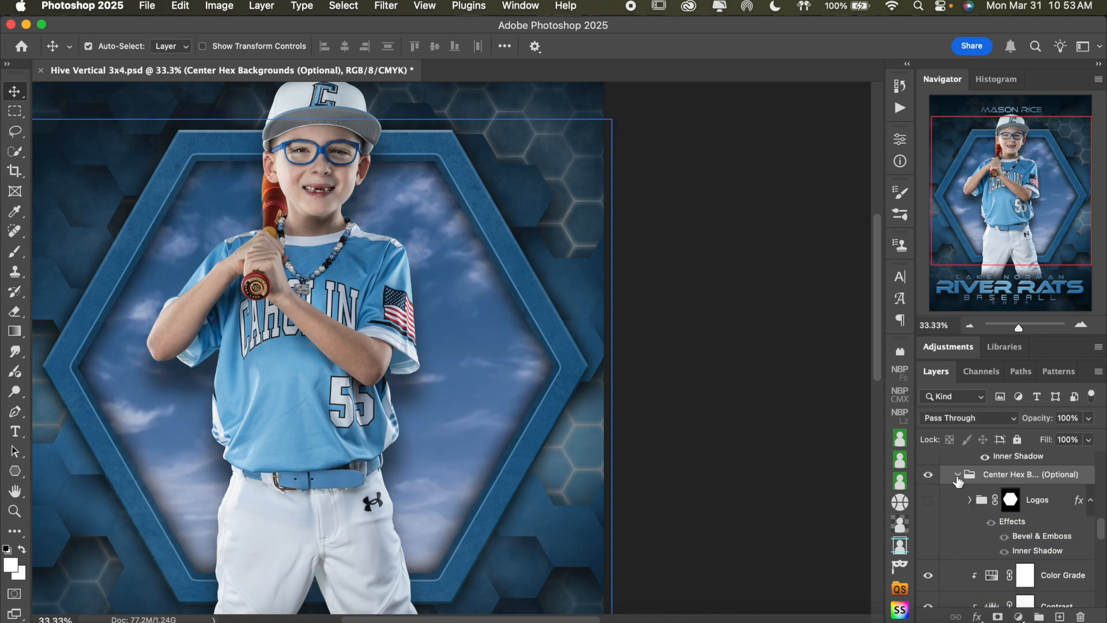
{"action": "scroll", "coordinate": [1004, 519], "scroll_direction": "down", "scroll_amount": 3}
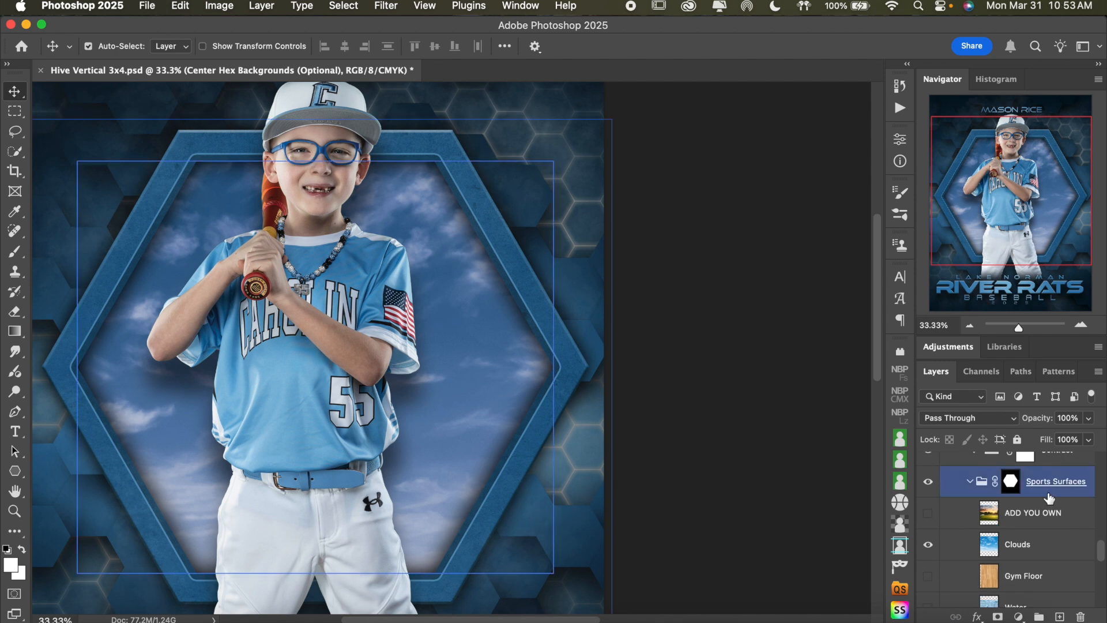
{"action": "left_click", "coordinate": [1027, 515]}
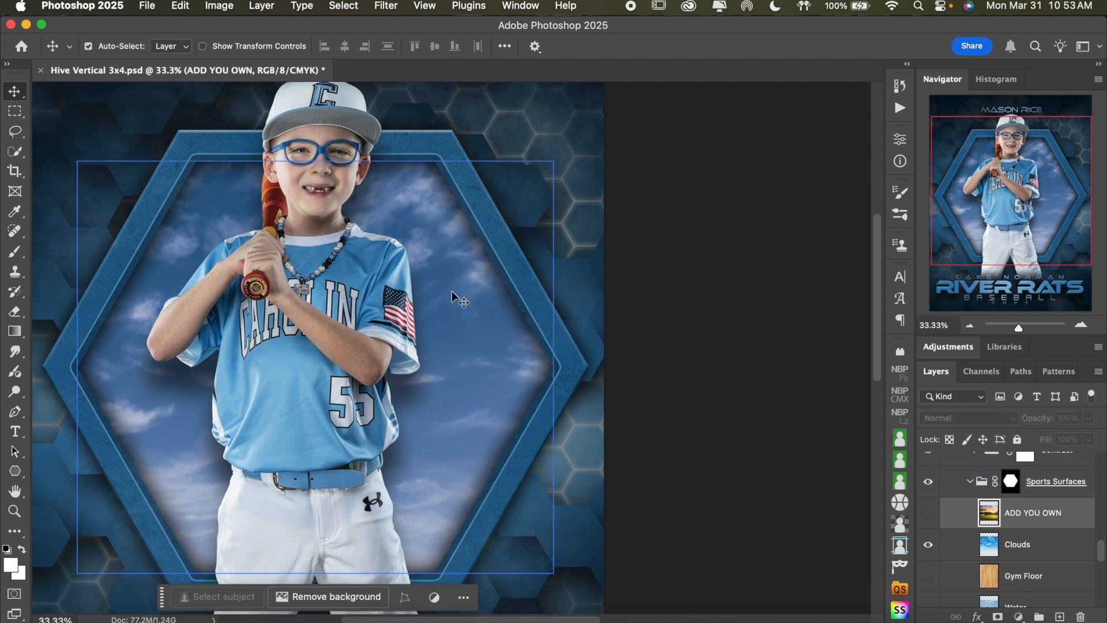
Compare the clouds with the Contrast adjustment hidden and shown, and review its Levels settings
{"action": "scroll", "coordinate": [981, 534], "scroll_direction": "up", "scroll_amount": 3}
{"action": "left_click", "coordinate": [985, 511]}
{"action": "left_click", "coordinate": [927, 513]}
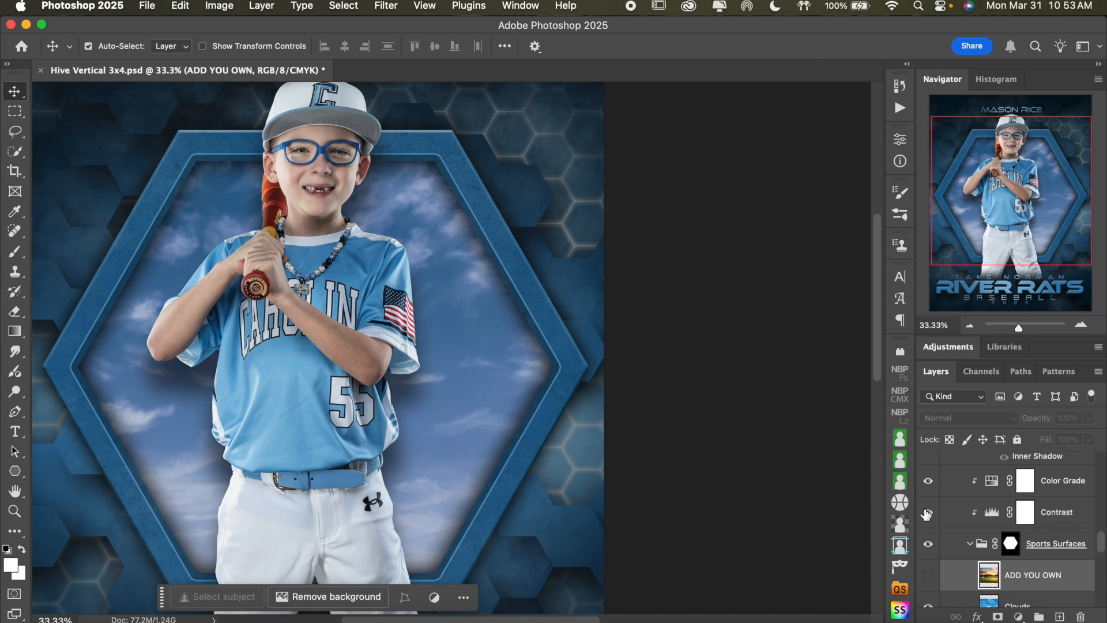
{"action": "left_click", "coordinate": [926, 514]}
{"action": "left_click", "coordinate": [996, 516]}
{"action": "double_click", "coordinate": [992, 513]}
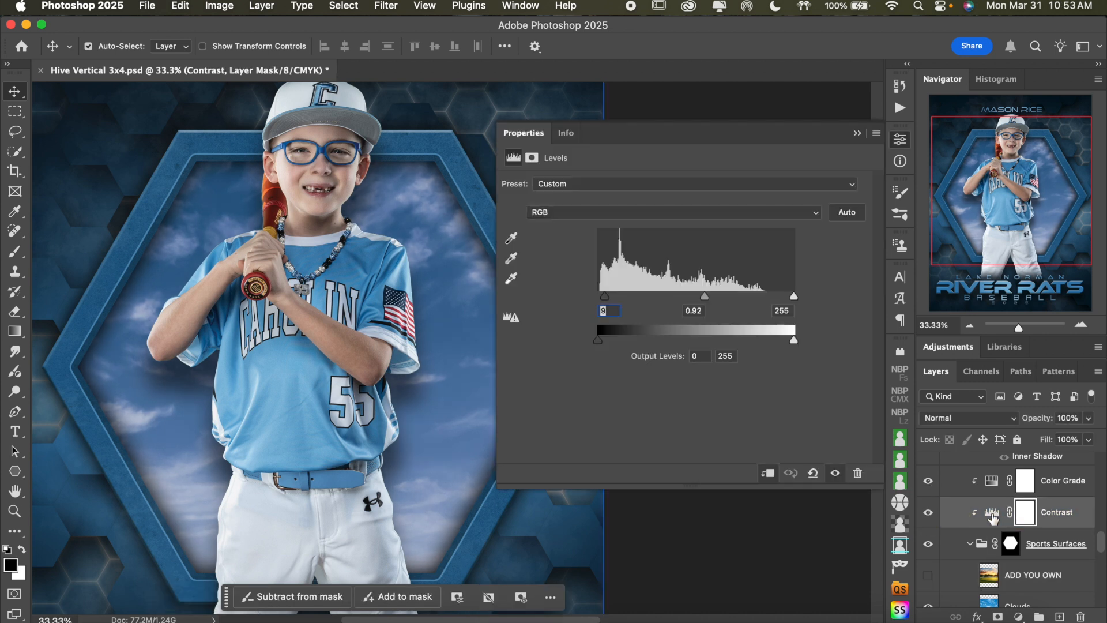
{"action": "left_click", "coordinate": [900, 139]}
Collapse the HEX and Subject groups to tidy the layer stack
{"action": "scroll", "coordinate": [975, 536], "scroll_direction": "down", "scroll_amount": 8}
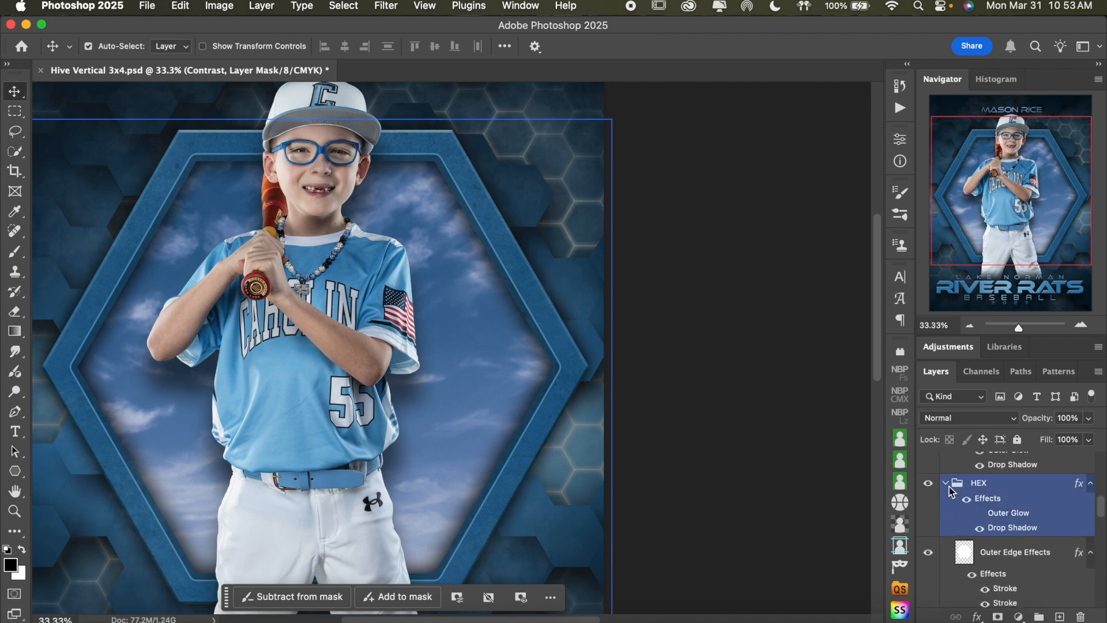
{"action": "left_click", "coordinate": [946, 477]}
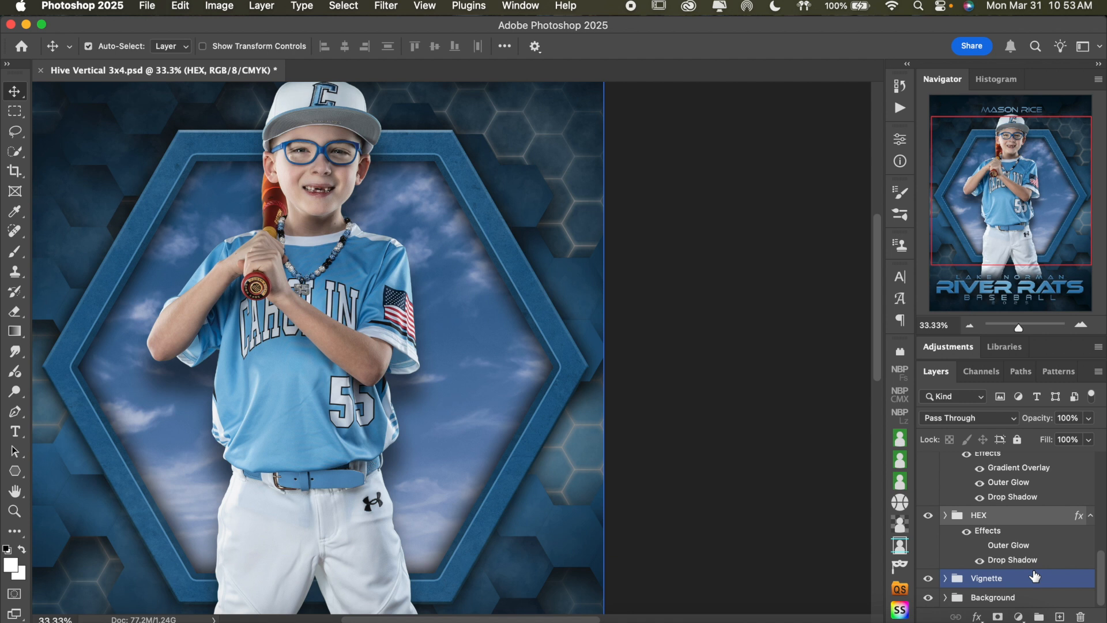
{"action": "left_click", "coordinate": [971, 326]}
{"action": "left_click", "coordinate": [971, 327]}
{"action": "scroll", "coordinate": [656, 407], "scroll_direction": "left", "scroll_amount": 1}
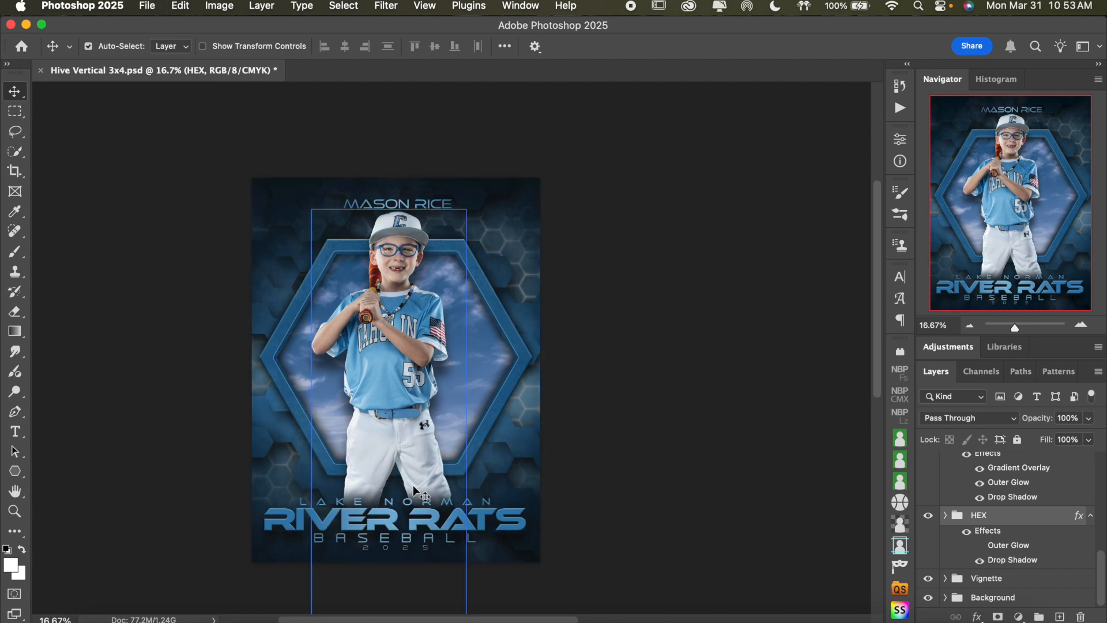
{"action": "scroll", "coordinate": [1051, 500], "scroll_direction": "up", "scroll_amount": 10}
{"action": "scroll", "coordinate": [1052, 500], "scroll_direction": "up", "scroll_amount": 2}
{"action": "left_click", "coordinate": [945, 579]}
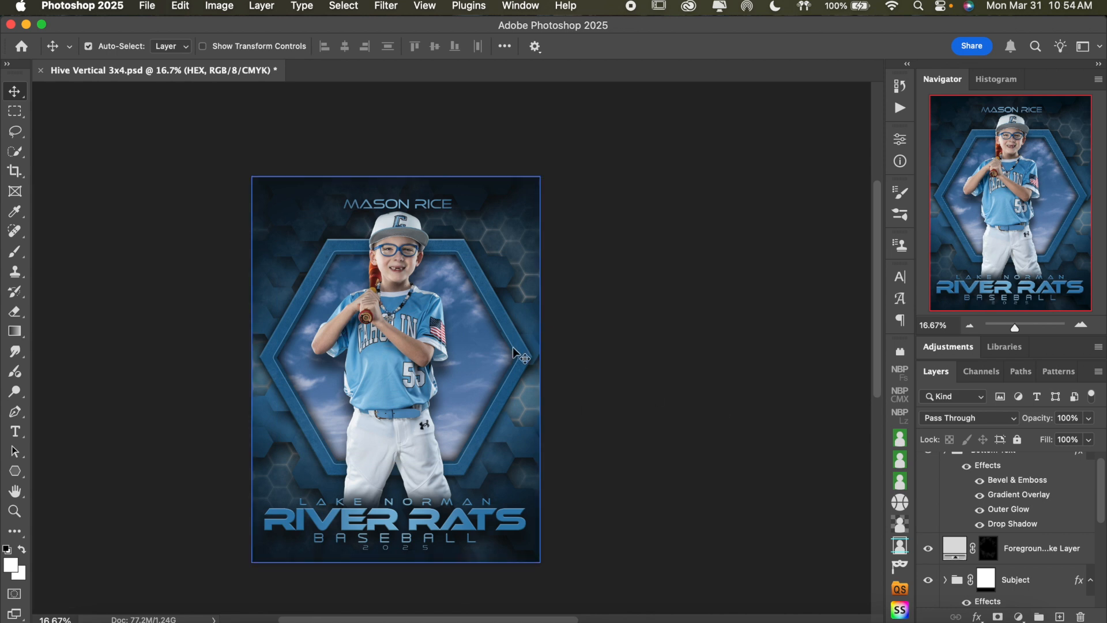
Examine the finished poster with the cloud background, both close up and as a whole
{"action": "left_click", "coordinate": [1081, 325]}
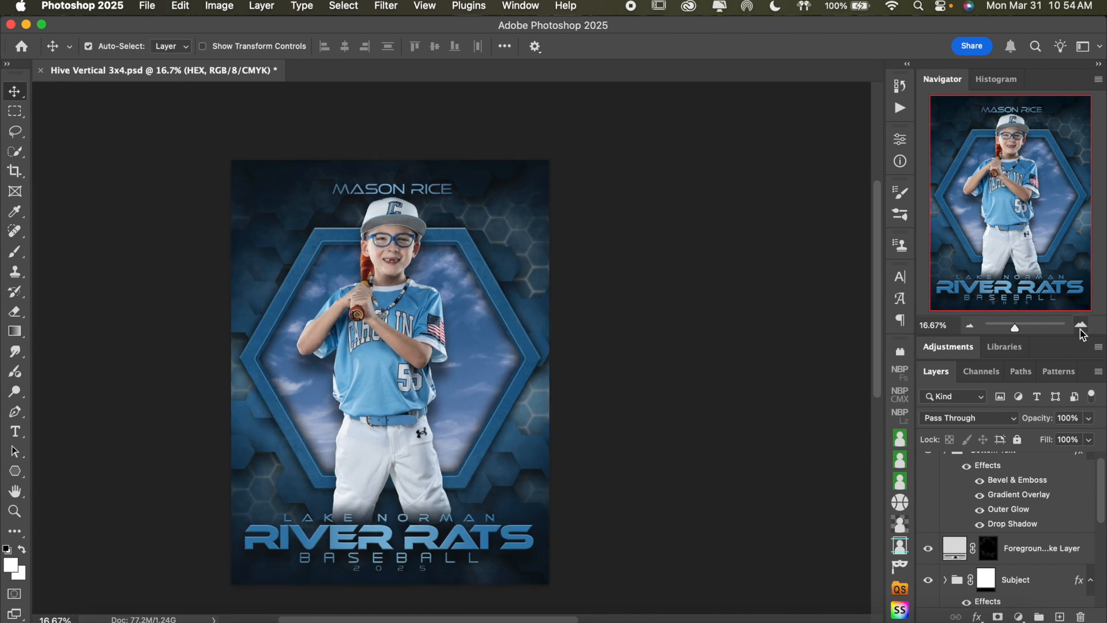
{"action": "scroll", "coordinate": [778, 272], "scroll_direction": "down", "scroll_amount": 3}
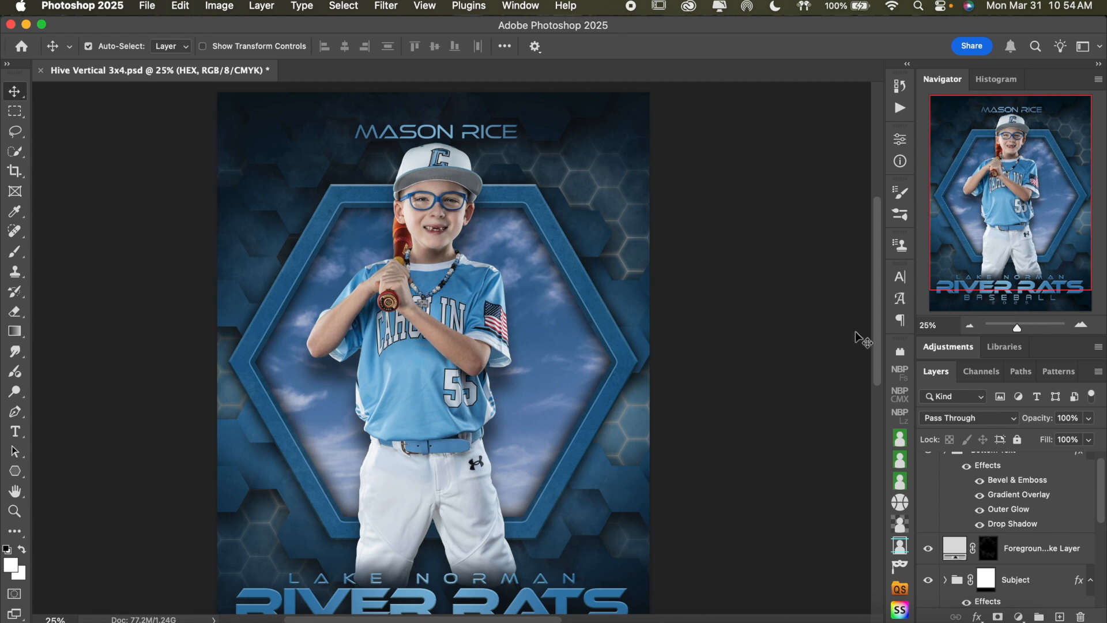
{"action": "scroll", "coordinate": [787, 340], "scroll_direction": "down", "scroll_amount": 3}
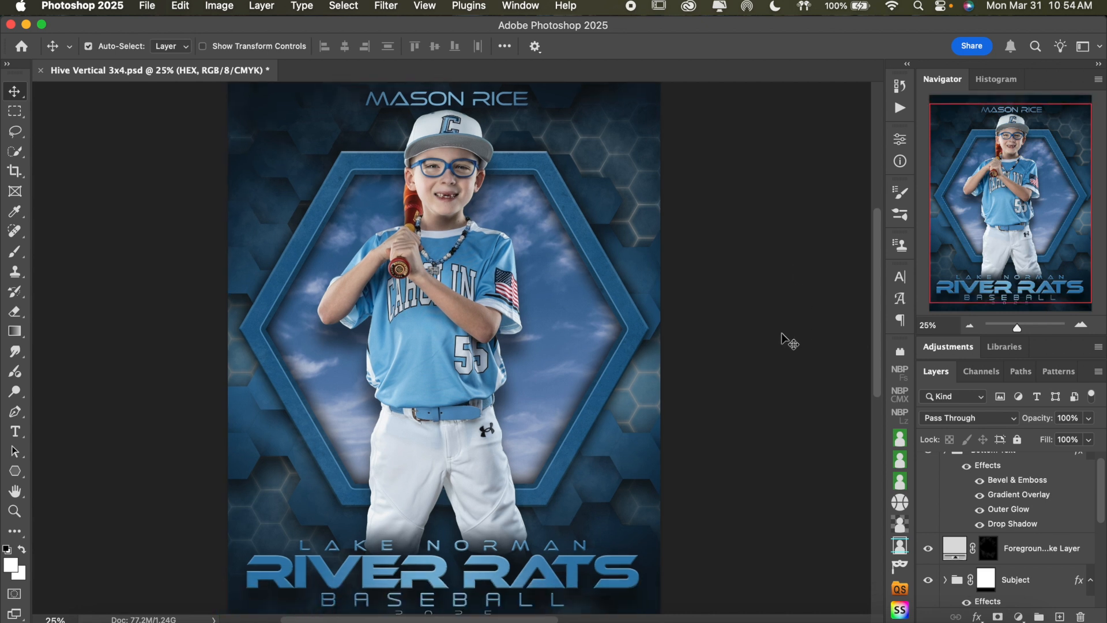
{"action": "left_click", "coordinate": [969, 327]}
{"action": "left_click", "coordinate": [969, 327]}
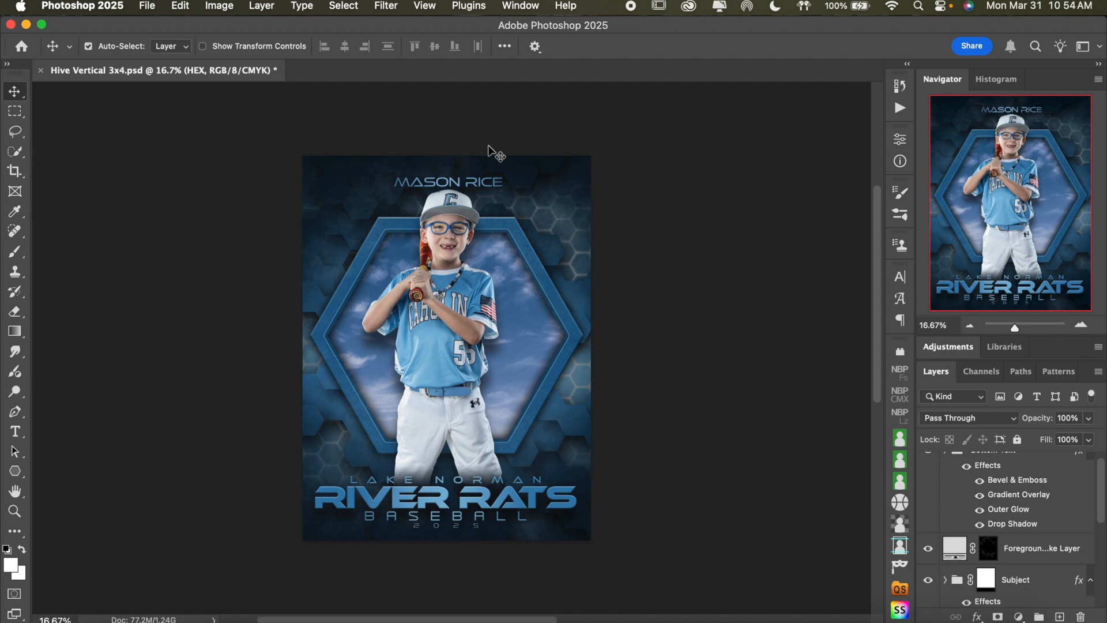